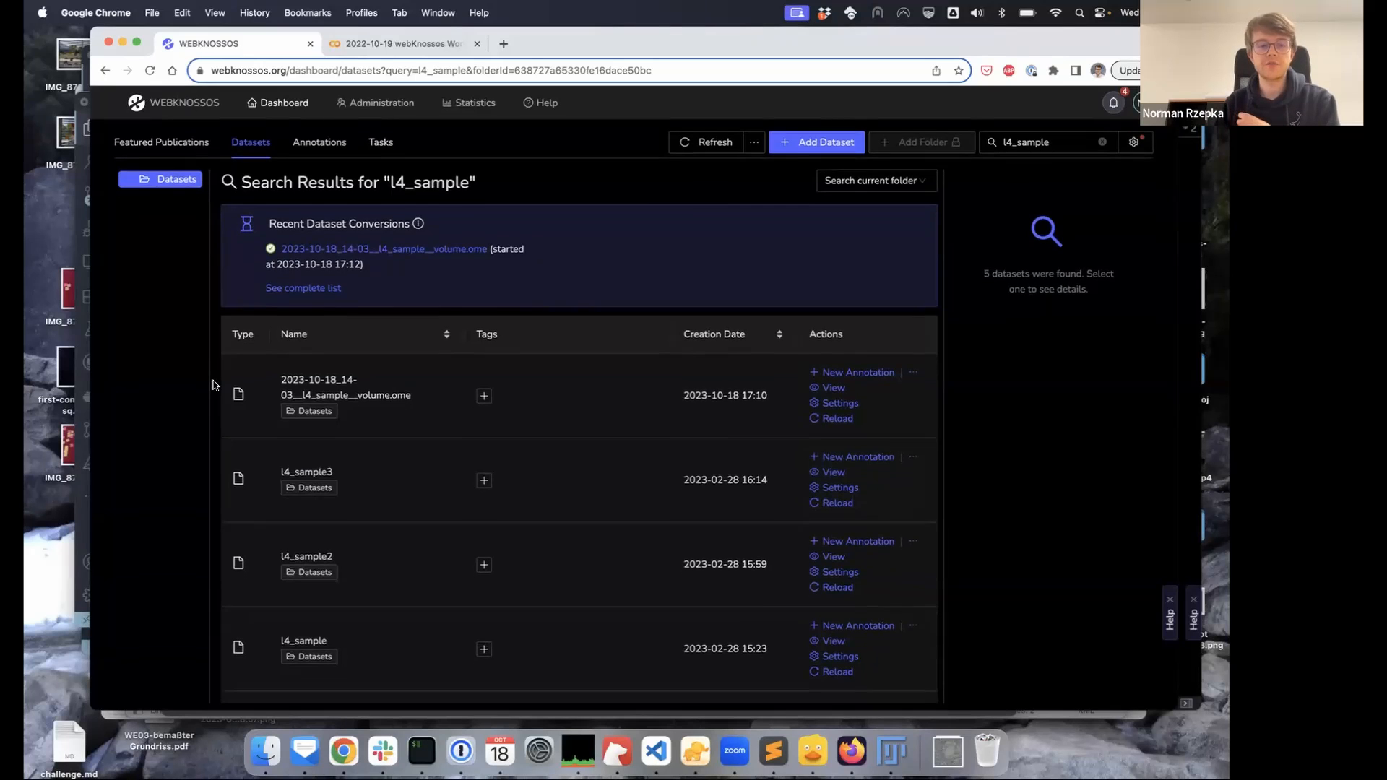
Scroll through the l4_sample search results in the dataset list
scroll(329, 481, "down", 3)
scroll(325, 481, "up", 3)
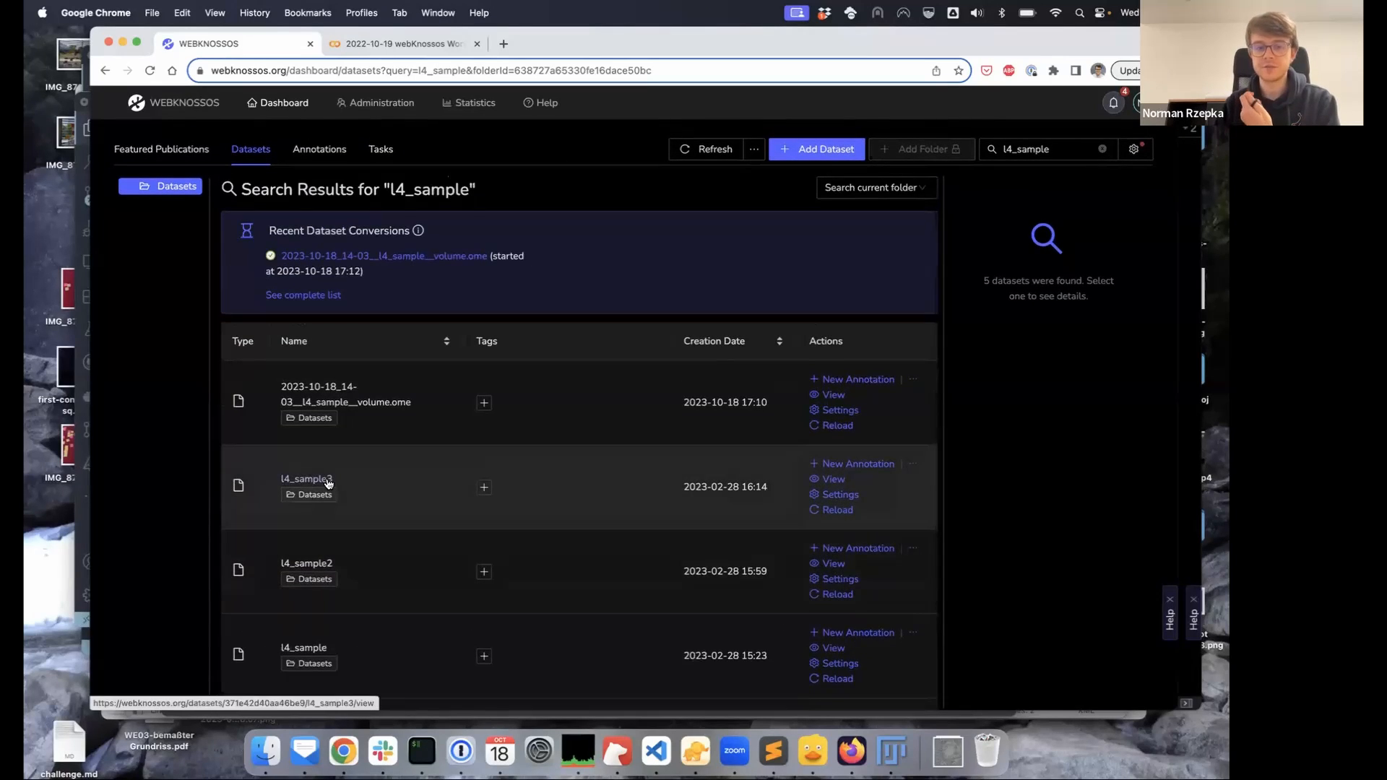
scroll(326, 498, "down", 3)
scroll(328, 485, "up", 3)
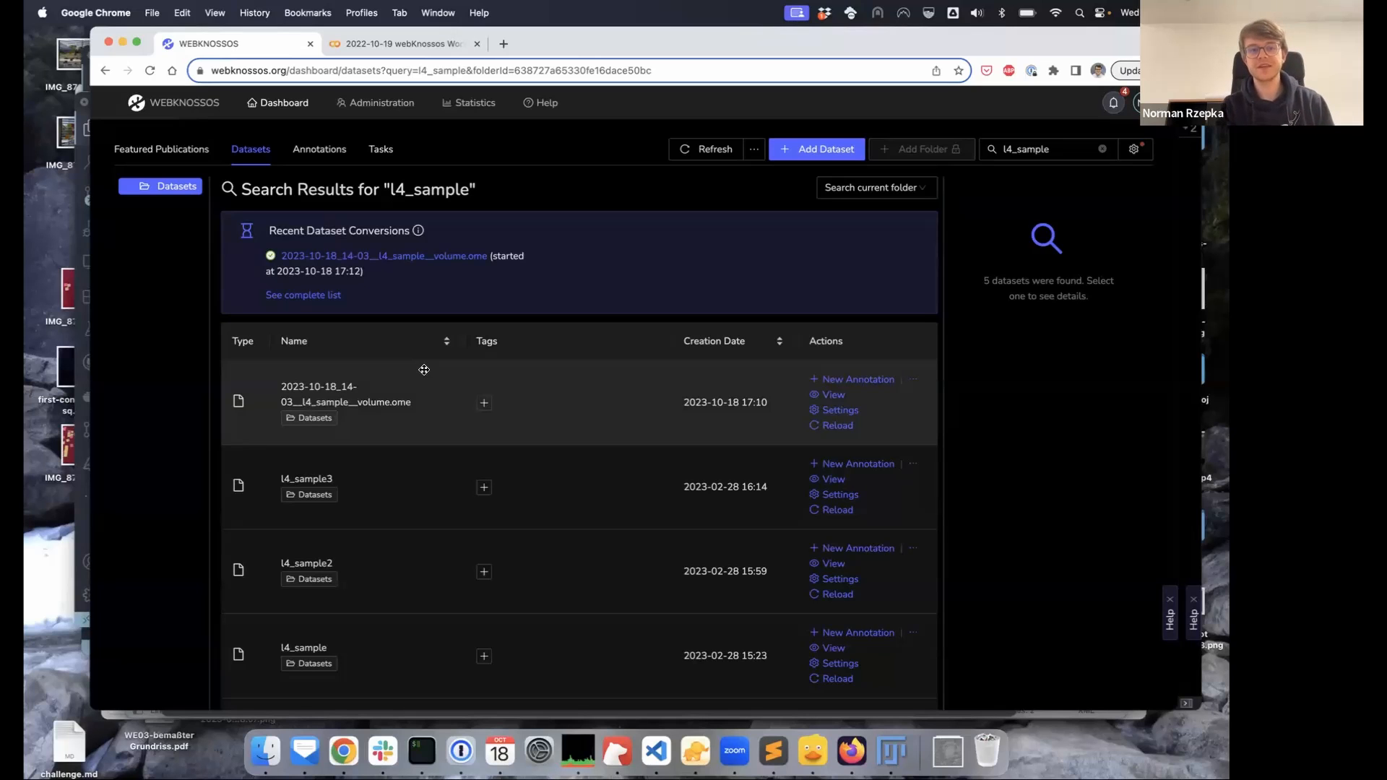
Start adding a new dataset and scroll through the upload form
left_click(807, 157)
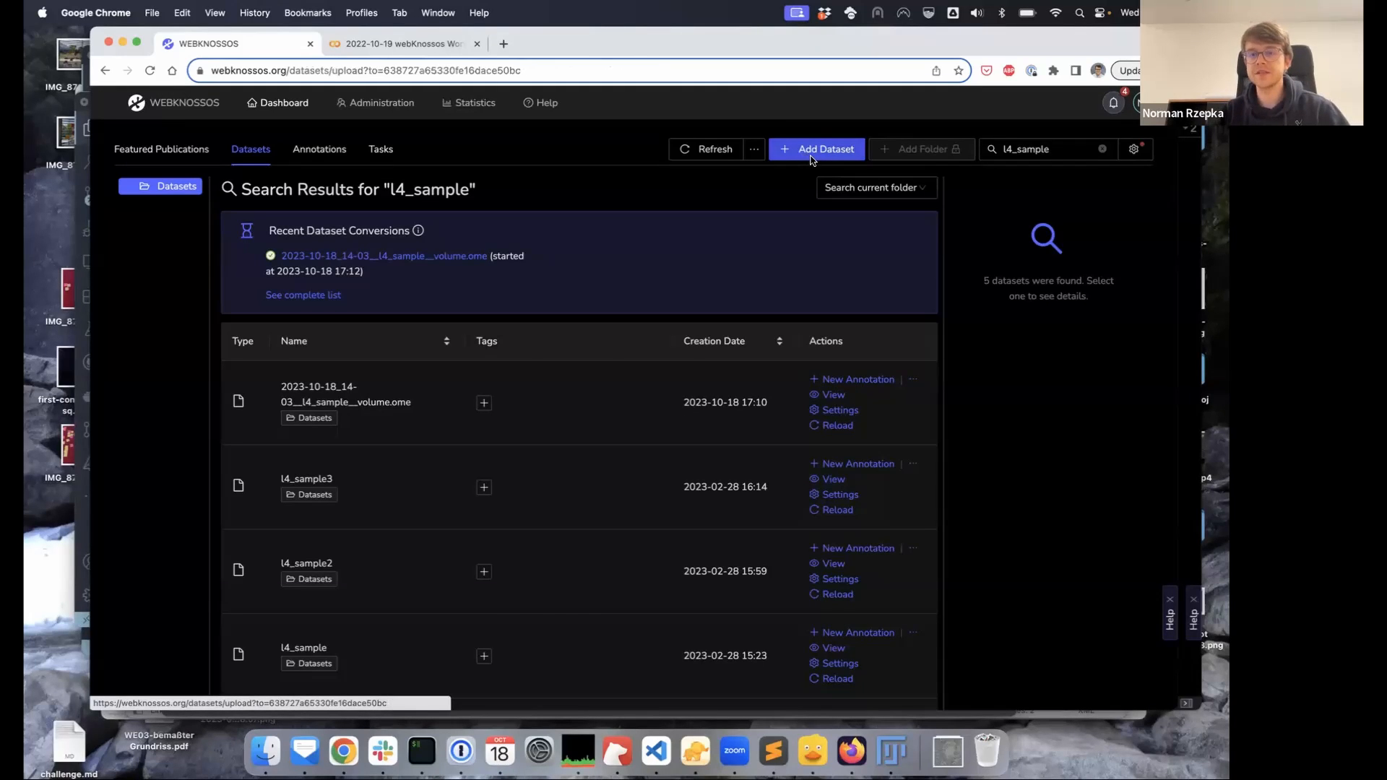
scroll(833, 185, "down", 2)
scroll(830, 182, "up", 2)
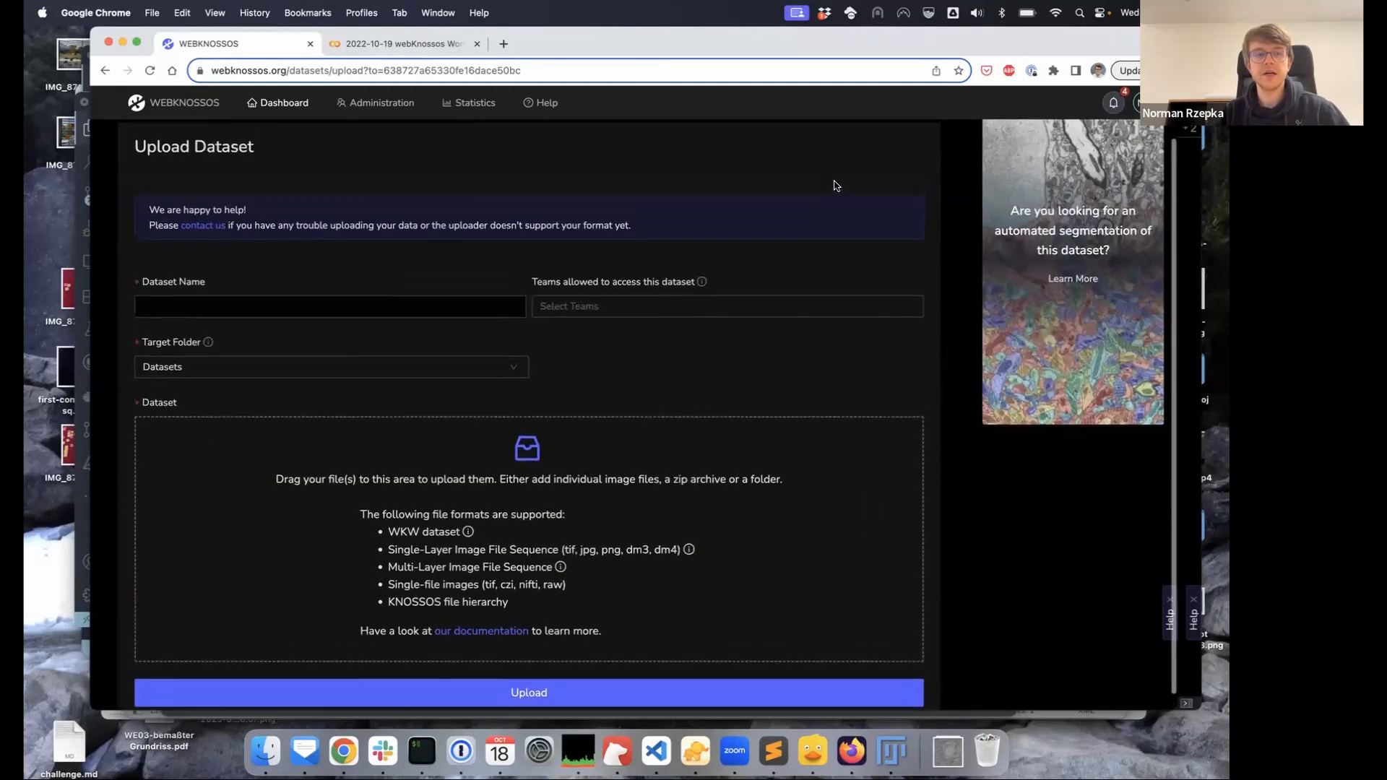
scroll(831, 183, "down", 2)
scroll(627, 309, "up", 2)
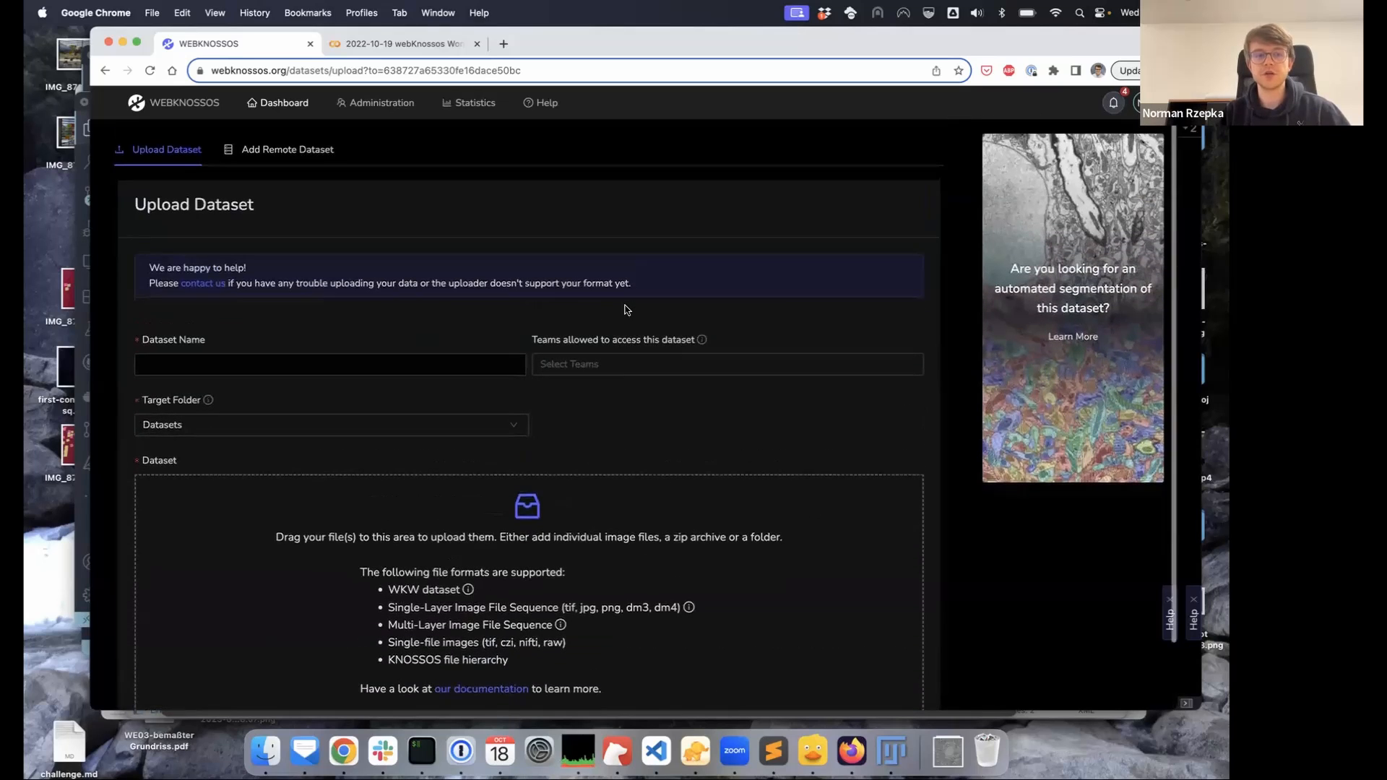
scroll(751, 335, "down", 1)
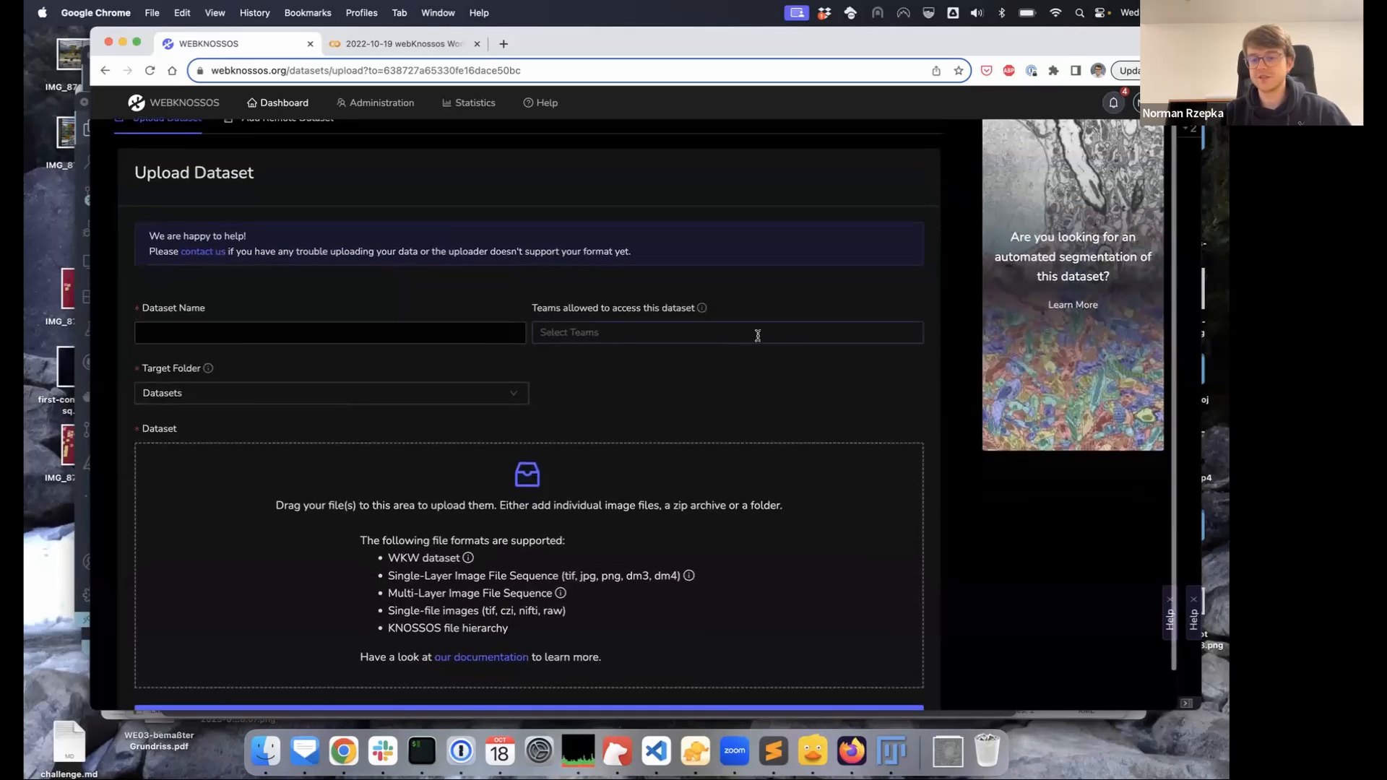
Check slice 234 of the EM stack in Fiji, then drag volume.ome.tif from Downloads into the upload form
left_click(891, 751)
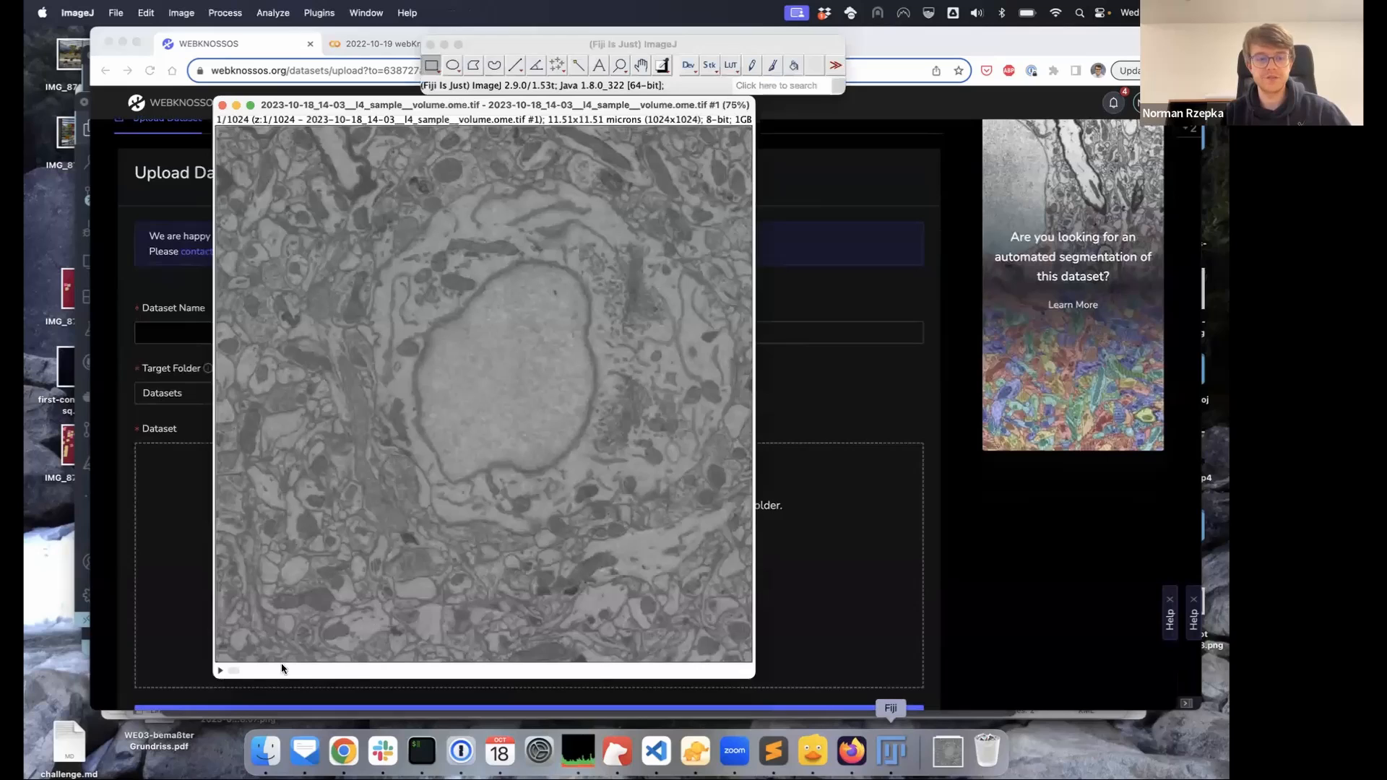
mouse_move(235, 670)
left_mouse_down()
mouse_move(588, 665)
mouse_move(224, 671)
left_mouse_up()
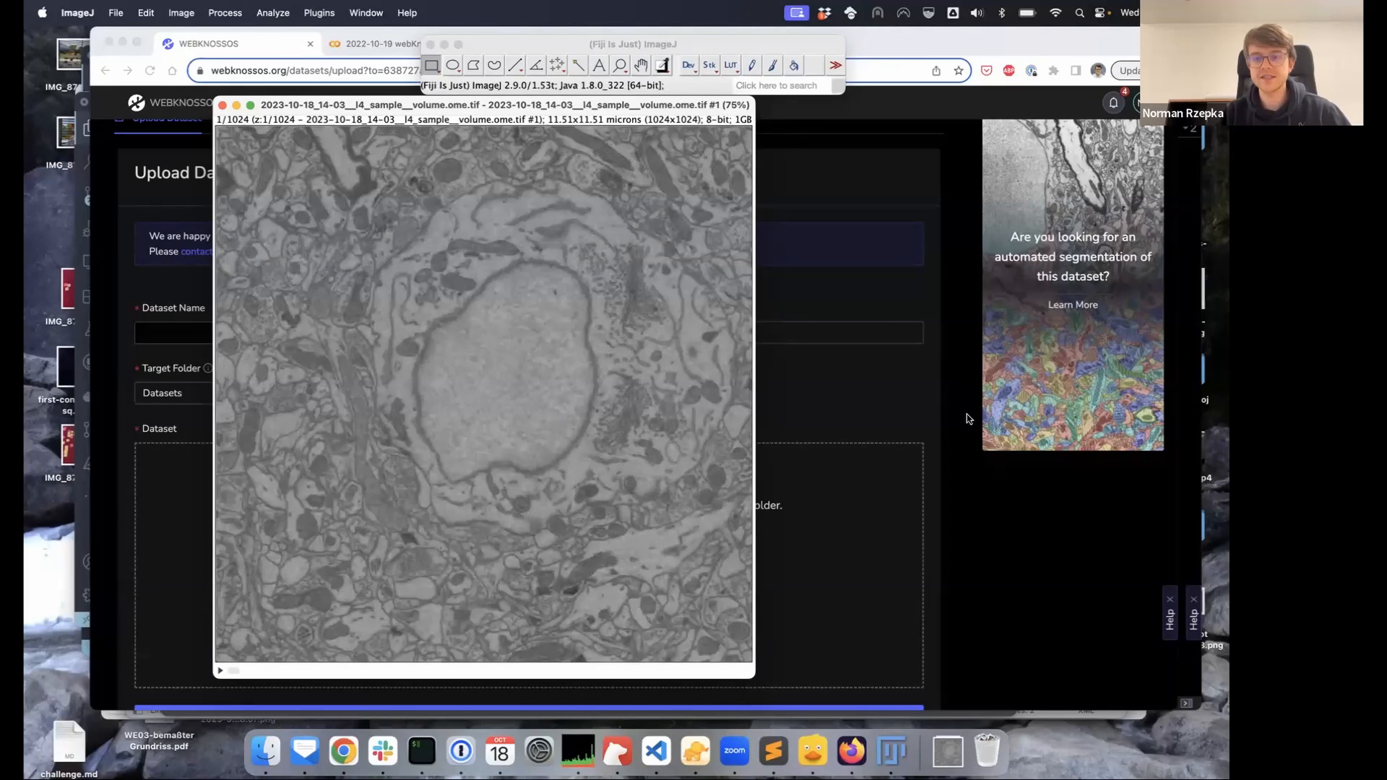
left_click(992, 554)
left_click(947, 751)
left_click_drag(811, 695, 462, 524)
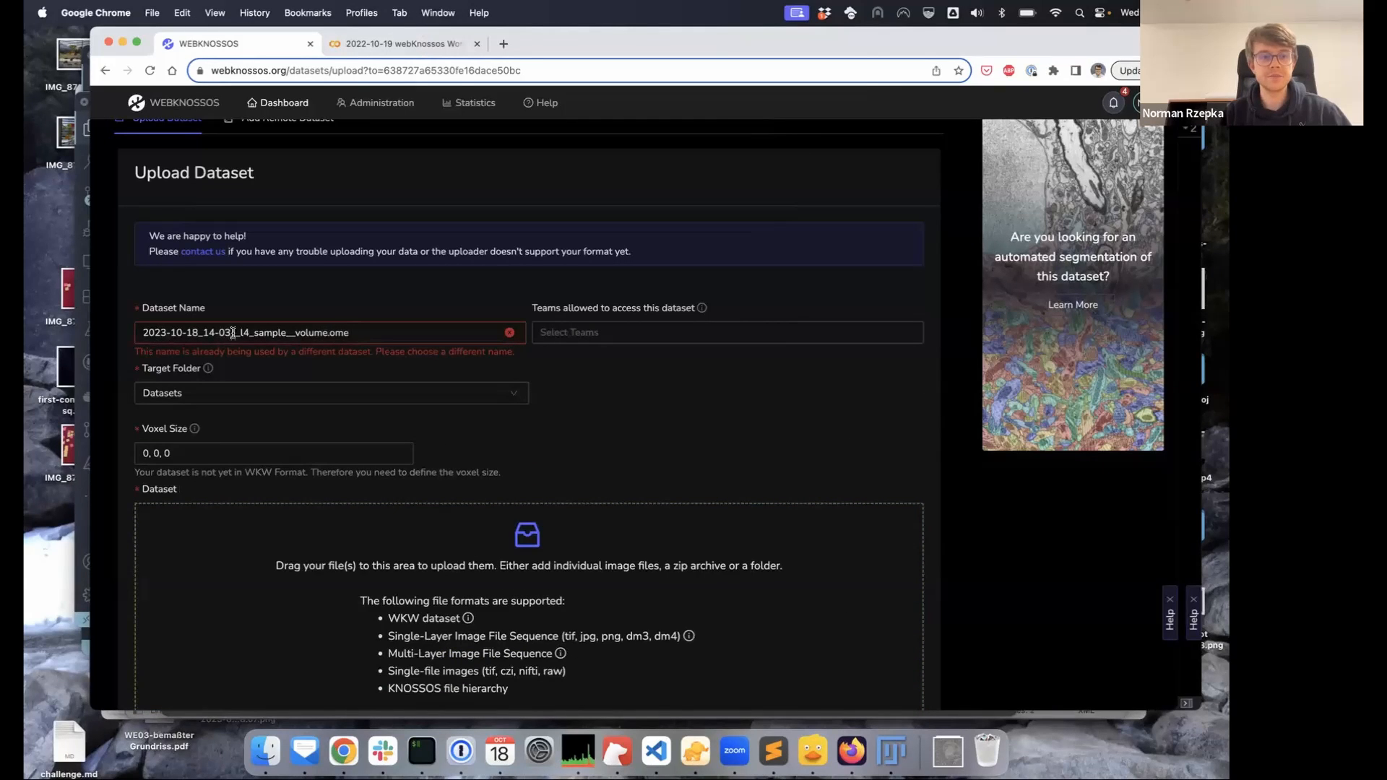
Delete the date prefix so the dataset is named l4_sample__volume.ome
left_click_drag(238, 333, 115, 340)
key("BackSpace")
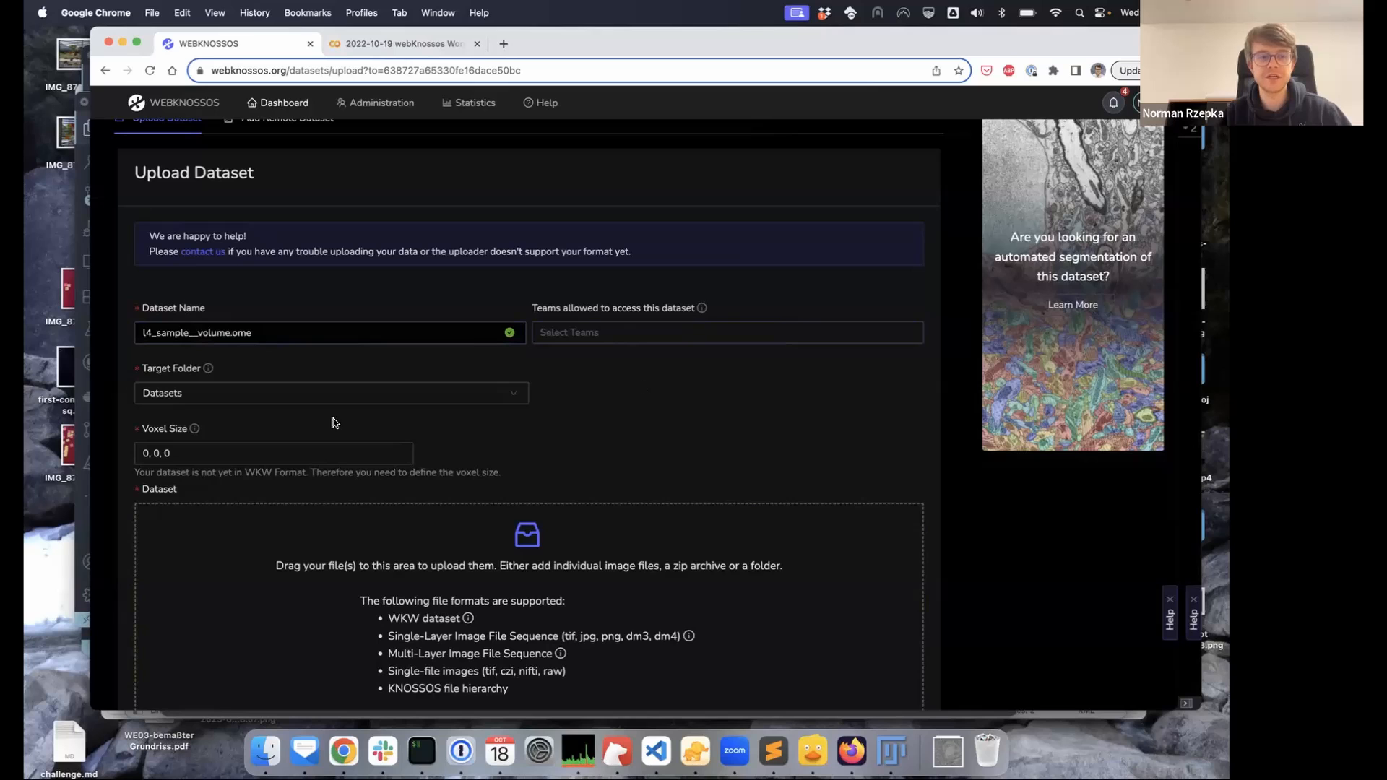
scroll(641, 397, "down", 2)
Set the voxel size to 11, 11, 24 and return to the dataset list
triple_click(243, 390)
type("11,11,24")
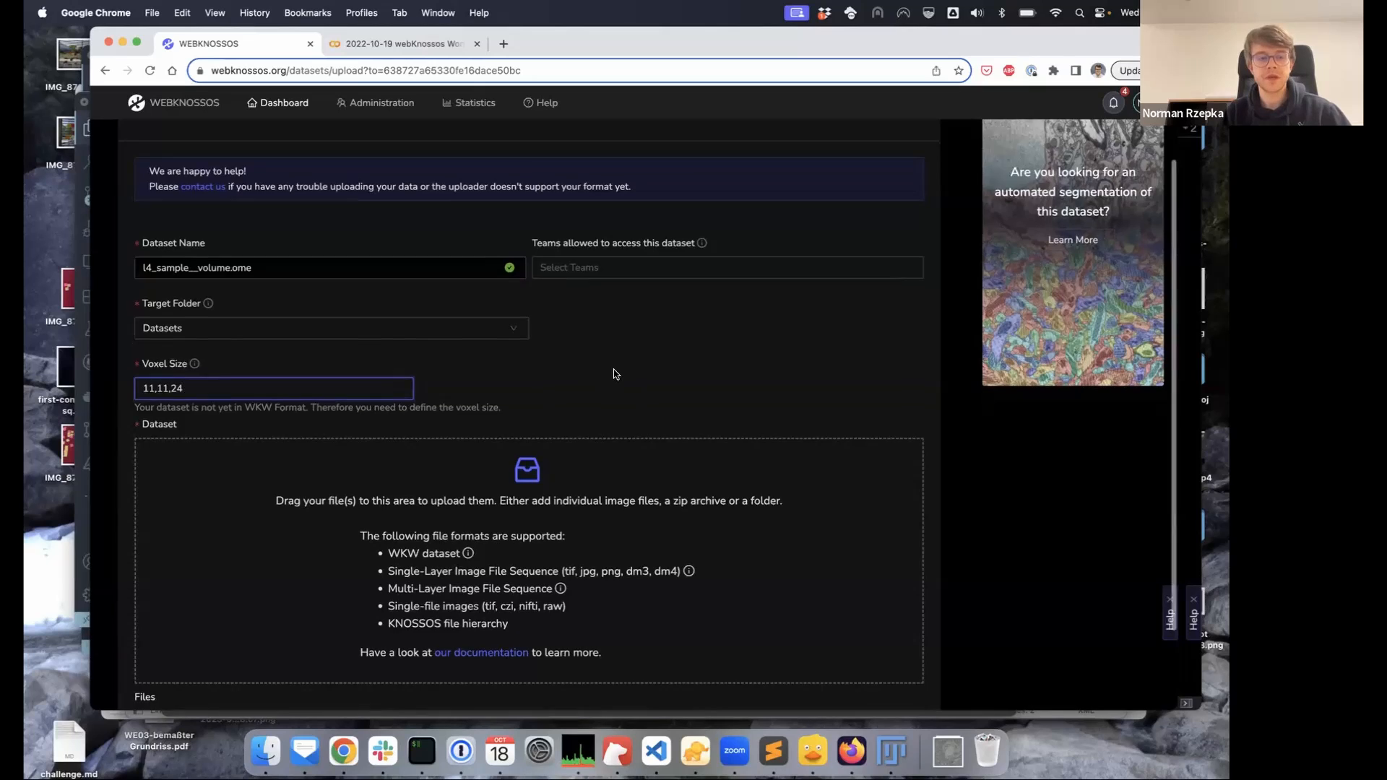
scroll(642, 358, "down", 3)
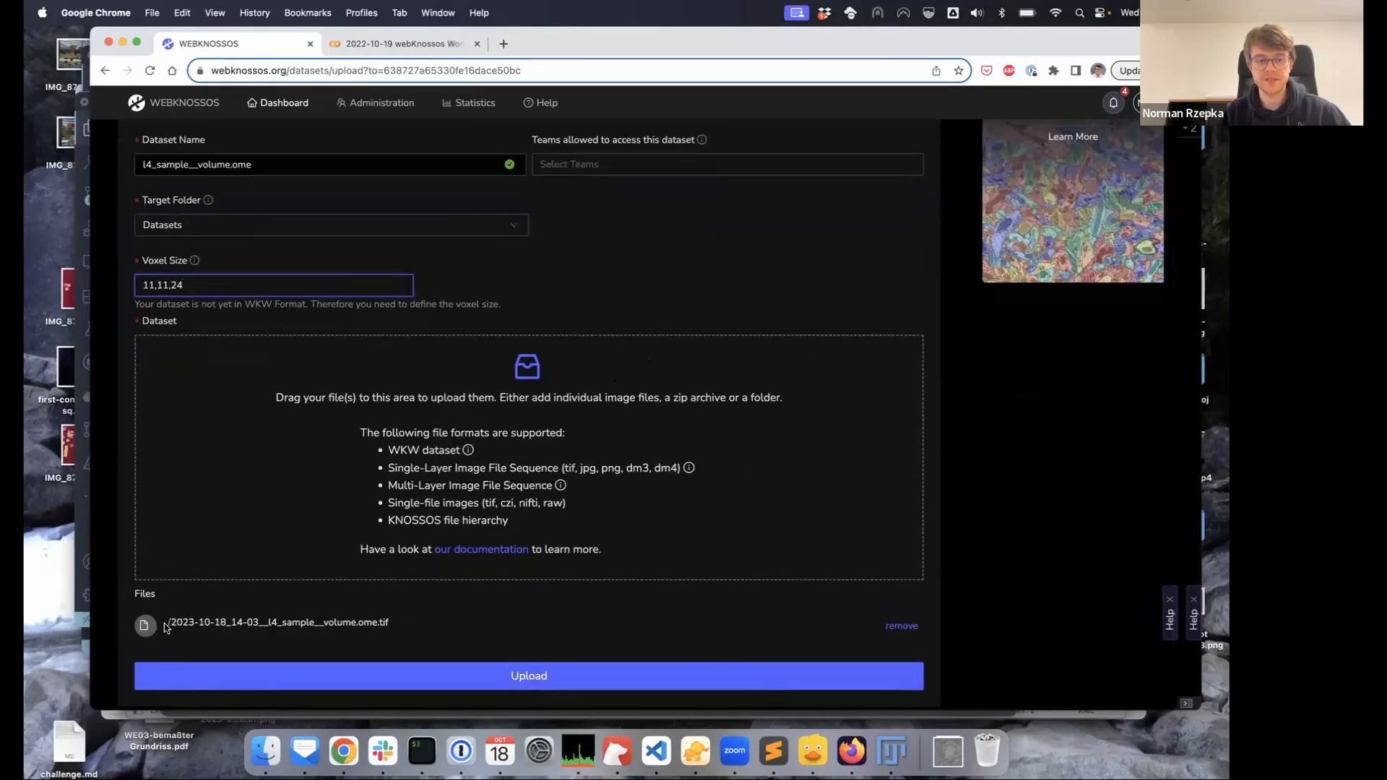
left_click_drag(171, 622, 406, 624)
left_click(403, 624)
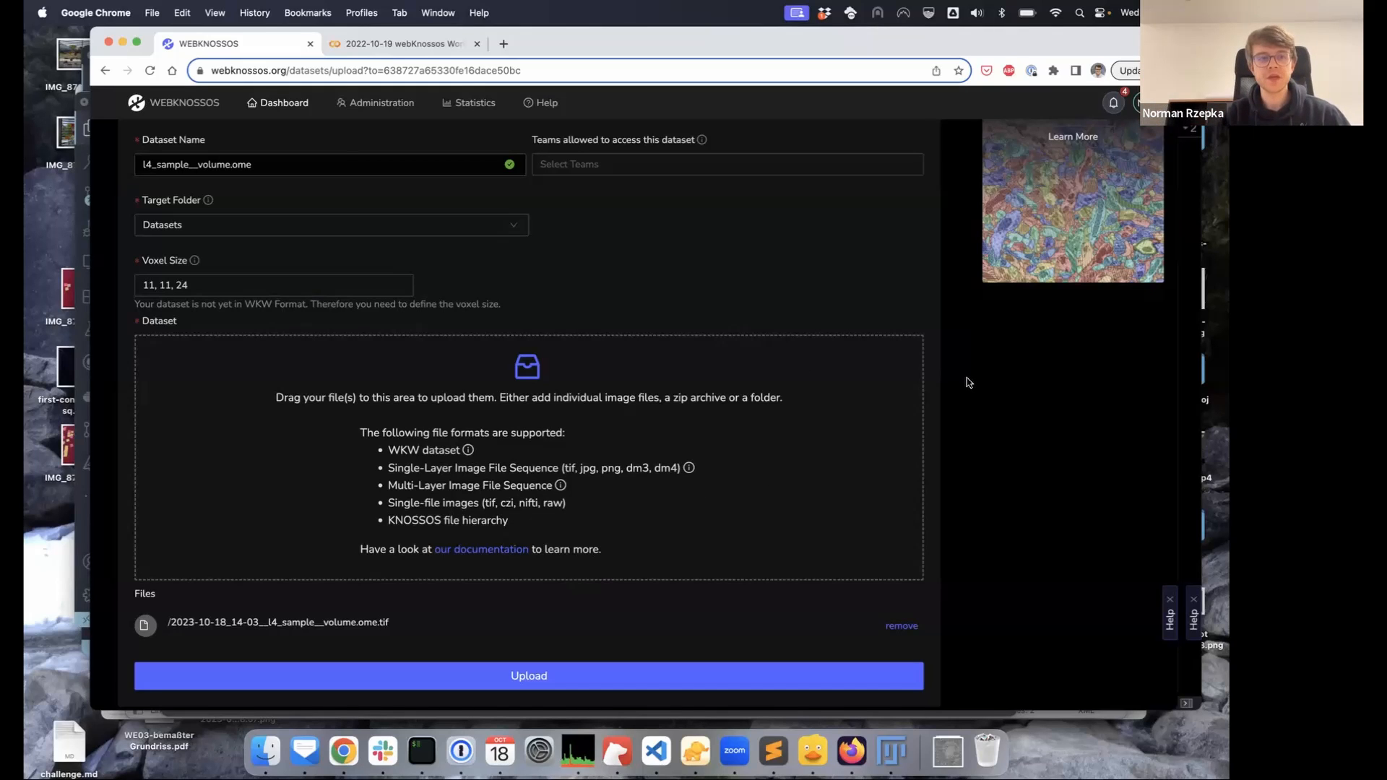
scroll(968, 382, "up", 3)
left_click(211, 109)
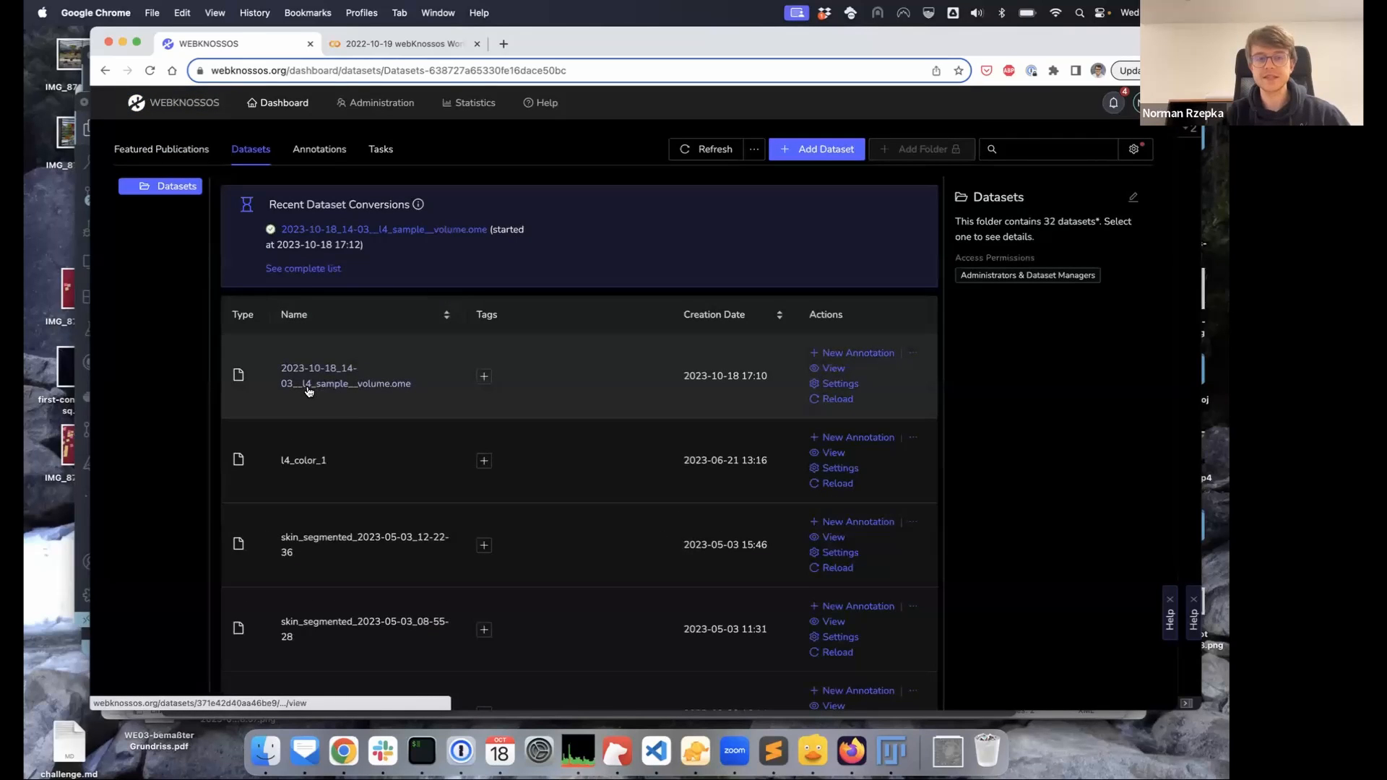
Open the l4_sample volume dataset in the viewer and reset the 3D view's camera
left_click(308, 389)
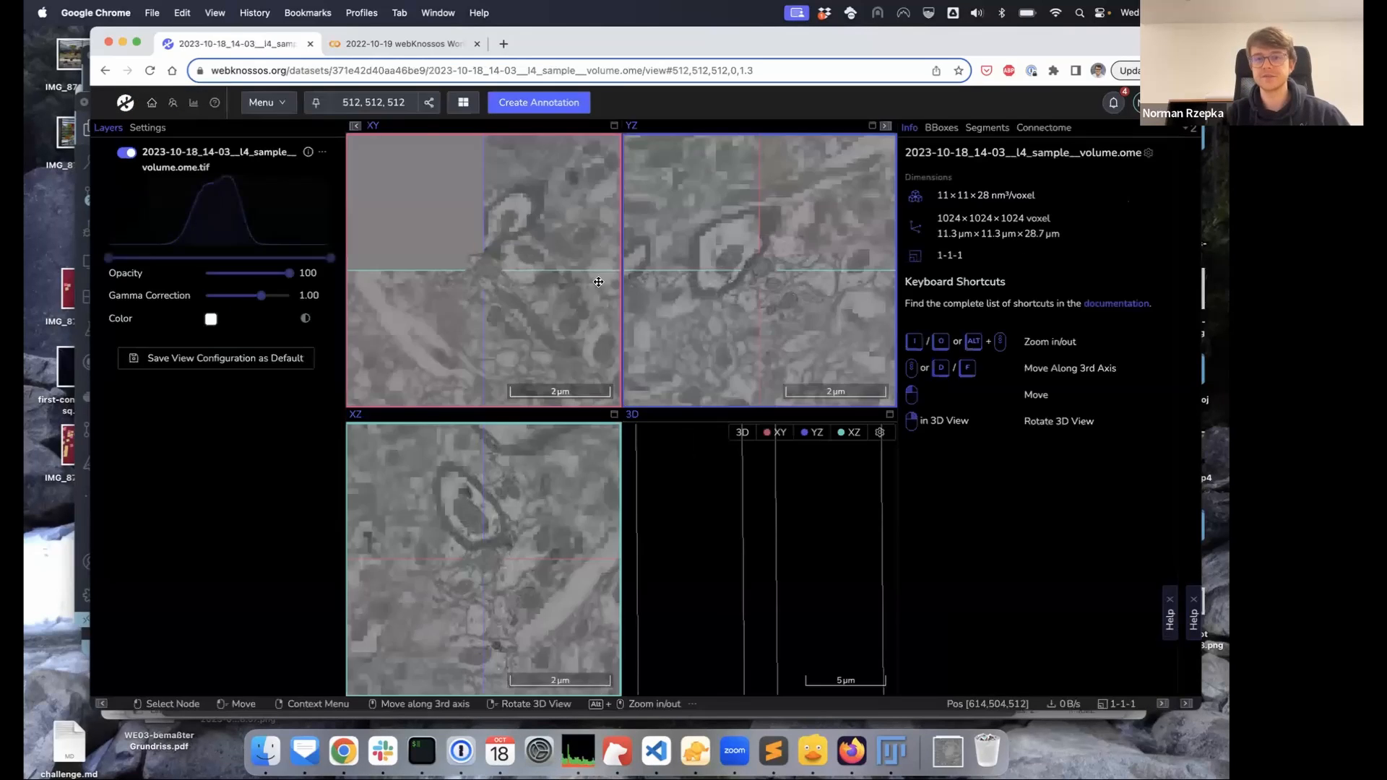
left_click_drag(494, 282, 478, 290)
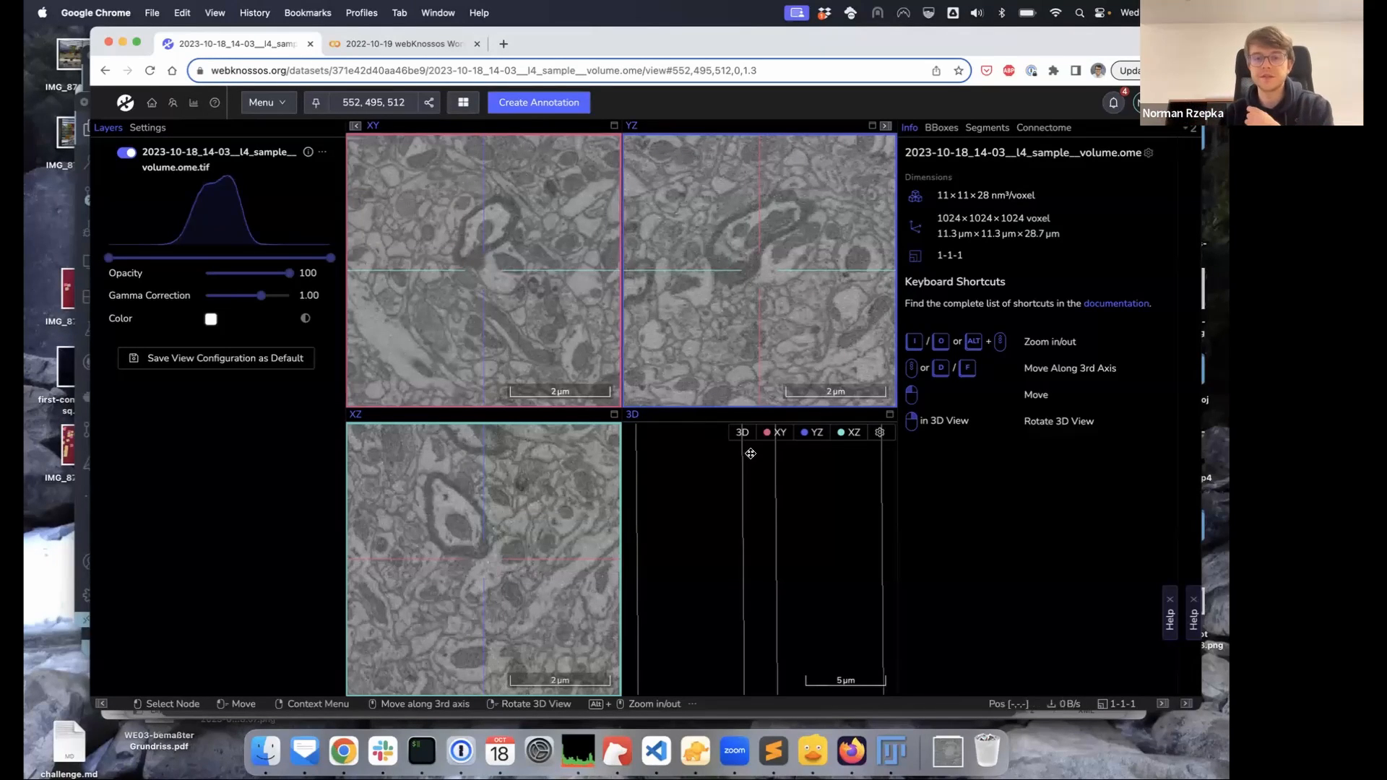
left_click(742, 431)
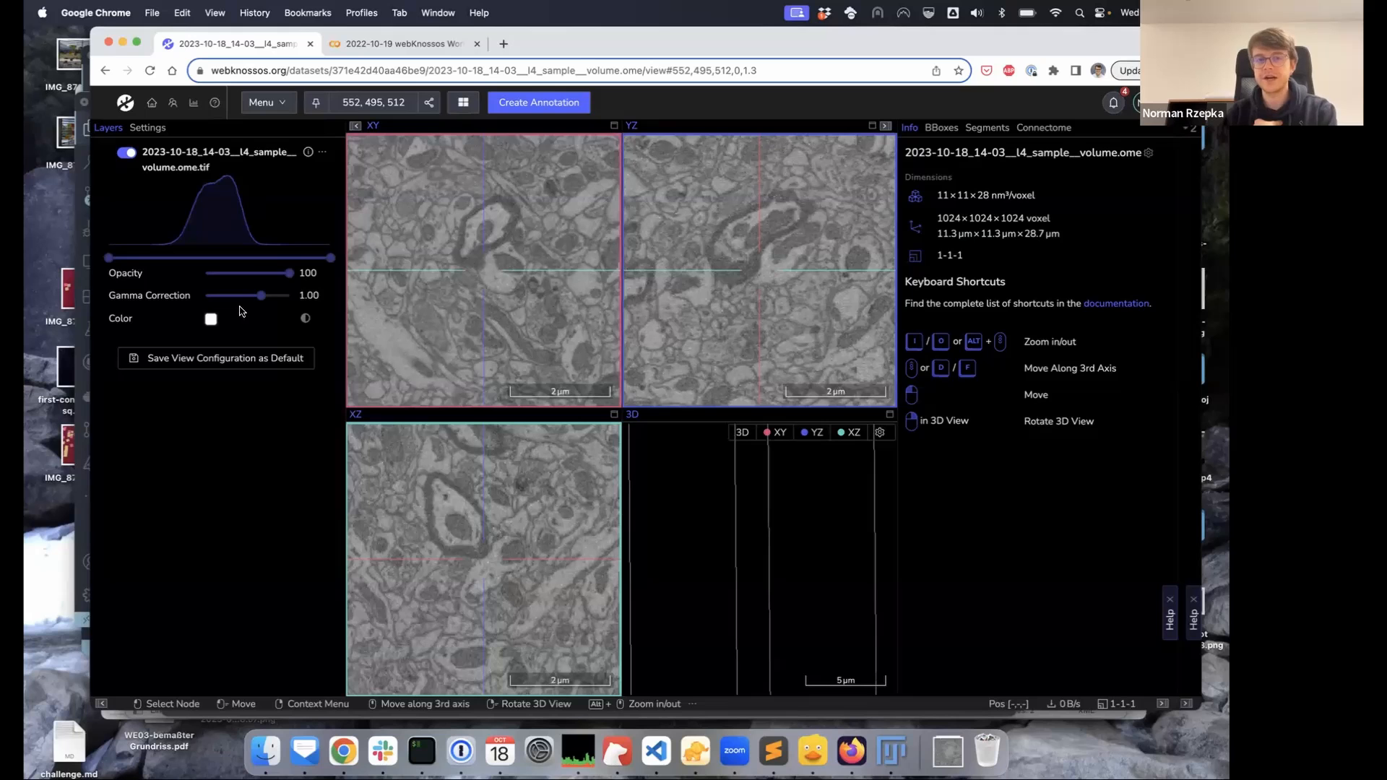
Pan the XY and YZ slices toward the top, bottom and right edges of the volume
left_click_drag(485, 279, 571, 212)
mouse_move(512, 367)
left_mouse_down()
mouse_move(520, 241)
mouse_move(494, 300)
mouse_move(530, 364)
left_mouse_up()
left_click_drag(521, 197, 572, 314)
left_click_drag(604, 167, 497, 237)
left_click_drag(507, 361, 480, 233)
left_click_drag(523, 339, 605, 258)
left_click_drag(613, 334, 482, 288)
left_click_drag(807, 316, 1012, 253)
left_click_drag(682, 210, 897, 293)
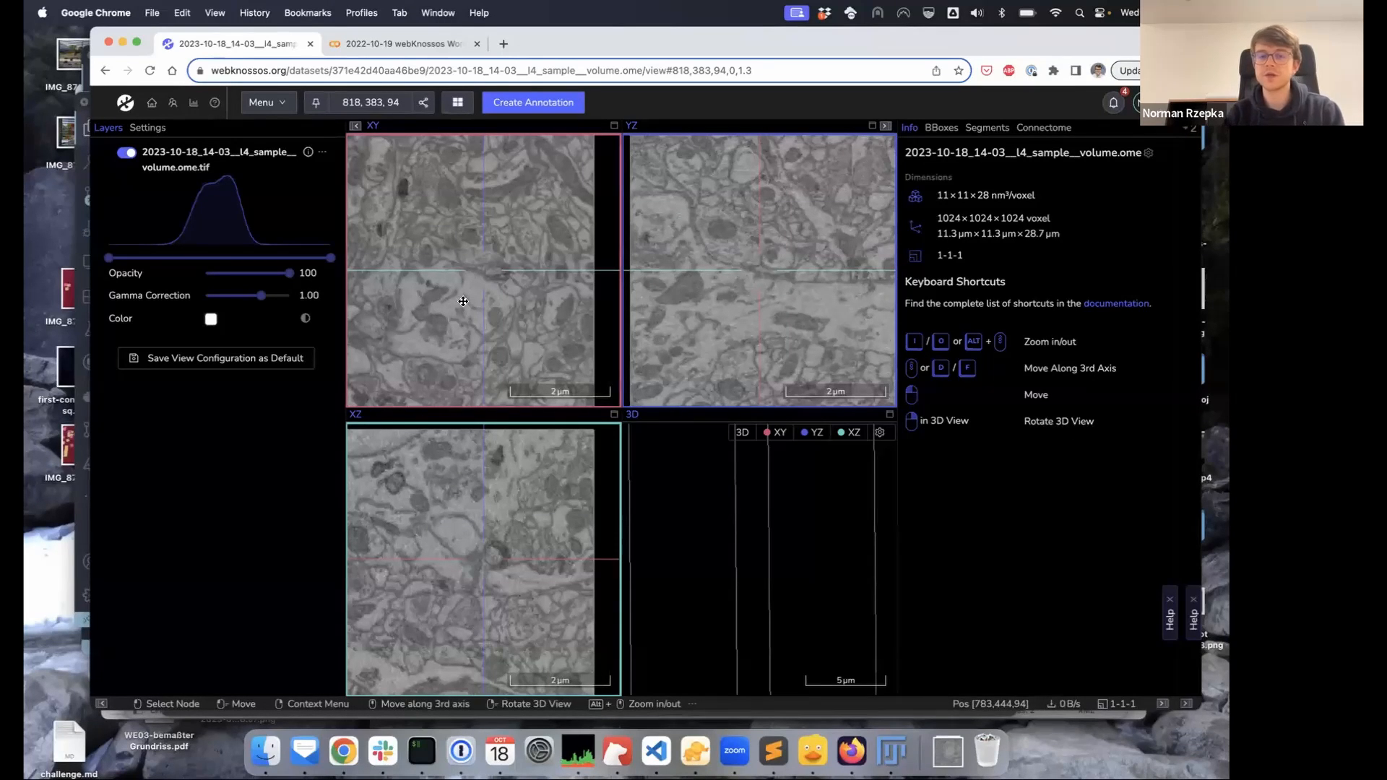
Zoom in and out on the EM slices with I/O and the scroll wheel
key("i")
key("i")
key("i")
key("i")
key("i")
key("i")
key("i")
key("i")
key("o")
key("o")
key("o")
key("o")
key("o")
key("o")
key("o")
key("o")
key("o")
key("o")
key("o")
key("o")
key("o")
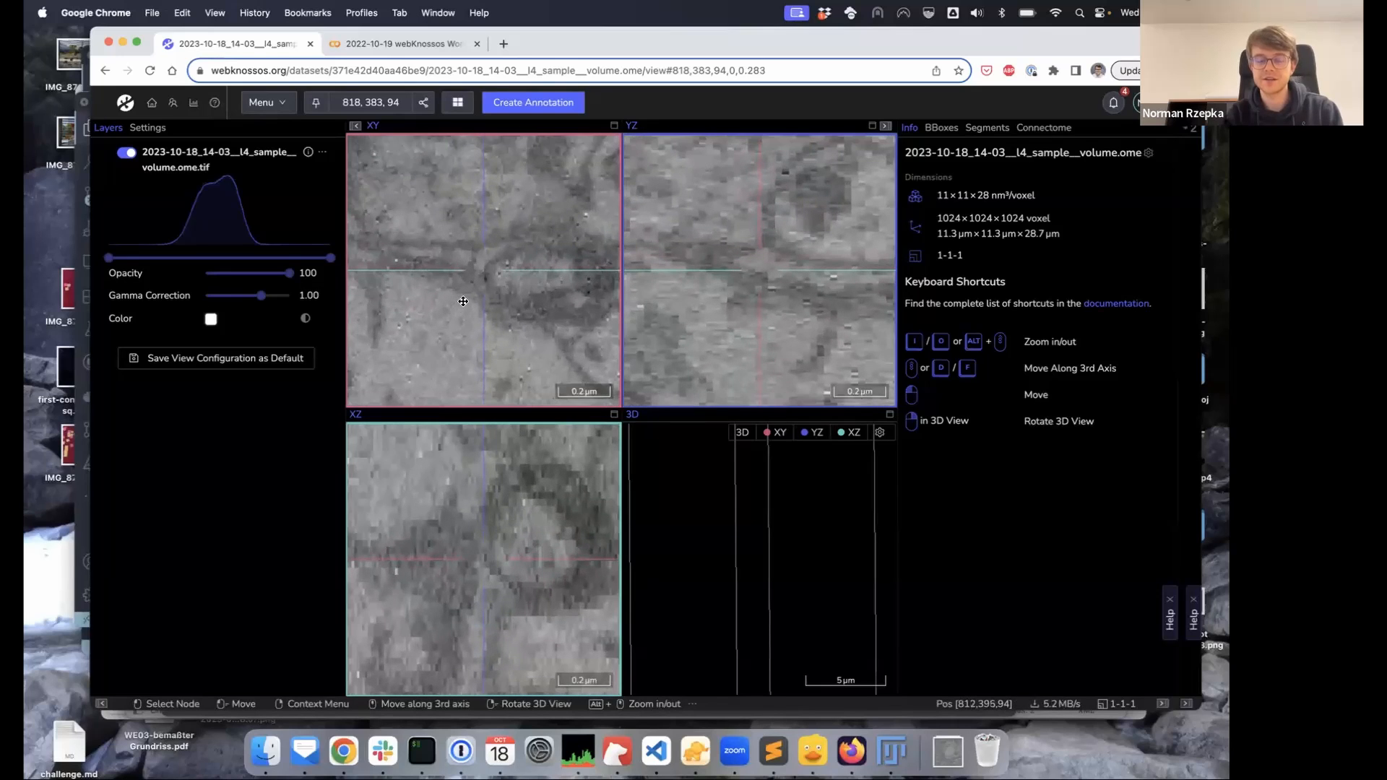
key("i")
key("i")
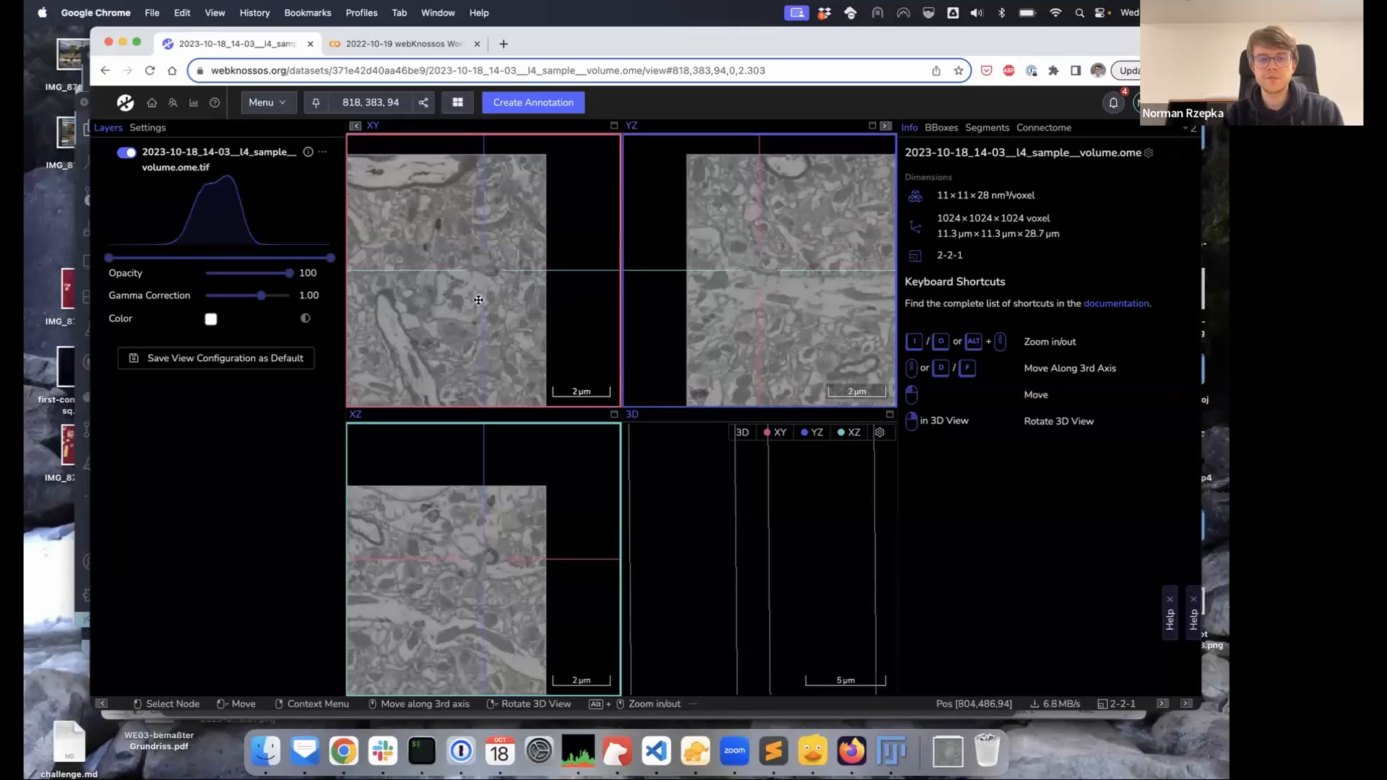
scroll(458, 314, "up", 5, "alt")
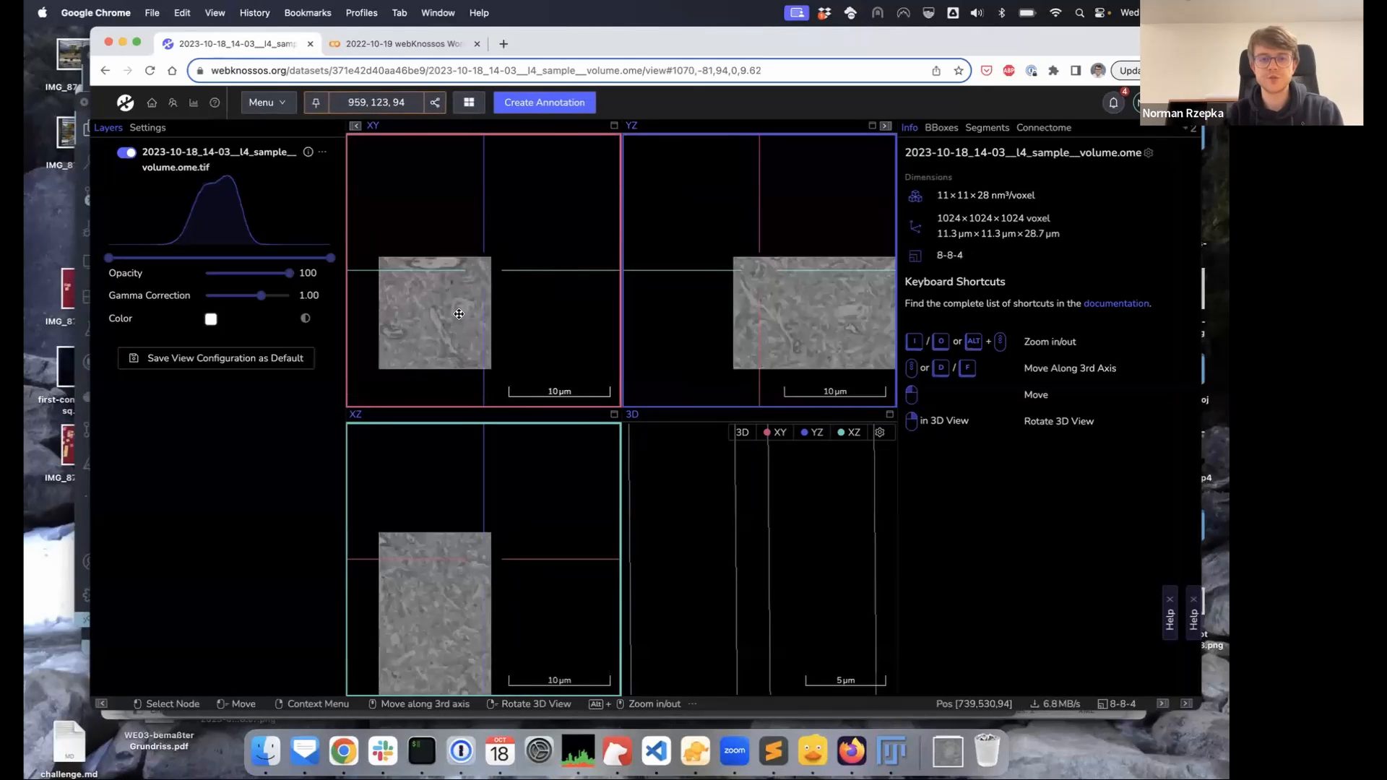
scroll(459, 314, "down", 3, "alt")
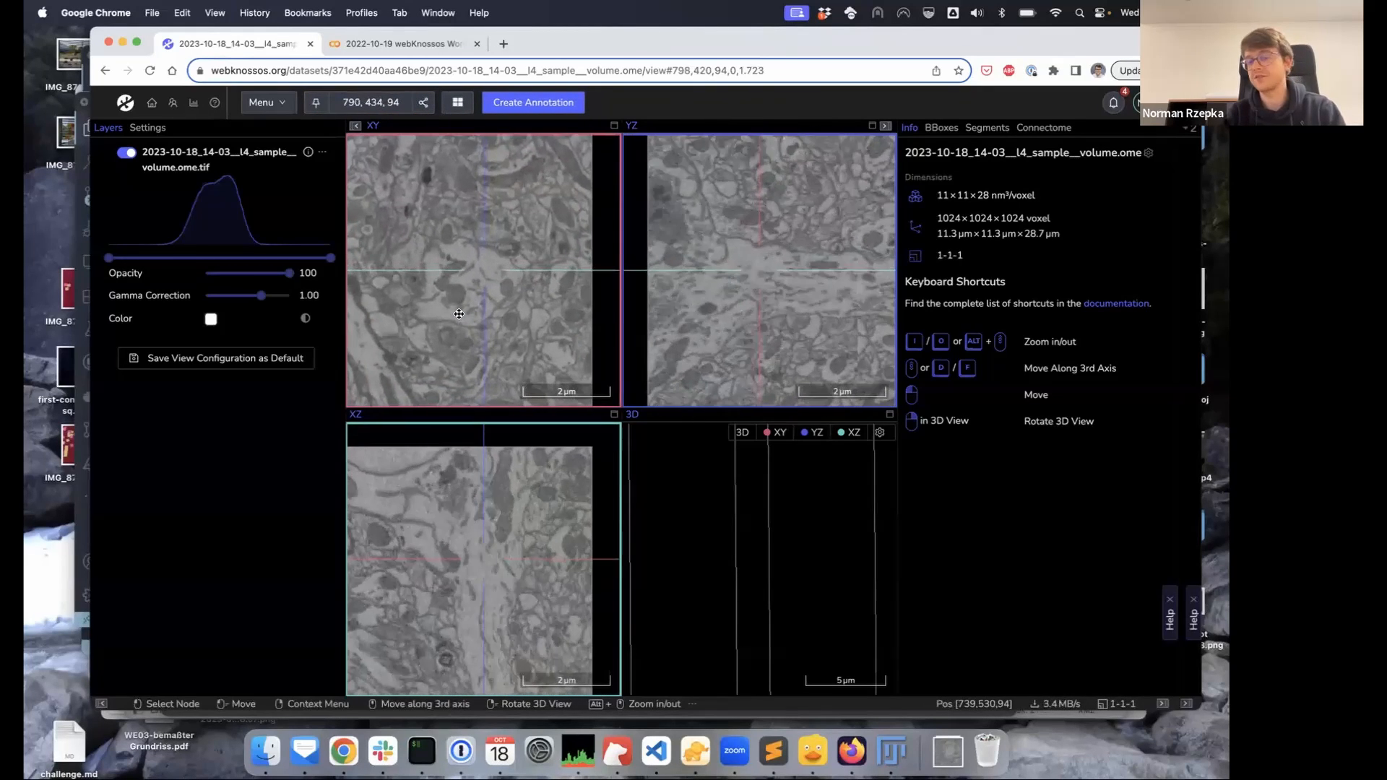
scroll(459, 314, "down", 2, "alt")
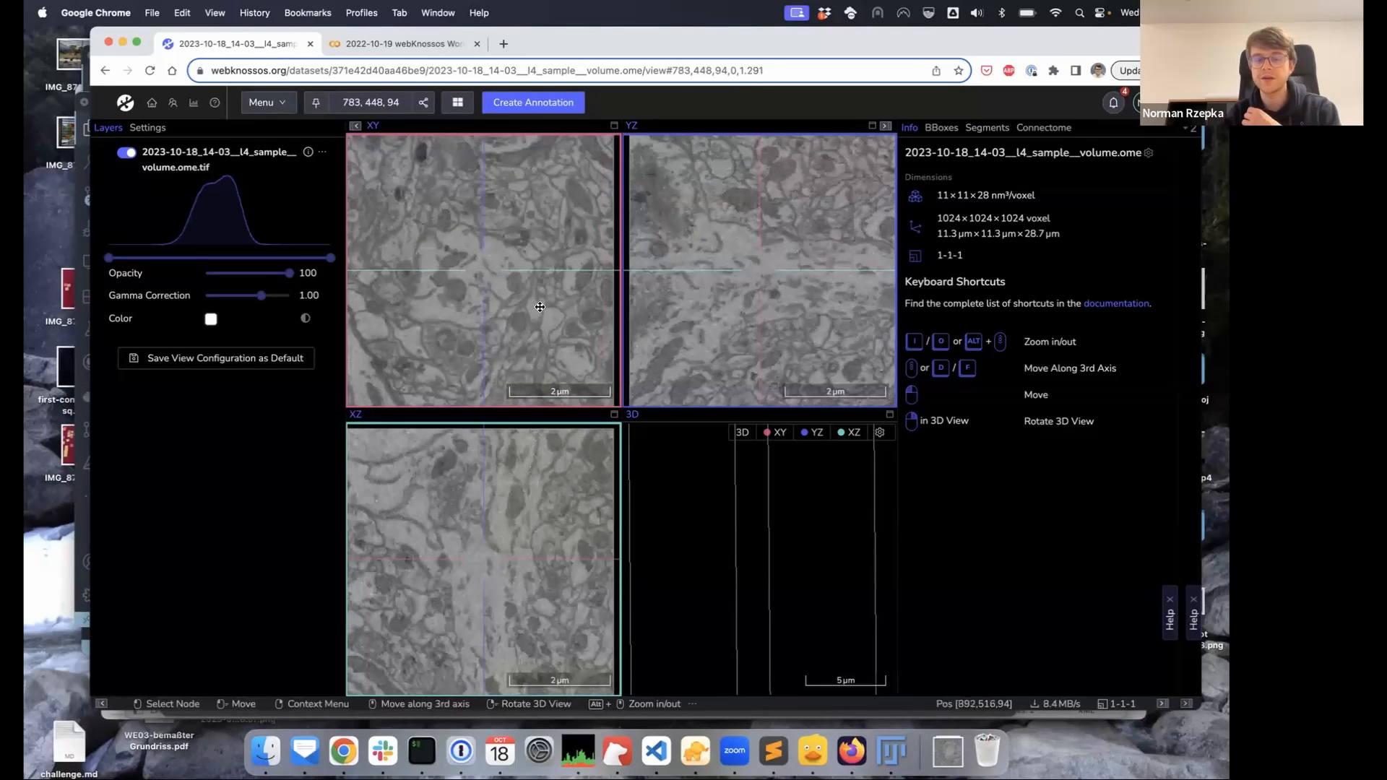
left_click_drag(527, 312, 502, 347)
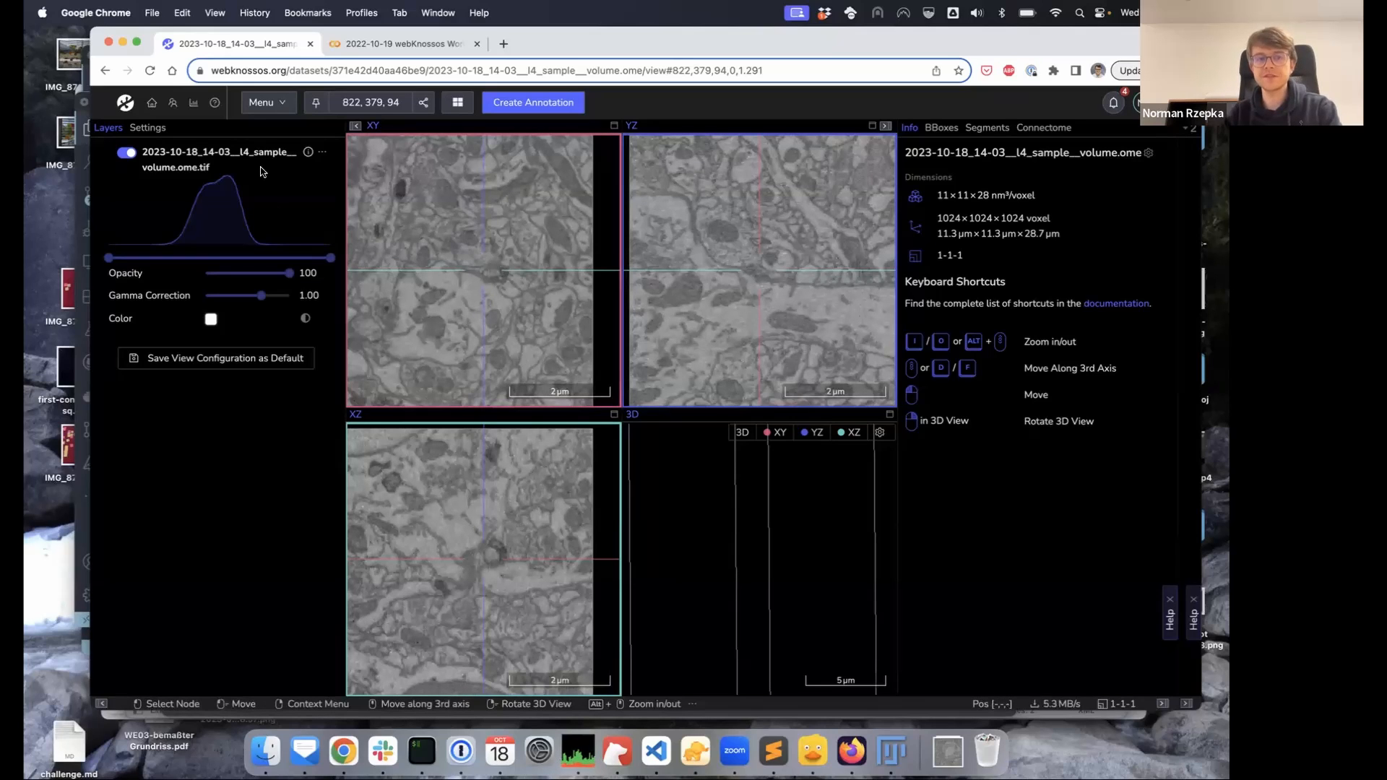
mouse_move(108, 260)
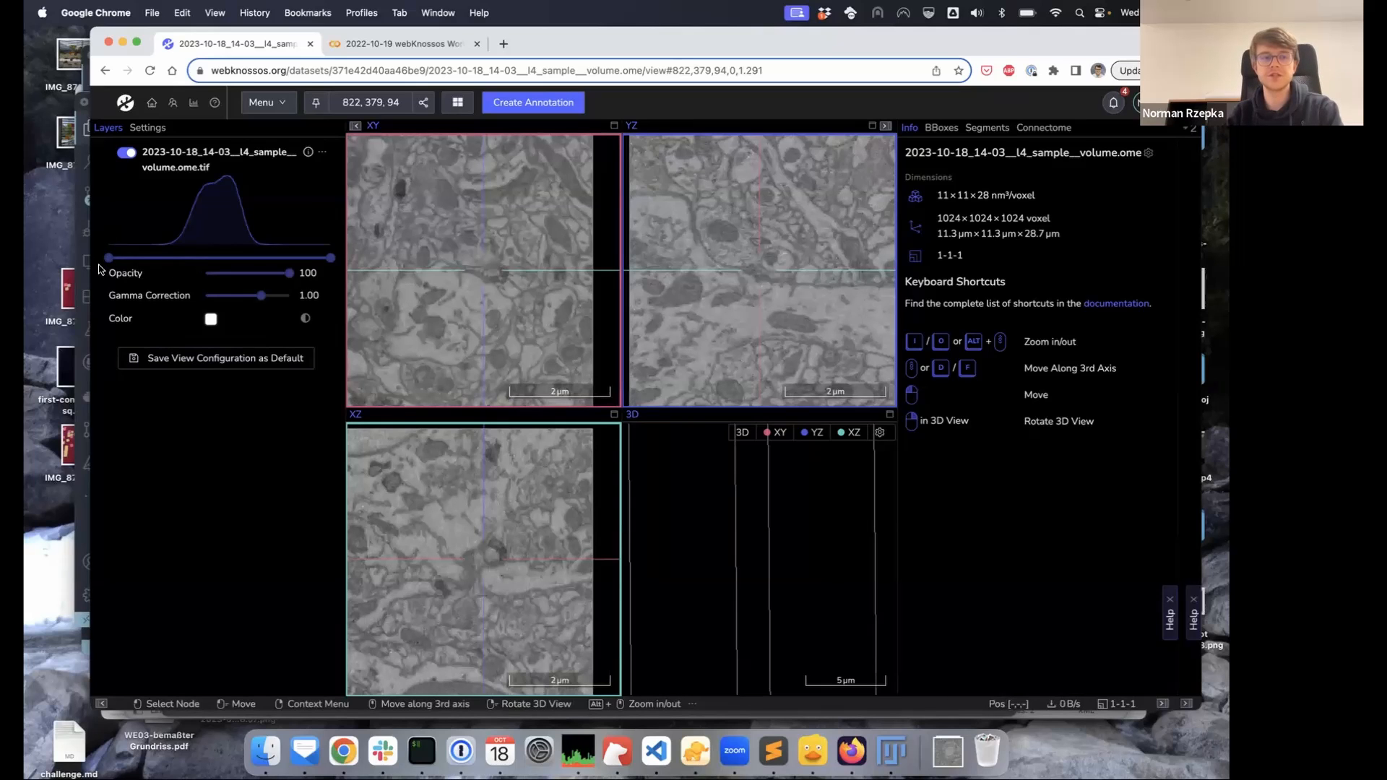
mouse_move(107, 262)
left_mouse_down()
mouse_move(165, 262)
mouse_move(106, 263)
left_mouse_up()
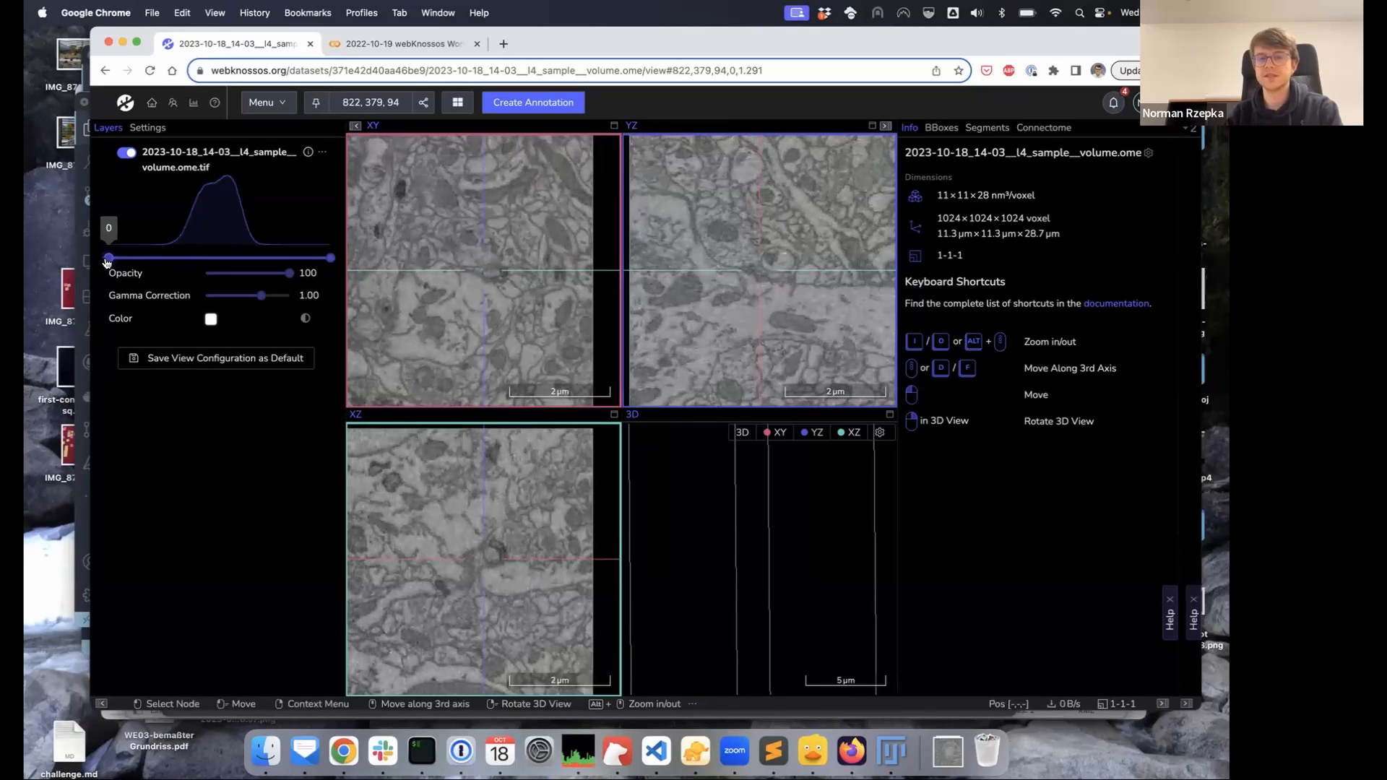
mouse_move(331, 260)
left_click_drag(332, 260, 262, 259)
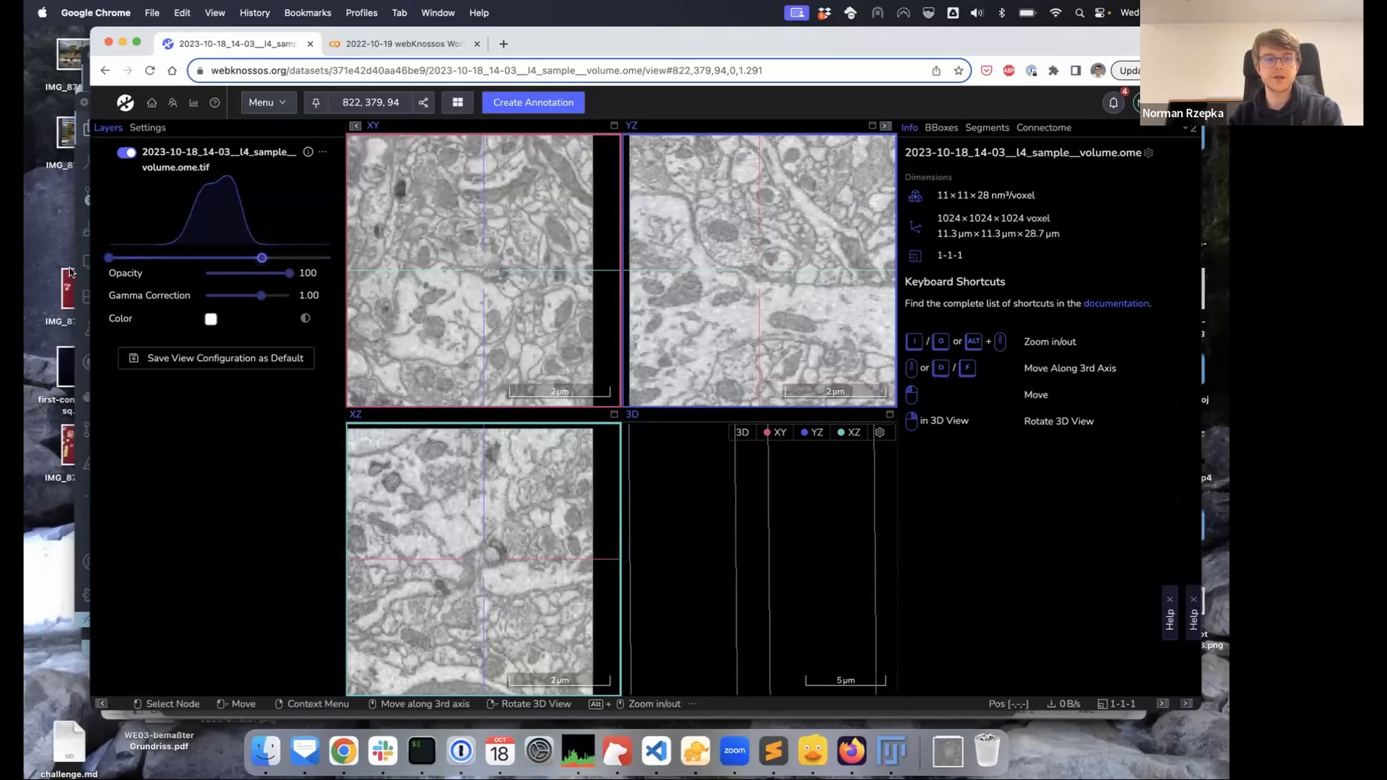
left_click_drag(108, 258, 173, 258)
left_click_drag(432, 303, 456, 297)
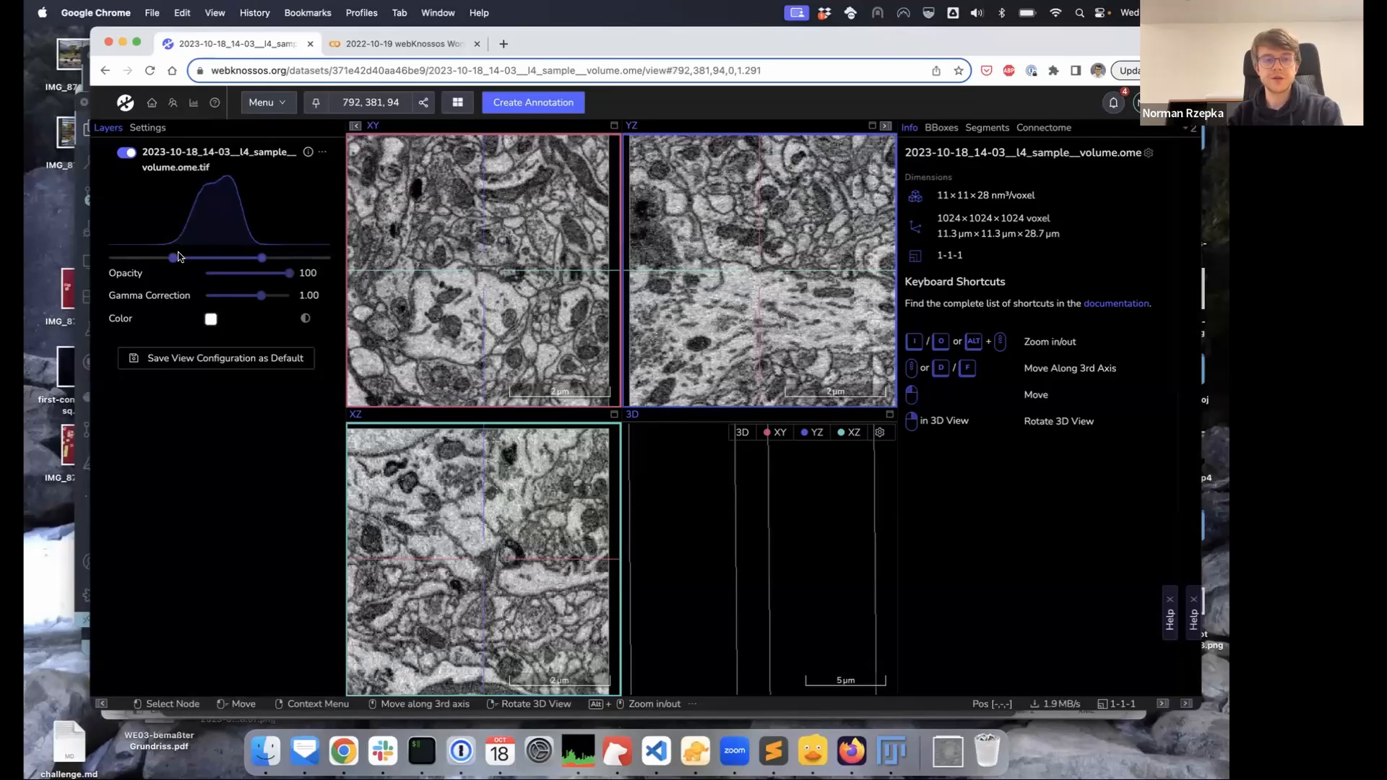
left_click(322, 152)
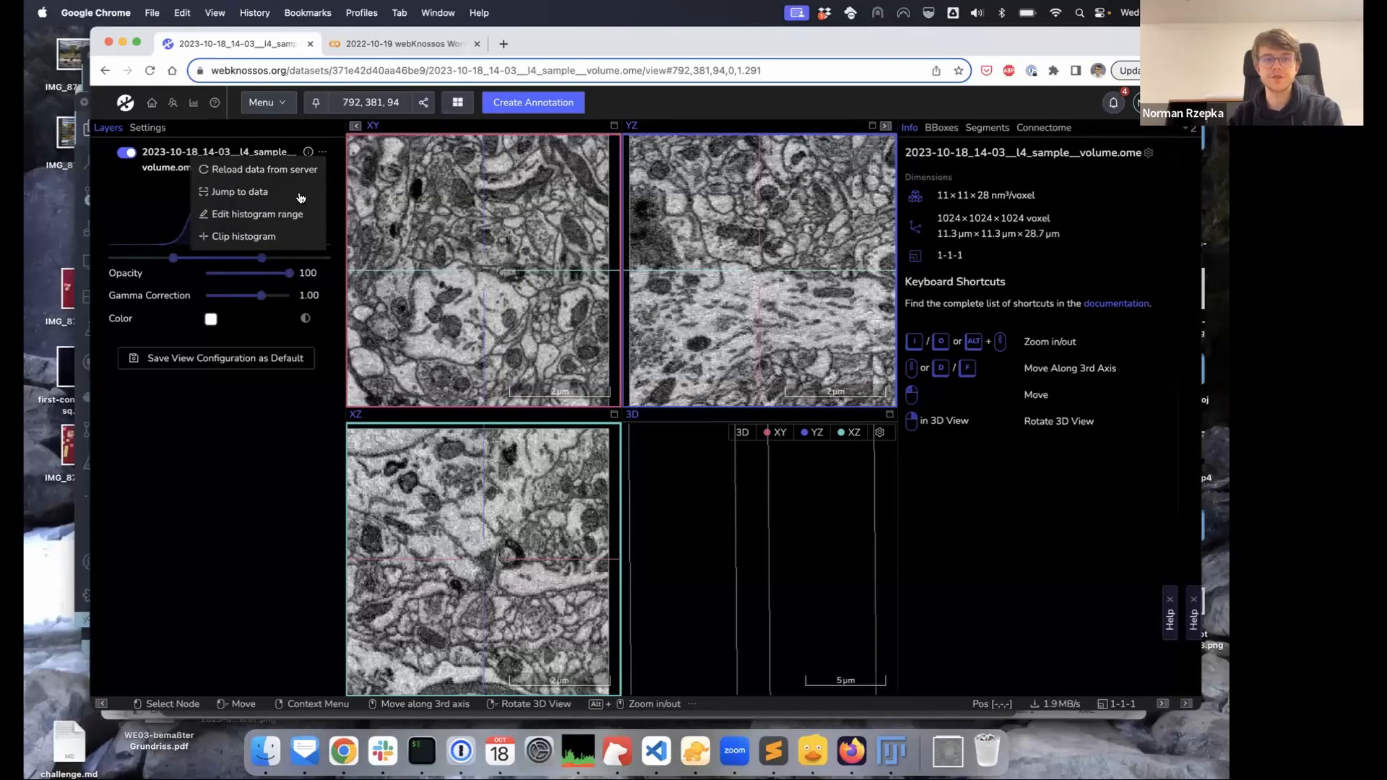
left_click(278, 239)
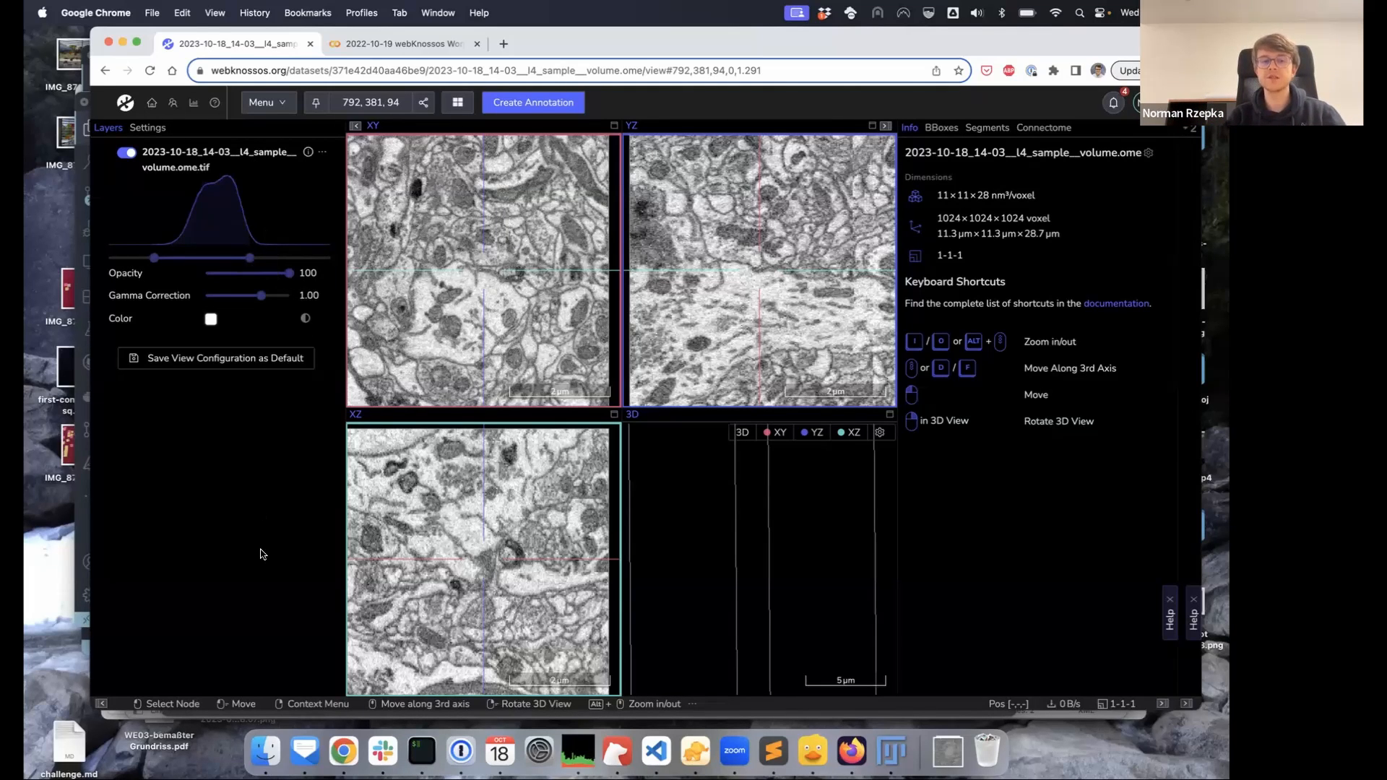
left_click(211, 320)
left_click(147, 452)
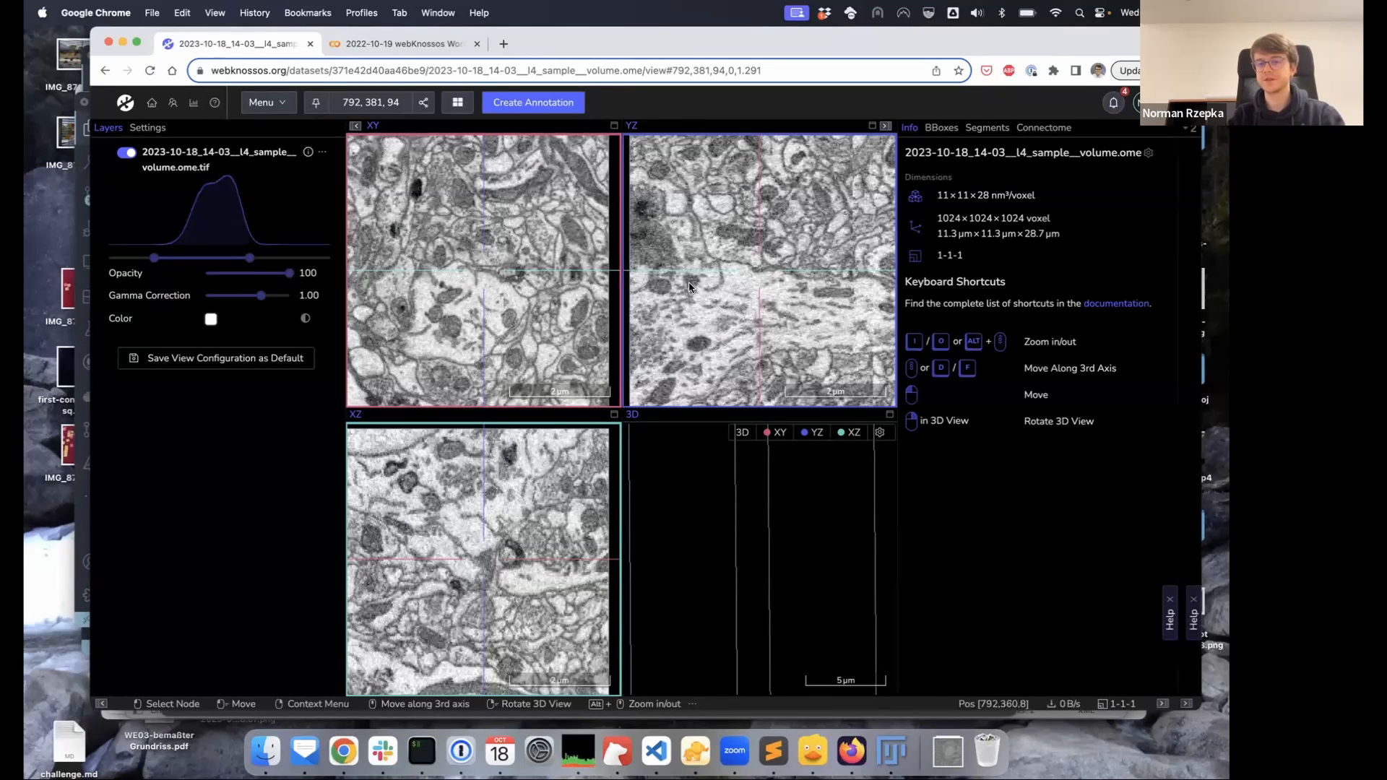
left_click_drag(755, 593, 700, 613)
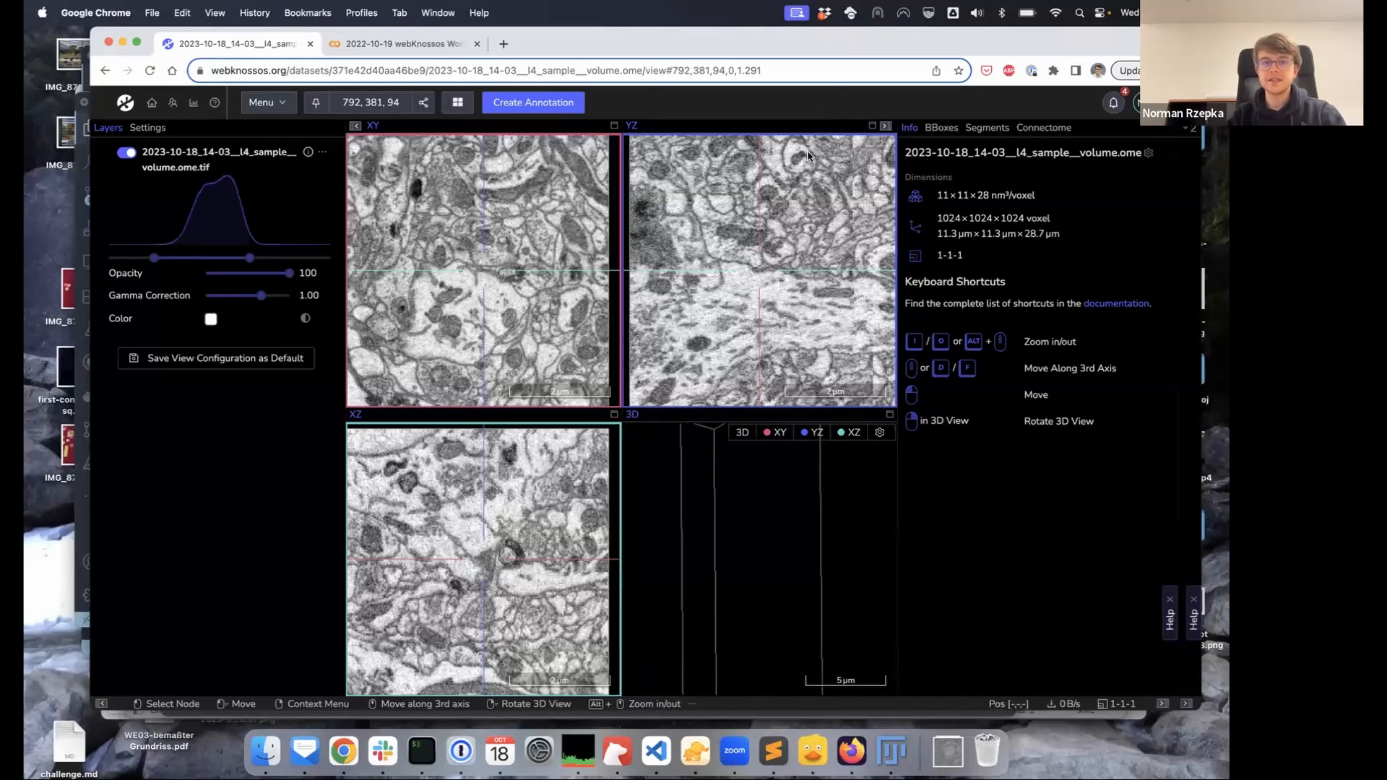
Create a new annotation, pan to another tissue region, and zoom in closely
left_click(517, 105)
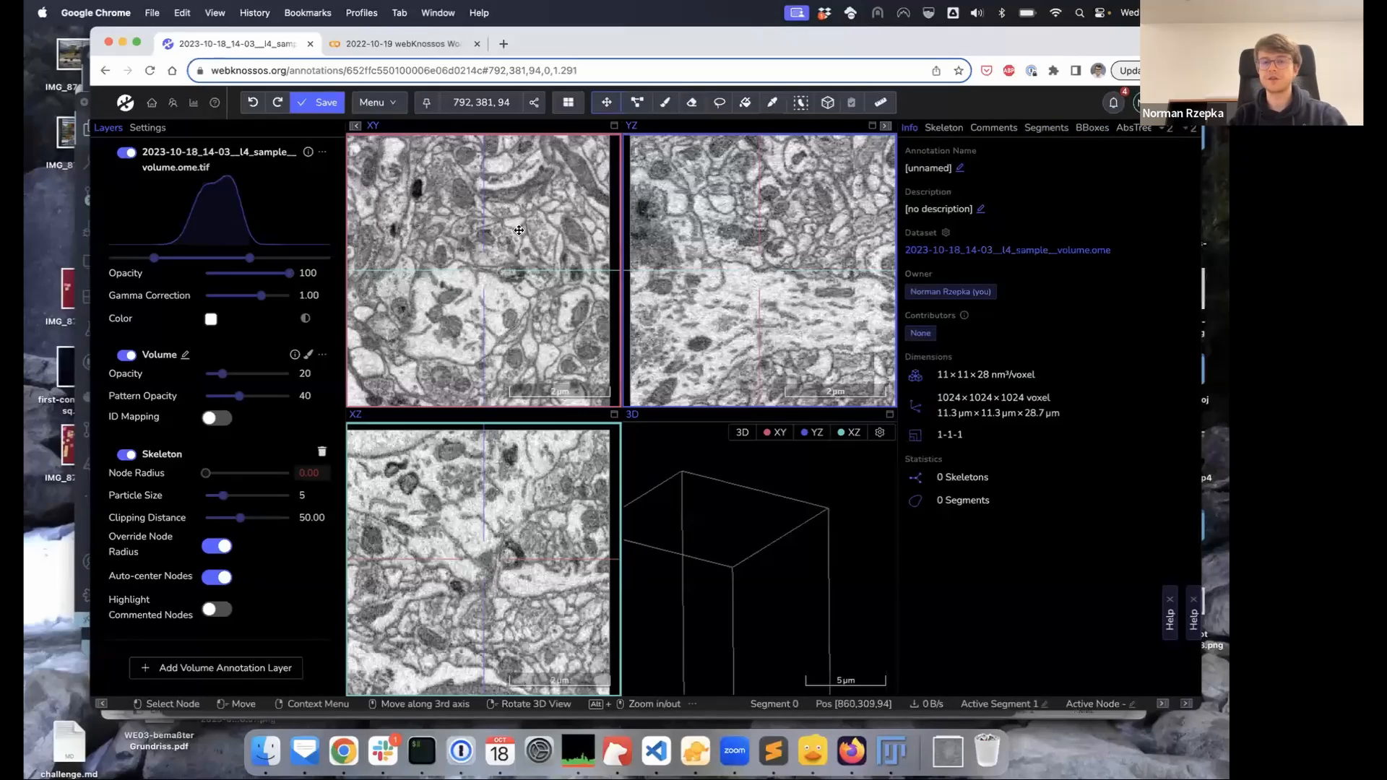
left_click_drag(511, 247, 486, 277)
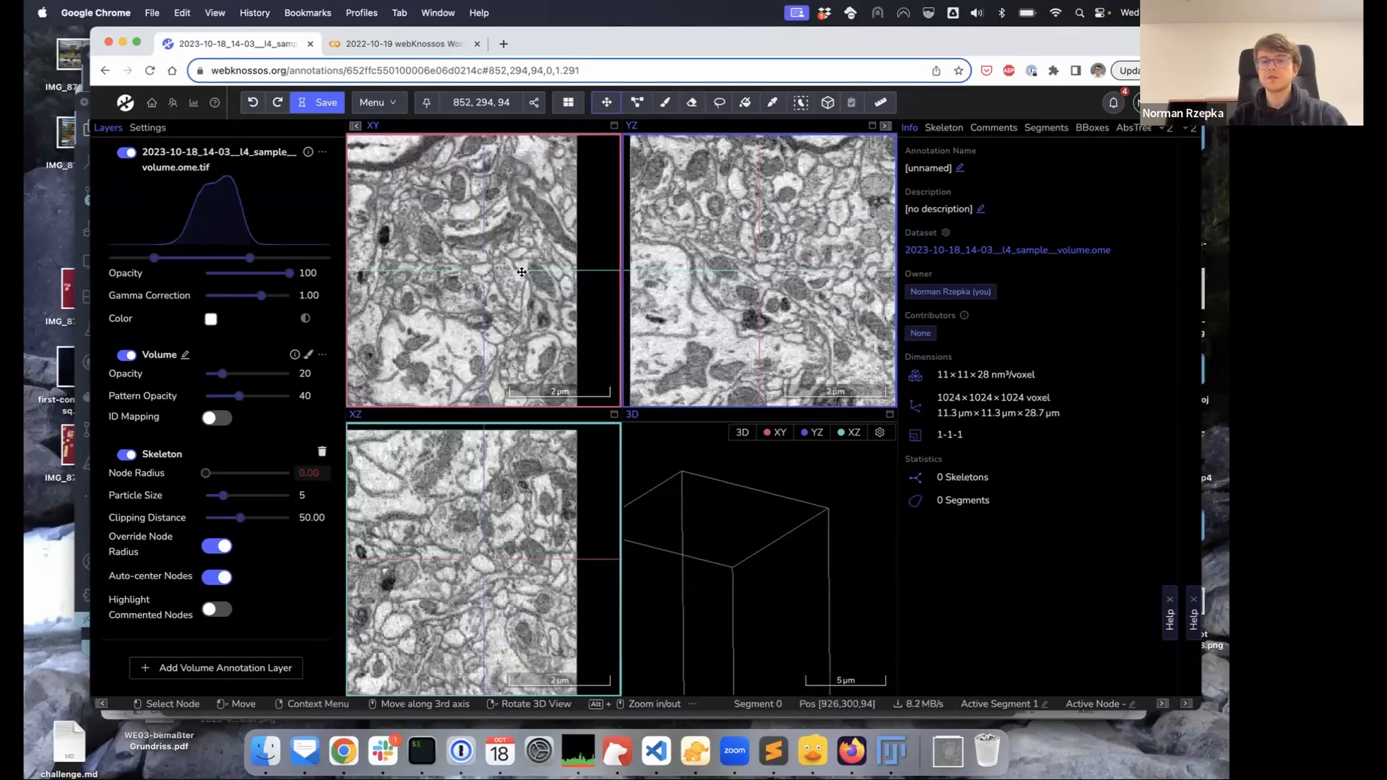
scroll(521, 272, "up", 5, "alt")
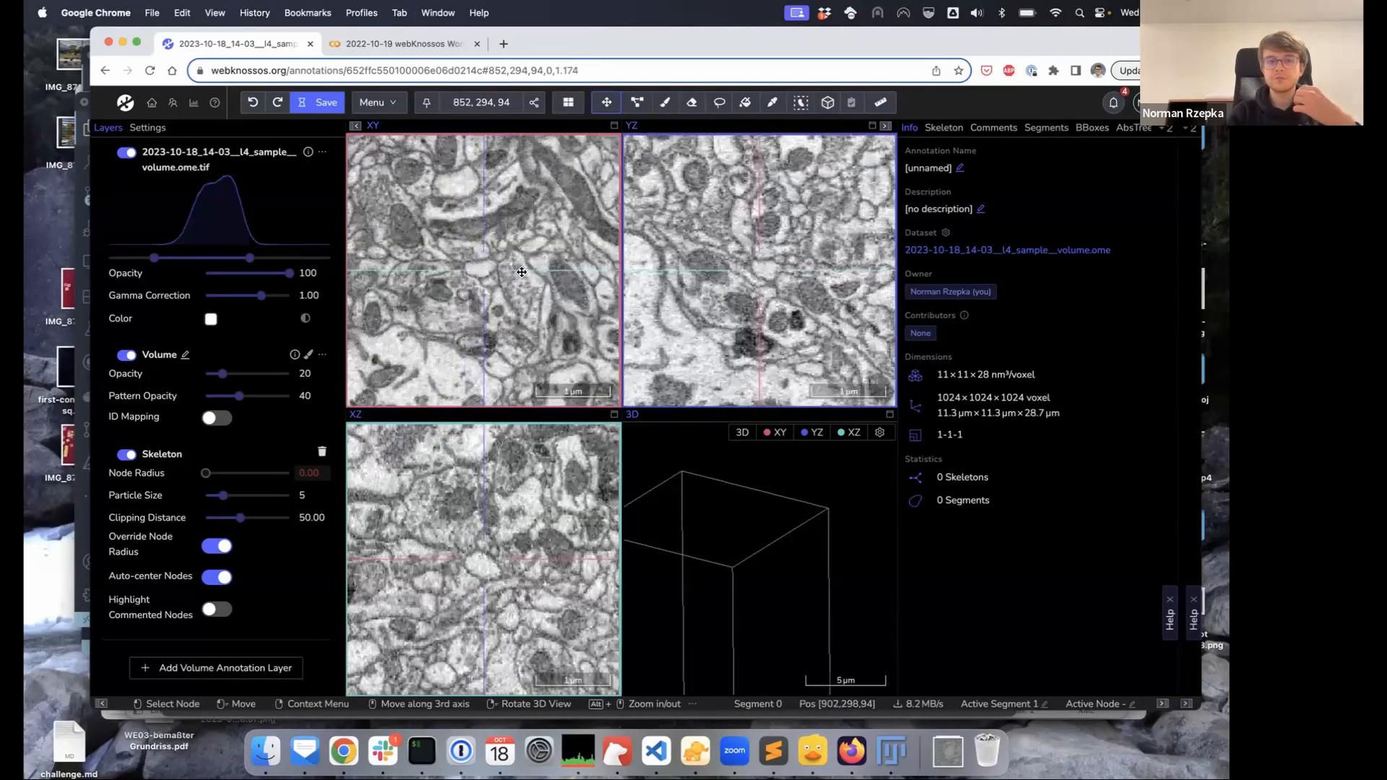
scroll(521, 272, "up", 3, "alt")
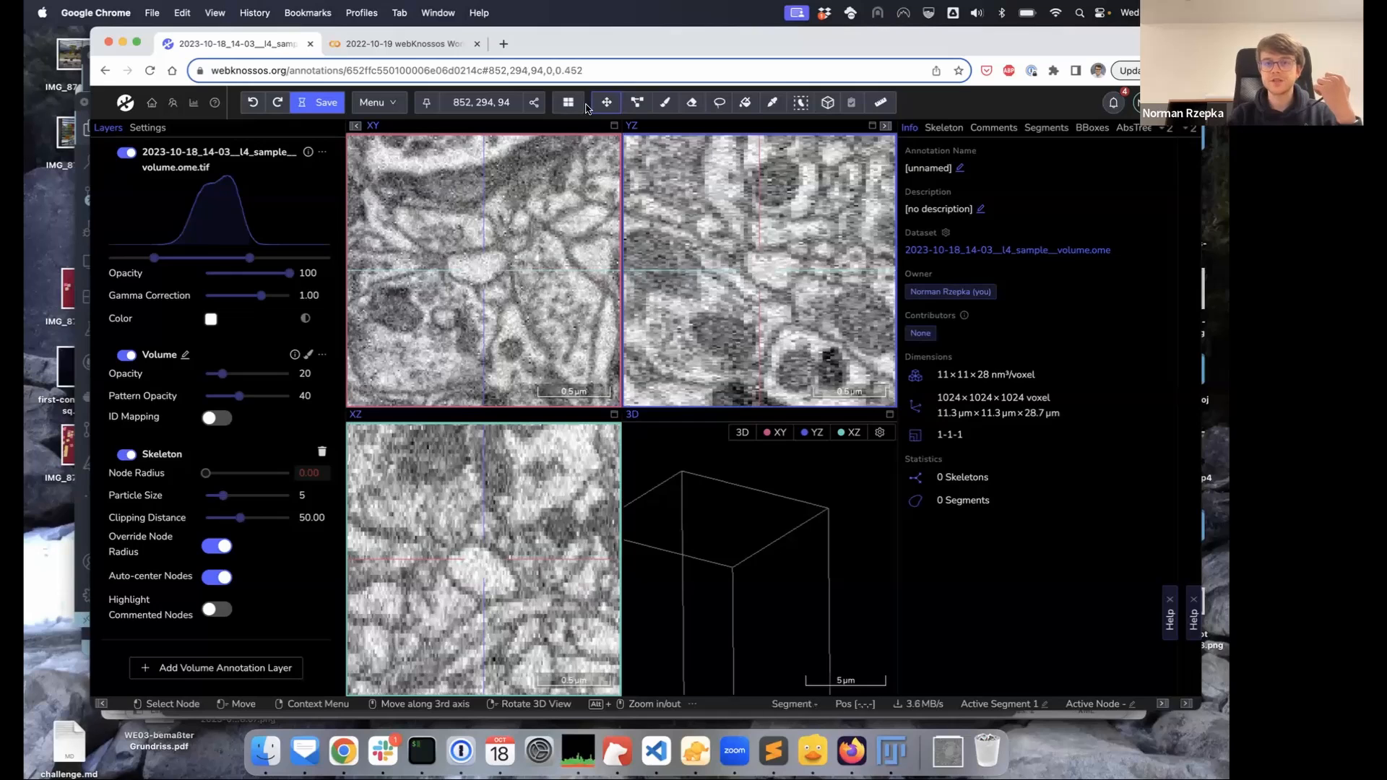
Brush-paint a blue label over the cell and interpolate it across the skipped slices
left_click(664, 102)
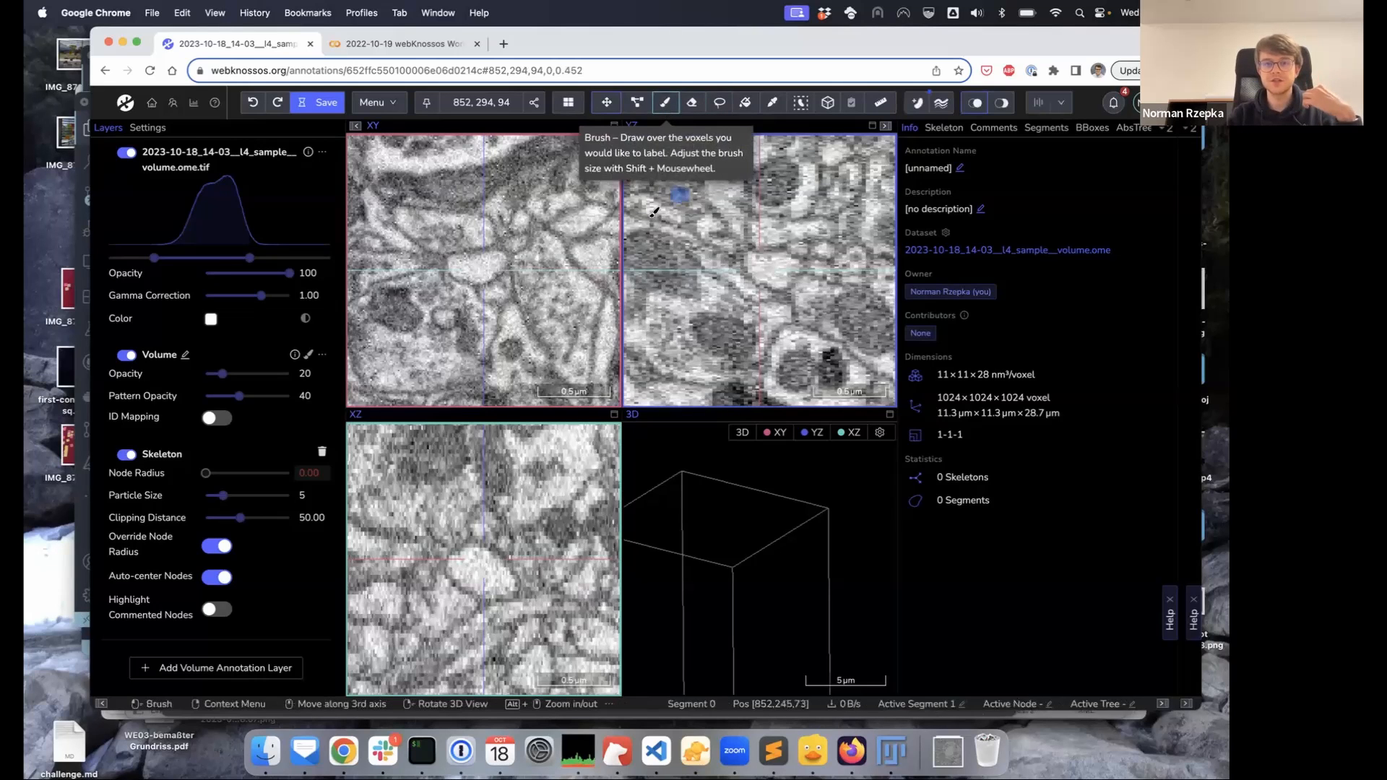
mouse_move(499, 260)
left_mouse_down()
mouse_move(465, 272)
mouse_move(497, 263)
mouse_move(477, 261)
left_mouse_up()
scroll(479, 265, "down", 6)
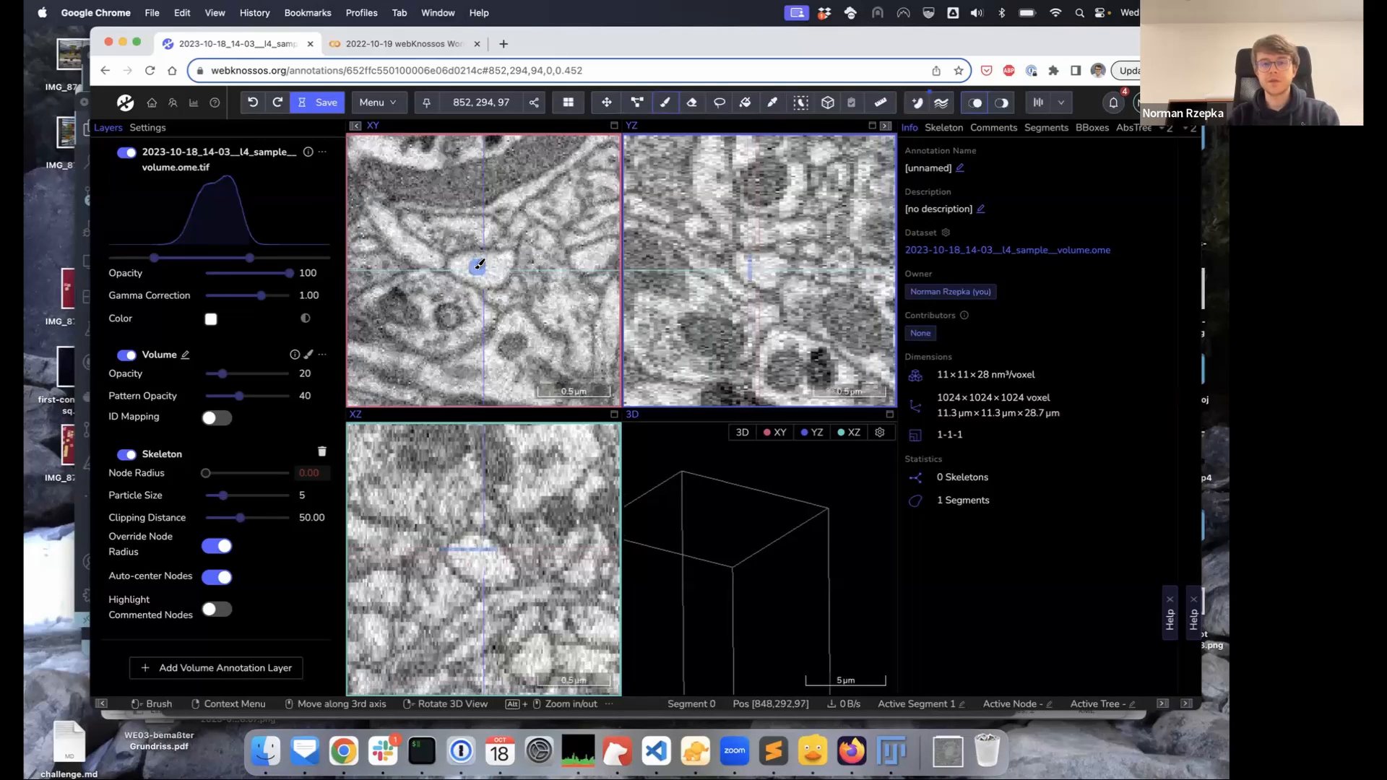
mouse_move(495, 276)
left_mouse_down()
mouse_move(466, 264)
mouse_move(508, 267)
left_mouse_up()
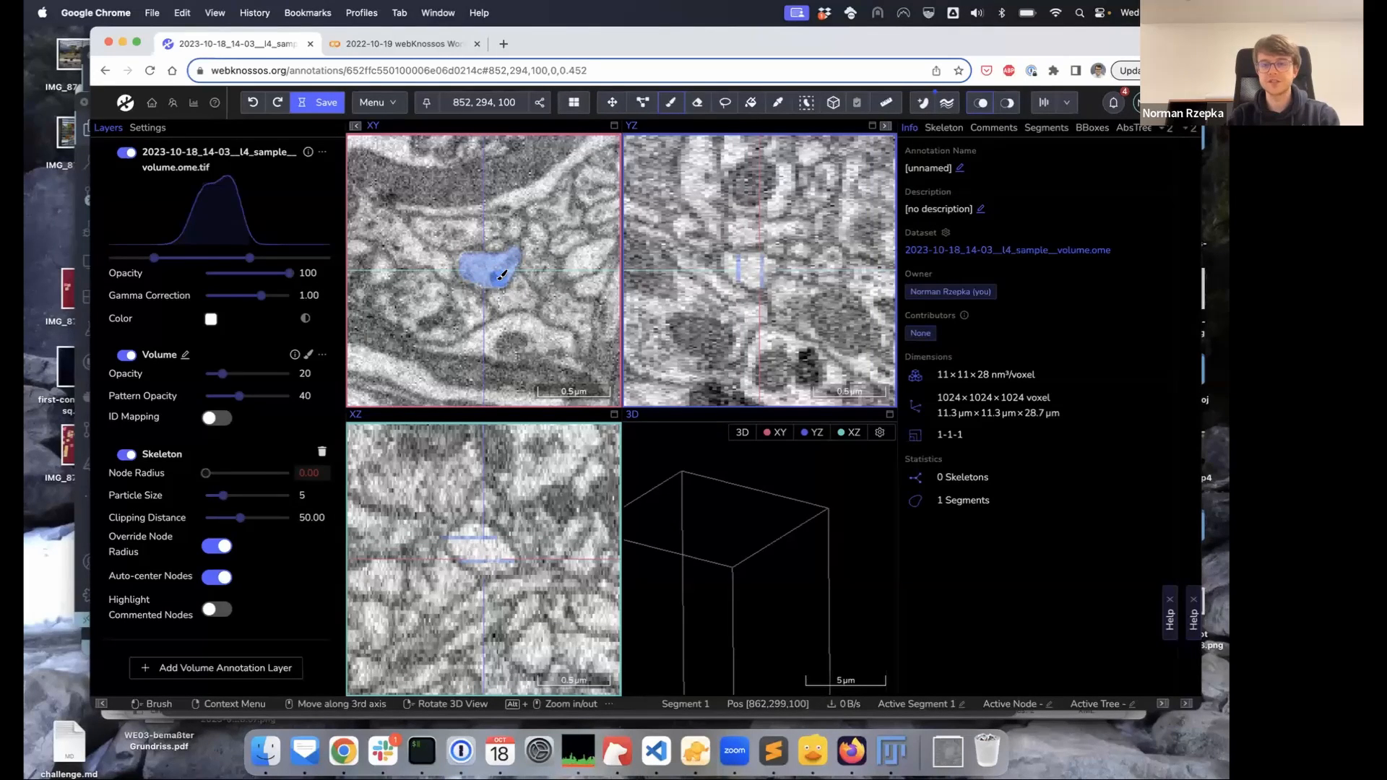
left_click(1044, 105)
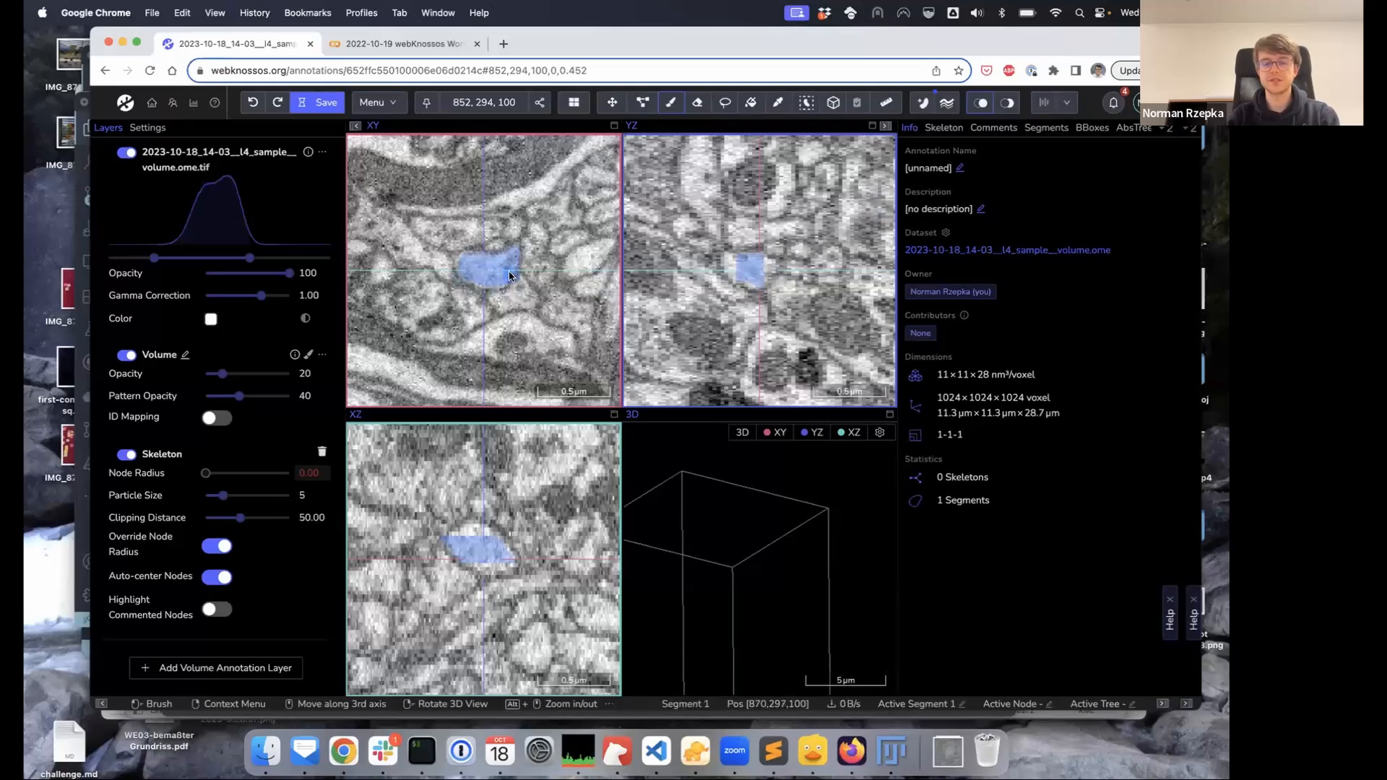
Move a few slices deeper, extend the blue label there, and interpolate the gap with V
key("shift+space")
key("shift+space")
key("shift+space")
key("shift+space")
key("shift+space")
key("shift+space")
key("shift+space")
key("shift+space")
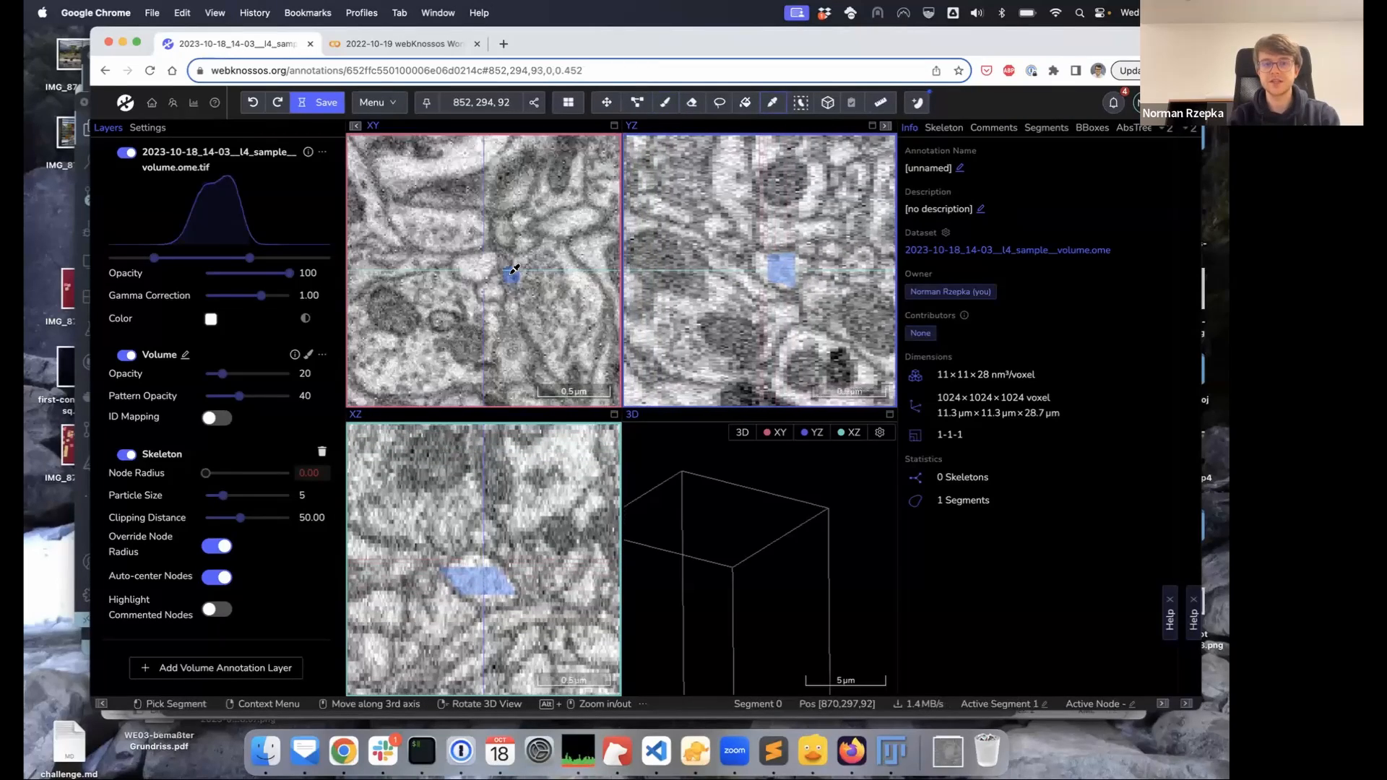
key("space")
key("space")
key("space")
key("space")
key("space")
key("space")
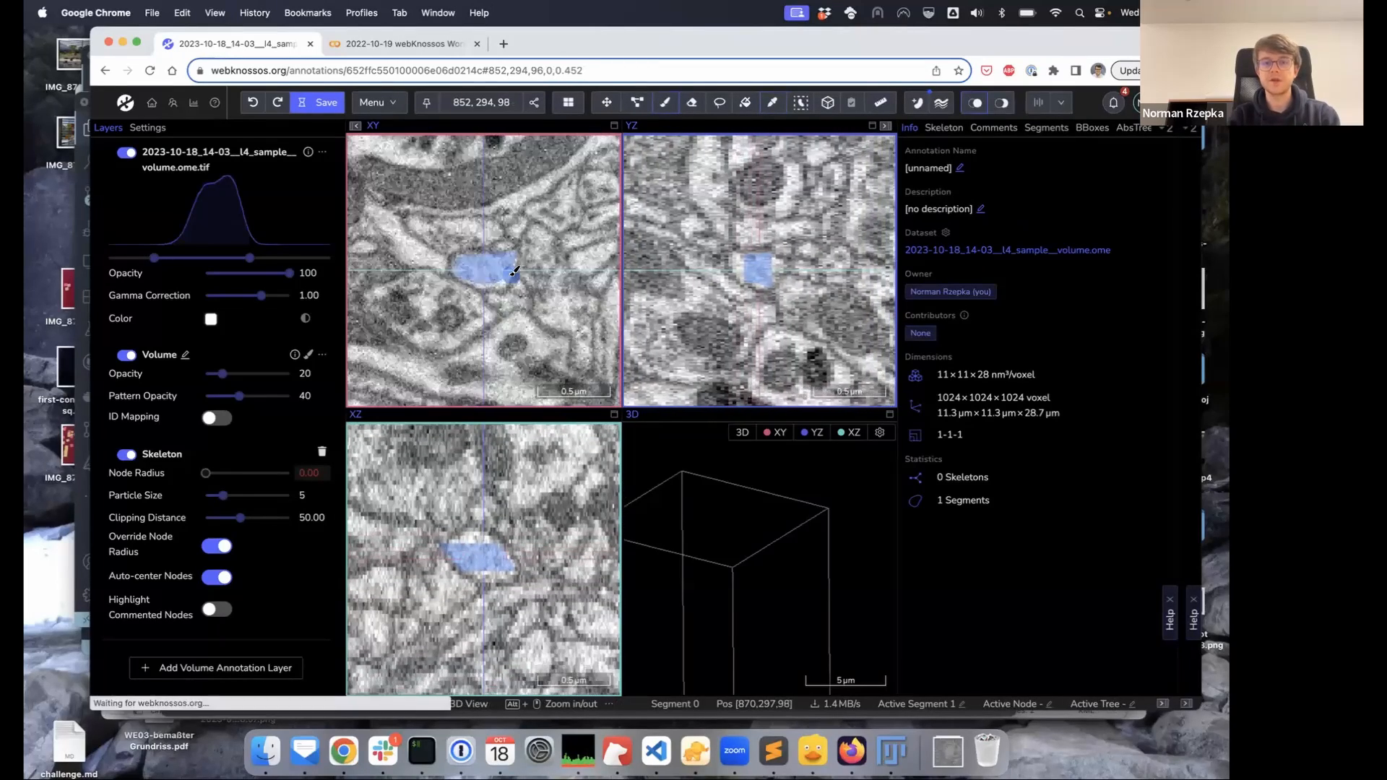
key("space")
key("space")
key("space")
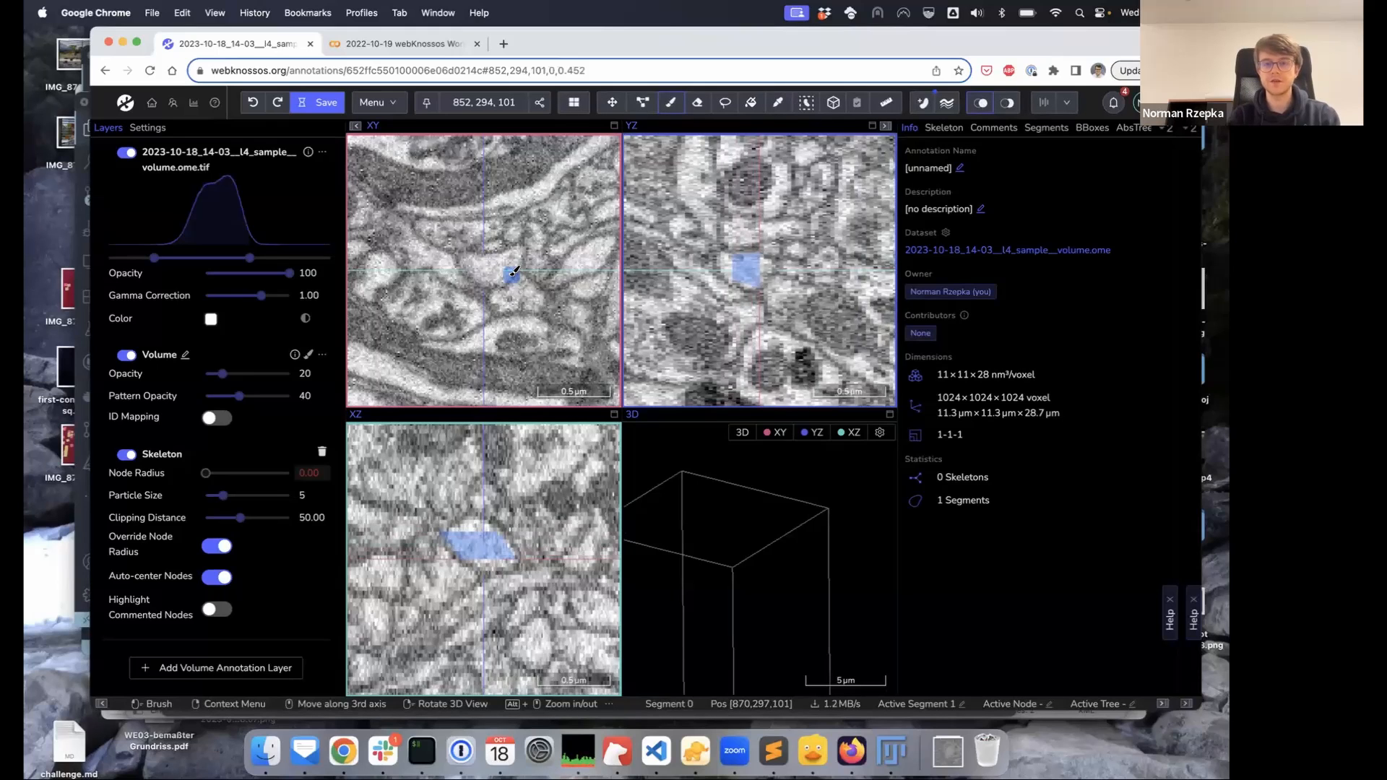
key("space")
mouse_move(485, 263)
left_mouse_down()
mouse_move(473, 269)
mouse_move(490, 273)
left_mouse_up()
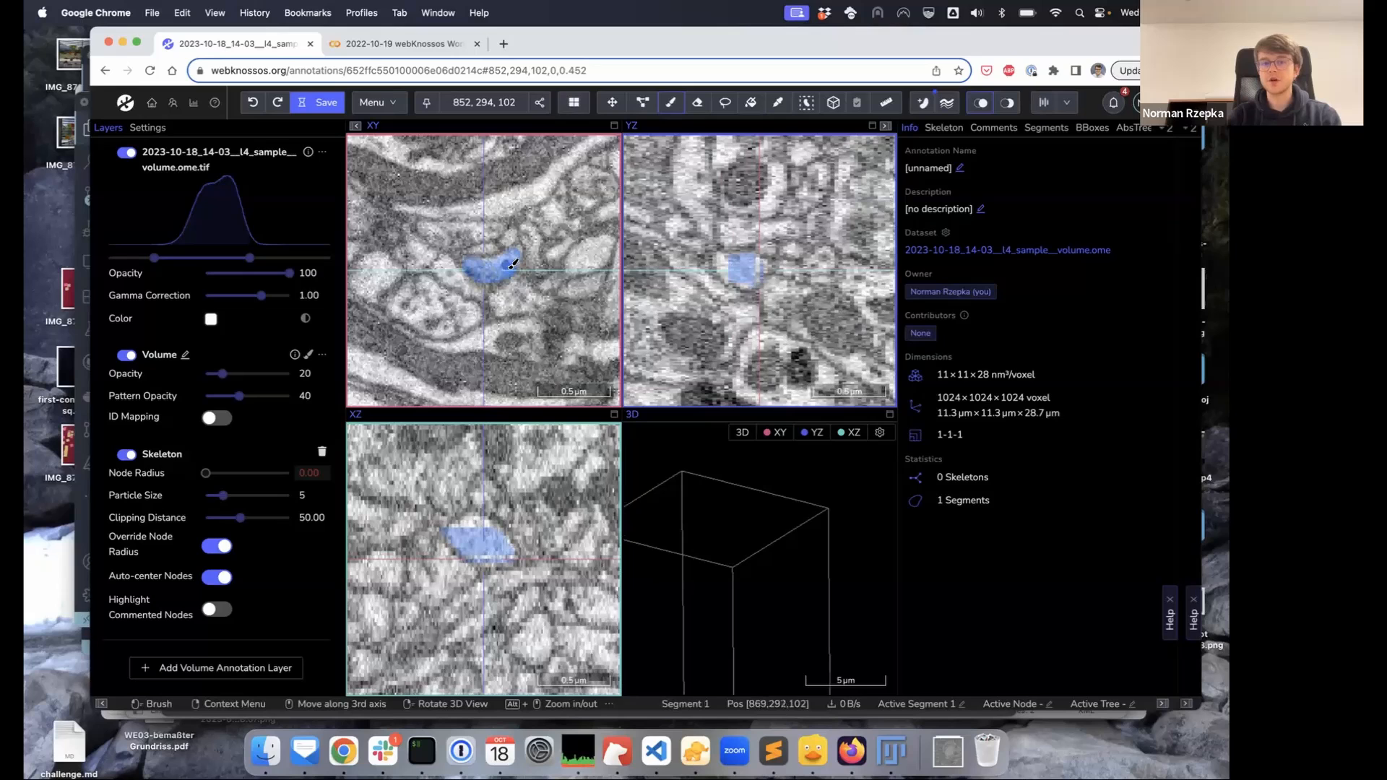
key("v")
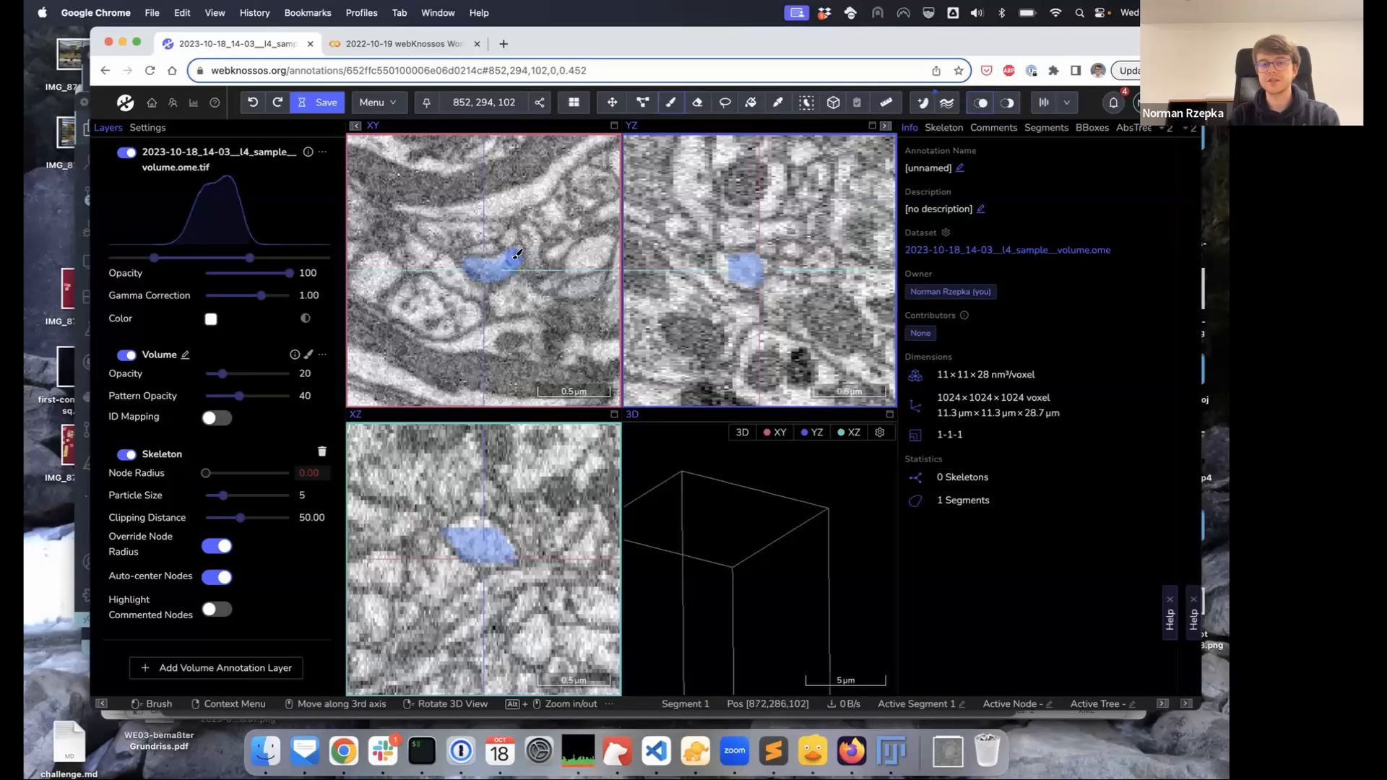
Paint the cell profile on the next two slices through slice 104
key("space")
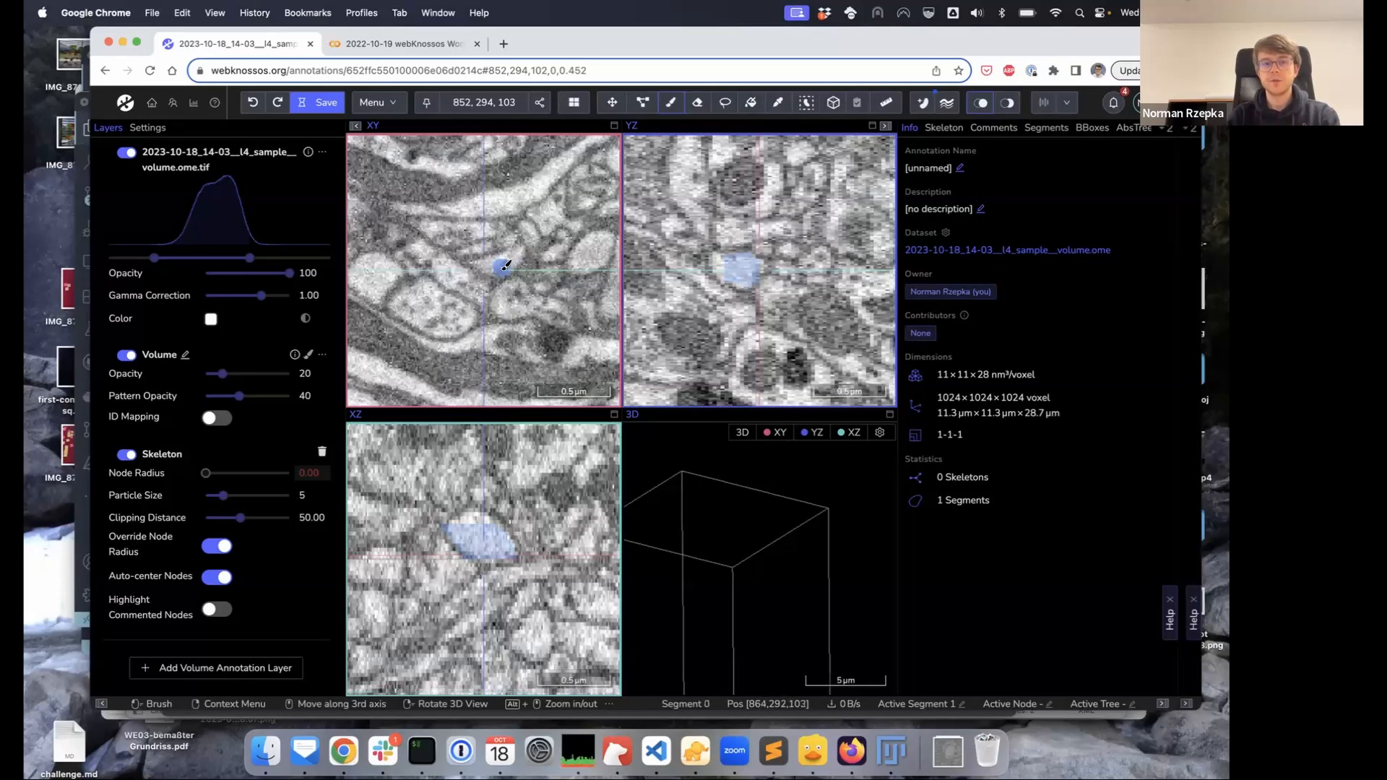
left_click_drag(485, 263, 508, 262)
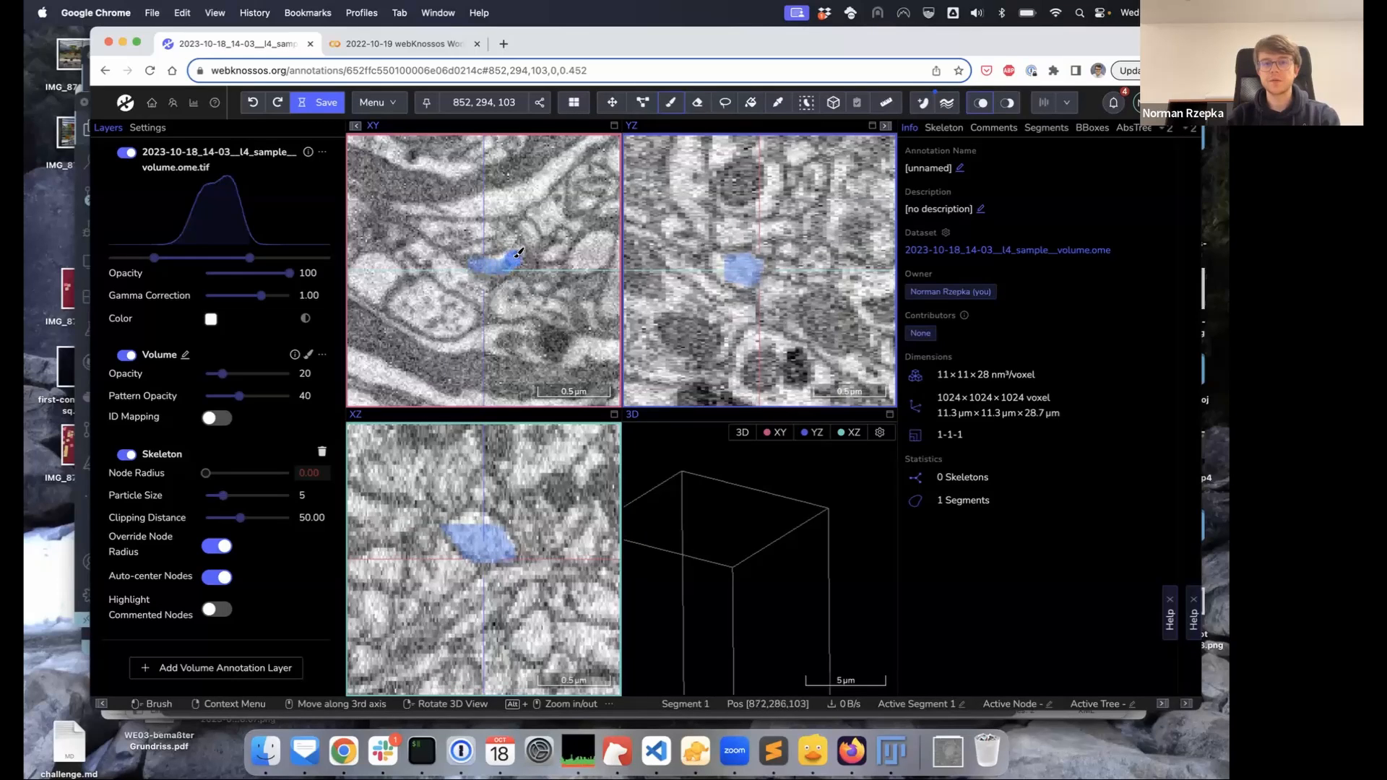
key("space")
left_click_drag(492, 264, 518, 250)
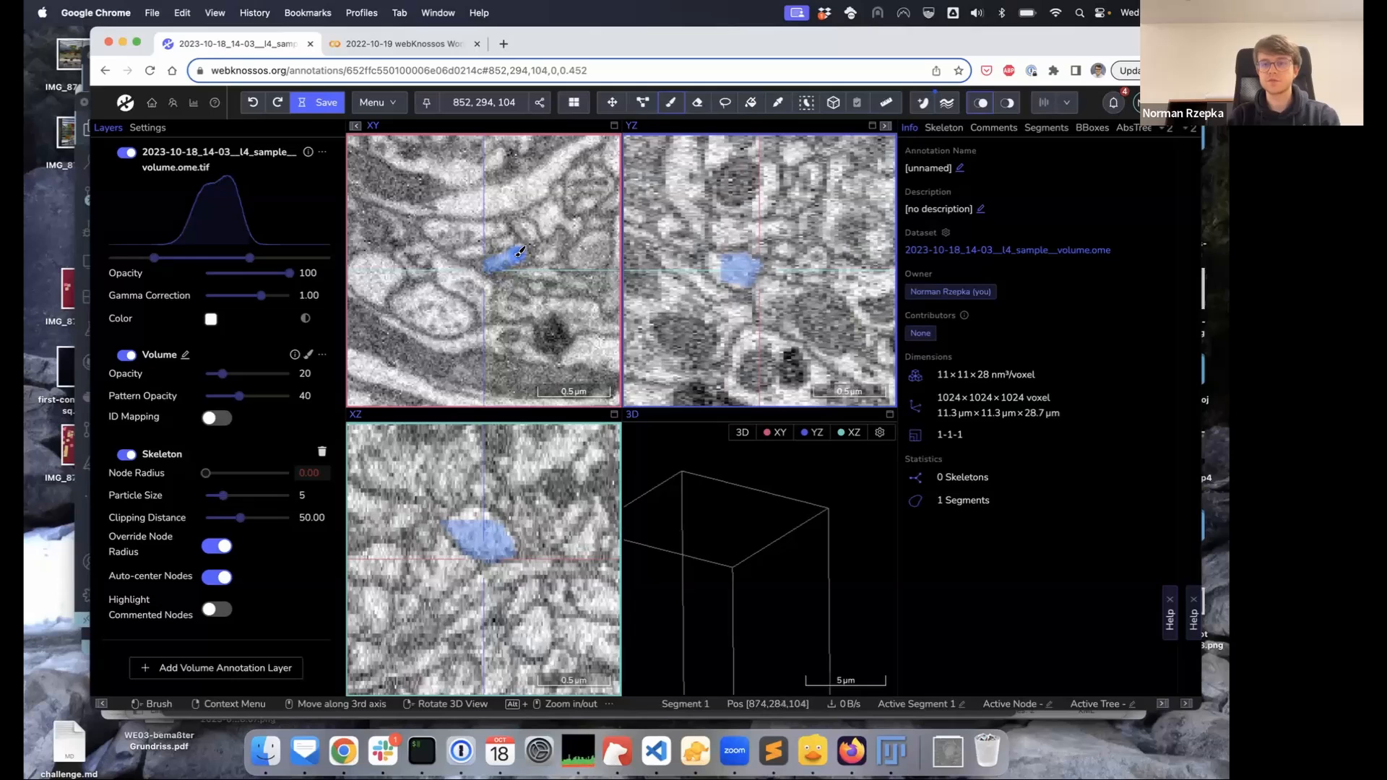
left_click(952, 109)
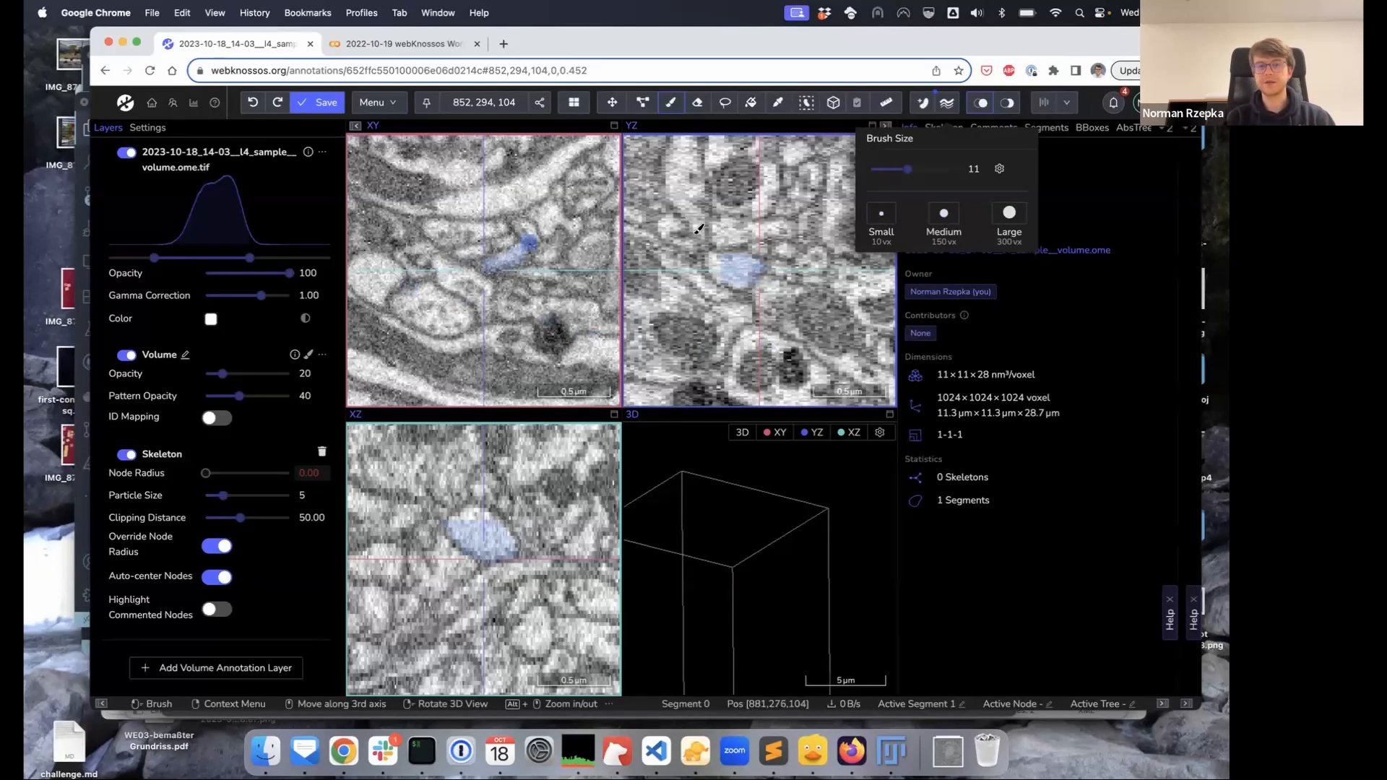
Close the Brush Size popover, step back five slices to inspect the blue label, and reselect the Brush
left_click(1073, 312)
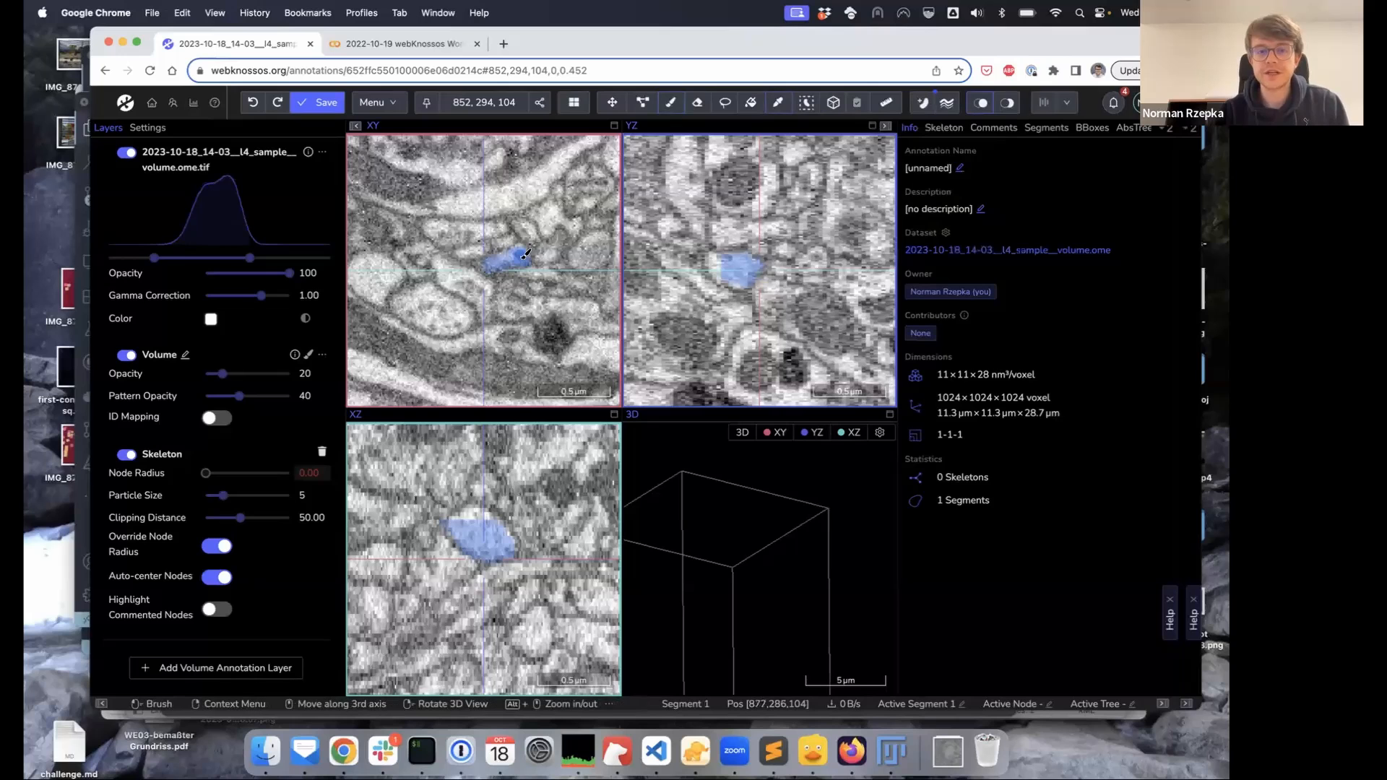
key("shift+space")
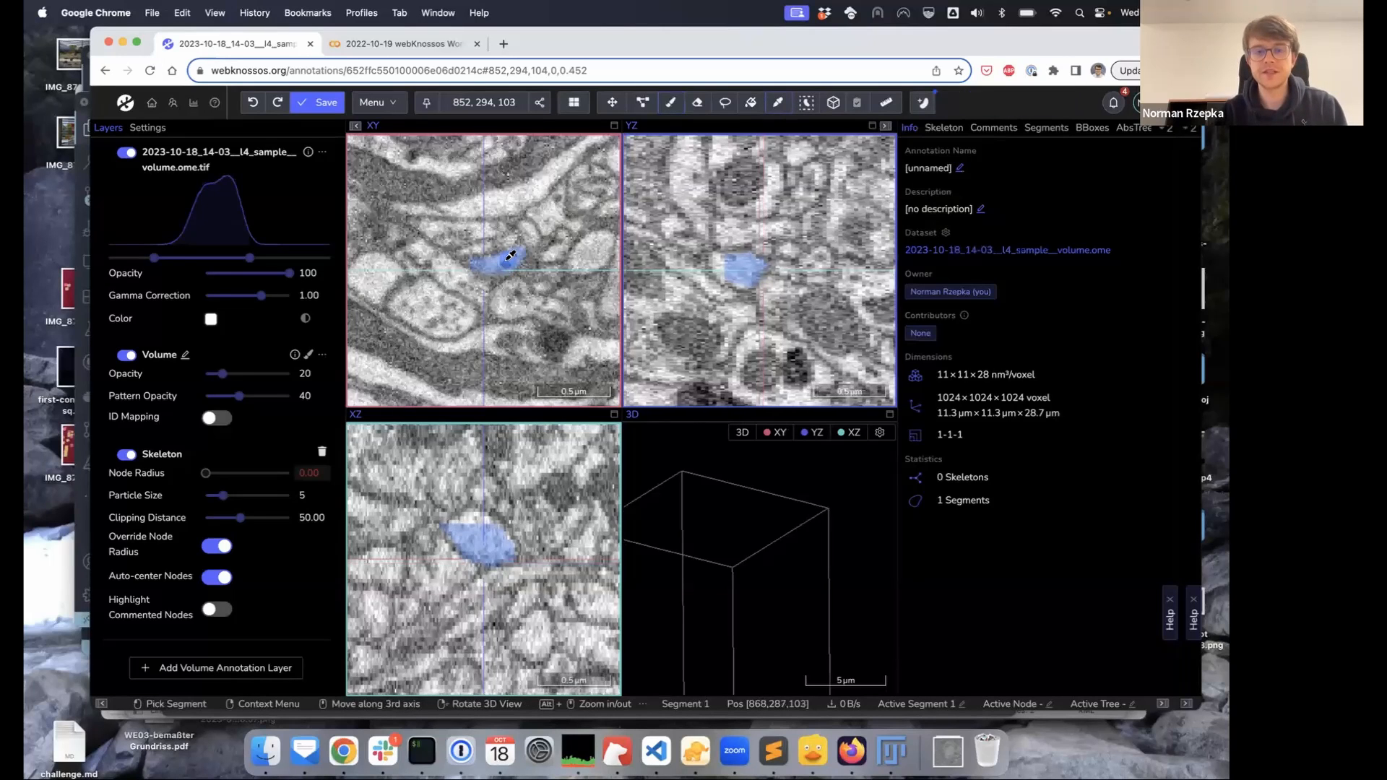
key("shift+space")
key("shift+space")
key("shift+space")
key("shift+space")
key("shift+space")
key("shift+space")
key("shift+space")
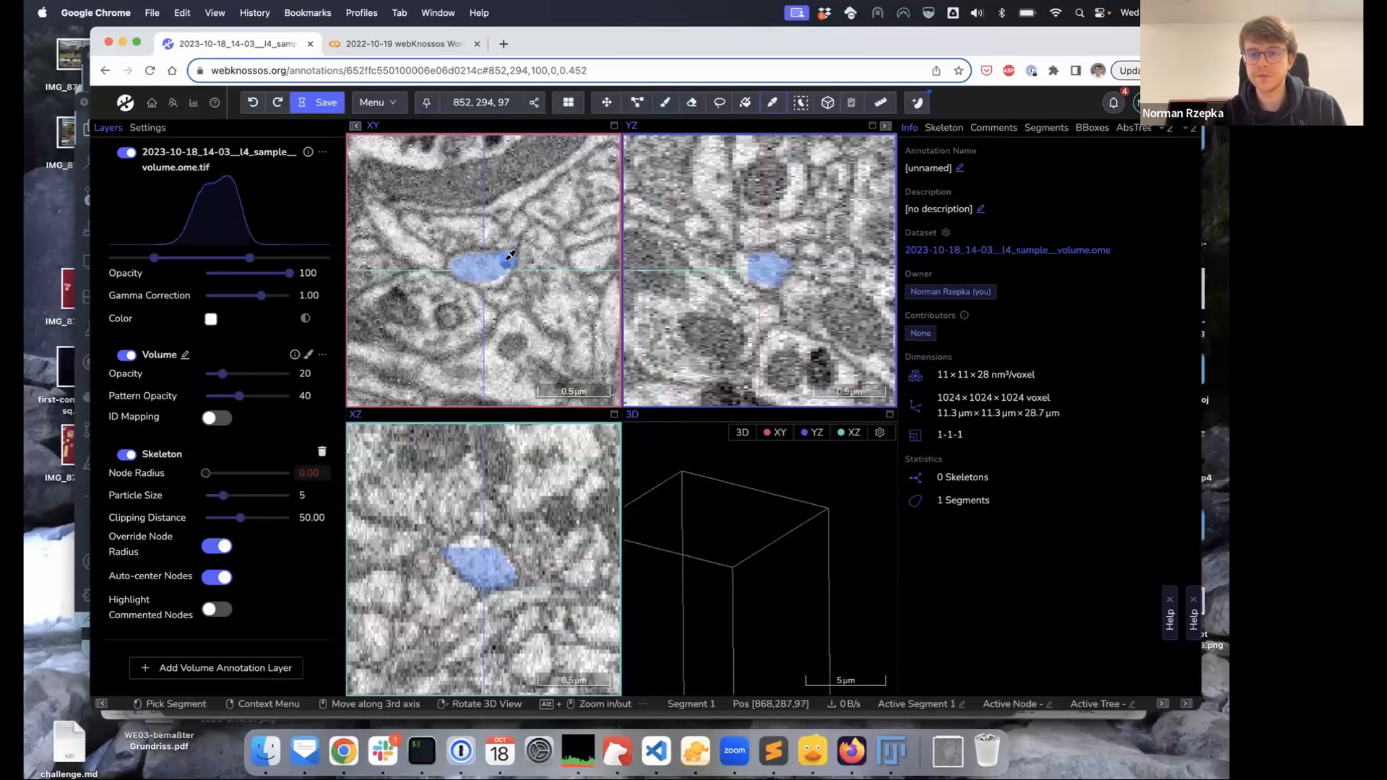
key("shift+space")
key("shift+space")
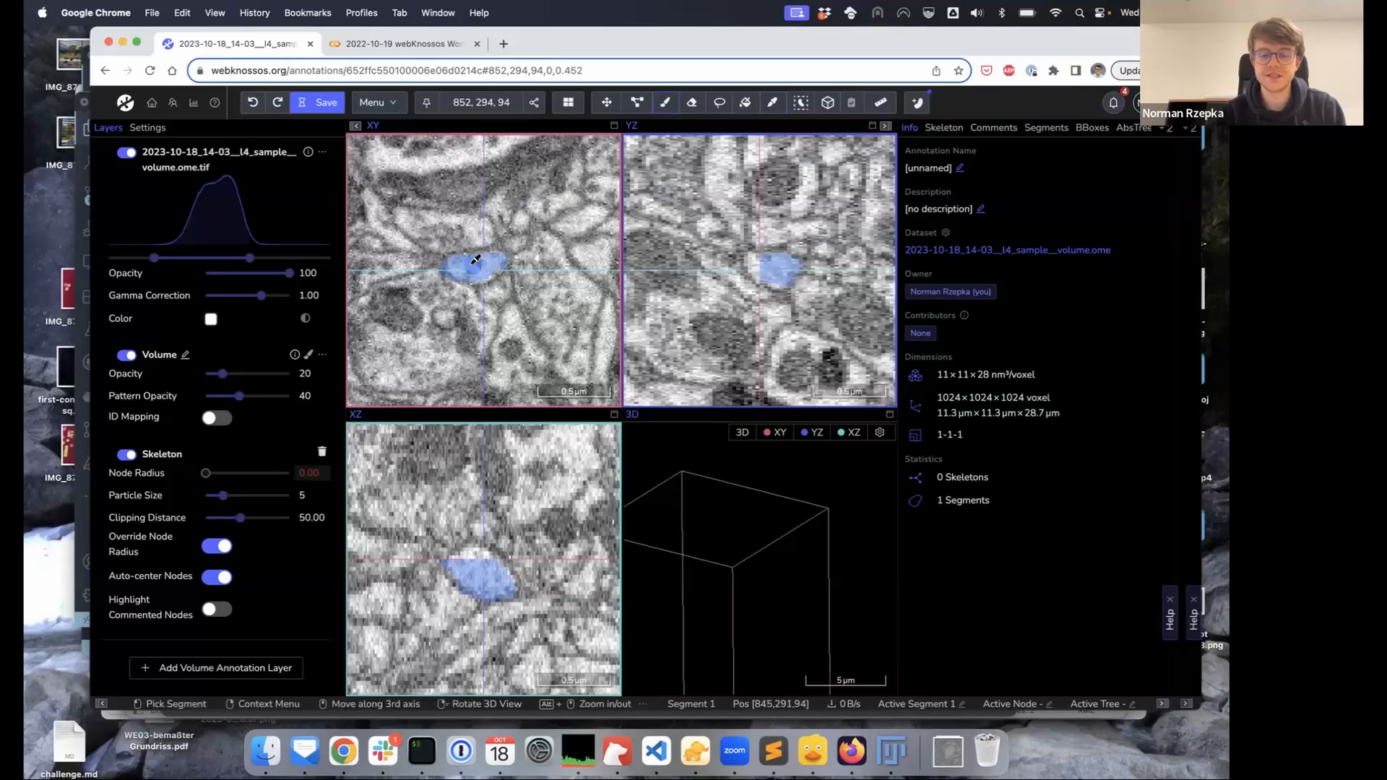
key("b")
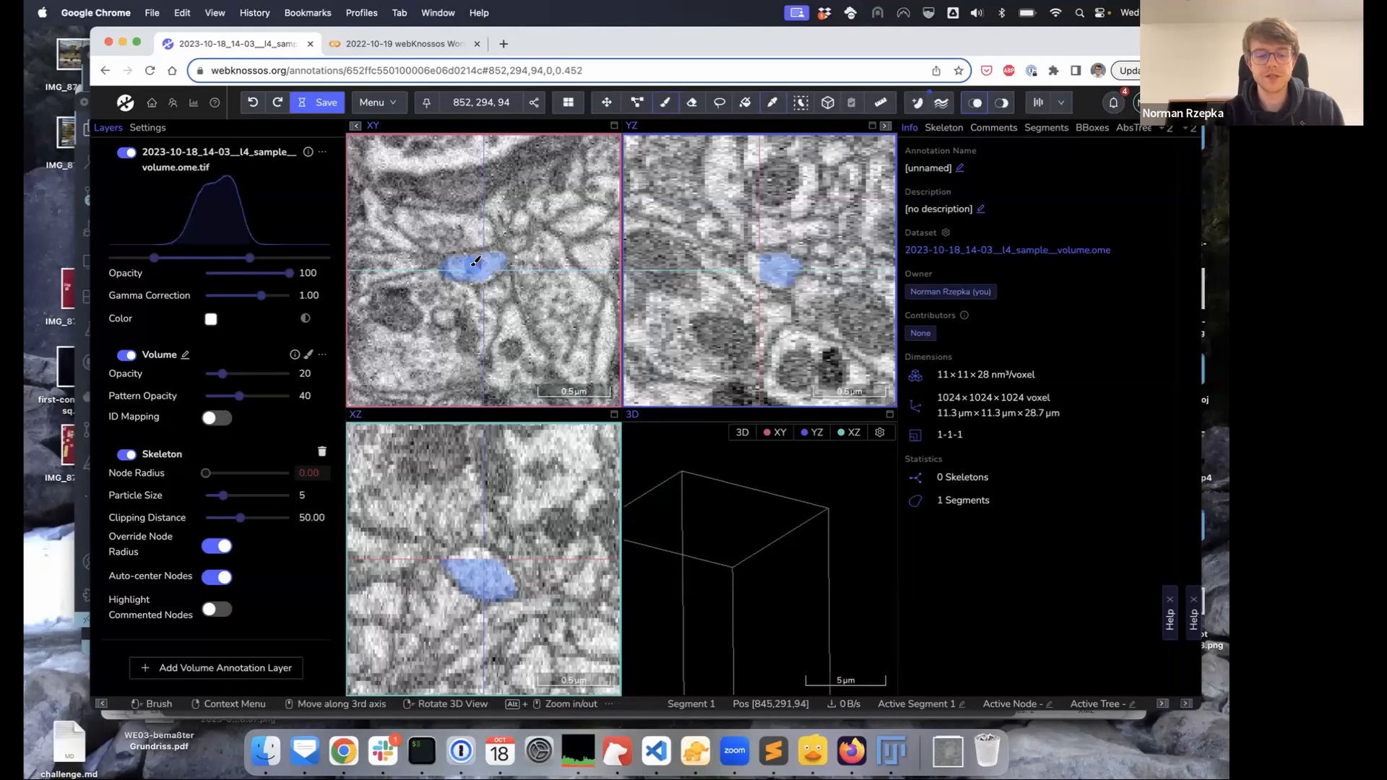
key("shift+space")
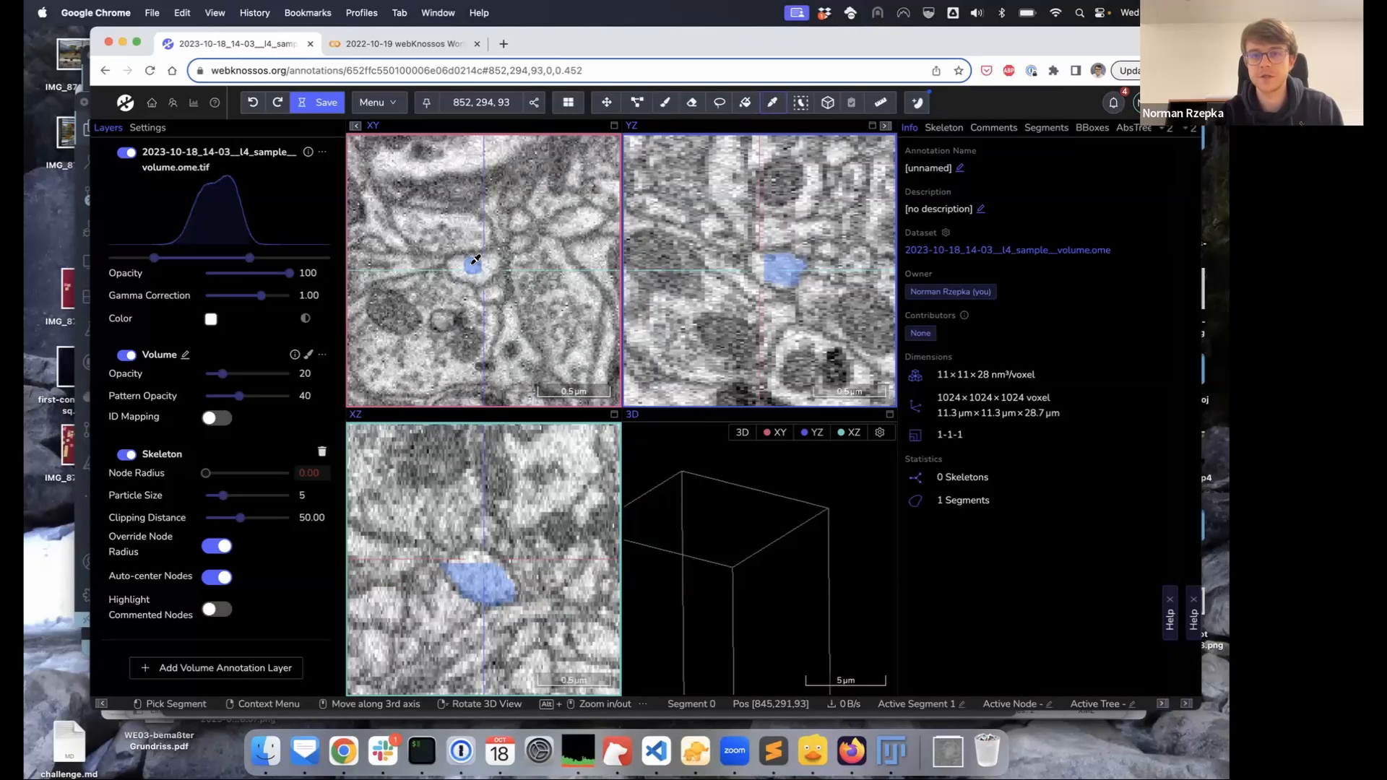
key("shift+space")
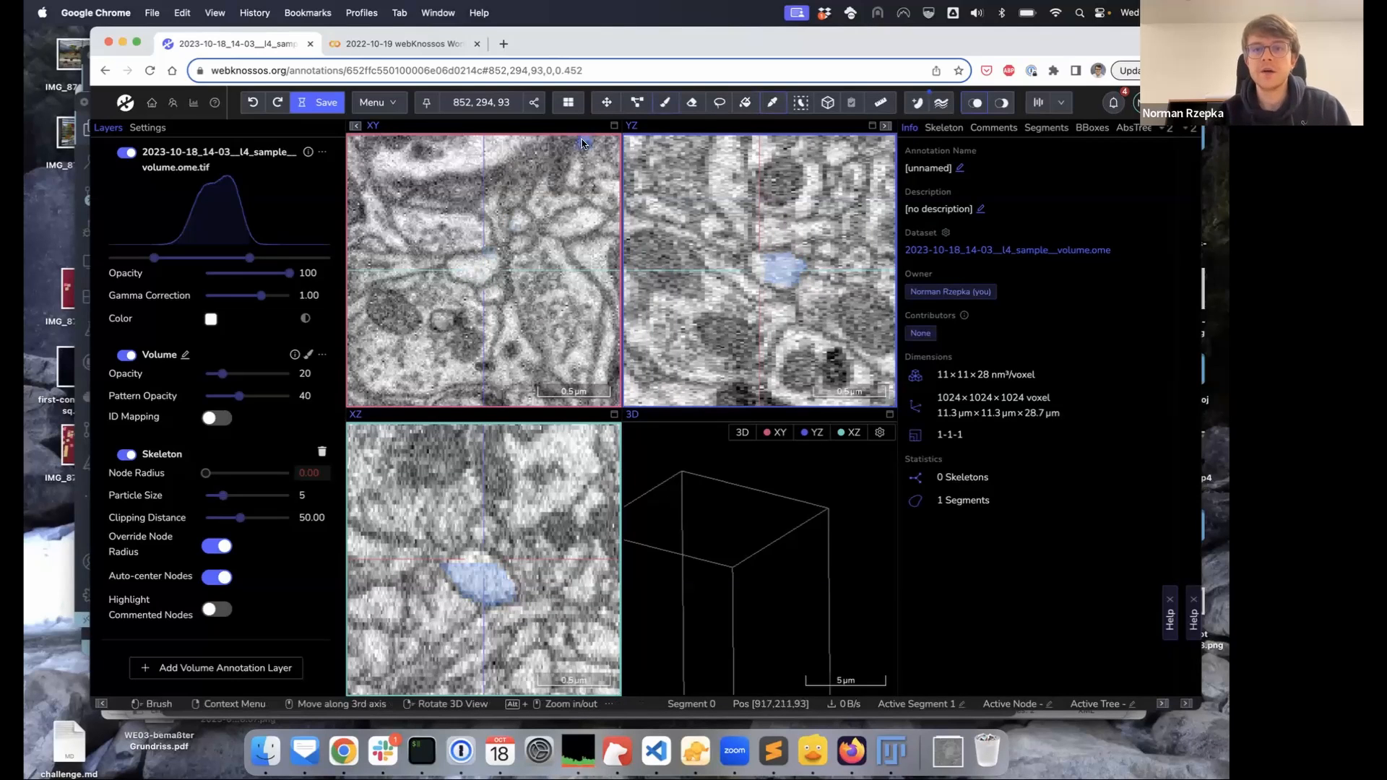
With the Trace tool, outline the blue cell on slice 90 to extend Segment 1
left_click(718, 105)
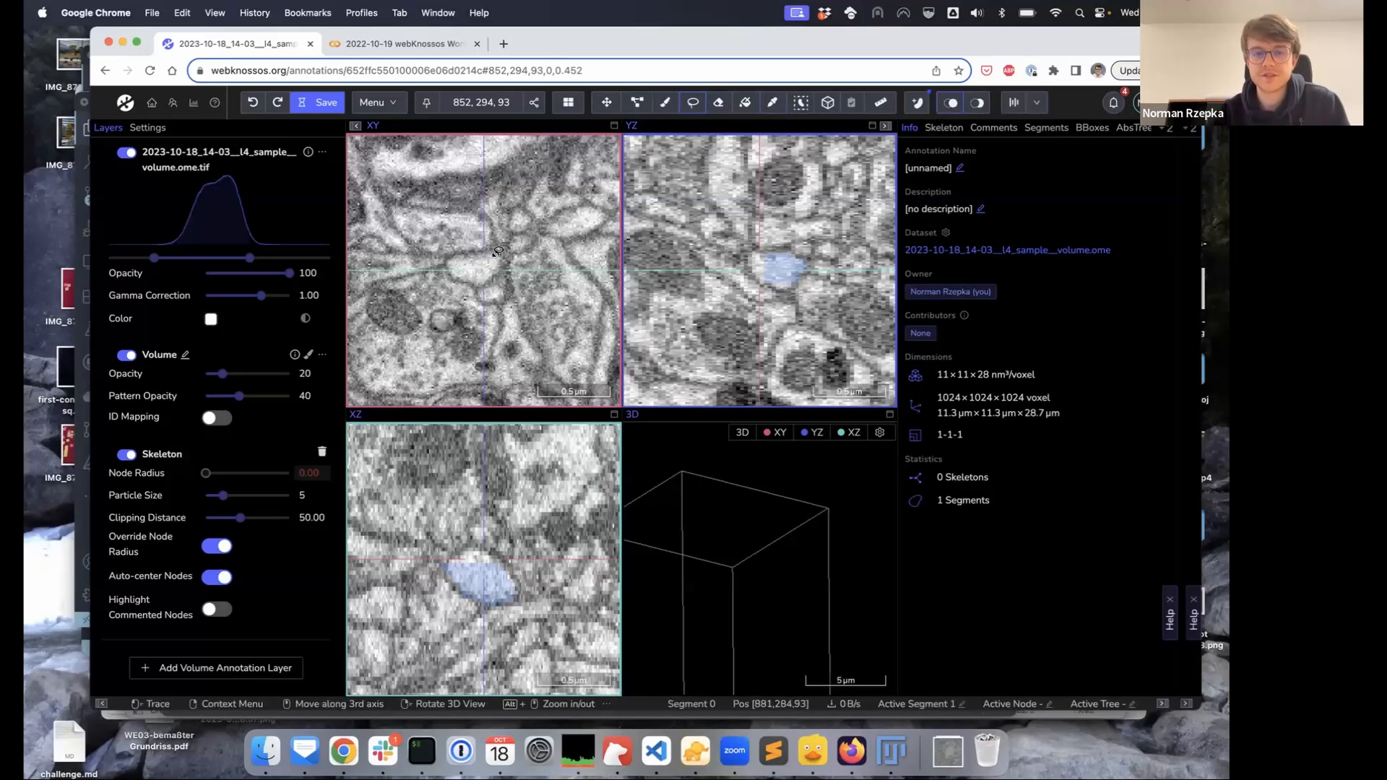
mouse_move(491, 251)
left_mouse_down()
mouse_move(446, 254)
mouse_move(478, 282)
mouse_move(497, 274)
mouse_move(493, 248)
left_mouse_up()
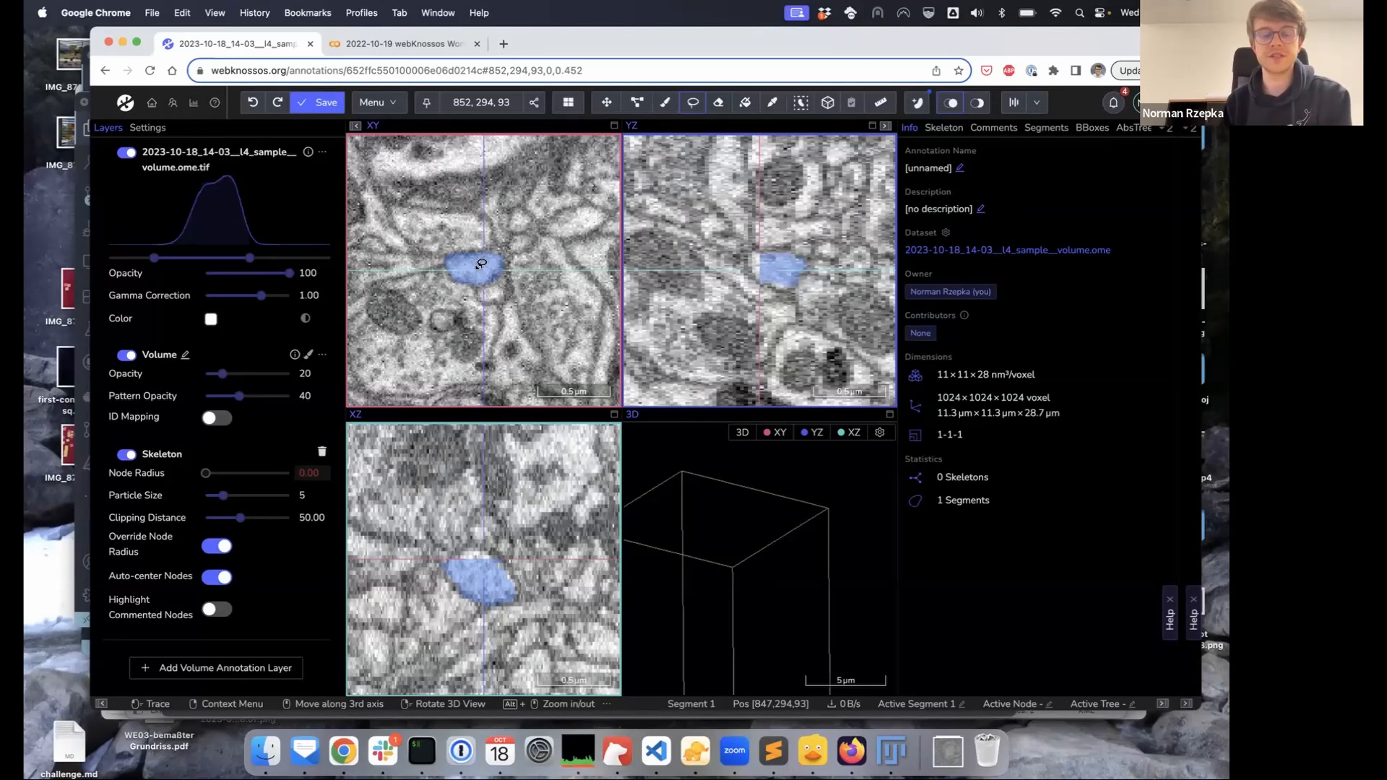
key("p")
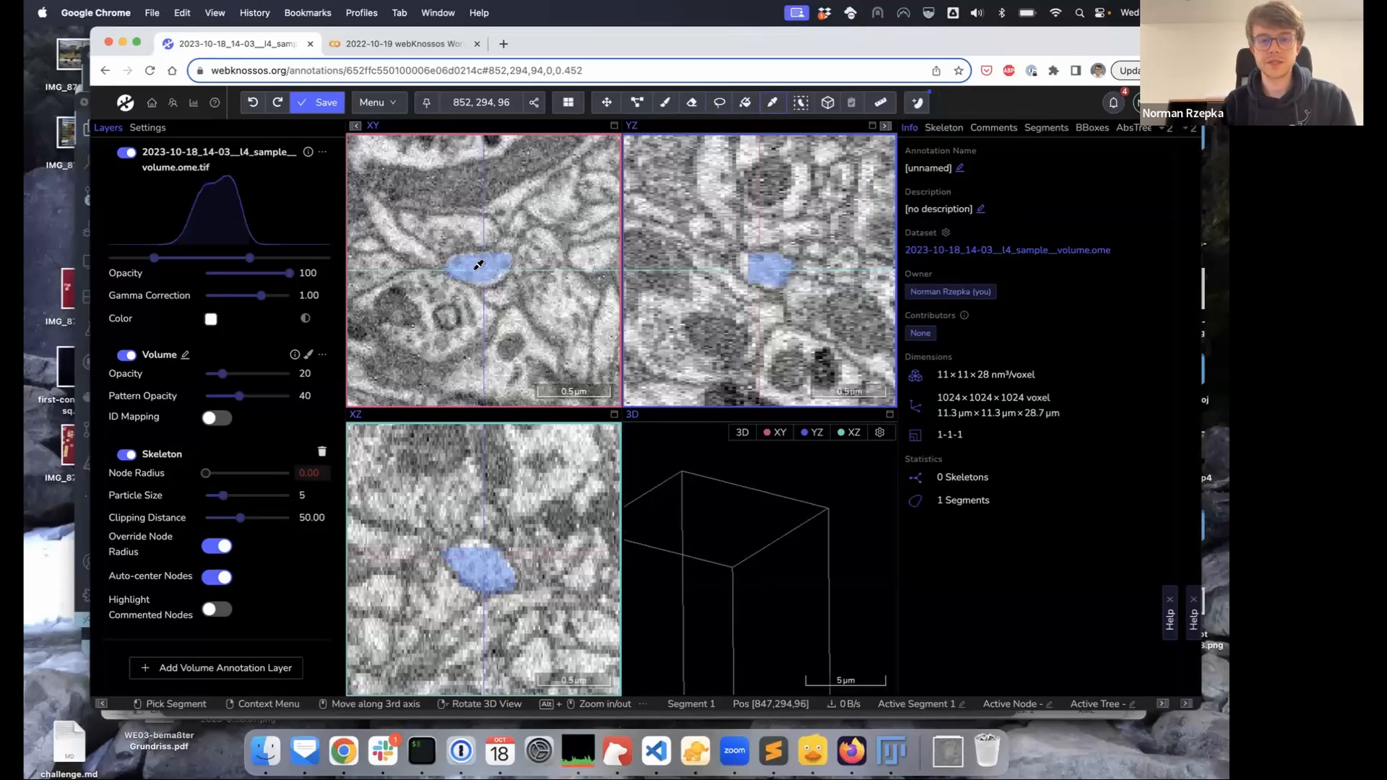
key("l")
scroll(480, 264, "down", 2)
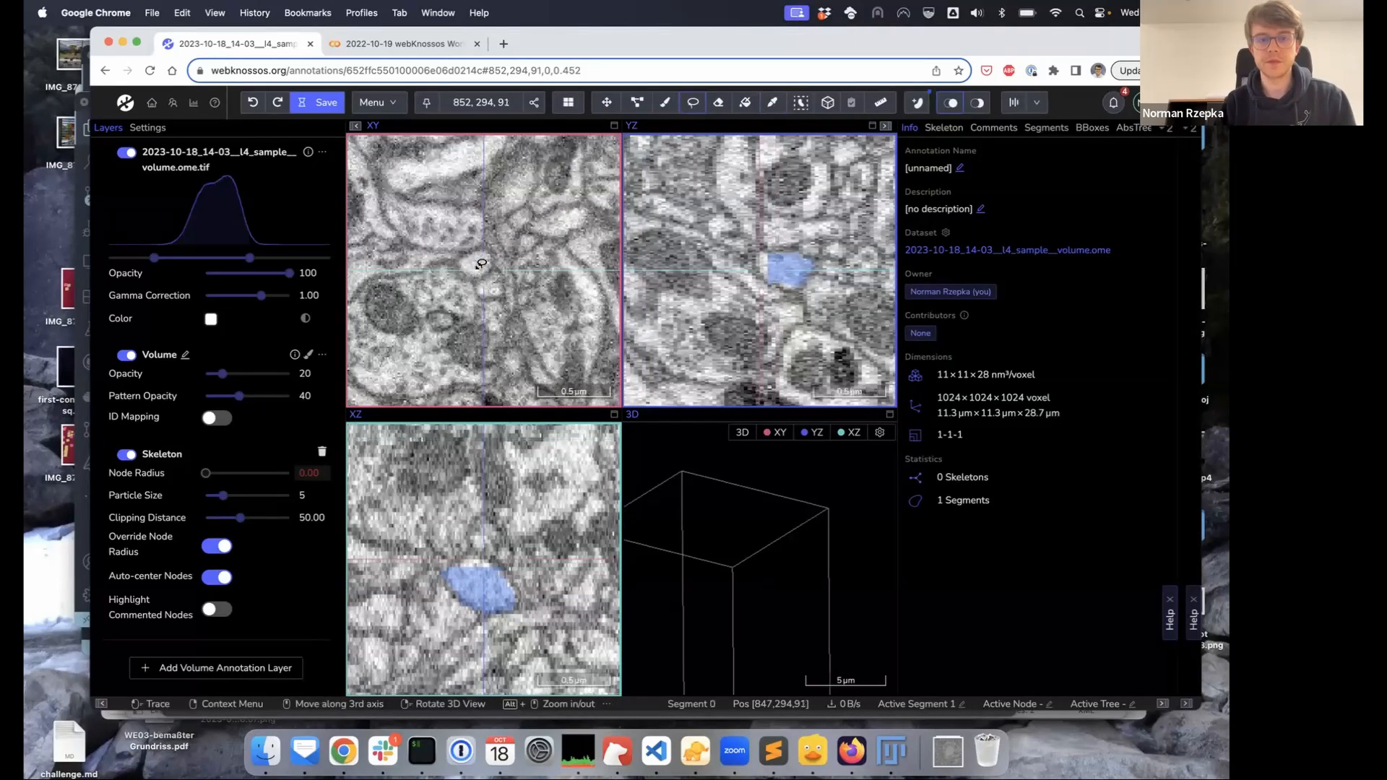
scroll(480, 261, "down", 1)
mouse_move(484, 250)
left_mouse_down()
mouse_move(461, 259)
mouse_move(468, 276)
mouse_move(485, 269)
mouse_move(473, 253)
left_mouse_up()
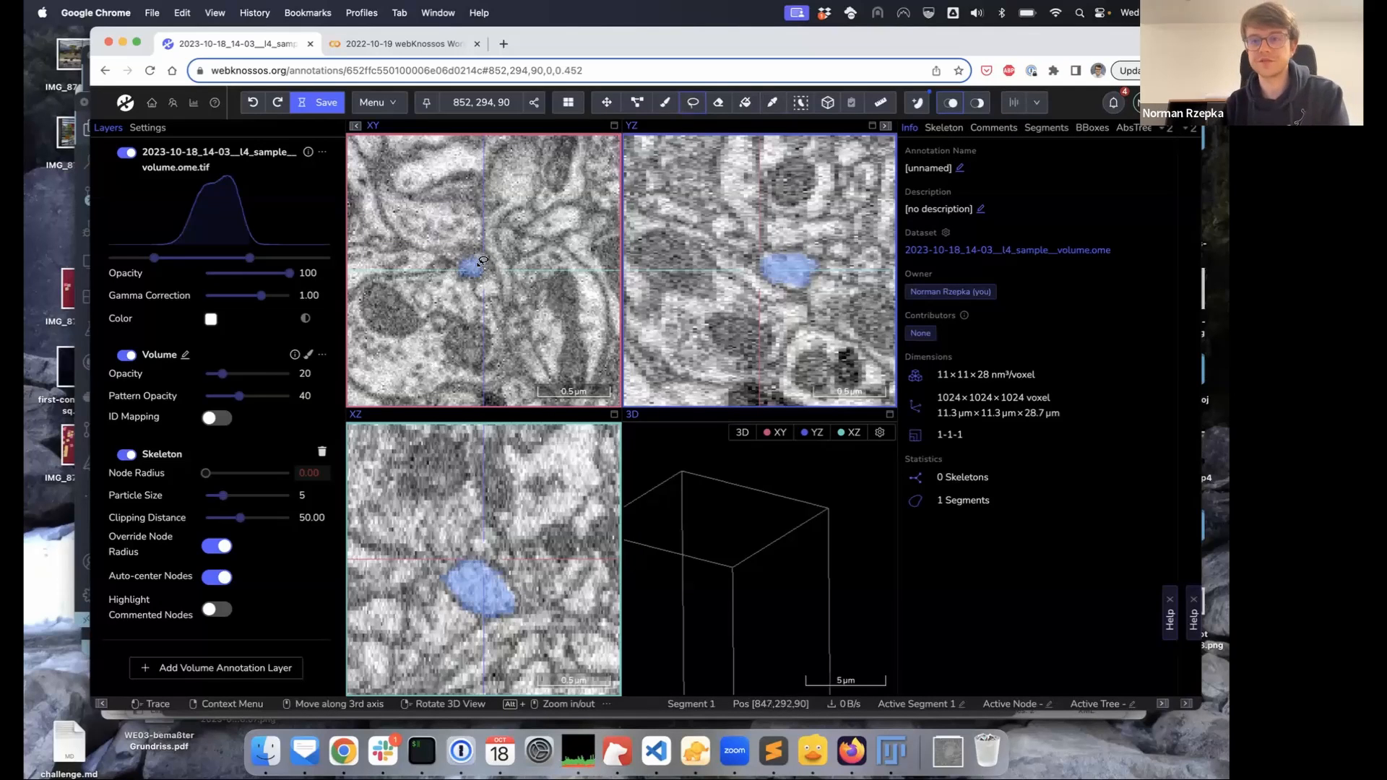
Show the Segments list and lasso-trace a second cell to create Segment 2
left_click(1048, 128)
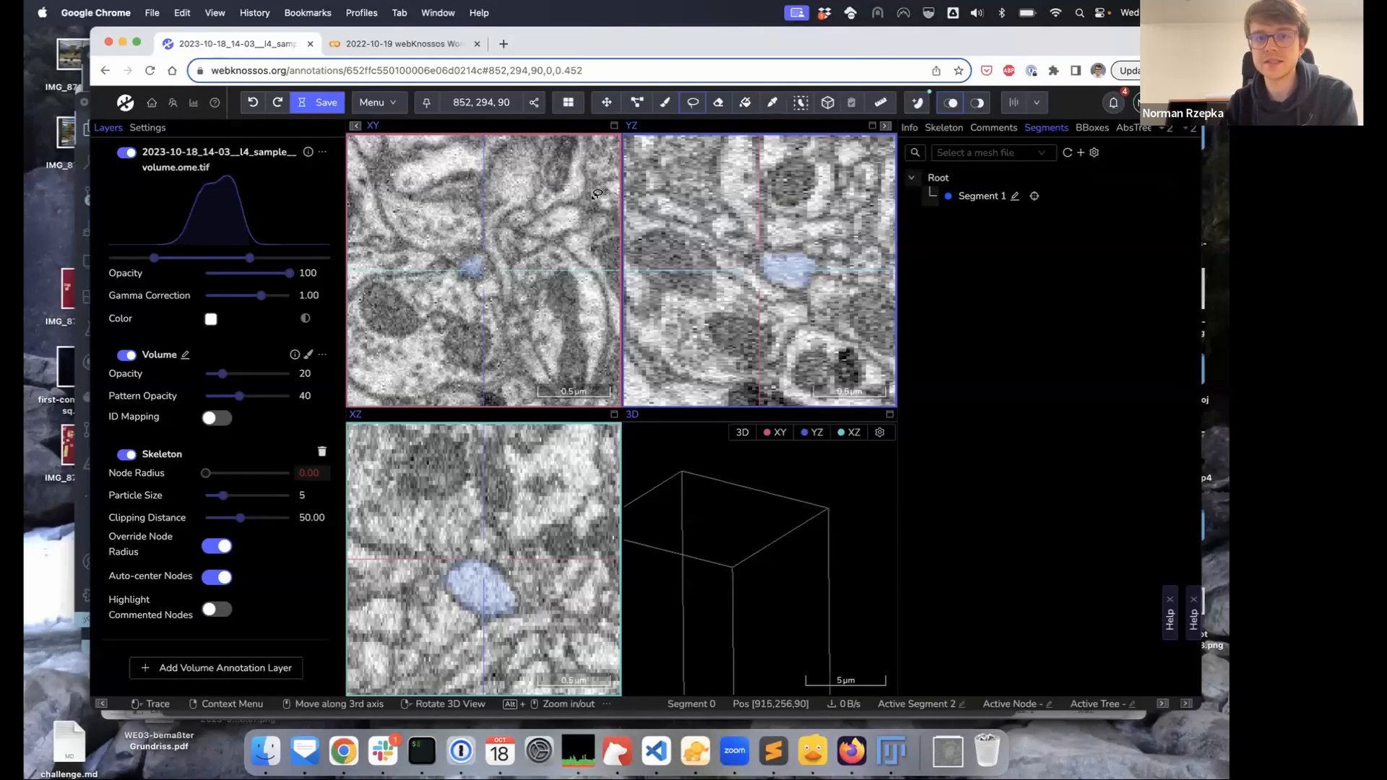
mouse_move(558, 208)
left_mouse_down()
mouse_move(529, 224)
mouse_move(559, 232)
mouse_move(581, 204)
left_mouse_up()
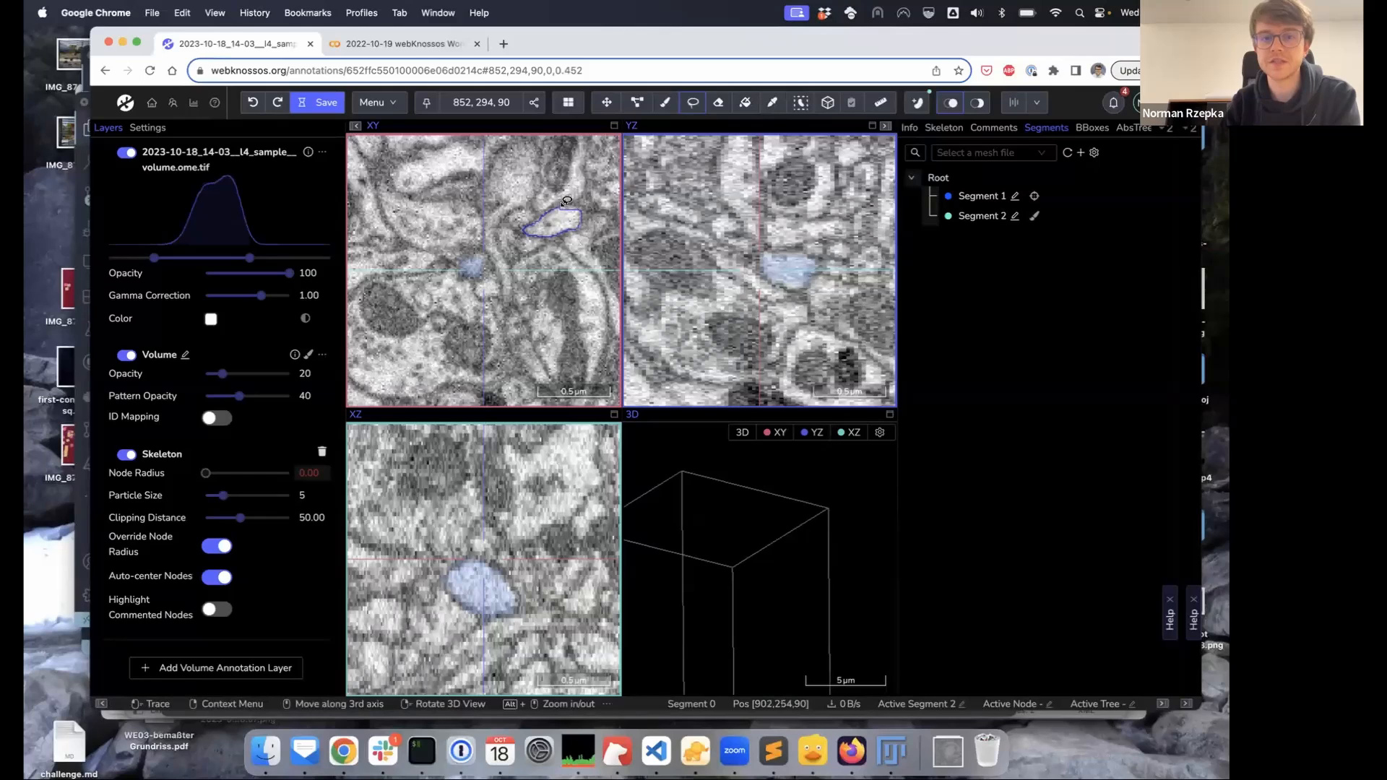
left_click_drag(567, 200, 567, 203)
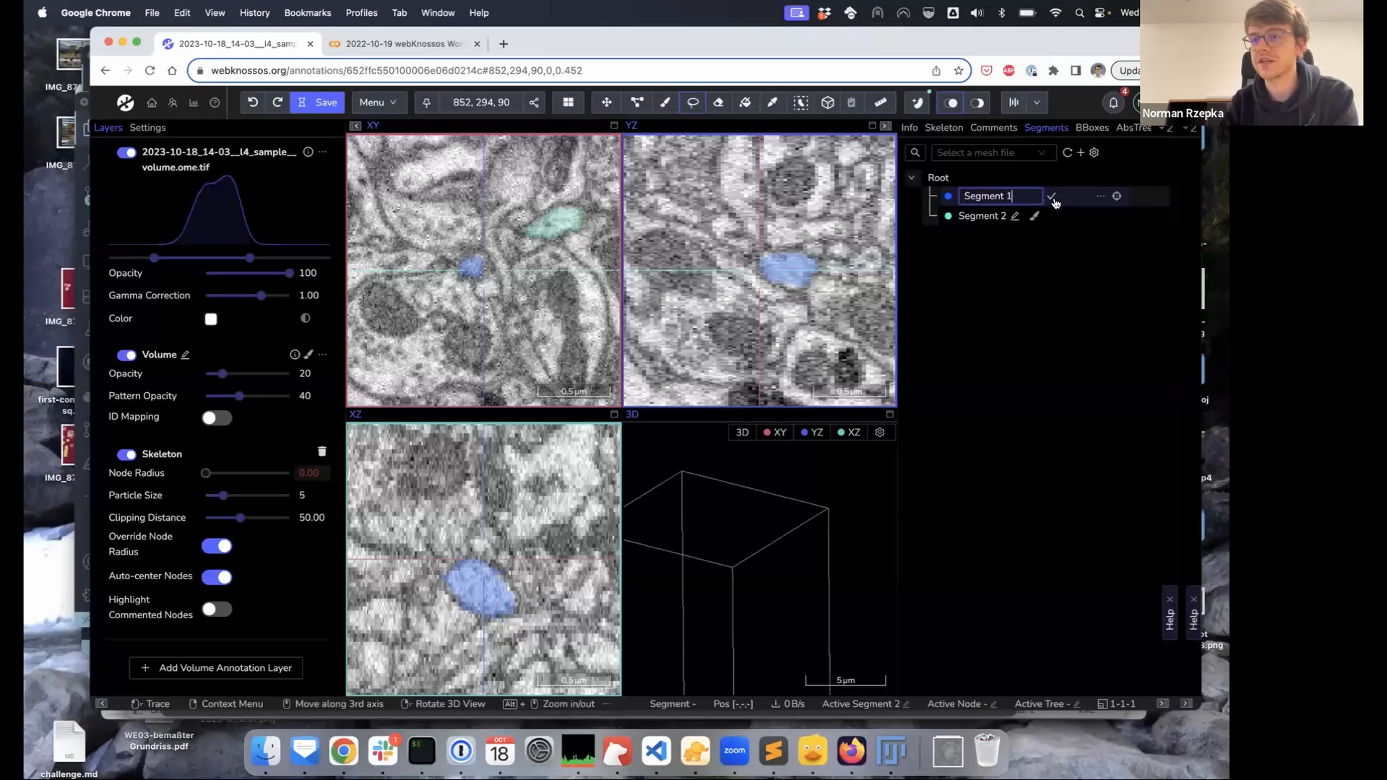
Create Group 1 under Root, move Segment 1 into it, and open Segment 1's options menu
right_click(939, 180)
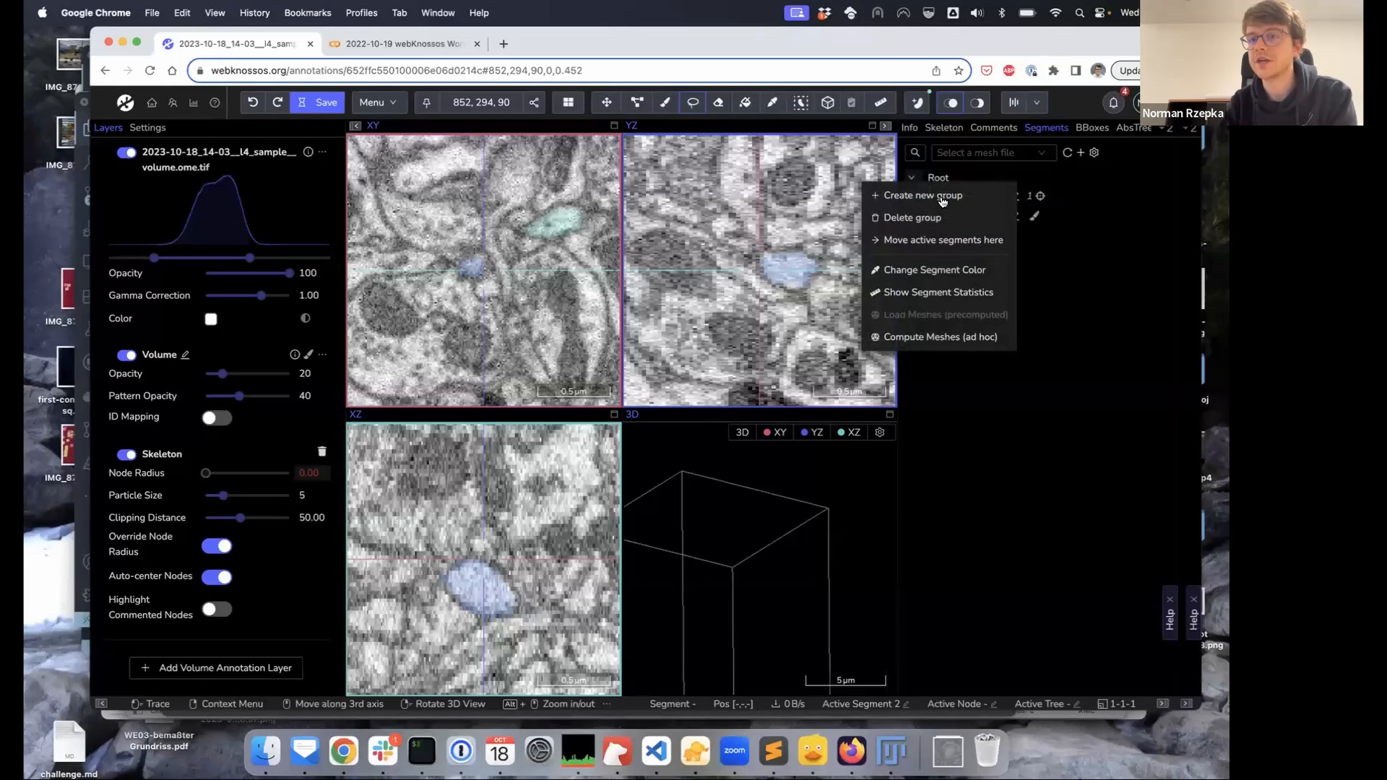
left_click(943, 197)
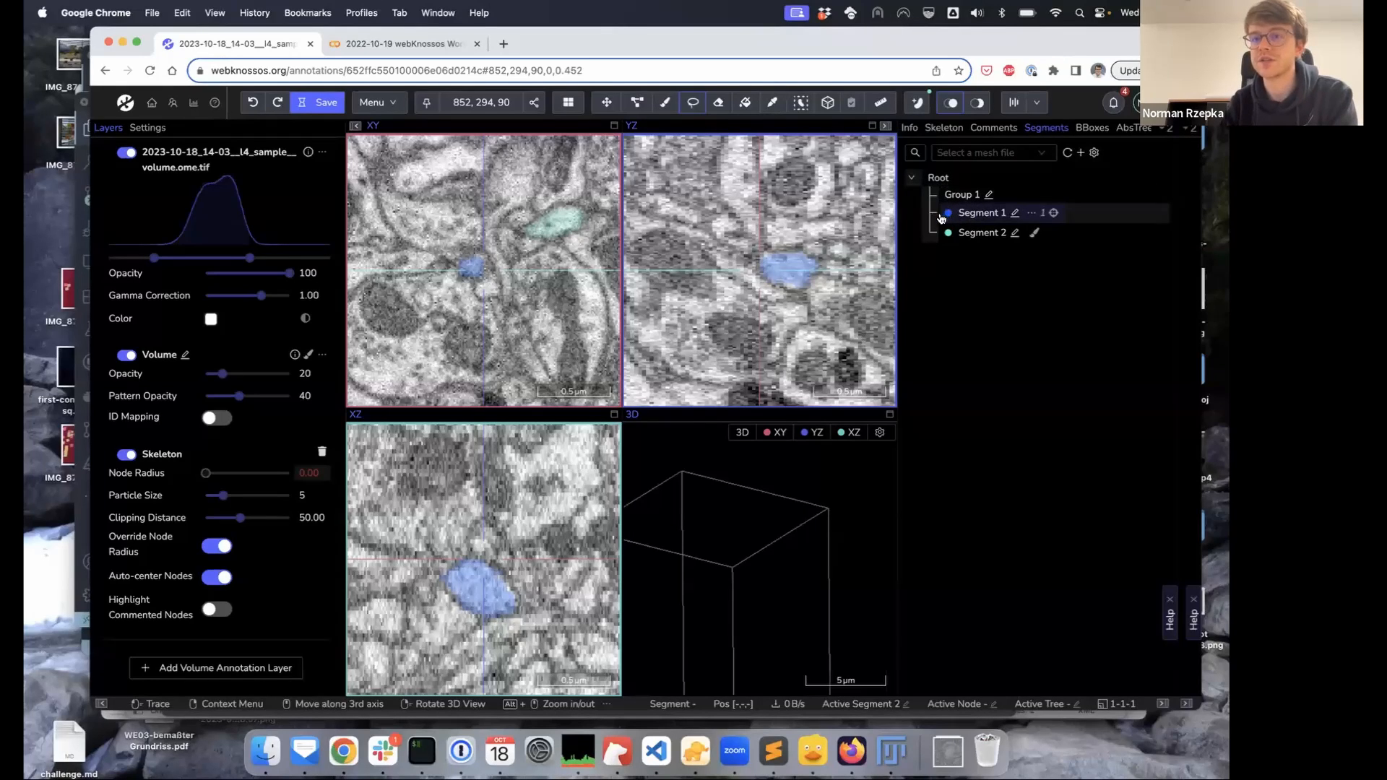
left_click_drag(949, 215, 1024, 200)
left_click(928, 195)
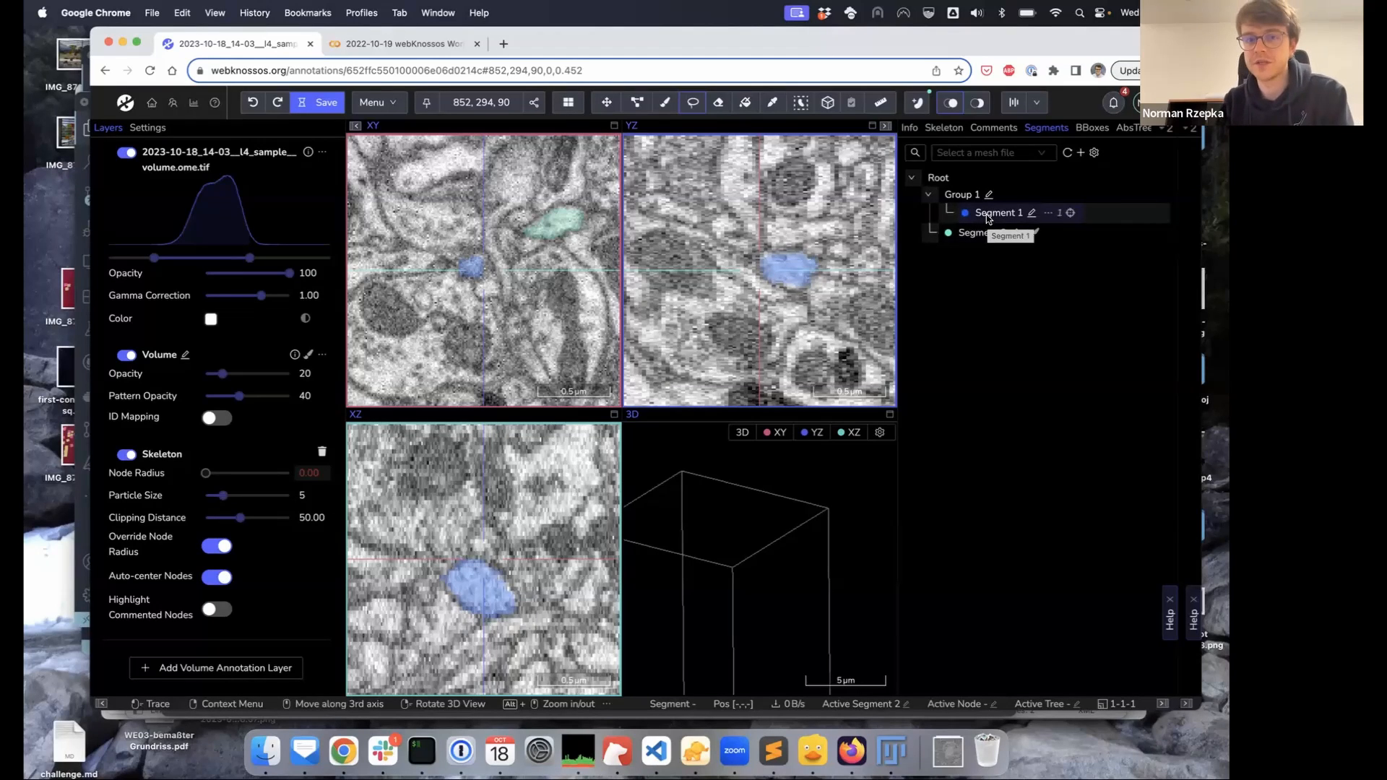
left_click(1047, 215)
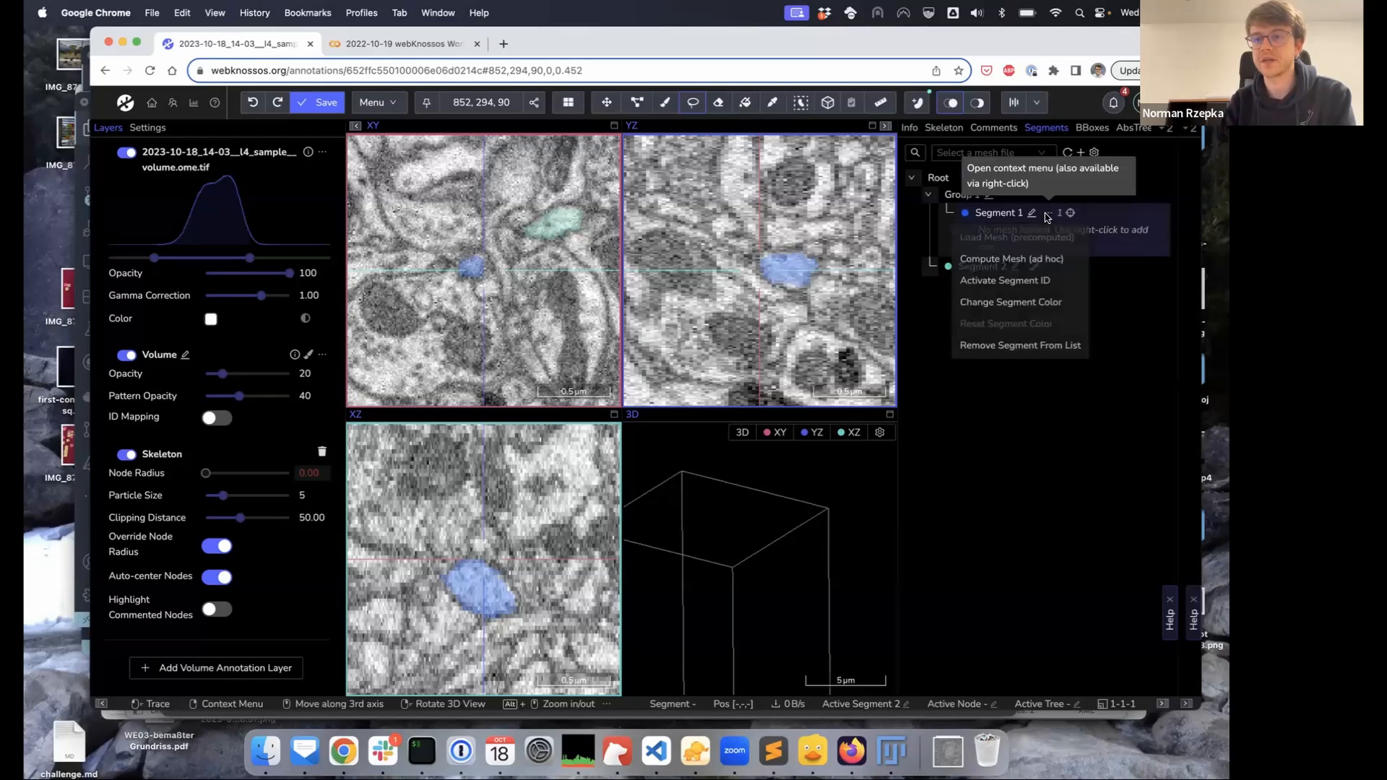
Compute an ad hoc mesh for Segment 1, then compute meshes for all segments under Root
left_click(1040, 264)
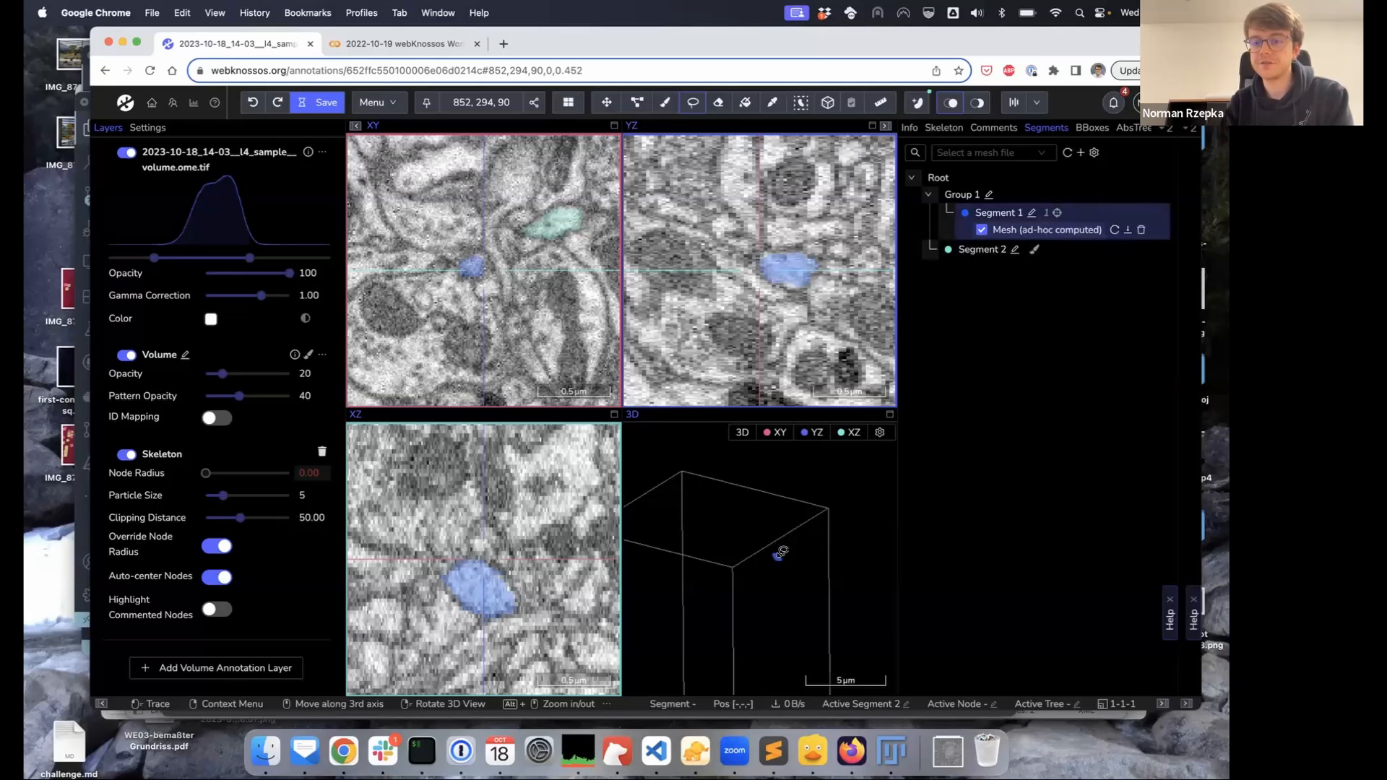
scroll(782, 552, "up", 10)
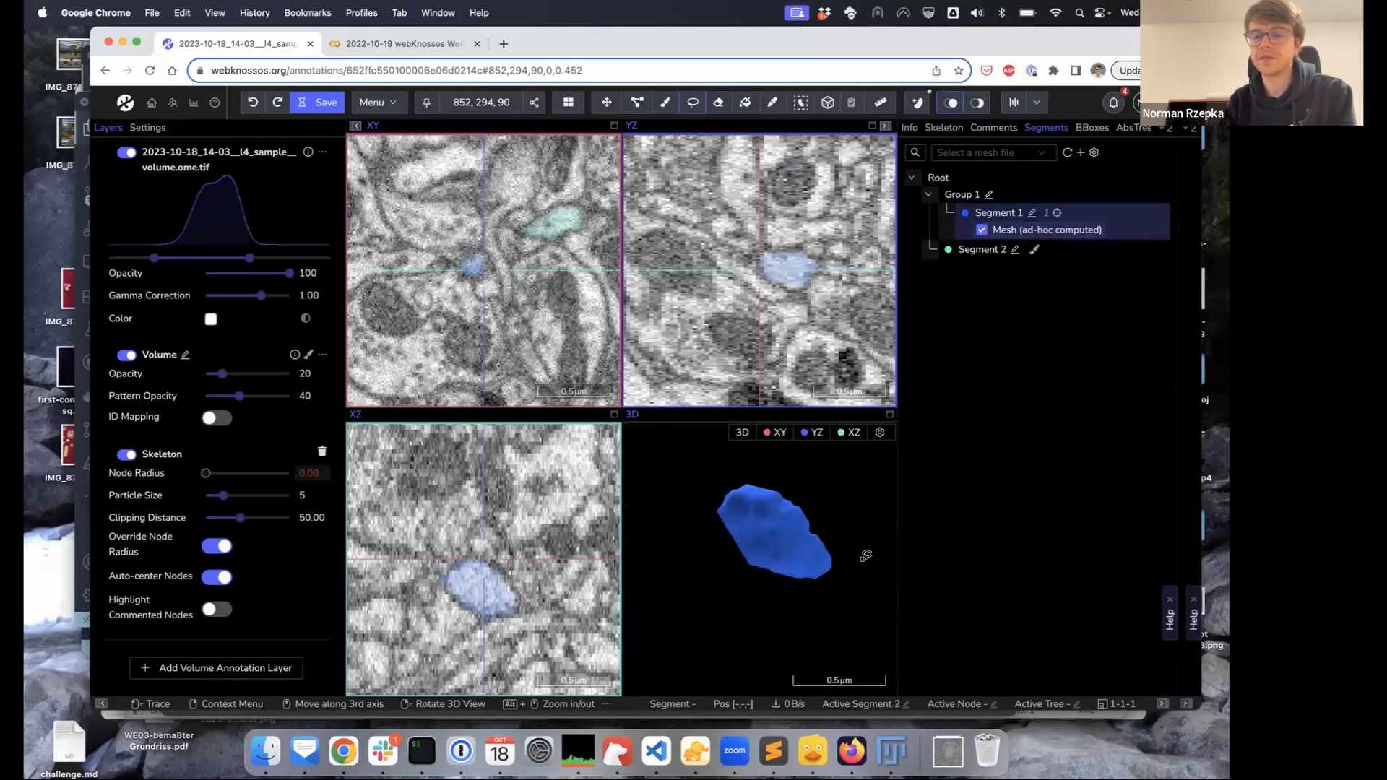
scroll(866, 556, "down", 3)
right_click_drag(848, 559, 748, 563)
left_click_drag(749, 562, 811, 564)
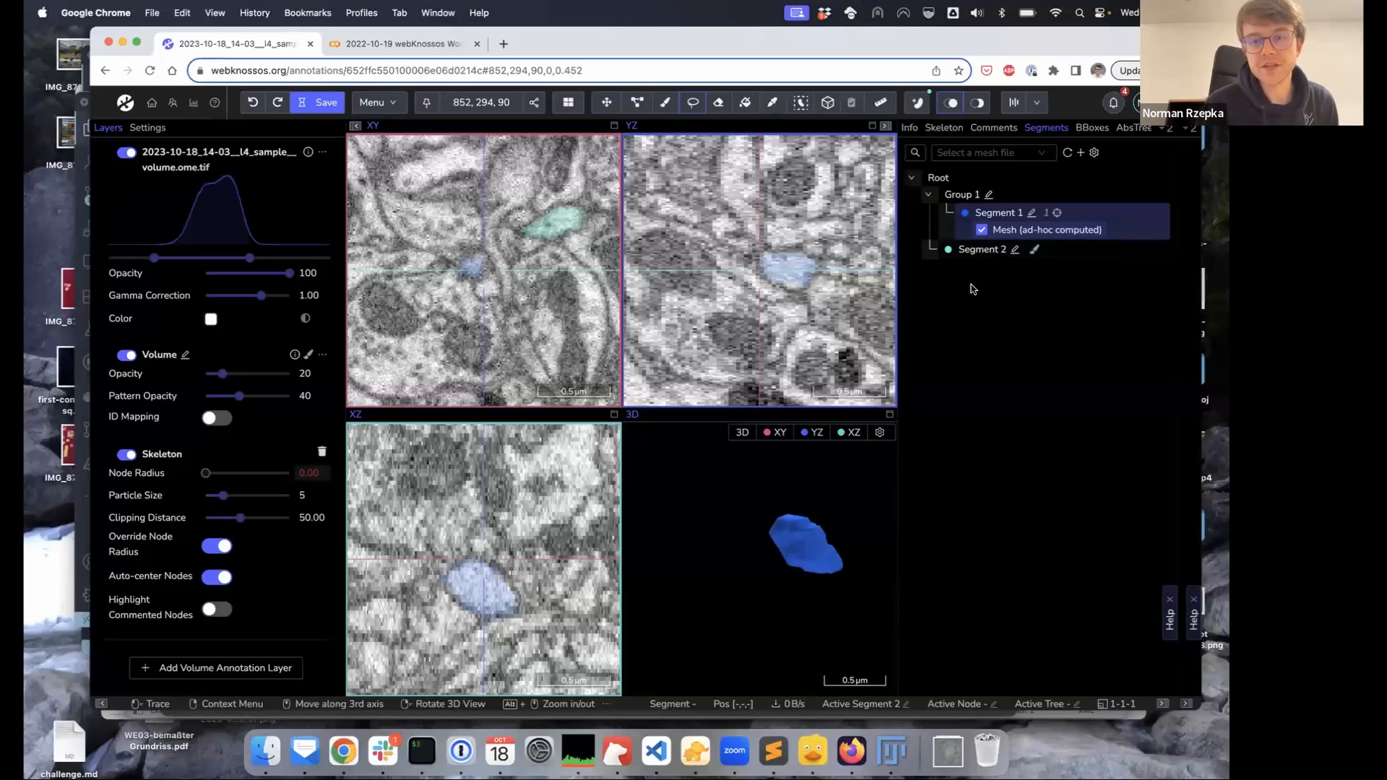
right_click(939, 180)
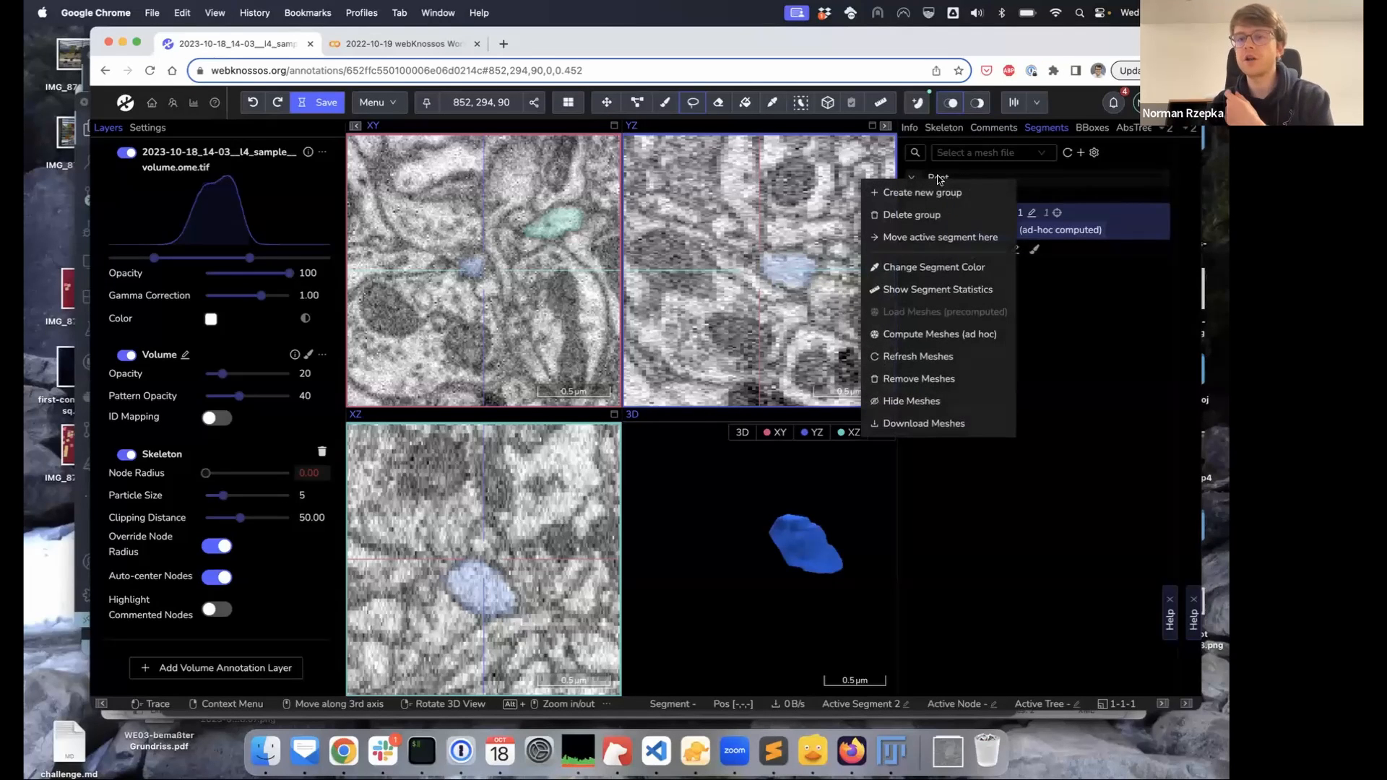
left_click(941, 334)
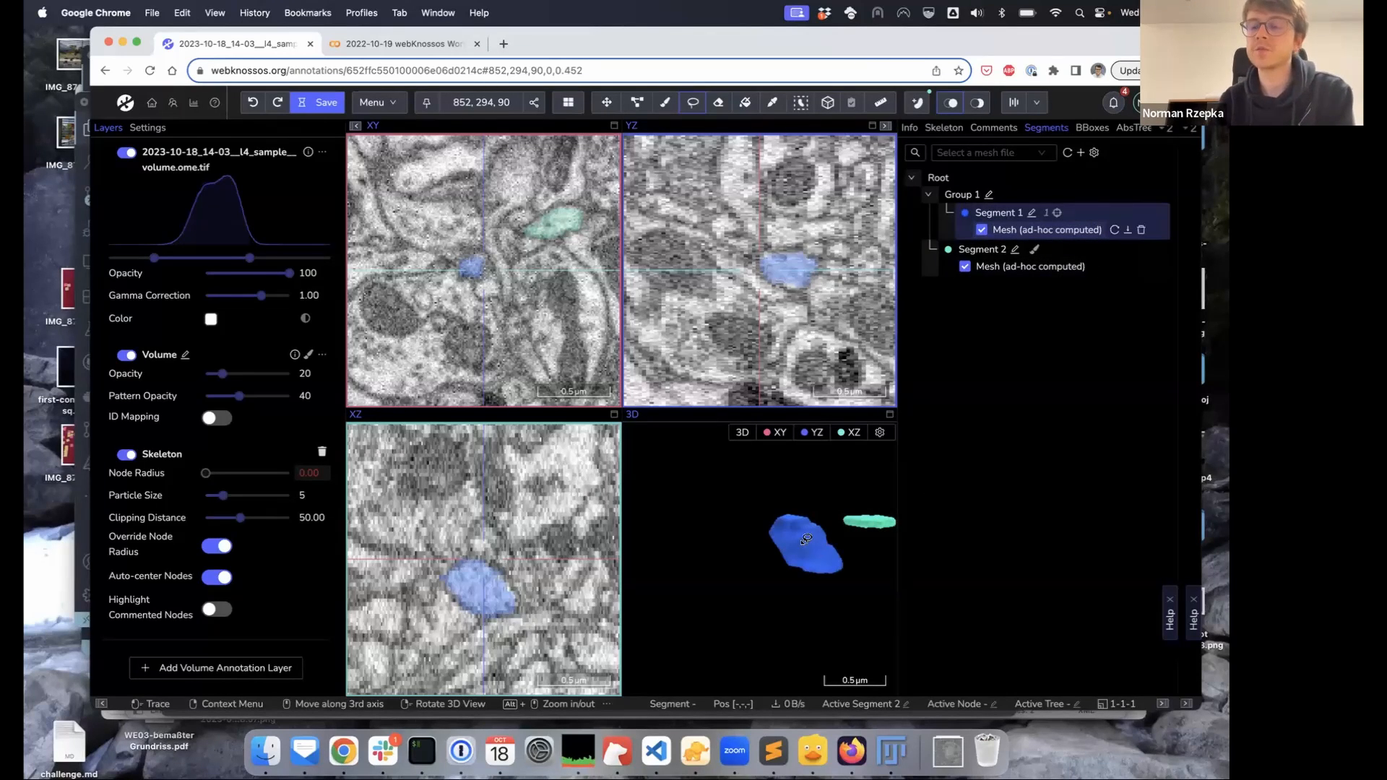
Download Segment 1's mesh as Segment 1-1.stl and open the Downloads folder
left_click(1127, 231)
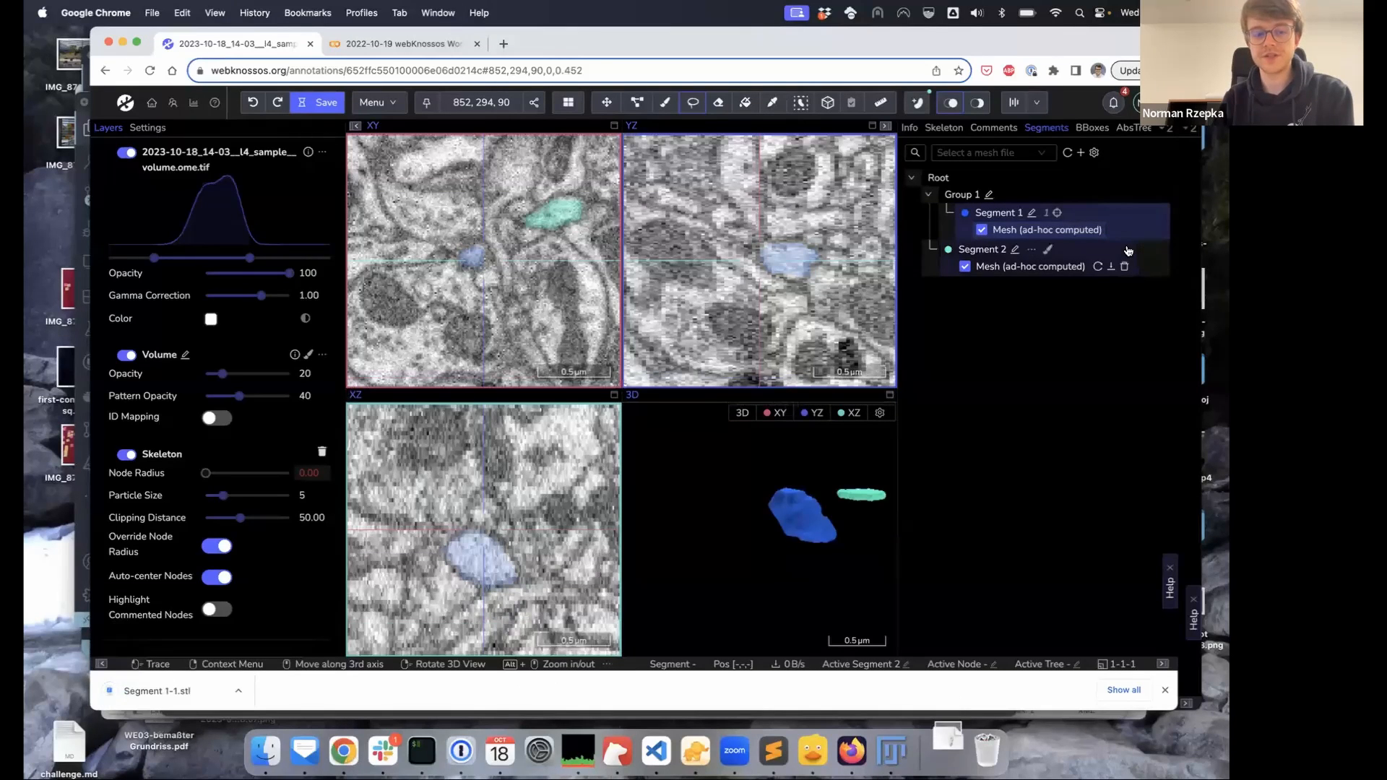
left_click(948, 750)
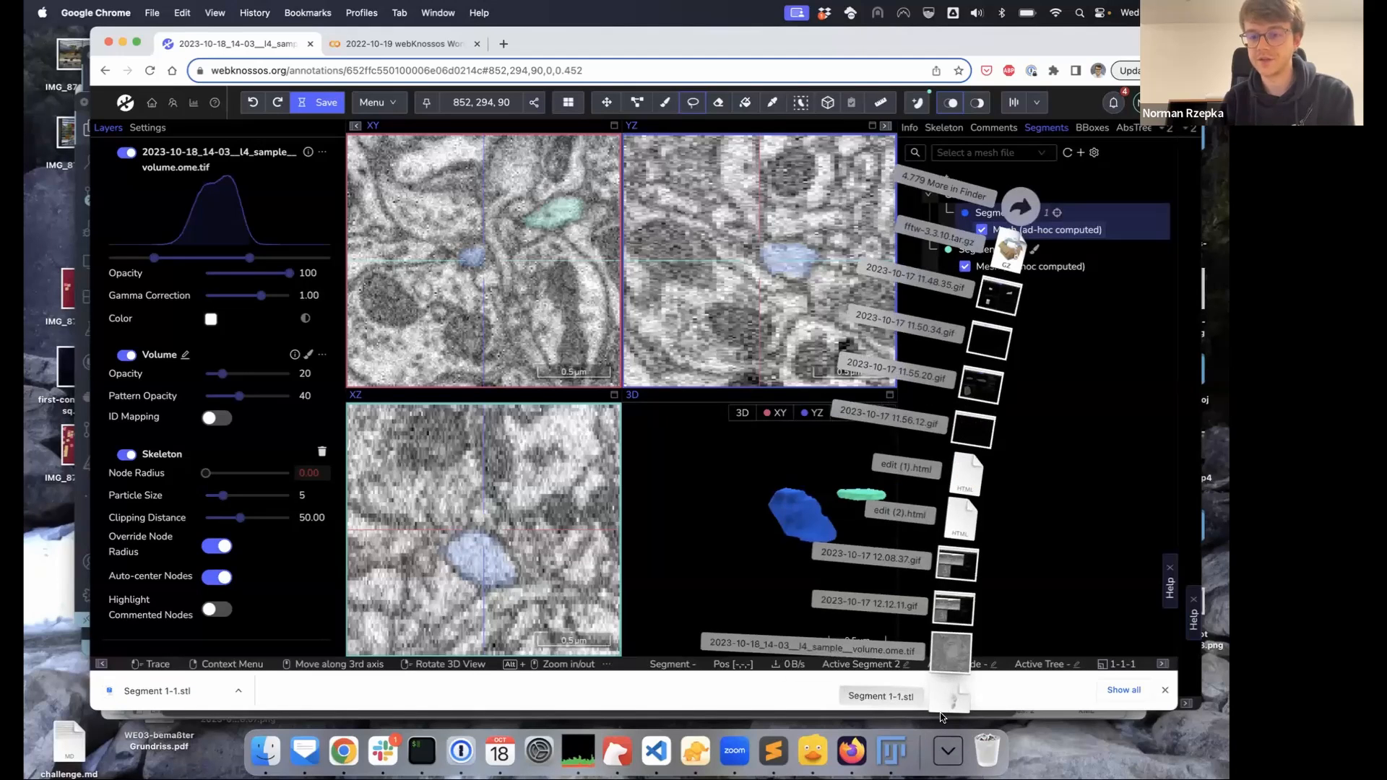
left_click(1020, 207)
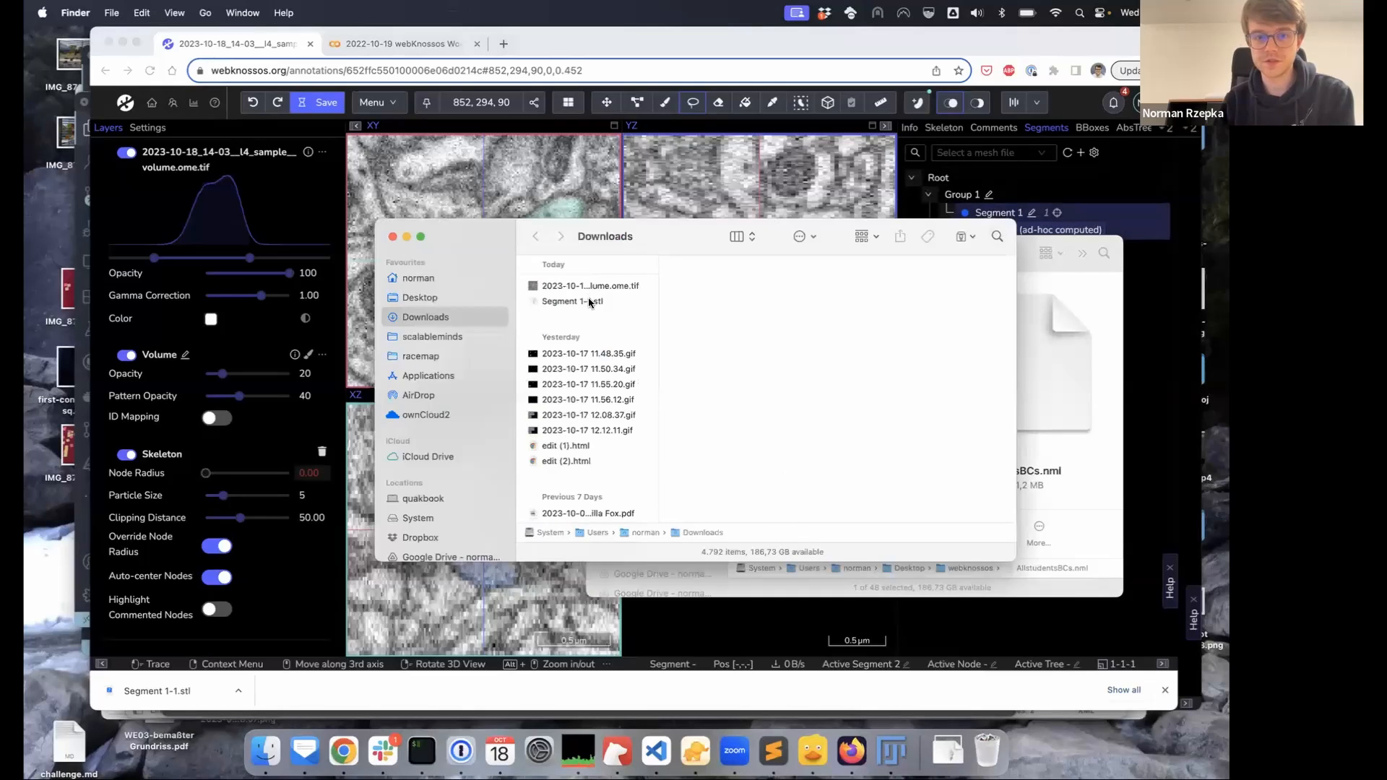
Quick Look the Segment 1-1.stl mesh in 3D, rotate it, then return to WEBKNOSSOS
left_click(591, 303)
key("space")
left_click_drag(706, 443, 627, 466)
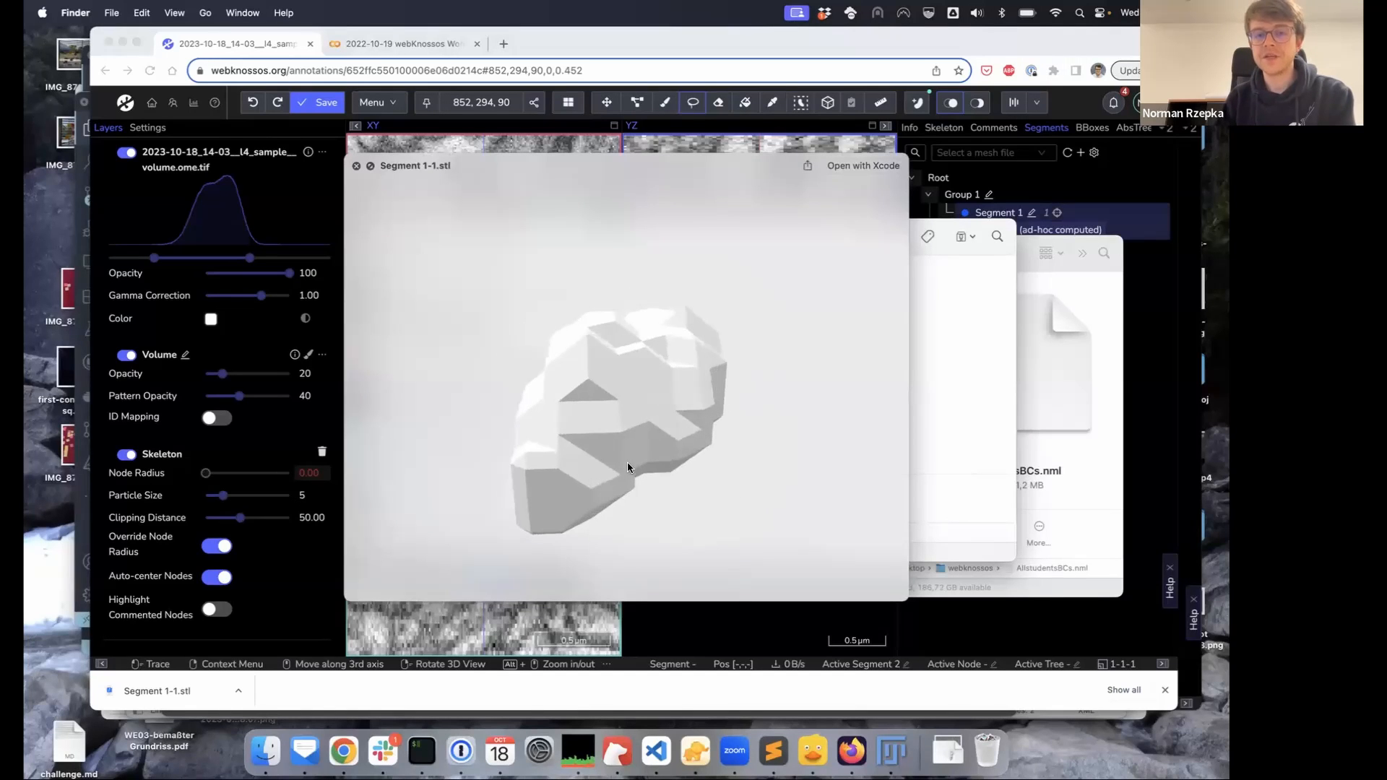
left_click(357, 166)
left_click(987, 180)
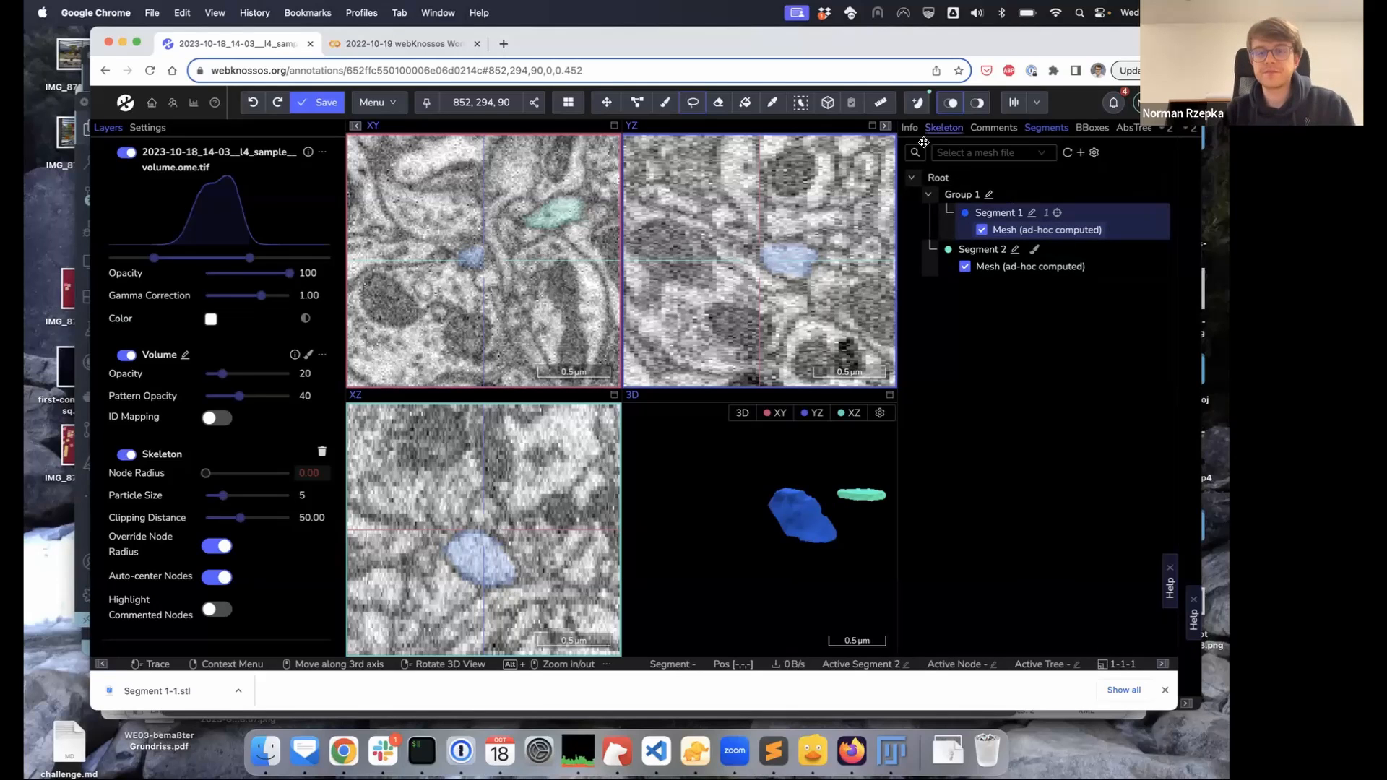
Activate Segment 1 from its menu and trace an outline around the blue cell in XY
left_click(718, 102)
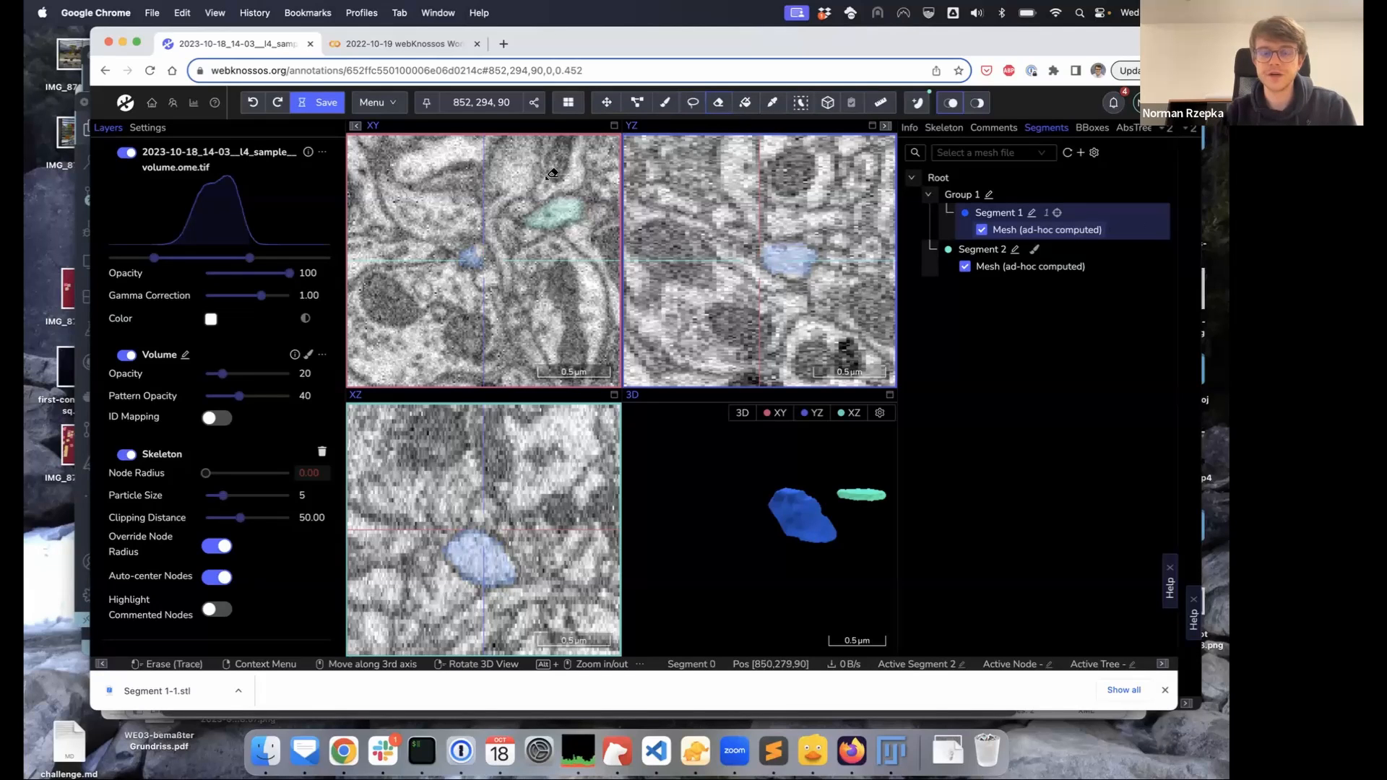
left_click(692, 102)
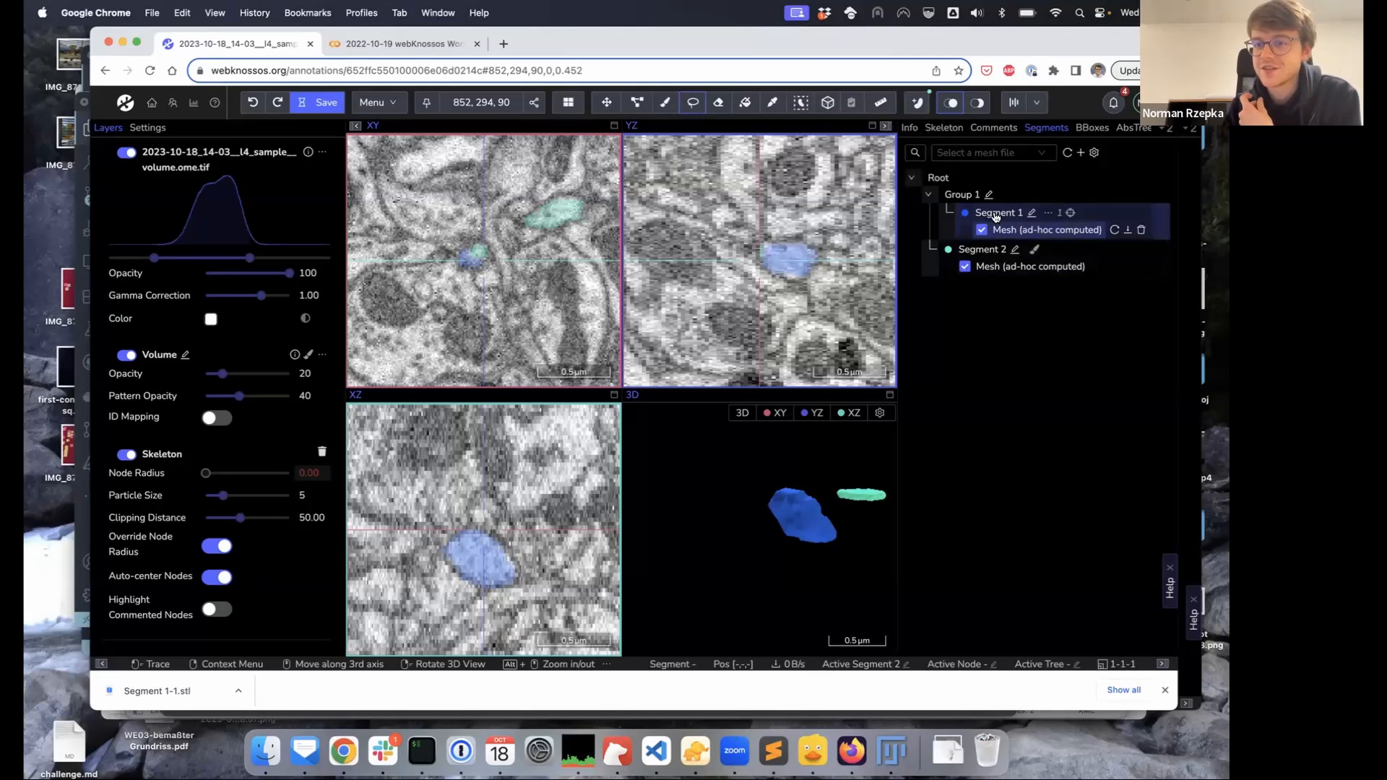
left_click(1048, 212)
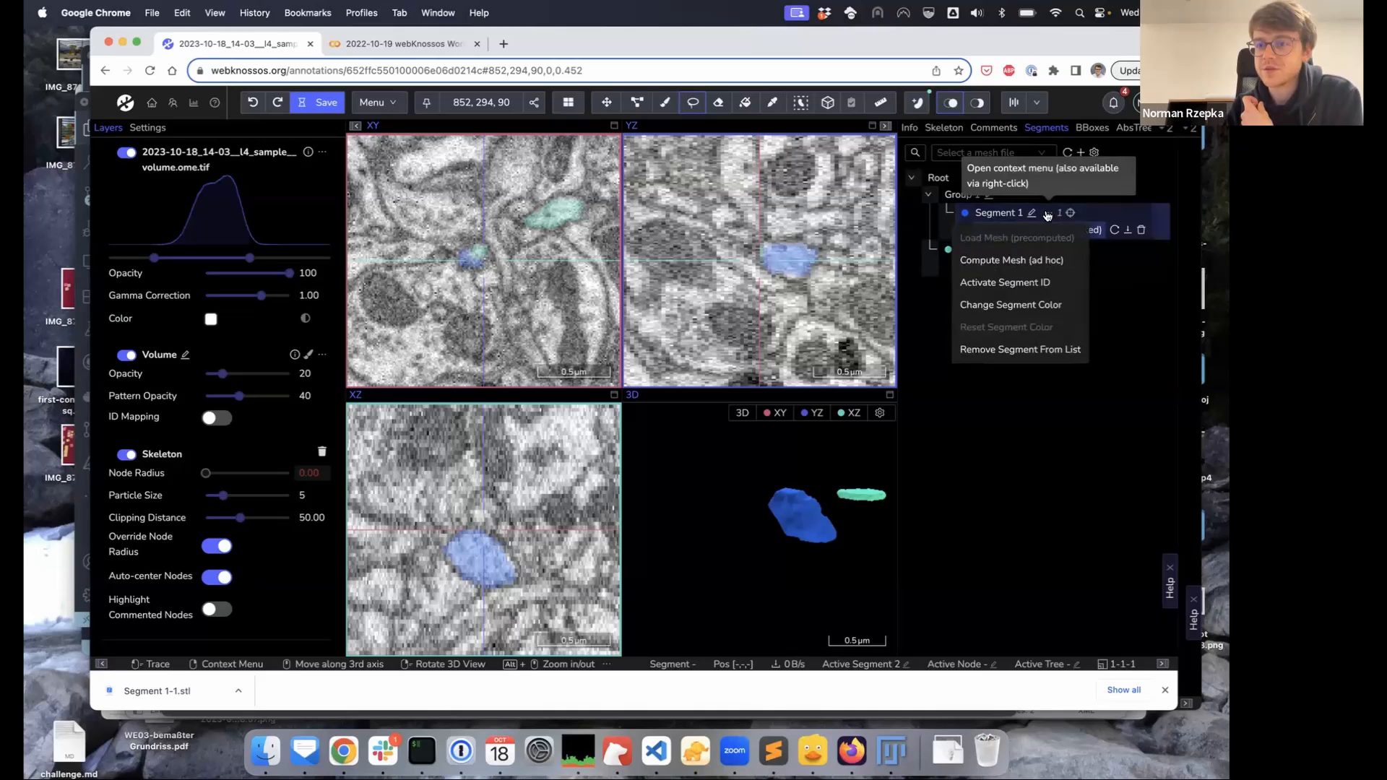
left_click(1001, 282)
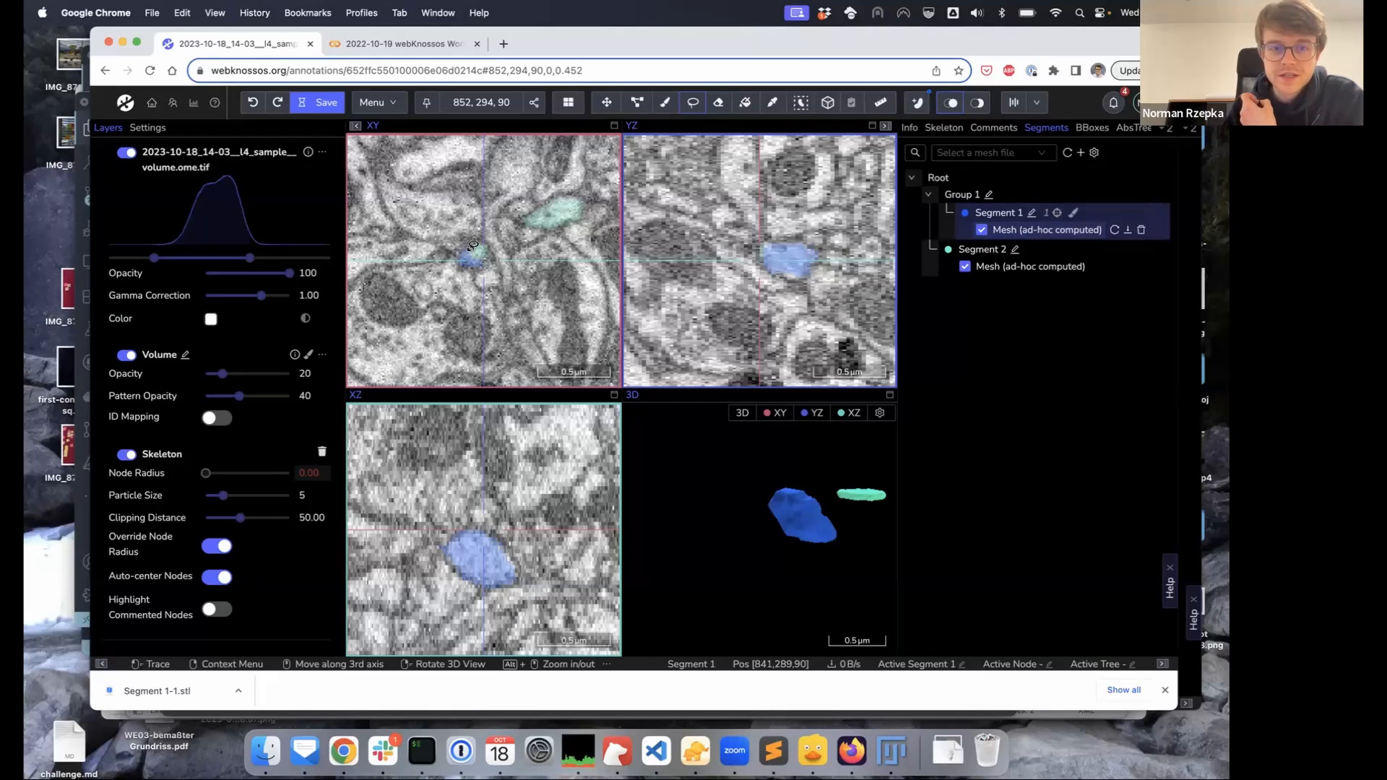
mouse_move(466, 250)
left_mouse_down()
mouse_move(487, 247)
mouse_move(475, 261)
left_mouse_up()
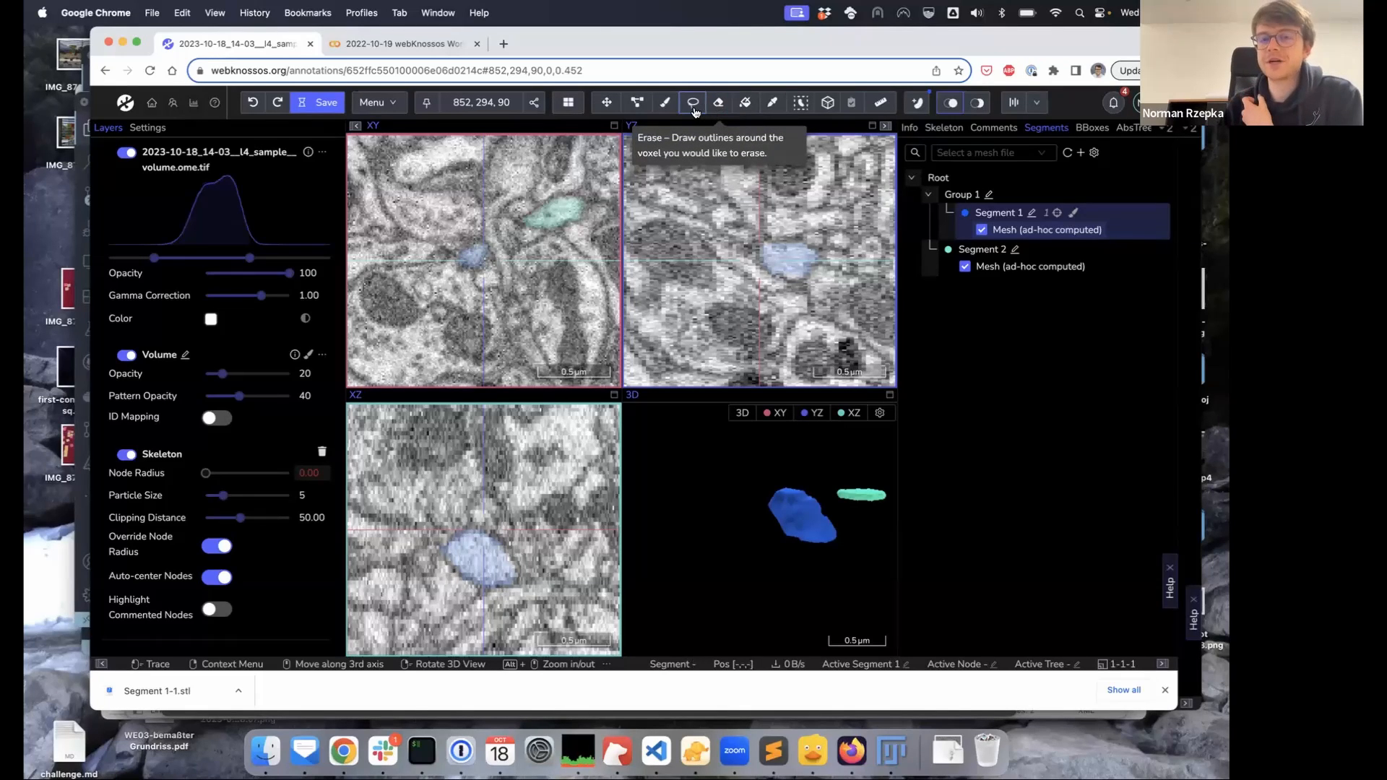
left_click(666, 109)
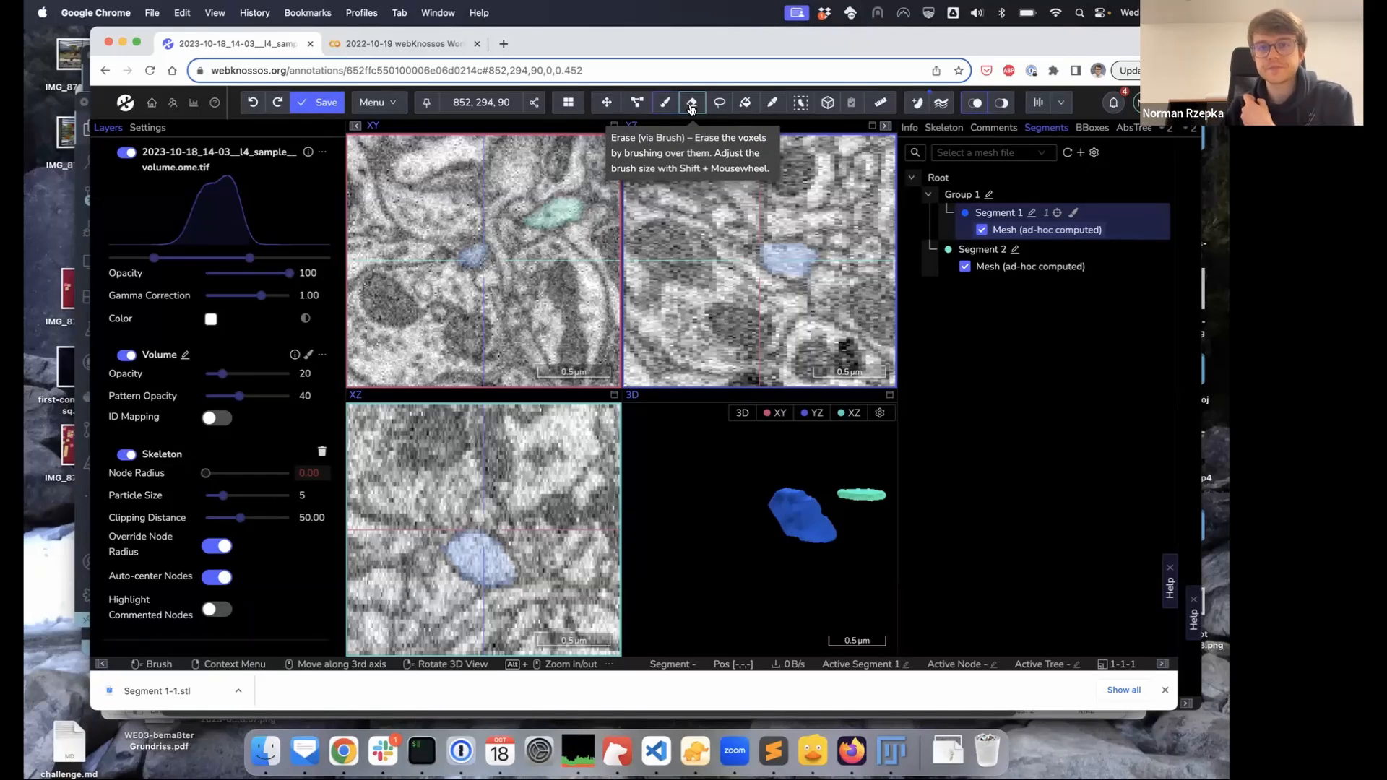
Pick the cyan Segment 2 as active, close Chrome's download bar, and pan the slice views
left_click(774, 107)
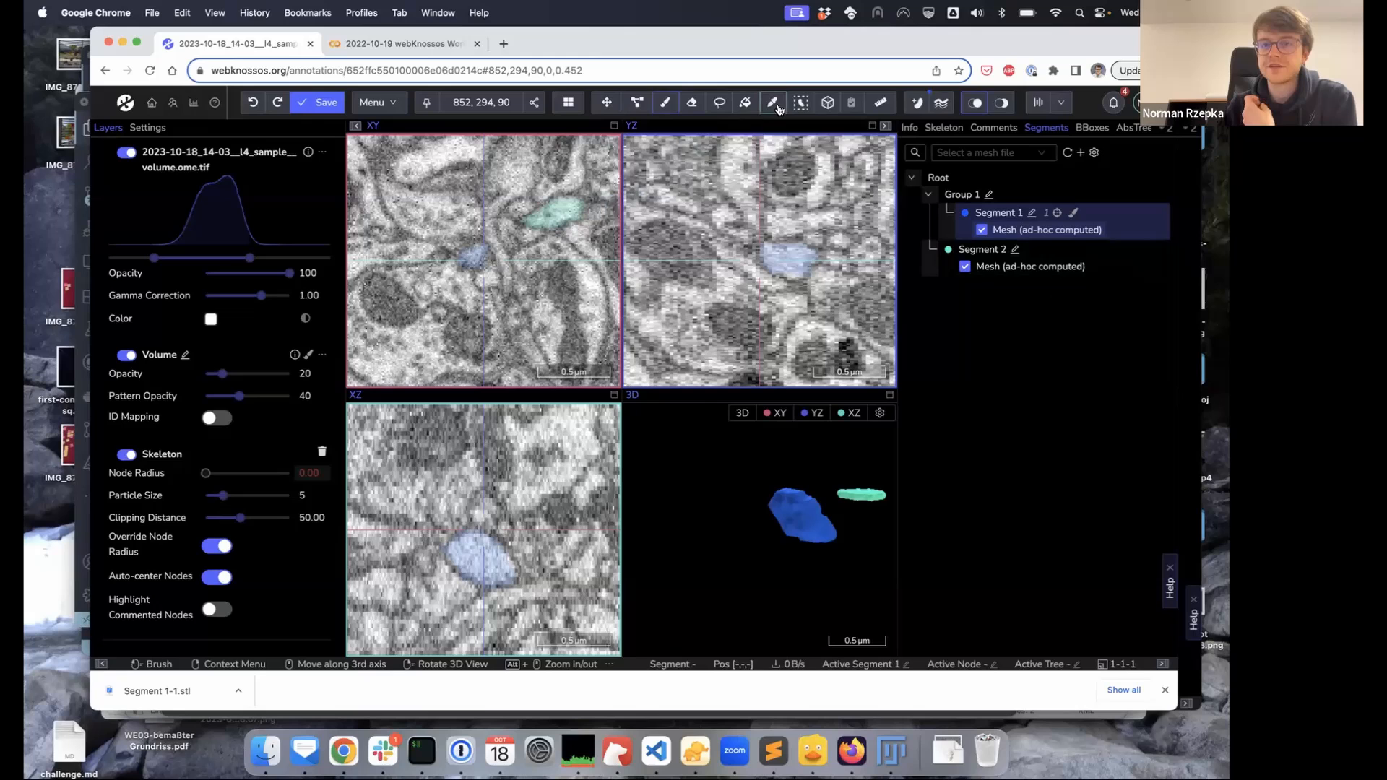
left_click(566, 207)
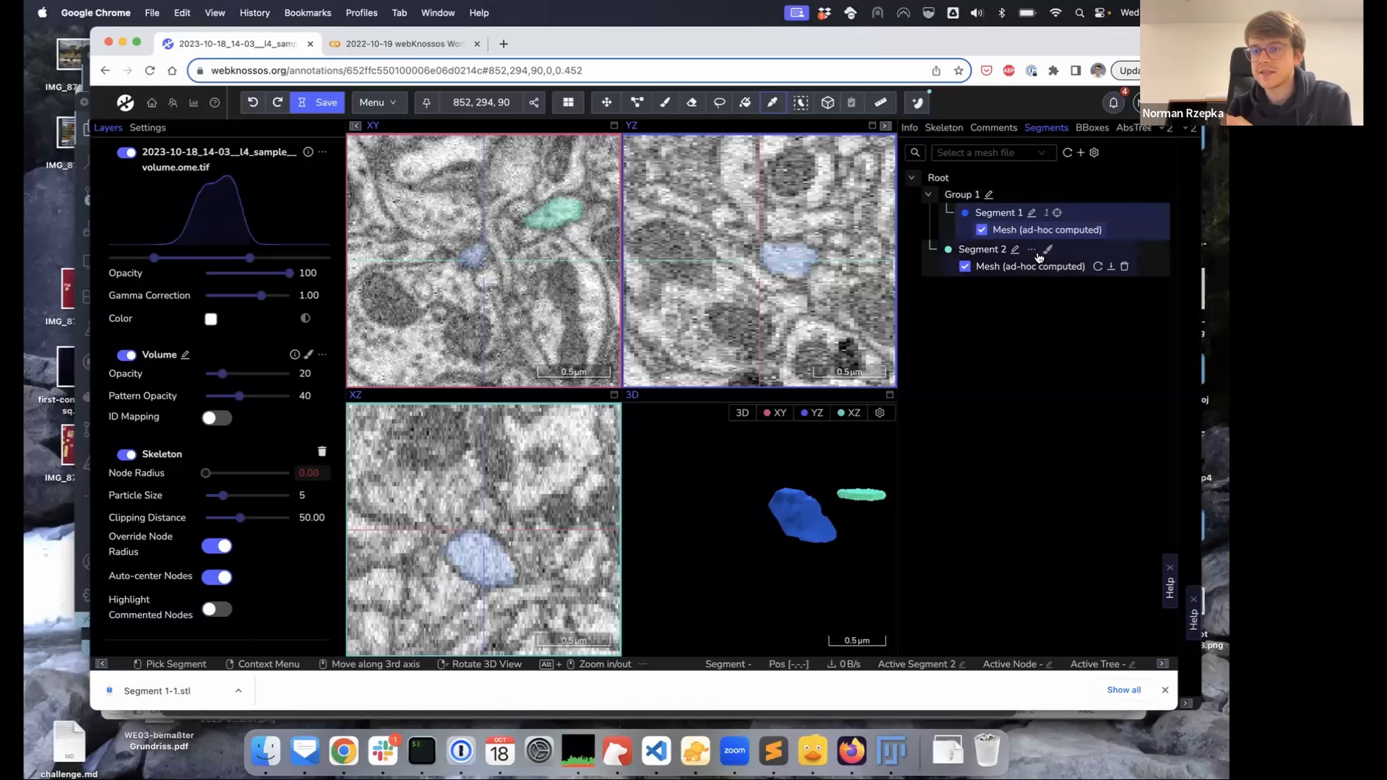
mouse_move(1047, 254)
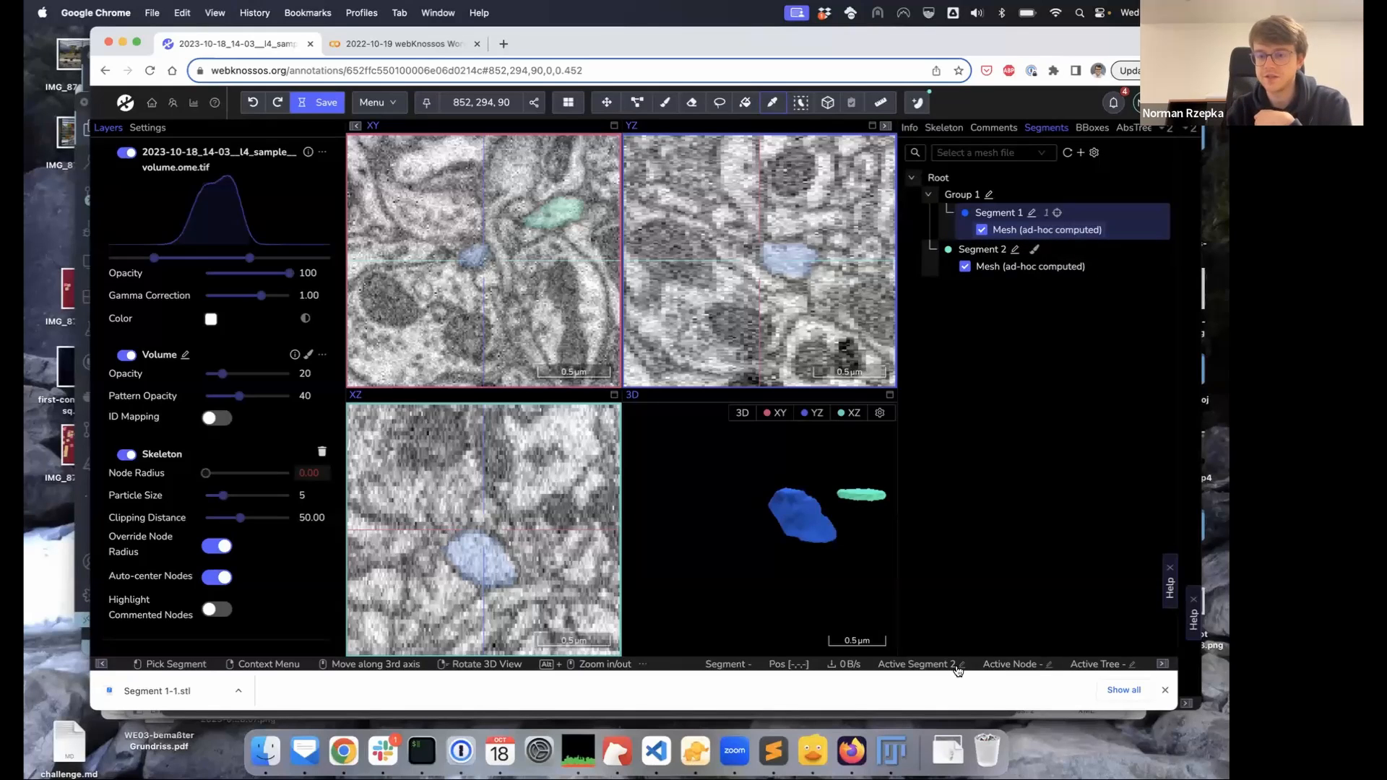
left_click(1165, 690)
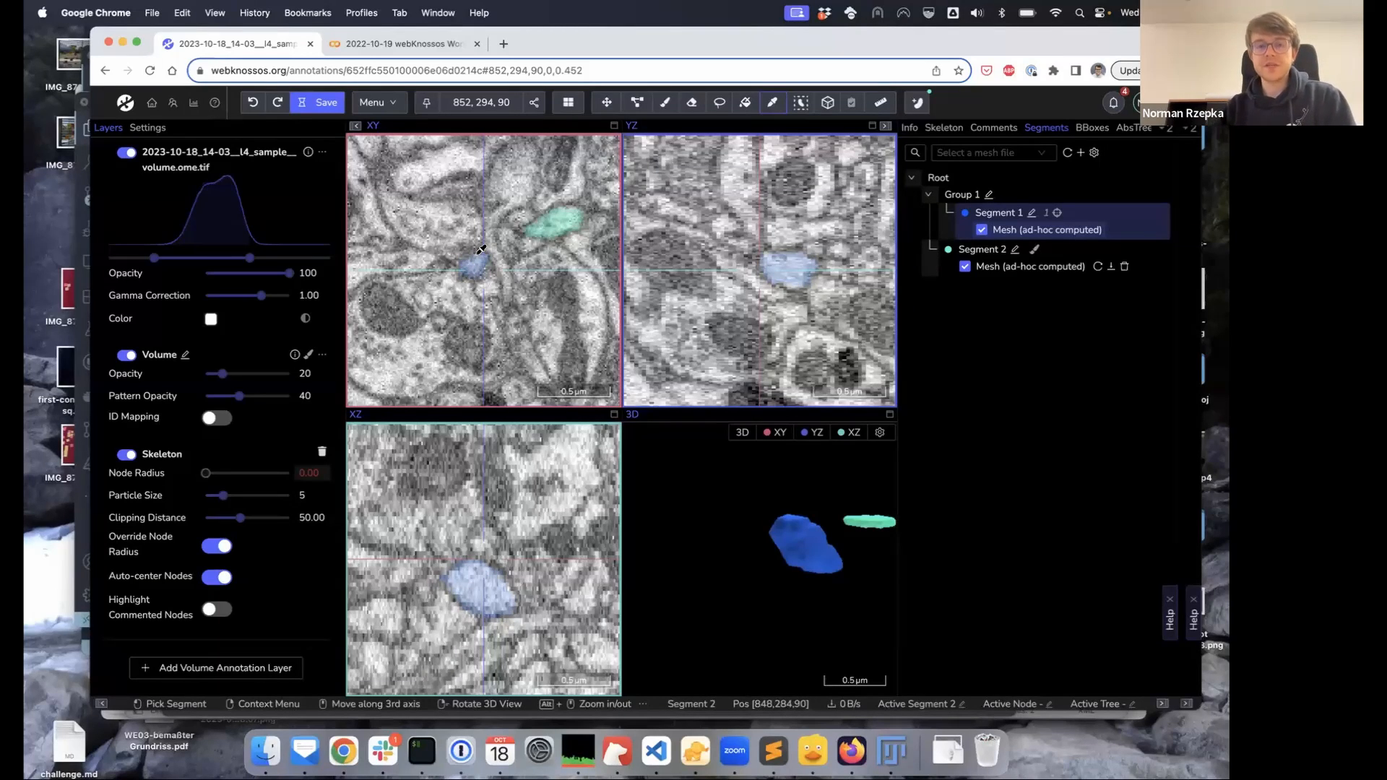
left_click_drag(489, 252, 564, 374, "alt")
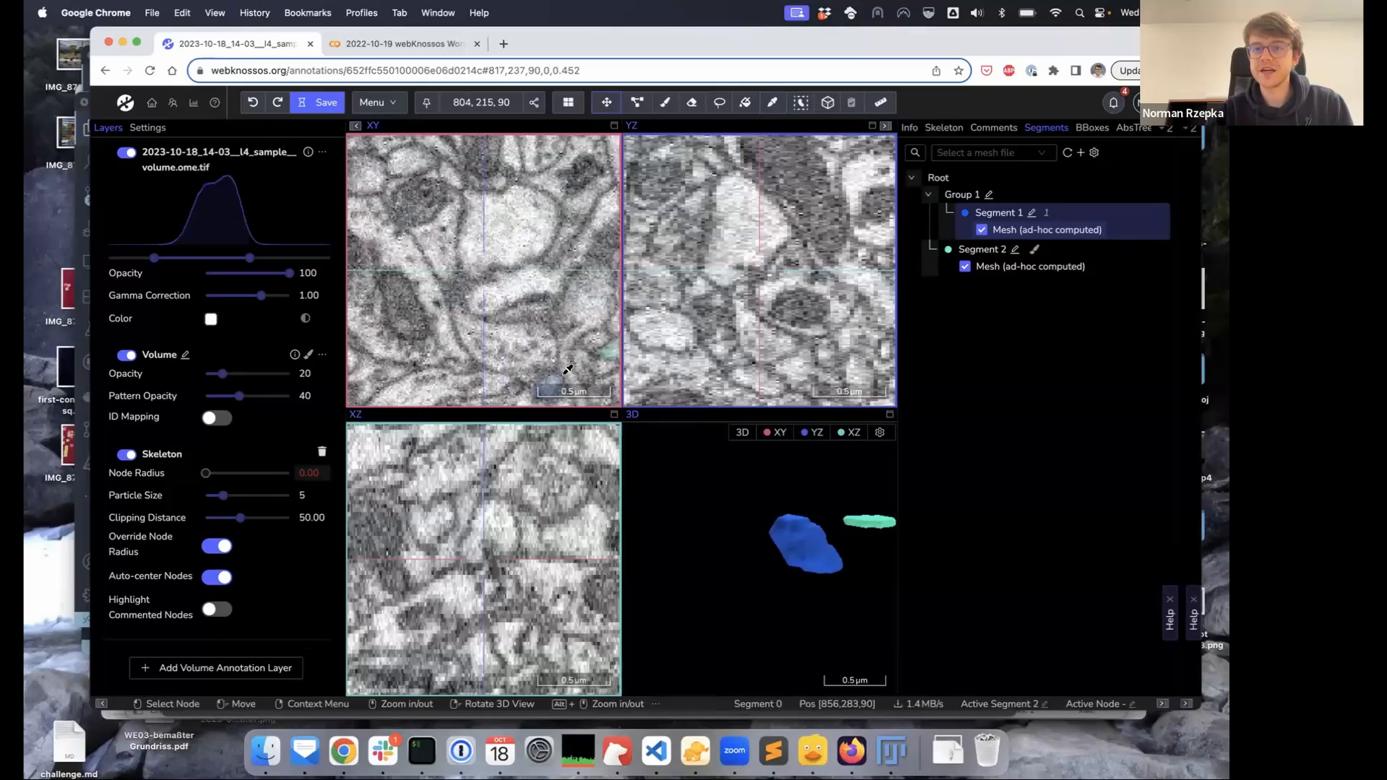
Start new Segment 3 and quick-select the central cell with a box on slice 90
left_click(802, 105)
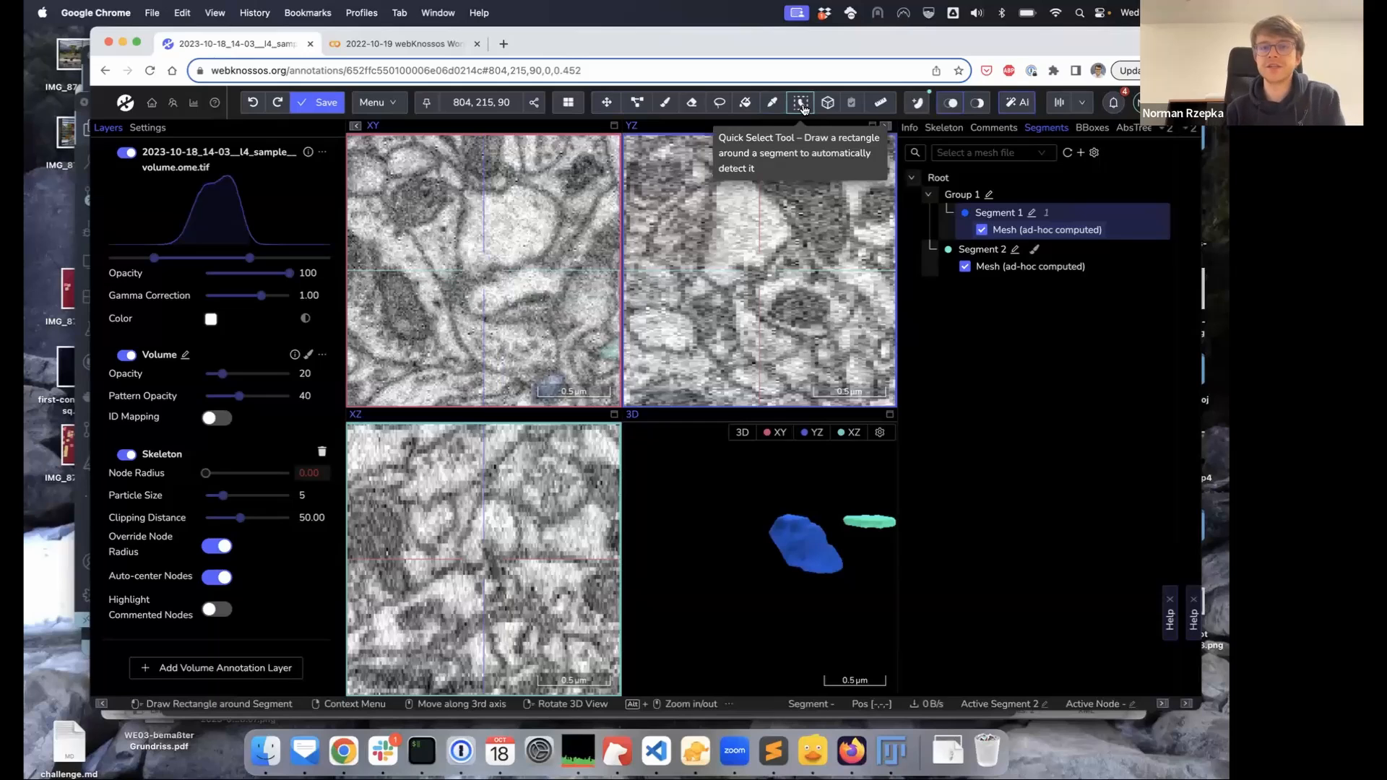
left_click_drag(448, 183, 561, 277)
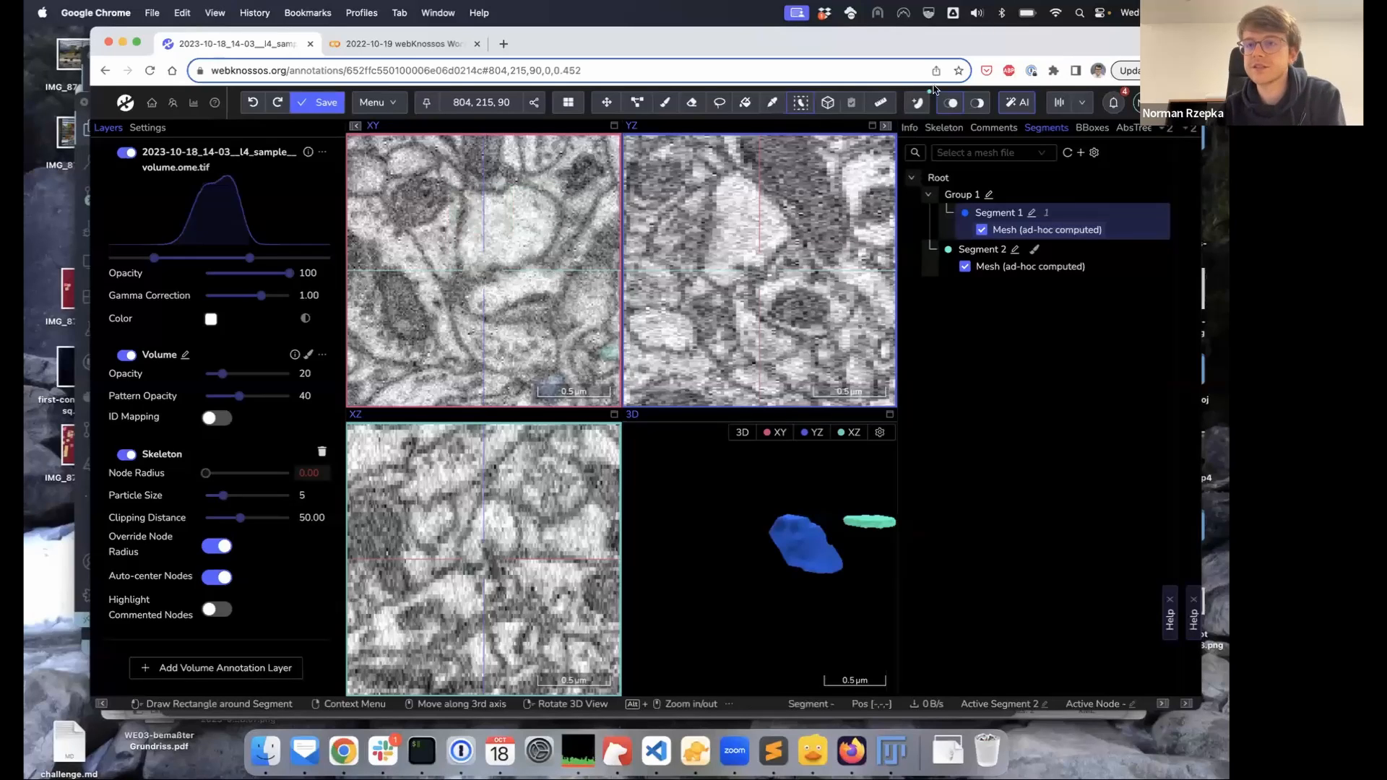
left_click(917, 101)
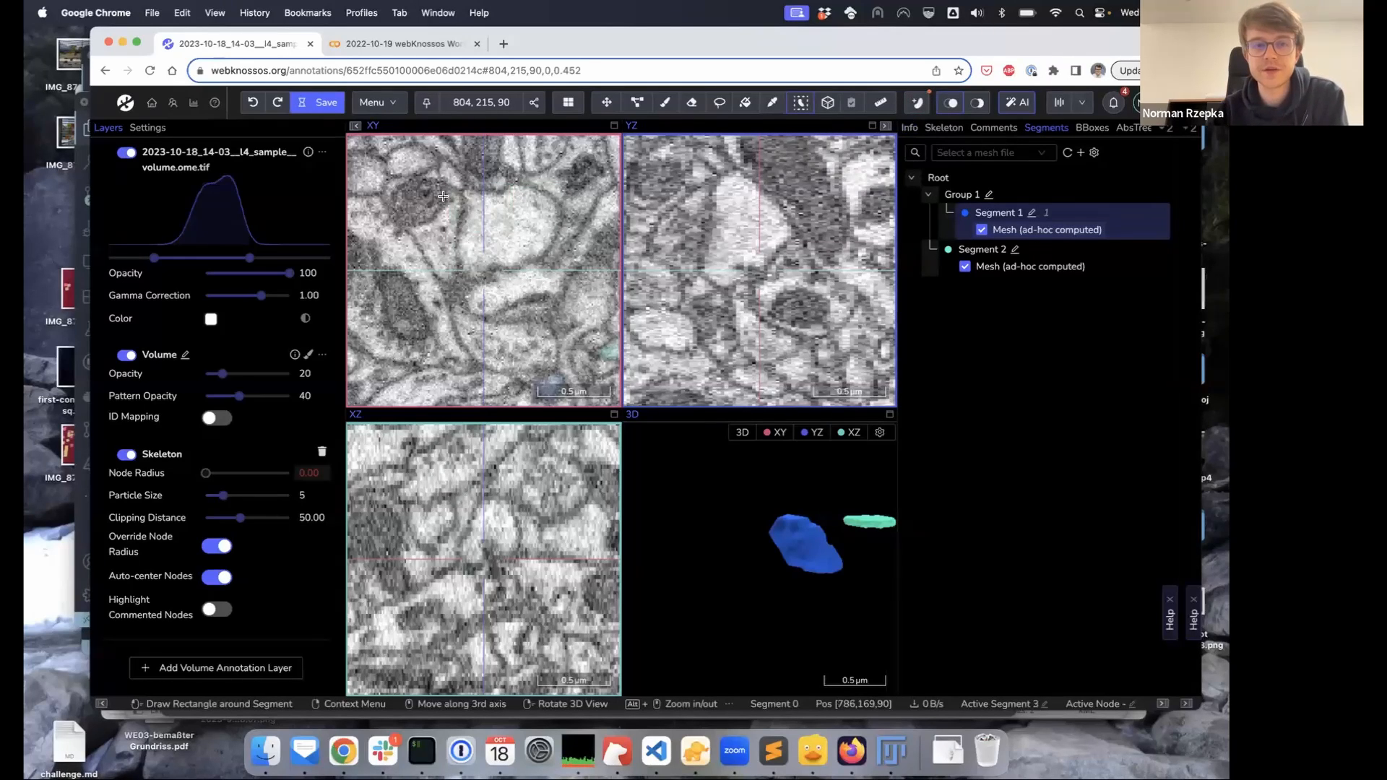
mouse_move(450, 178)
left_mouse_down()
mouse_move(495, 235)
mouse_move(563, 280)
left_mouse_up()
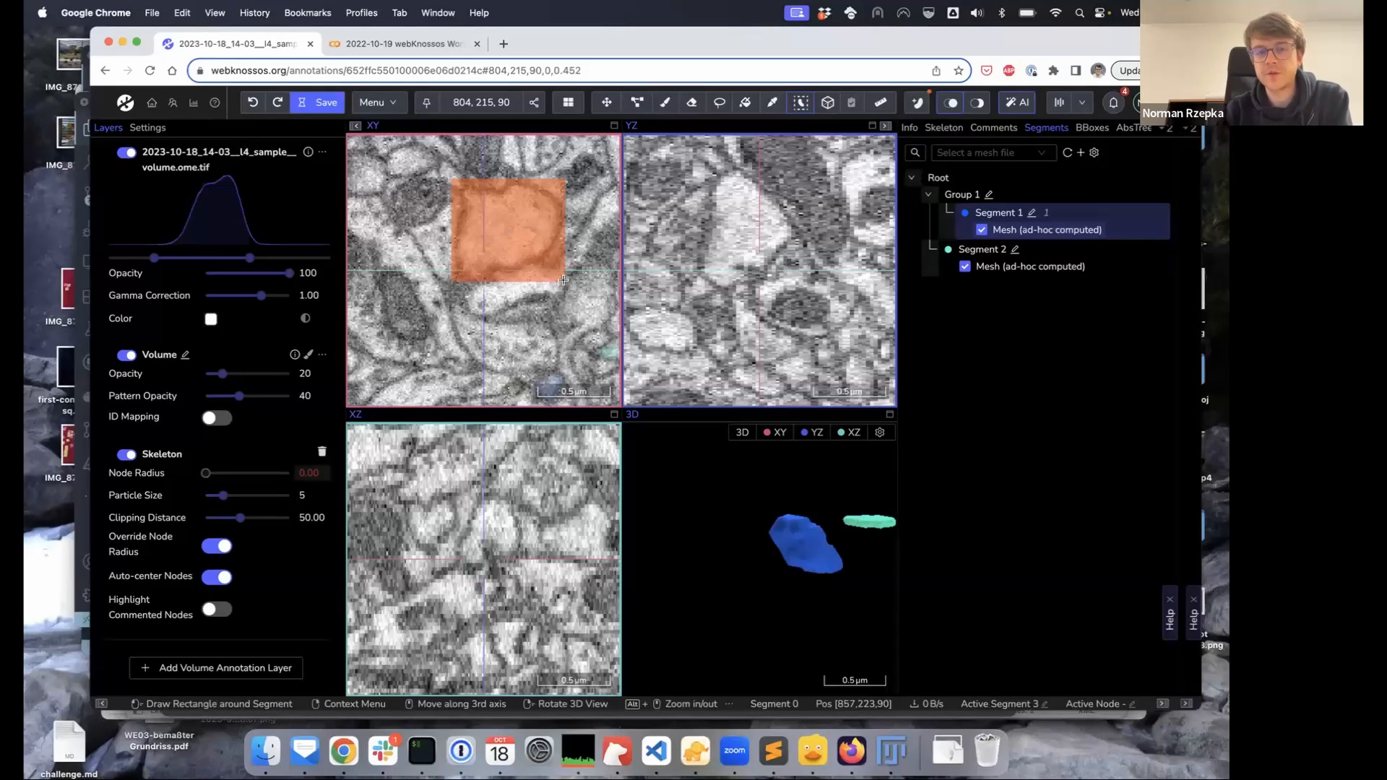
left_click_drag(562, 279, 563, 280)
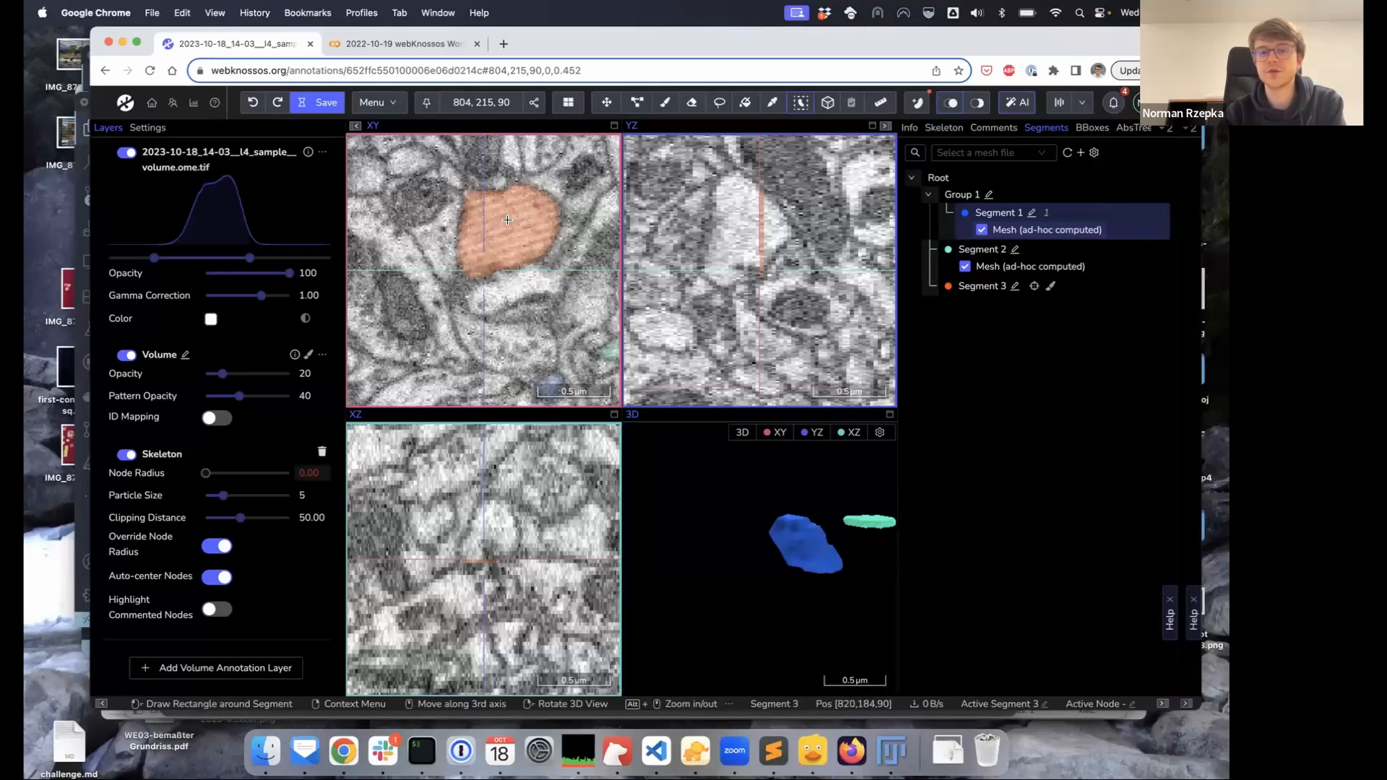
Box the same central cell again on slice 86 to label it there
scroll(507, 219, "down", 1)
scroll(507, 220, "down", 3)
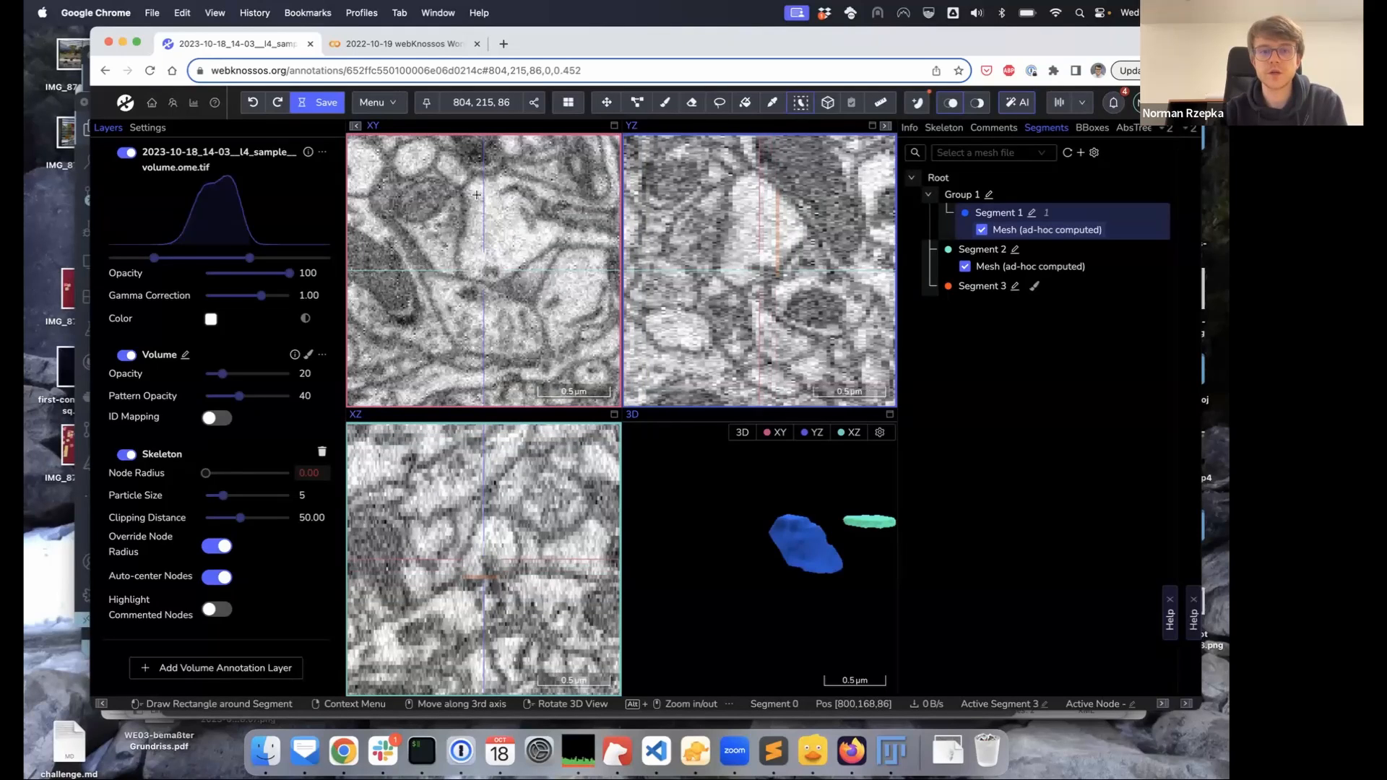
left_click_drag(452, 168, 555, 283)
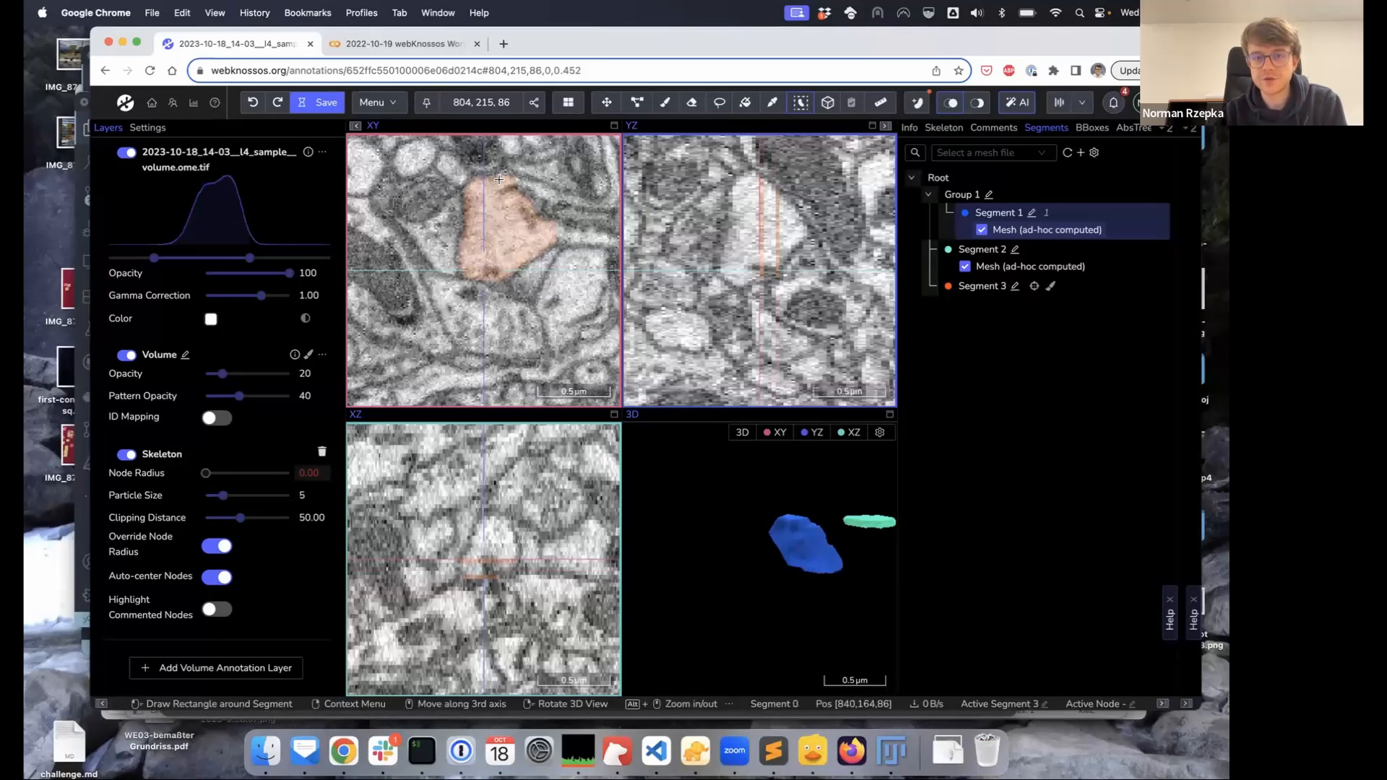
left_click_drag(511, 167, 584, 251)
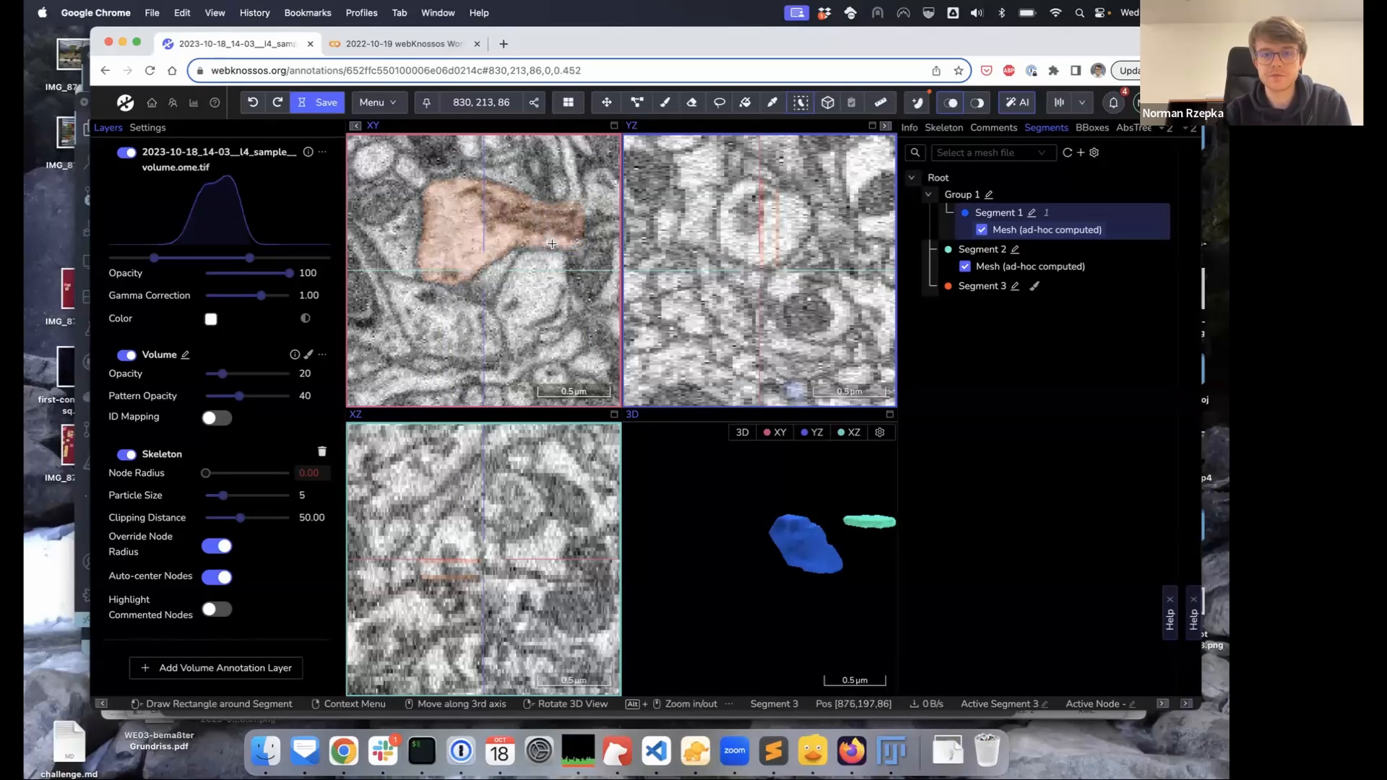
Interpolate Segment 3 across the slices between 86 and 90
left_click(1056, 107)
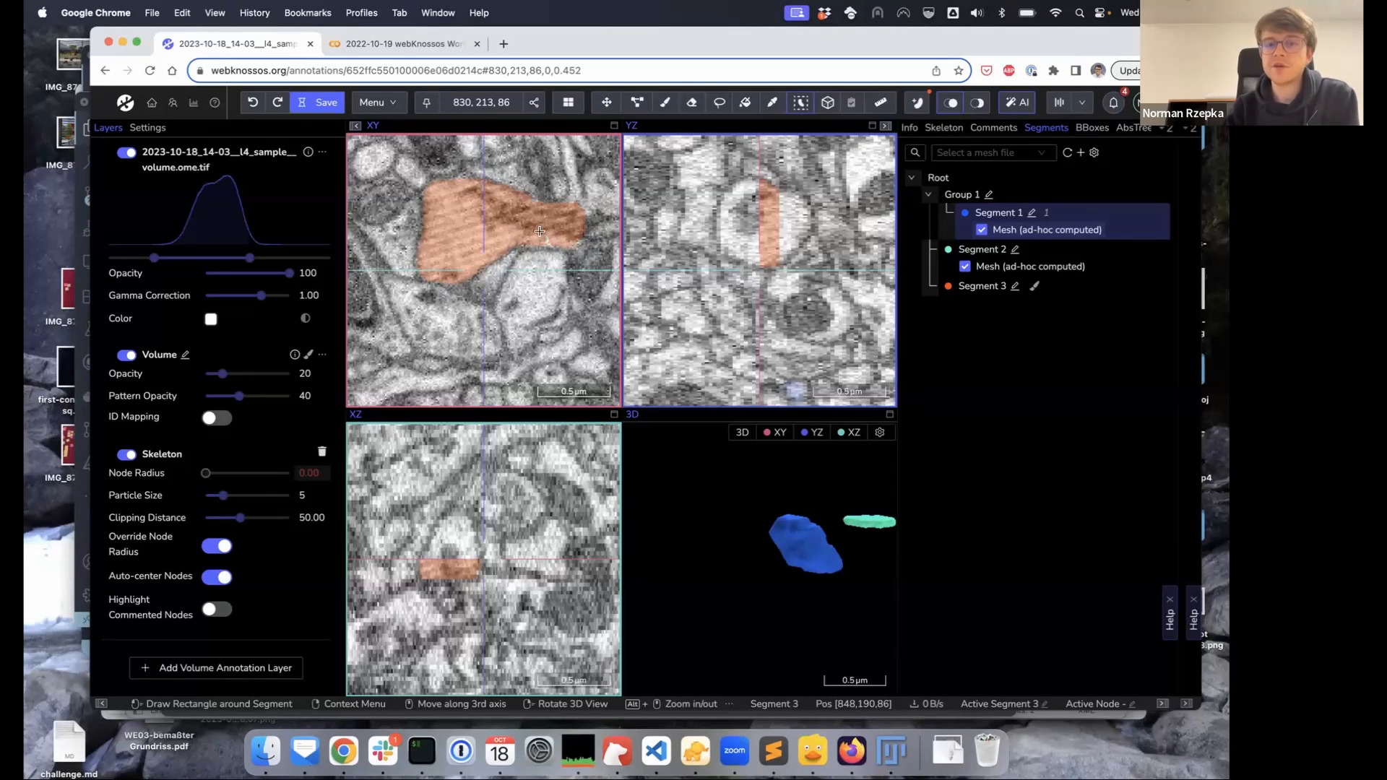
left_click(665, 105)
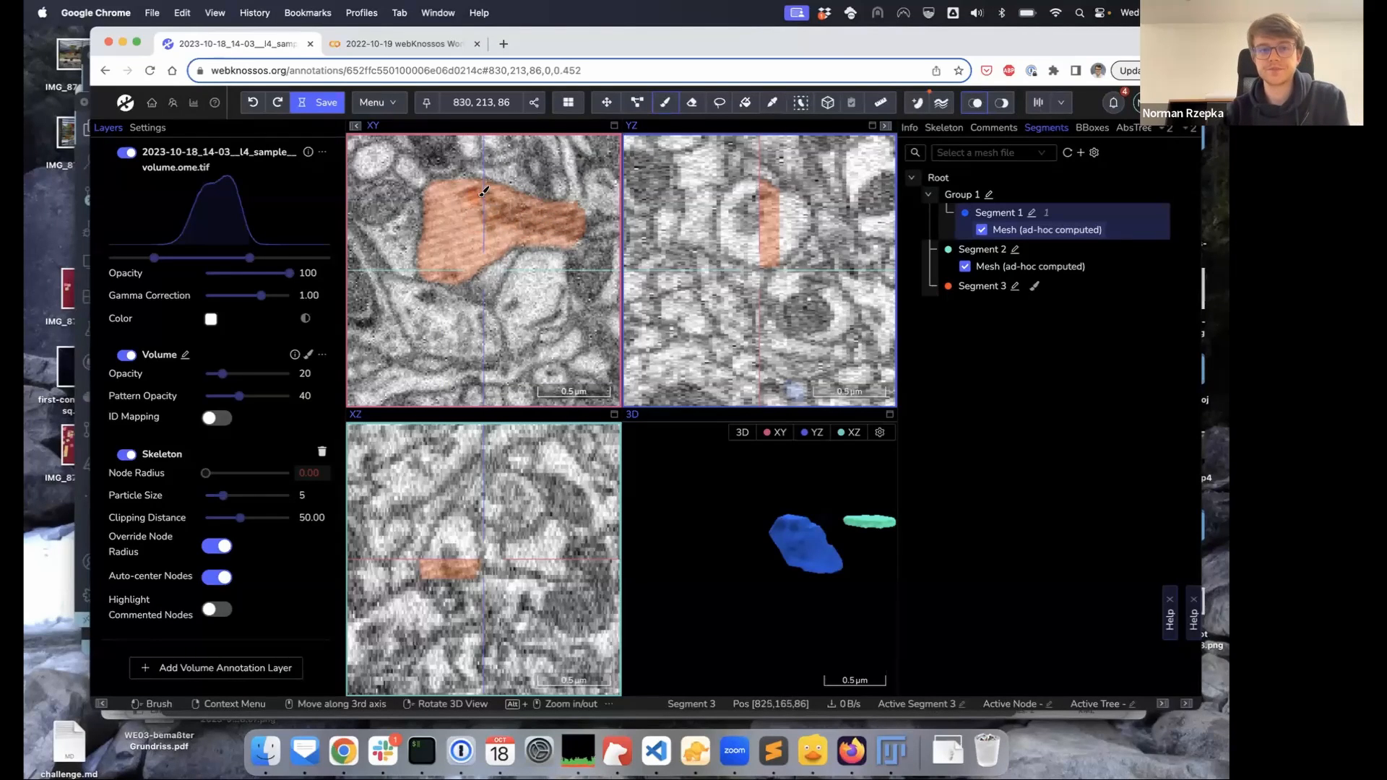
Turn off Quick Select's AI mode, then switch to the Skeleton tool
left_click(800, 102)
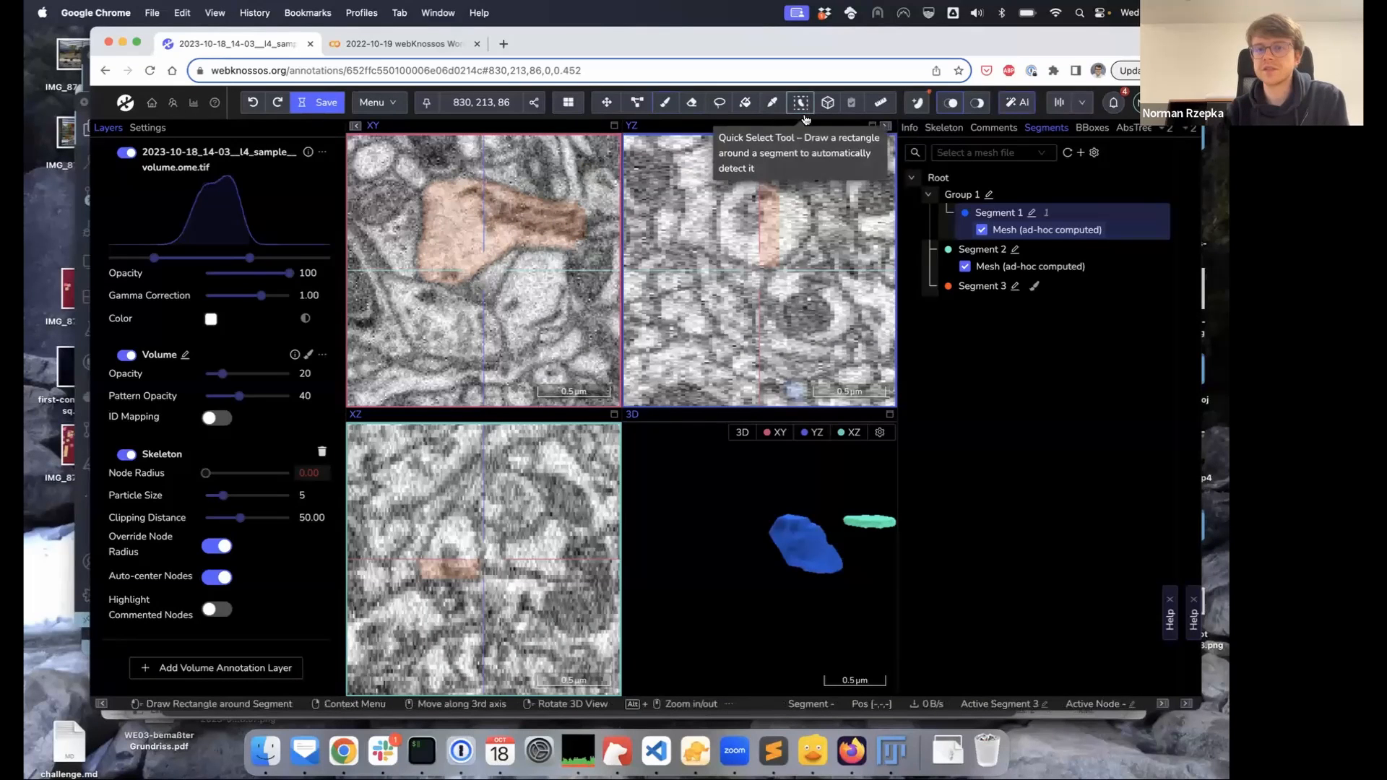
left_click(1025, 104)
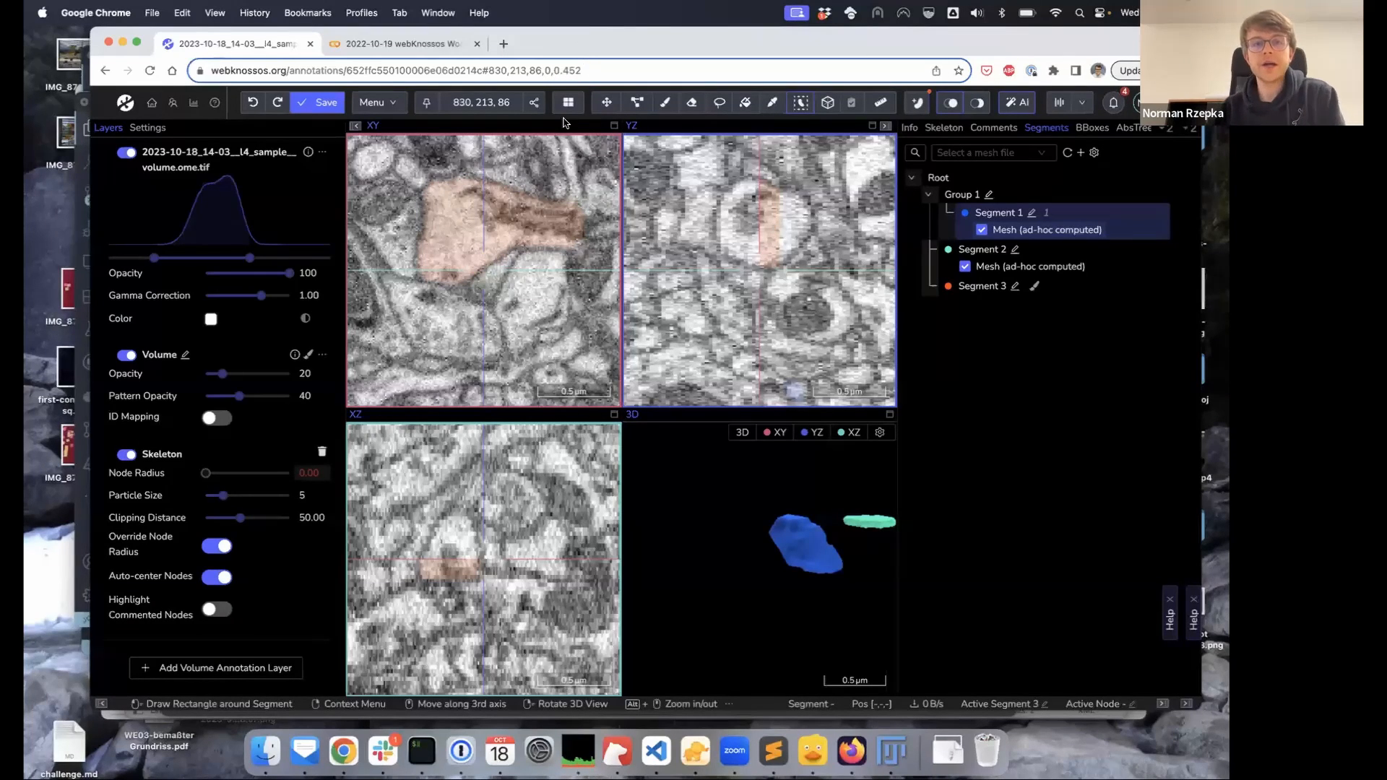
left_click(636, 108)
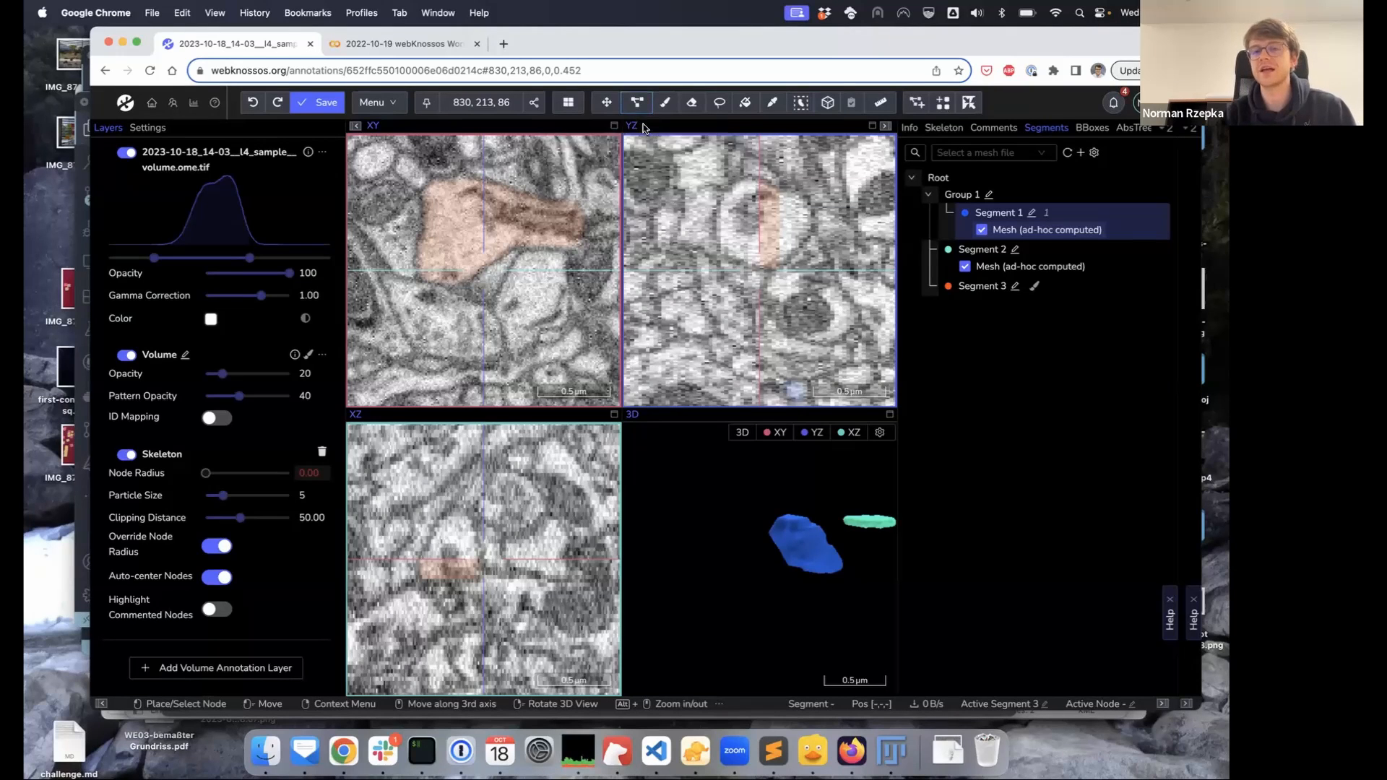
Place the first seven skeleton nodes along the neurite across the XY and YZ views
left_click(530, 286)
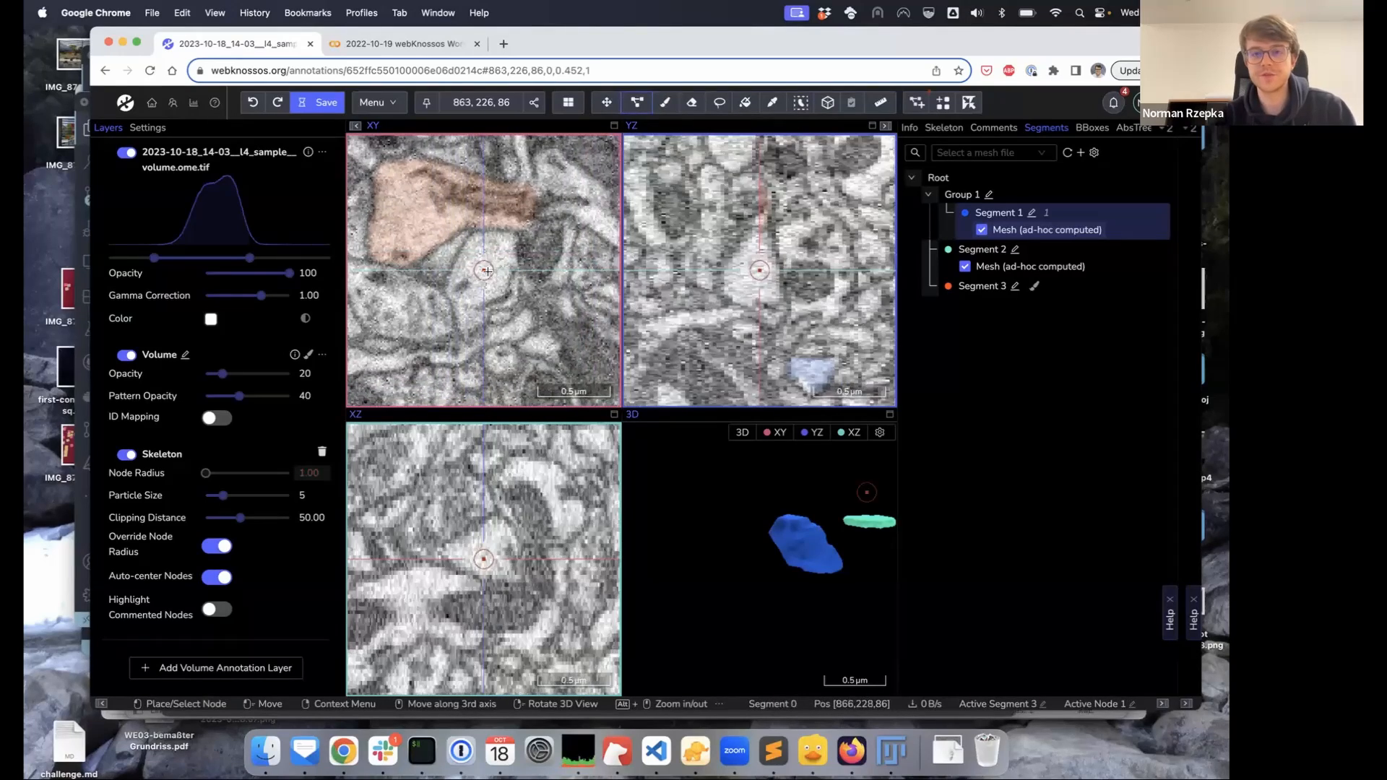
scroll(491, 270, "up", 6)
left_click(494, 273)
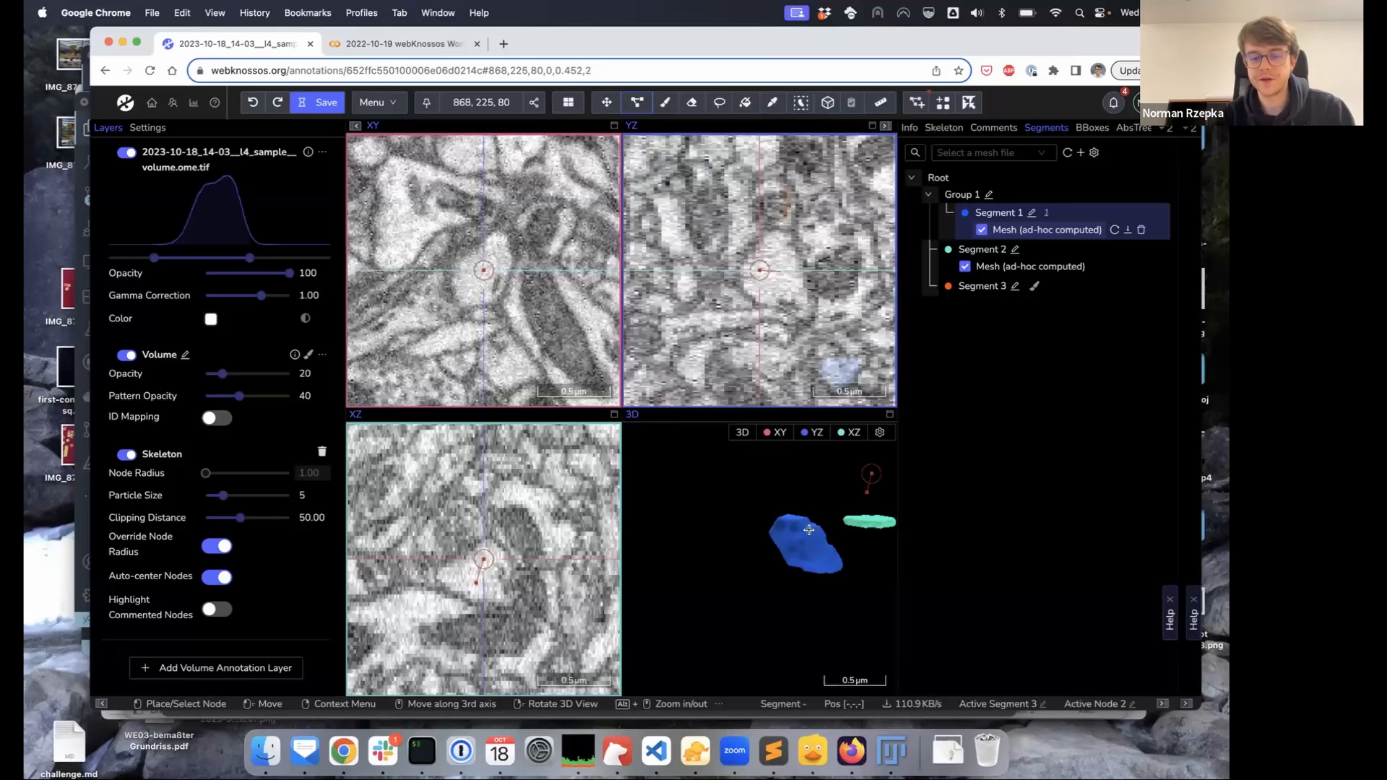
left_click_drag(818, 513, 757, 557)
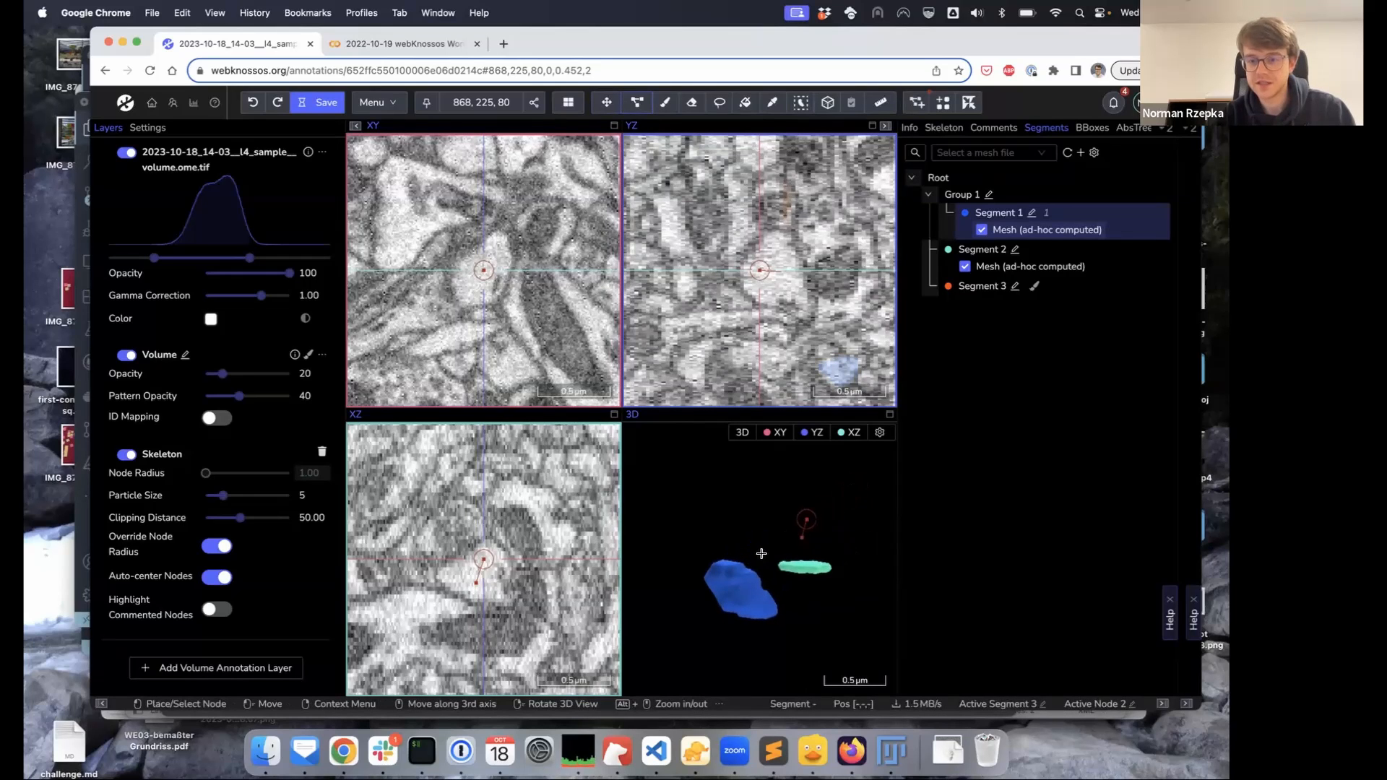
scroll(481, 284, "up", 4)
left_click(493, 275)
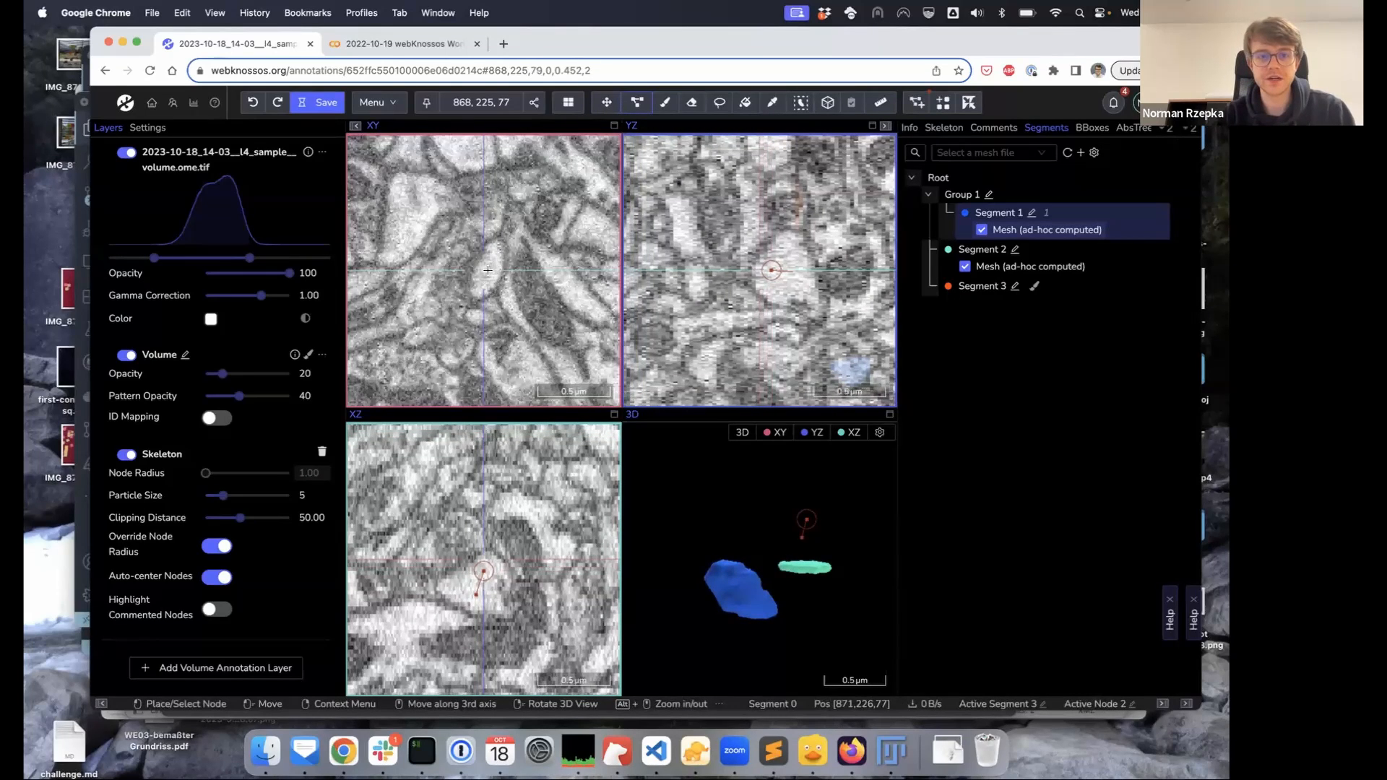
scroll(491, 276, "up", 1)
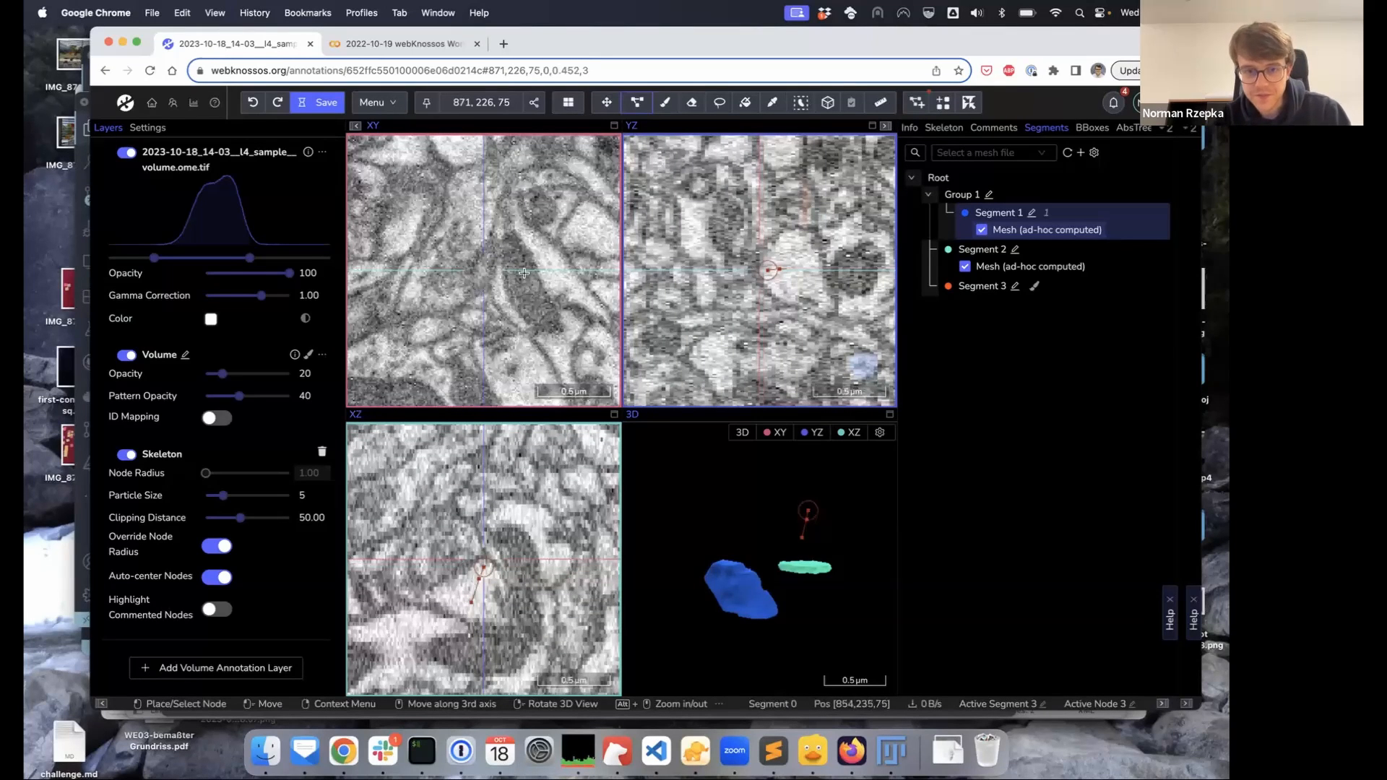
left_click(792, 268)
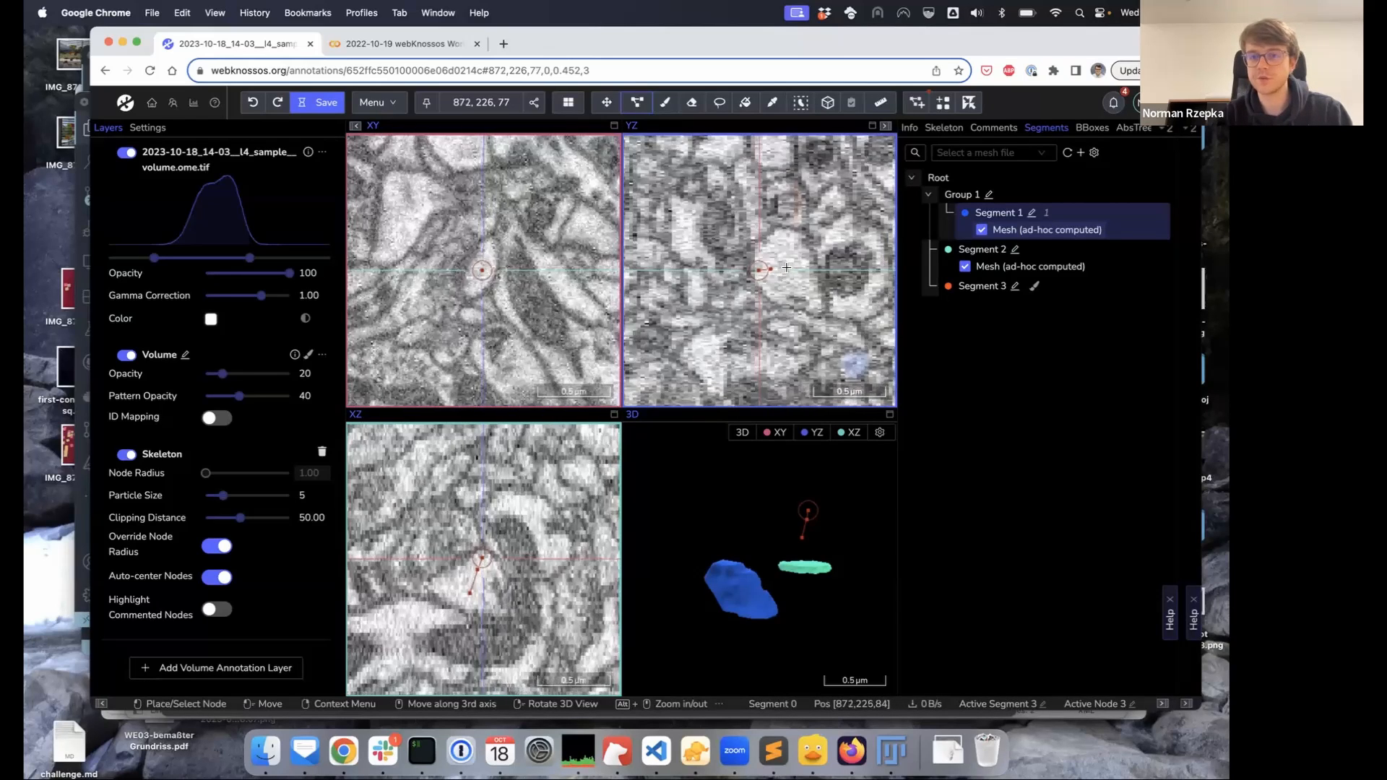
scroll(773, 267, "up", 9)
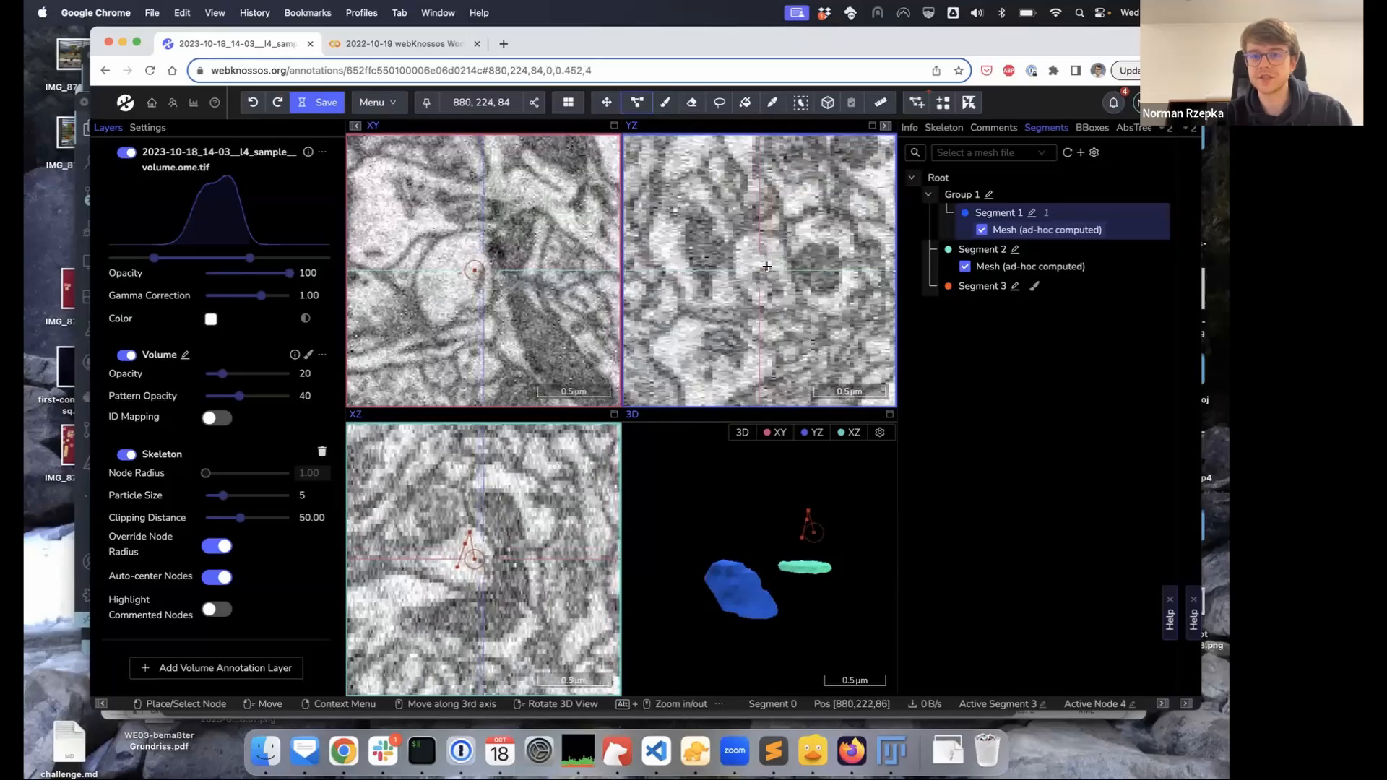
left_click(766, 265)
scroll(766, 273, "up", 9)
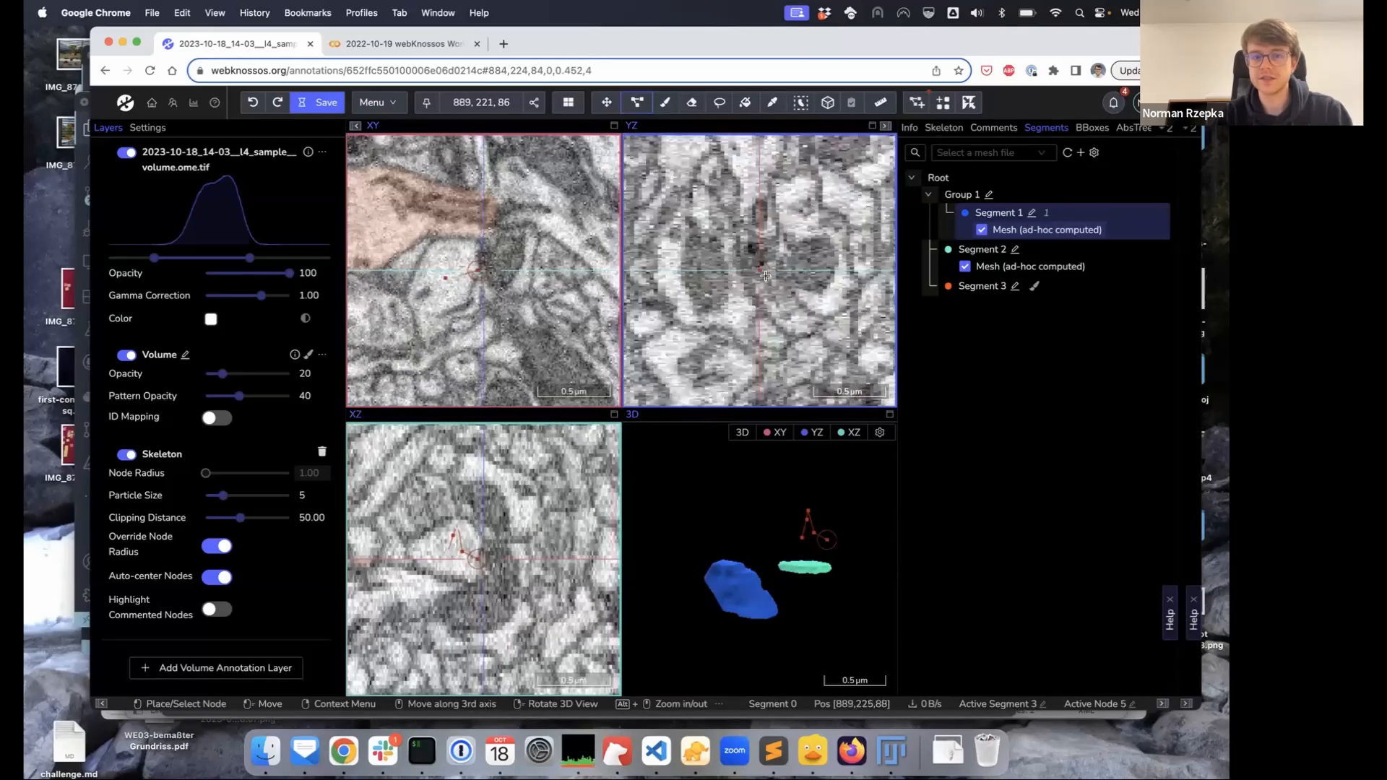
left_click(766, 275)
scroll(758, 266, "up", 7)
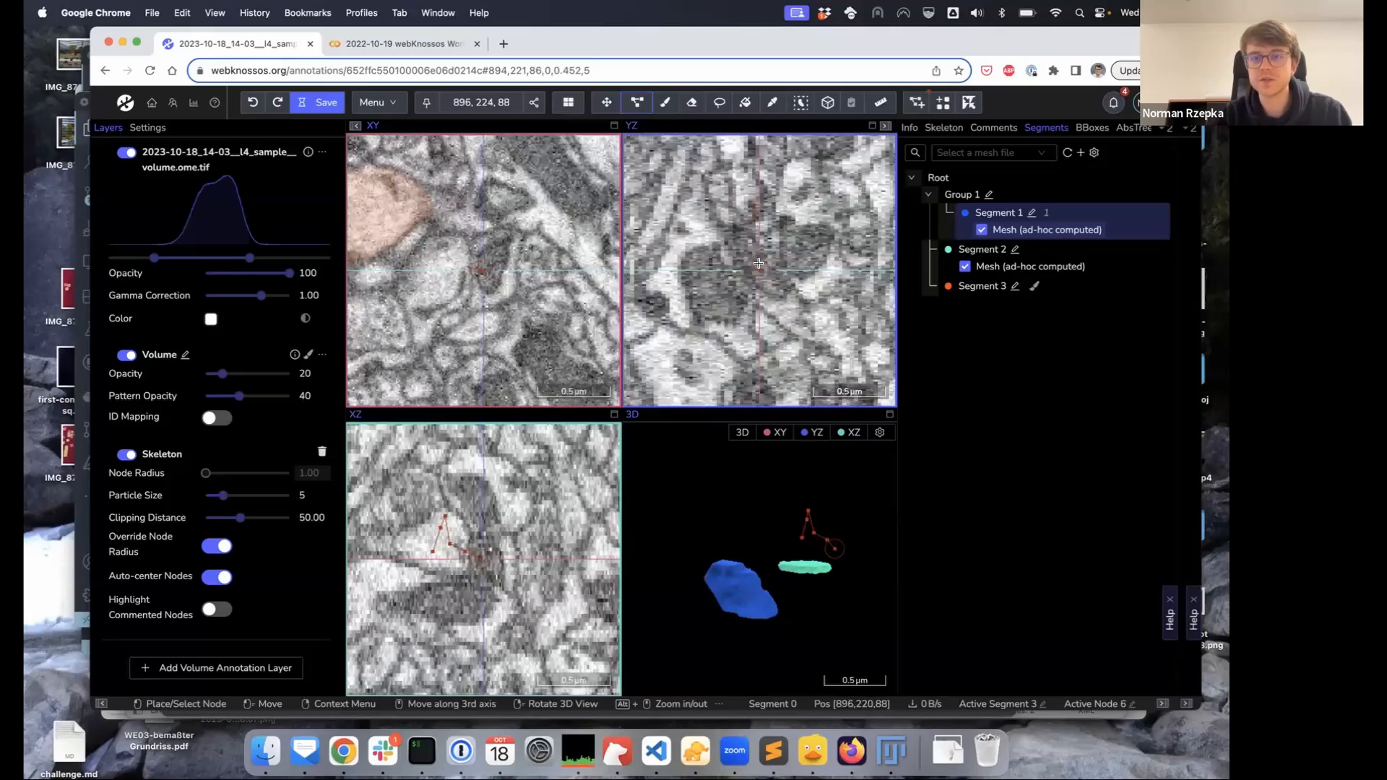
left_click(751, 257)
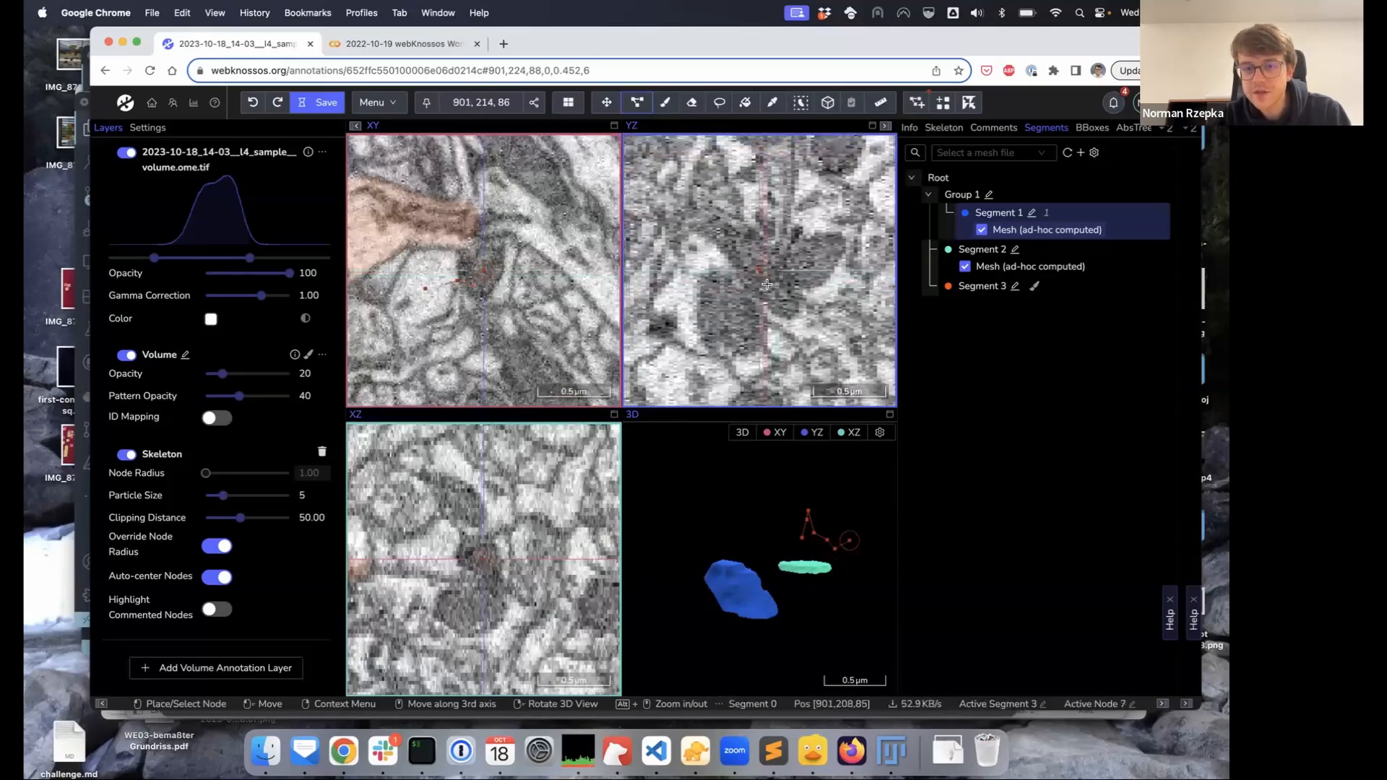
Extend the skeleton trace to 14 nodes, ending at the volume edge
left_click(736, 253)
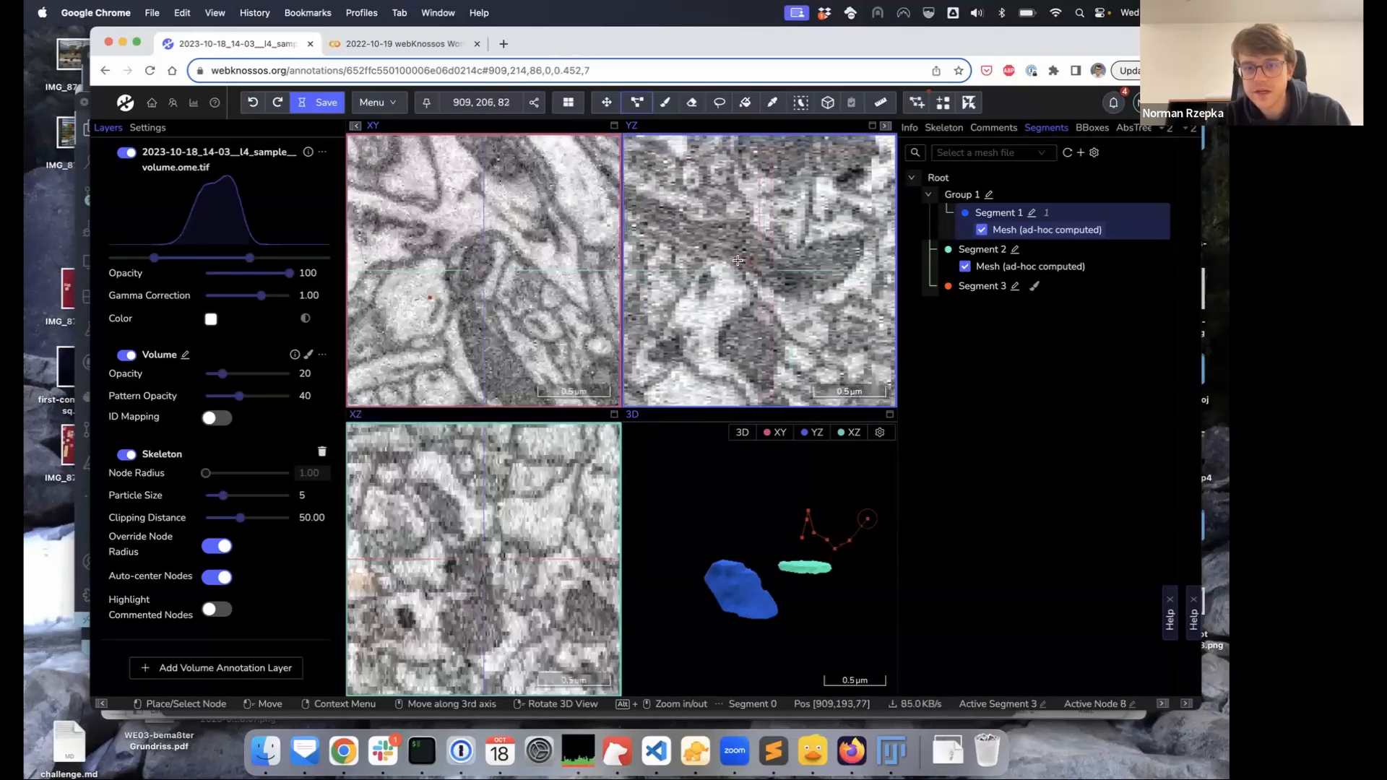
scroll(706, 244, "up", 4)
scroll(695, 232, "up", 4)
left_click(695, 232)
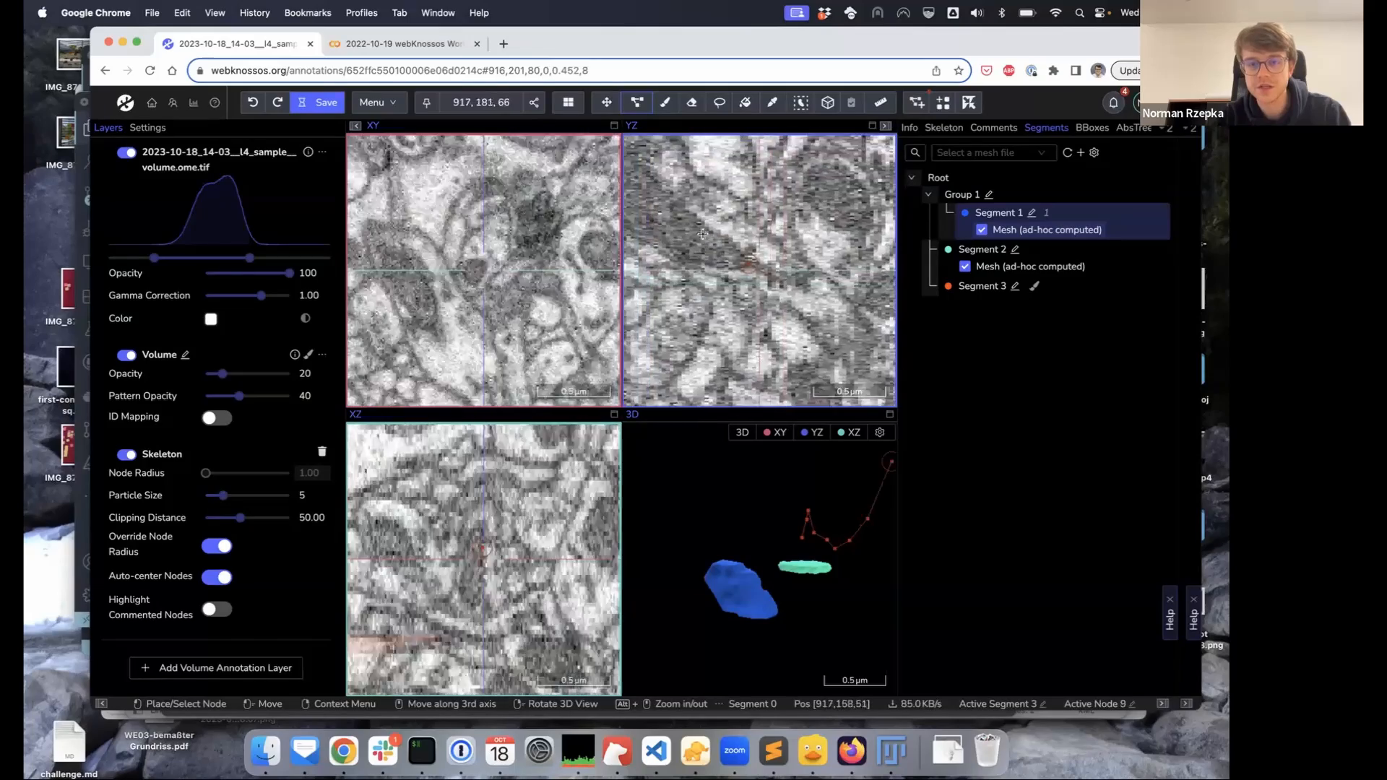
left_click(713, 231)
scroll(720, 232, "up", 3)
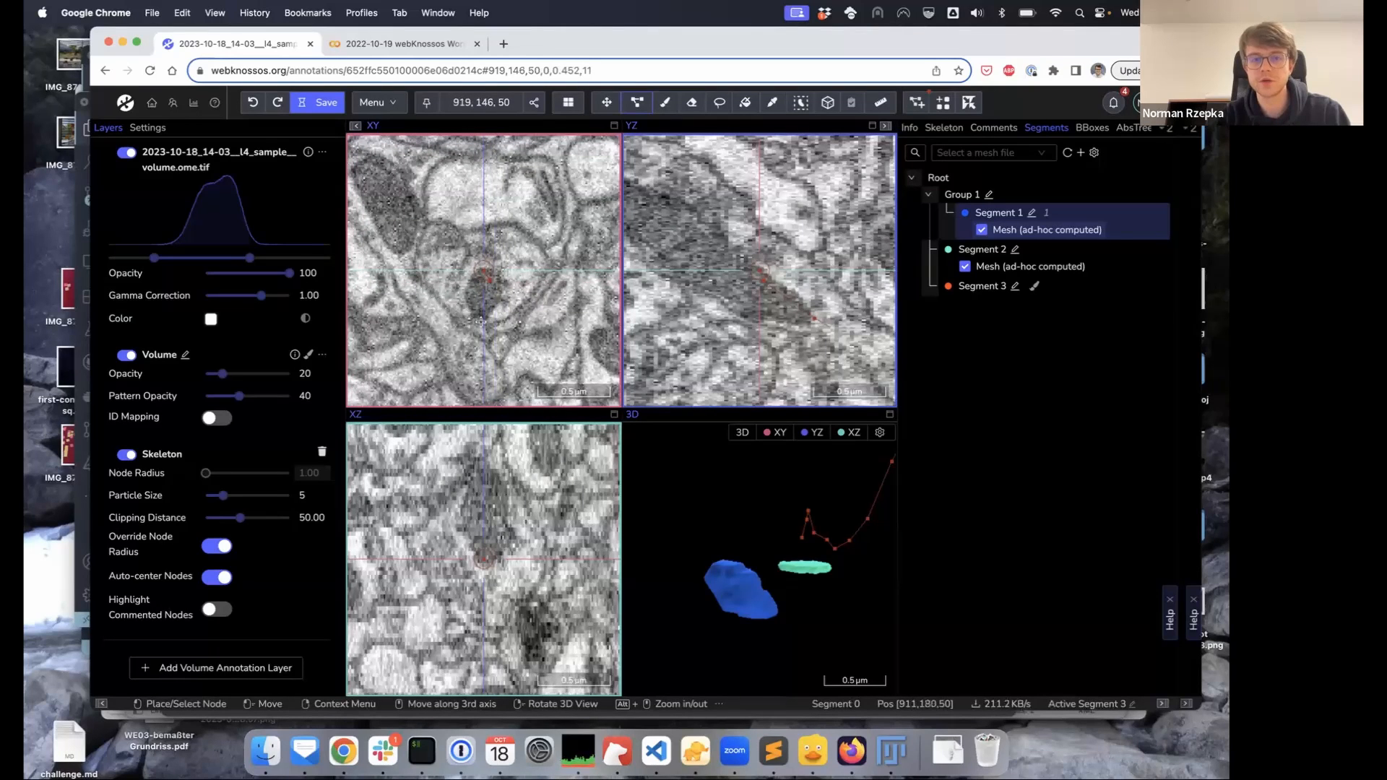
scroll(480, 268, "down", 4)
scroll(480, 269, "down", 9)
left_click(456, 219)
scroll(486, 257, "down", 5)
scroll(485, 256, "down", 16)
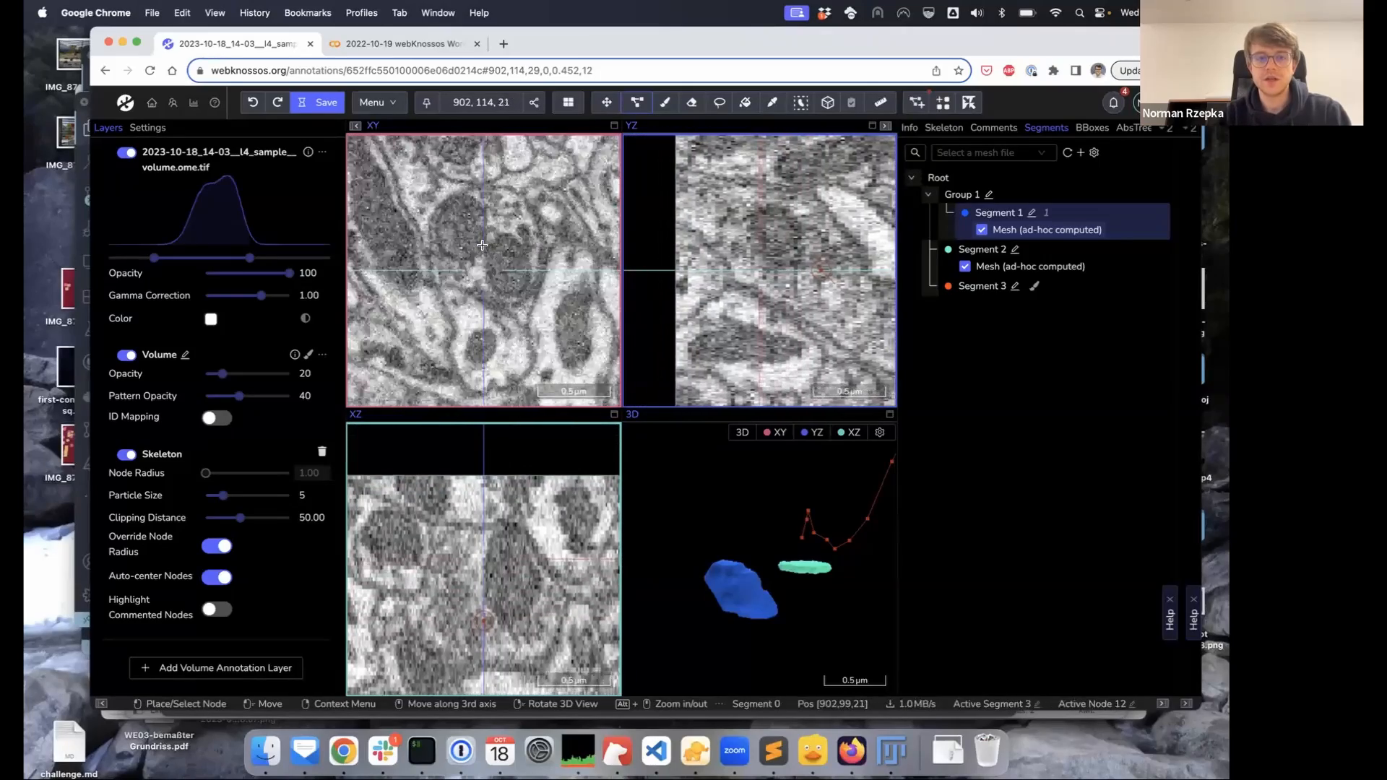
left_click(484, 247)
scroll(483, 253, "down", 2)
scroll(483, 251, "down", 13)
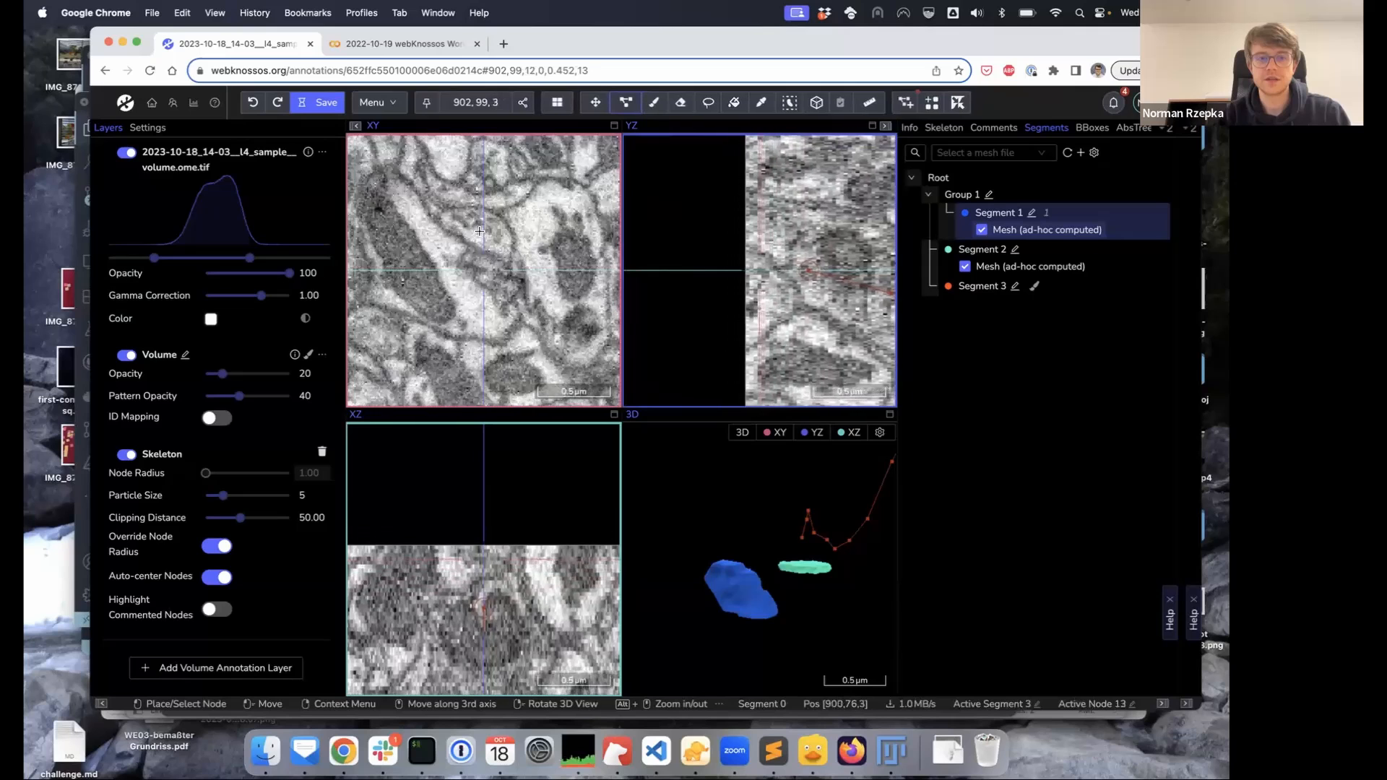
left_click(479, 223)
scroll(480, 235, "down", 2)
scroll(479, 247, "down", 3)
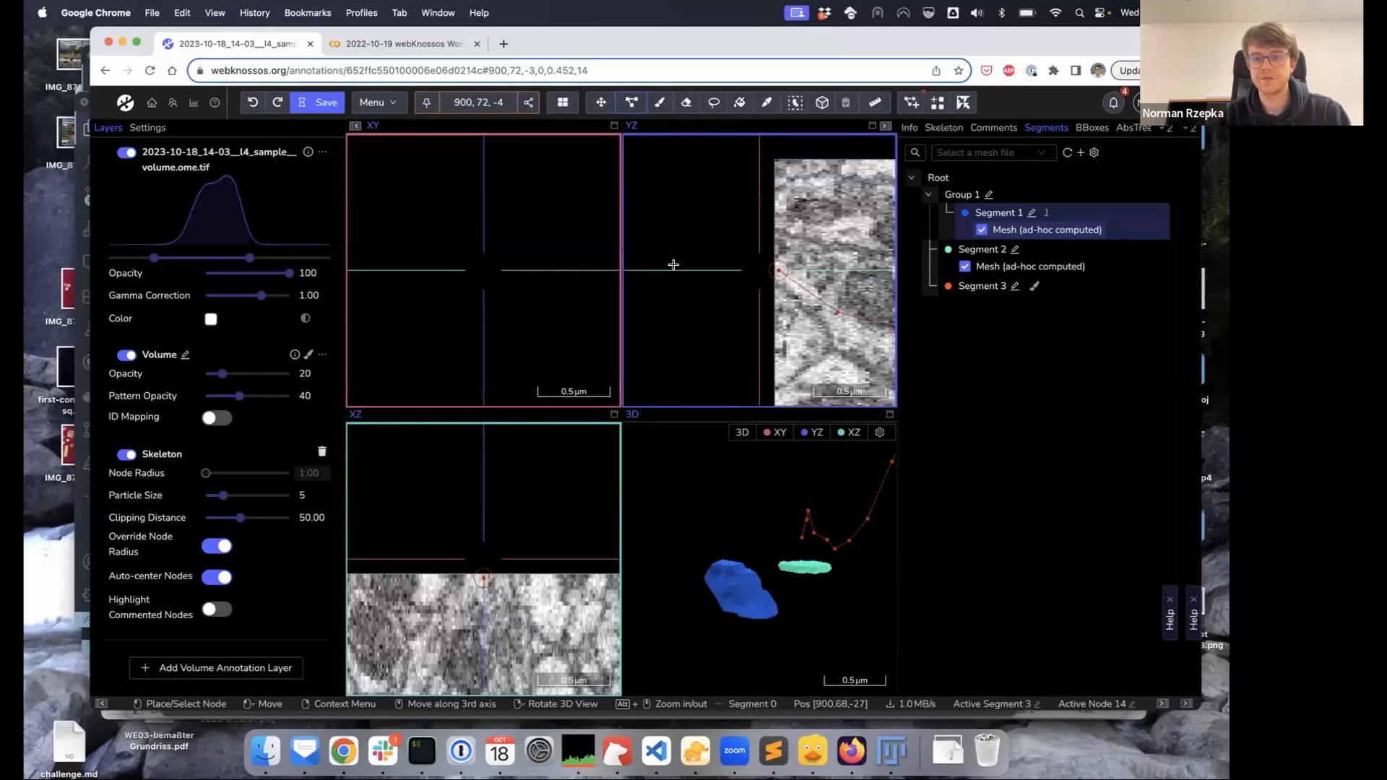
Rotate the 3D view to show the whole skeleton and list the skeleton trees
left_click_drag(861, 531, 791, 591)
scroll(789, 585, "down", 2)
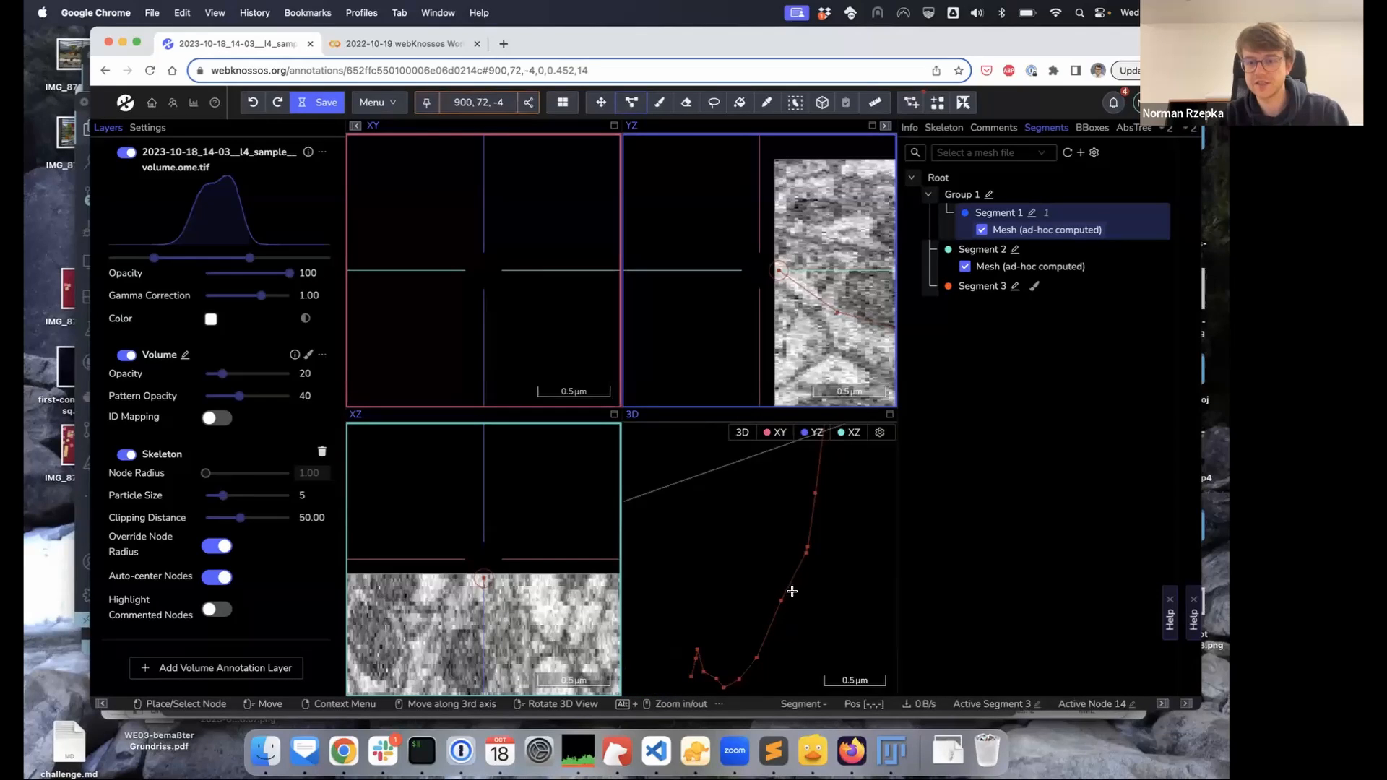
scroll(786, 582, "down", 3)
scroll(786, 582, "down", 2)
scroll(786, 581, "up", 3)
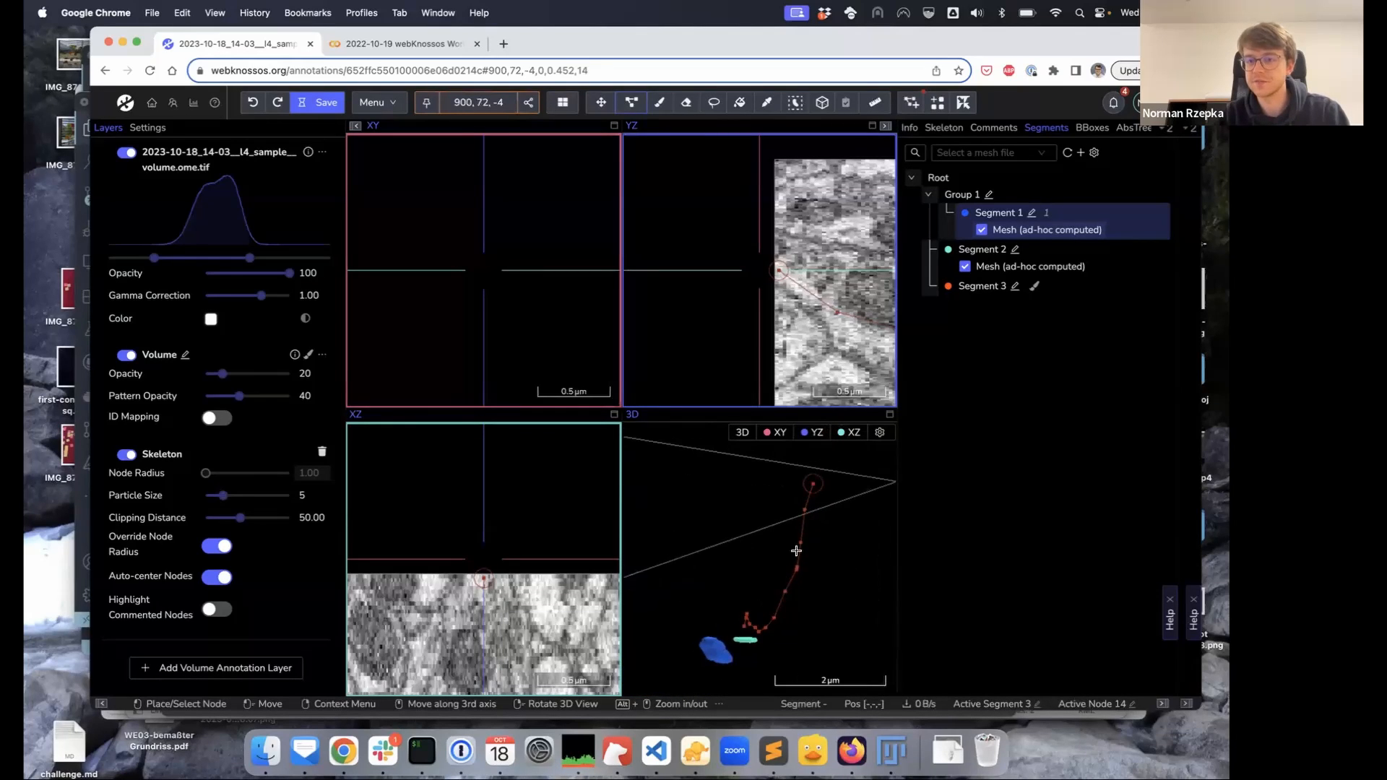
left_click(944, 128)
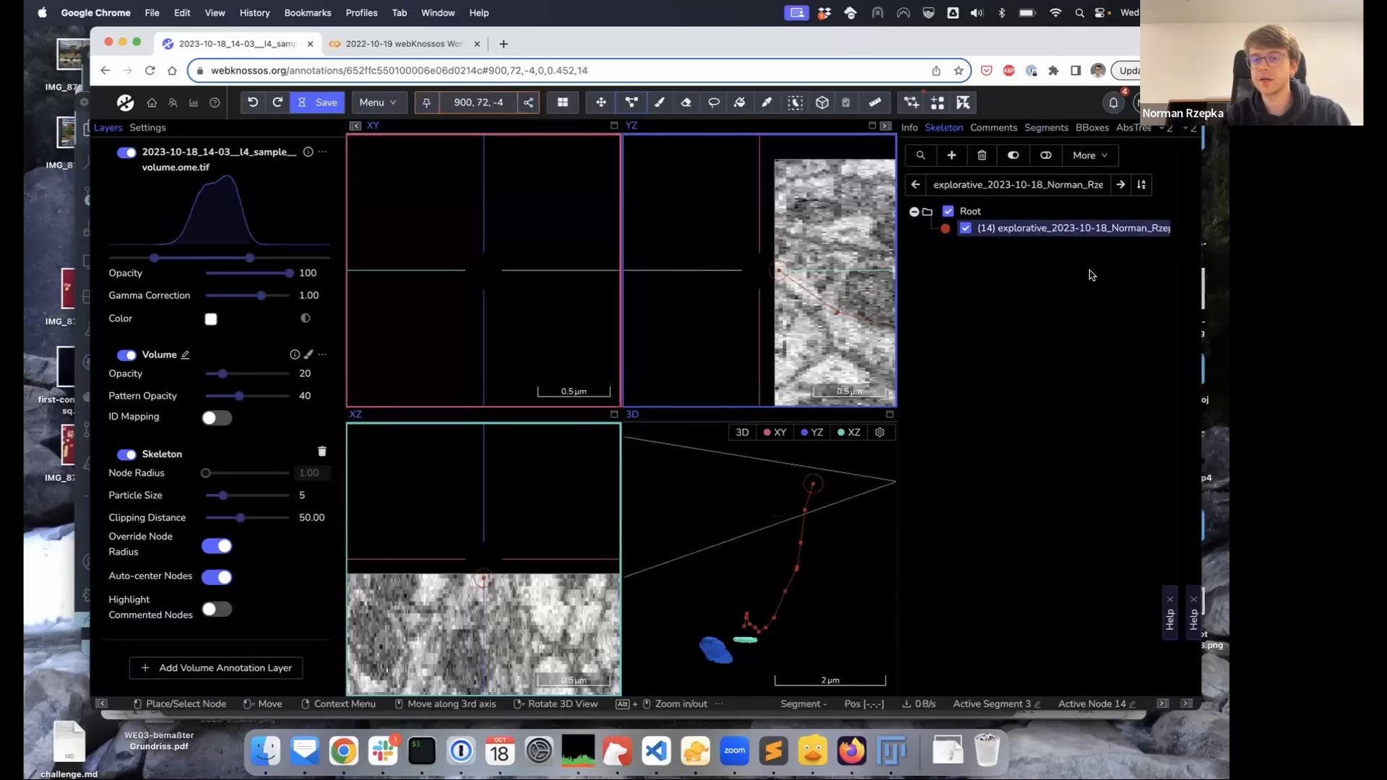
Measure the skeleton tree's total length, 3.8 µm, from its context menu
right_click(1005, 231)
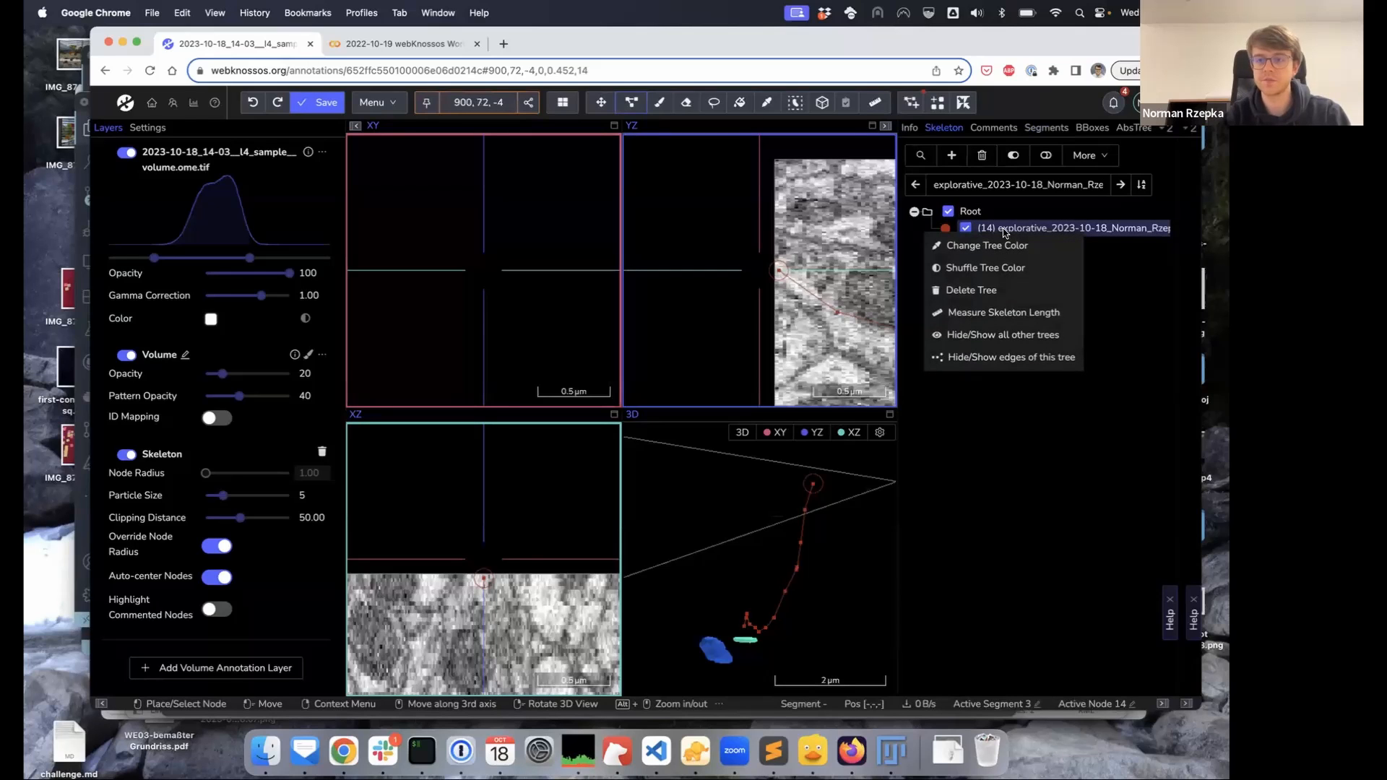
left_click(1111, 303)
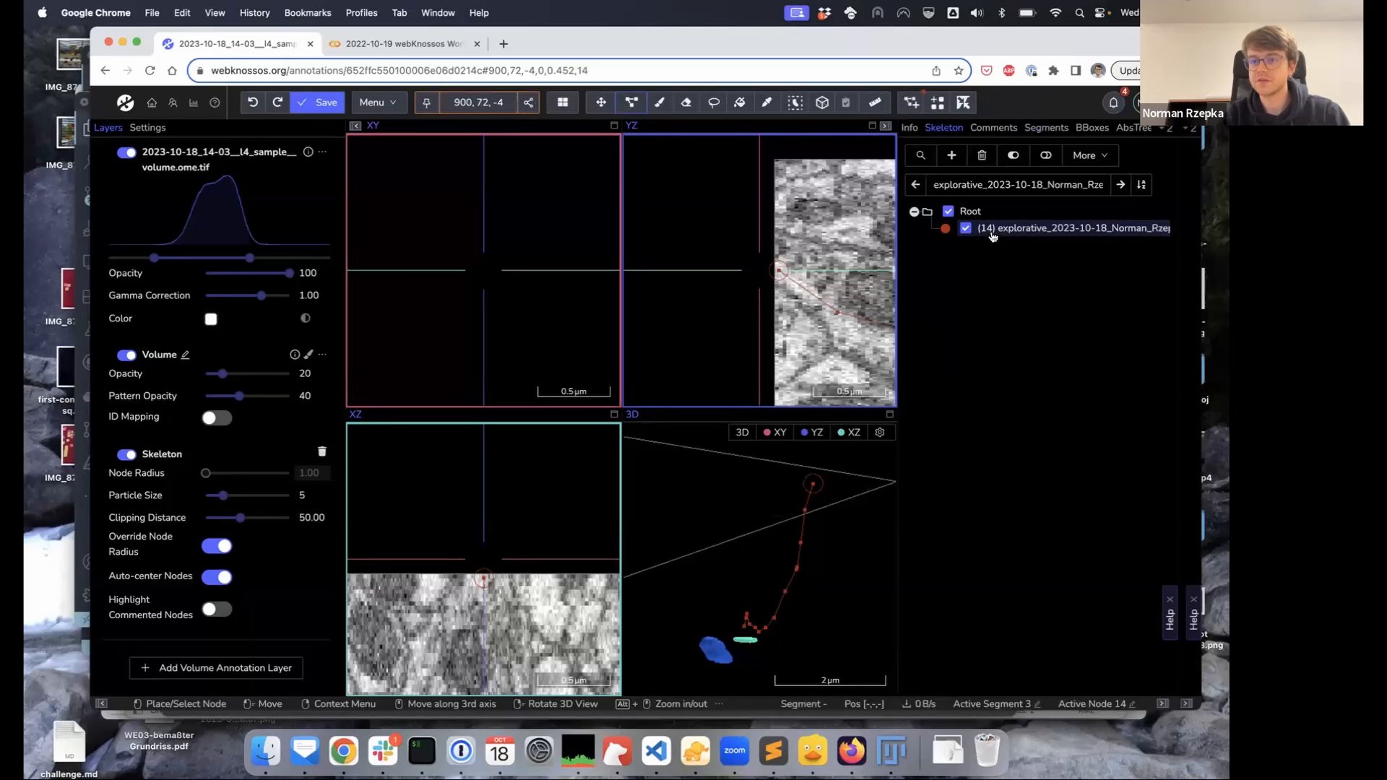
right_click(986, 230)
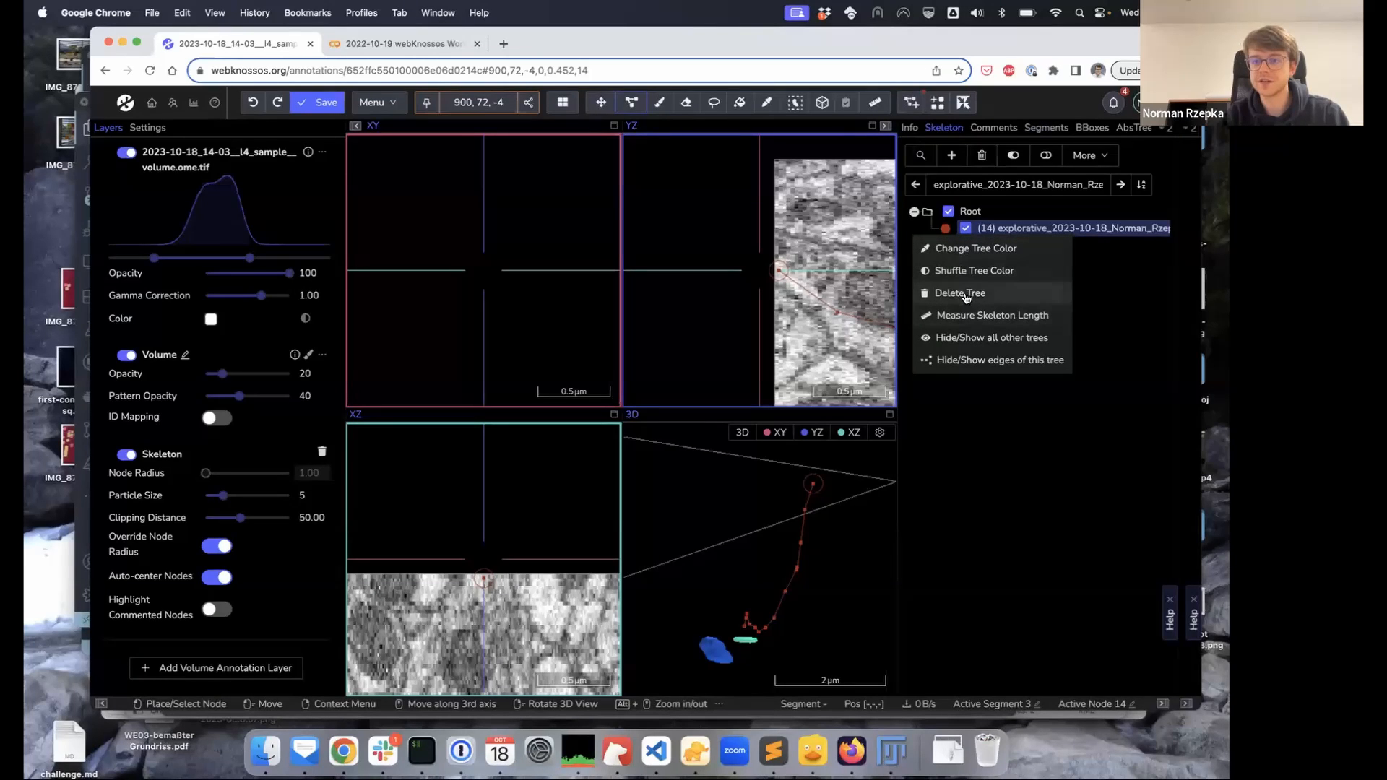
left_click(983, 317)
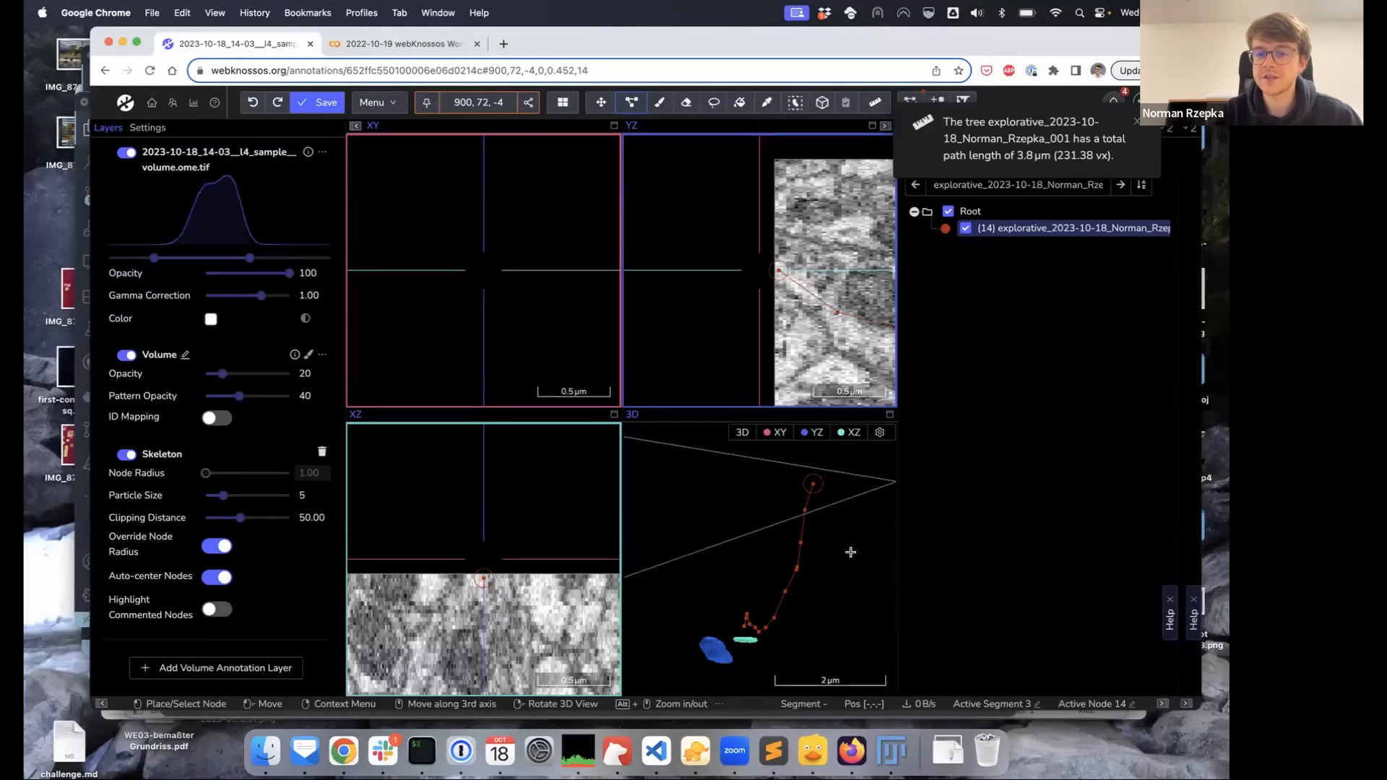
Check several nodes' distances to the active node via their 3D-view context menus
right_click(811, 484)
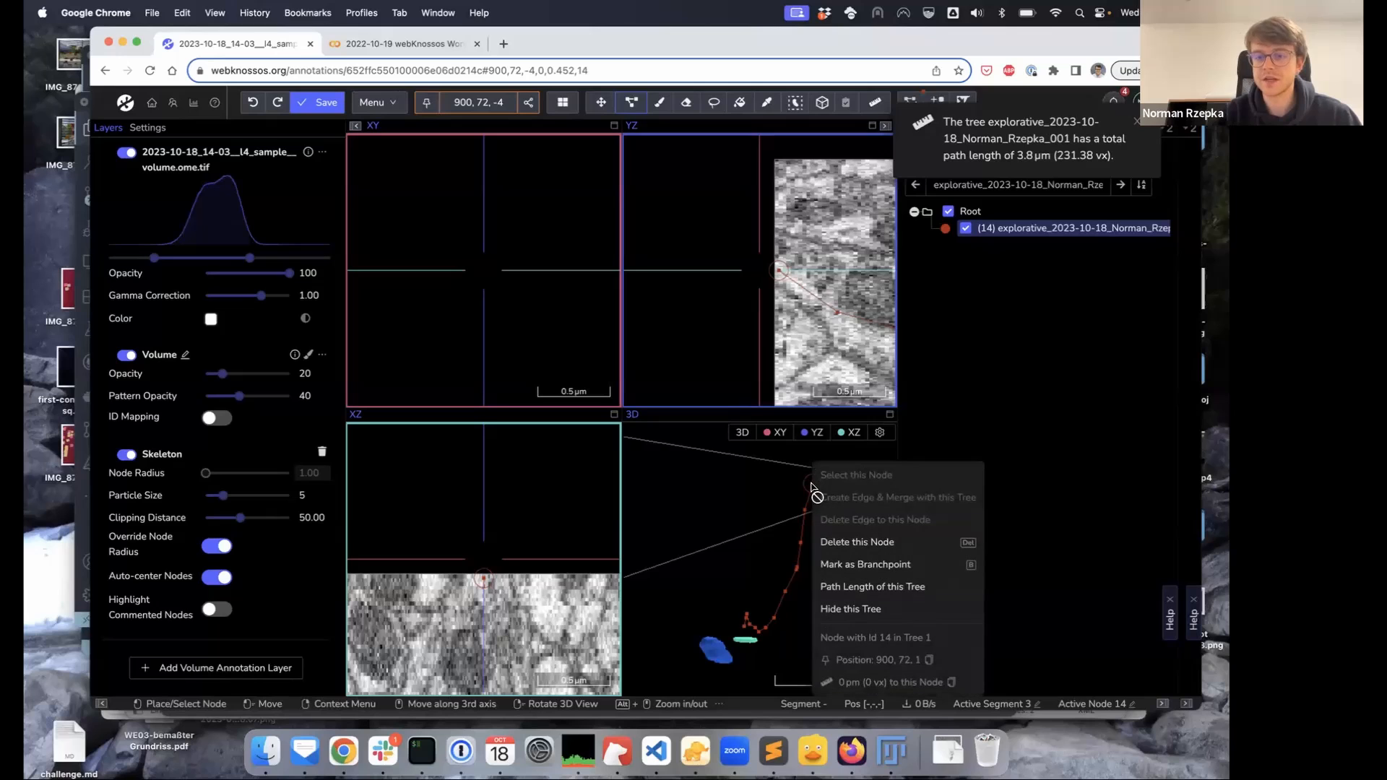
left_click(1008, 561)
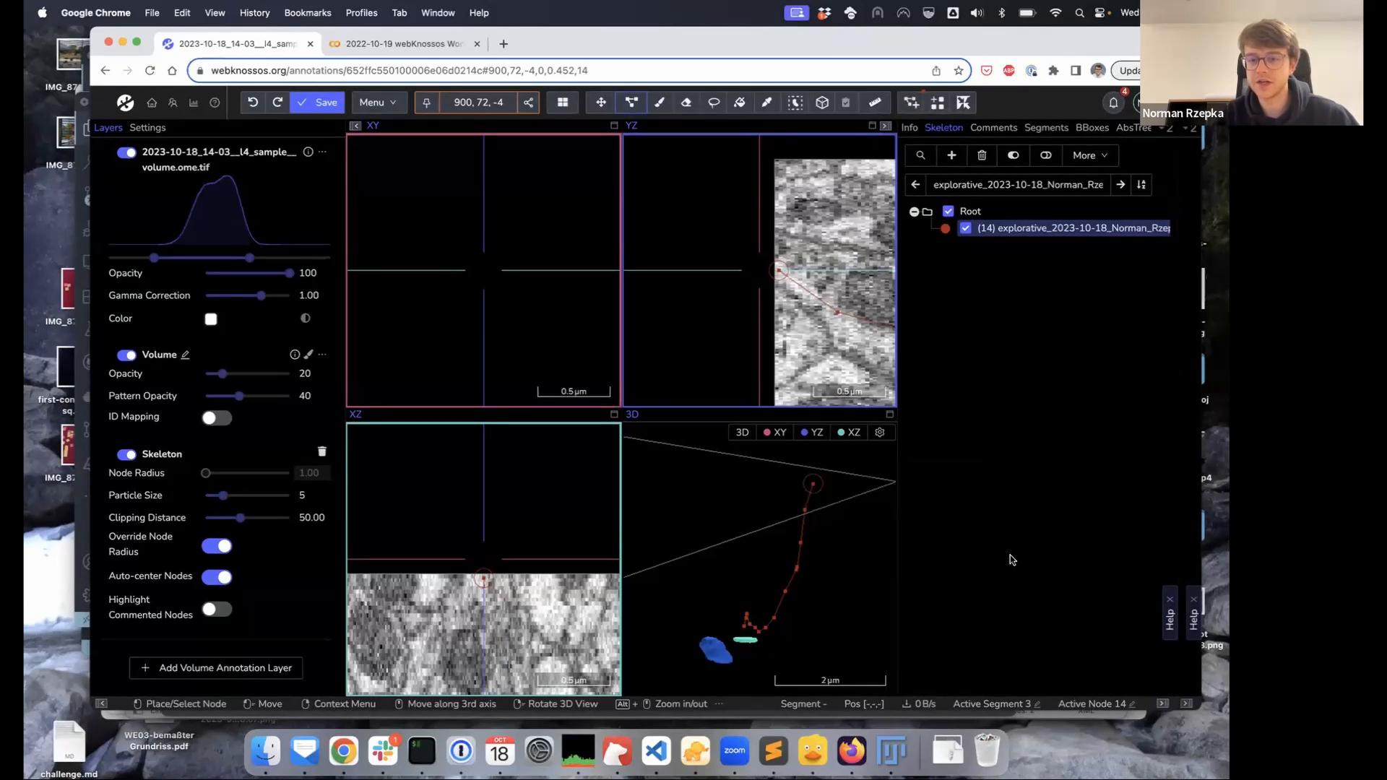
right_click(811, 484)
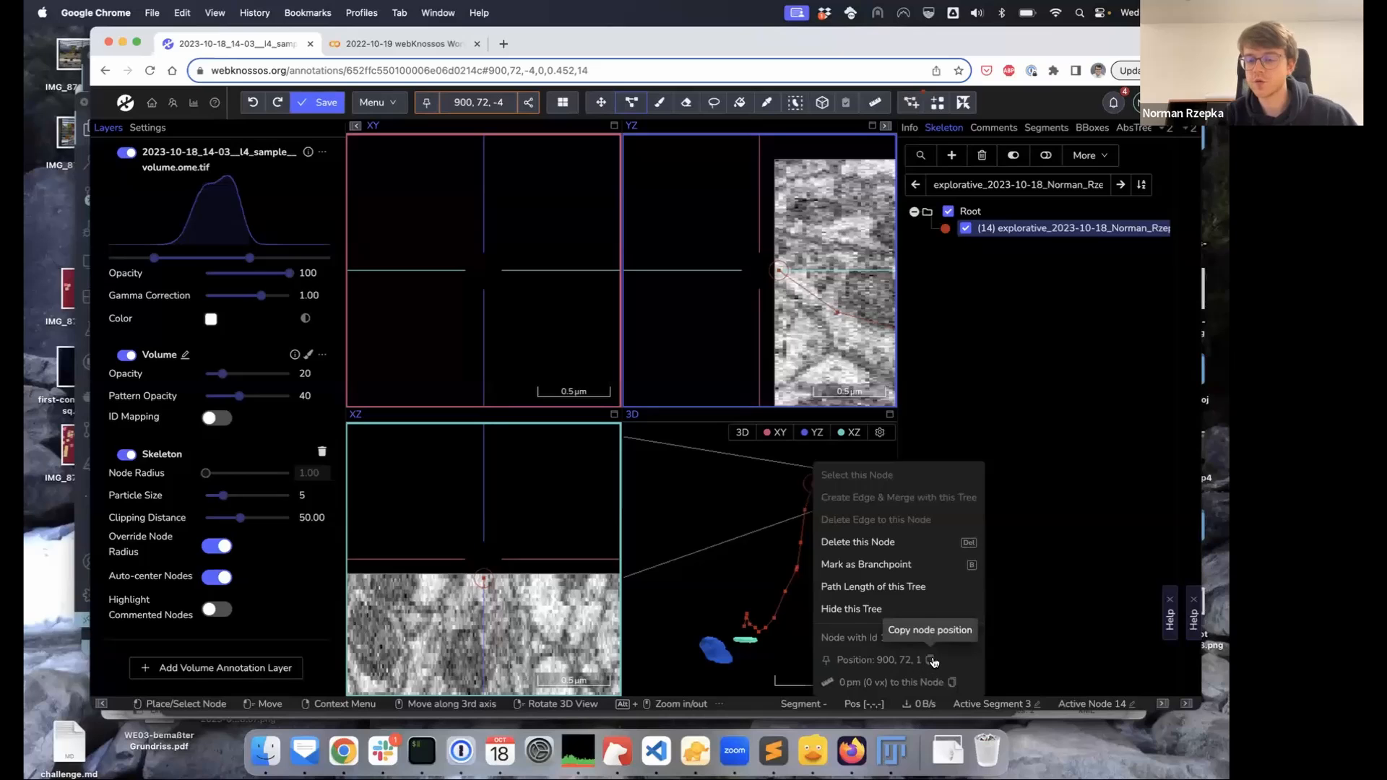
left_click(1058, 616)
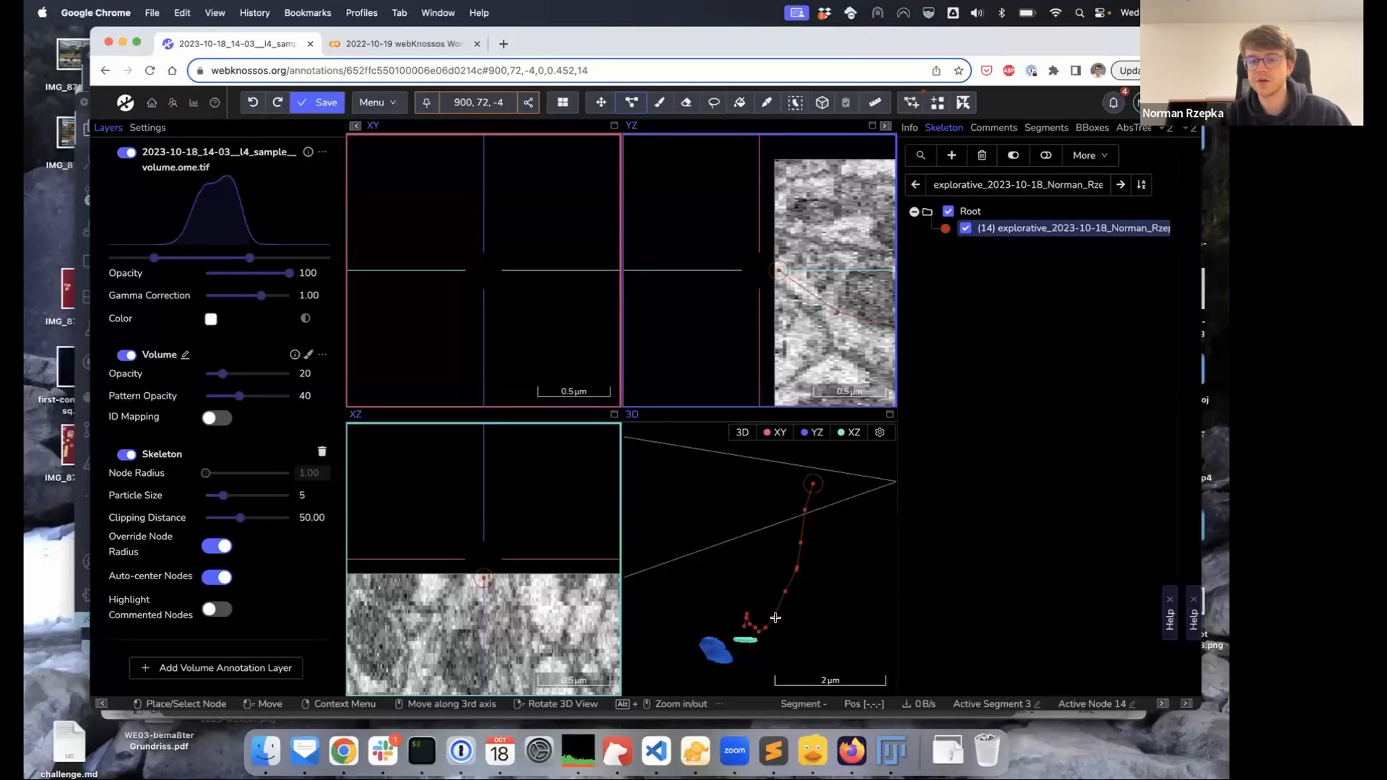
right_click(773, 619)
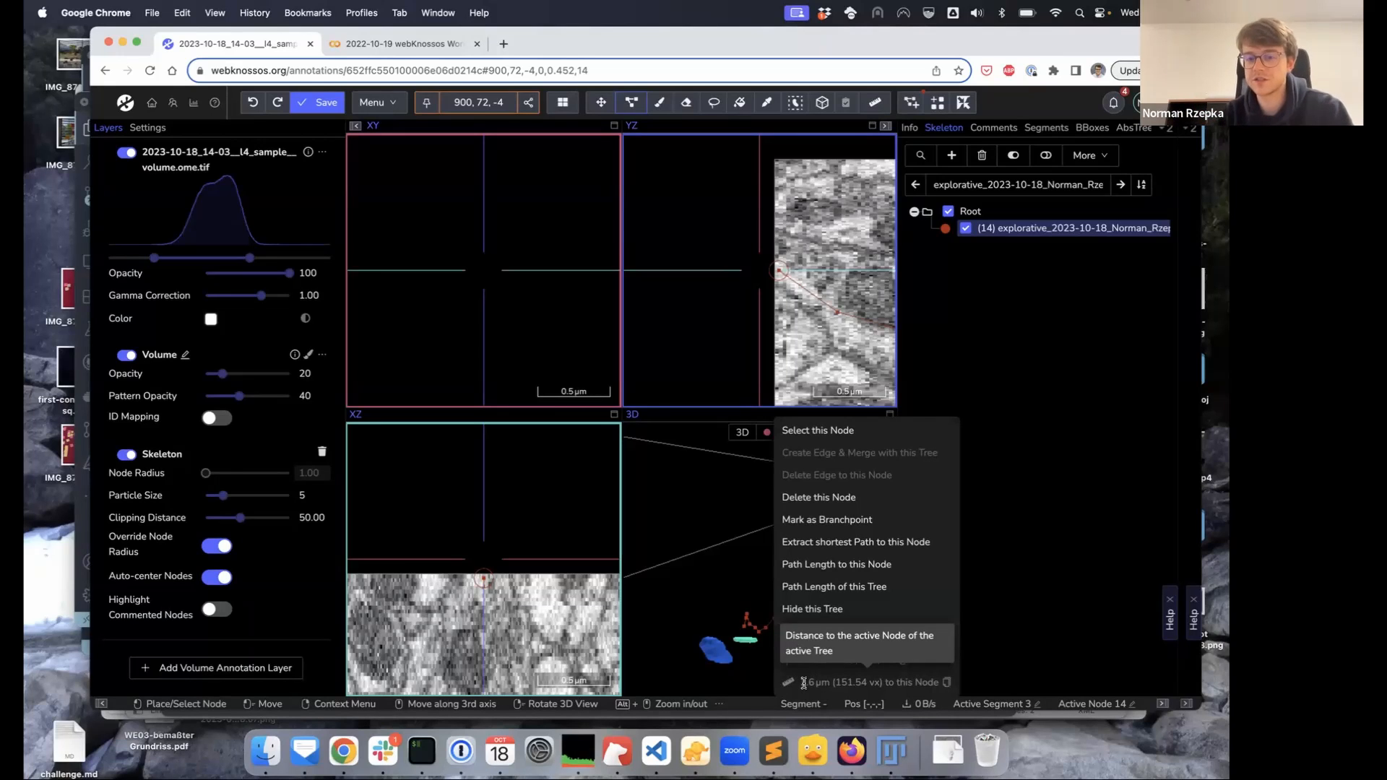
left_click(975, 596)
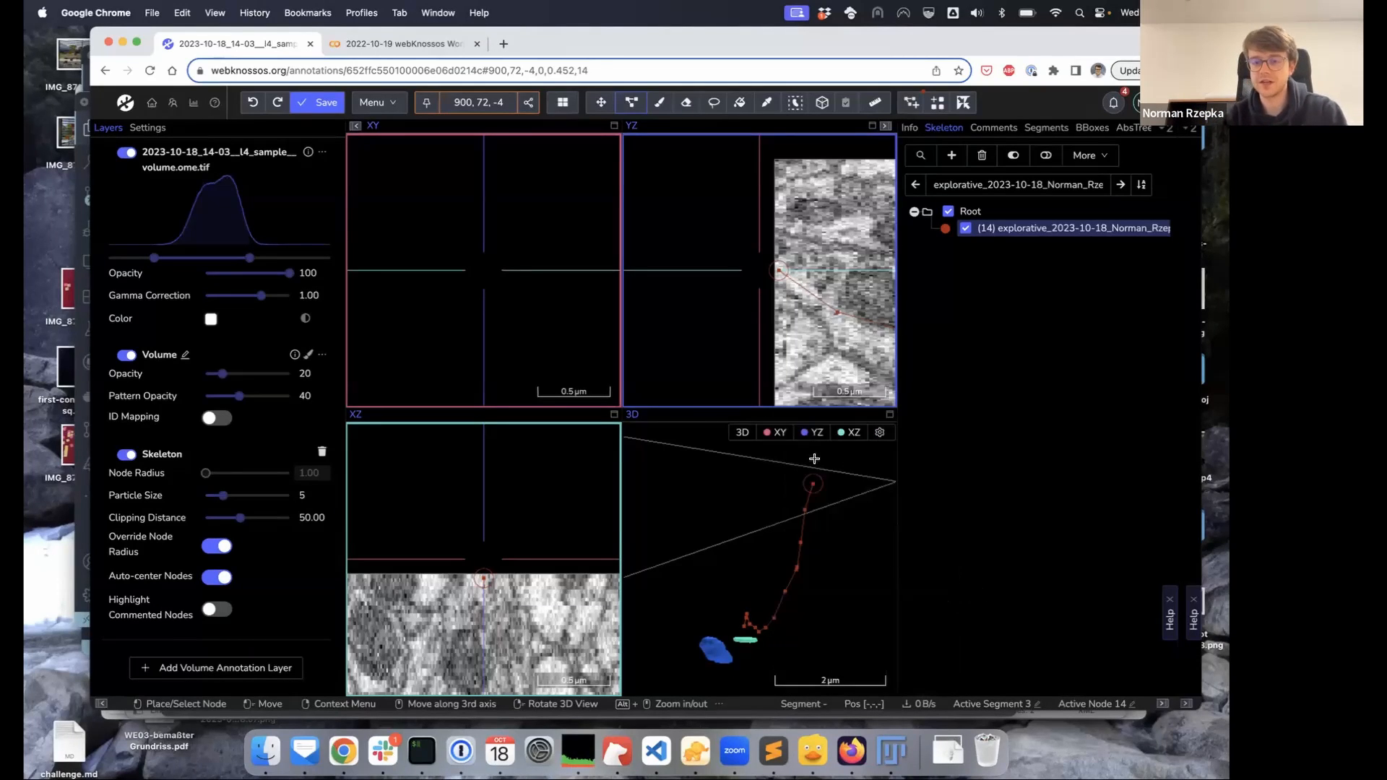
right_click(774, 616)
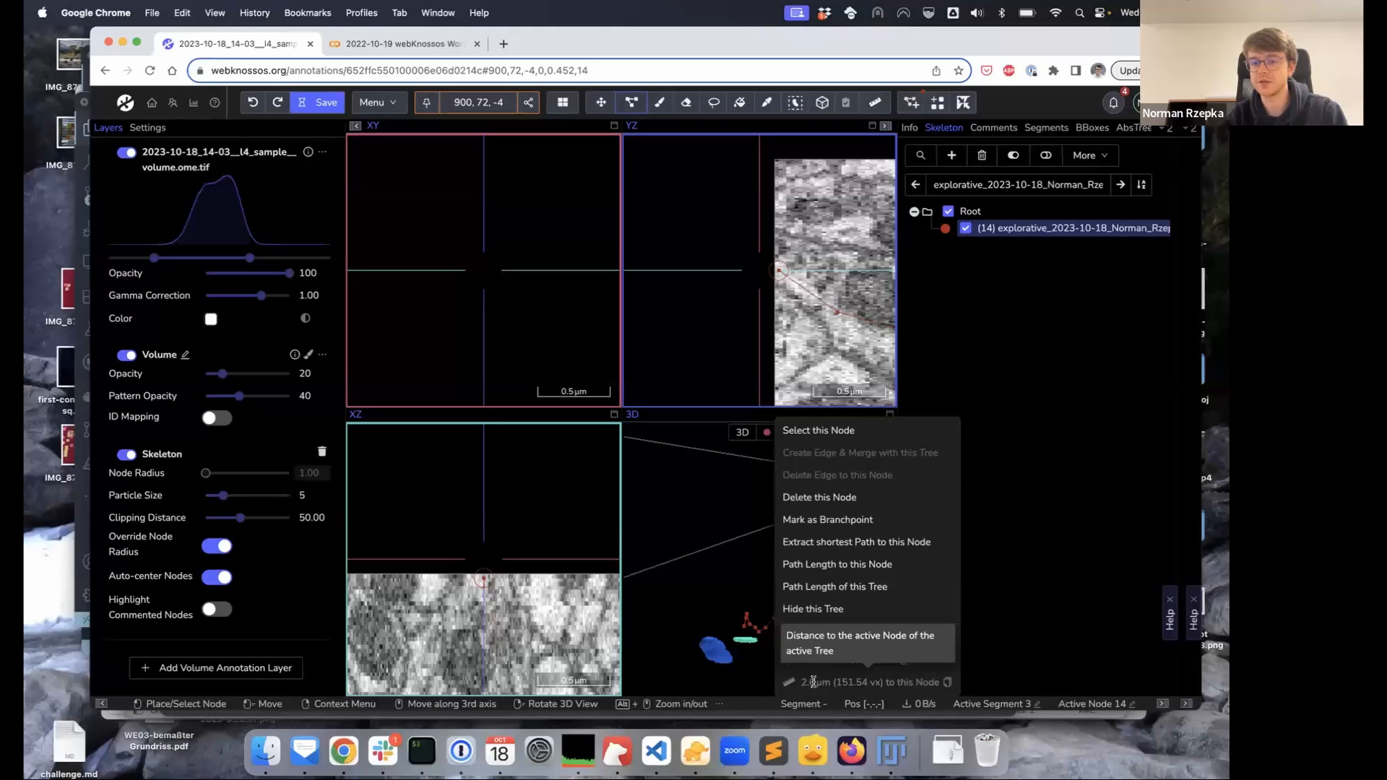
left_click(999, 416)
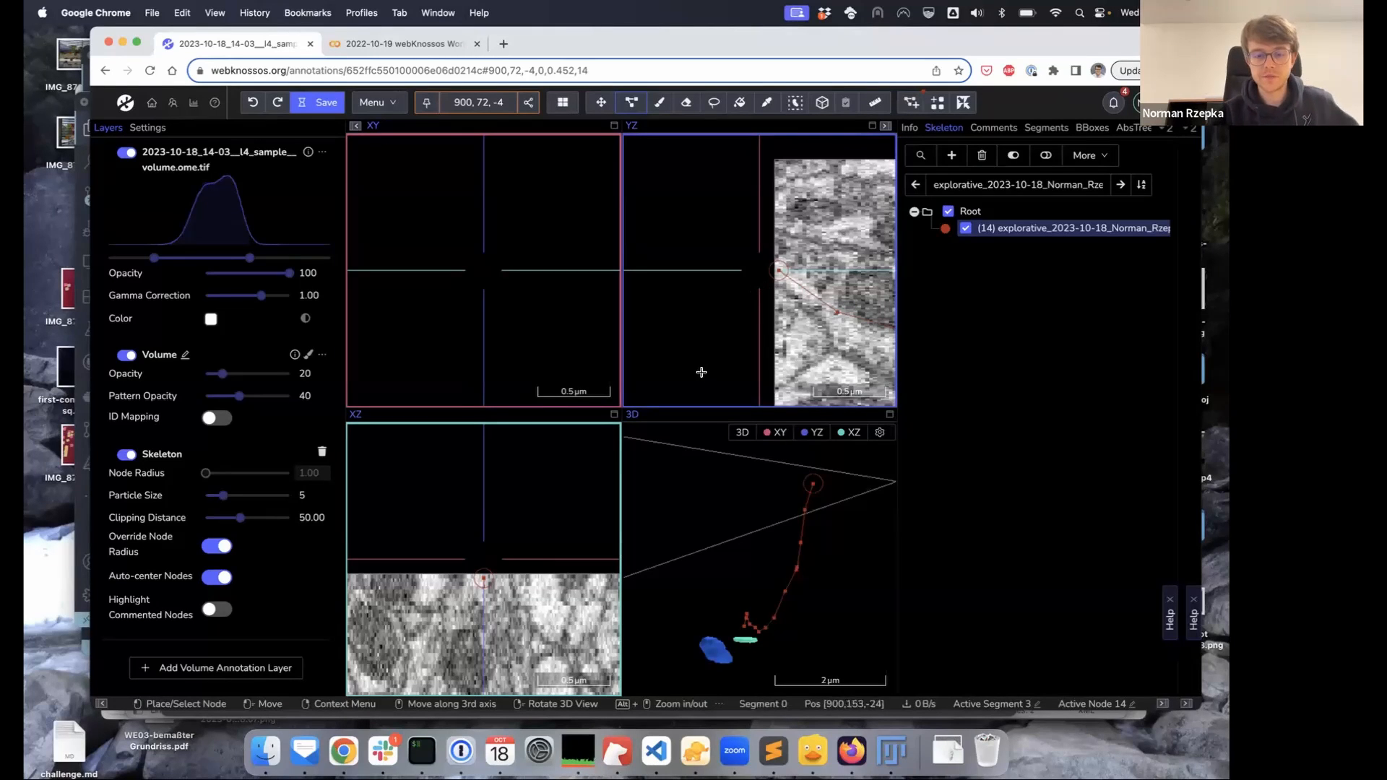
Activate node 9 and branch three new nodes off it in XY, reaching 17 nodes
left_click_drag(514, 579, 508, 482, "alt")
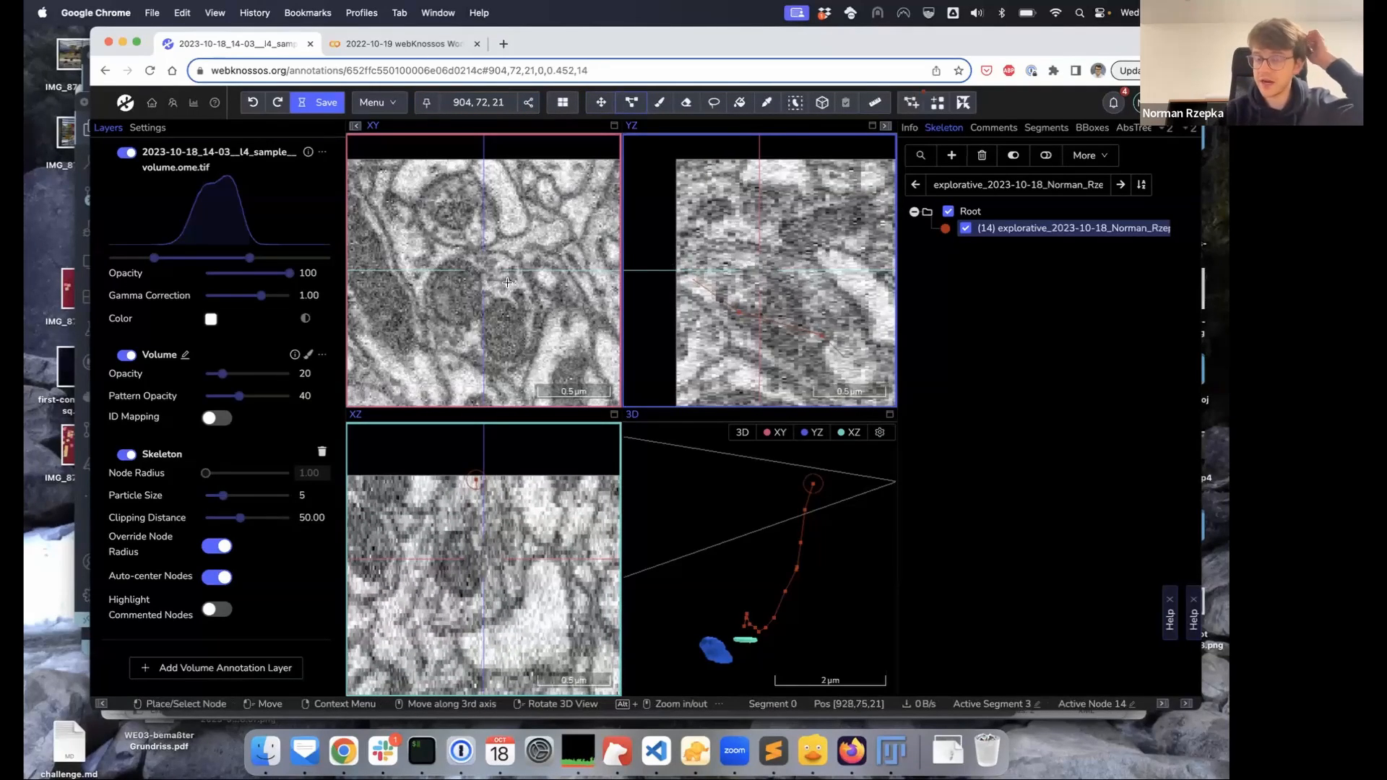
left_click(786, 590)
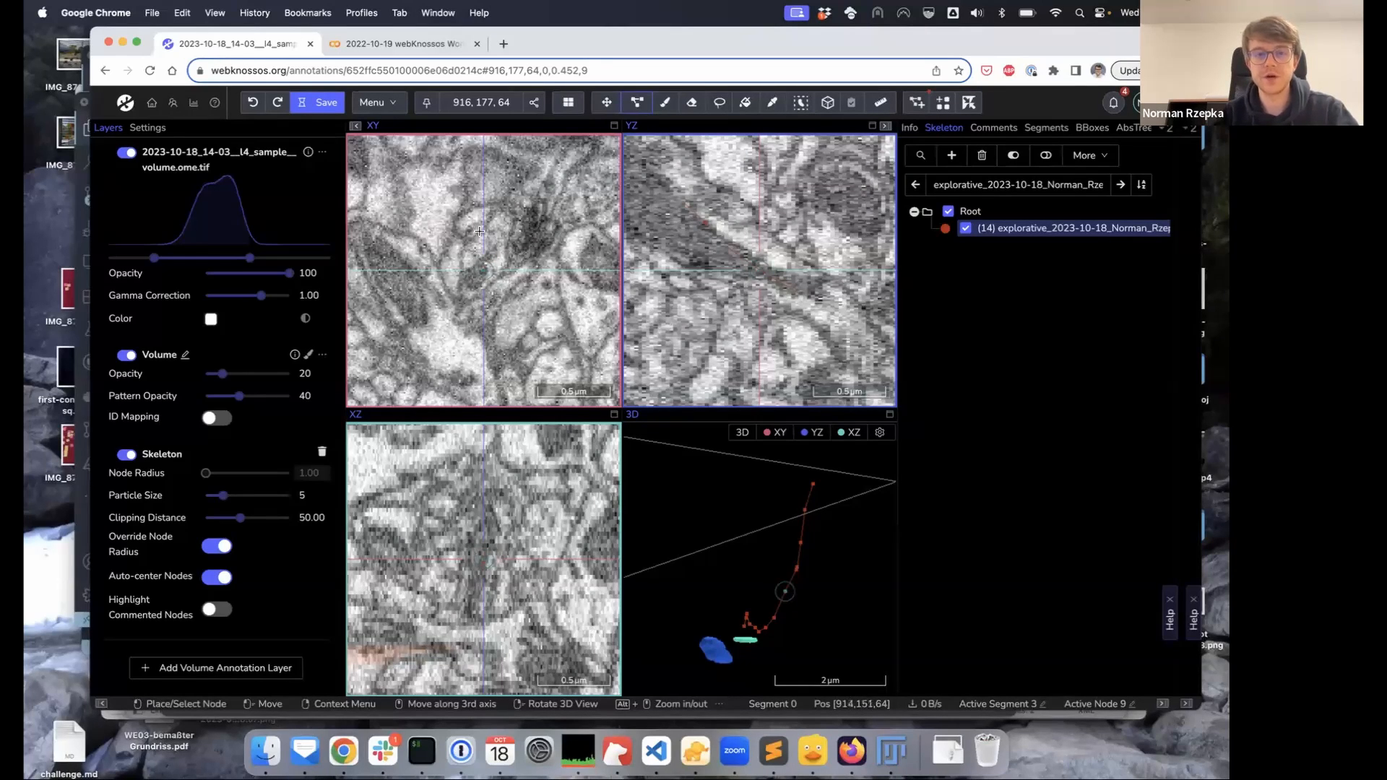
left_click(481, 229)
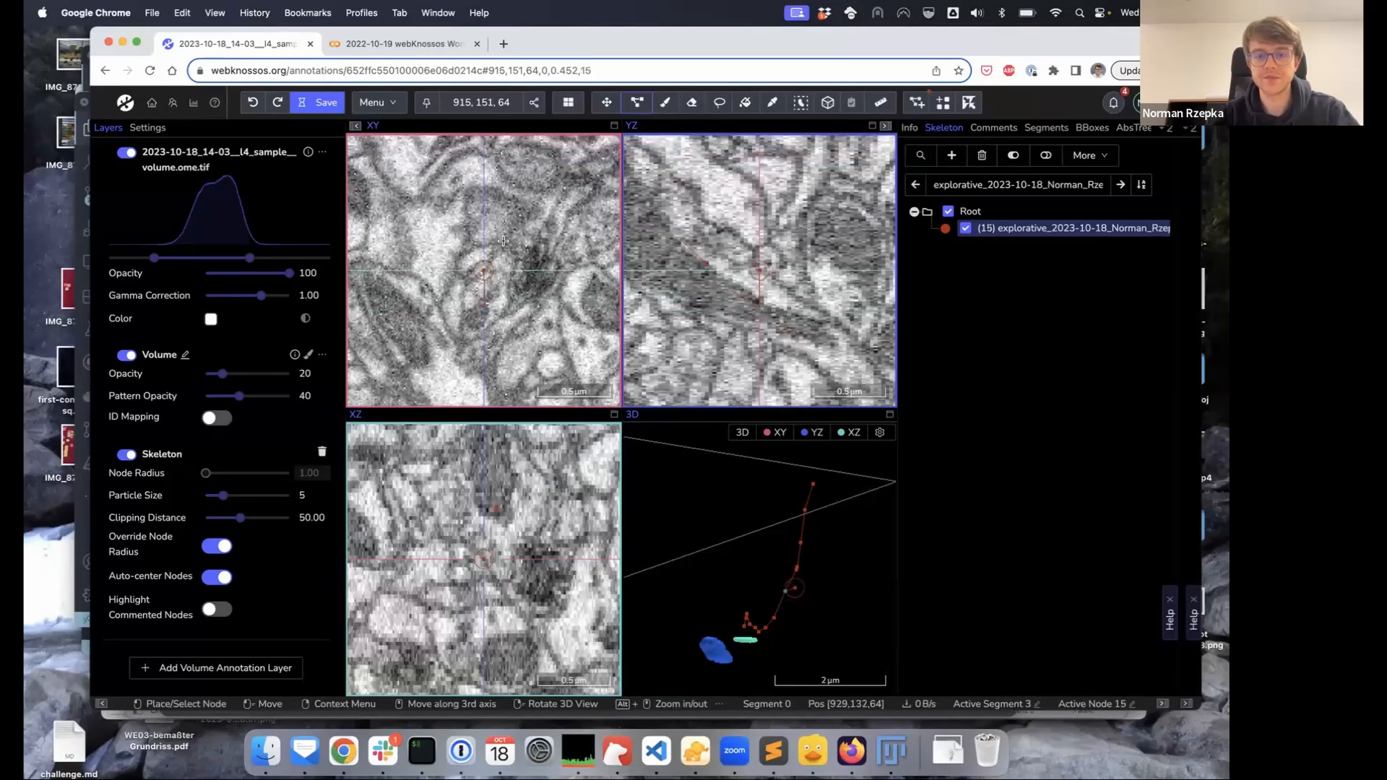
scroll(491, 263, "up", 2)
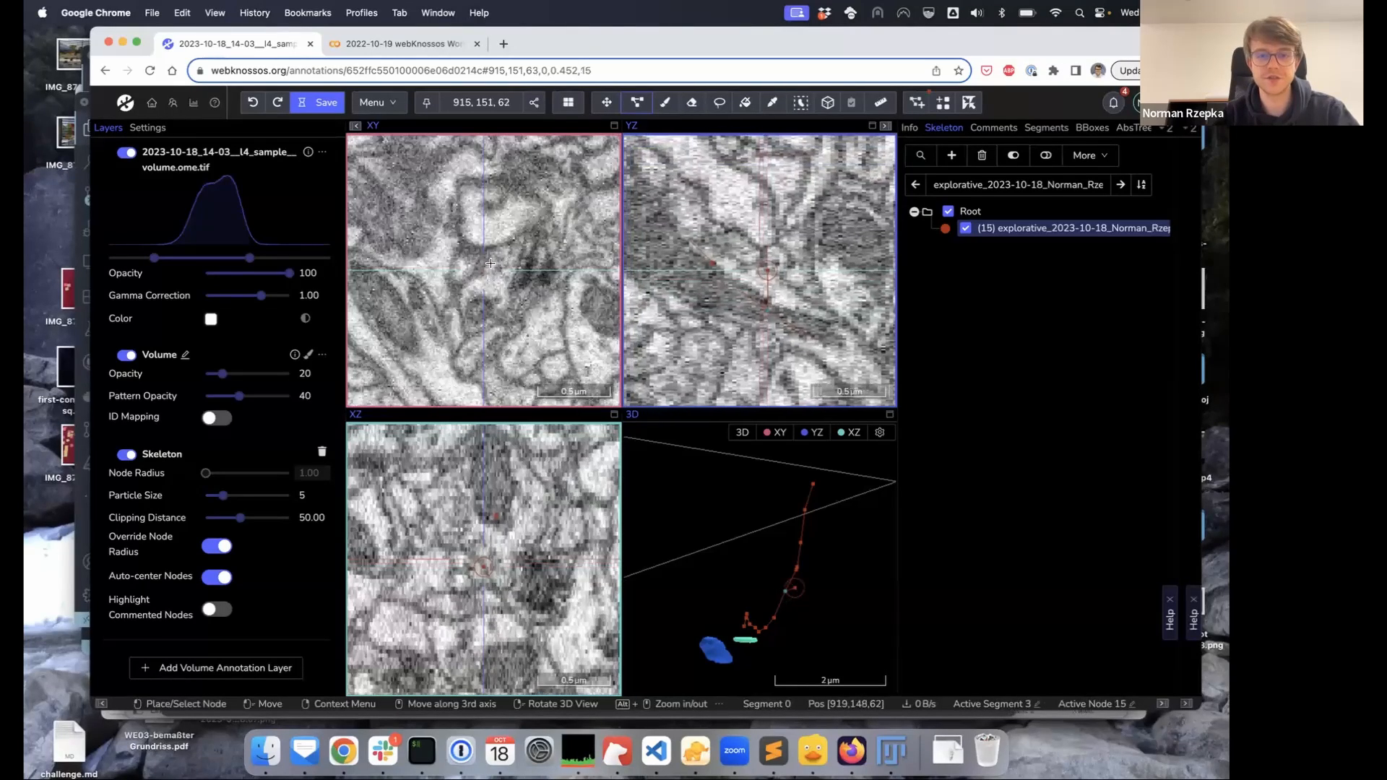
scroll(501, 258, "up", 1)
left_click(502, 259)
scroll(480, 260, "up", 1)
left_click(479, 259)
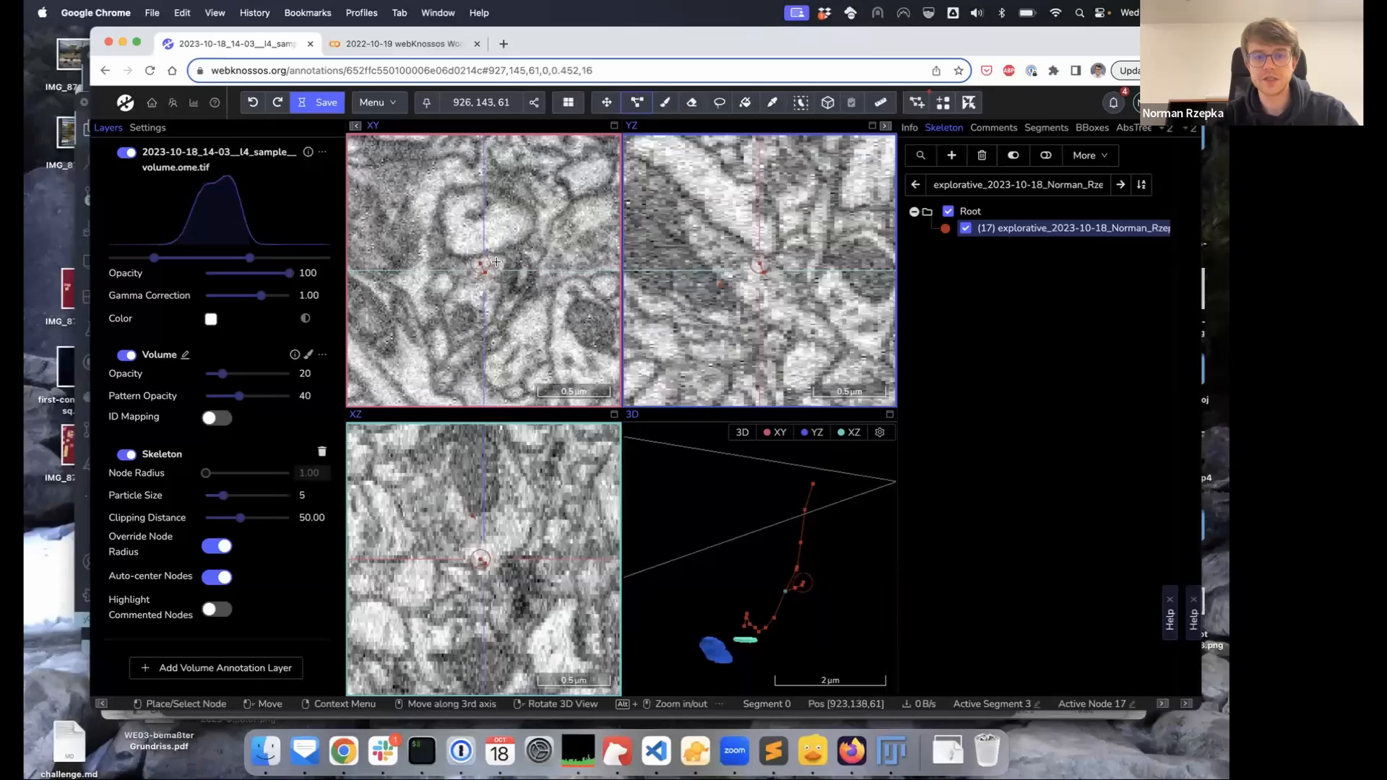
scroll(803, 585, "up", 3)
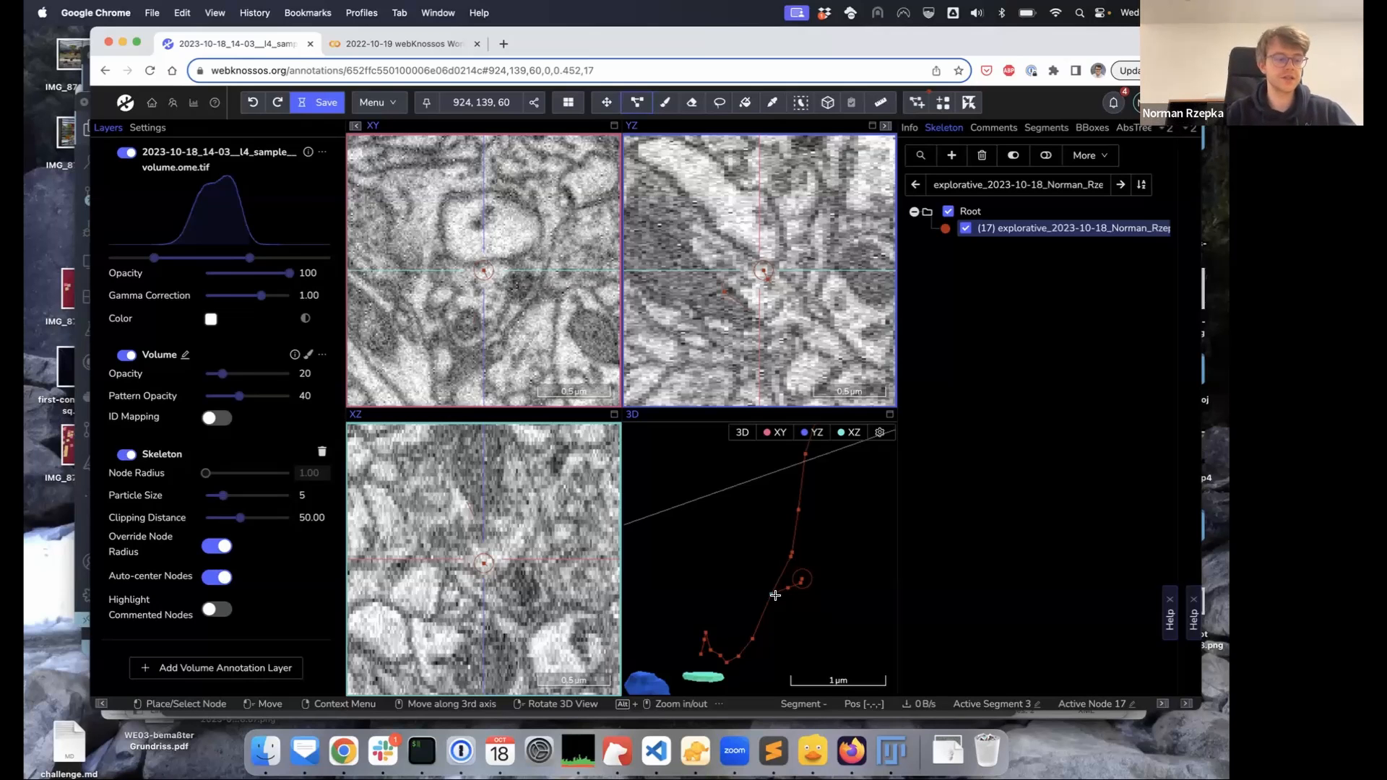
left_click(775, 595)
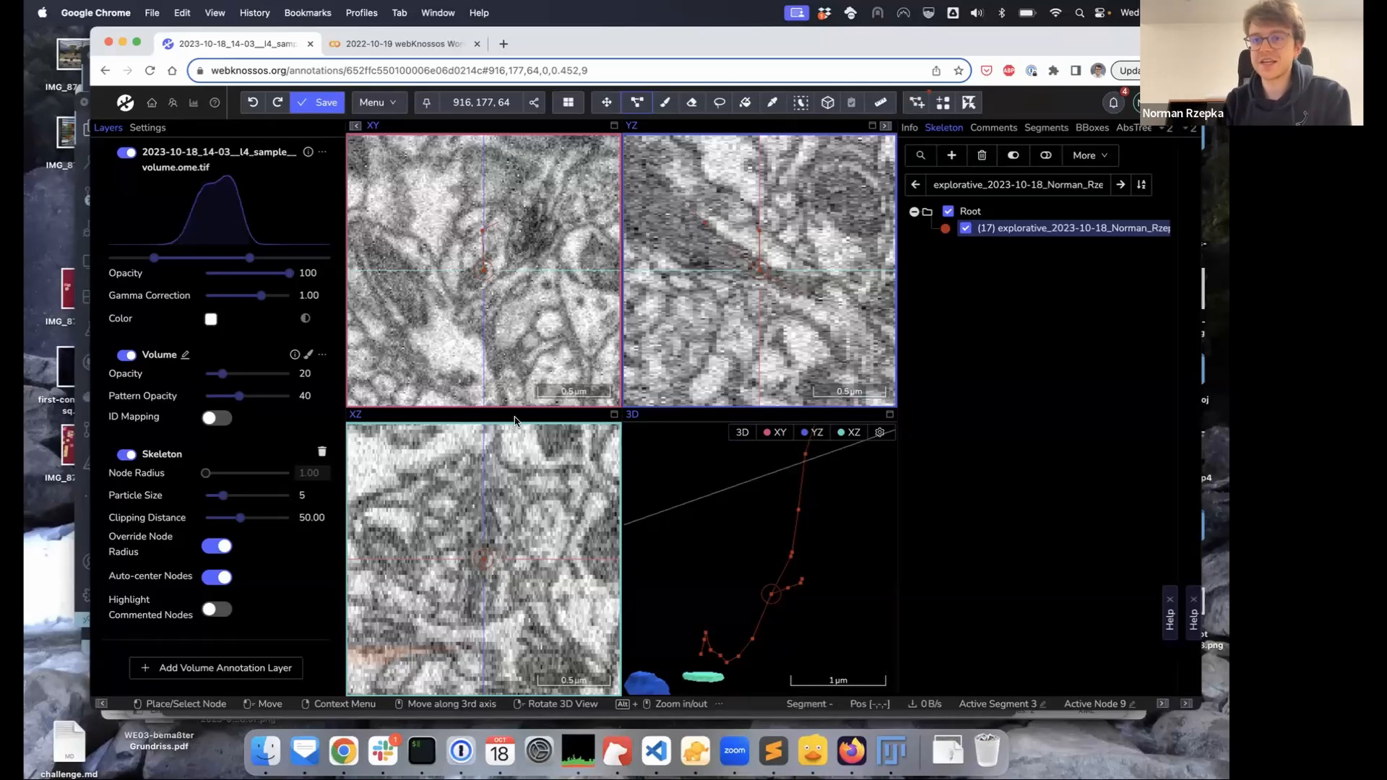
Set skeleton Particle Size to 5.5 and lower Clipping Distance from 293.7 to about 30.83
mouse_move(227, 503)
mouse_move(232, 502)
left_mouse_down()
mouse_move(249, 502)
mouse_move(228, 502)
left_mouse_up()
mouse_move(238, 526)
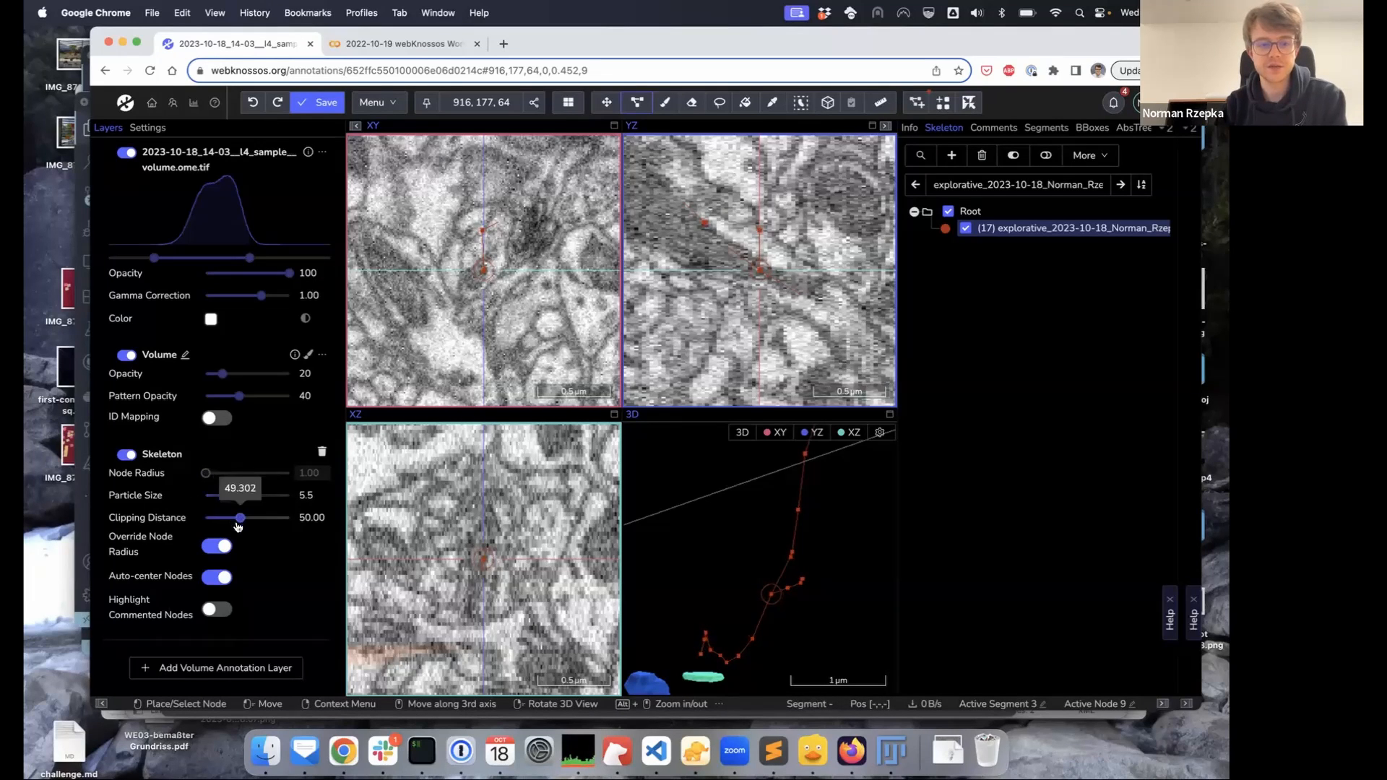
left_click_drag(238, 522, 254, 522)
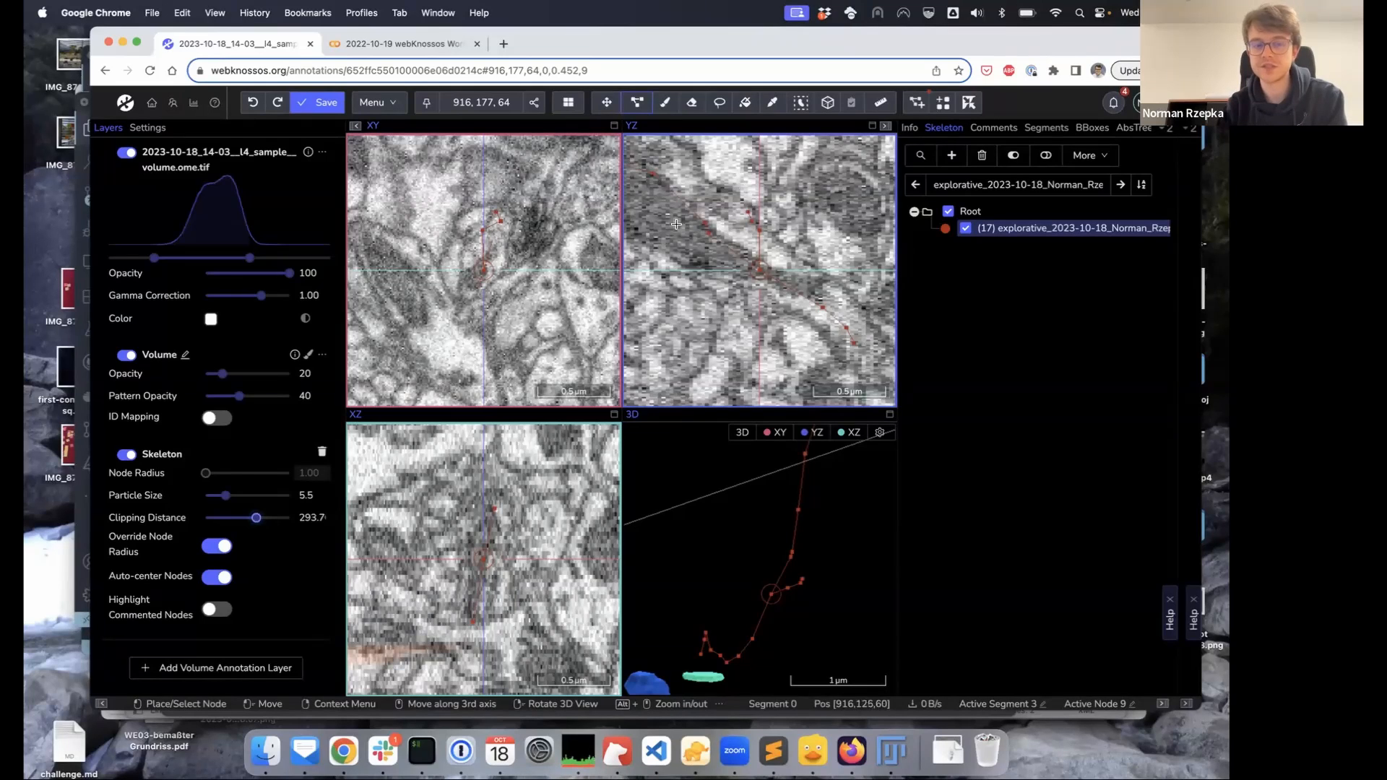
left_click_drag(257, 519, 236, 522)
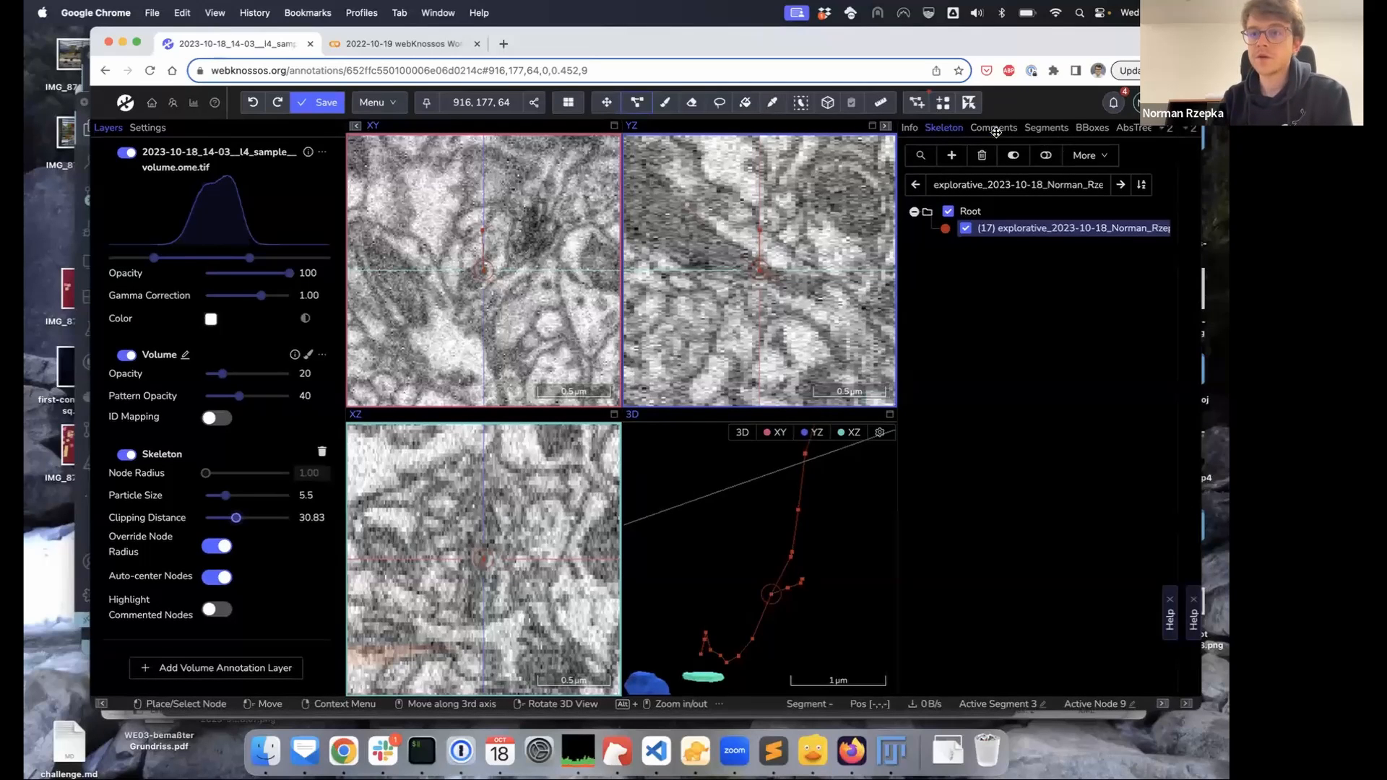
Add the comment 'Check out this node' to node 17, then jump to node 12 and back
left_click(1037, 231)
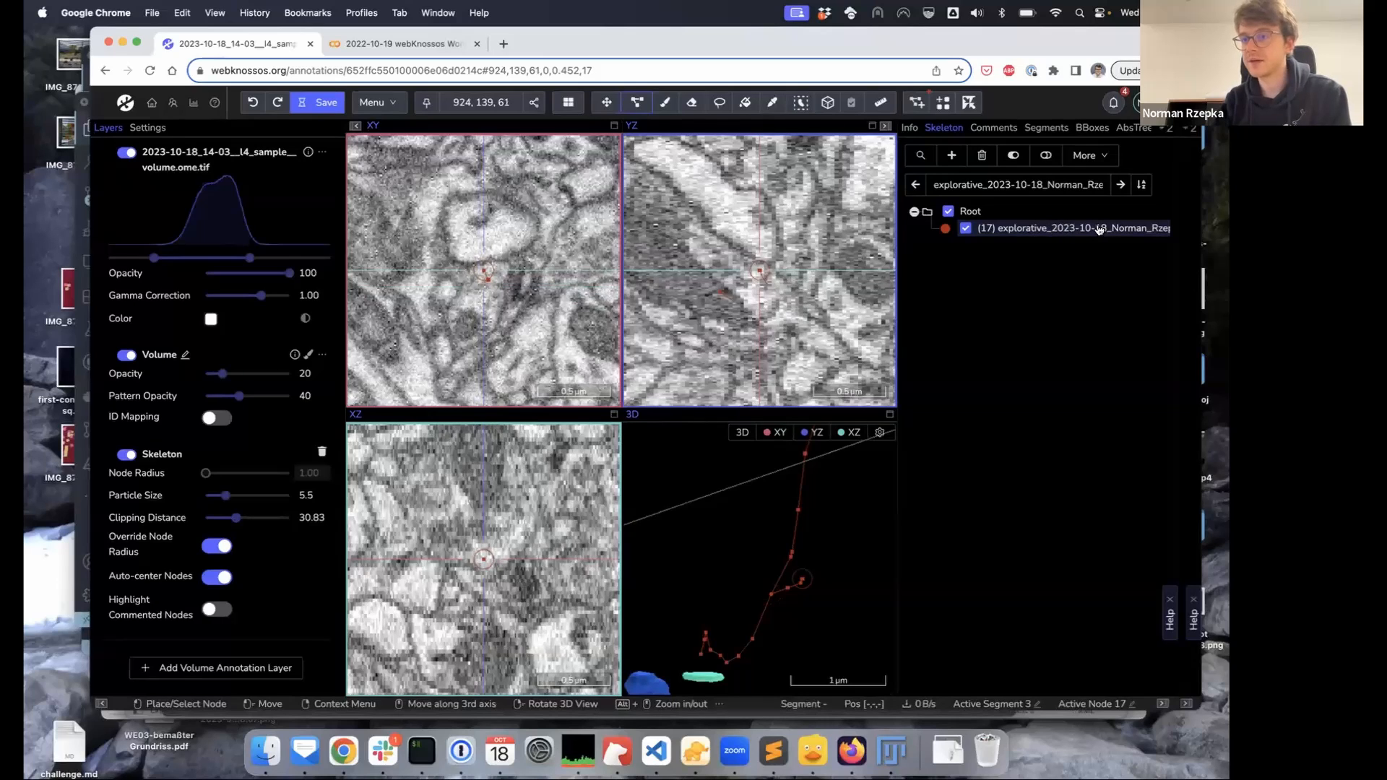
left_click(993, 129)
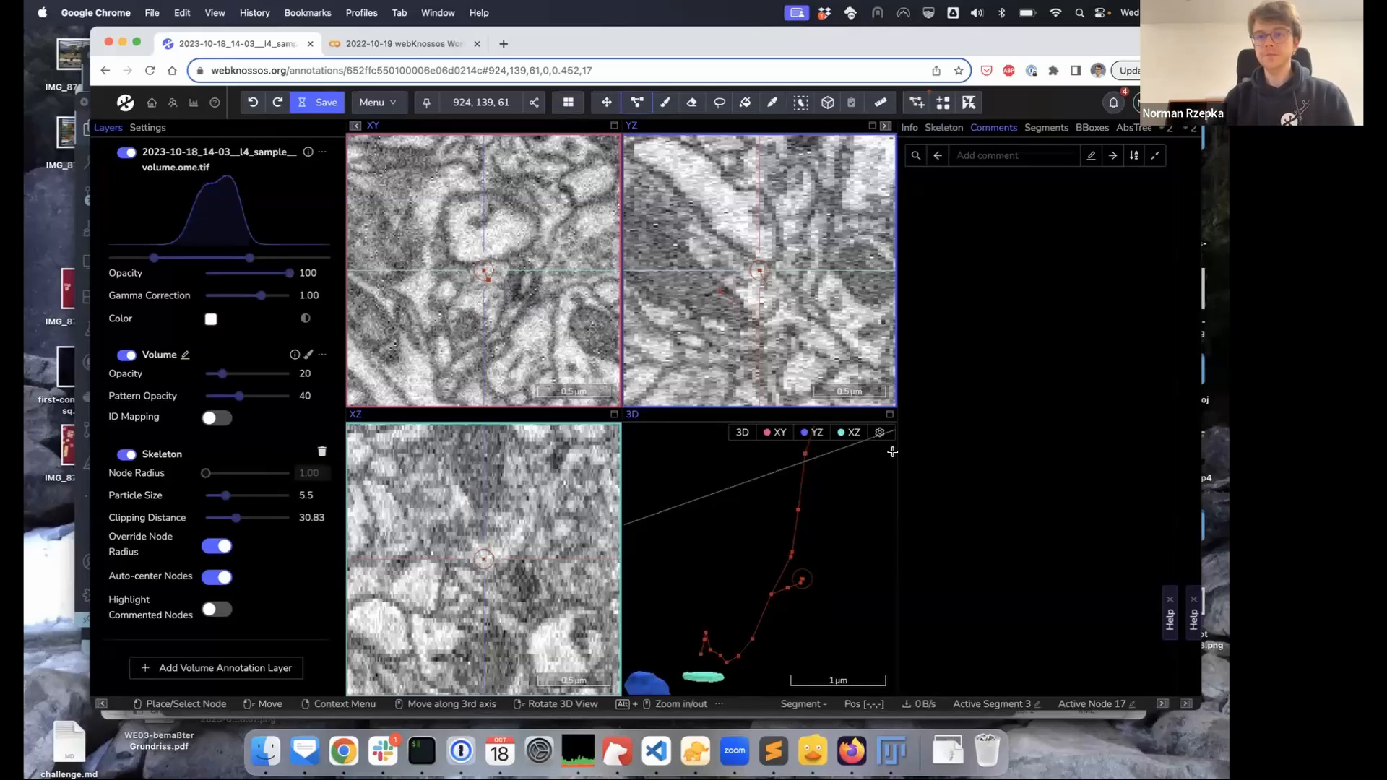
left_click(1036, 155)
type("Chec")
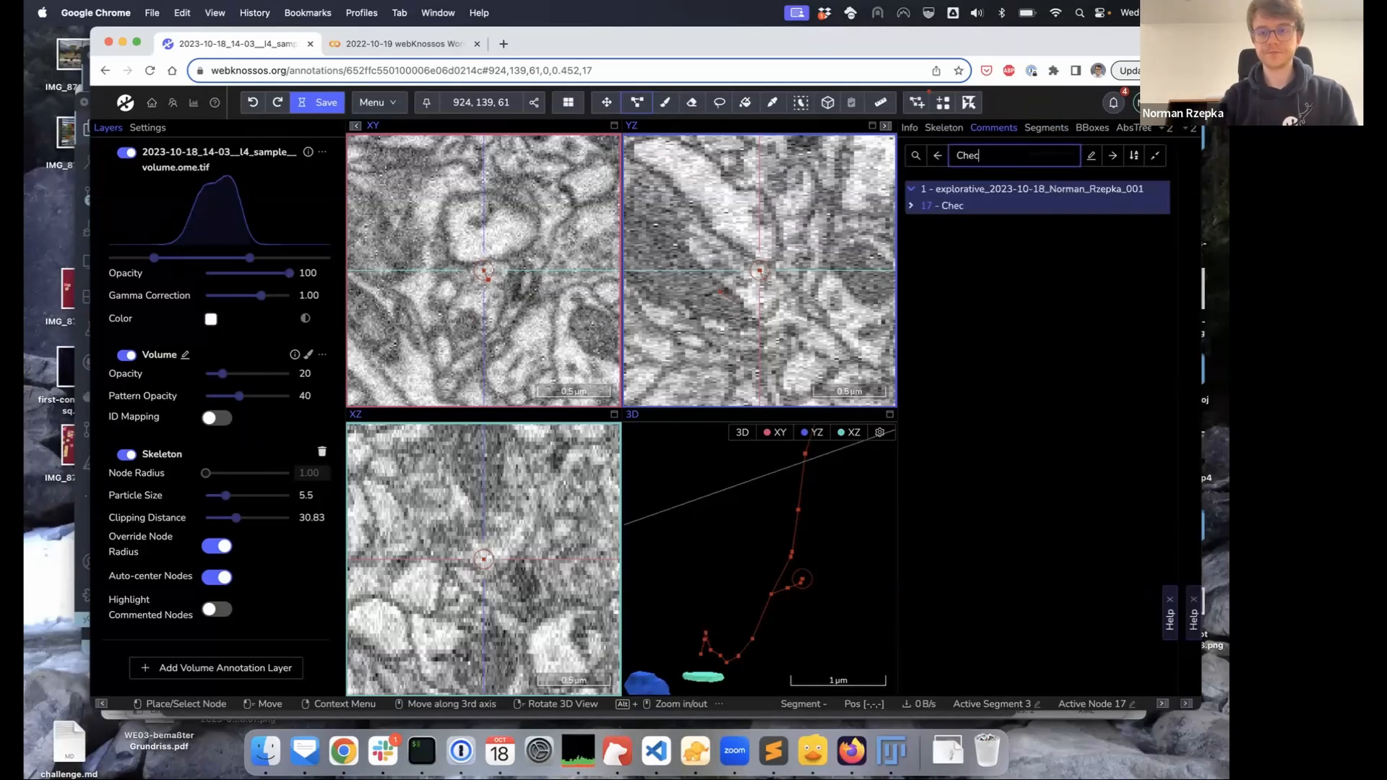
type("k out")
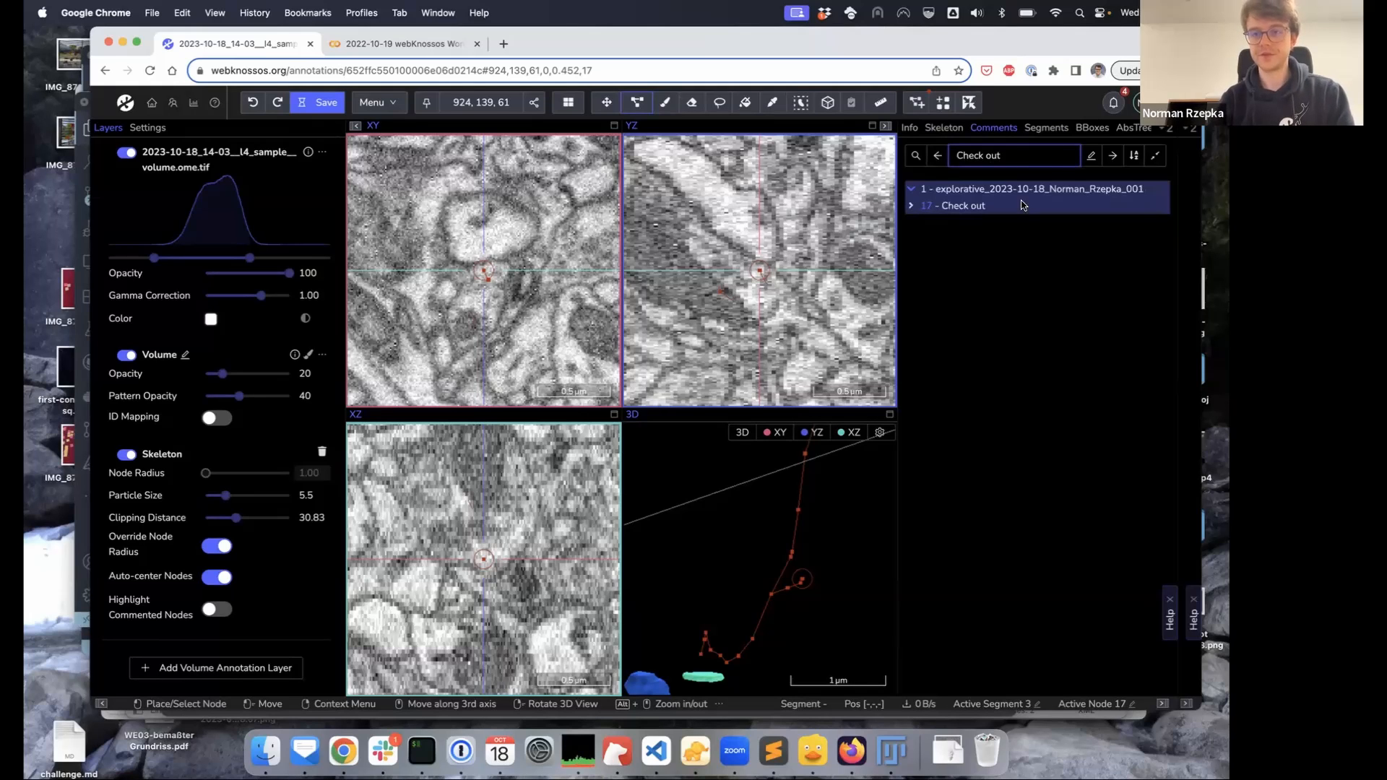
type(" this node")
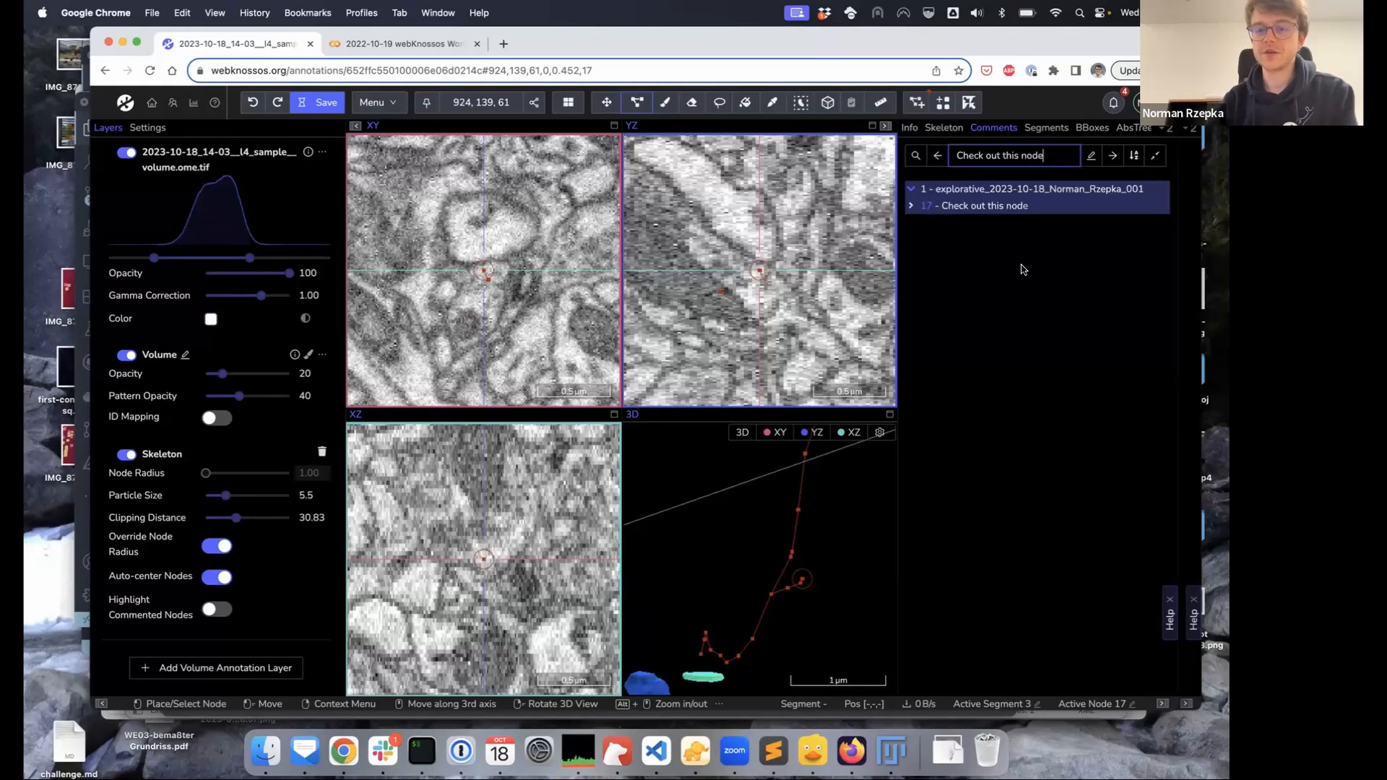
left_click(798, 509)
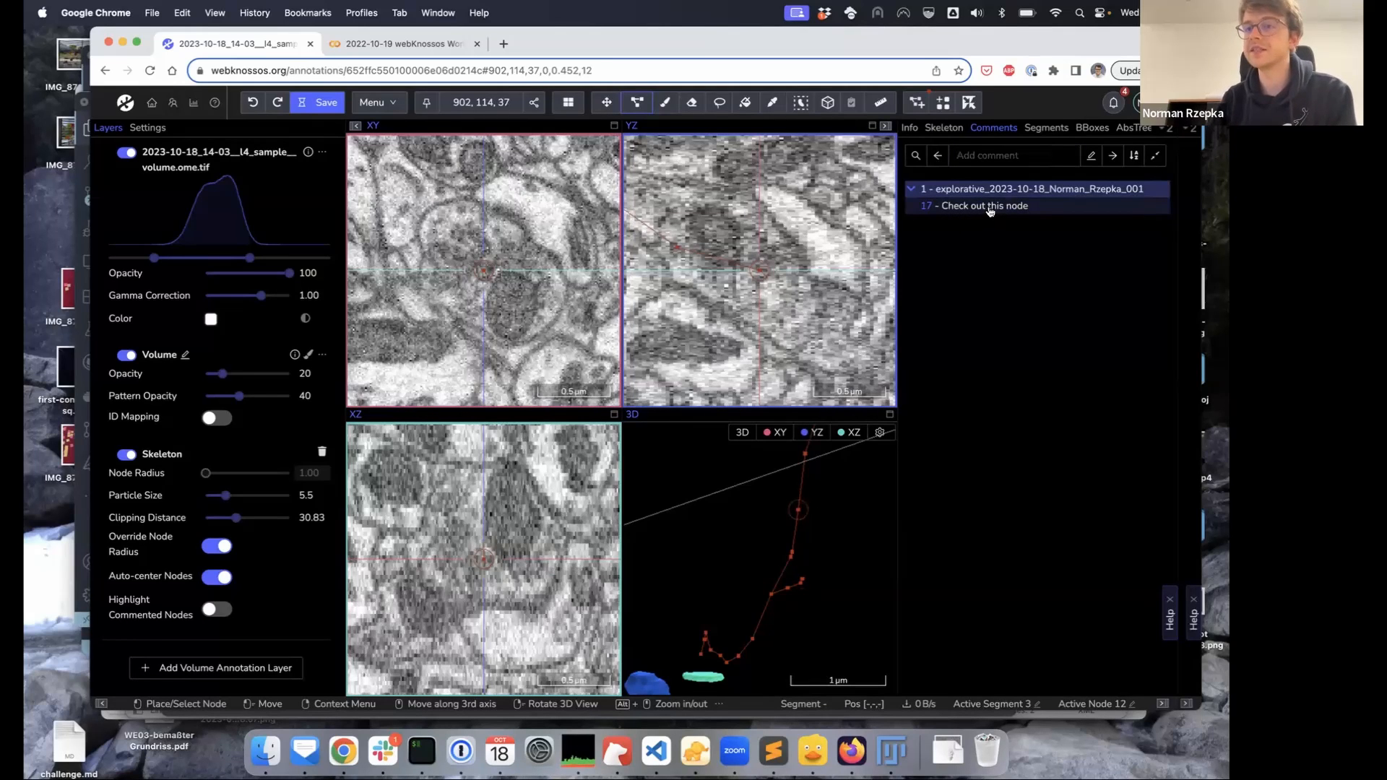
left_click(932, 208)
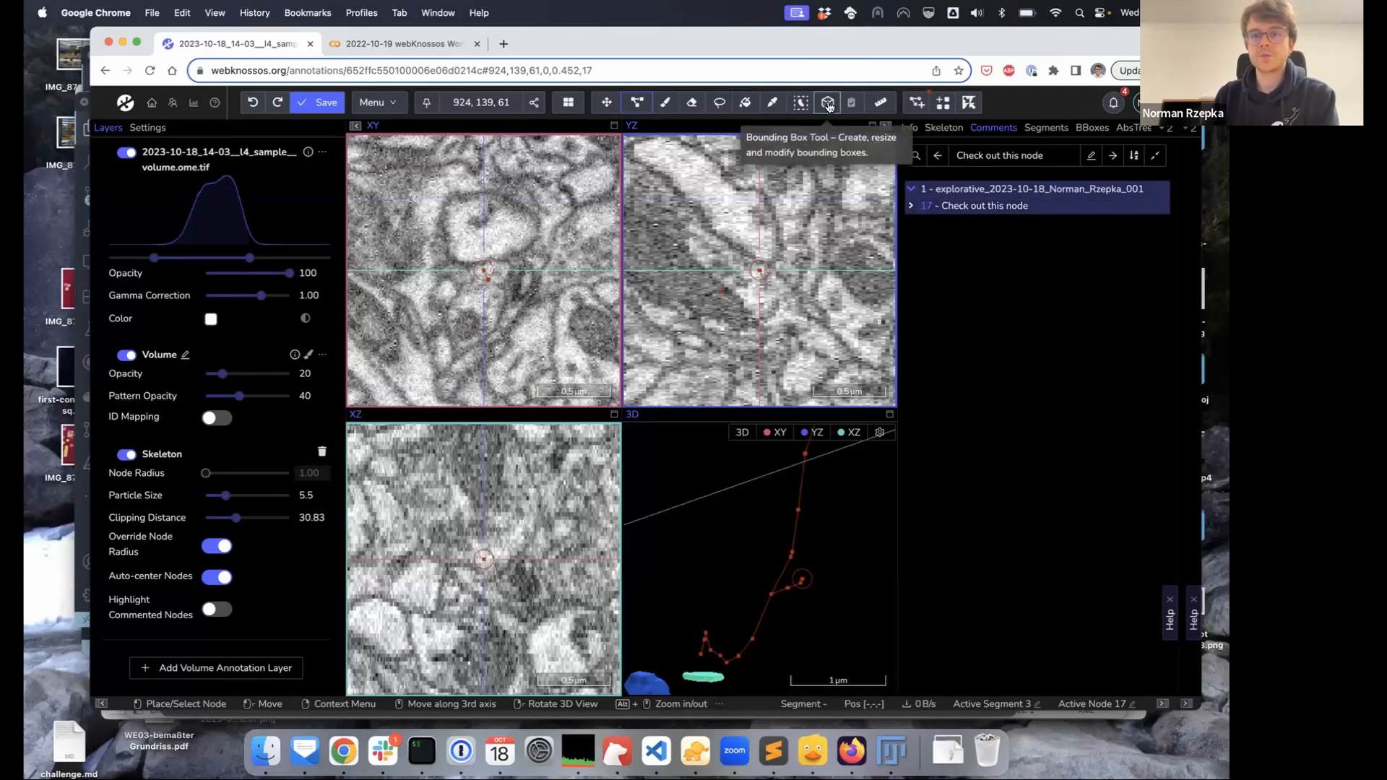
Draw a box around the central cell and stretch it to 103 × 116 × 49 voxels
left_click(1086, 128)
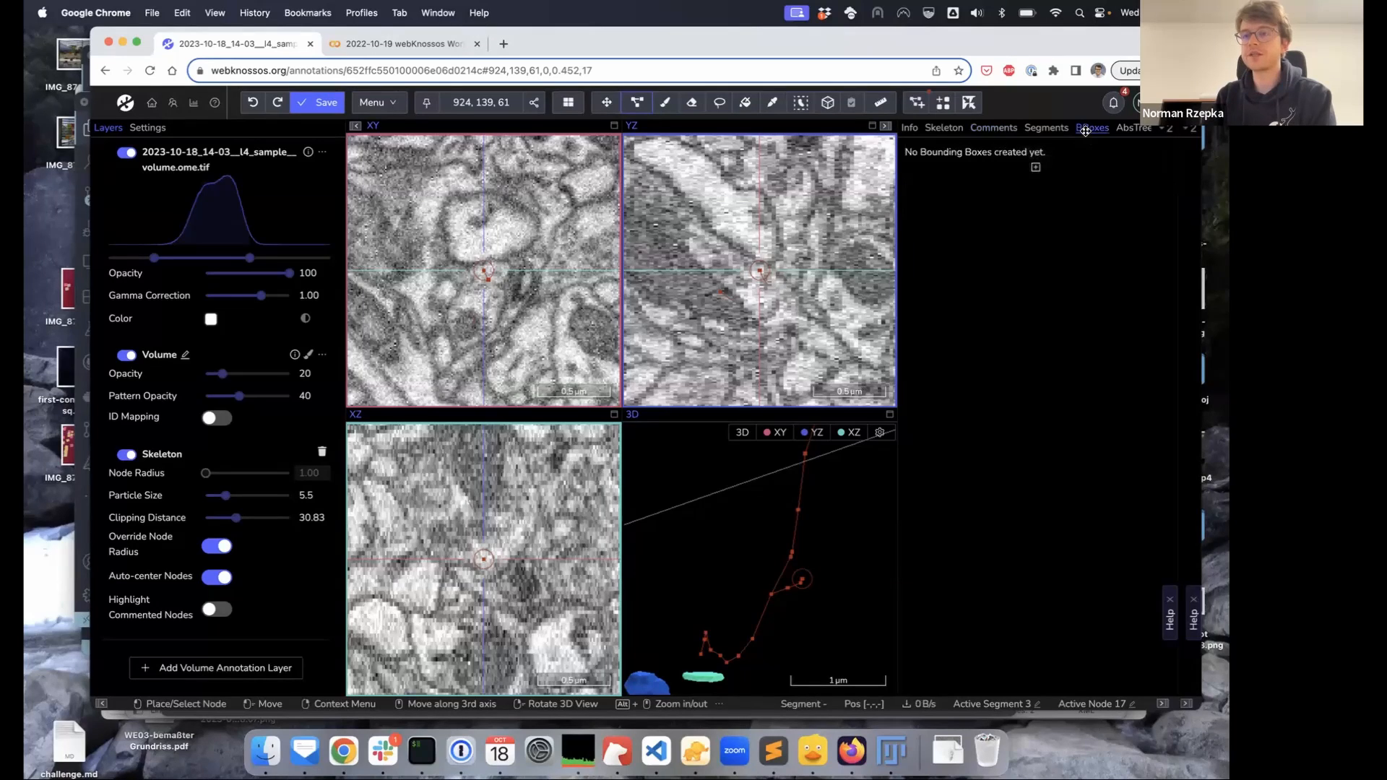
left_click(828, 106)
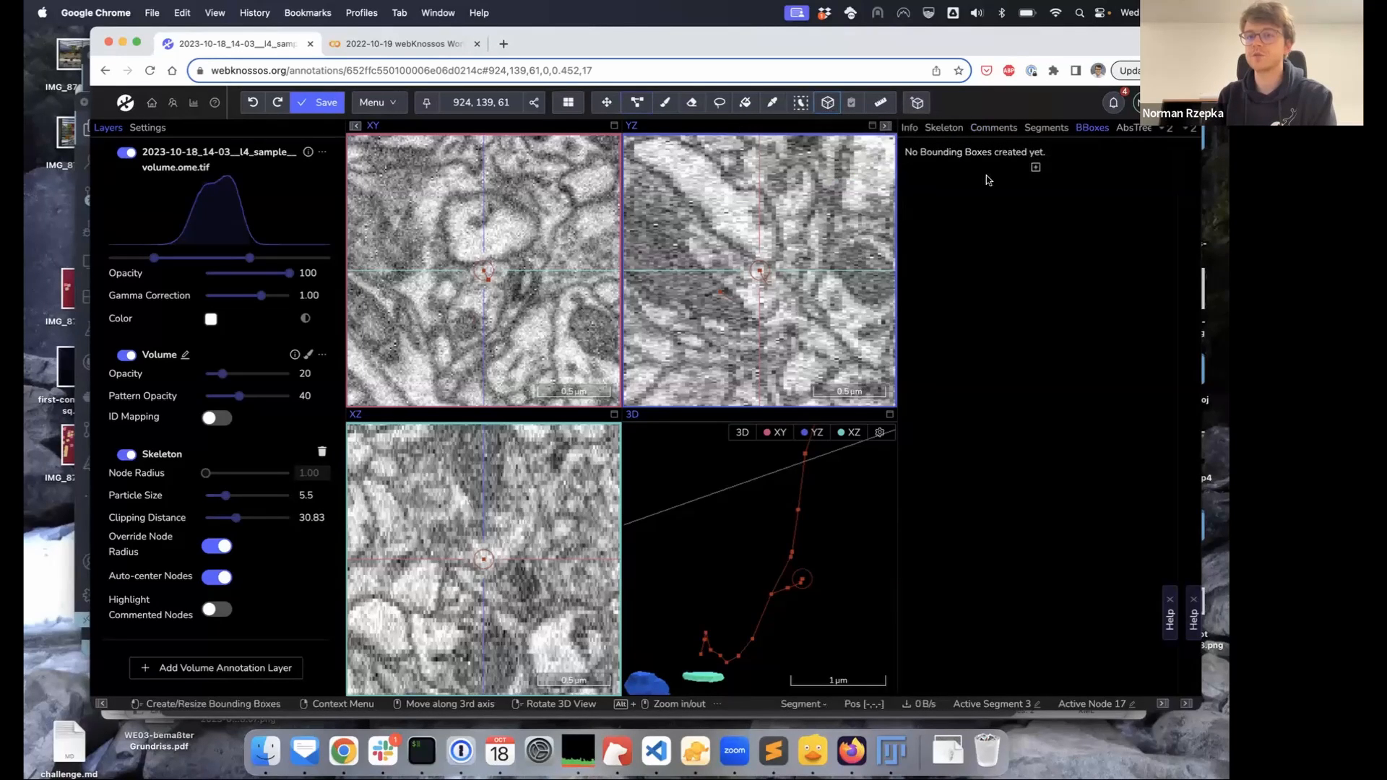
left_click_drag(402, 190, 560, 350)
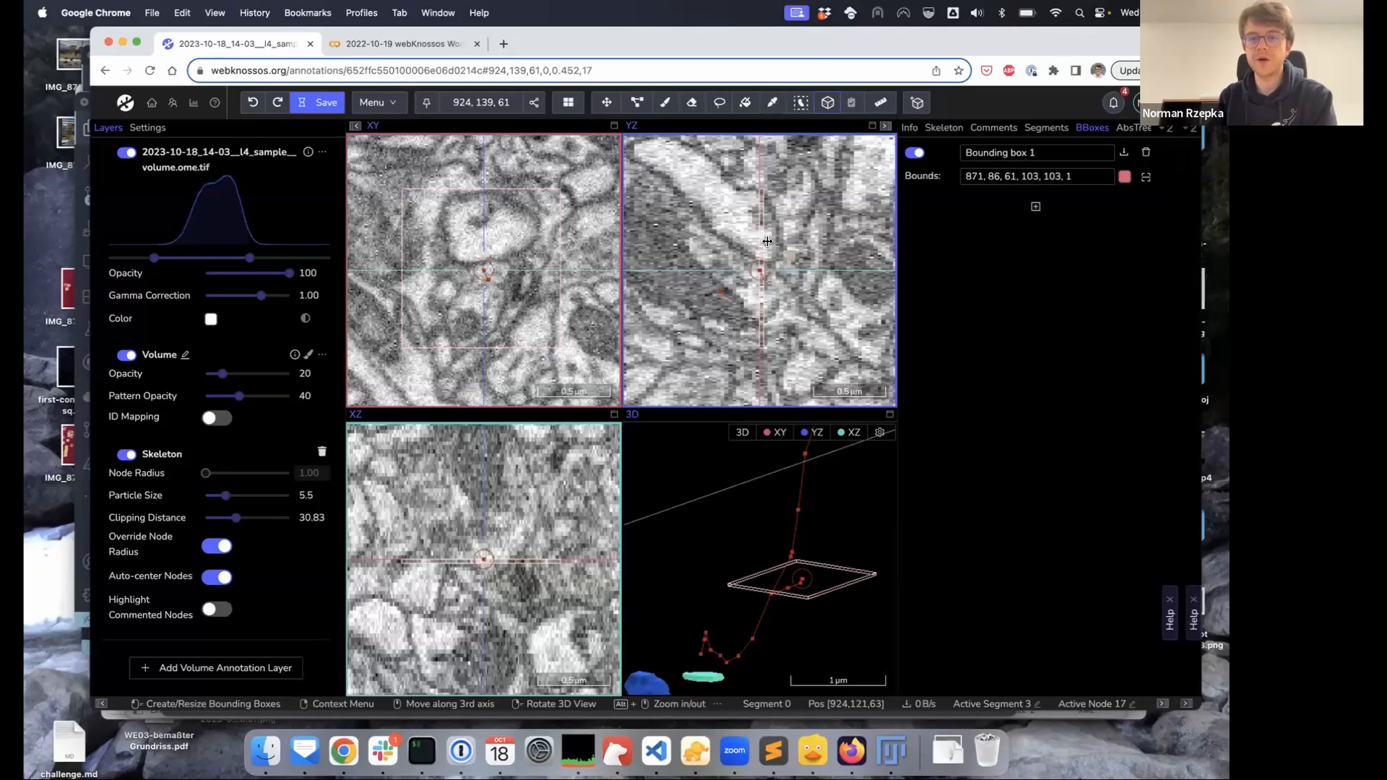
left_click_drag(767, 241, 870, 246)
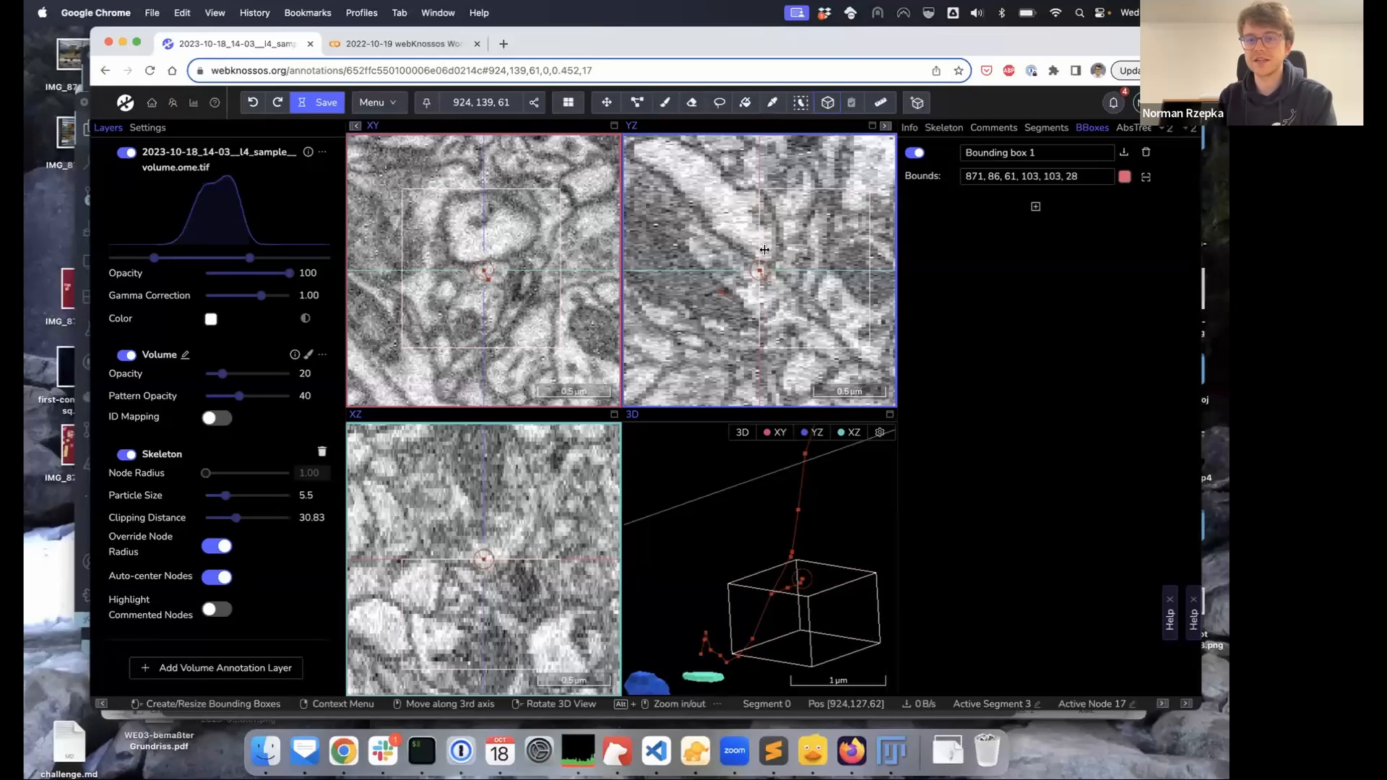
left_click_drag(755, 247, 675, 244)
left_click_drag(742, 187, 741, 155)
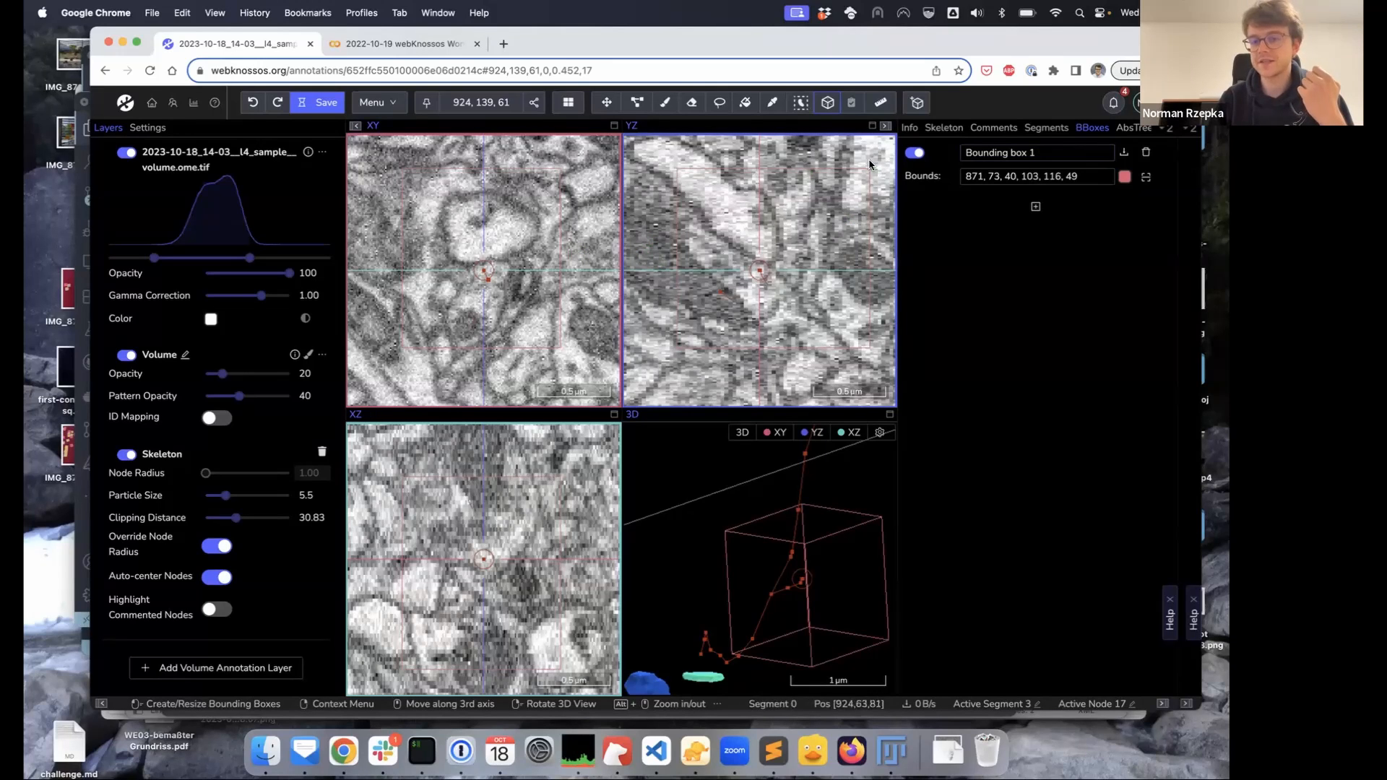
Open Bounding box 1's TIFF export and pick the EM image layer after briefly trying Volume
left_click(1123, 153)
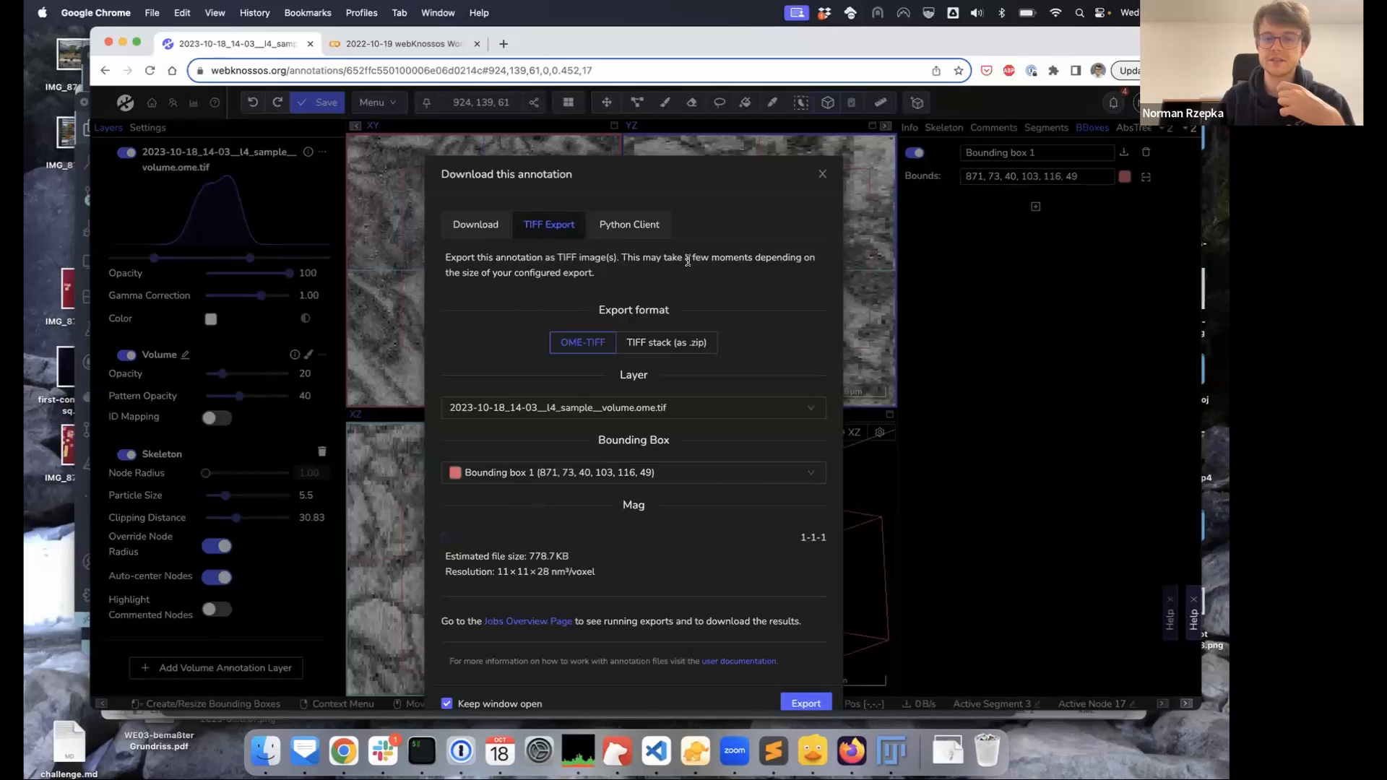
scroll(601, 447, "down", 1)
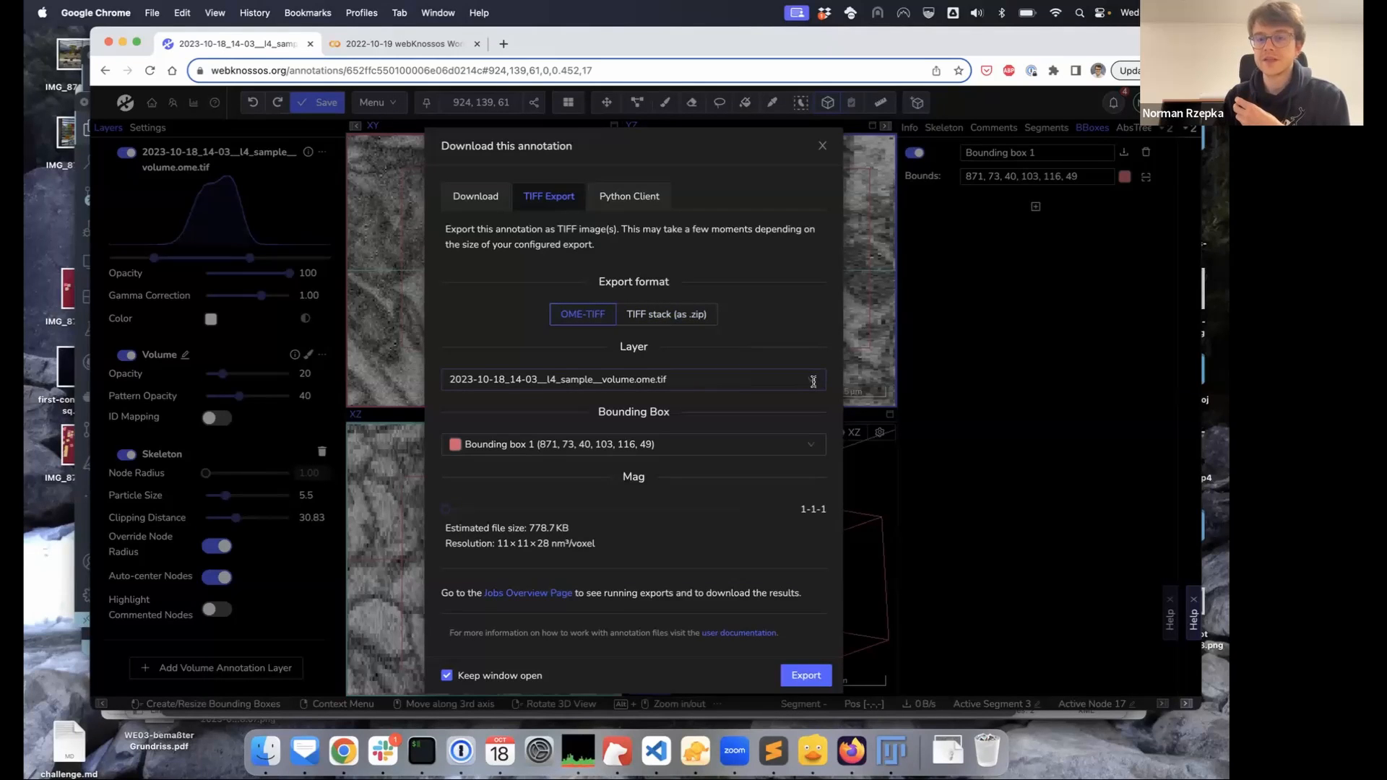
left_click(812, 382)
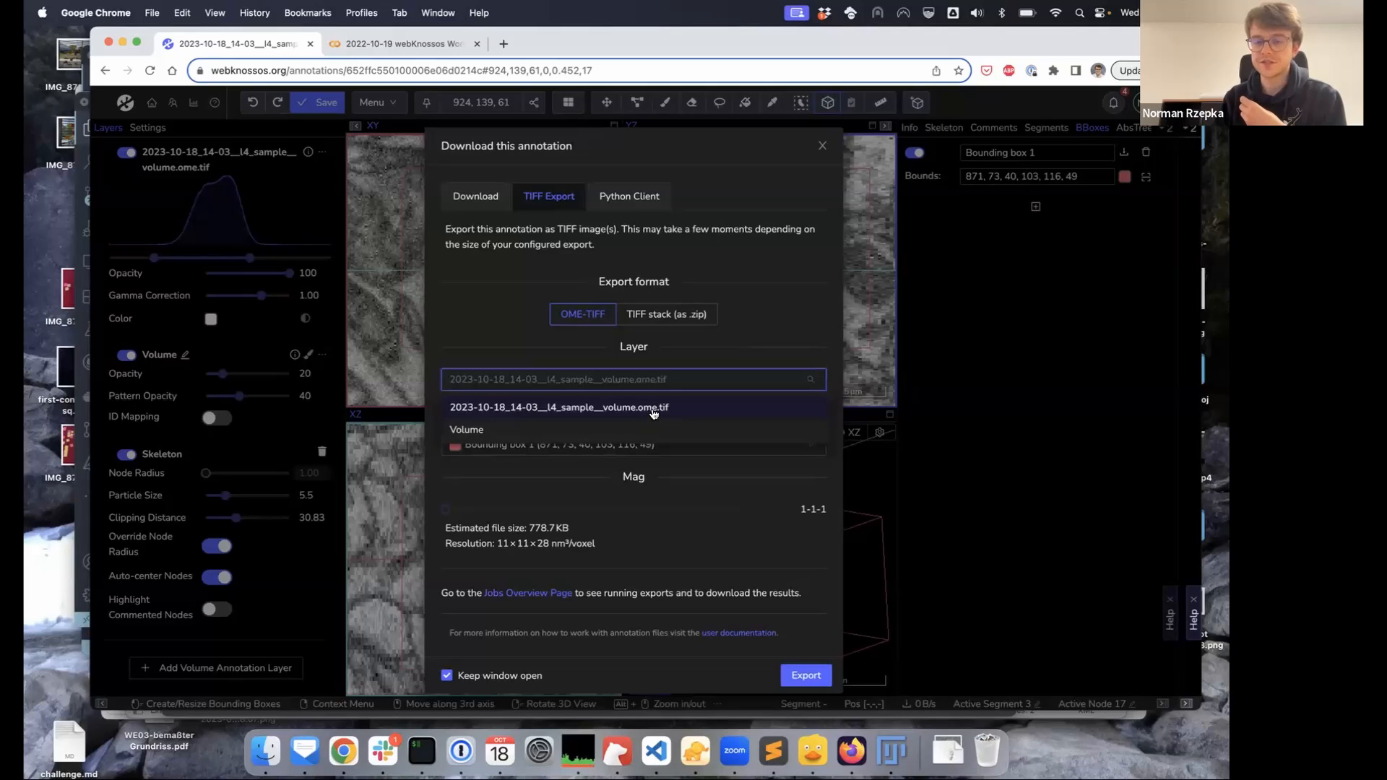
left_click(540, 431)
left_click(520, 379)
left_click(516, 408)
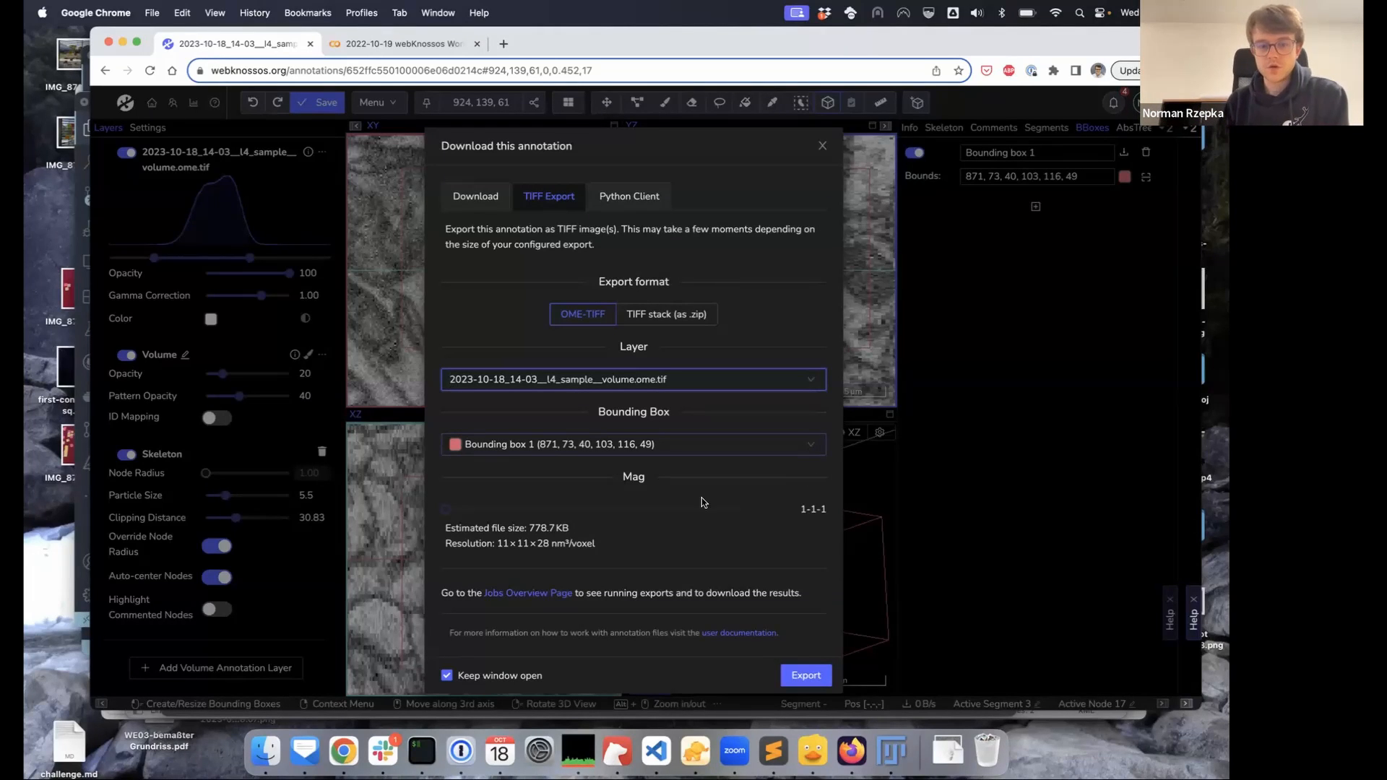
Set export magnification to 2-2-1 (about 196.6 KB) and start the OME-TIFF export
left_click(462, 515)
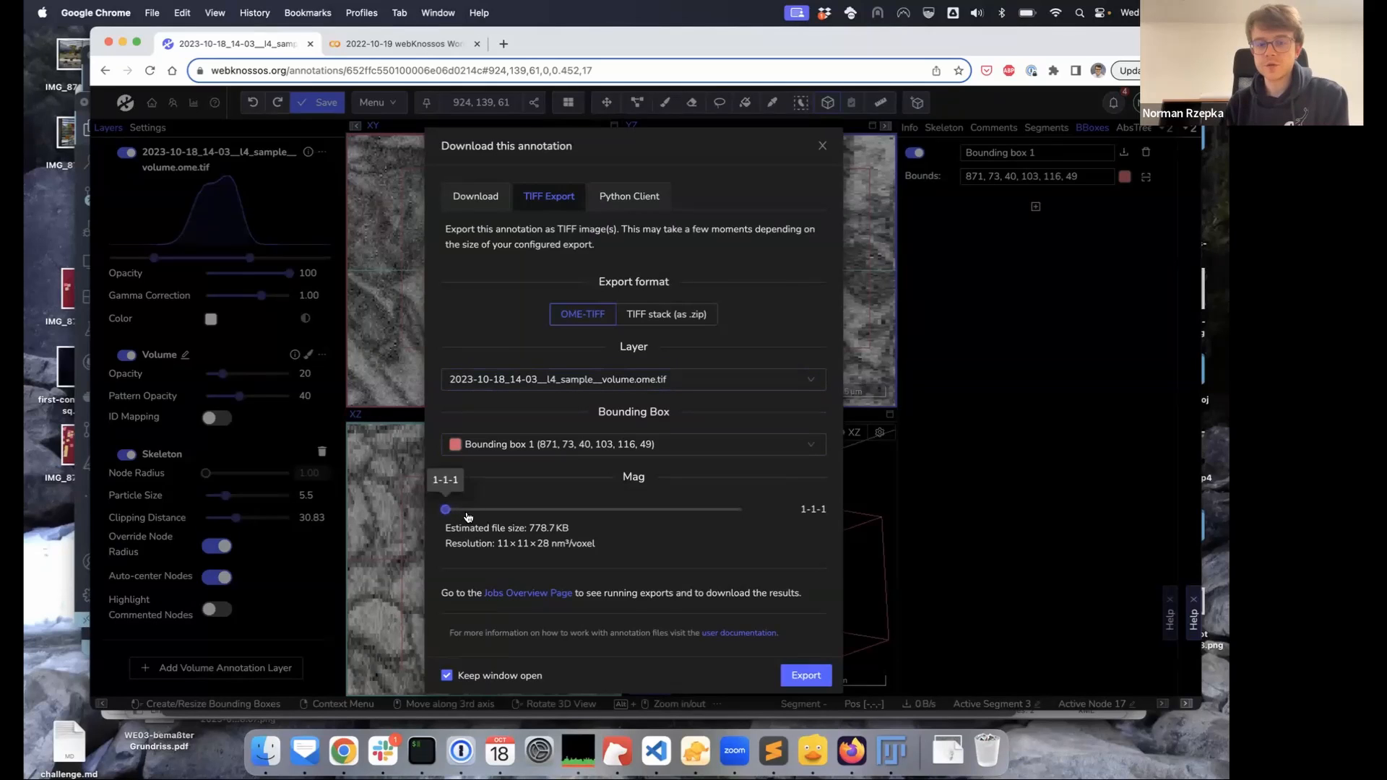
mouse_move(445, 510)
left_mouse_down()
mouse_move(595, 510)
mouse_move(445, 512)
left_mouse_up()
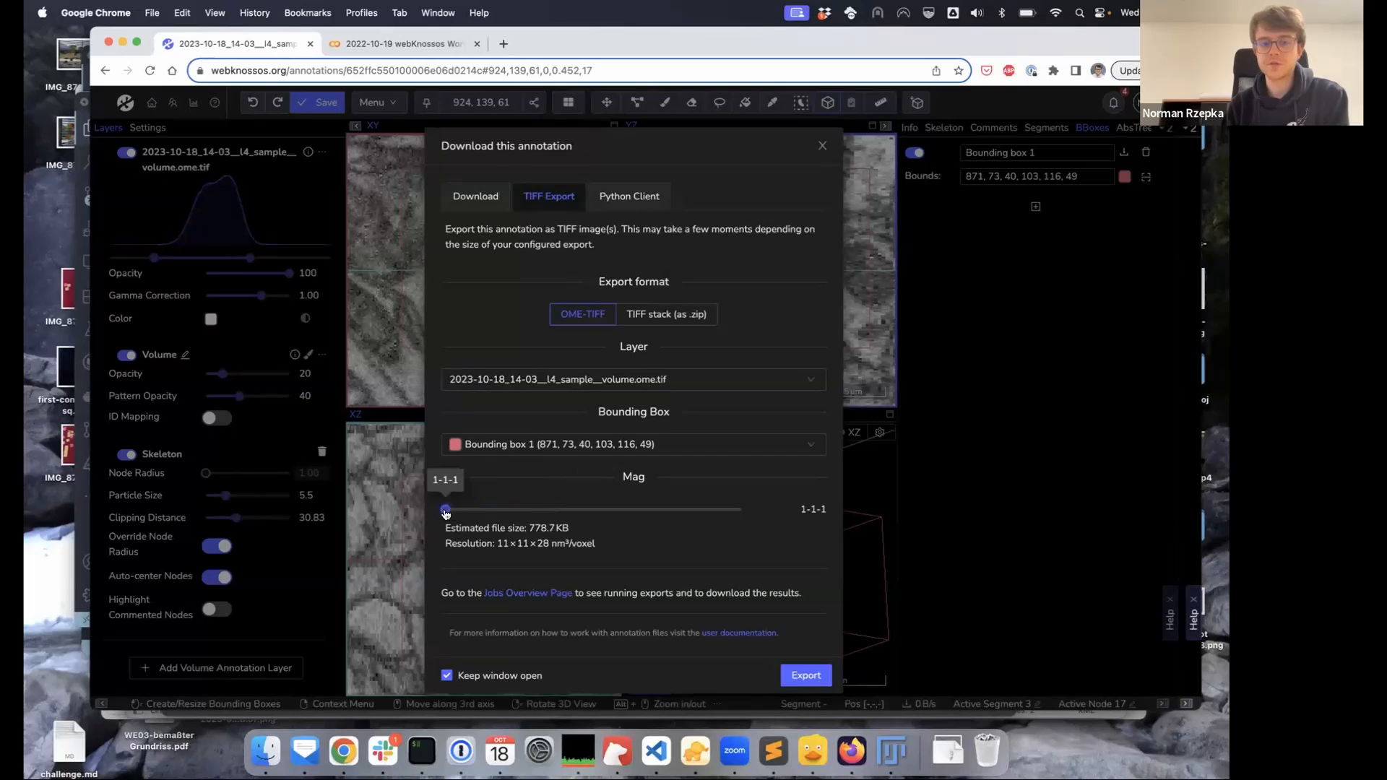
left_click(495, 516)
left_click_drag(528, 515, 597, 513)
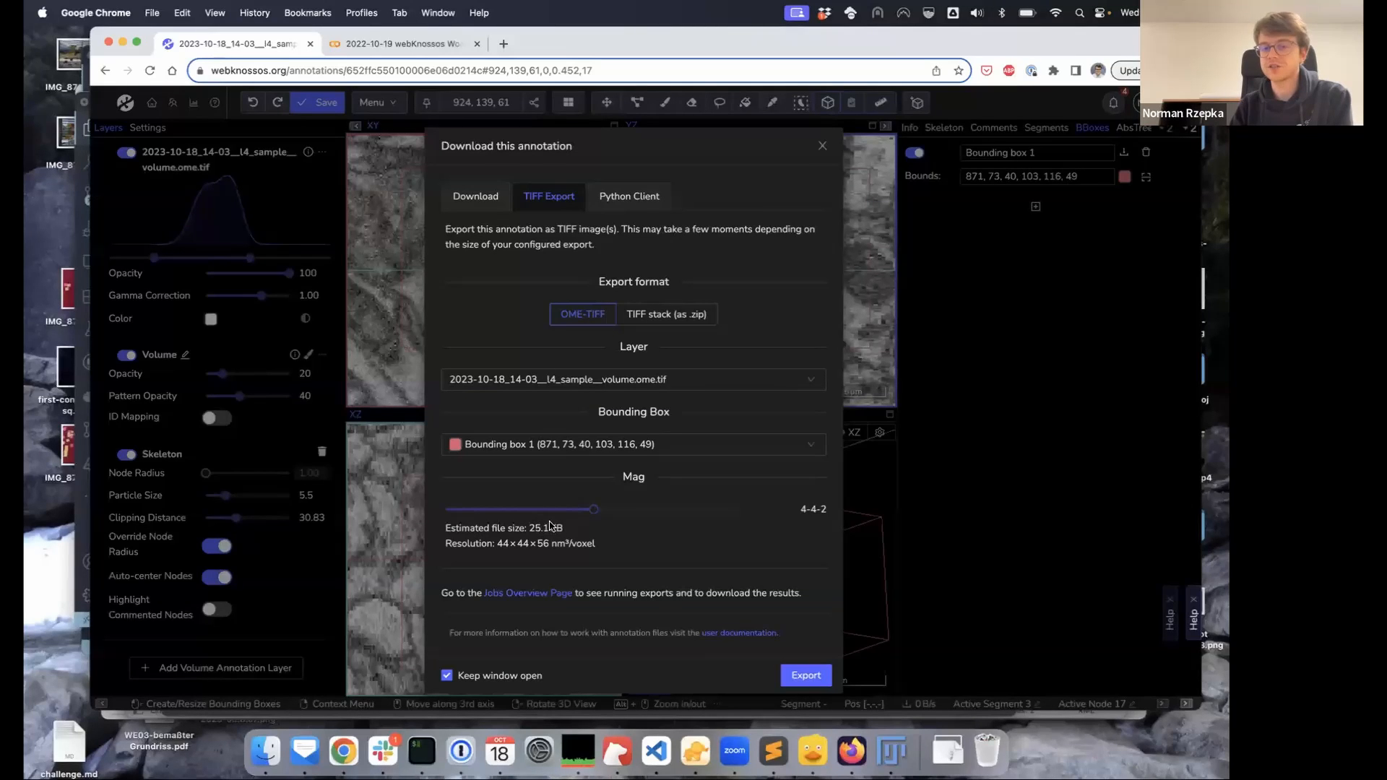
left_click_drag(591, 513, 446, 517)
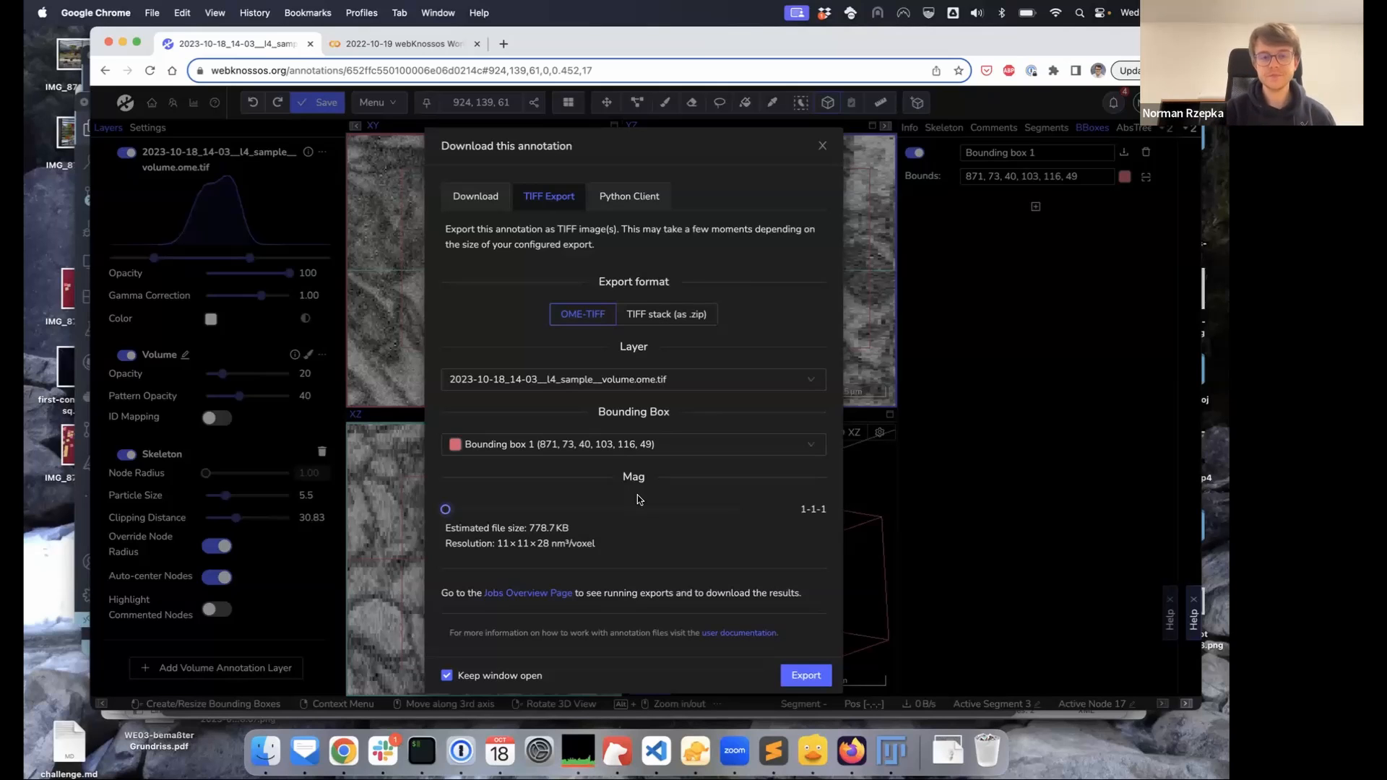
mouse_move(445, 511)
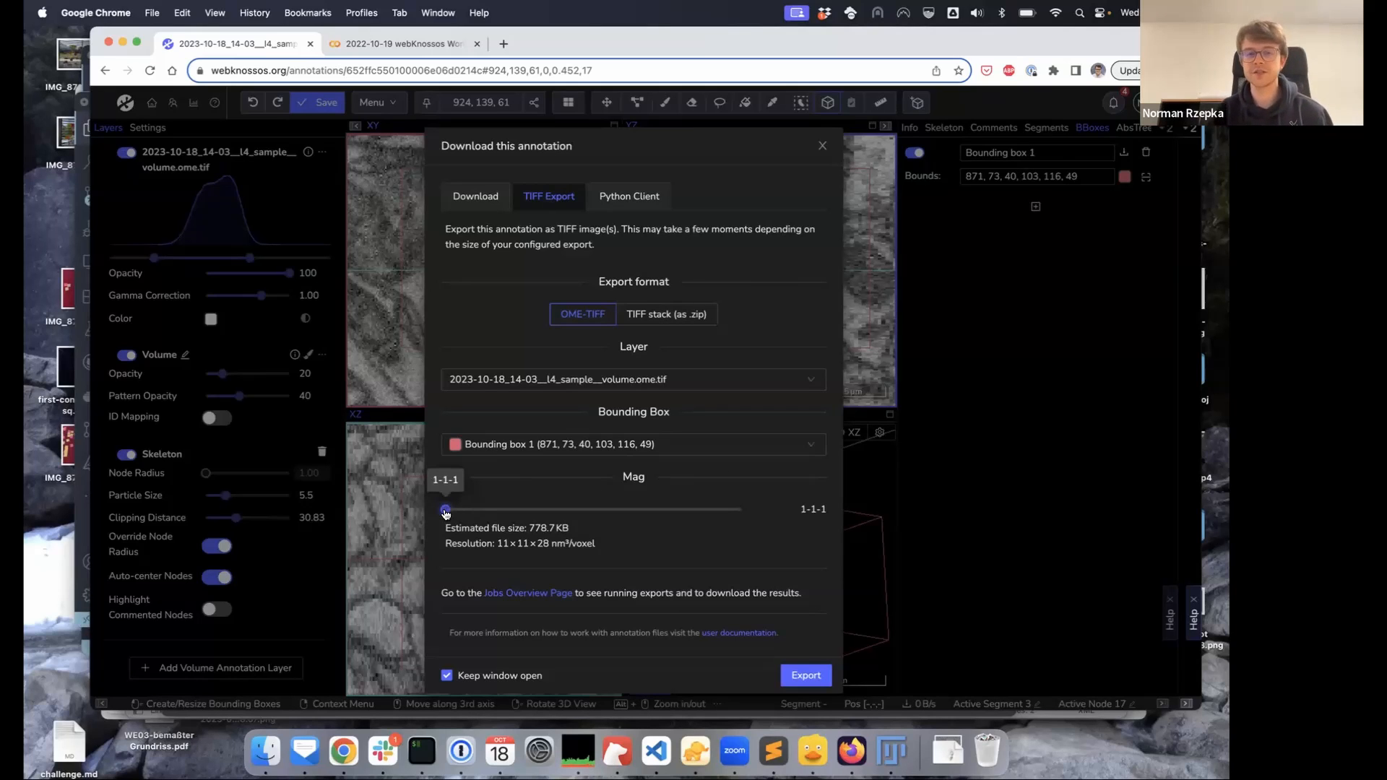
left_click_drag(446, 512, 514, 512)
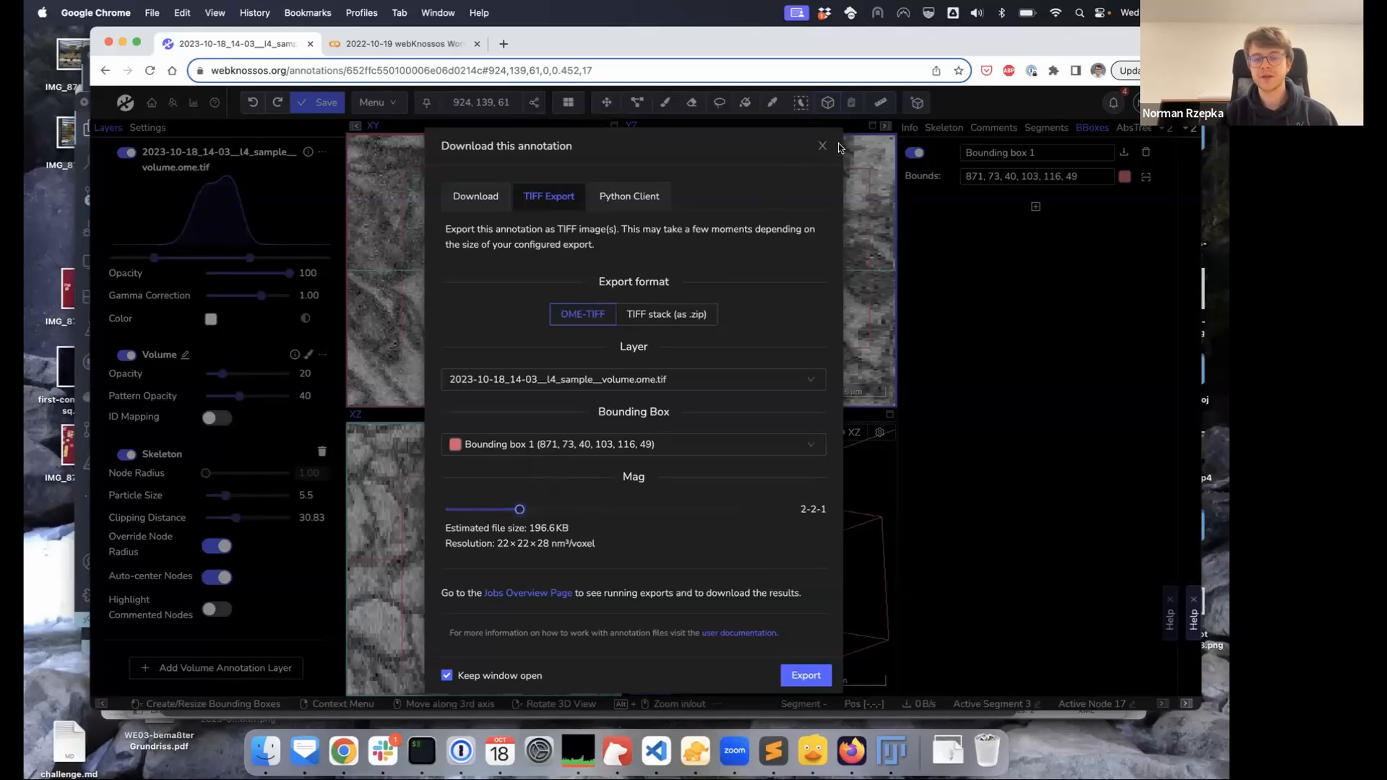
left_click(807, 678)
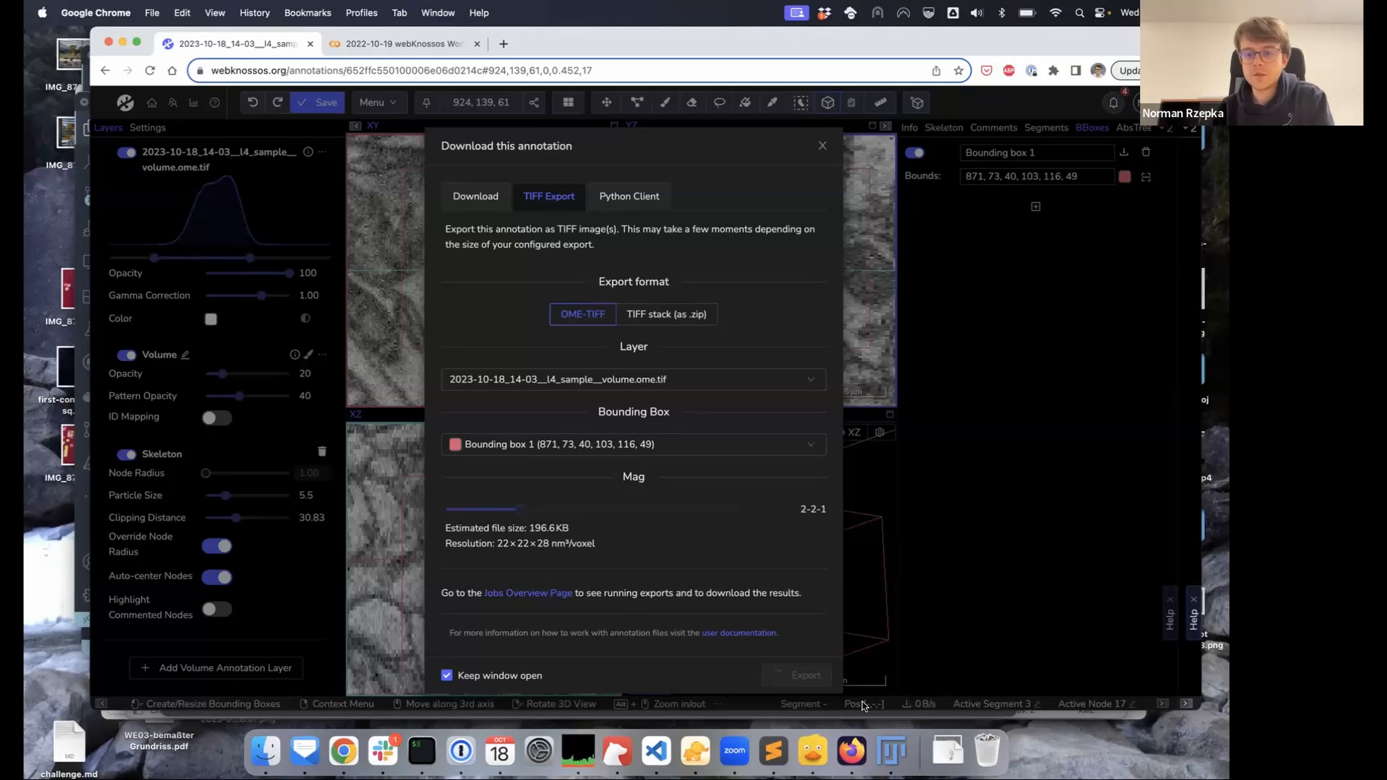
Bring Fiji's EM volume window forward, scrub its slices, and show Chrome's recent downloads
left_click(892, 751)
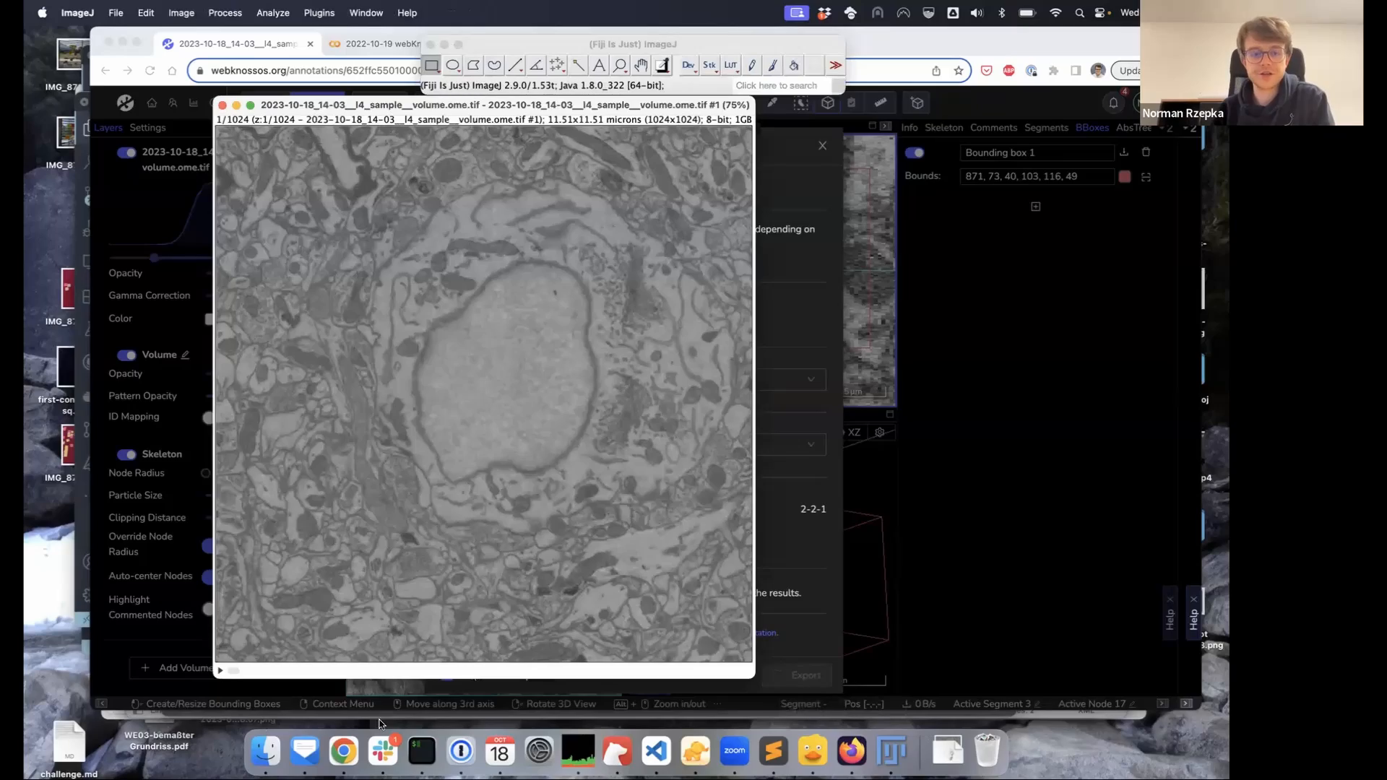
mouse_move(233, 670)
left_mouse_down()
mouse_move(653, 671)
mouse_move(224, 669)
left_mouse_up()
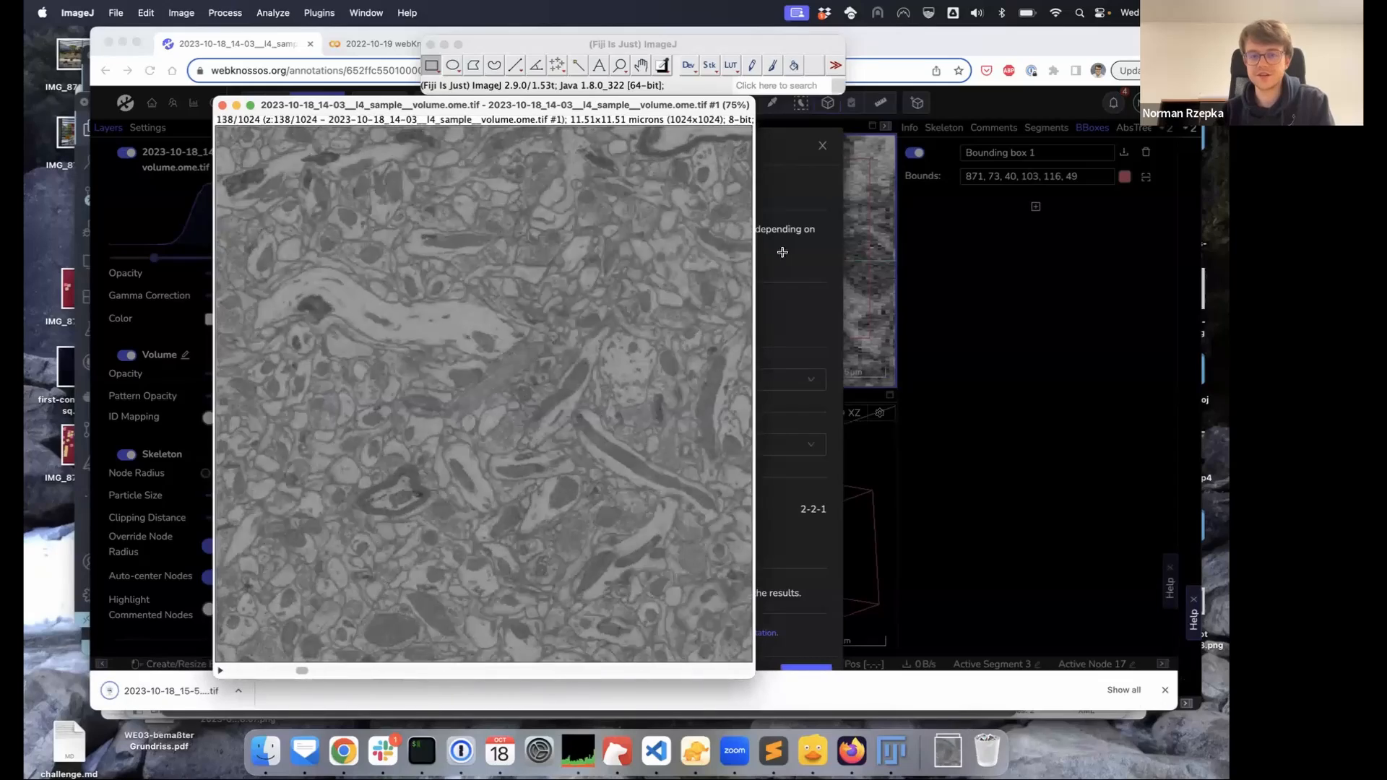
left_click(827, 633)
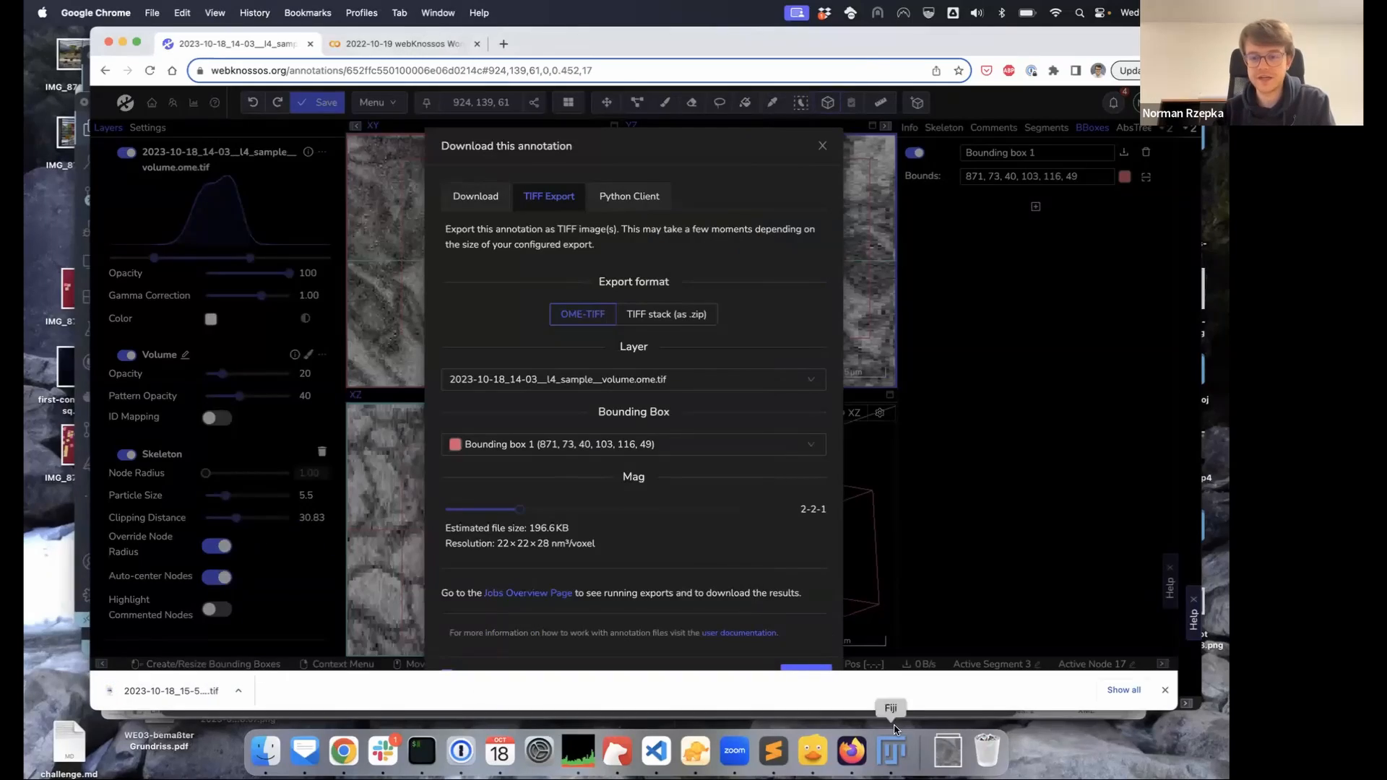
left_click(893, 753)
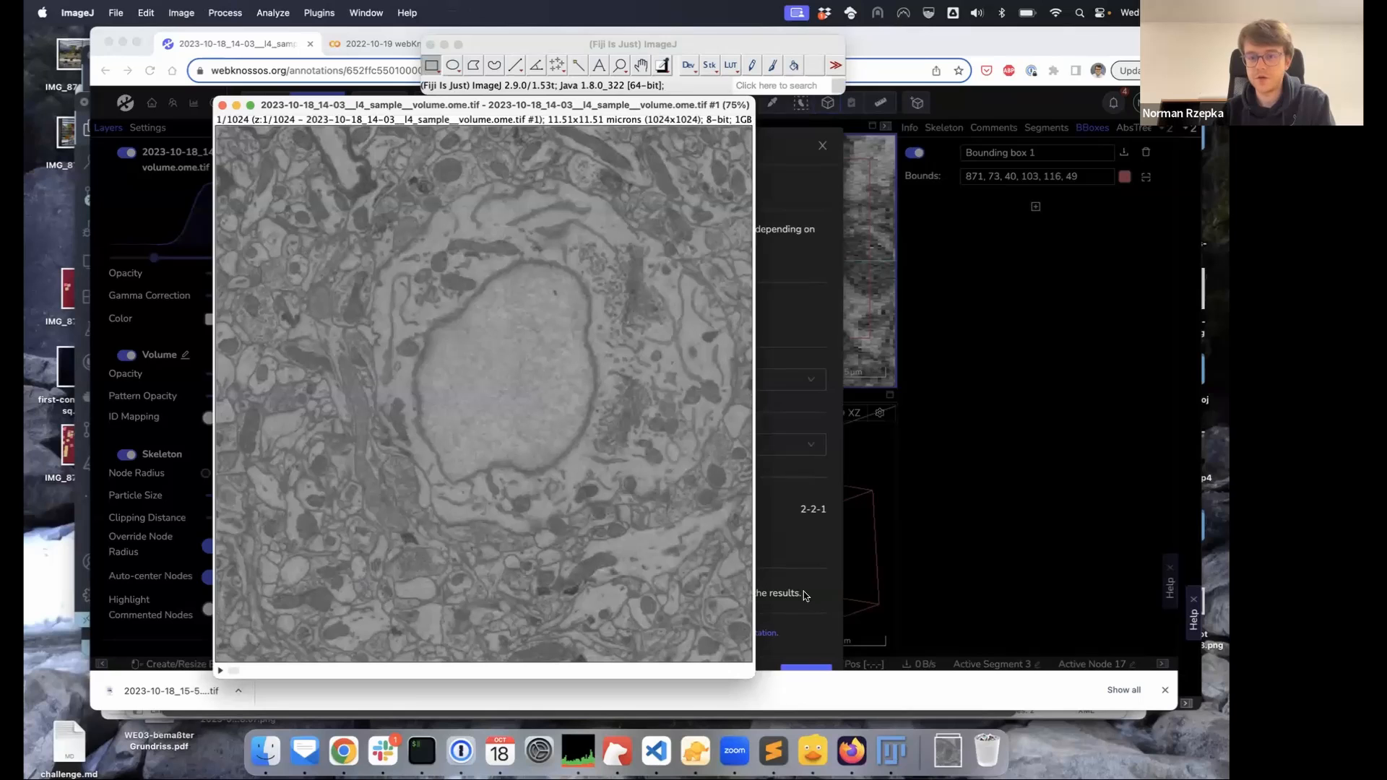
left_click(948, 753)
left_click_drag(950, 699, 647, 60)
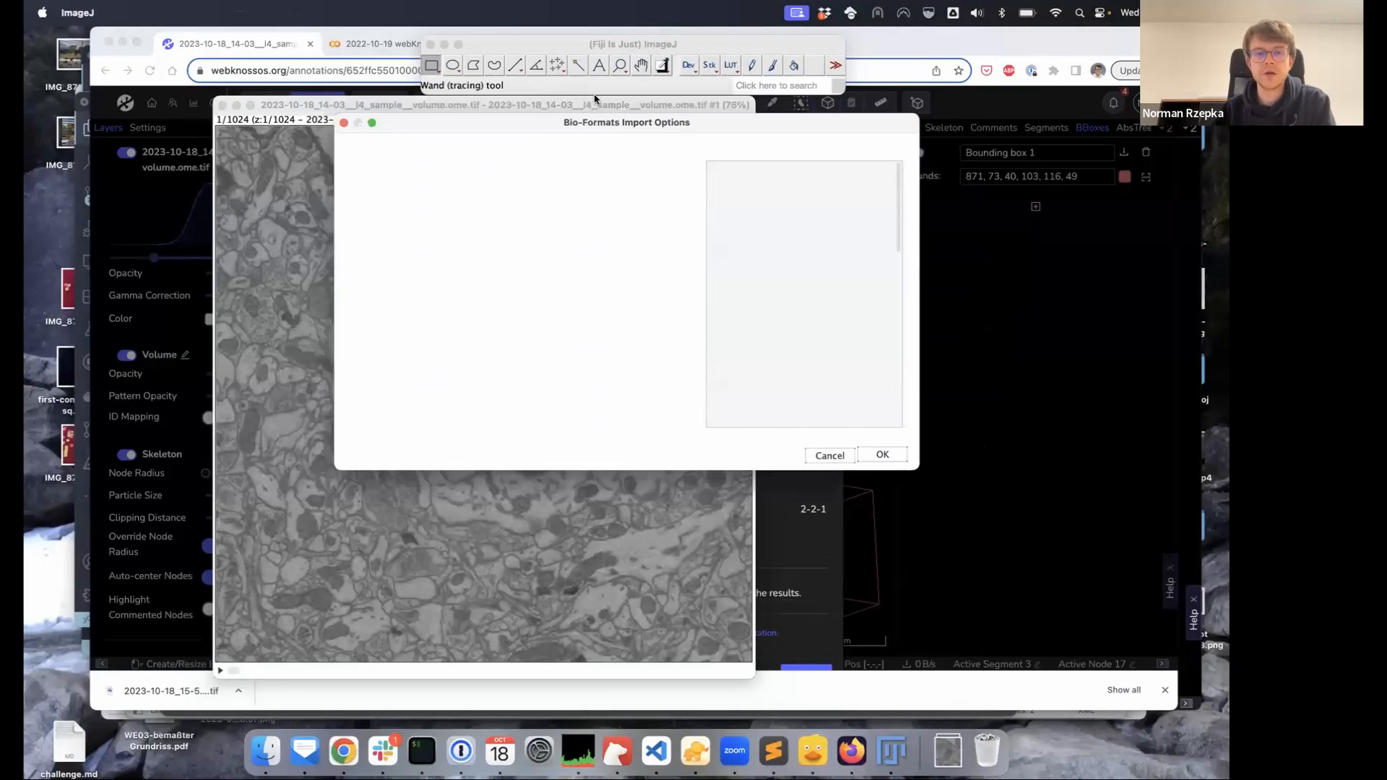
left_click(881, 457)
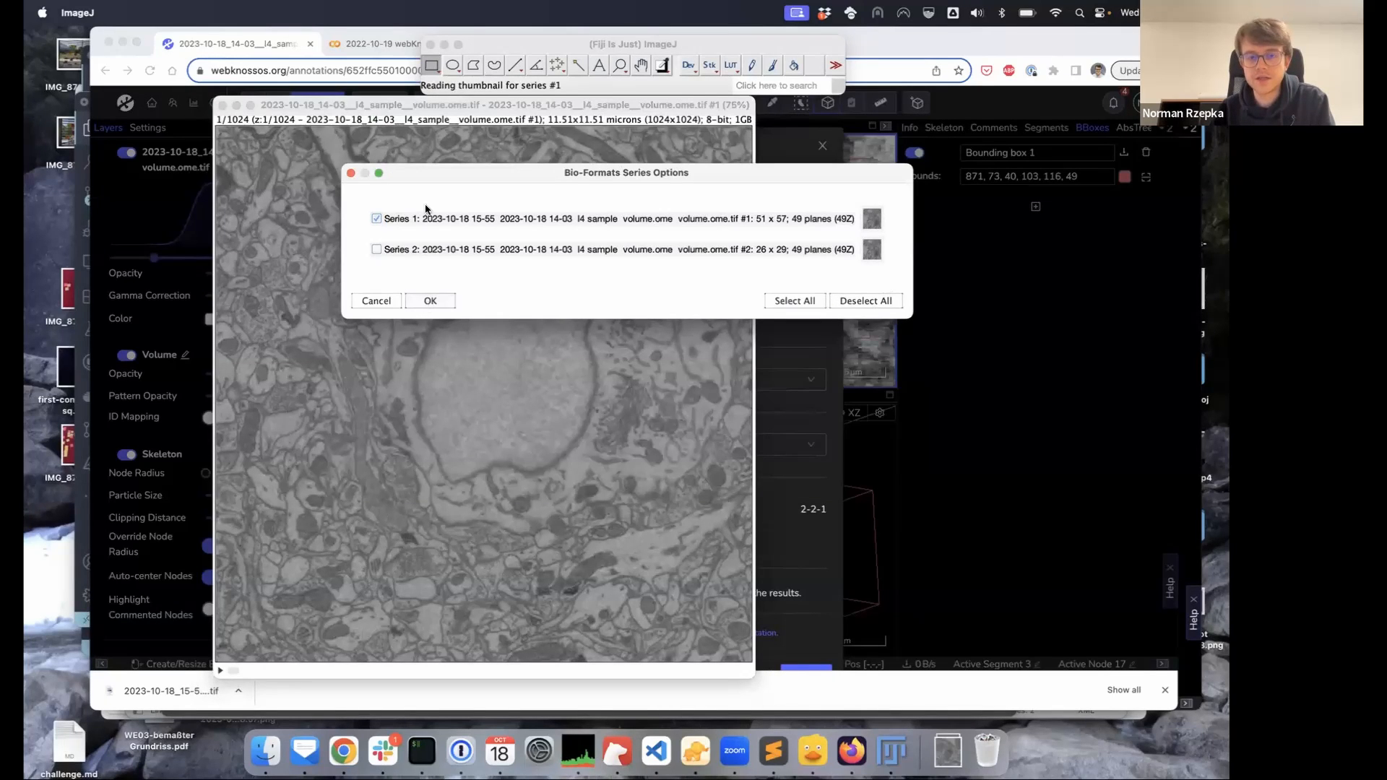
left_click(429, 301)
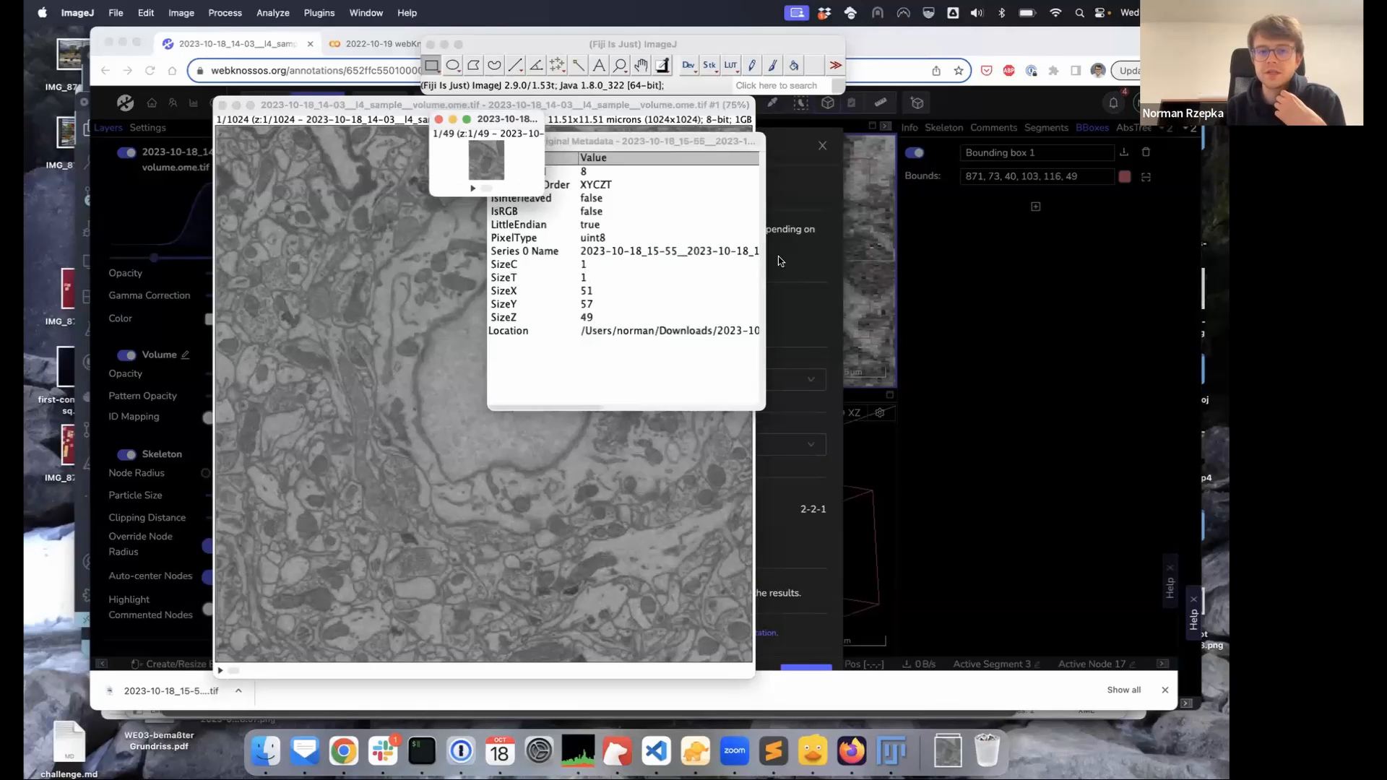
left_click_drag(634, 307, 648, 309)
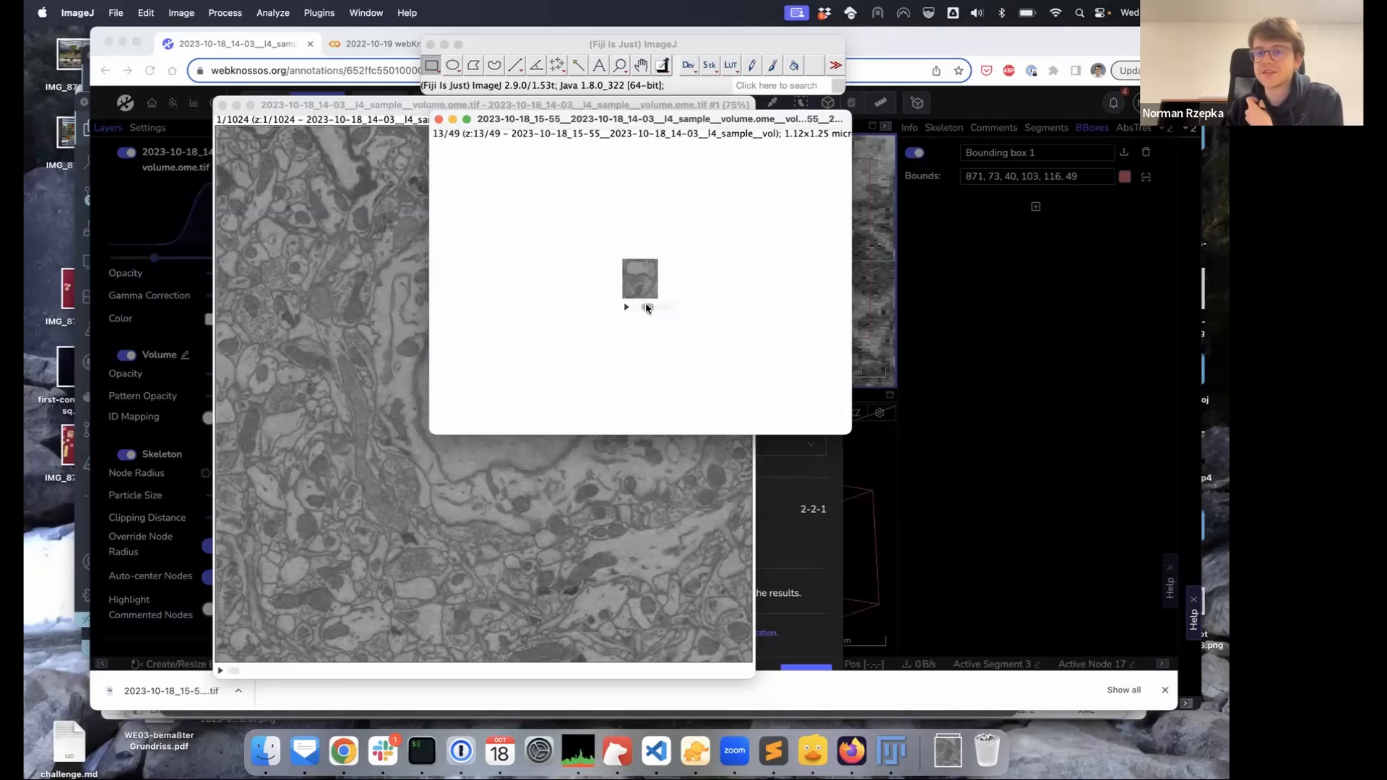
left_click(438, 121)
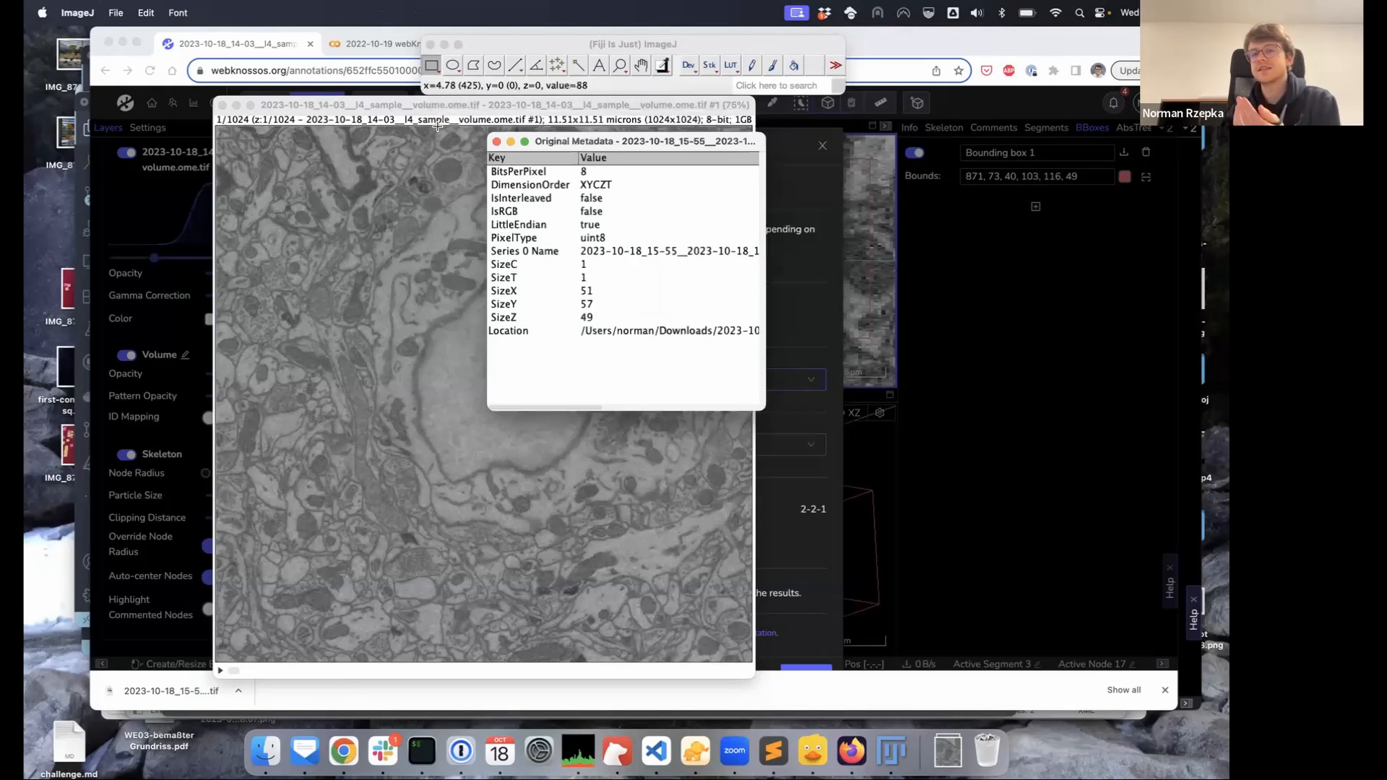
left_click(495, 141)
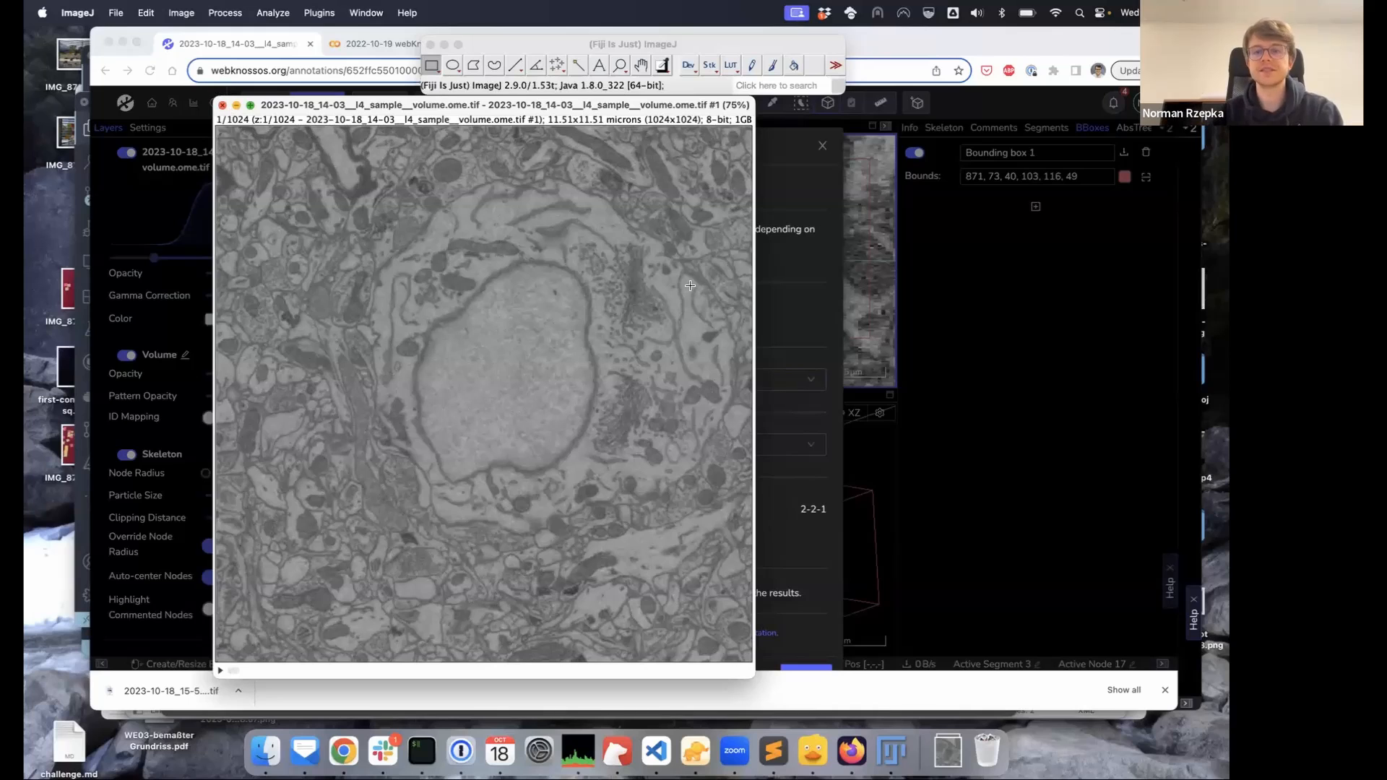
Close the annotation download dialog after reviewing the export settings
left_click(939, 479)
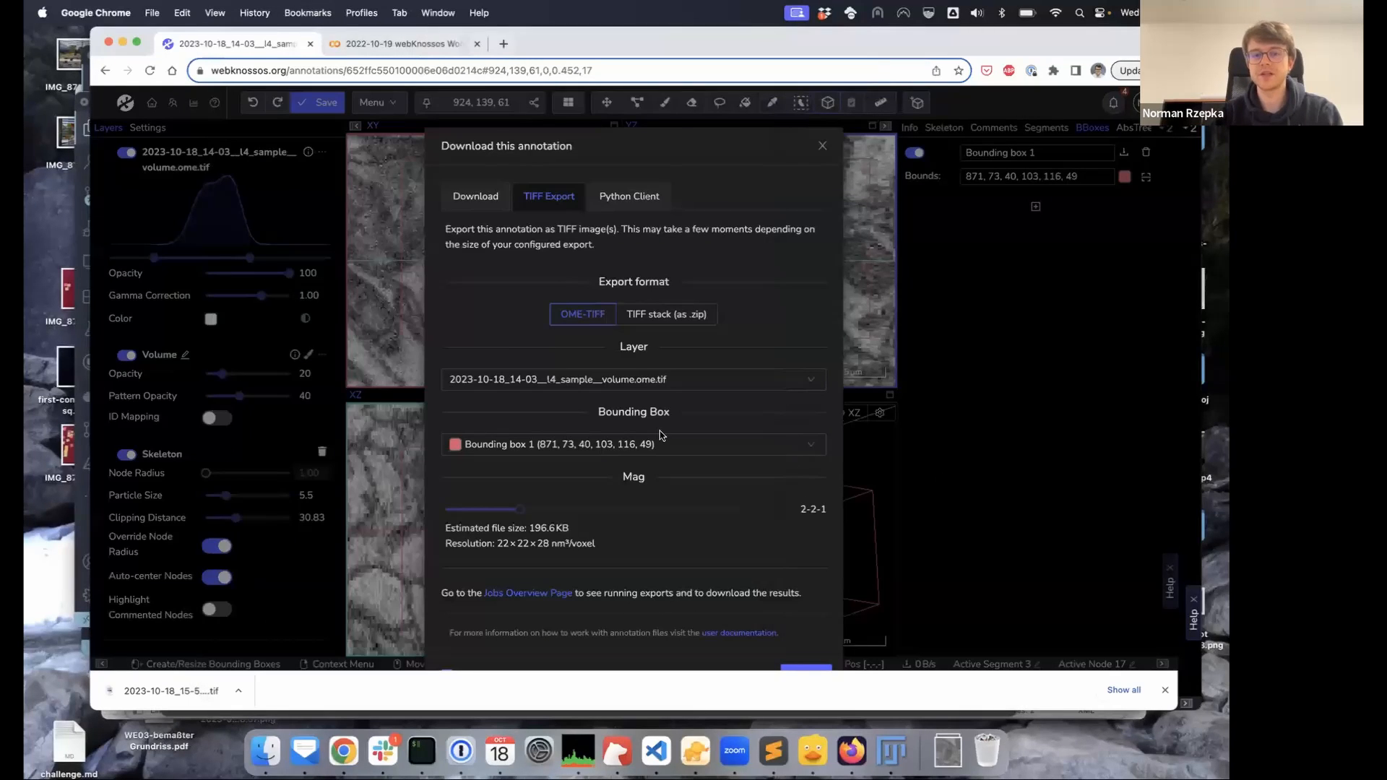
scroll(660, 430, "down", 1)
scroll(672, 403, "up", 2)
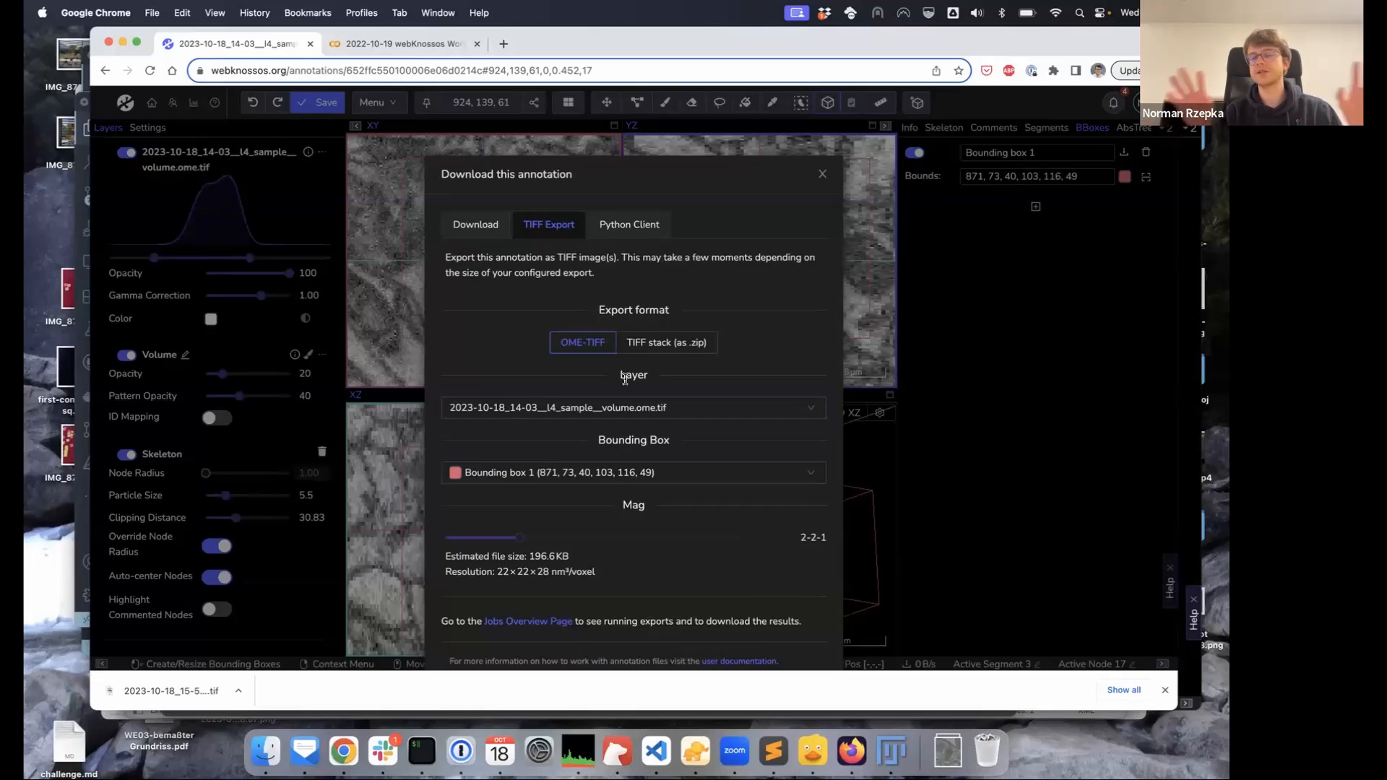
scroll(806, 347, "down", 2)
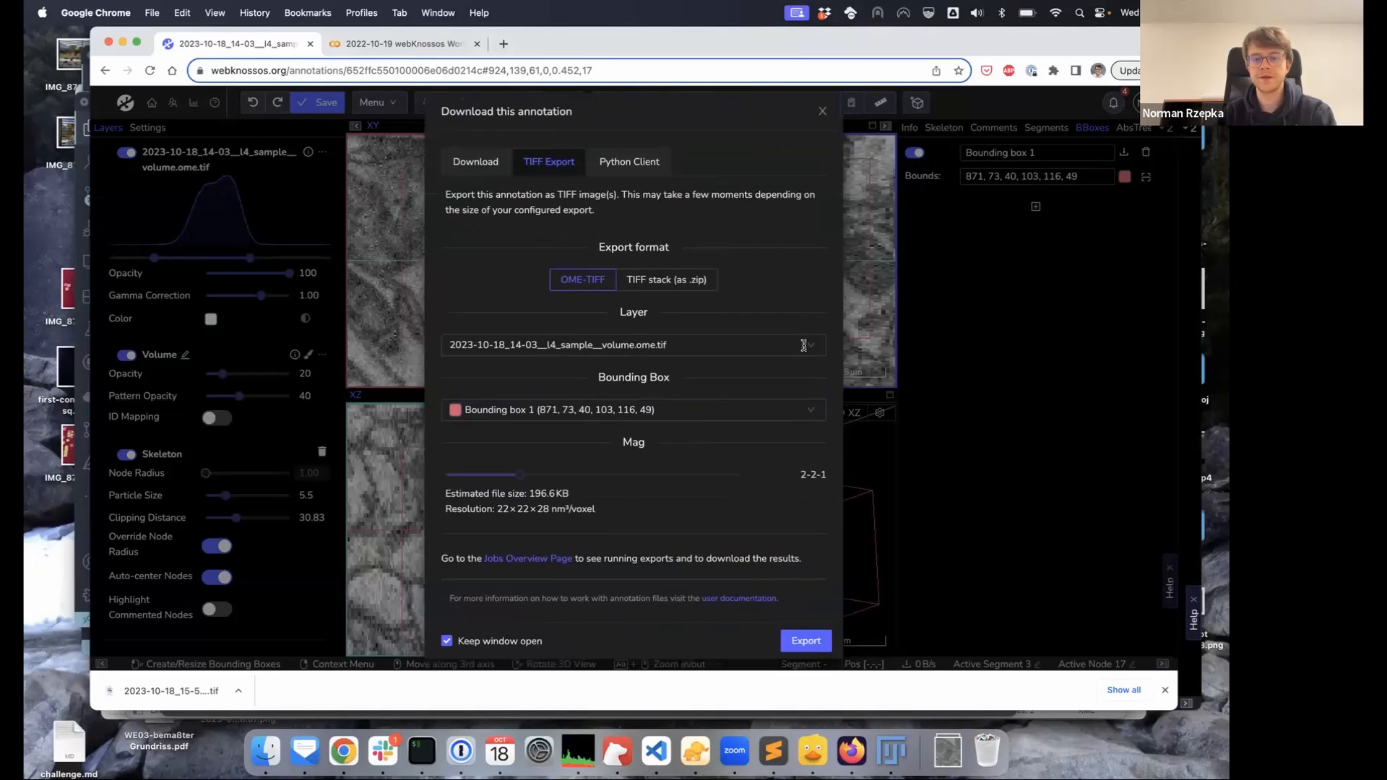
scroll(806, 347, "up", 2)
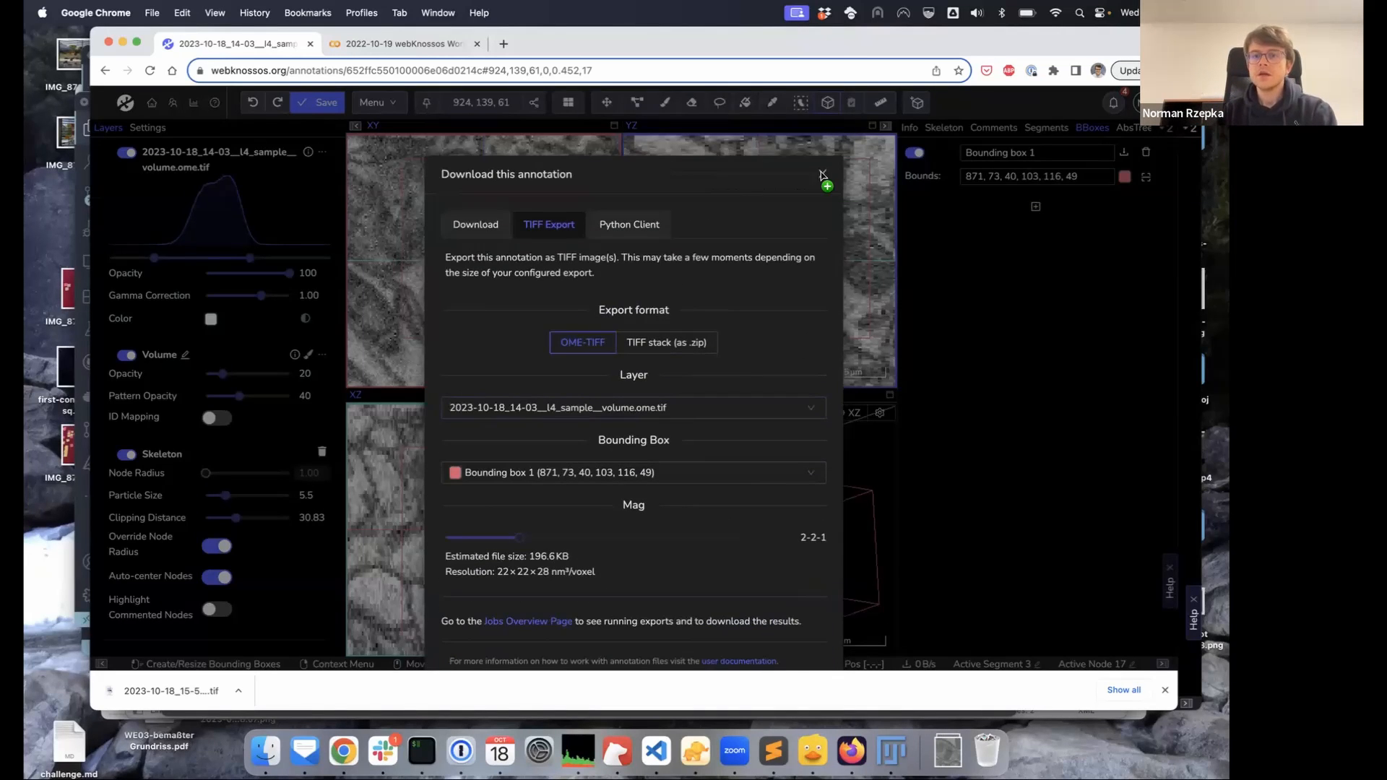
left_click(822, 176)
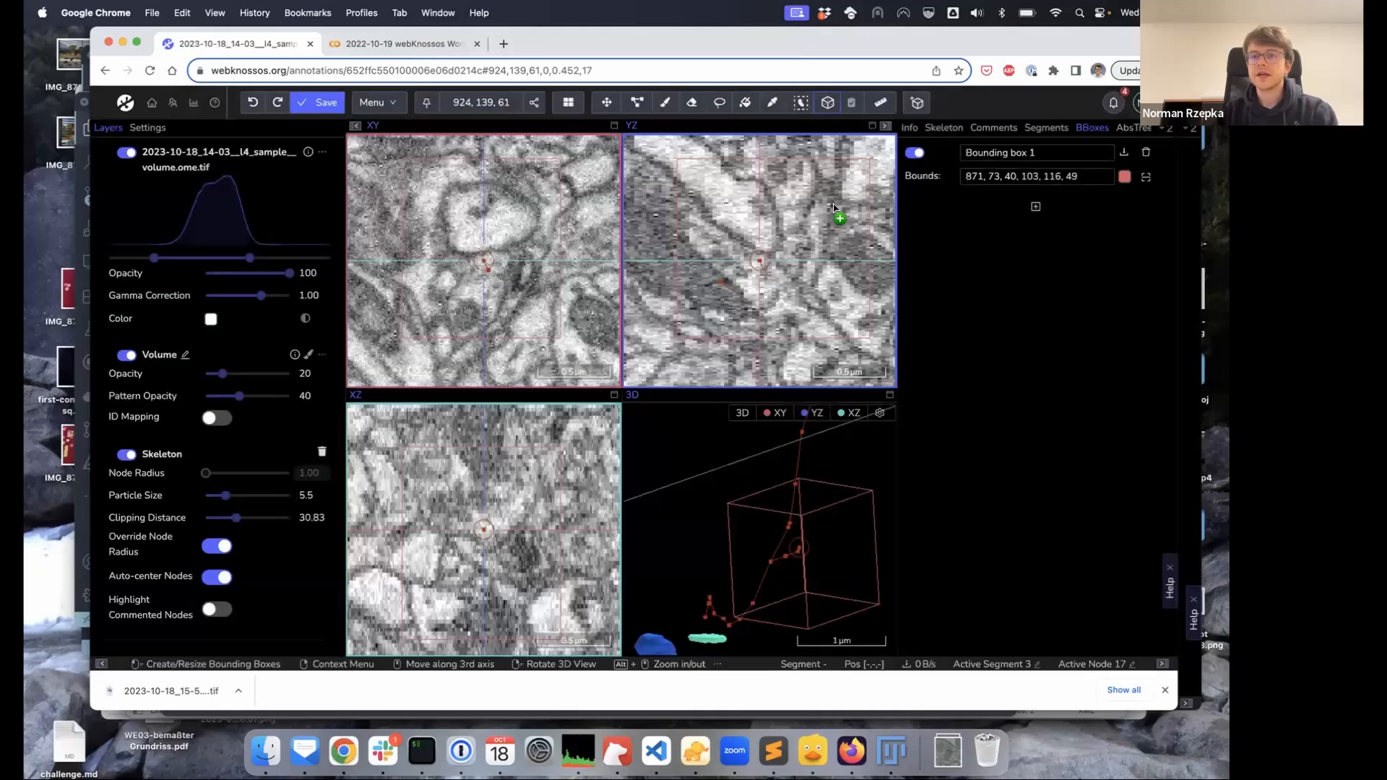
Measure distances across the cell in the XY view, then outline it for a 0.2 µm² area
left_click(873, 107)
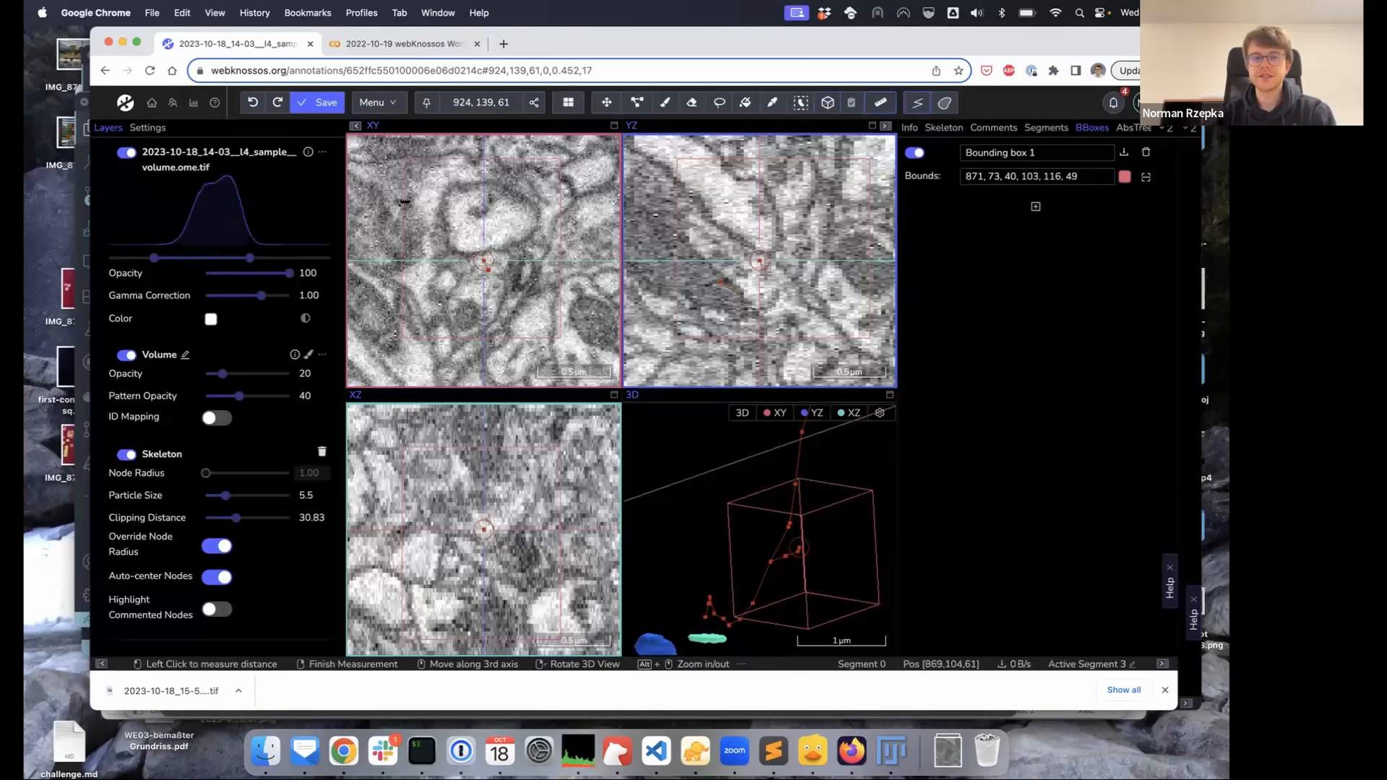
left_click_drag(452, 188, 466, 198)
left_click(464, 200)
left_click(545, 241)
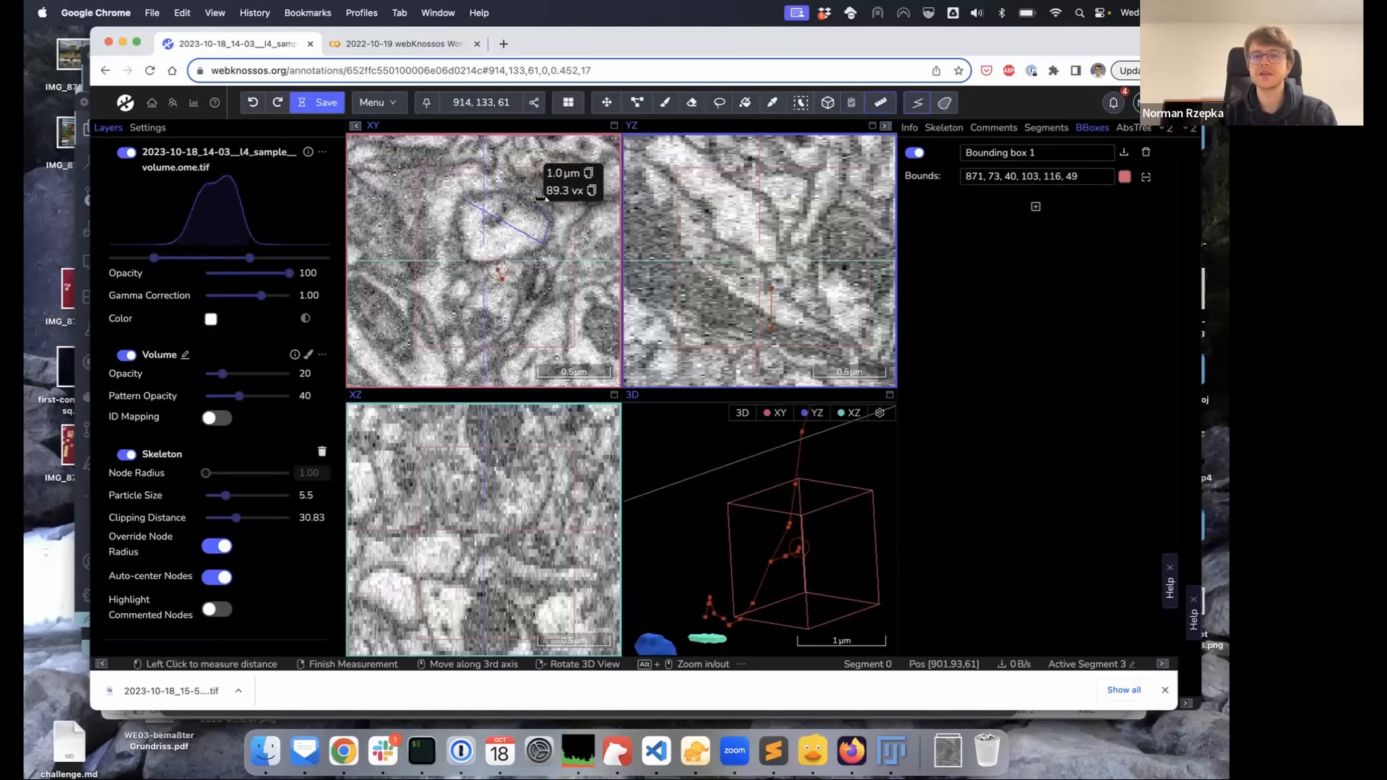
right_click(548, 211)
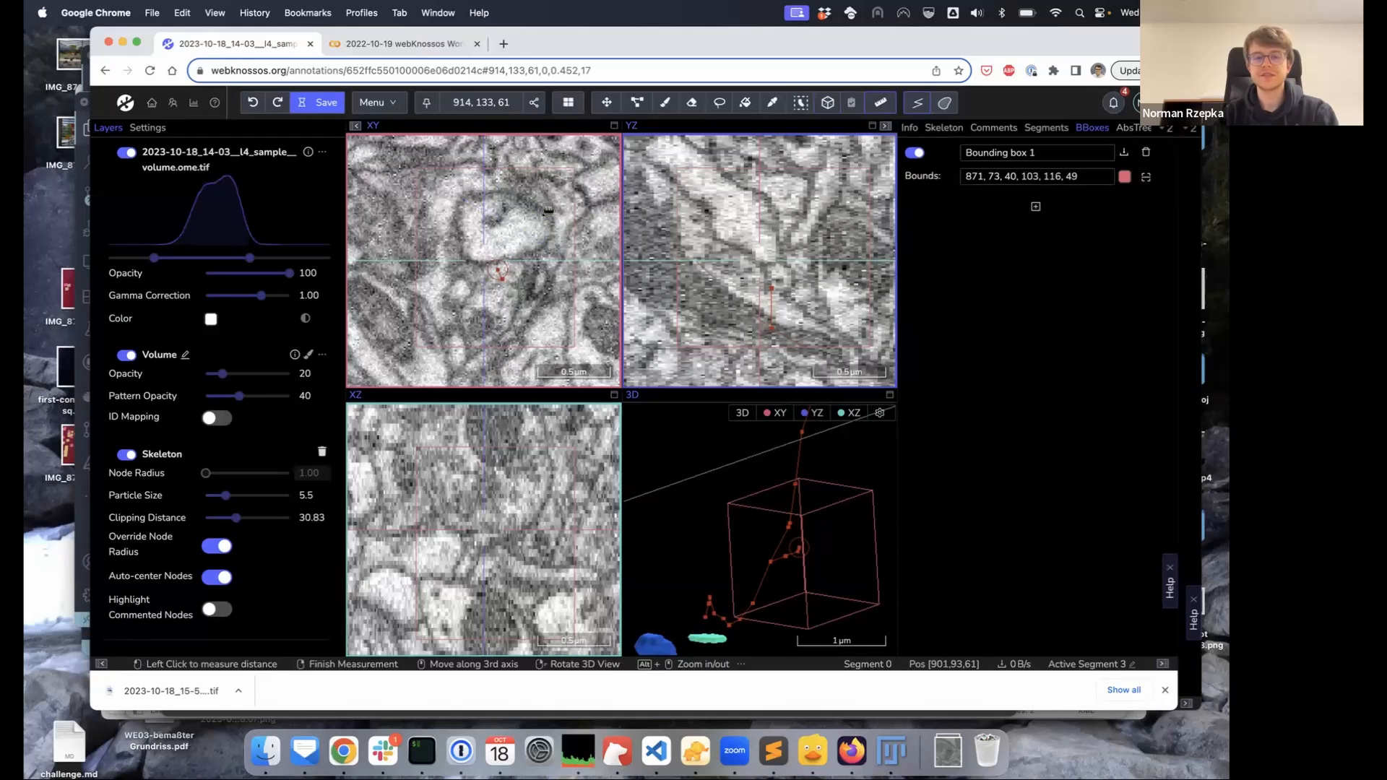
left_click(465, 205)
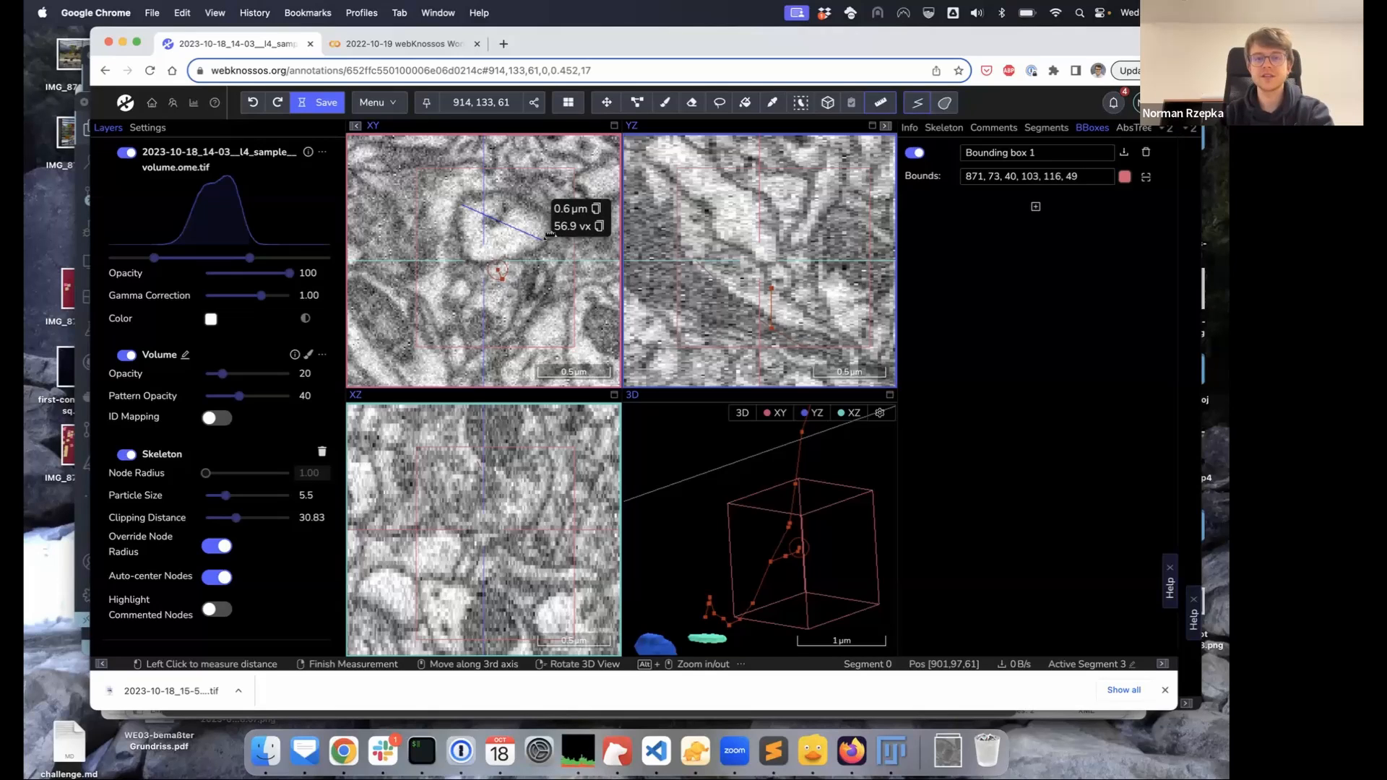
left_click(944, 102)
mouse_move(531, 194)
left_mouse_down()
mouse_move(480, 195)
mouse_move(462, 213)
mouse_move(483, 257)
mouse_move(505, 259)
mouse_move(553, 223)
mouse_move(522, 190)
left_mouse_up()
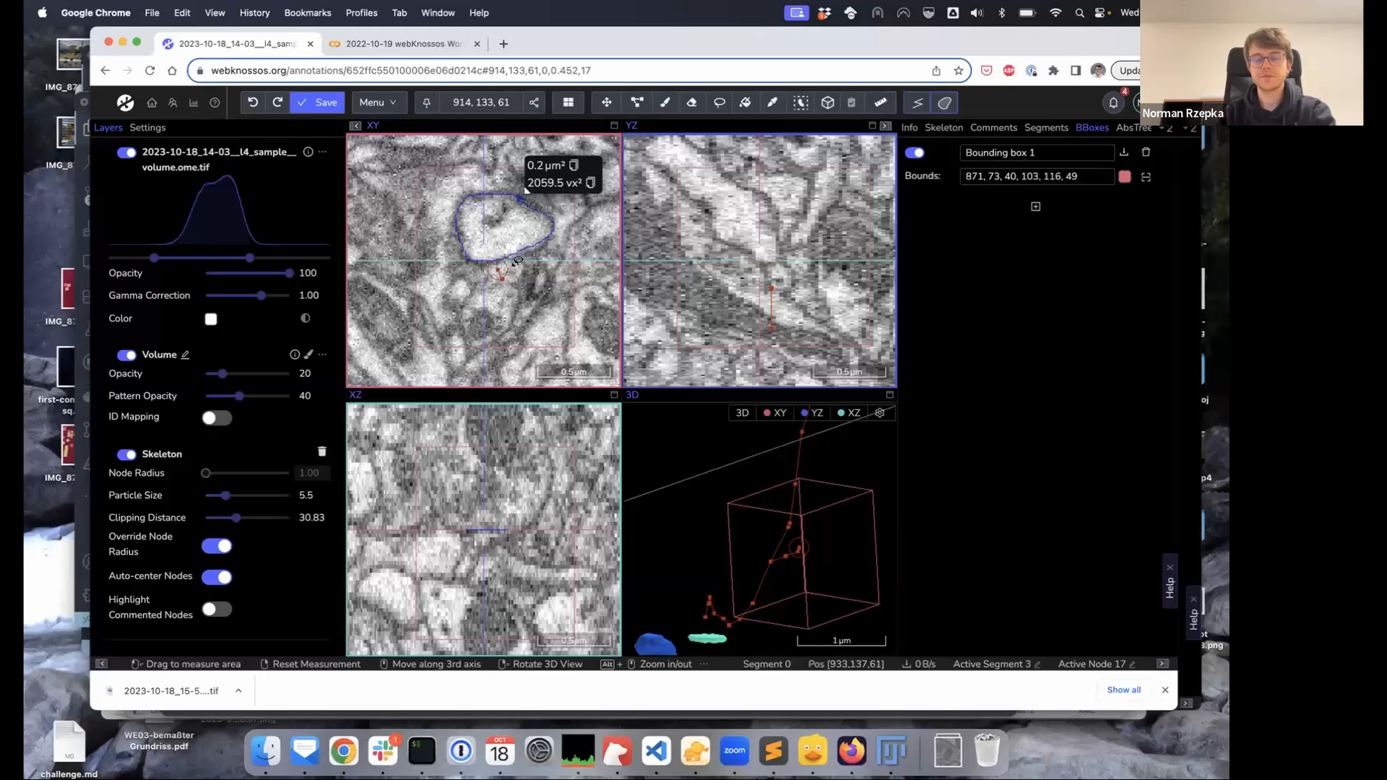
Centre all views on Segment 1 and inspect the blue segment's details in the XY view
left_click(1038, 128)
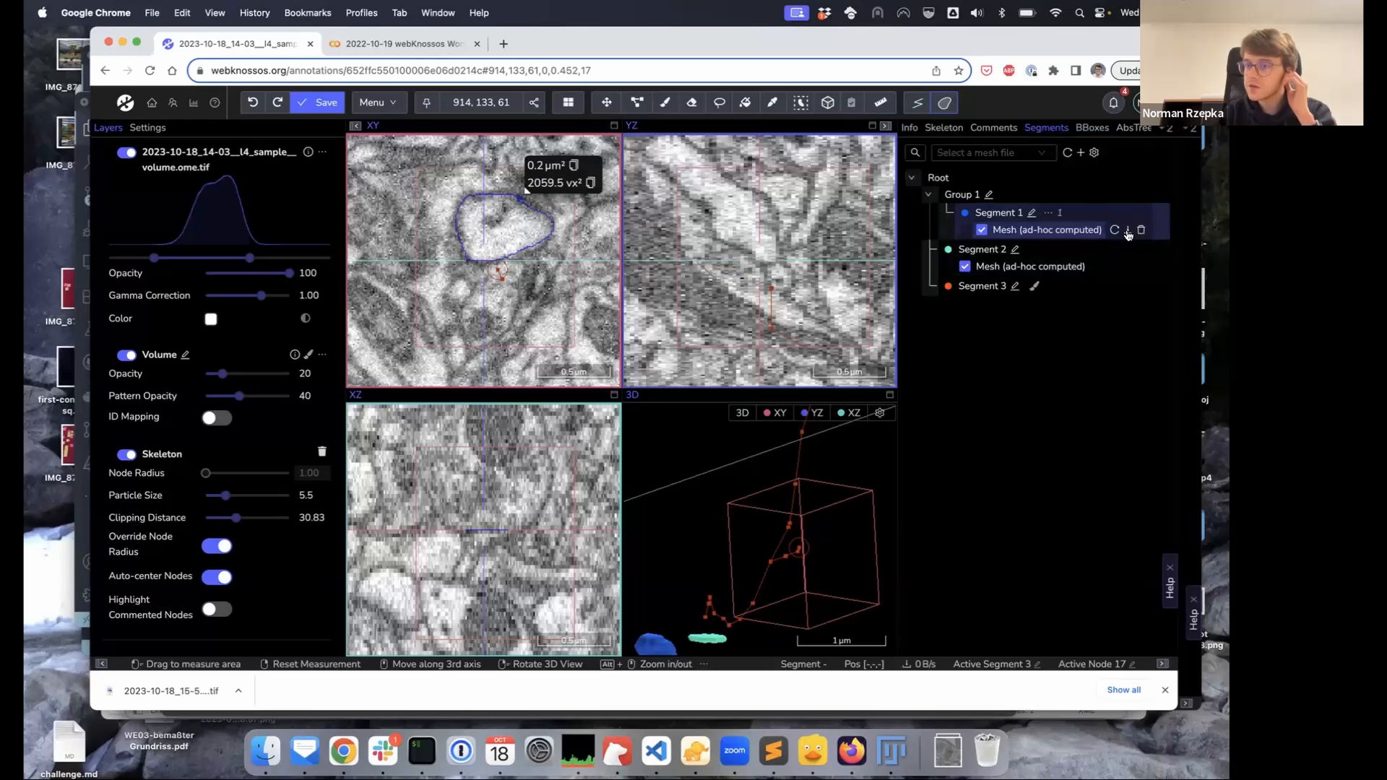
left_click(1048, 212)
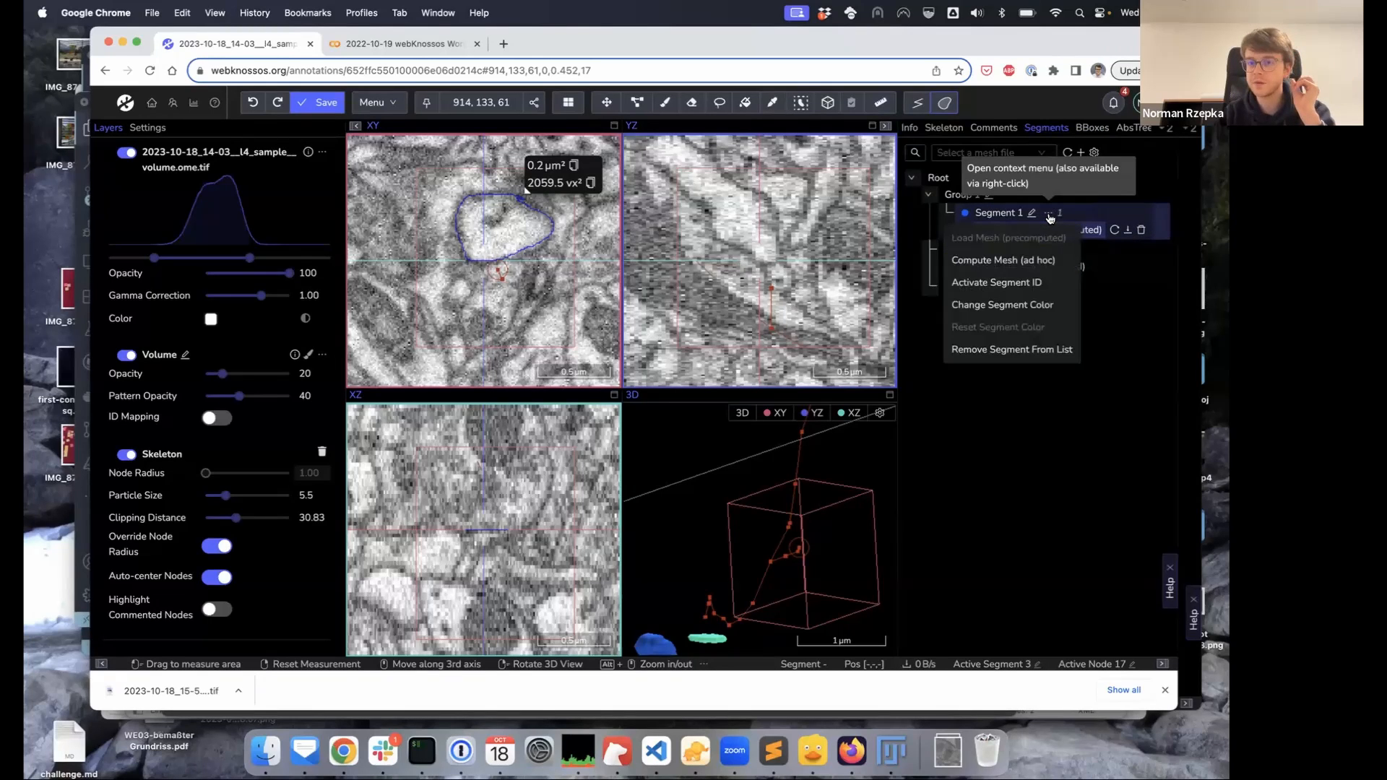
left_click(1136, 337)
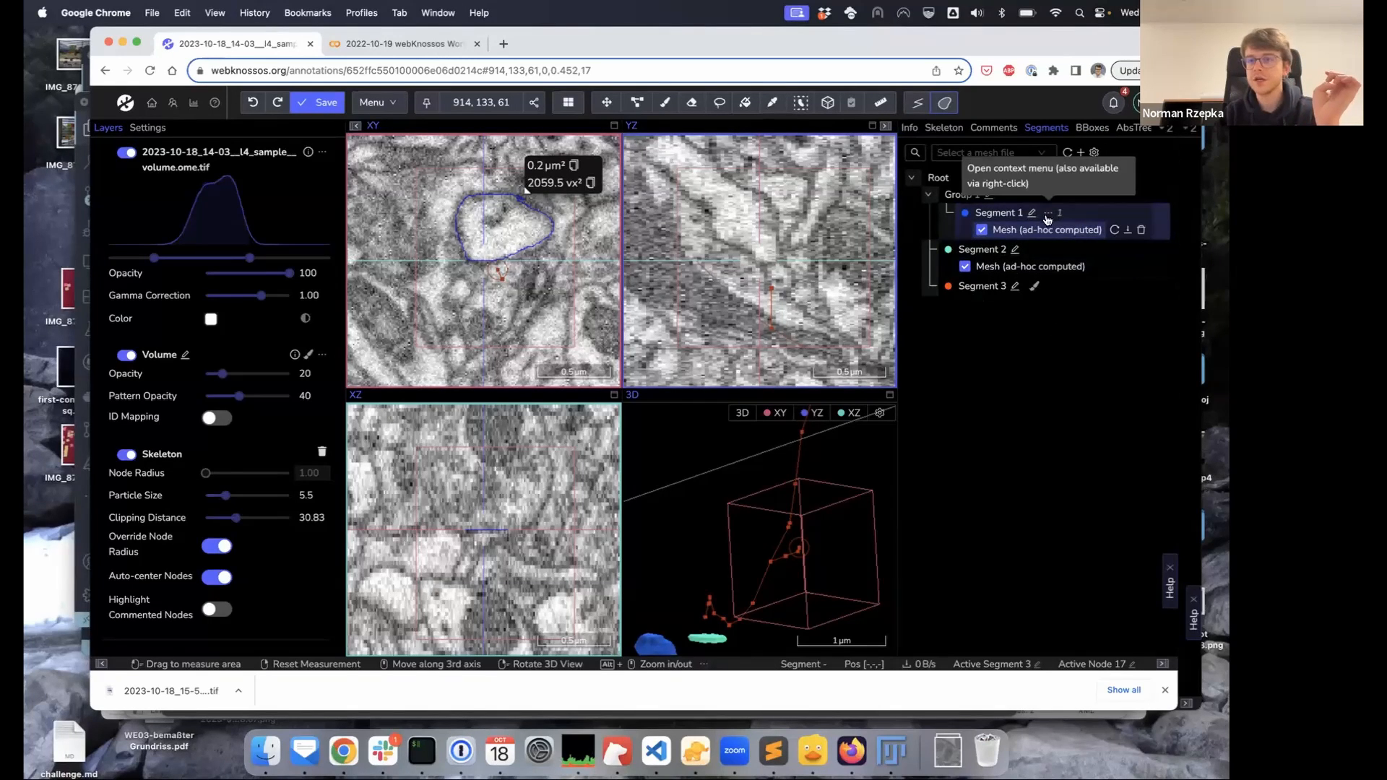
left_click(1037, 217)
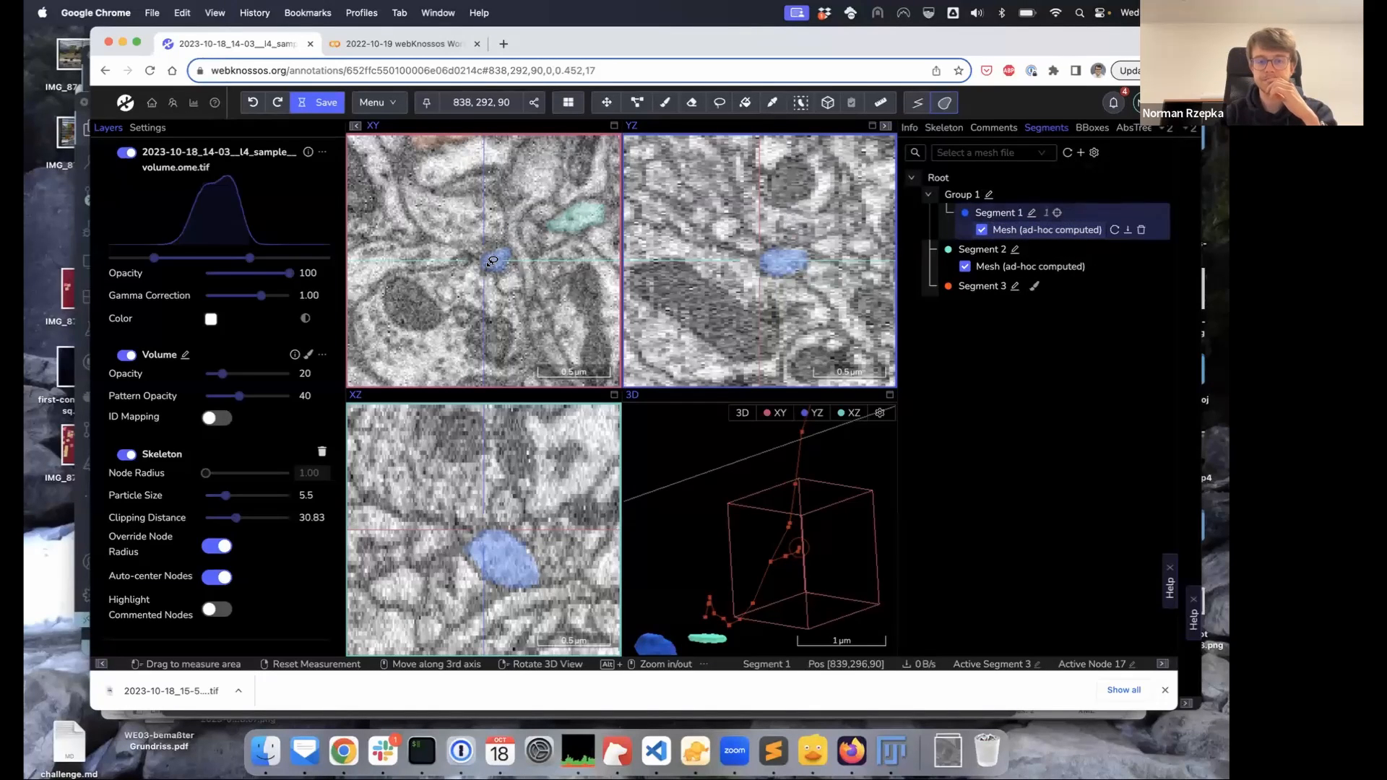
left_click(666, 106)
right_click(496, 262)
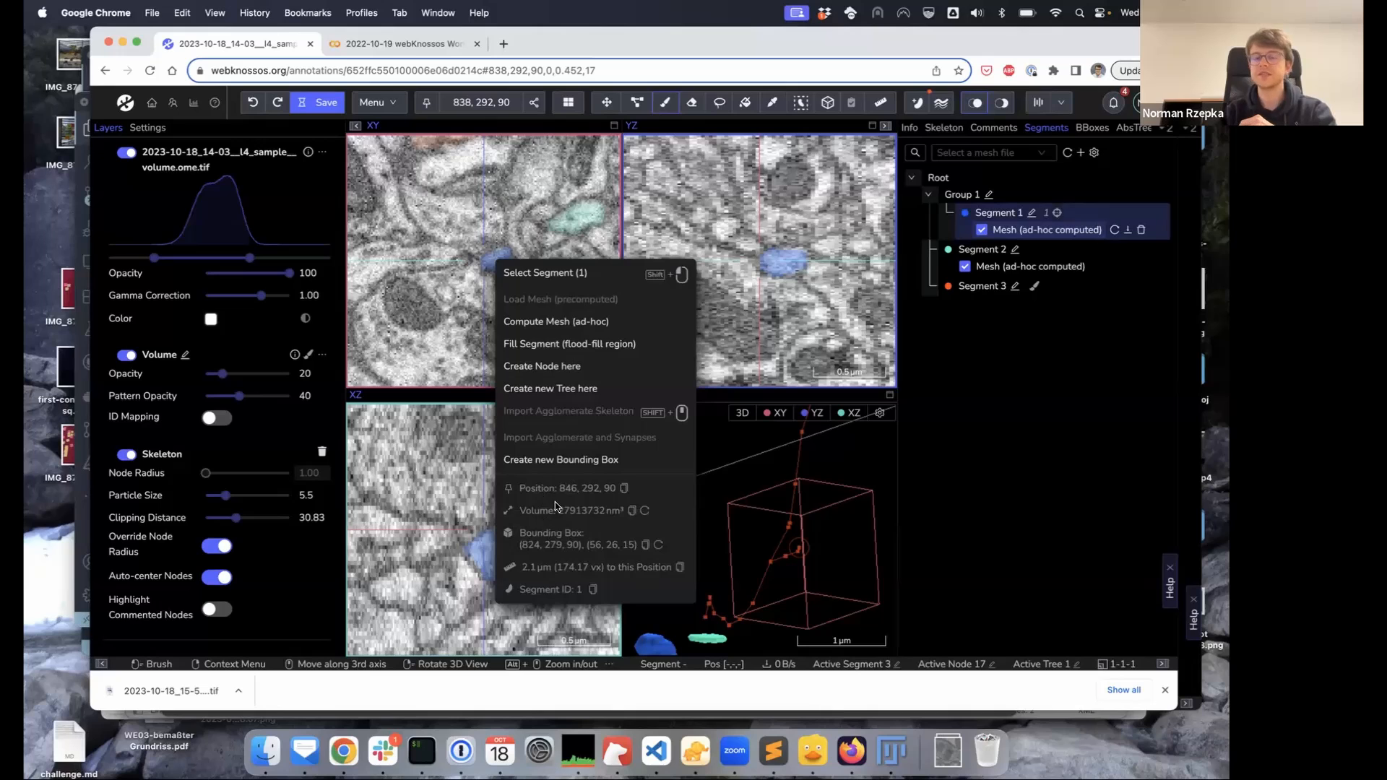
left_click(1060, 320)
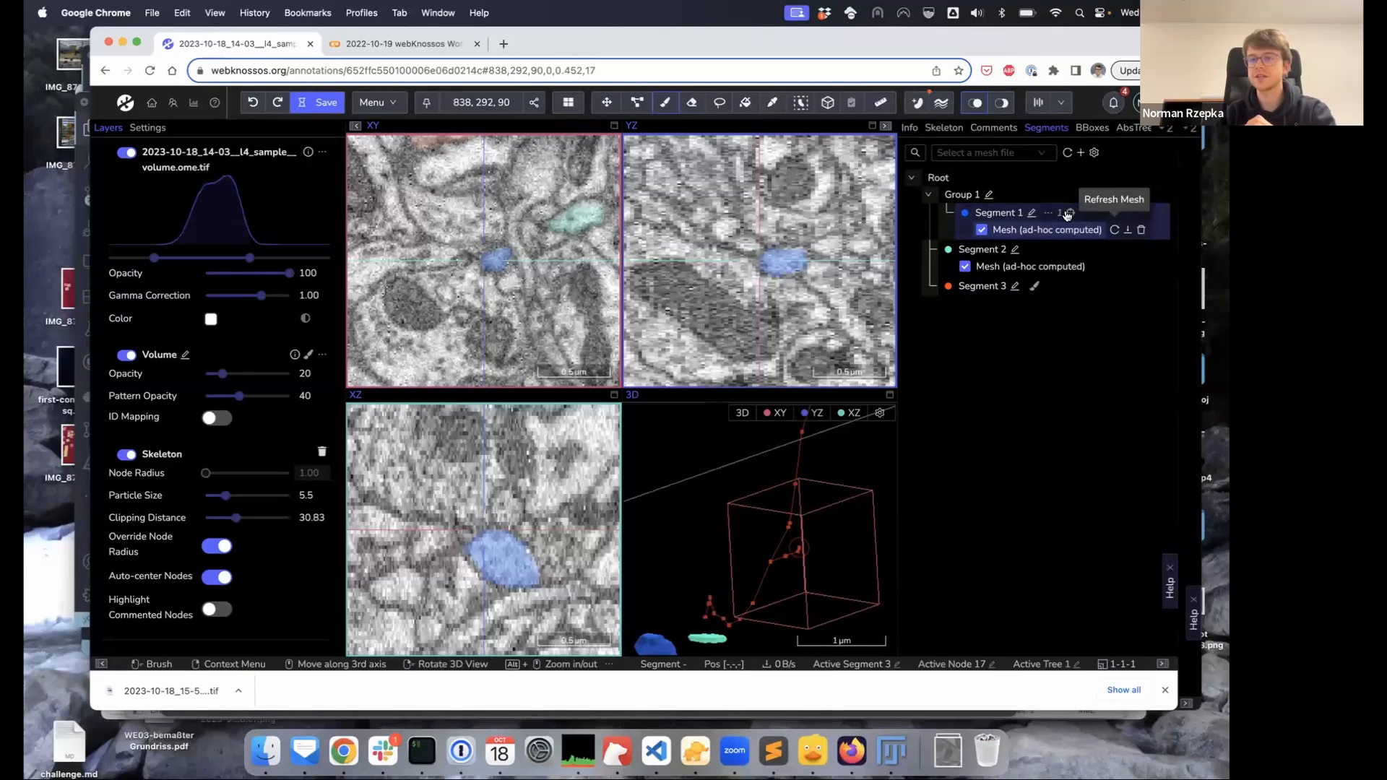
right_click(941, 179)
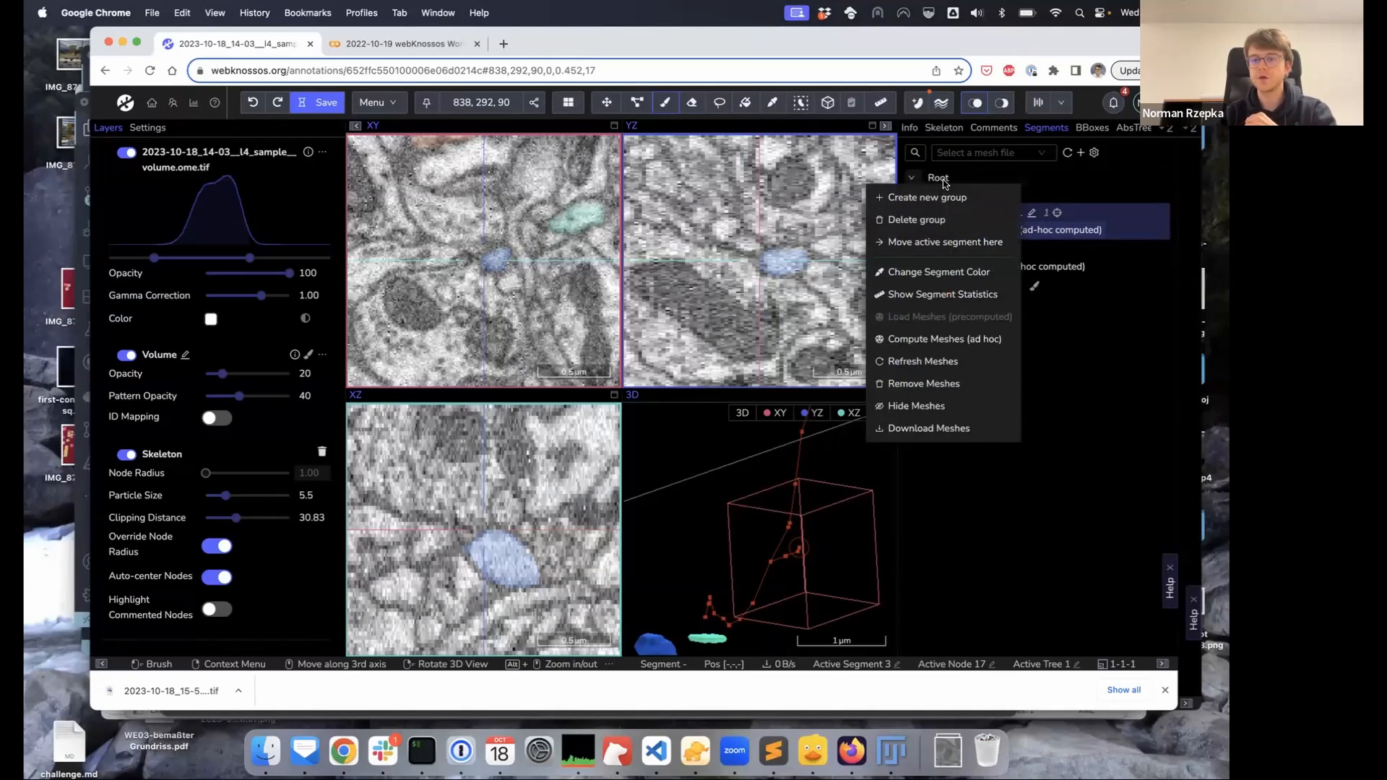
left_click(964, 296)
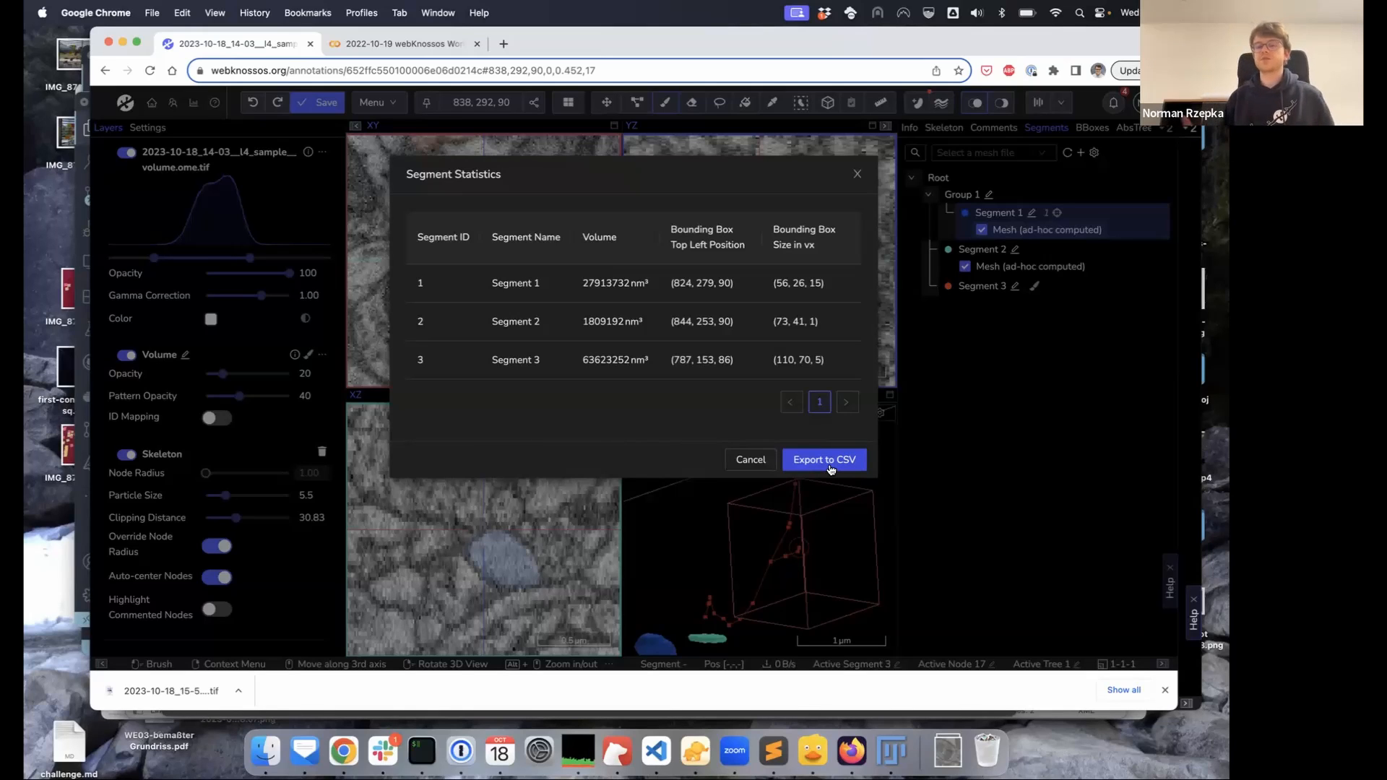
left_click(858, 174)
right_click(962, 196)
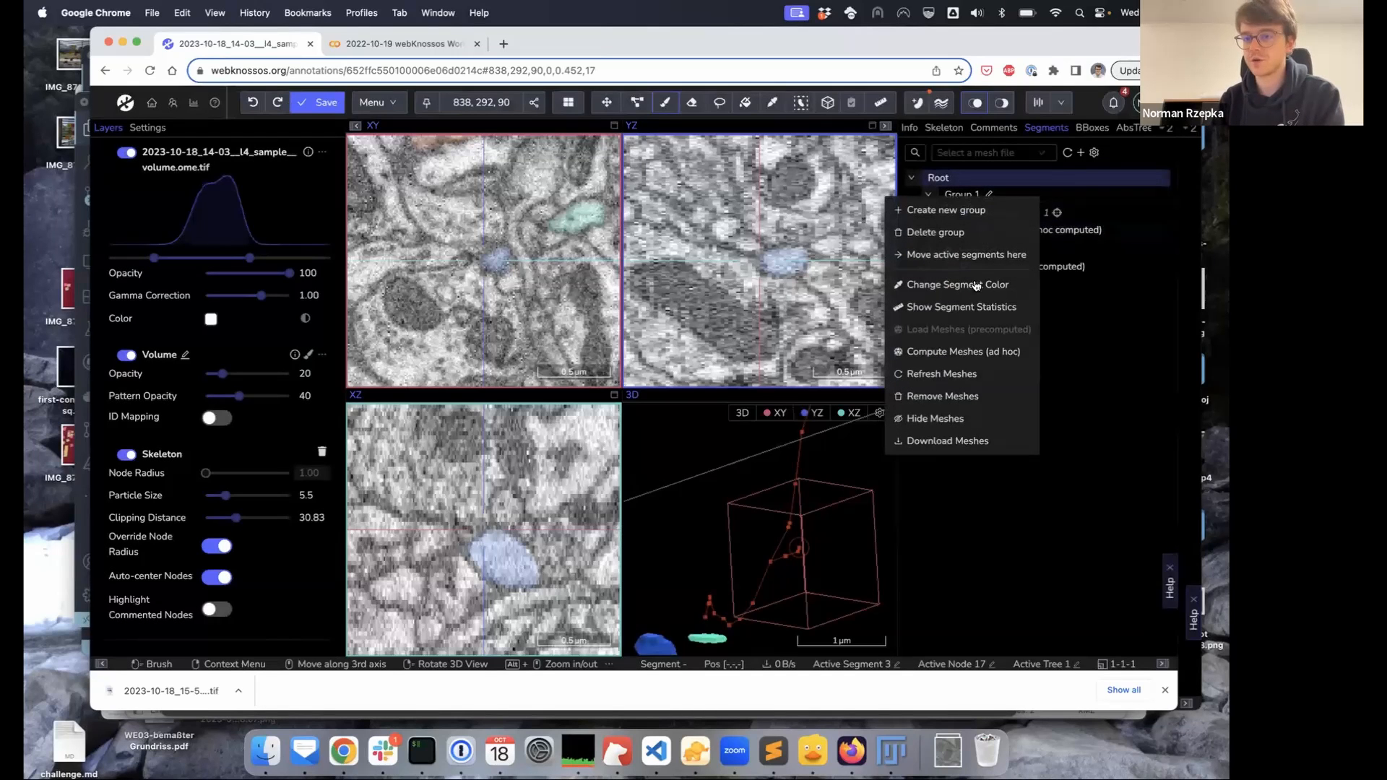
left_click(975, 307)
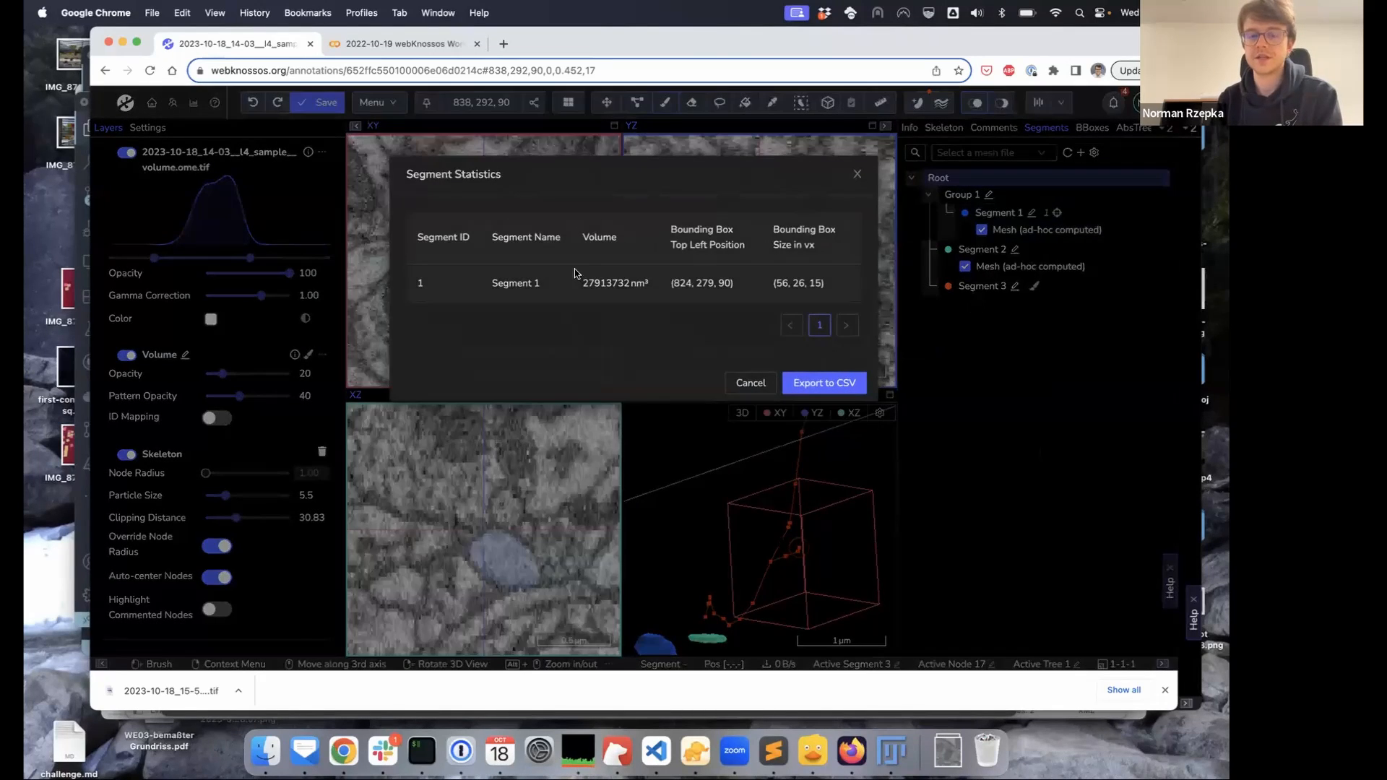
left_click(858, 176)
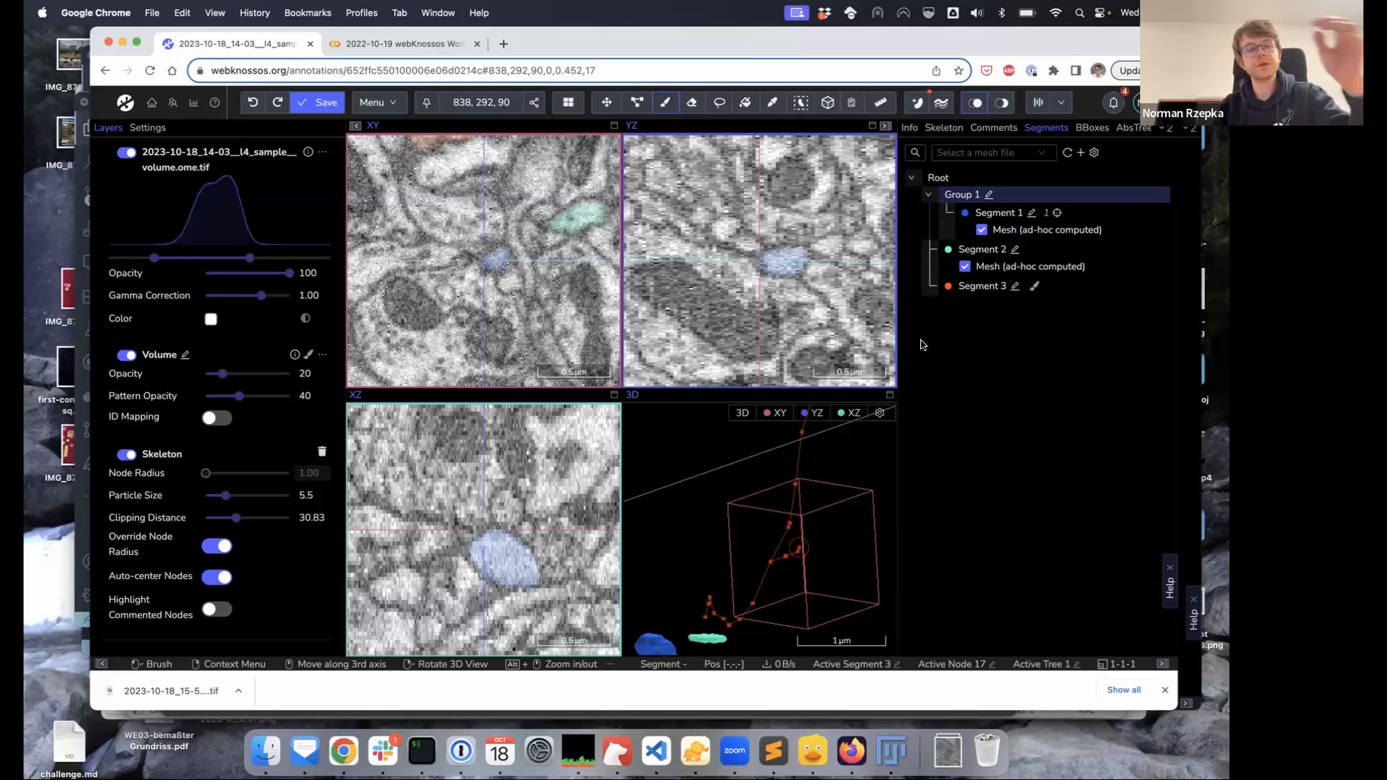
Return to the Colab workshop notebook after briefly checking the WEBKNOSSOS annotation
left_click(439, 46)
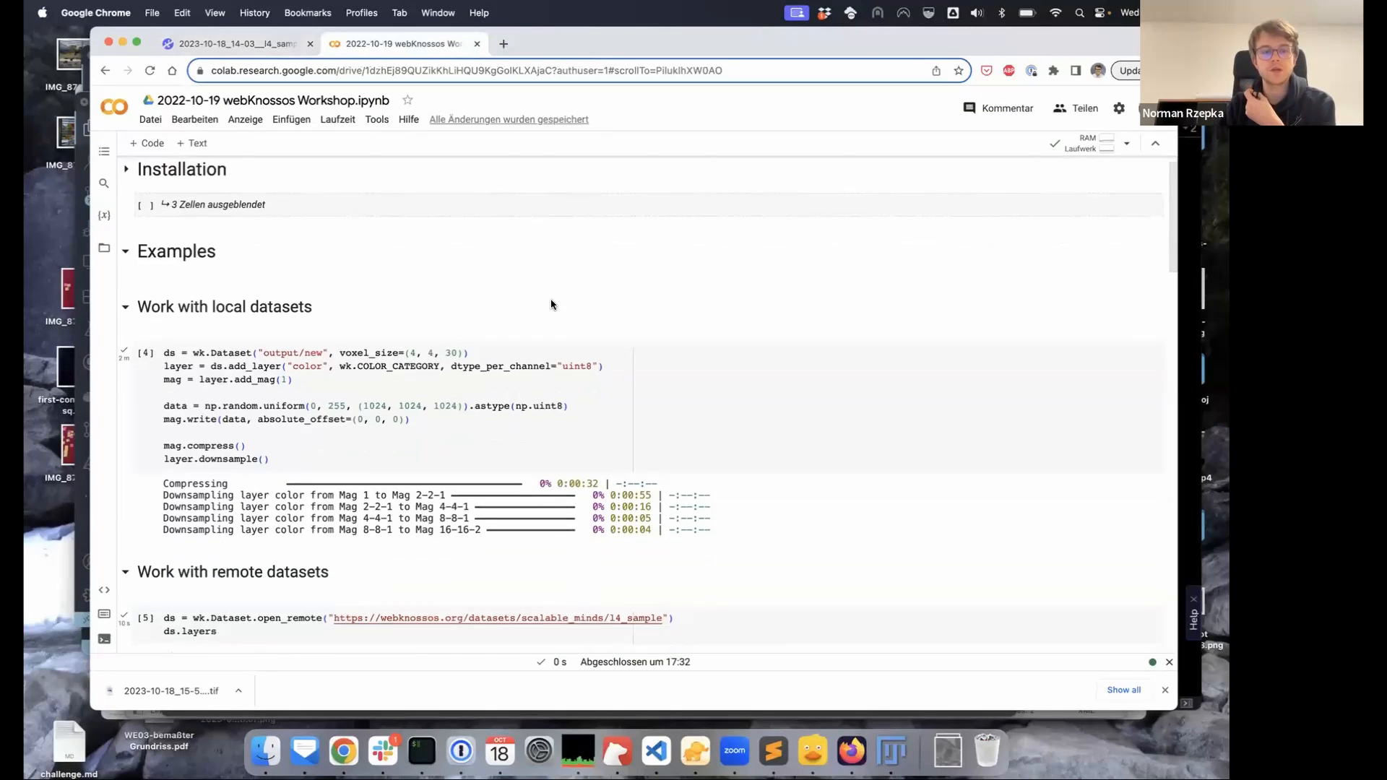
left_click(221, 48)
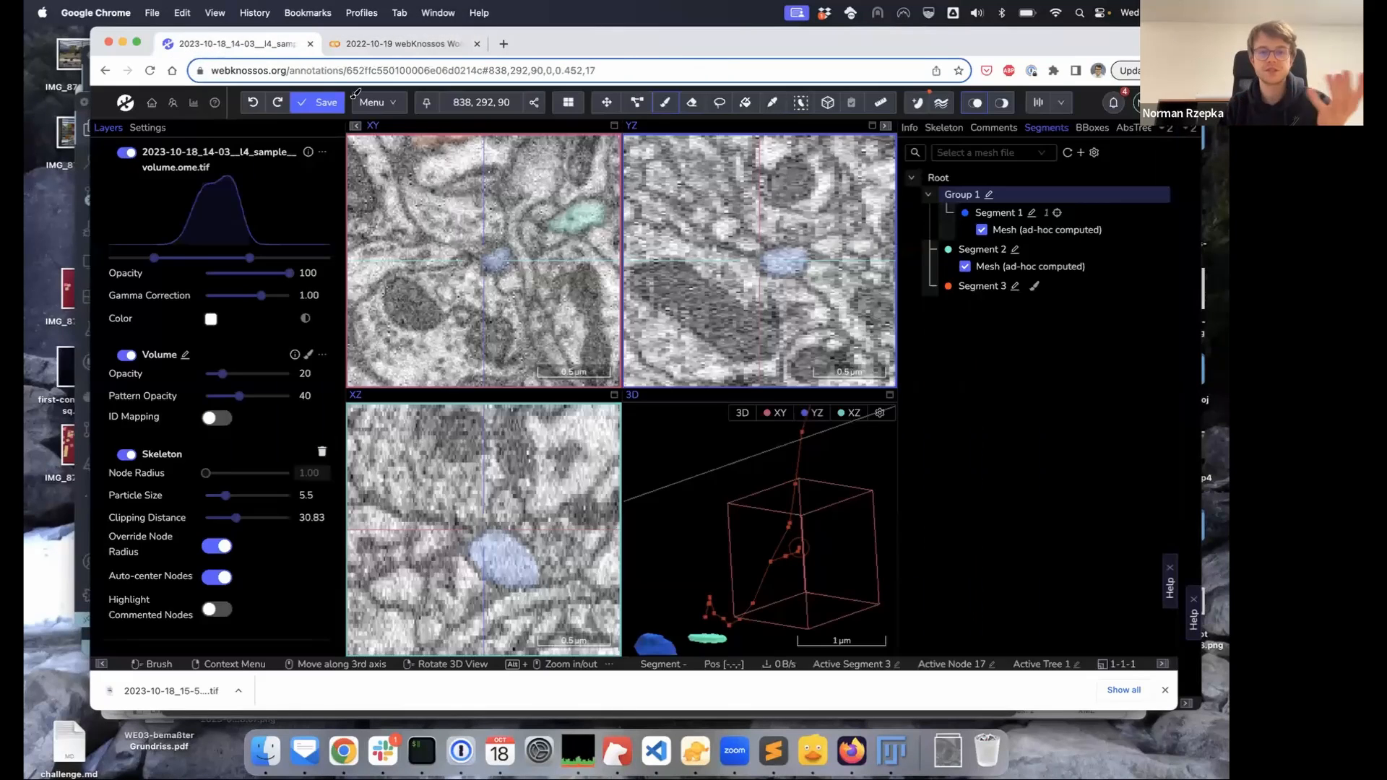
left_click(371, 48)
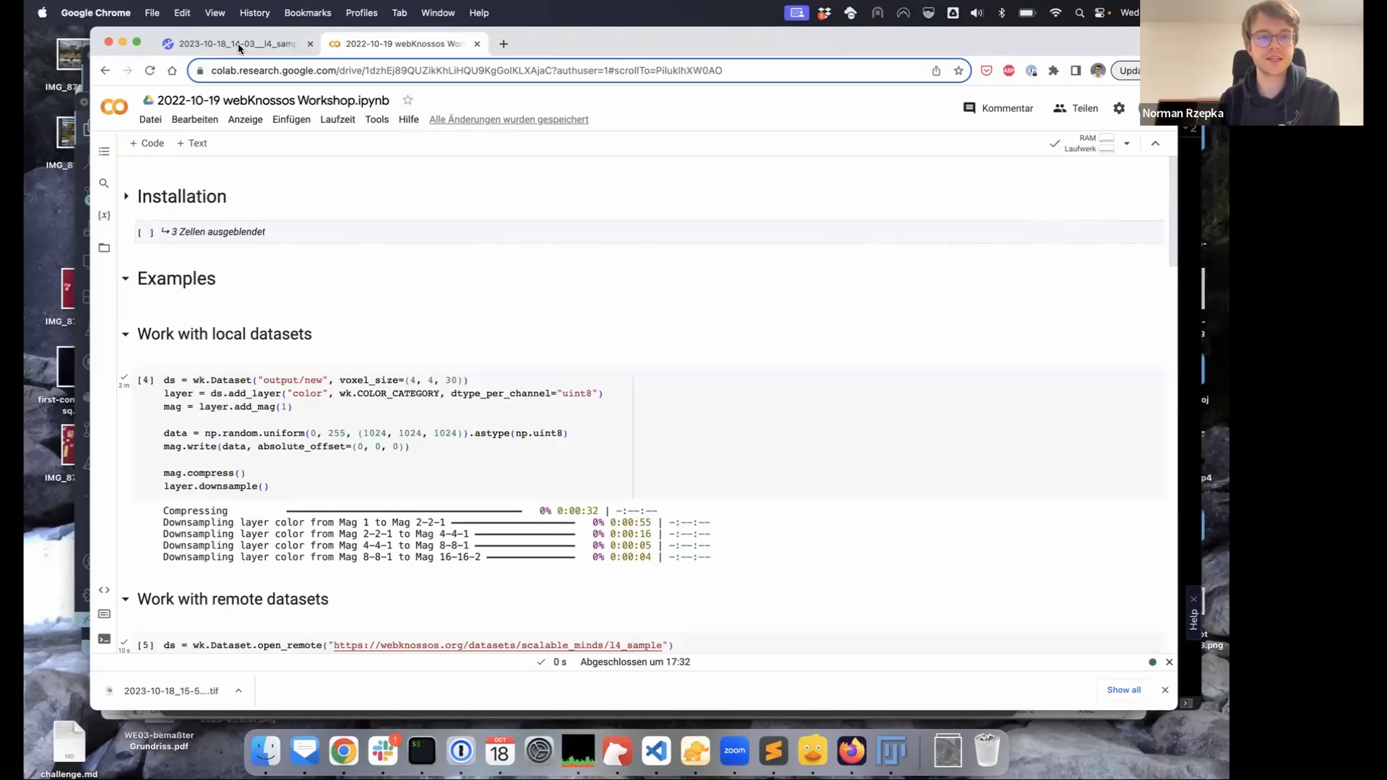
left_click_drag(562, 47, 548, 44)
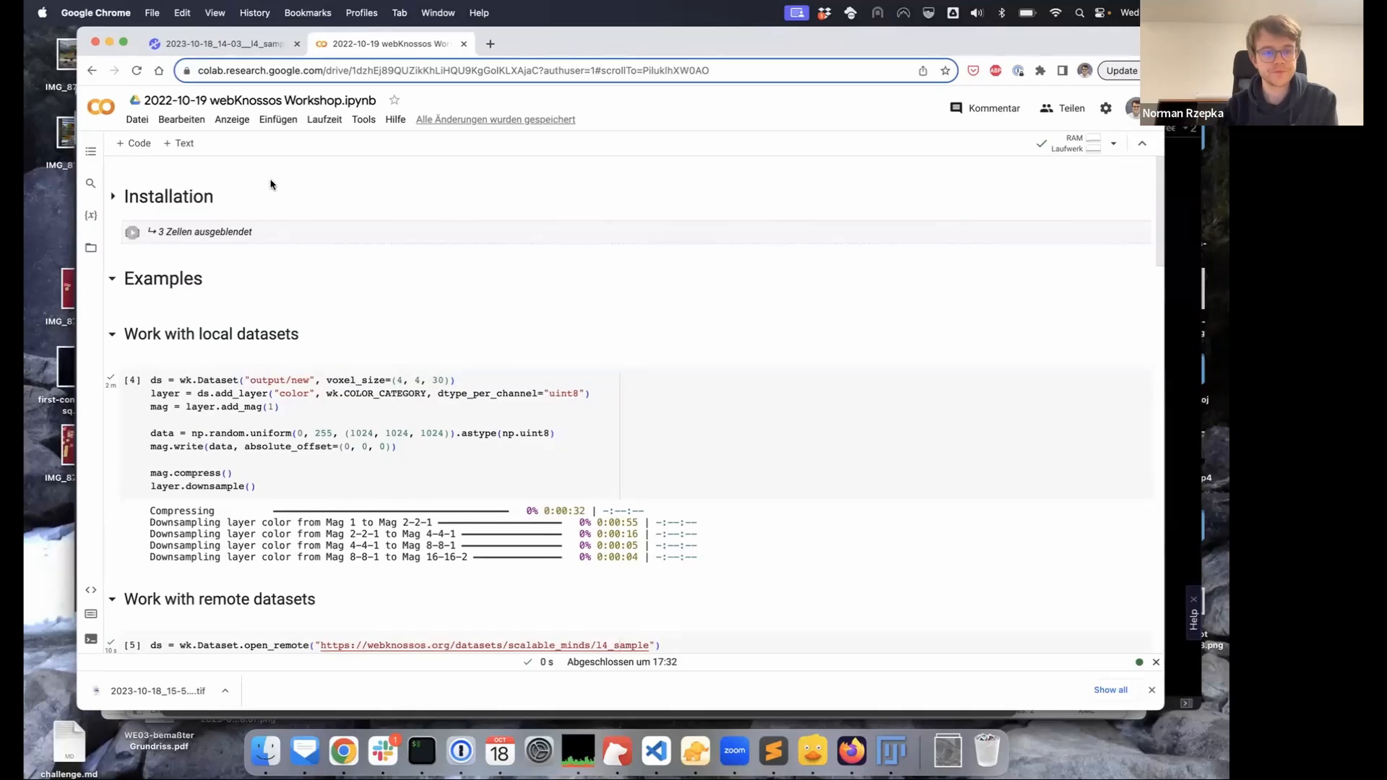
Highlight the webknossos pip install and import lines, then collapse the Installation section
left_click(113, 196)
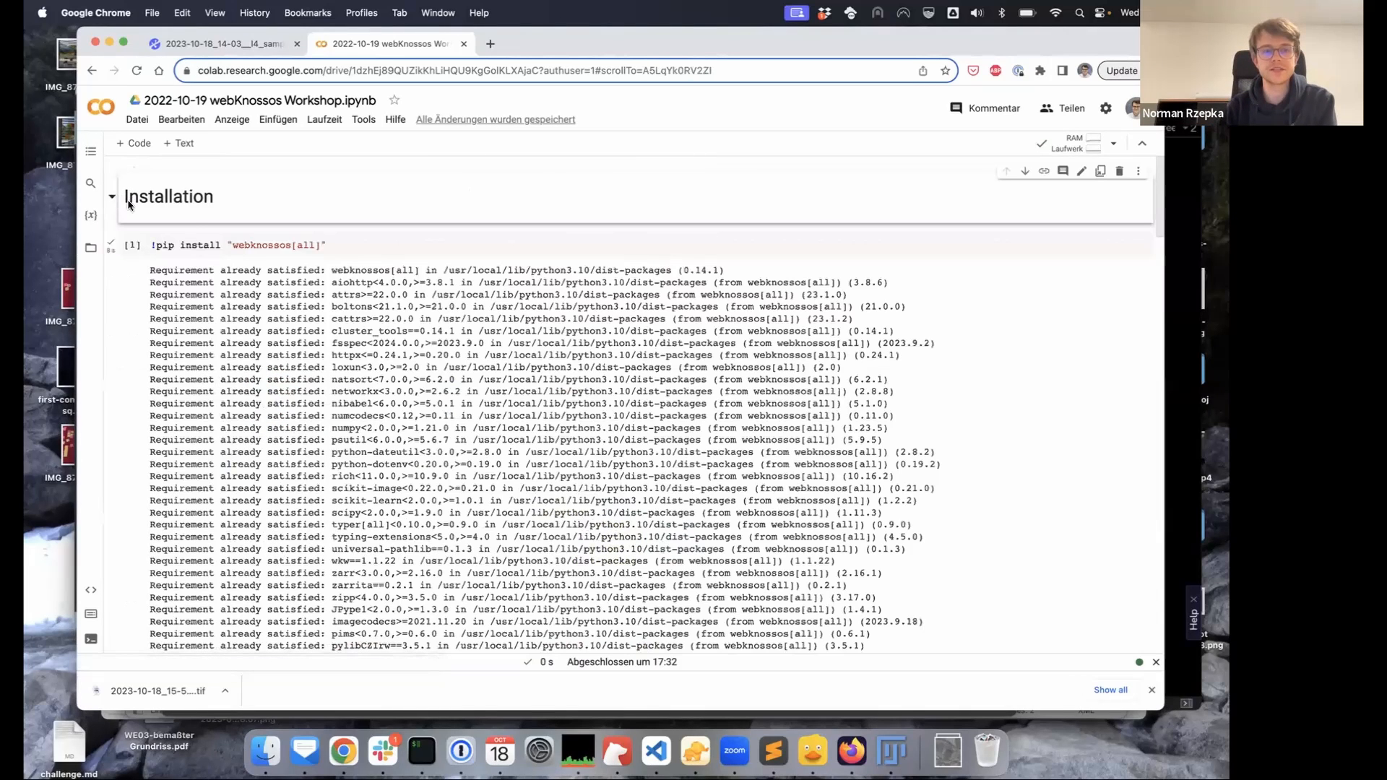
double_click(236, 244)
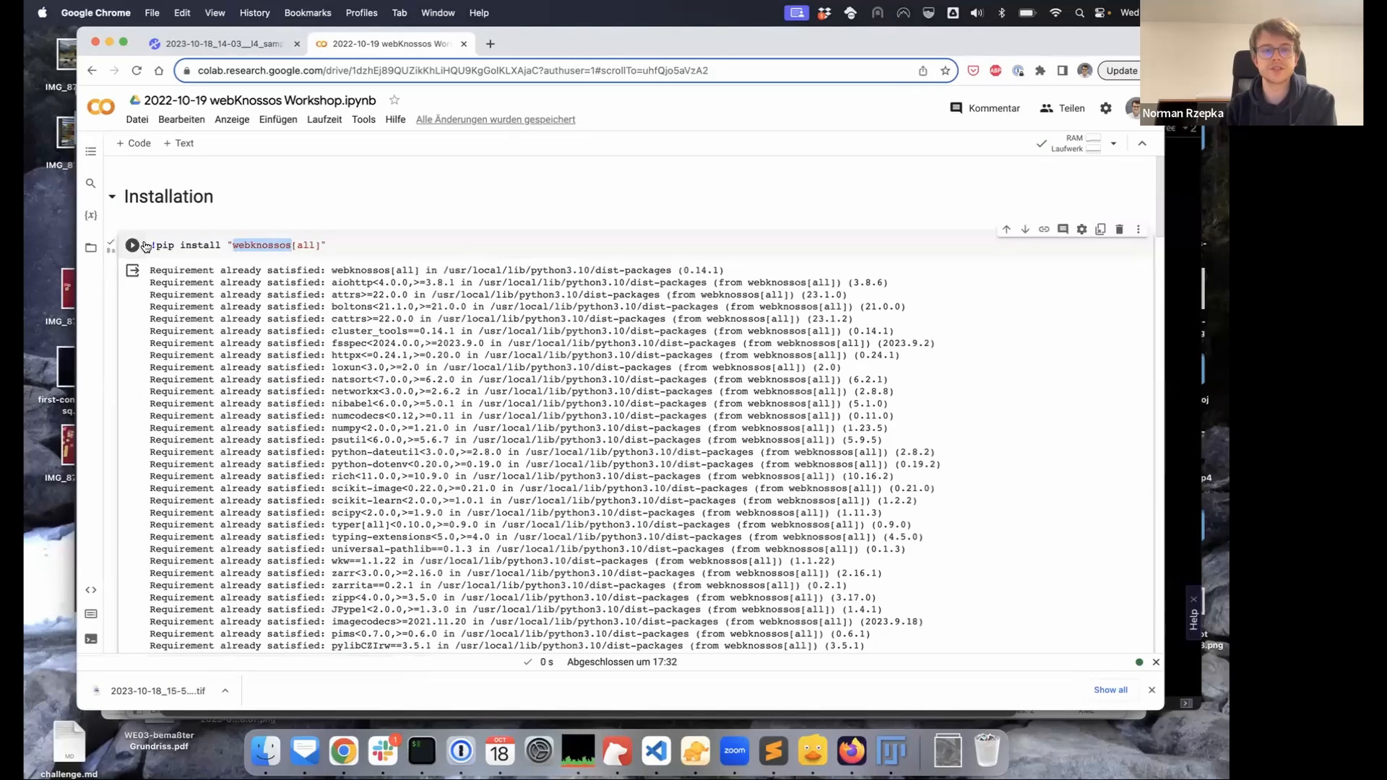
left_click_drag(156, 244, 330, 244)
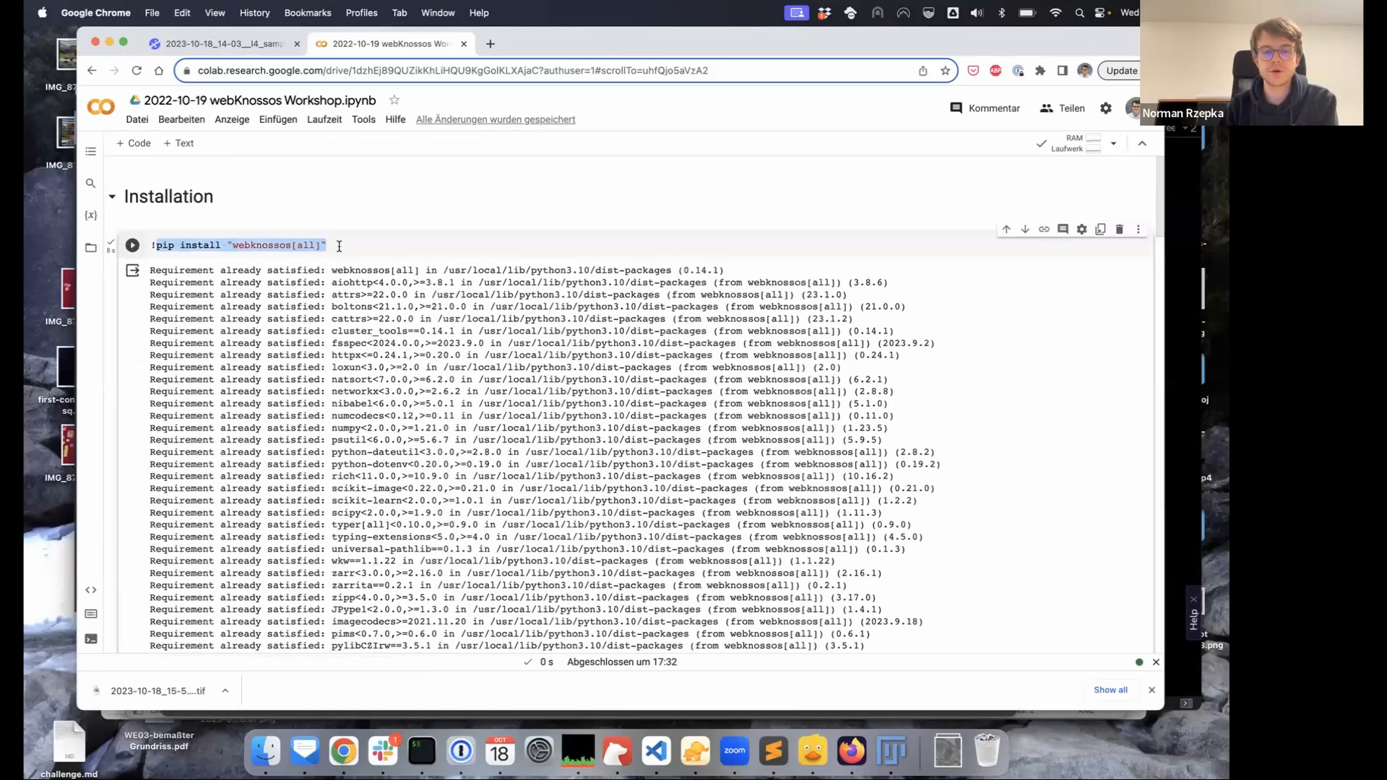
left_click(331, 245)
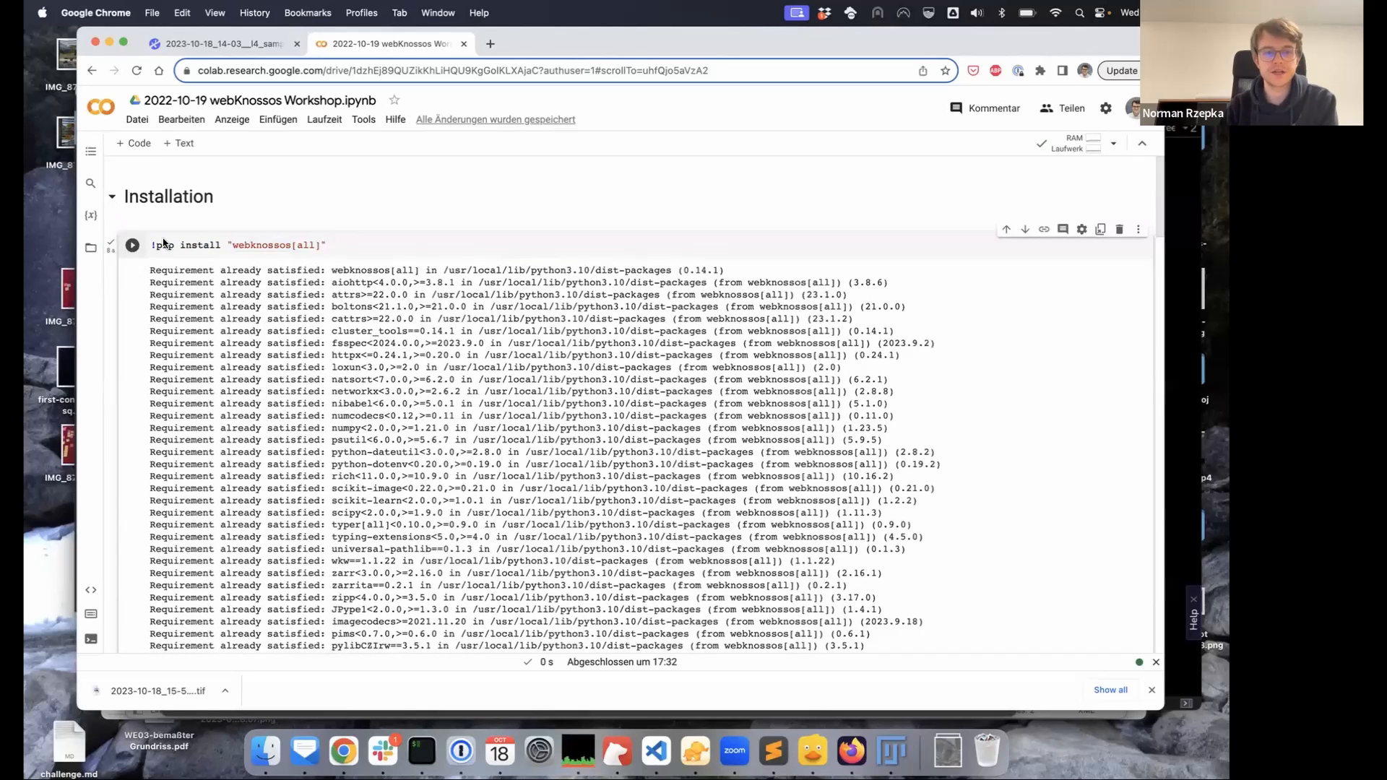
left_click(113, 197)
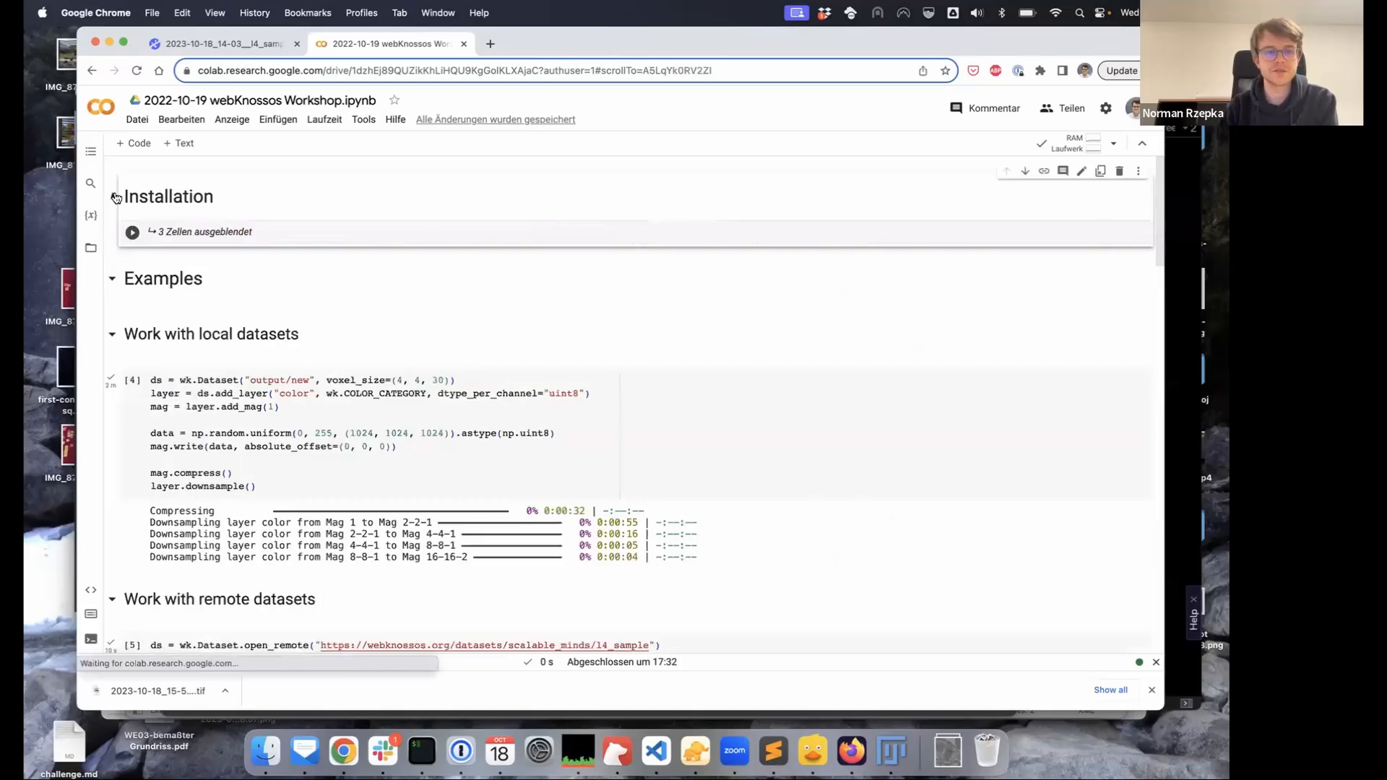
left_click(113, 197)
scroll(234, 325, "down", 10)
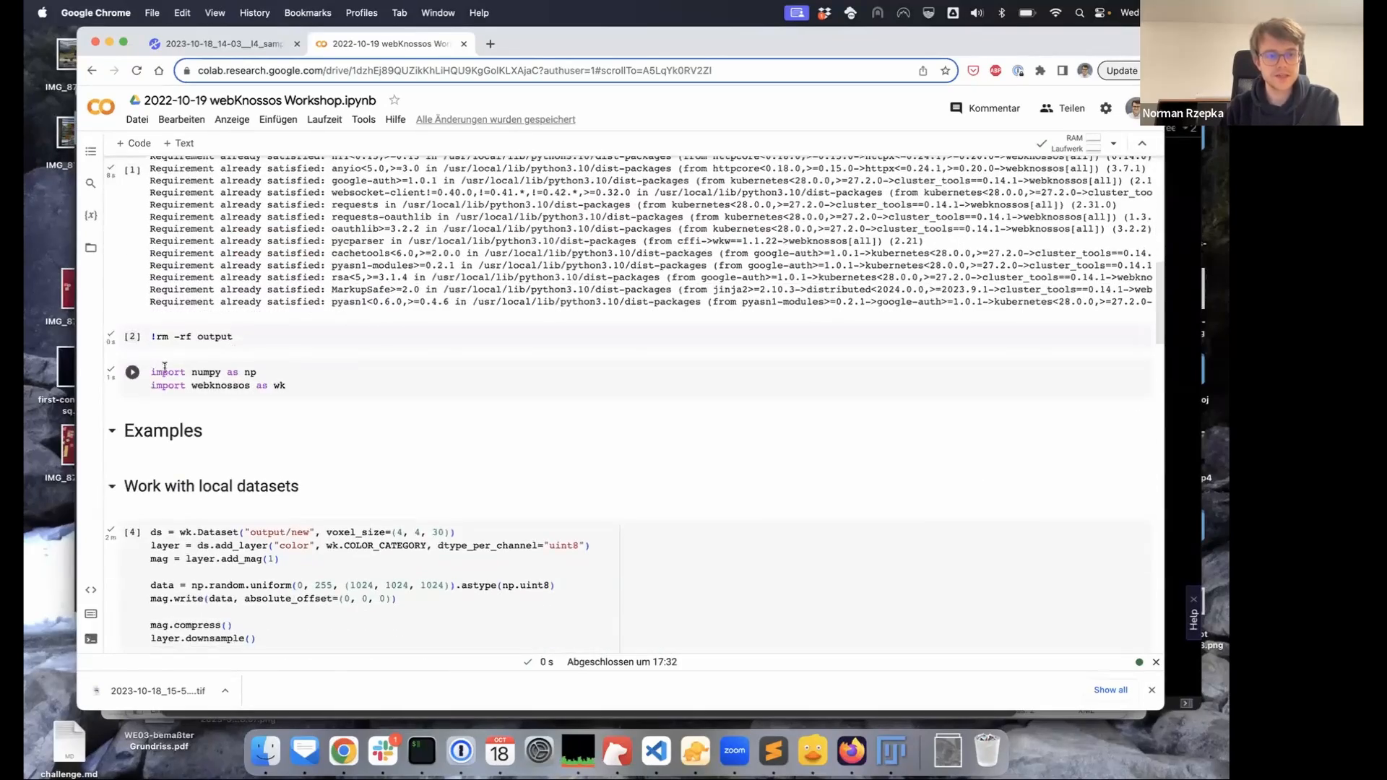
left_click_drag(152, 385, 288, 387)
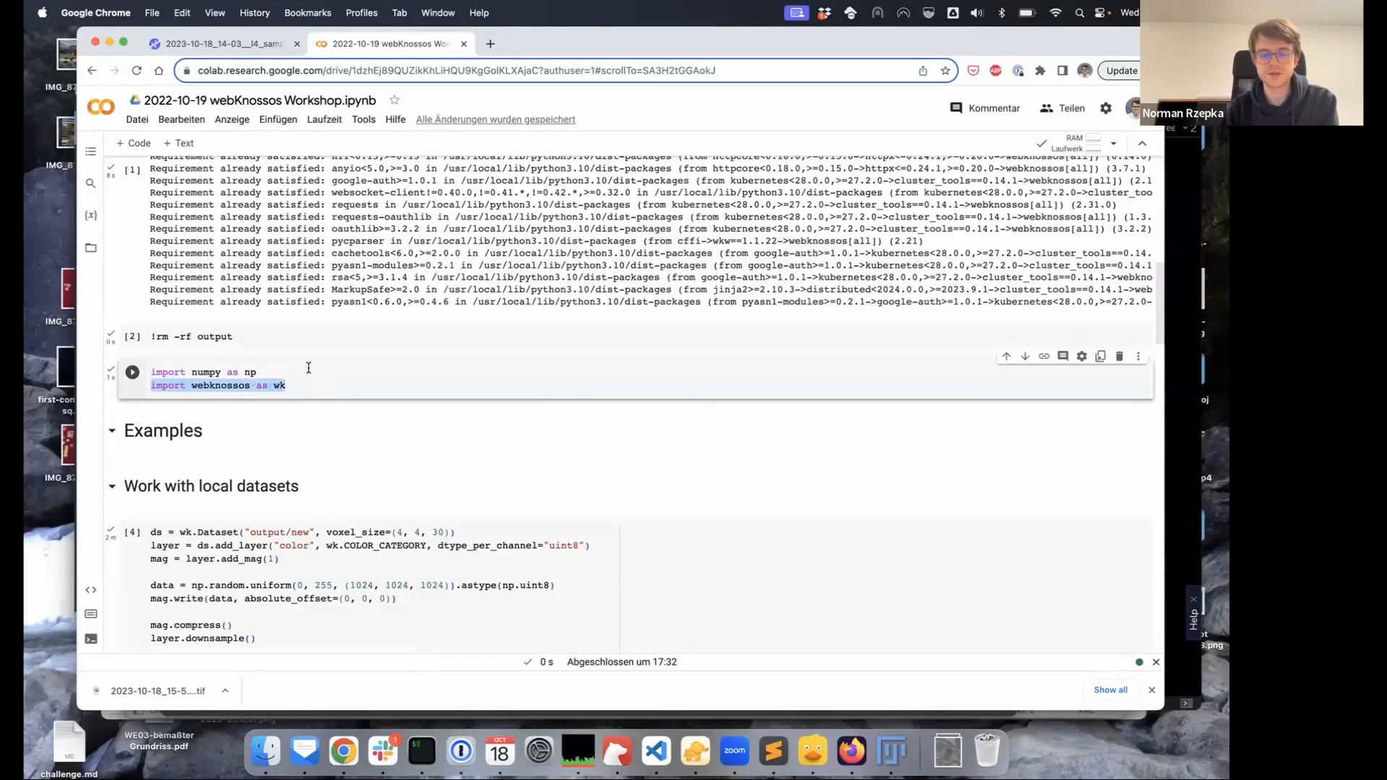
scroll(308, 368, "up", 15)
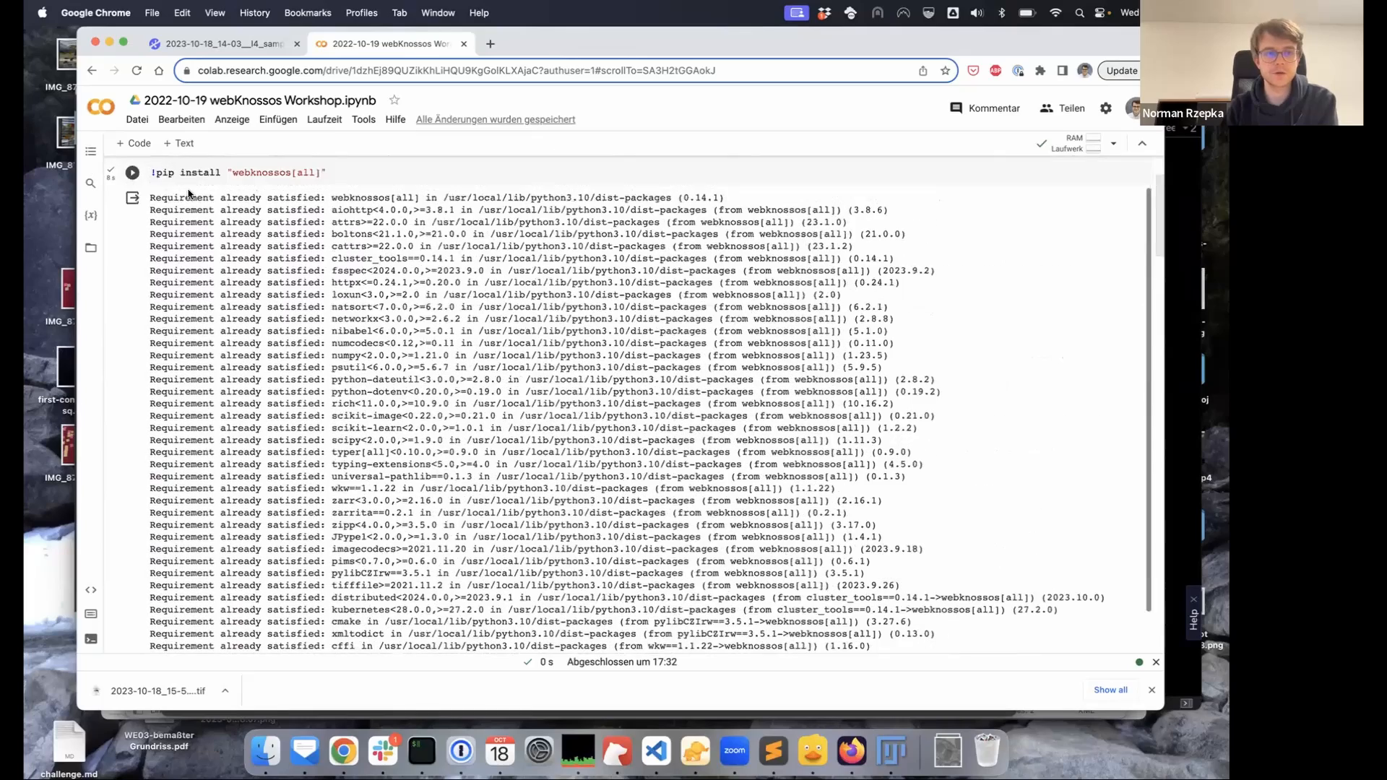
scroll(130, 189, "up", 2)
left_click(112, 196)
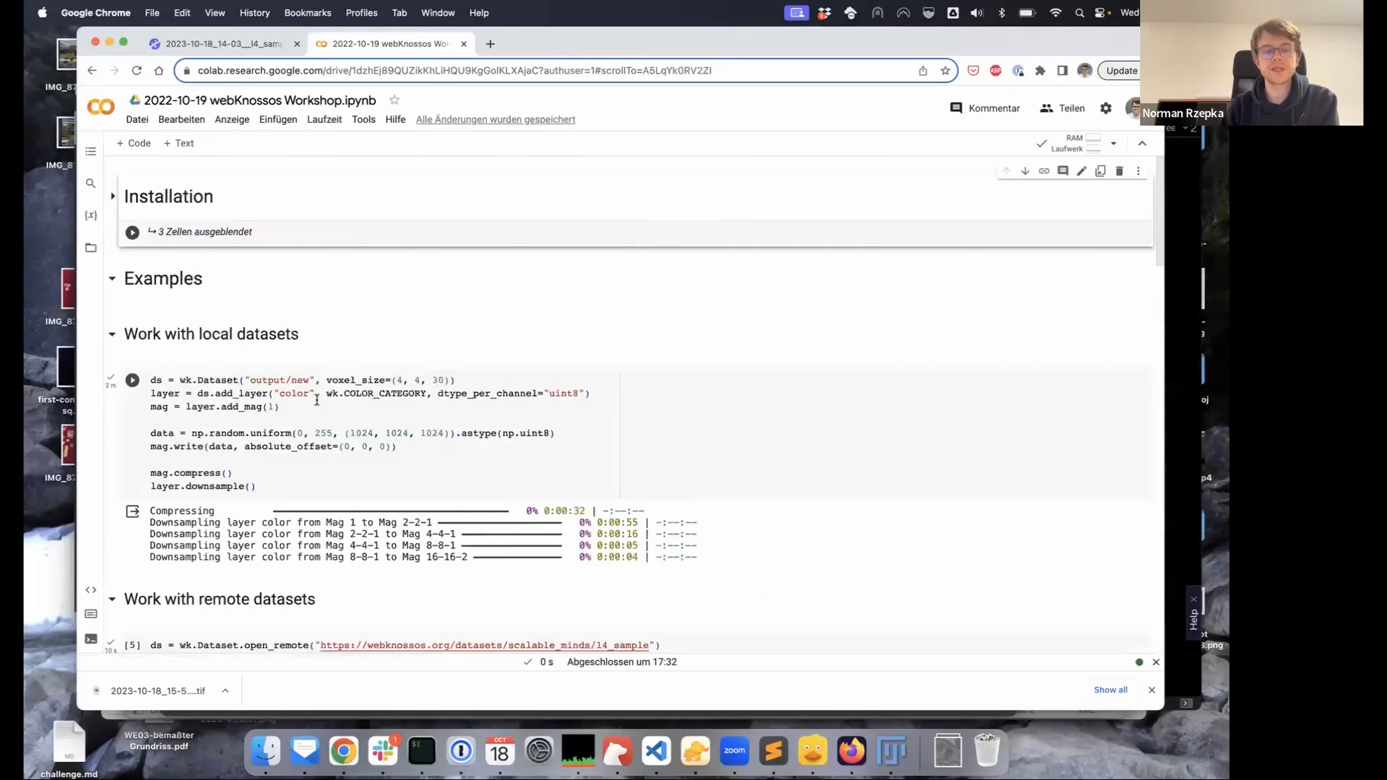
Highlight the 'Work with local datasets' heading and the Dataset call's voxel_size argument
scroll(316, 400, "down", 1)
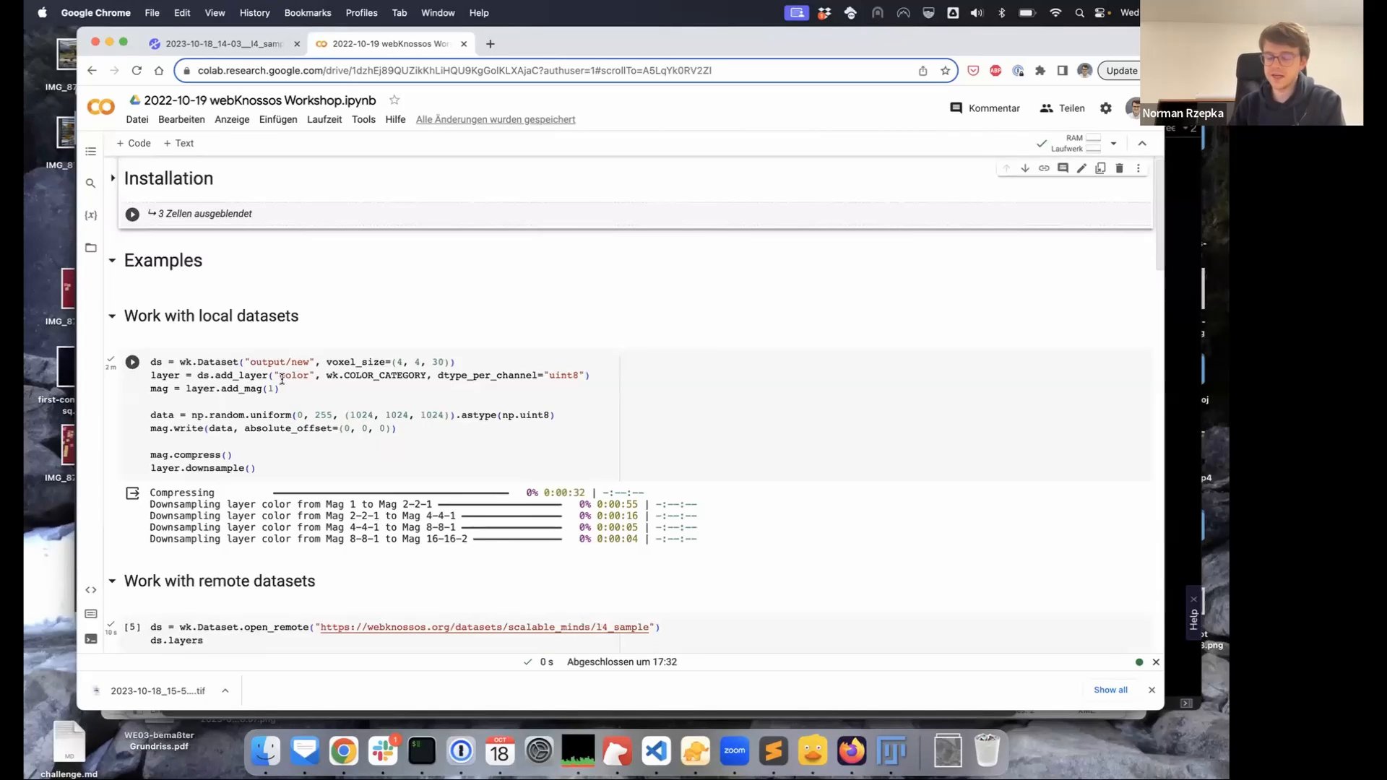
scroll(345, 359, "down", 4)
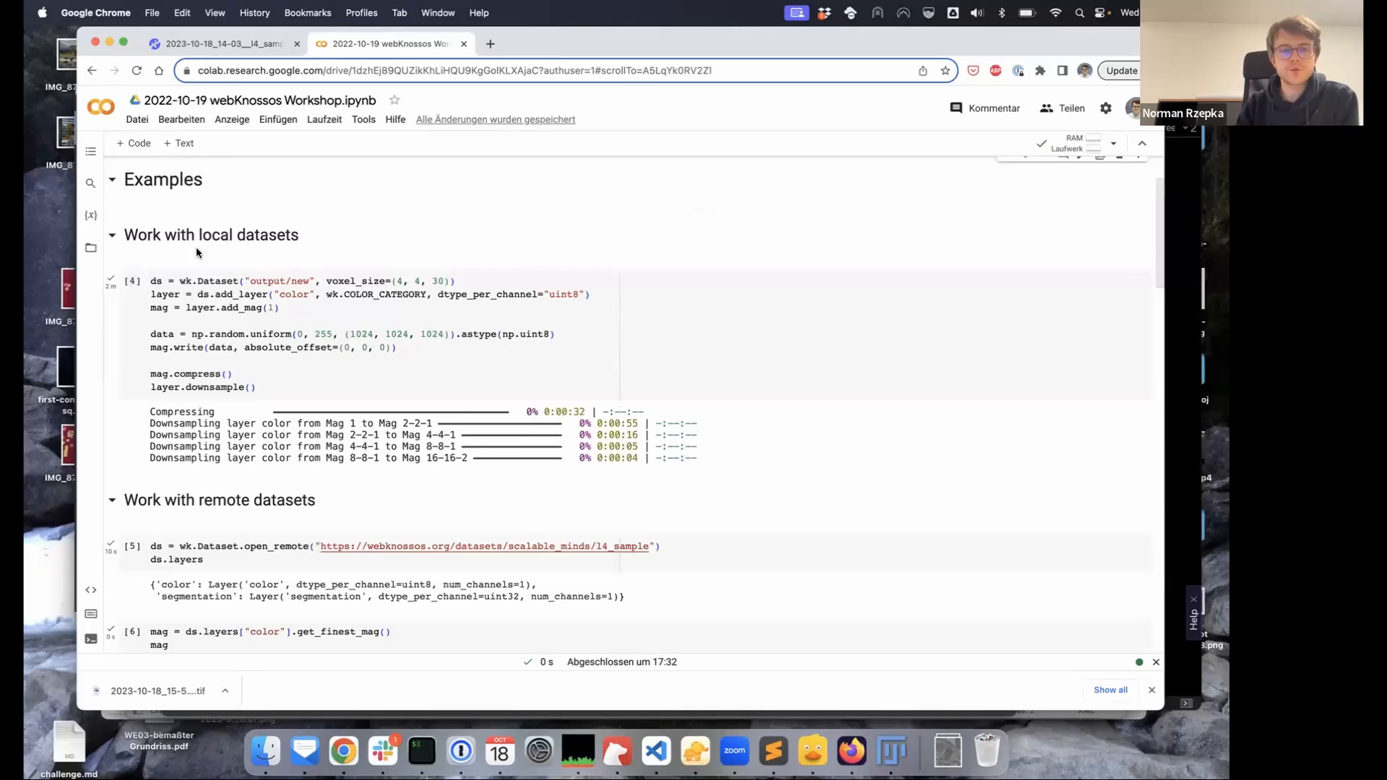
left_click_drag(199, 234, 301, 234)
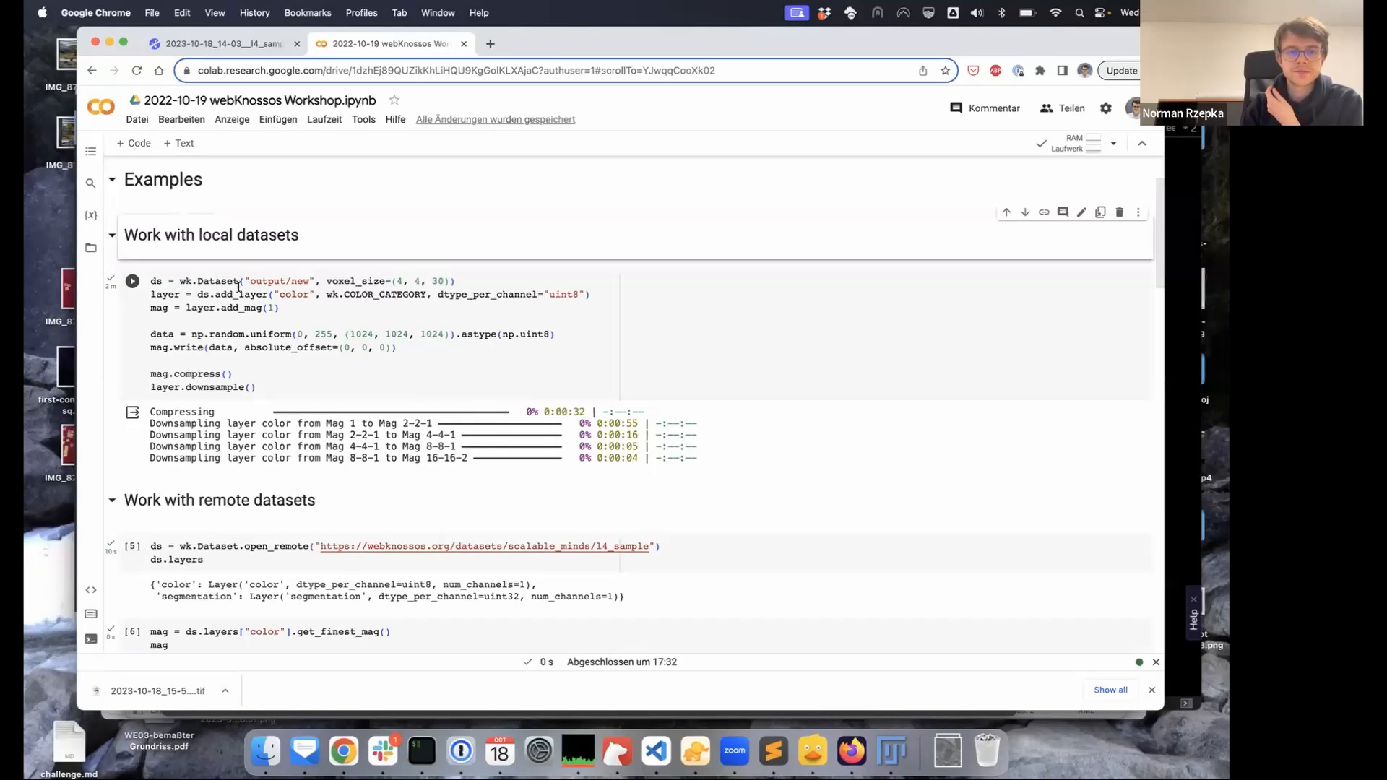
scroll(223, 290, "down", 1)
left_click_drag(196, 271, 445, 270)
left_click(398, 269)
left_click(472, 267)
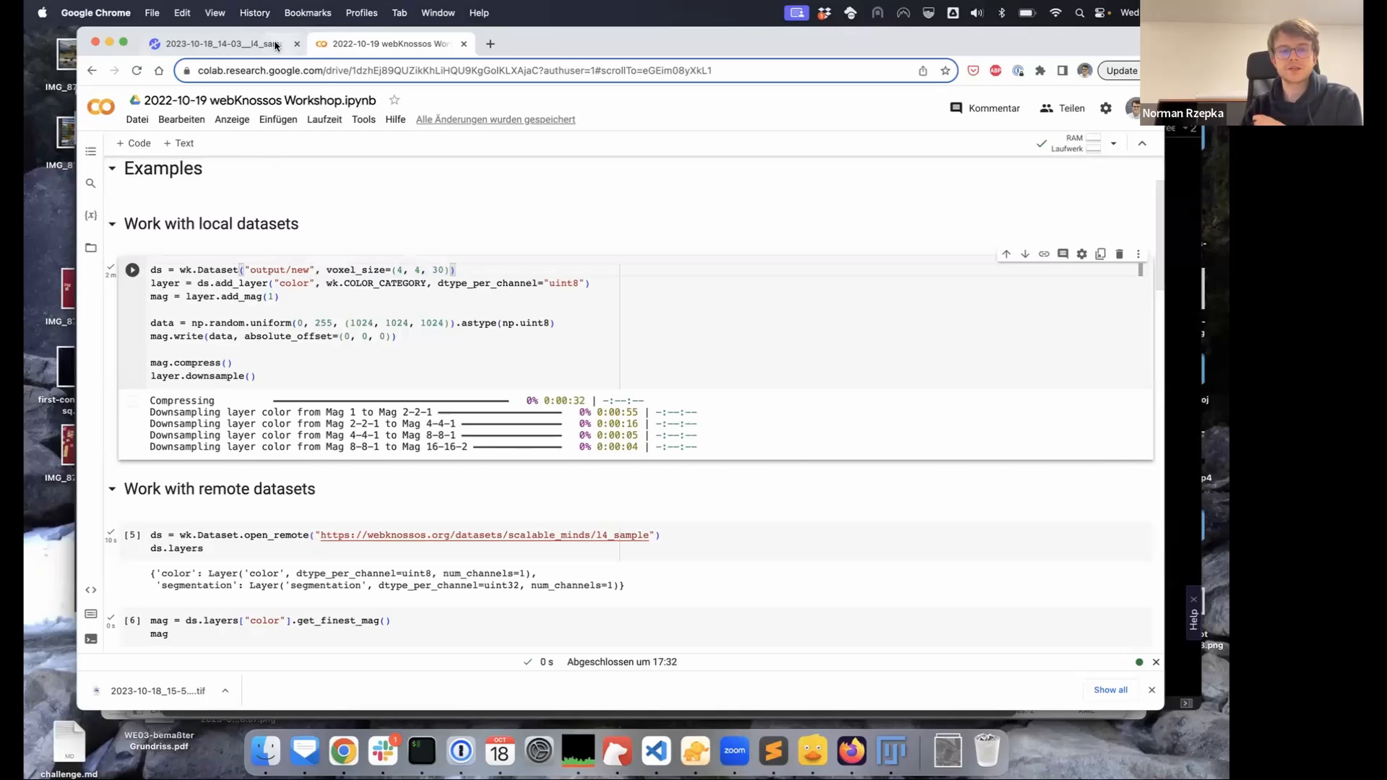
left_click(239, 44)
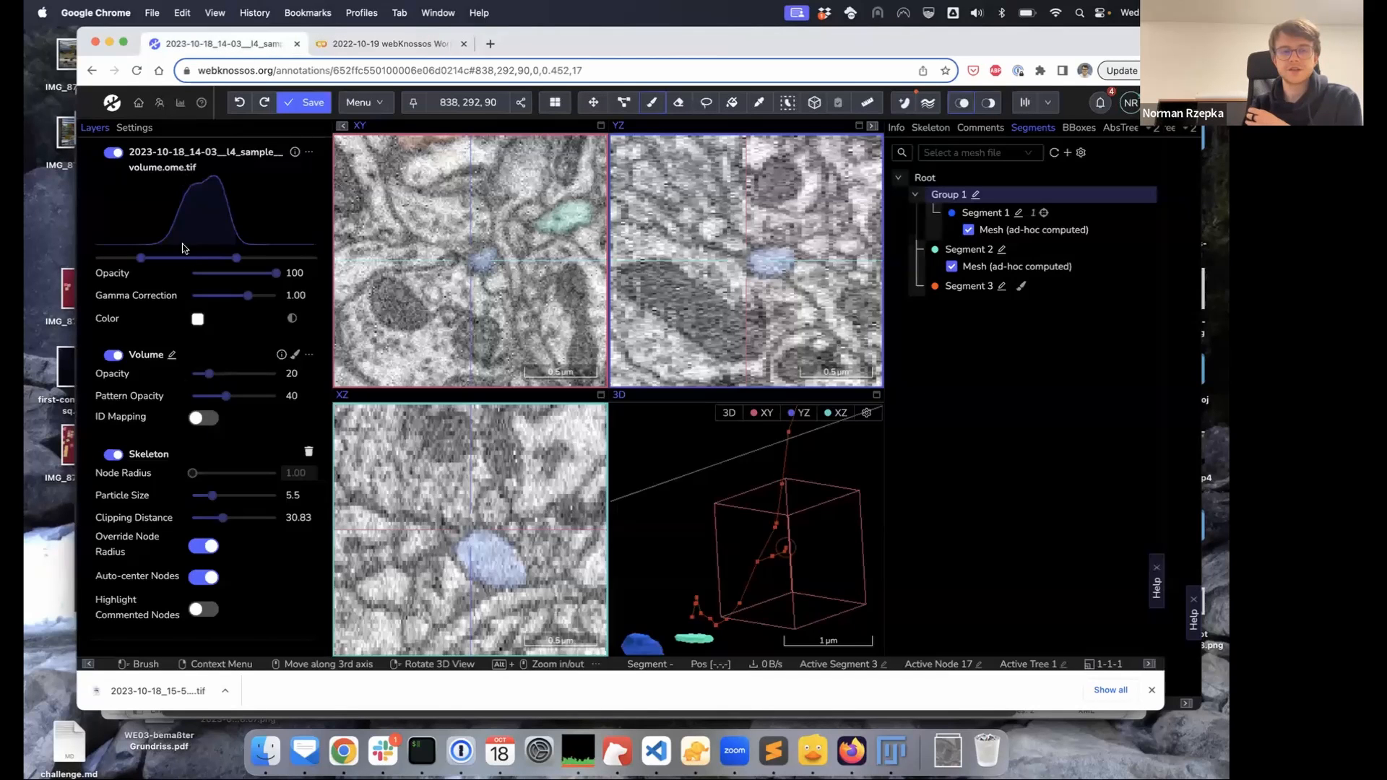
left_click(320, 55)
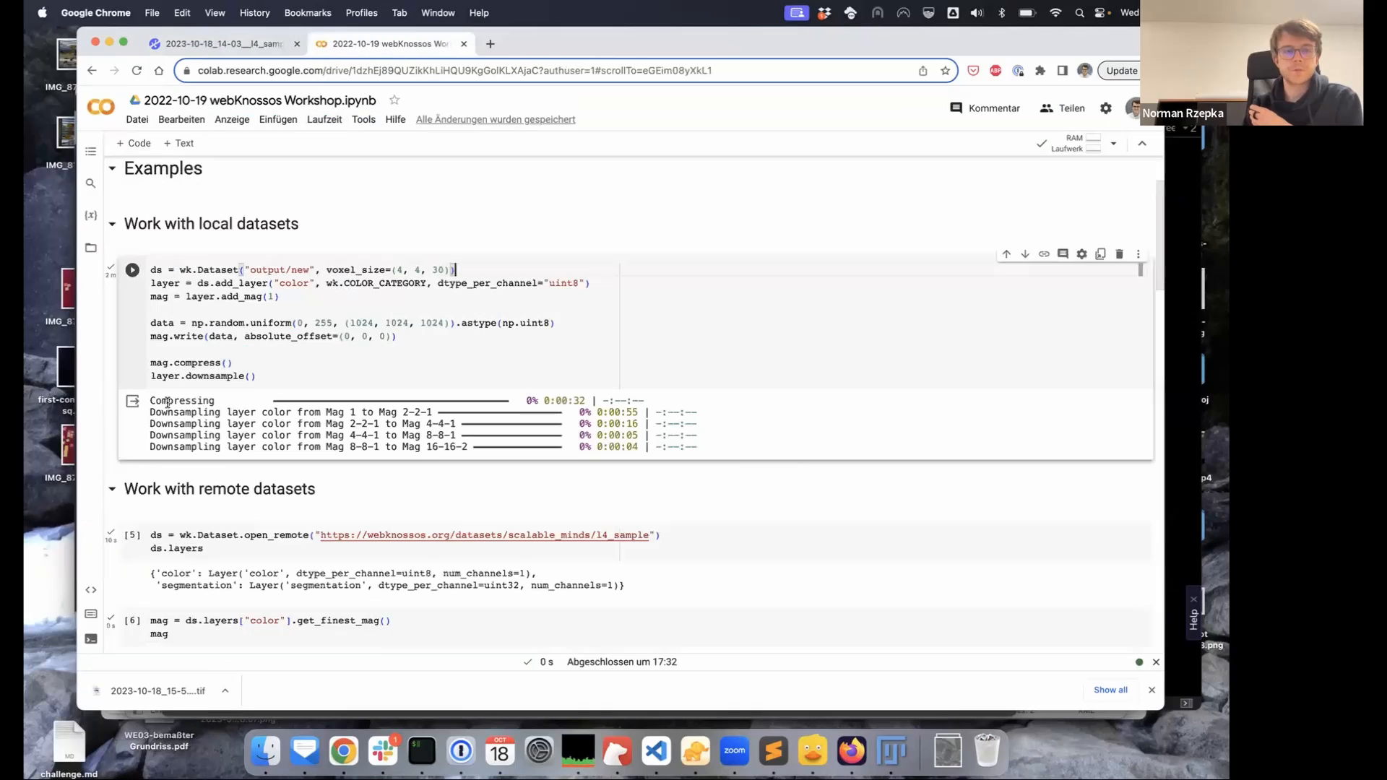
double_click(294, 282)
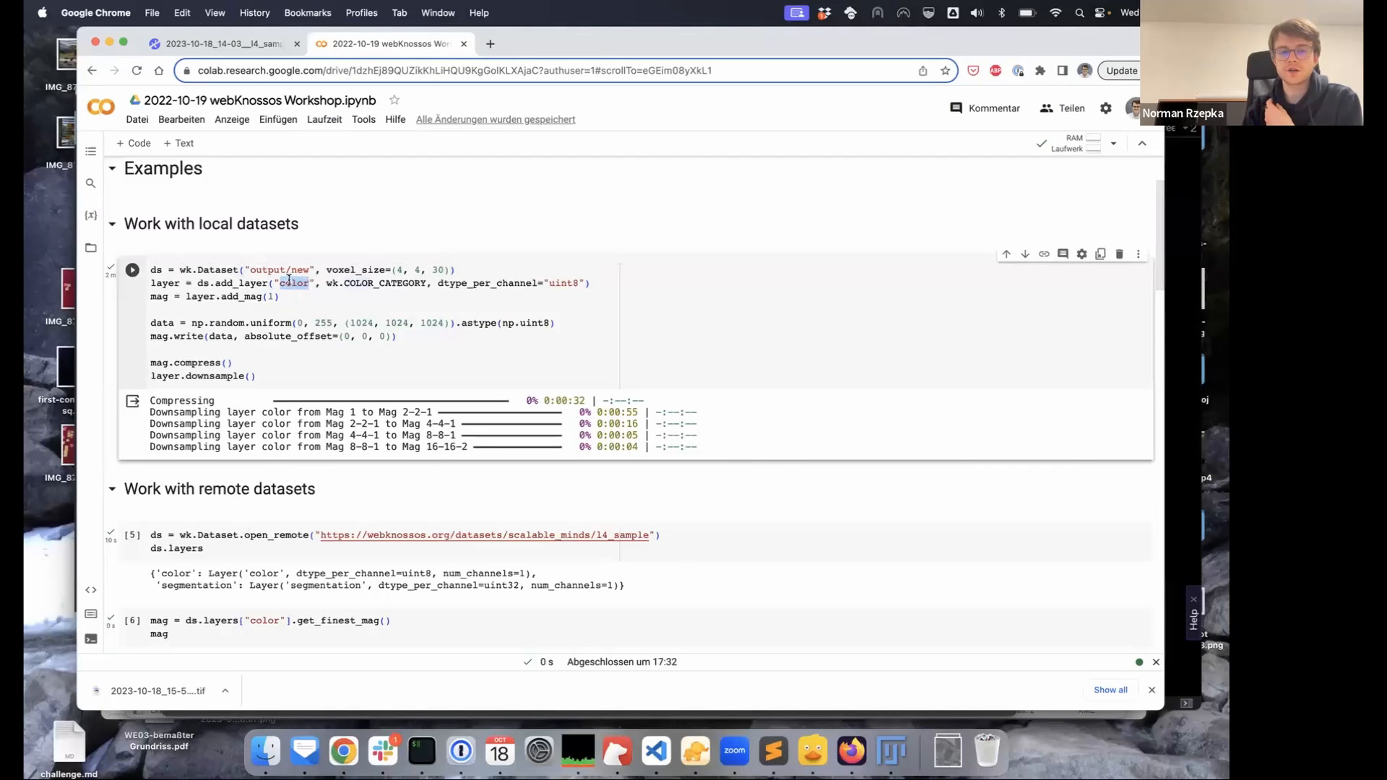
double_click(390, 283)
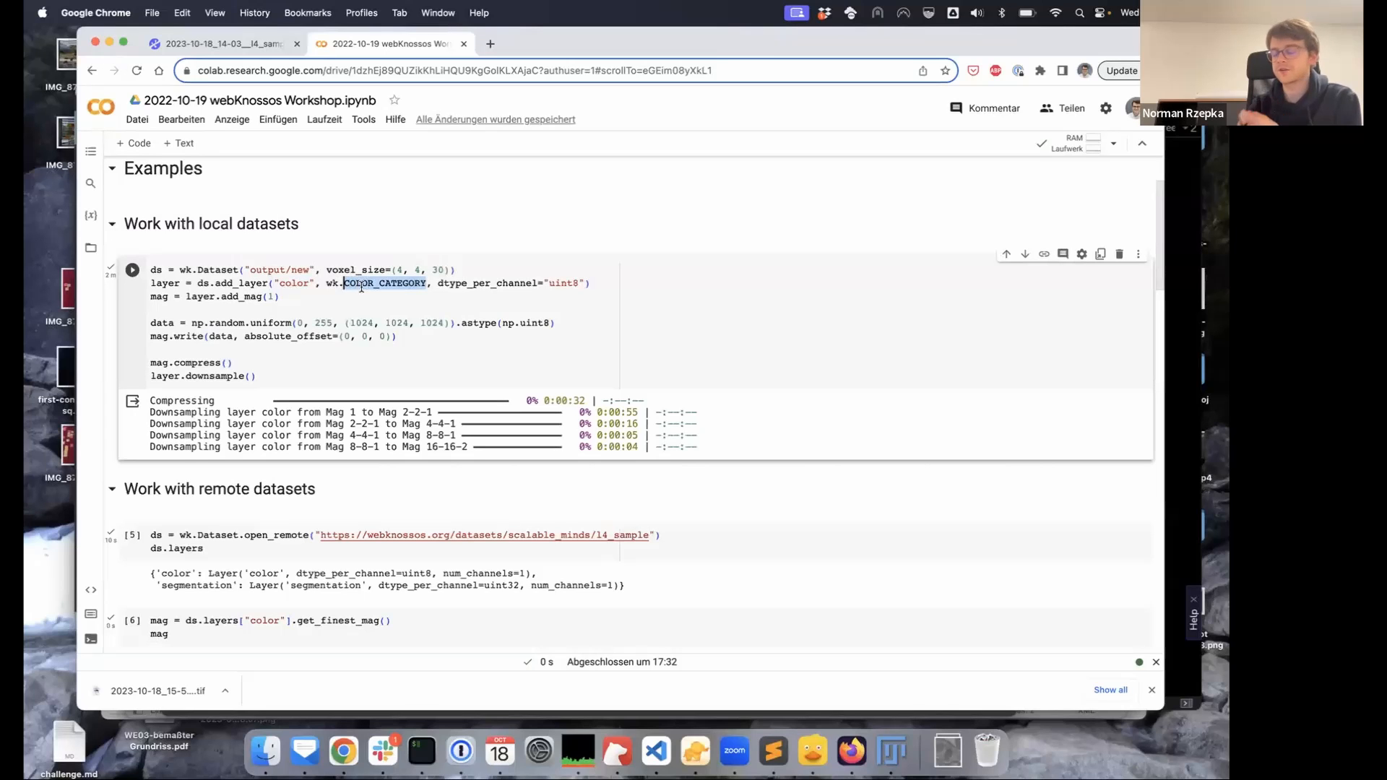
mouse_move(346, 285)
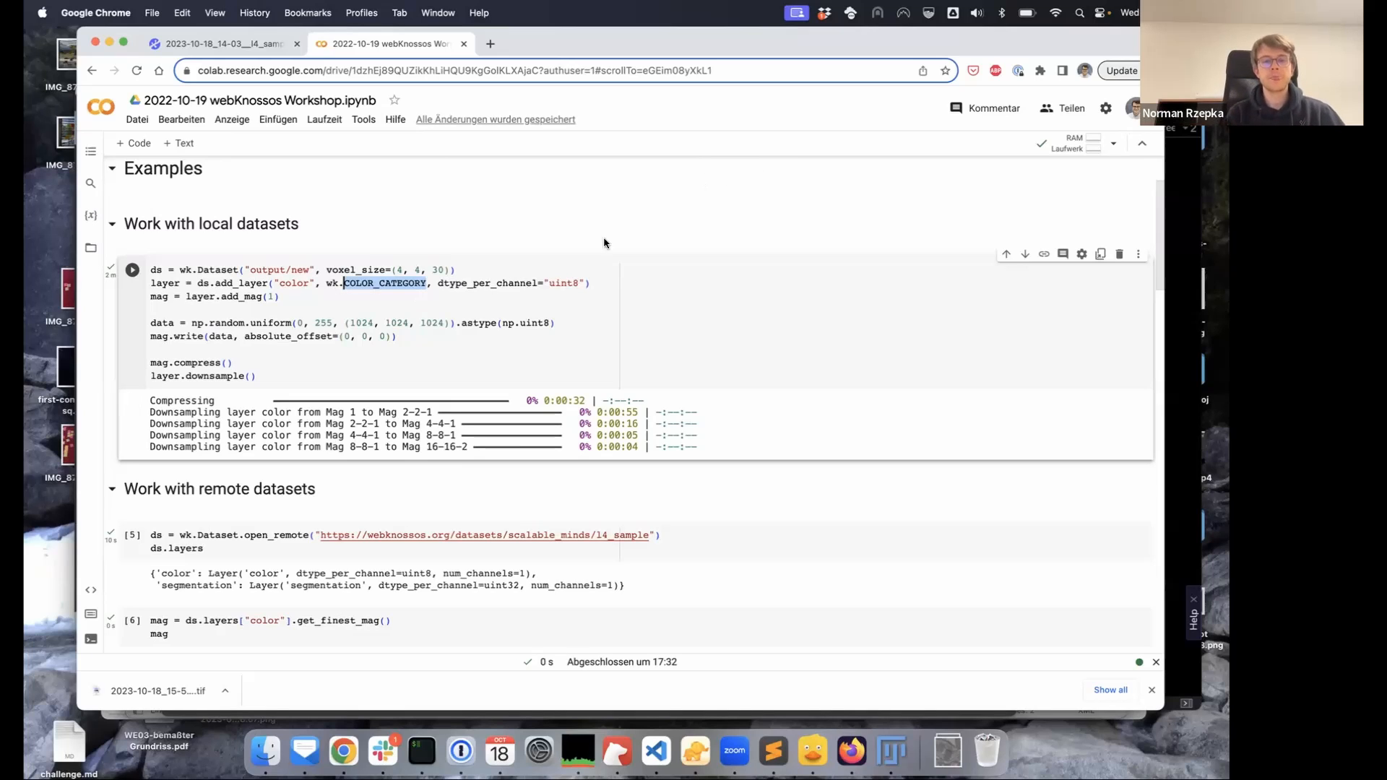
left_click(445, 283)
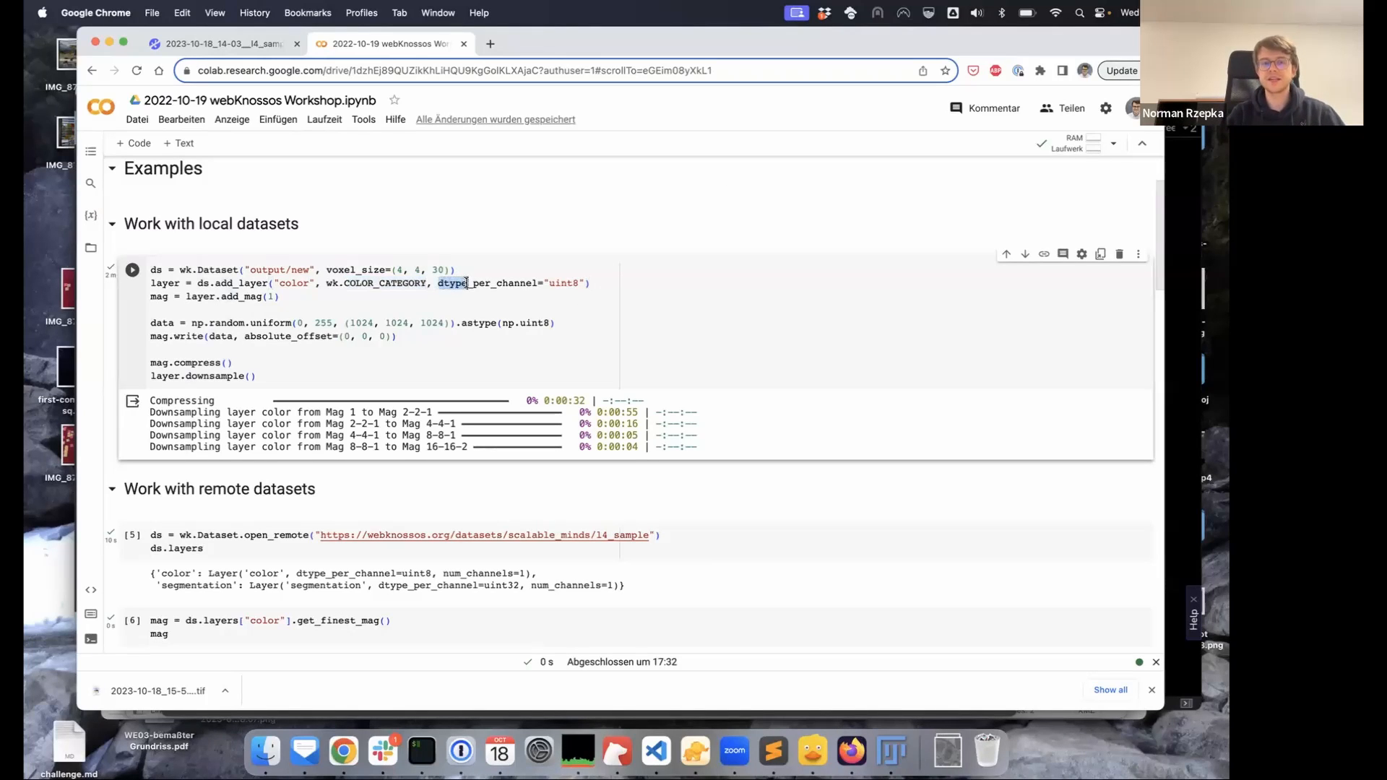
double_click(553, 283)
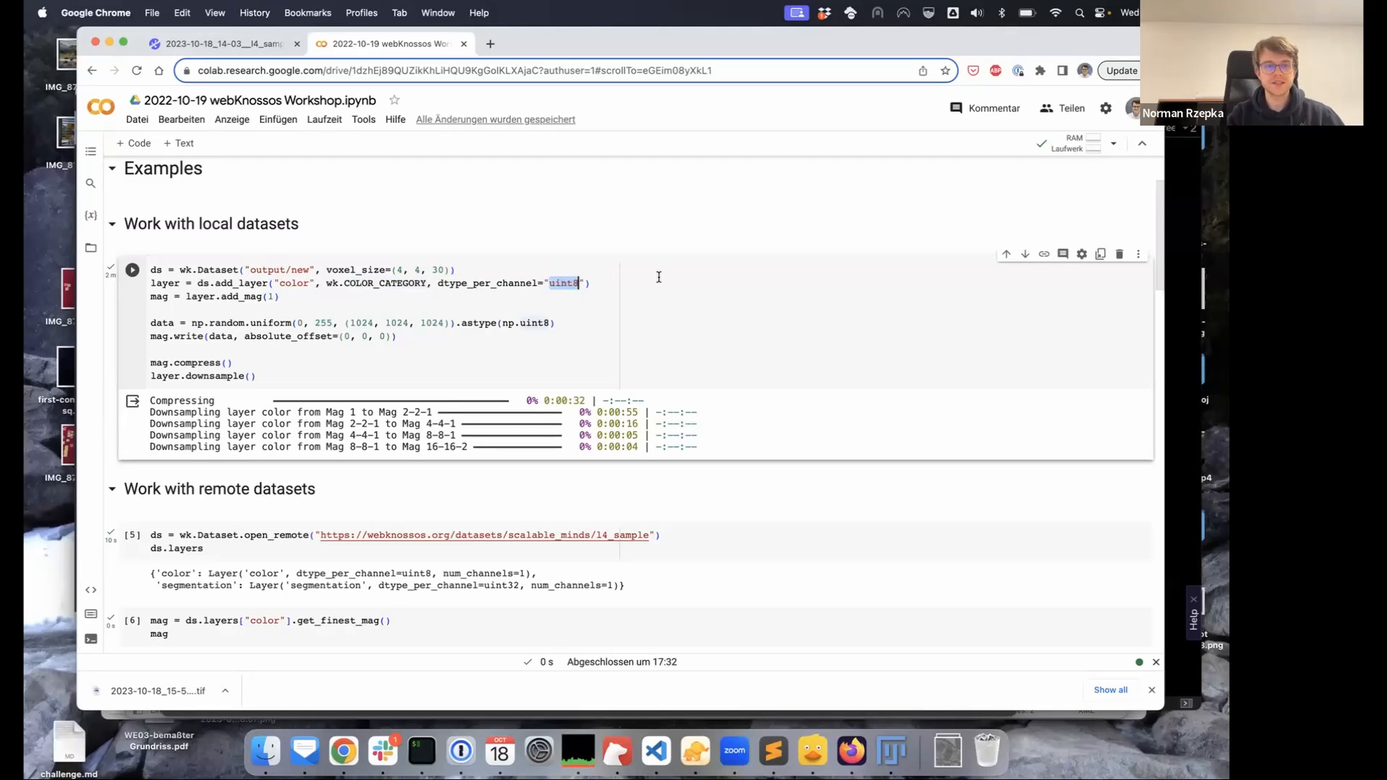
left_click(168, 283)
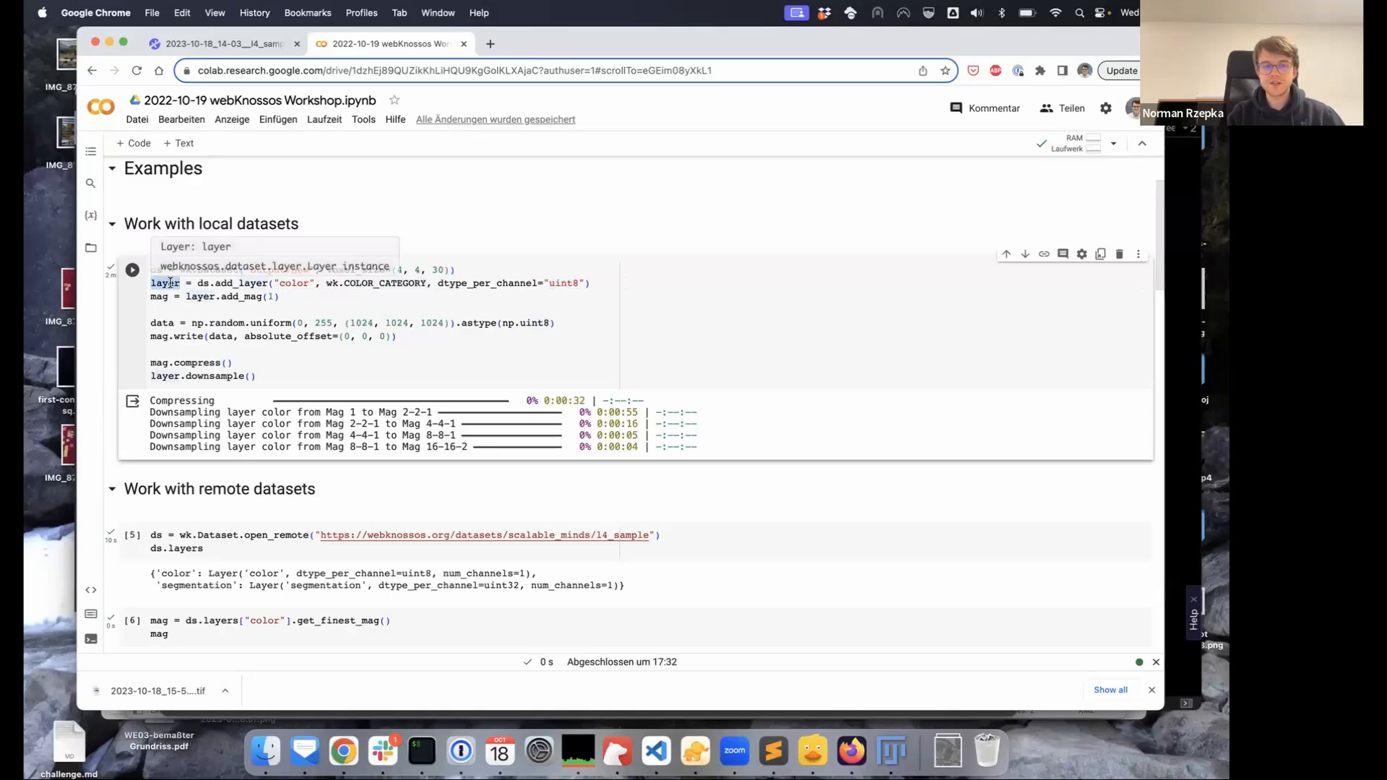
left_click(295, 298)
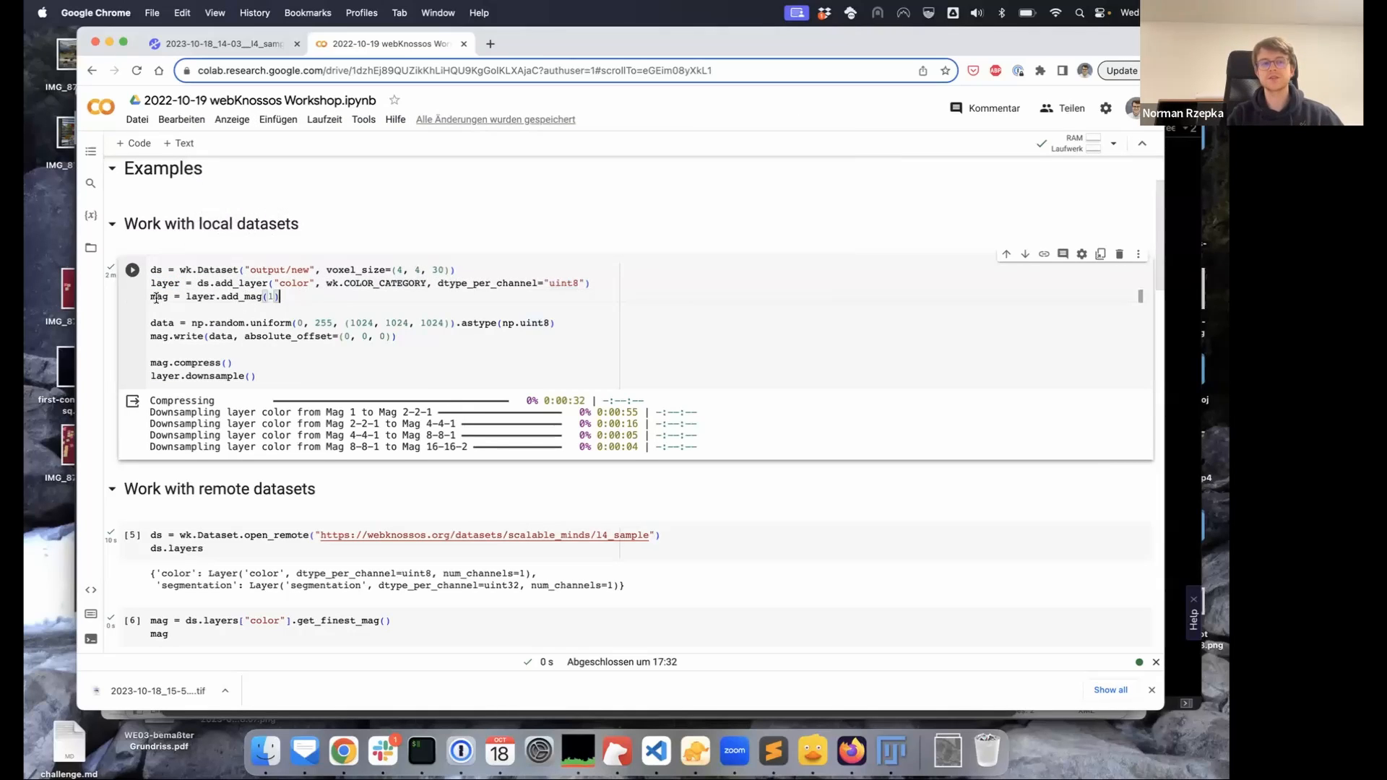
left_click(244, 297)
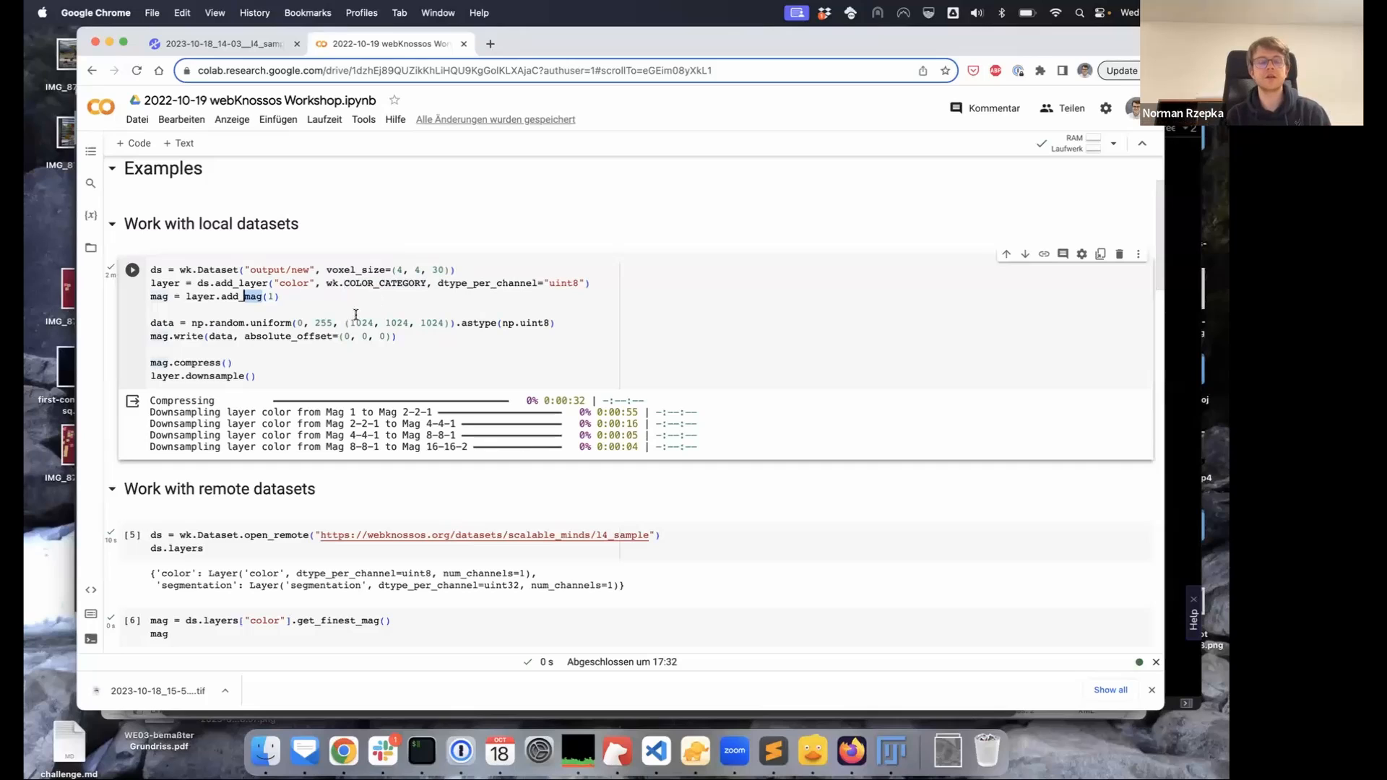
left_click(276, 297)
left_click(286, 298)
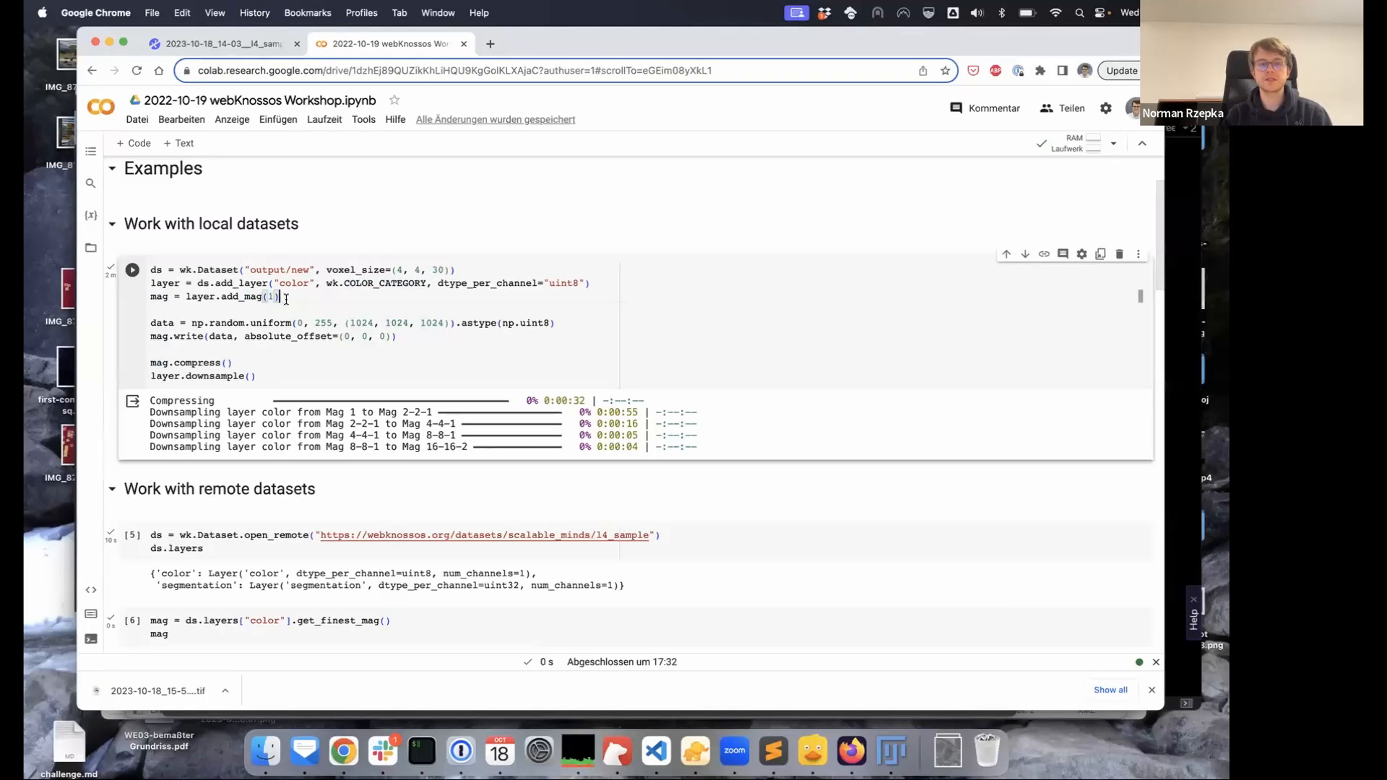
double_click(160, 297)
left_click_drag(150, 323, 570, 324)
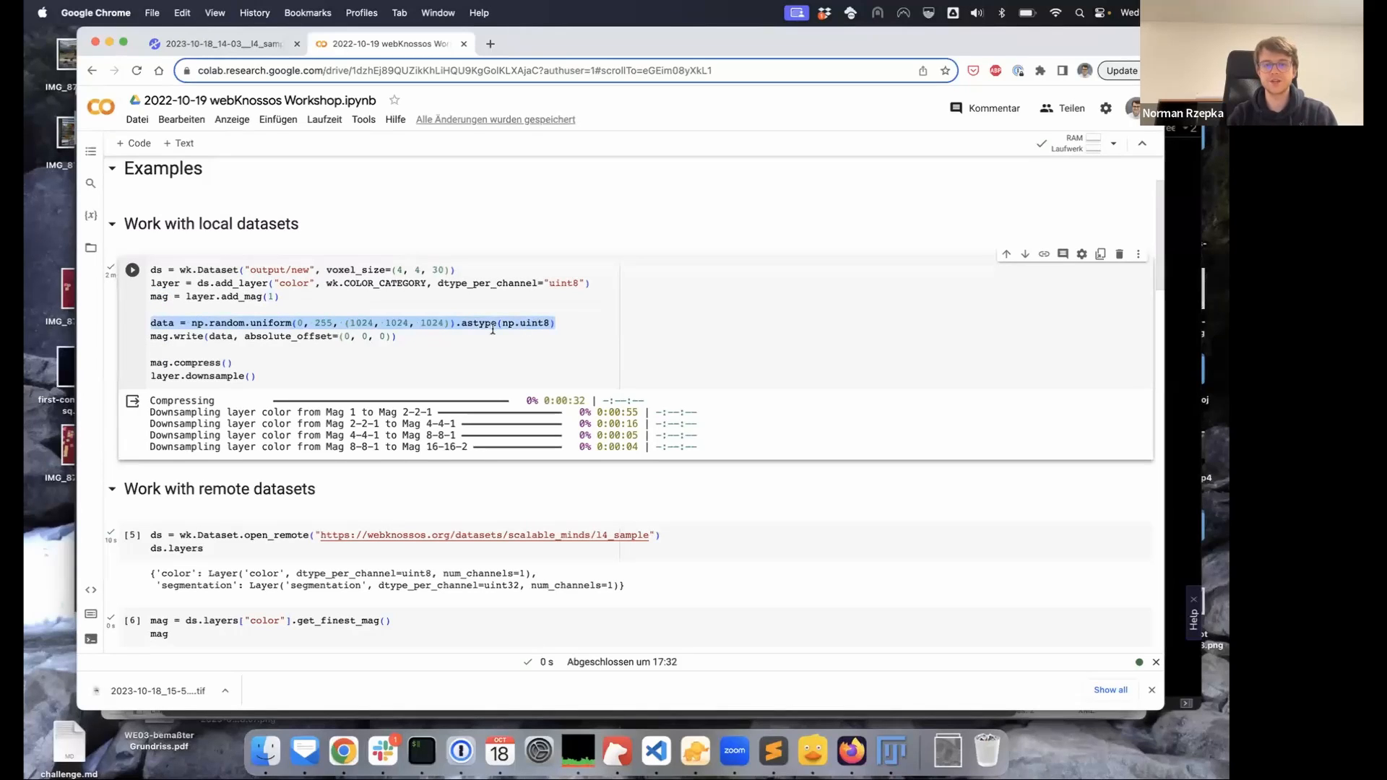
scroll(491, 326, "down", 1)
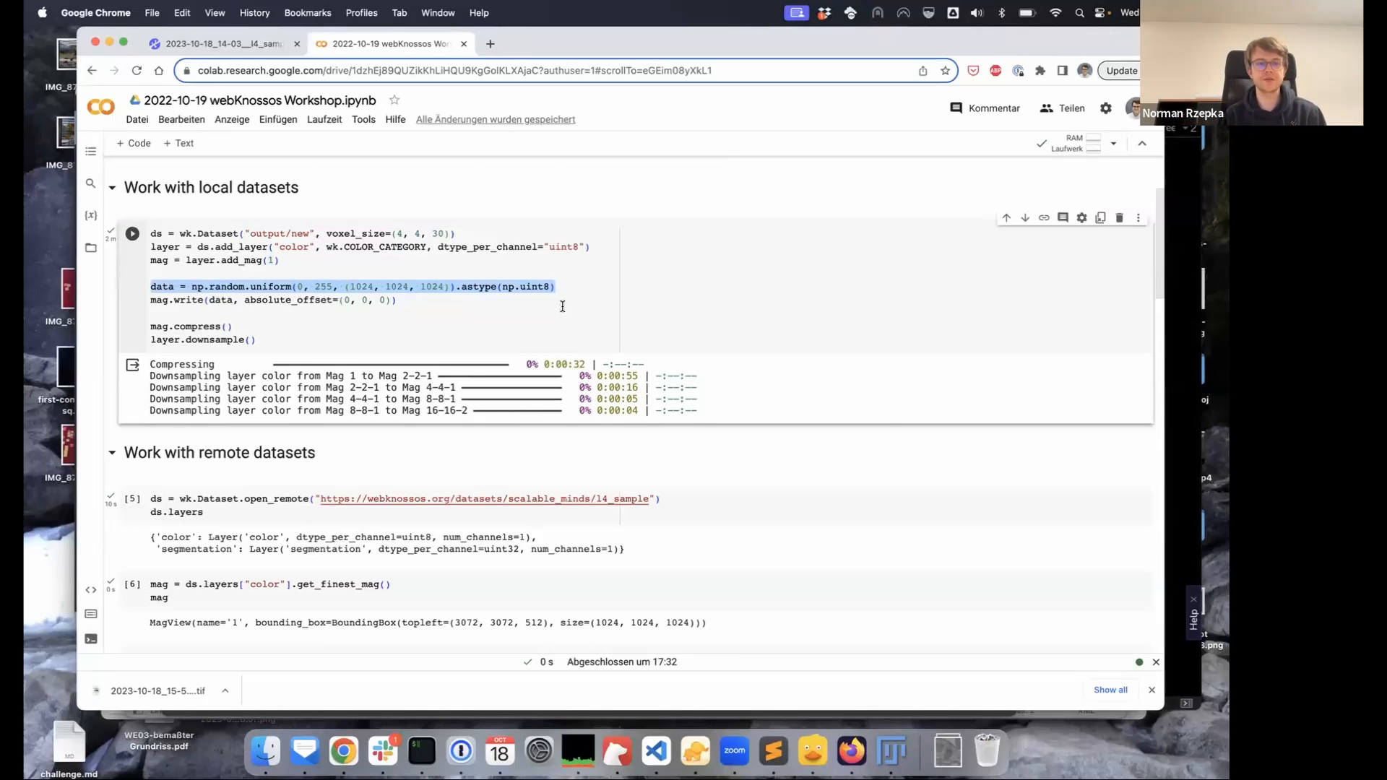
left_click_drag(150, 299, 407, 298)
left_click(402, 299)
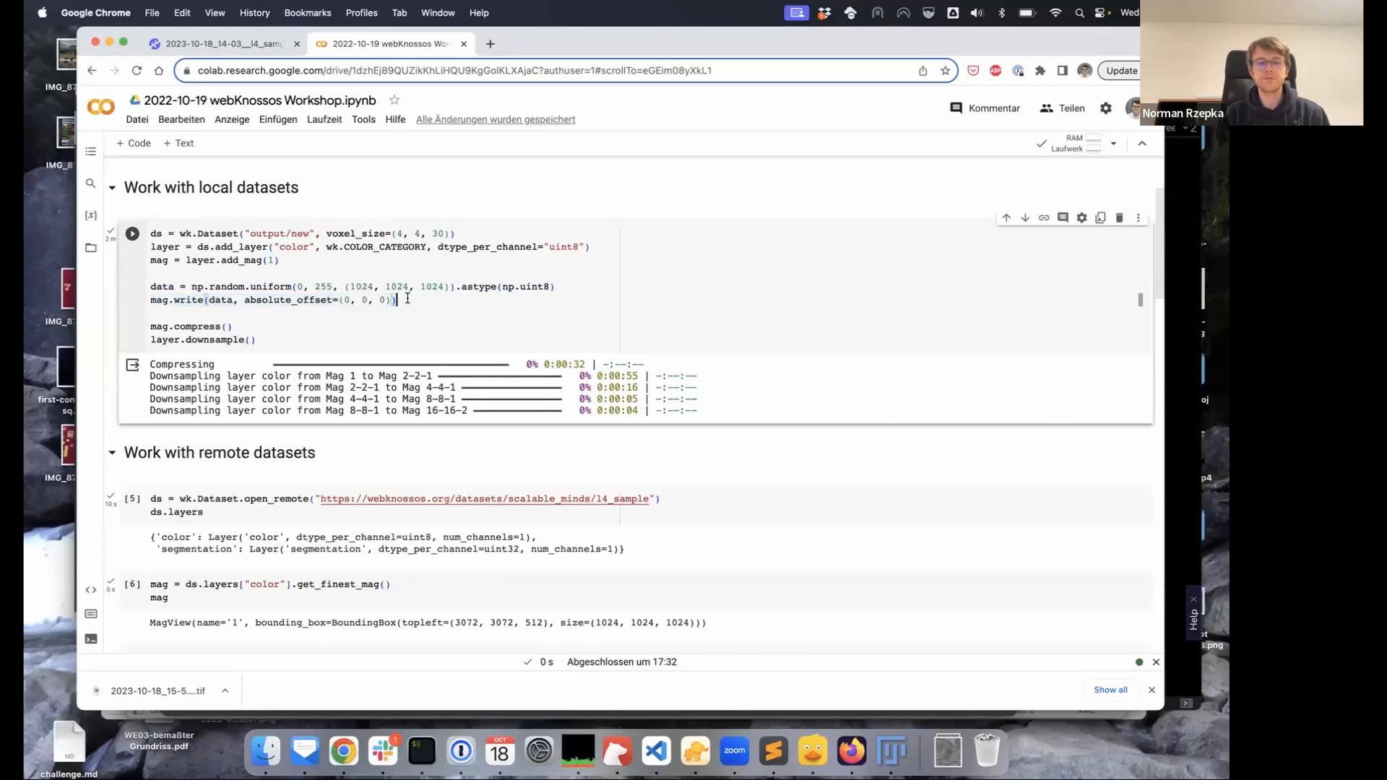
double_click(276, 300)
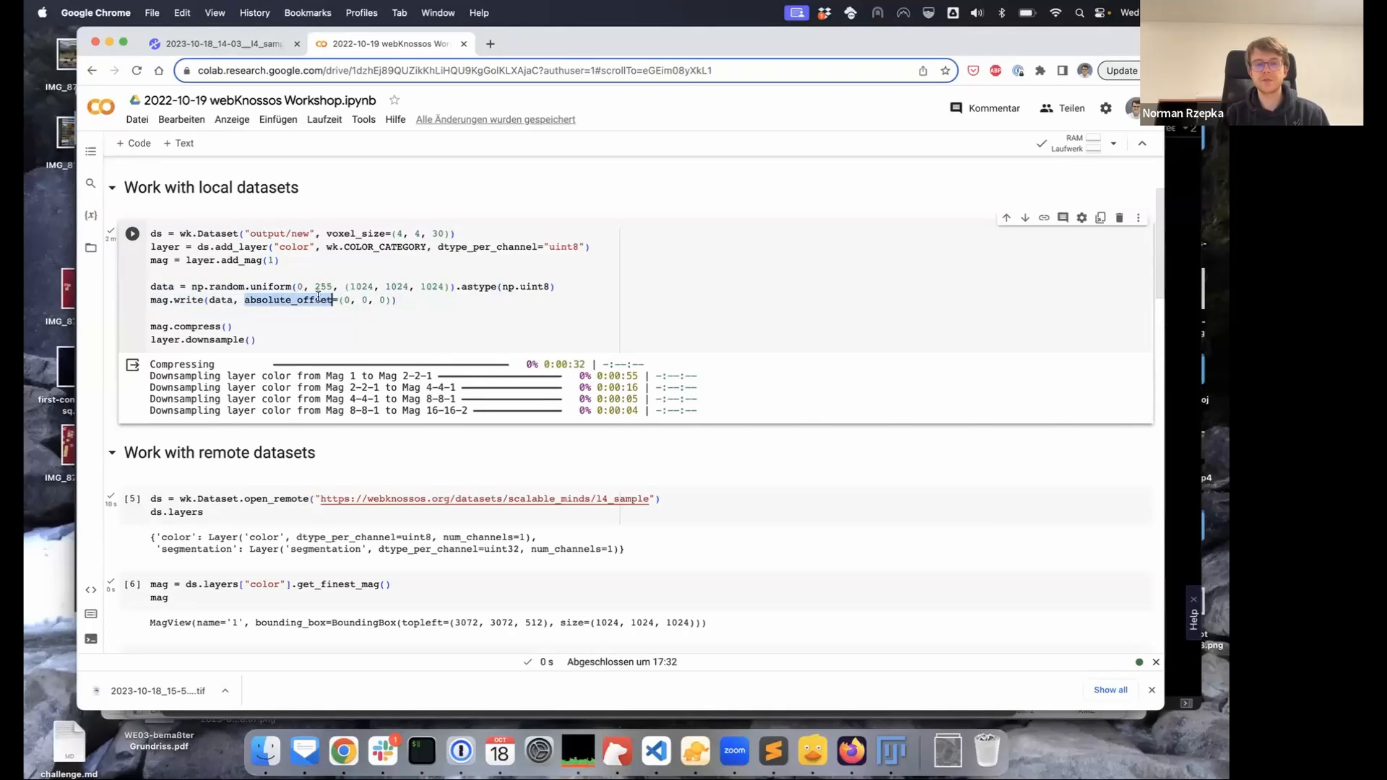
left_click_drag(343, 299, 385, 300)
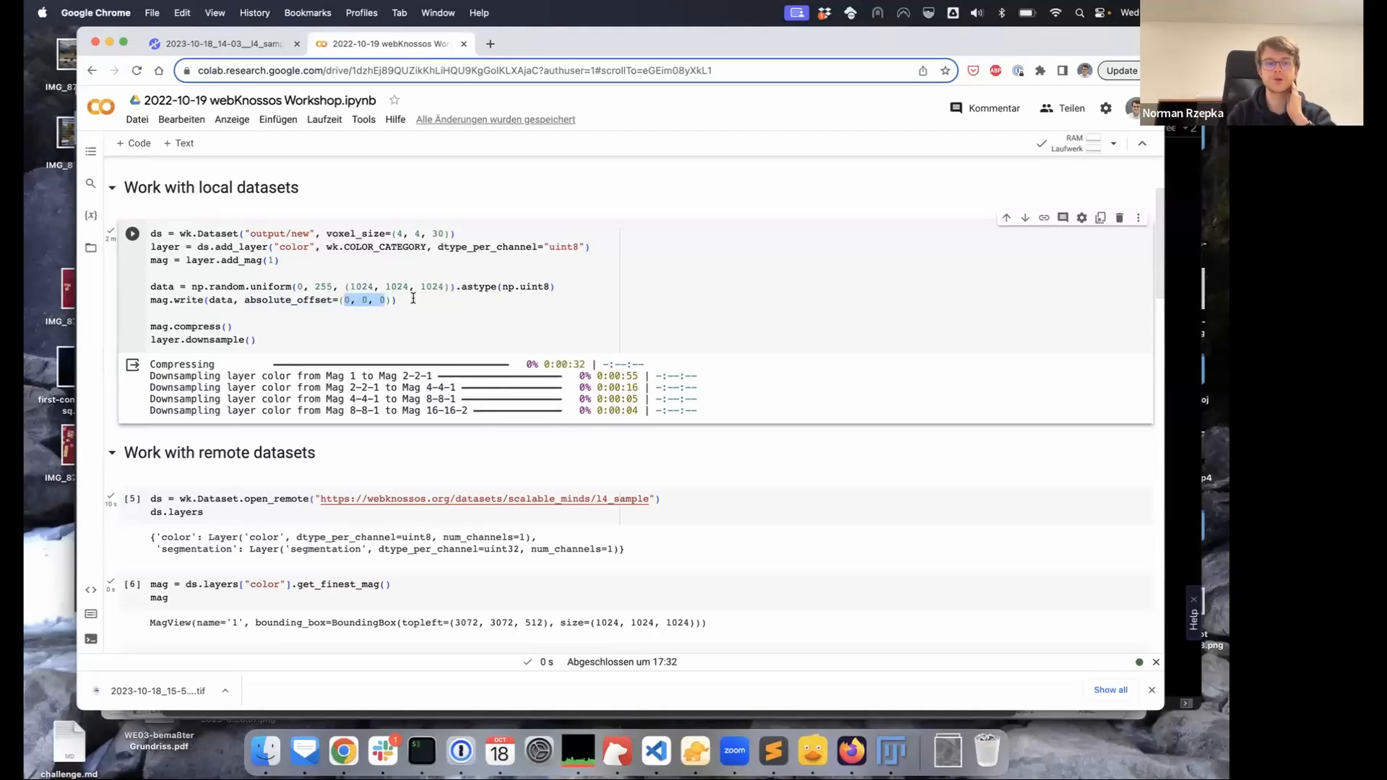
scroll(416, 296, "down", 1)
left_click_drag(431, 282, 151, 286)
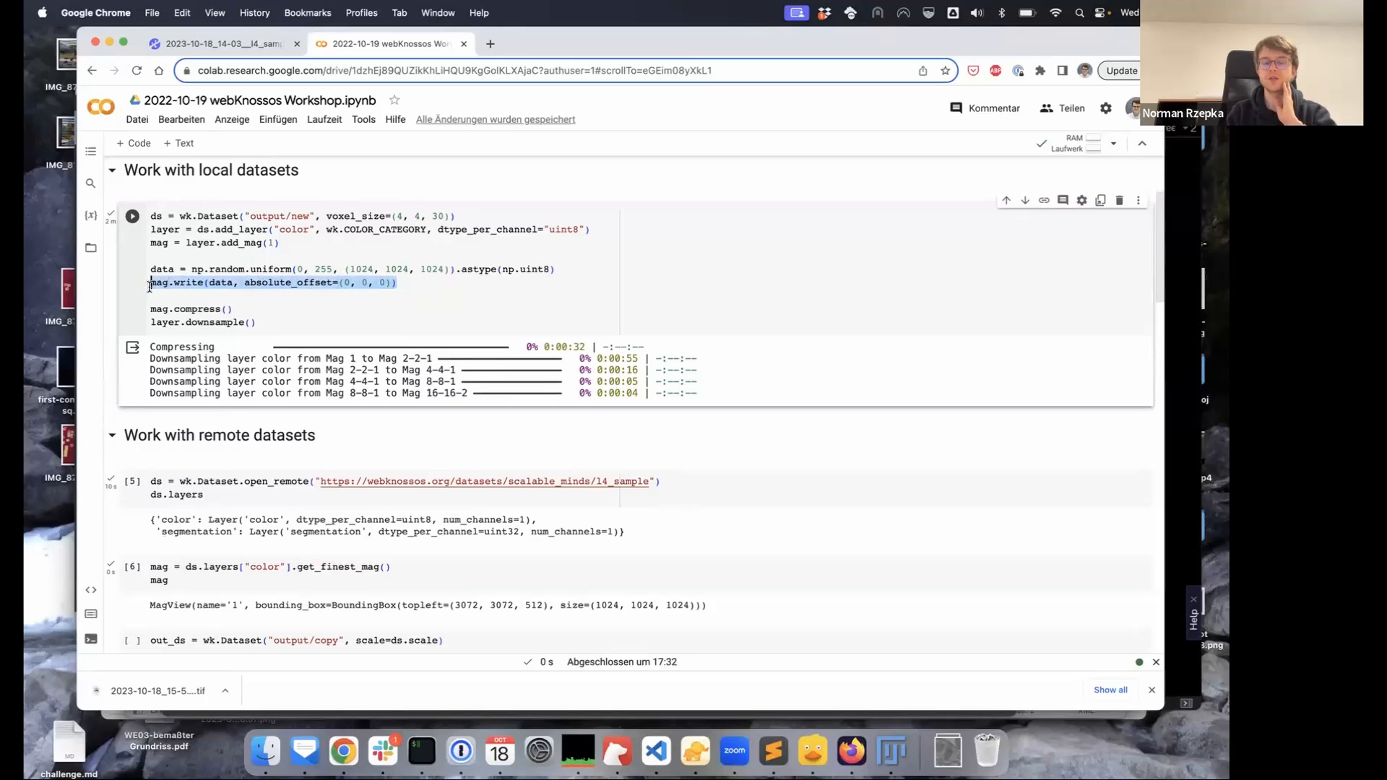
left_click_drag(245, 309, 150, 310)
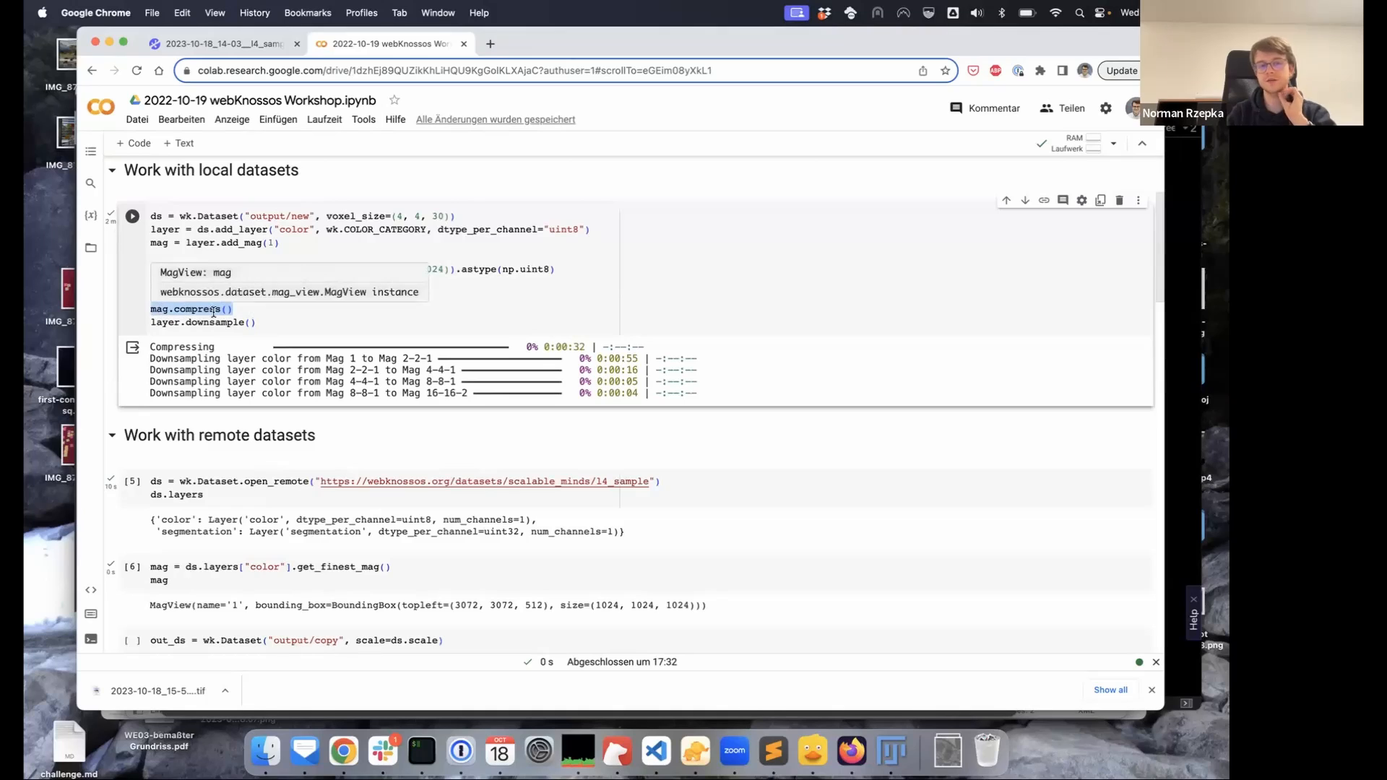
left_click(215, 309)
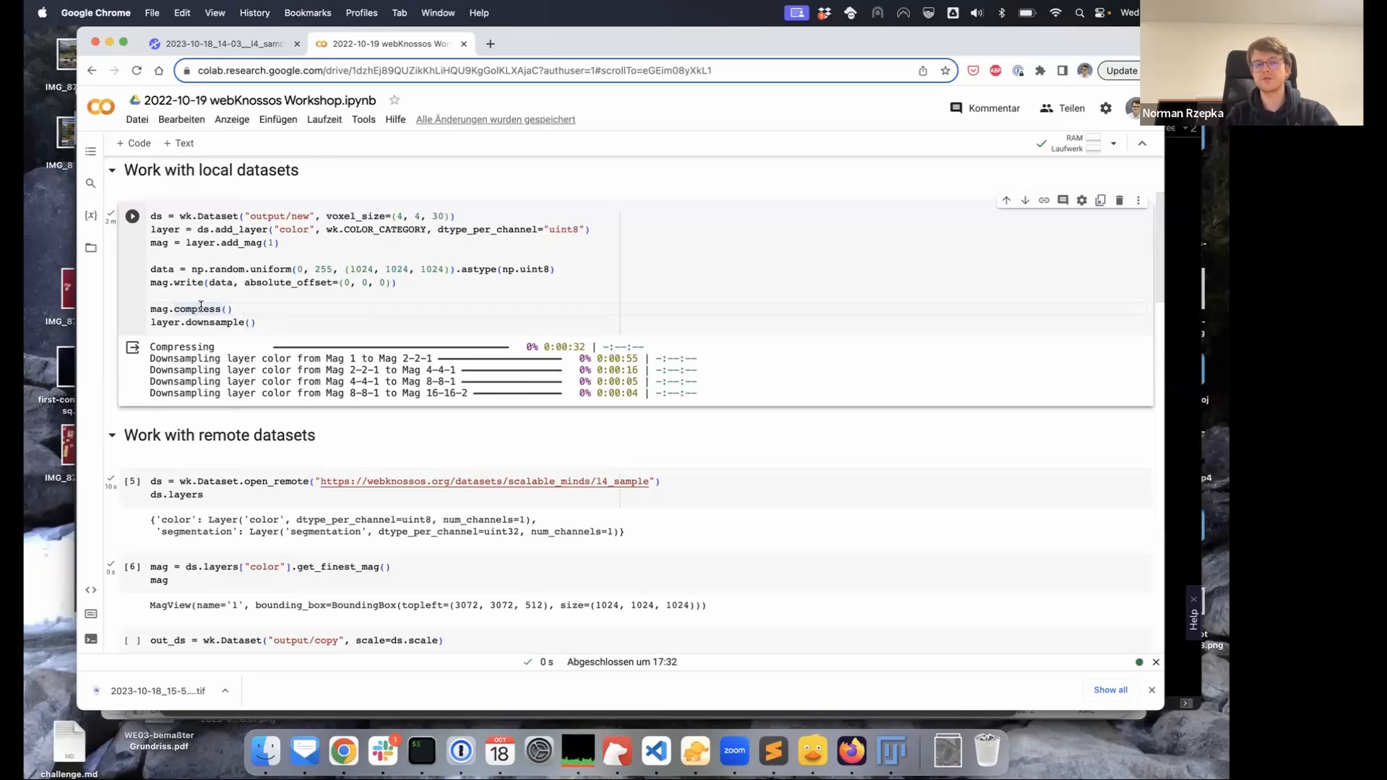
mouse_move(201, 306)
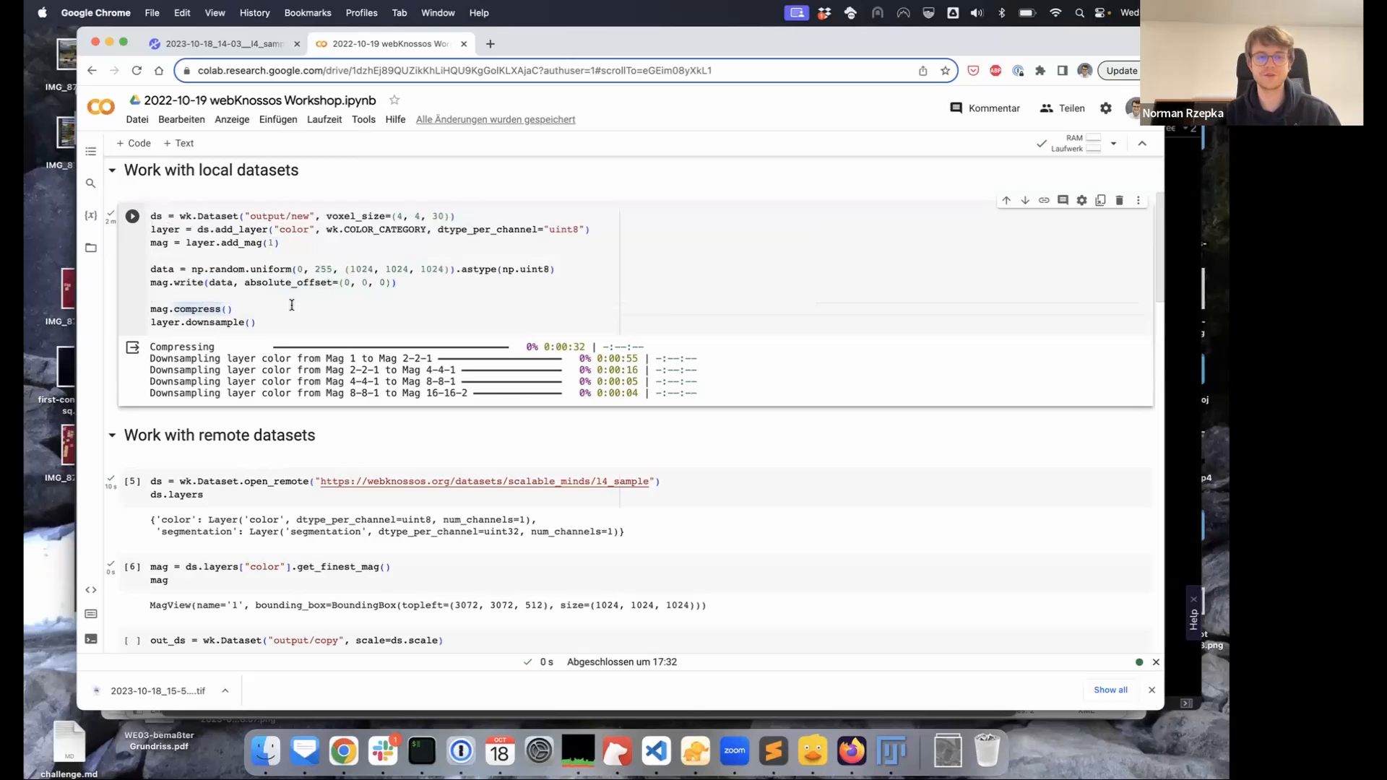
double_click(165, 321)
left_click_drag(258, 323, 185, 323)
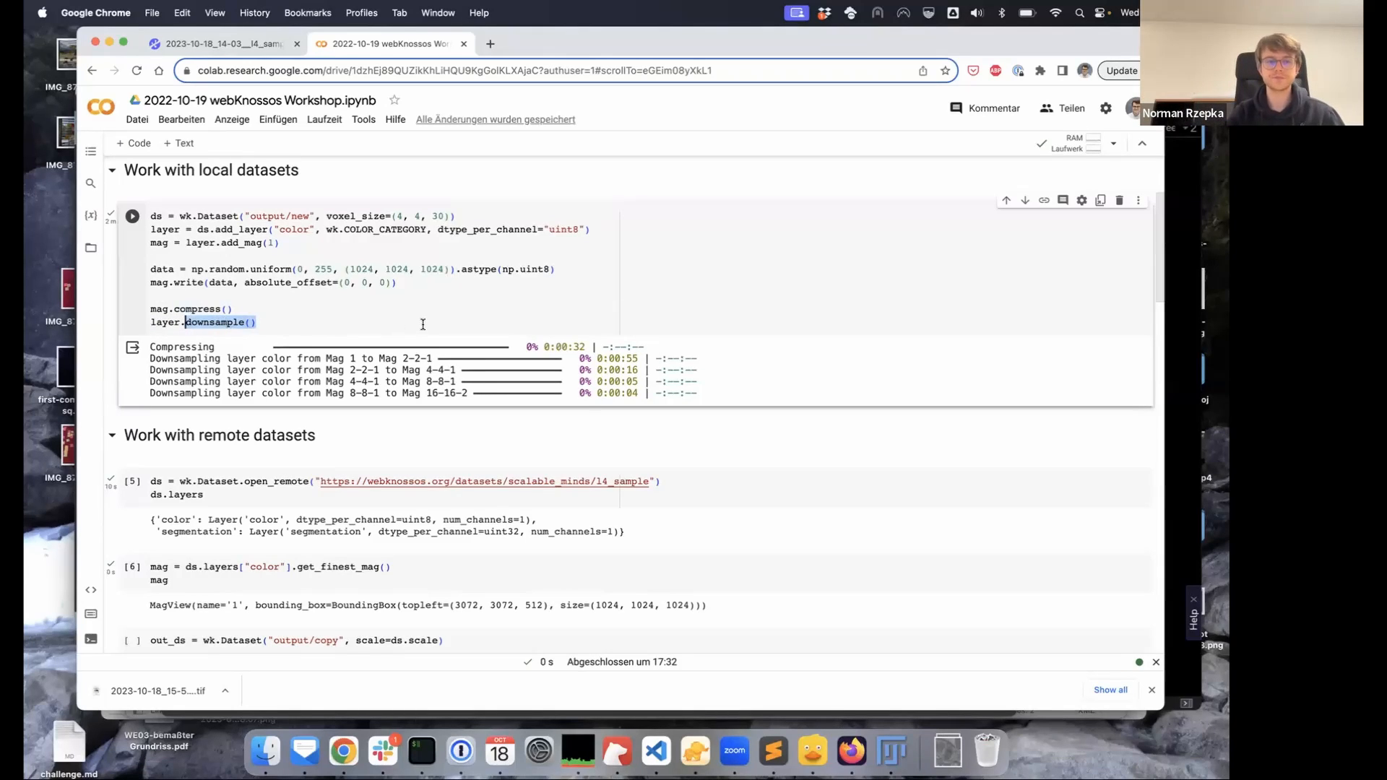
left_click_drag(440, 215, 395, 216)
left_click(433, 283)
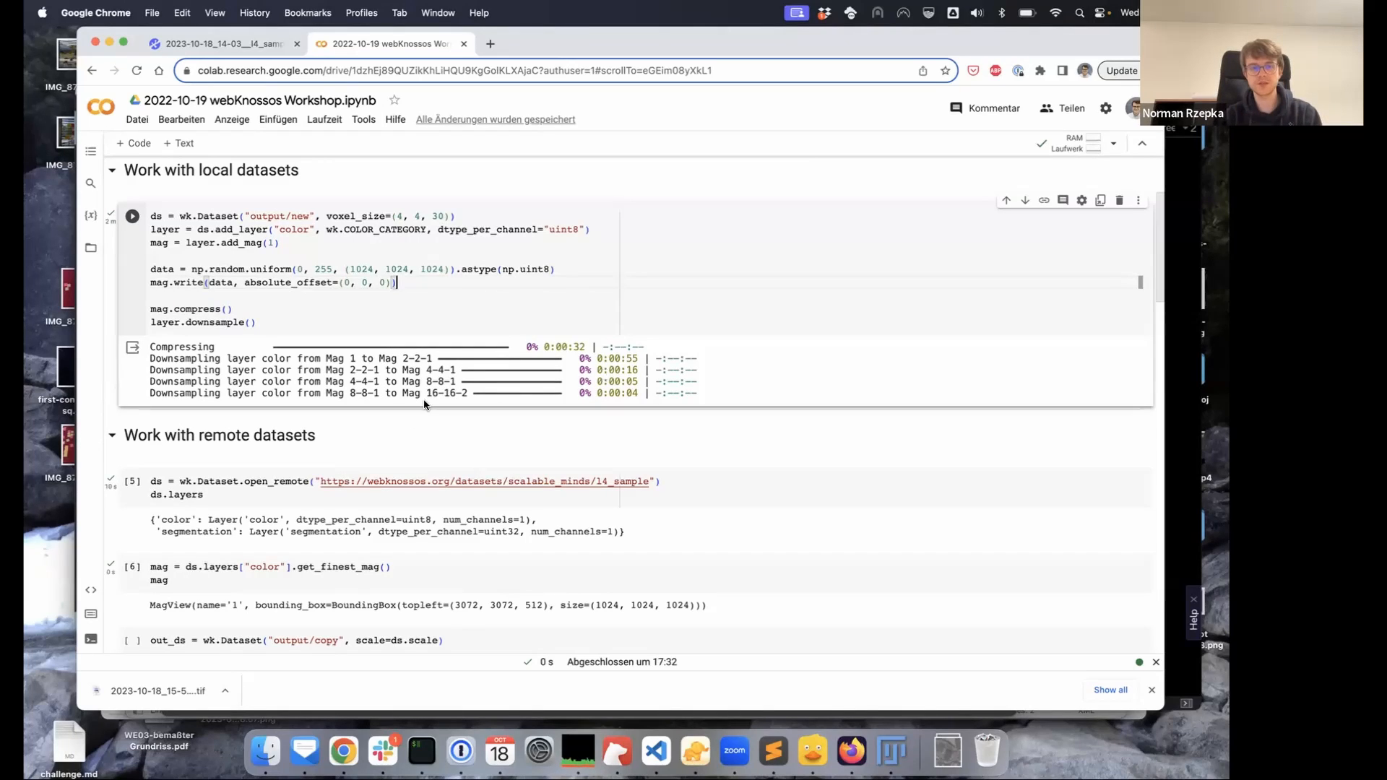
left_click_drag(426, 393, 462, 395)
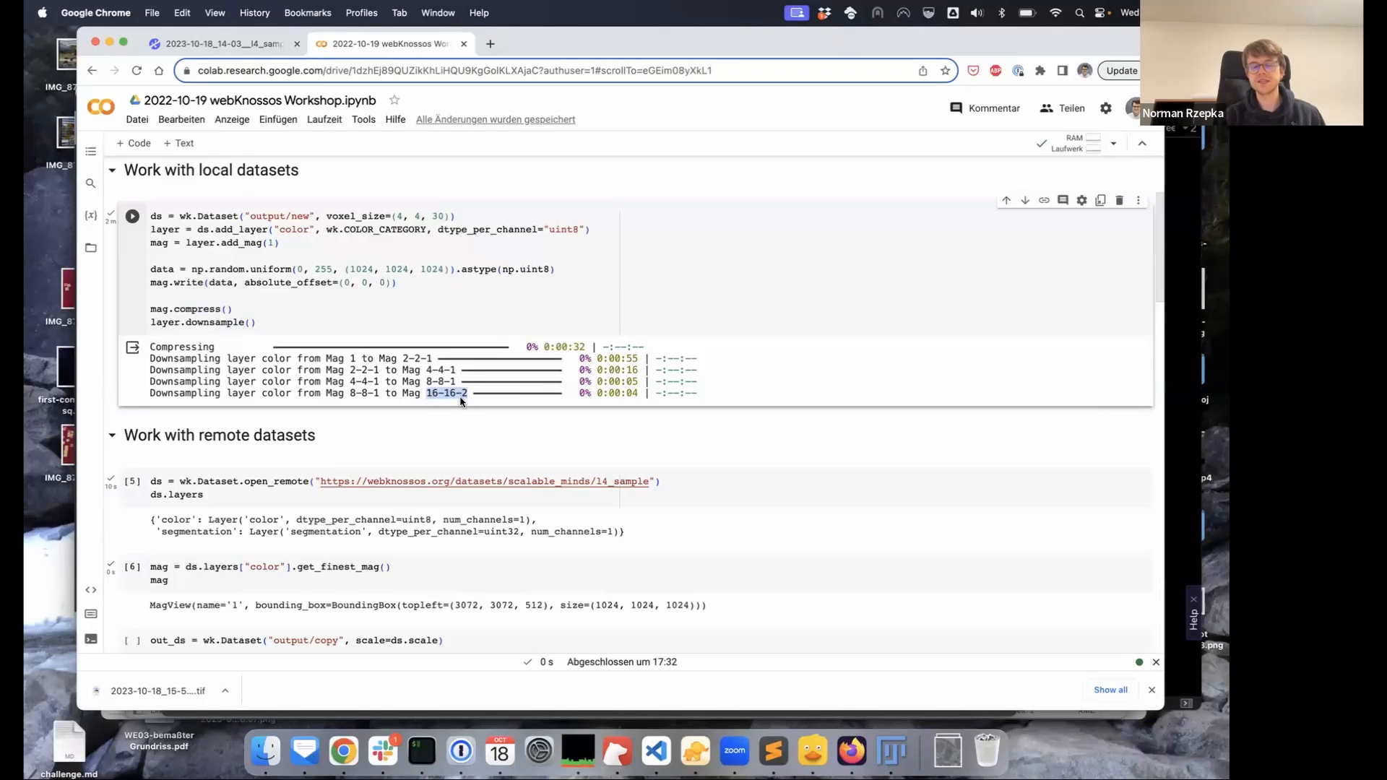
scroll(512, 222, "down", 1)
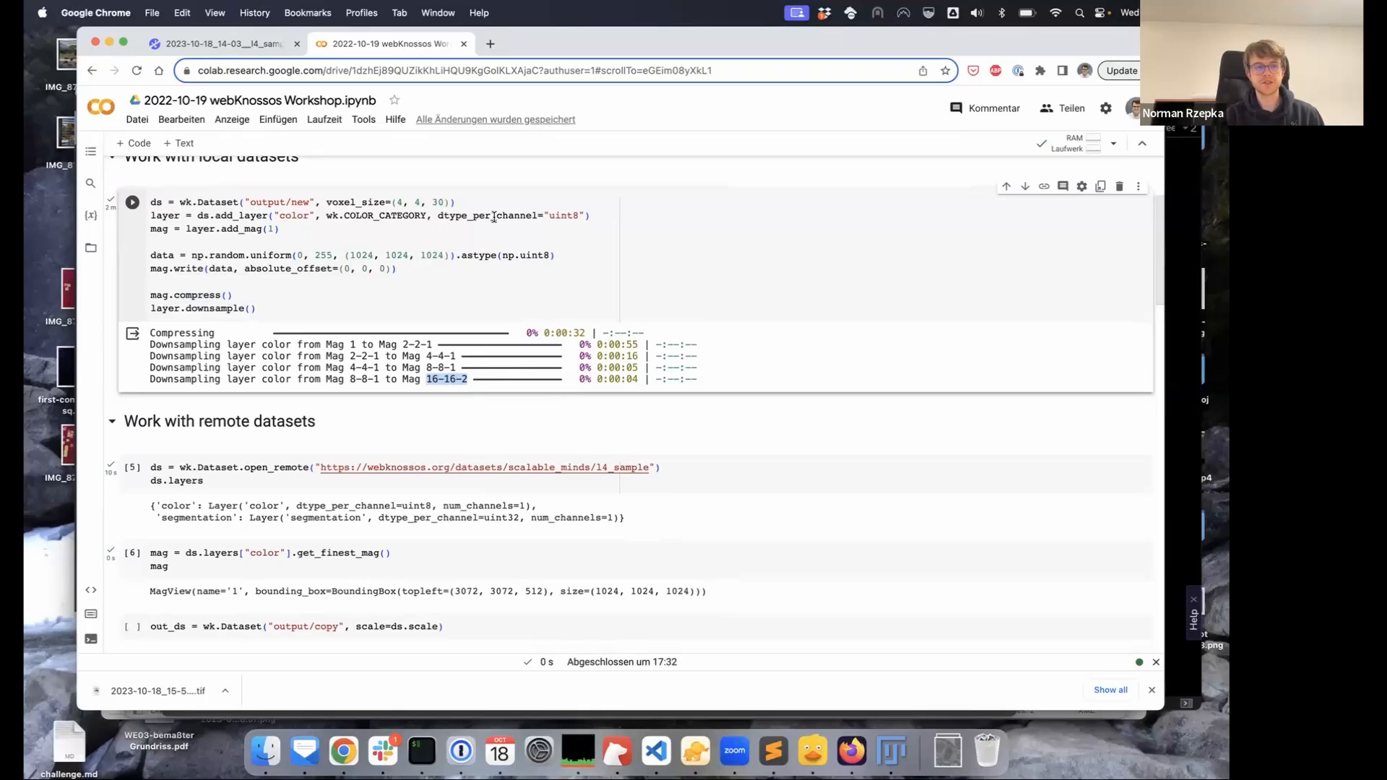
scroll(501, 240, "down", 1)
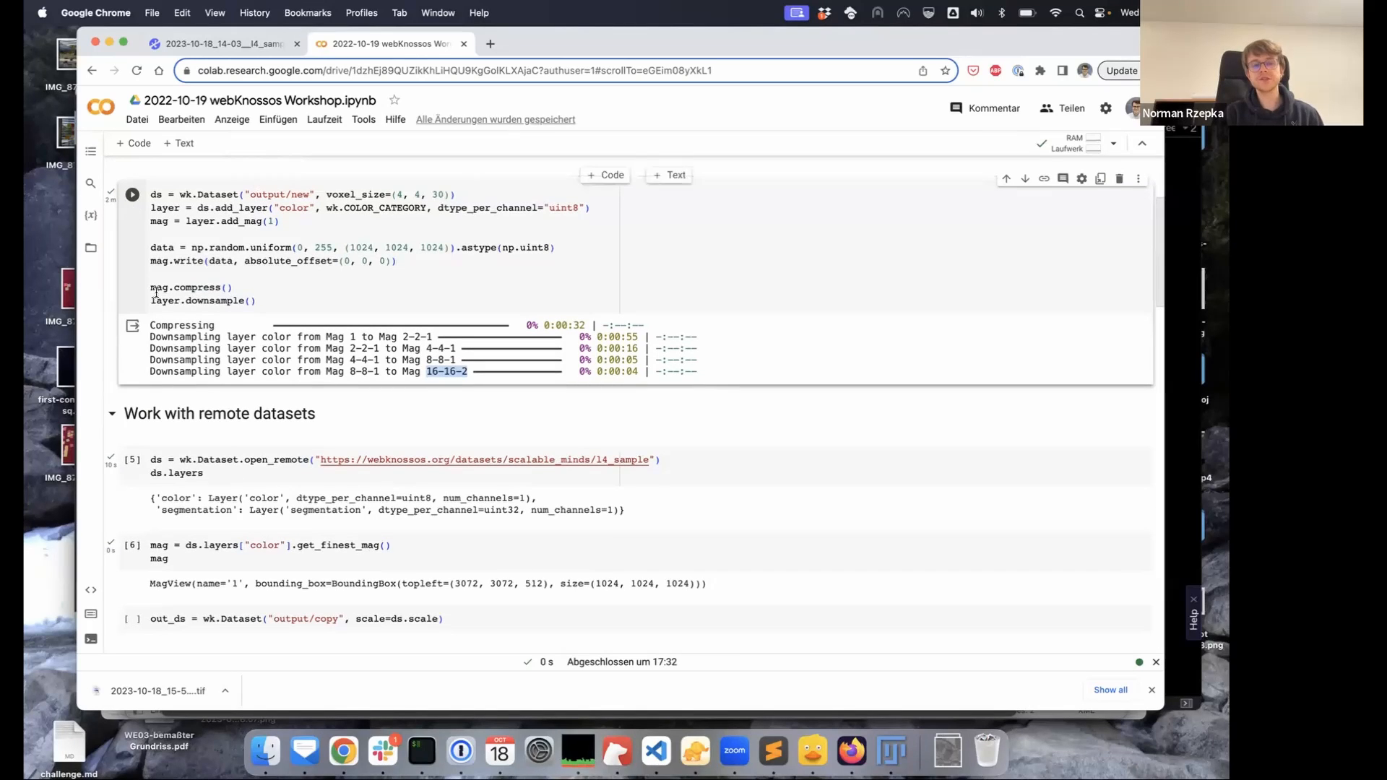
left_click(259, 296)
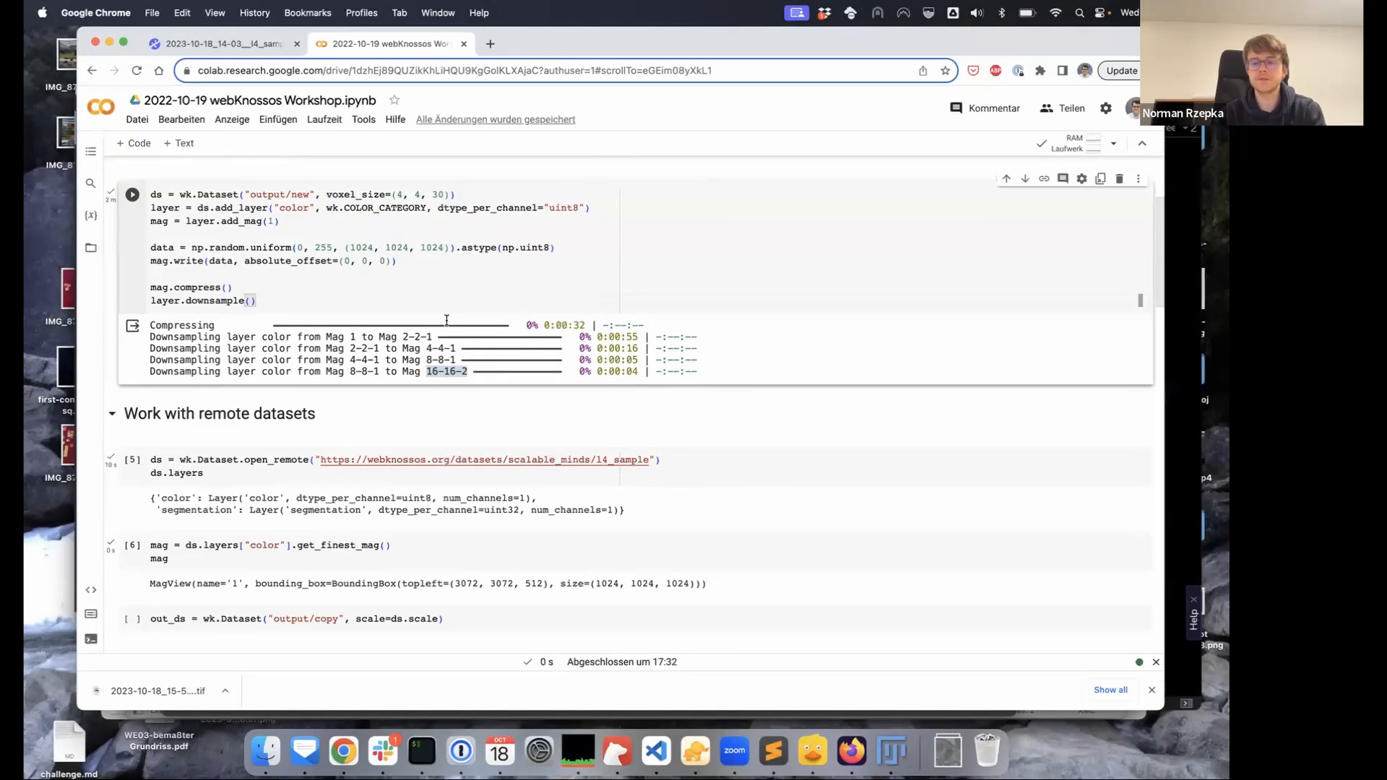
Add a ds.upload() line after the downsample call, then delete it again
key("Return")
type("ds.upload()")
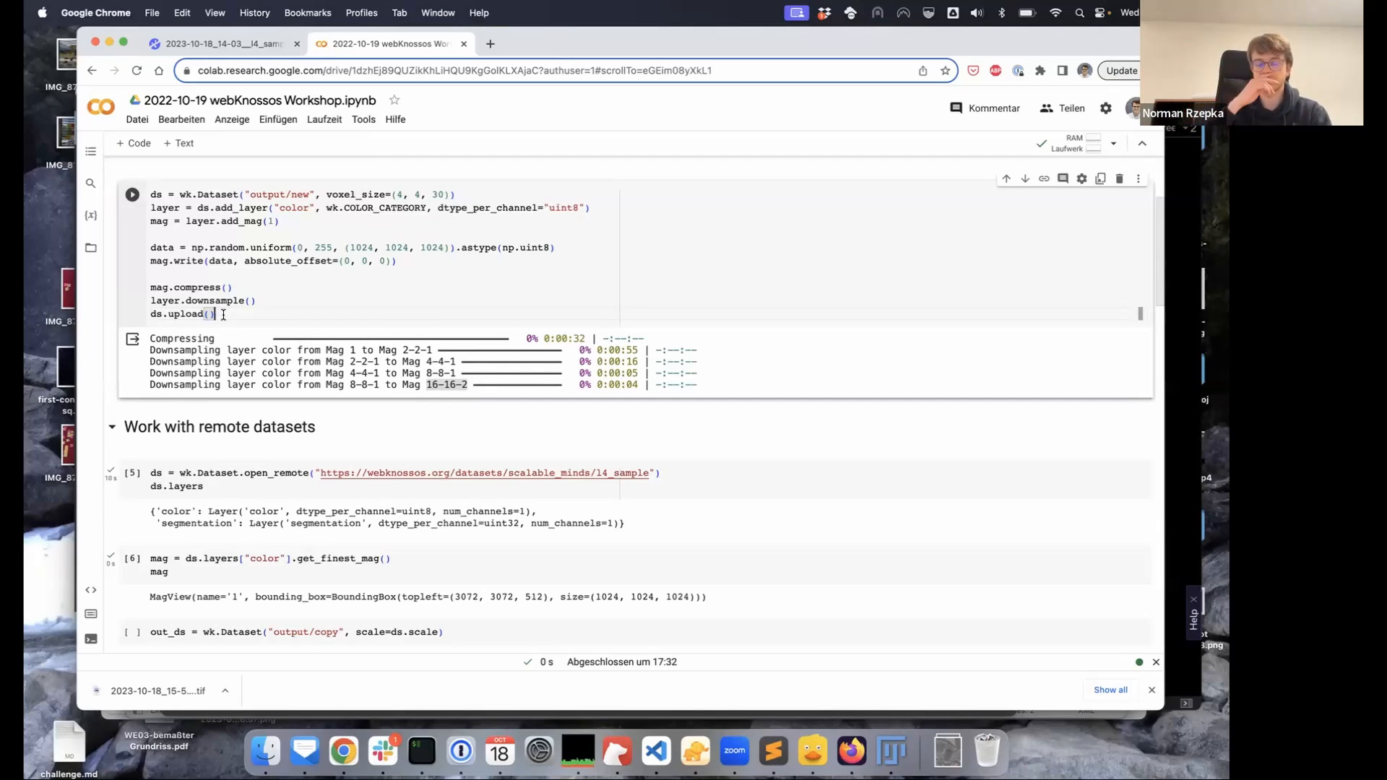
left_click_drag(217, 315, 150, 315)
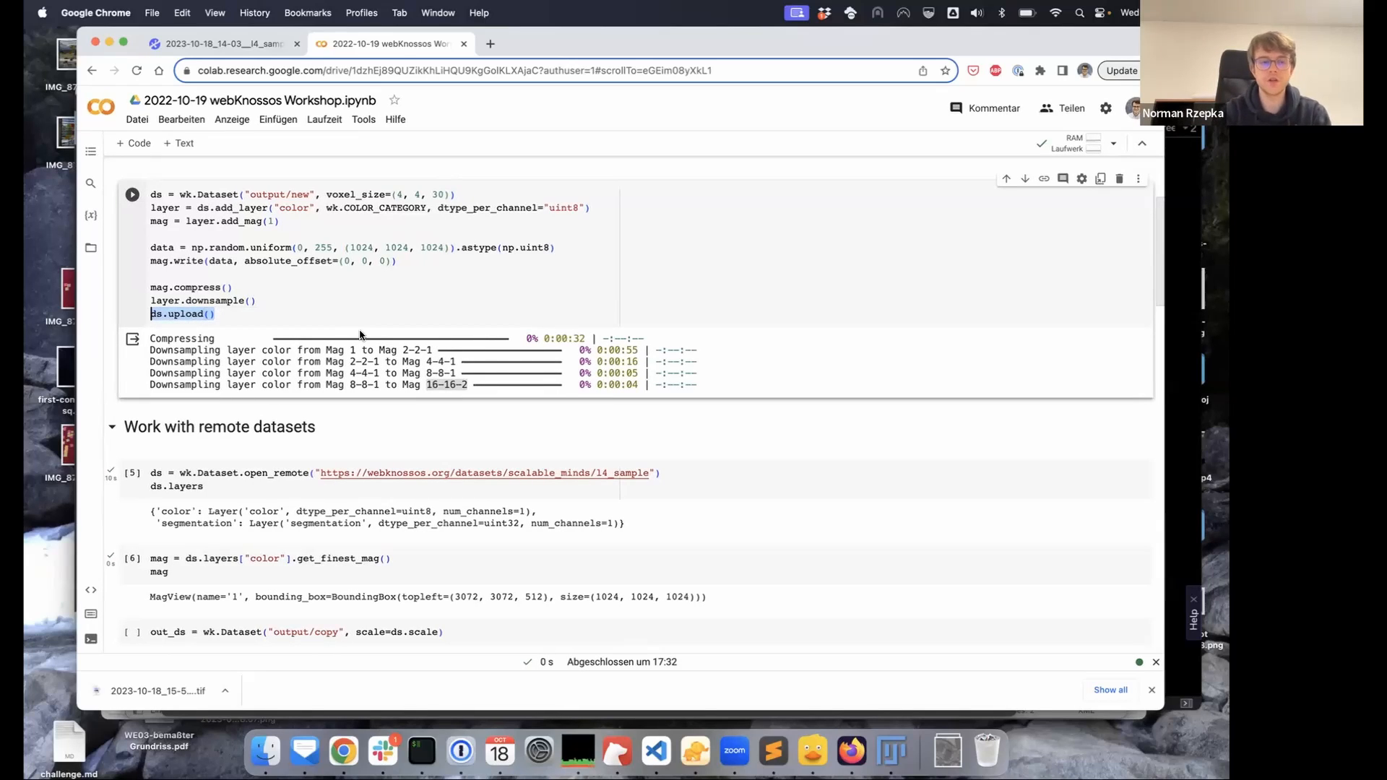
key("BackSpace")
key("BackSpace")
Point out the open_remote cell for remote datasets, then return to the WEBKNOSSOS annotation tab
scroll(401, 246, "down", 1)
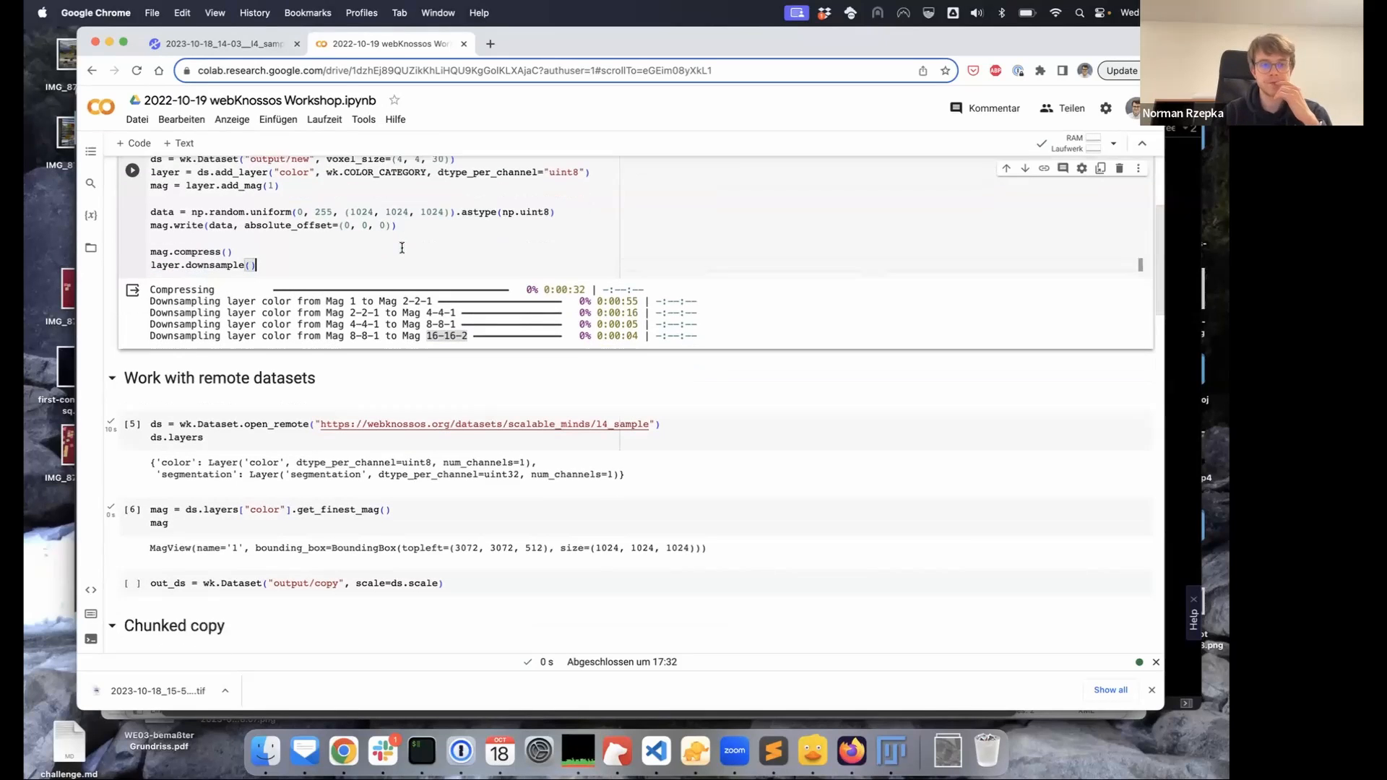
scroll(182, 377, "down", 2)
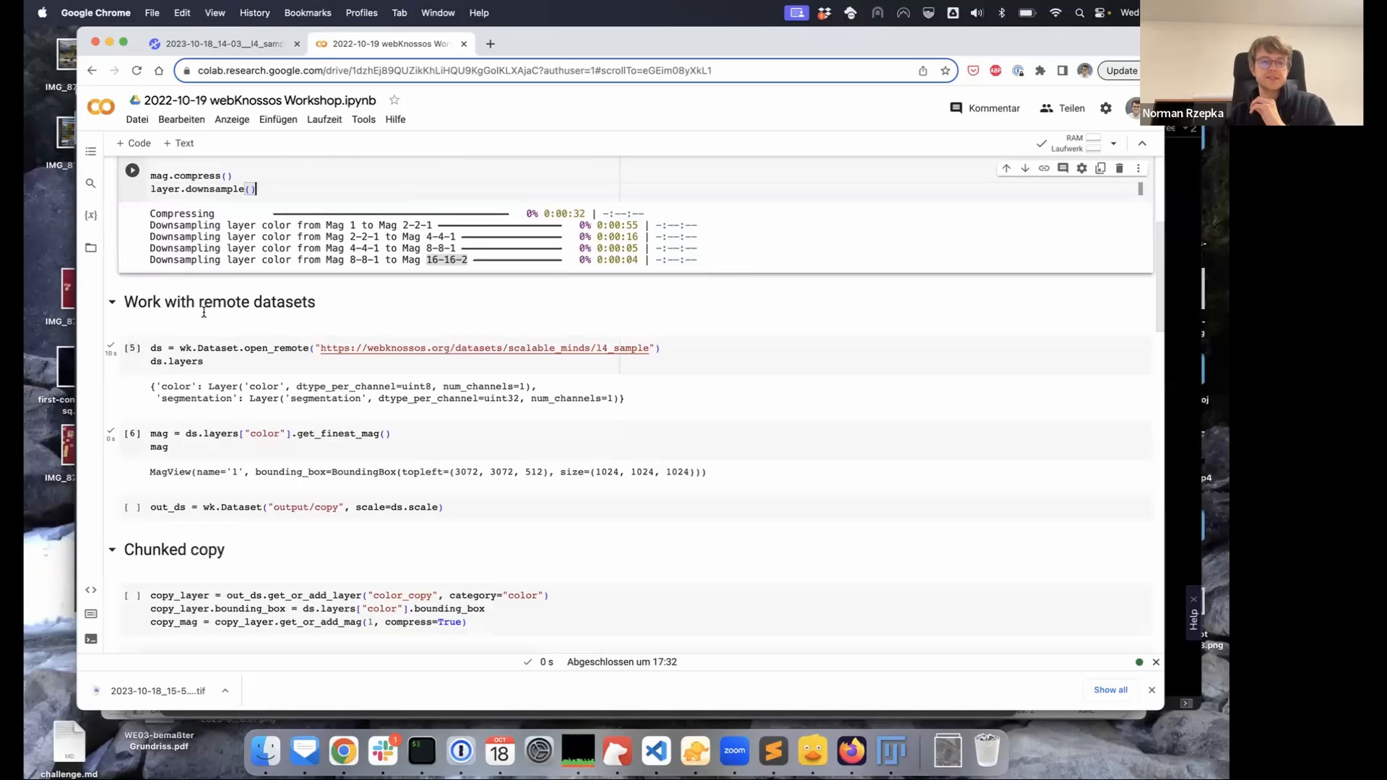
double_click(245, 302)
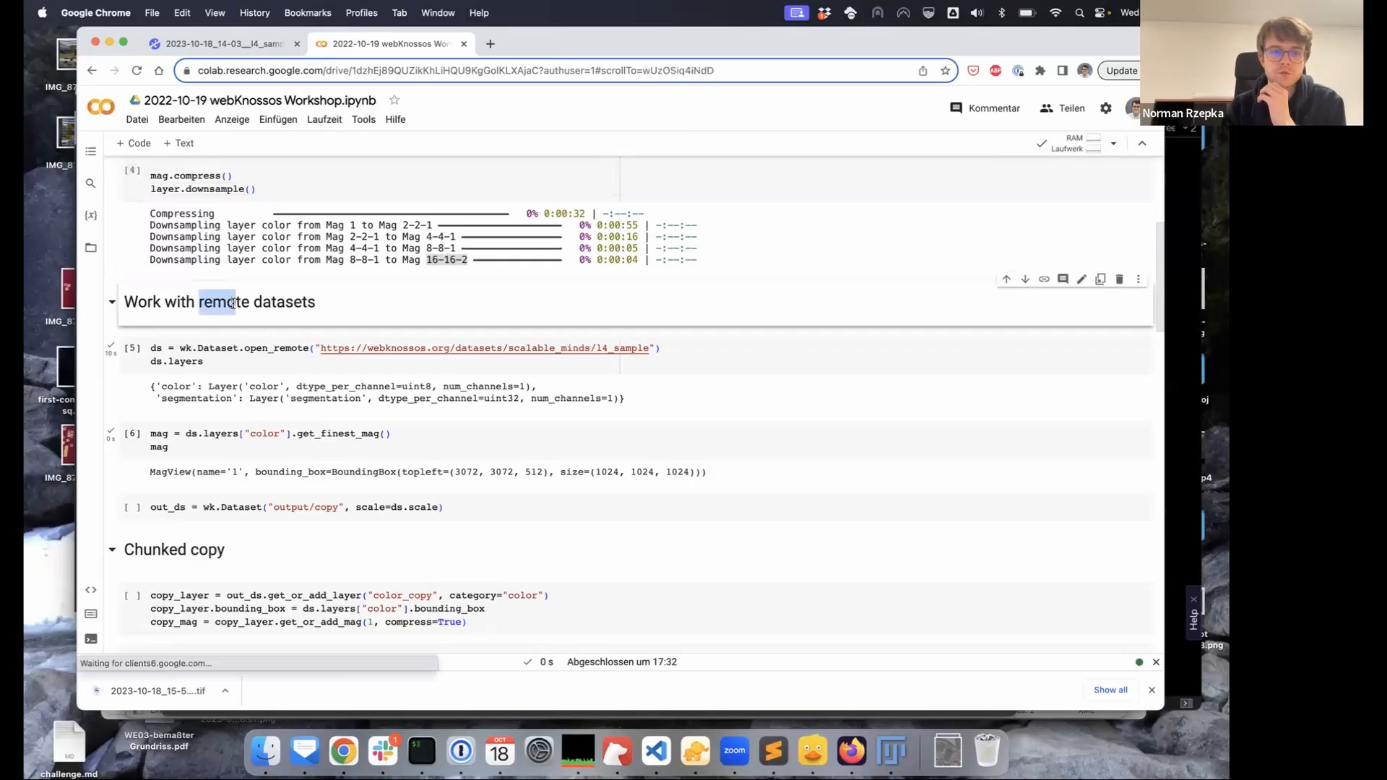
left_click(244, 364)
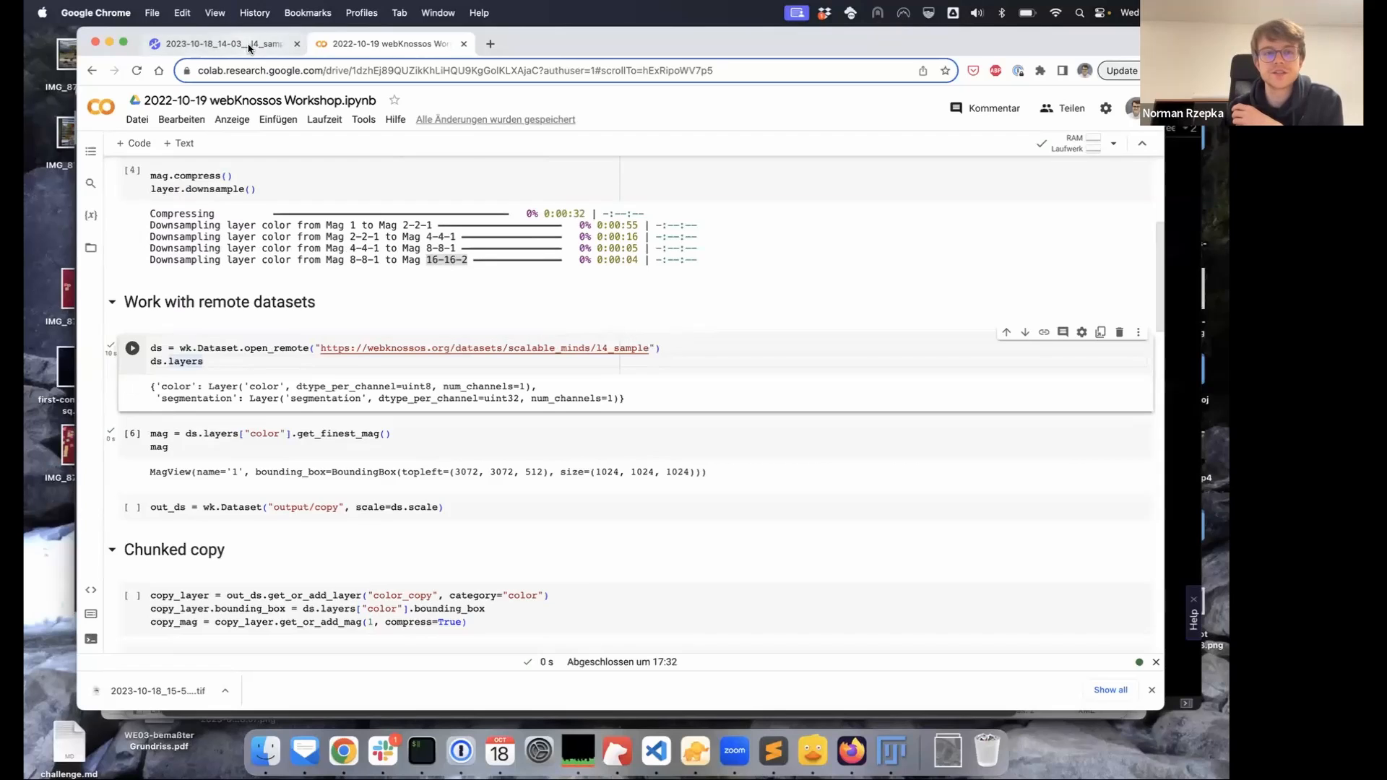
left_click(220, 43)
Open the annotation's l4_sample__volume.ome dataset in a new tab from the Info panel and select its URL
left_click(293, 72)
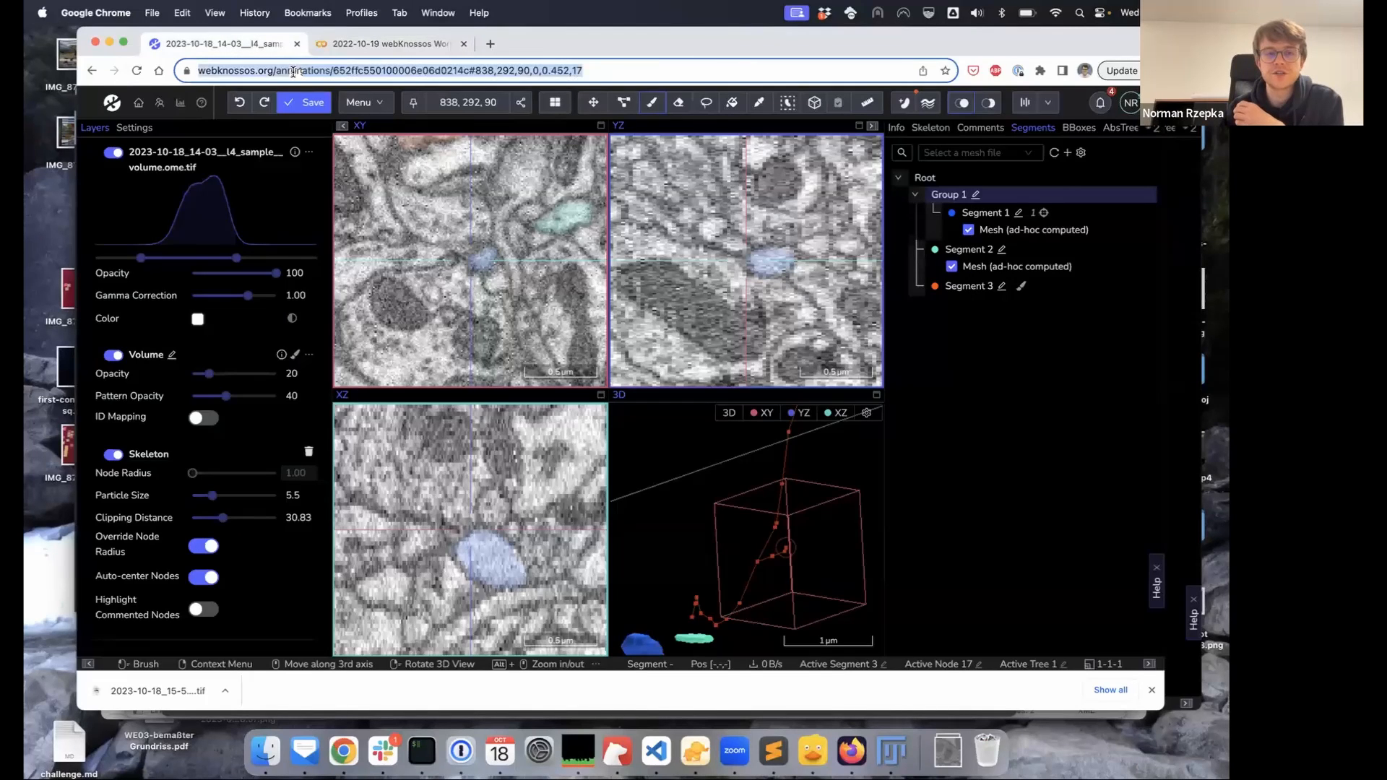
left_click(897, 127)
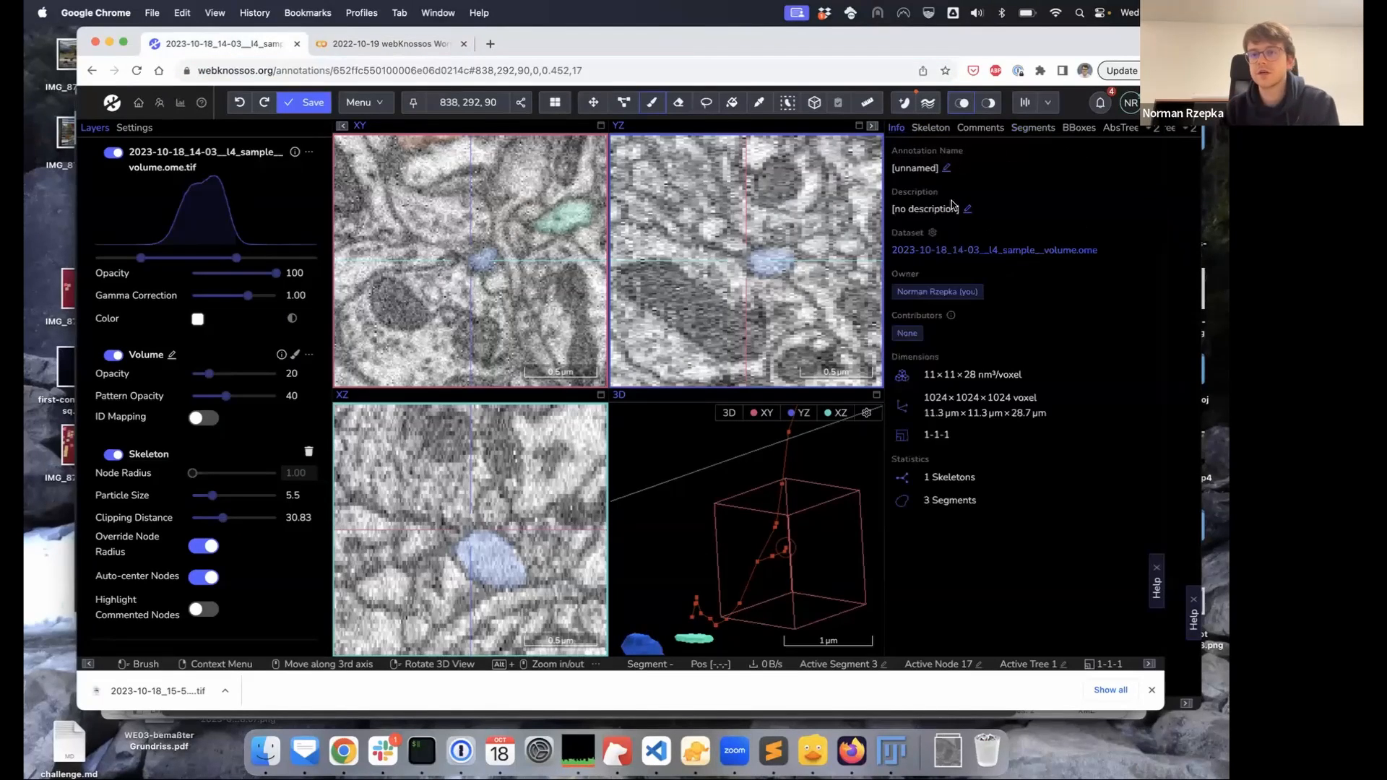
left_click(957, 256, "super")
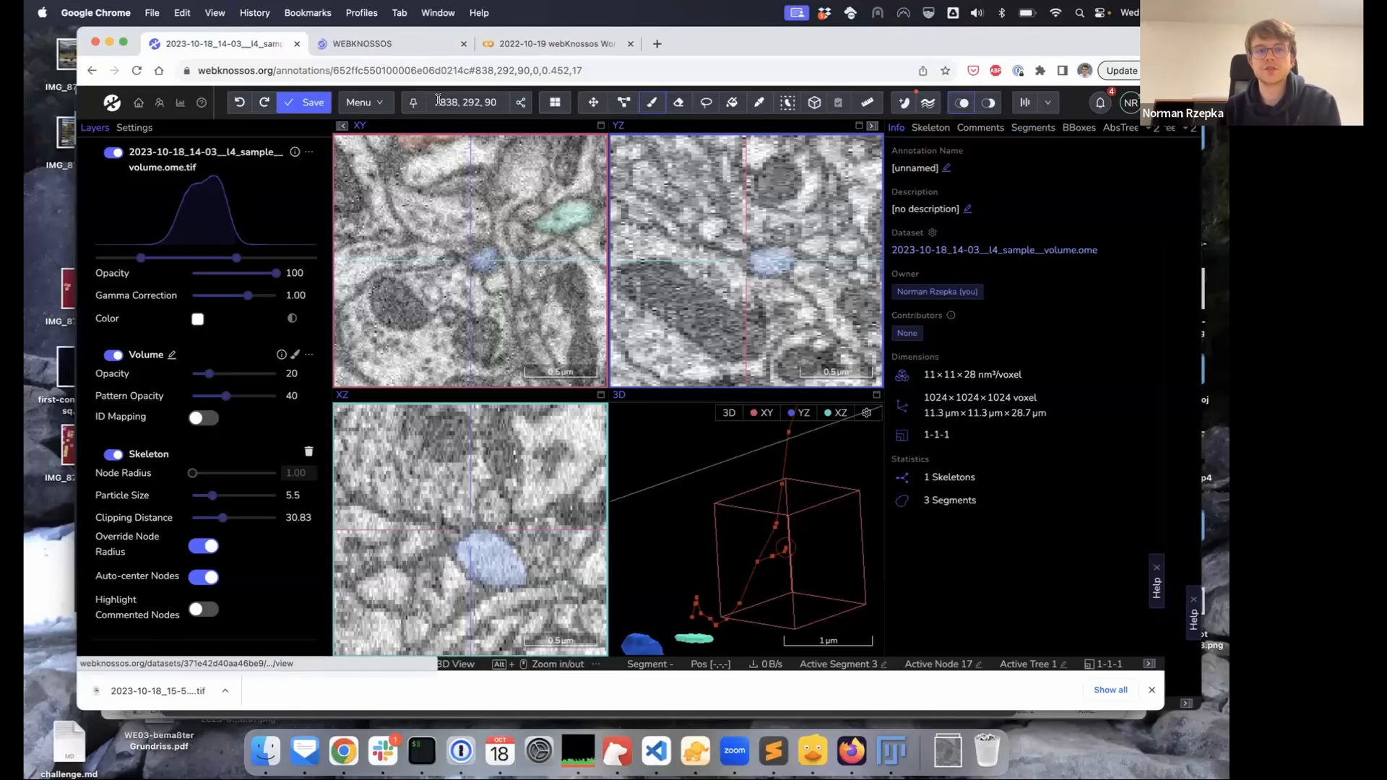
left_click(376, 46)
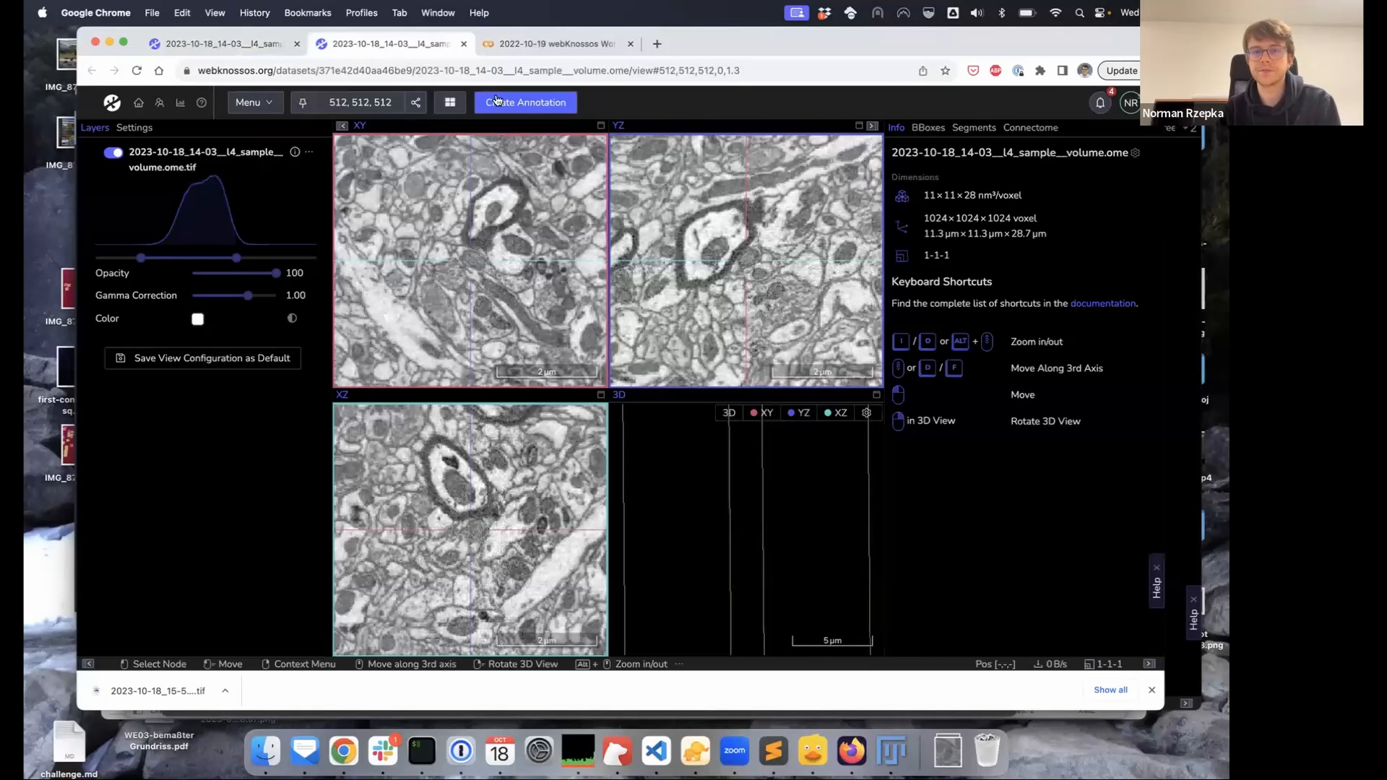
left_click_drag(625, 67, 196, 70)
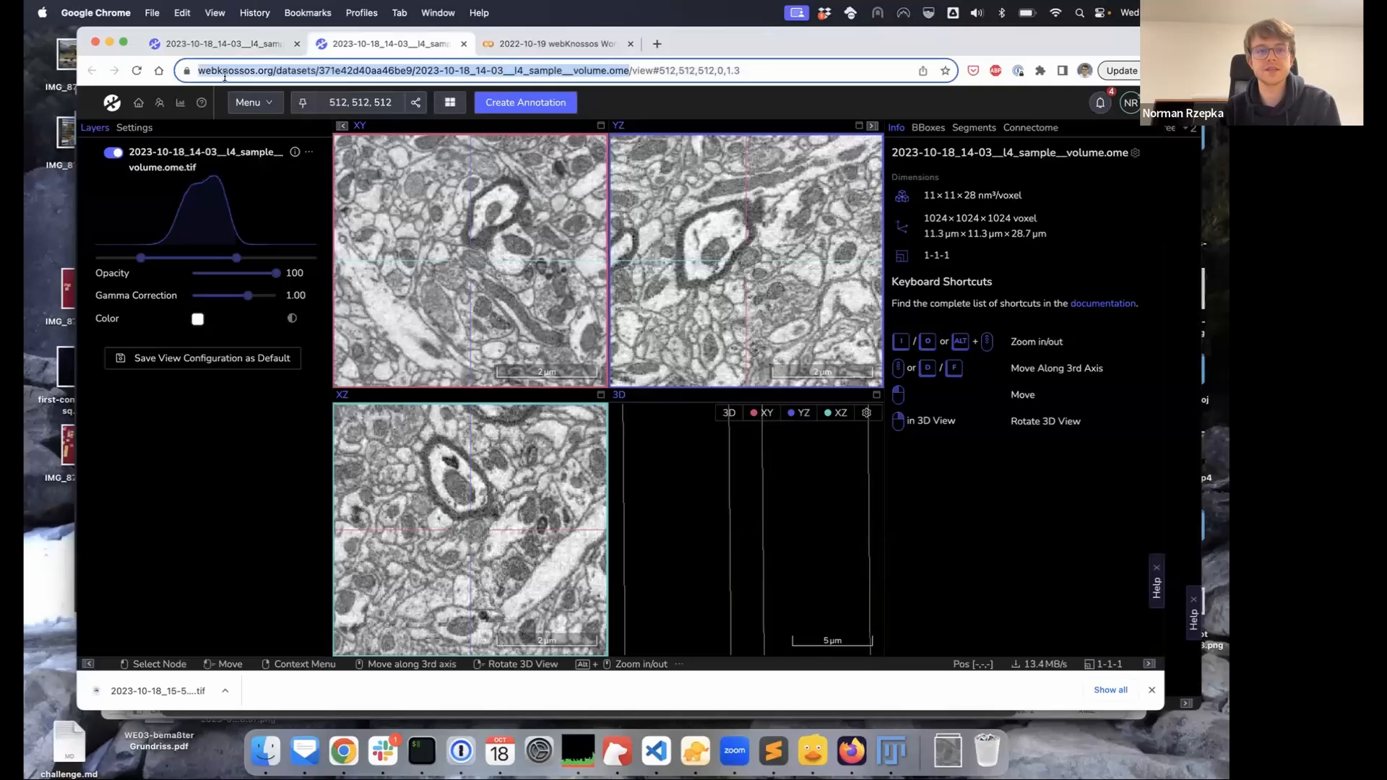
Copy the dataset URL and, back in Colab, highlight the l4_sample URL inside open_remote
key("super+c")
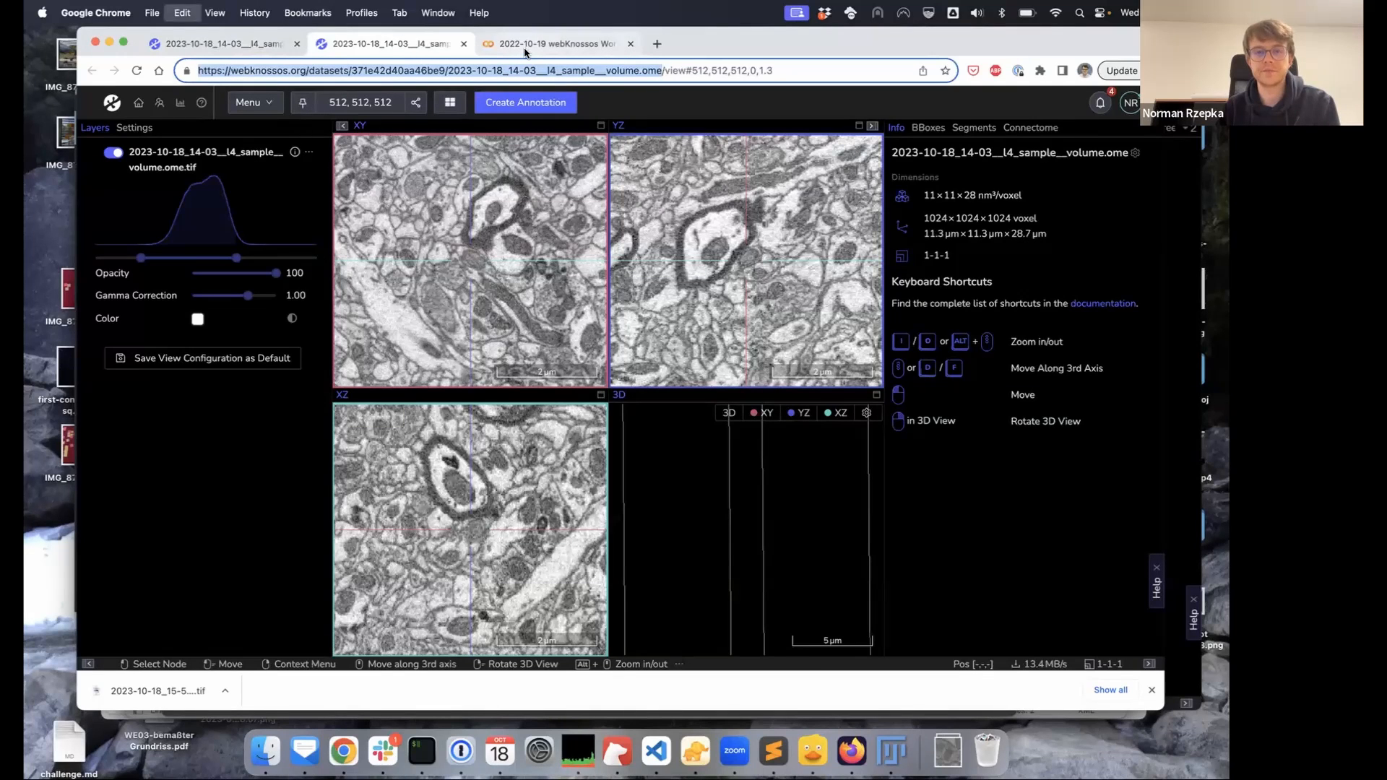
left_click(531, 45)
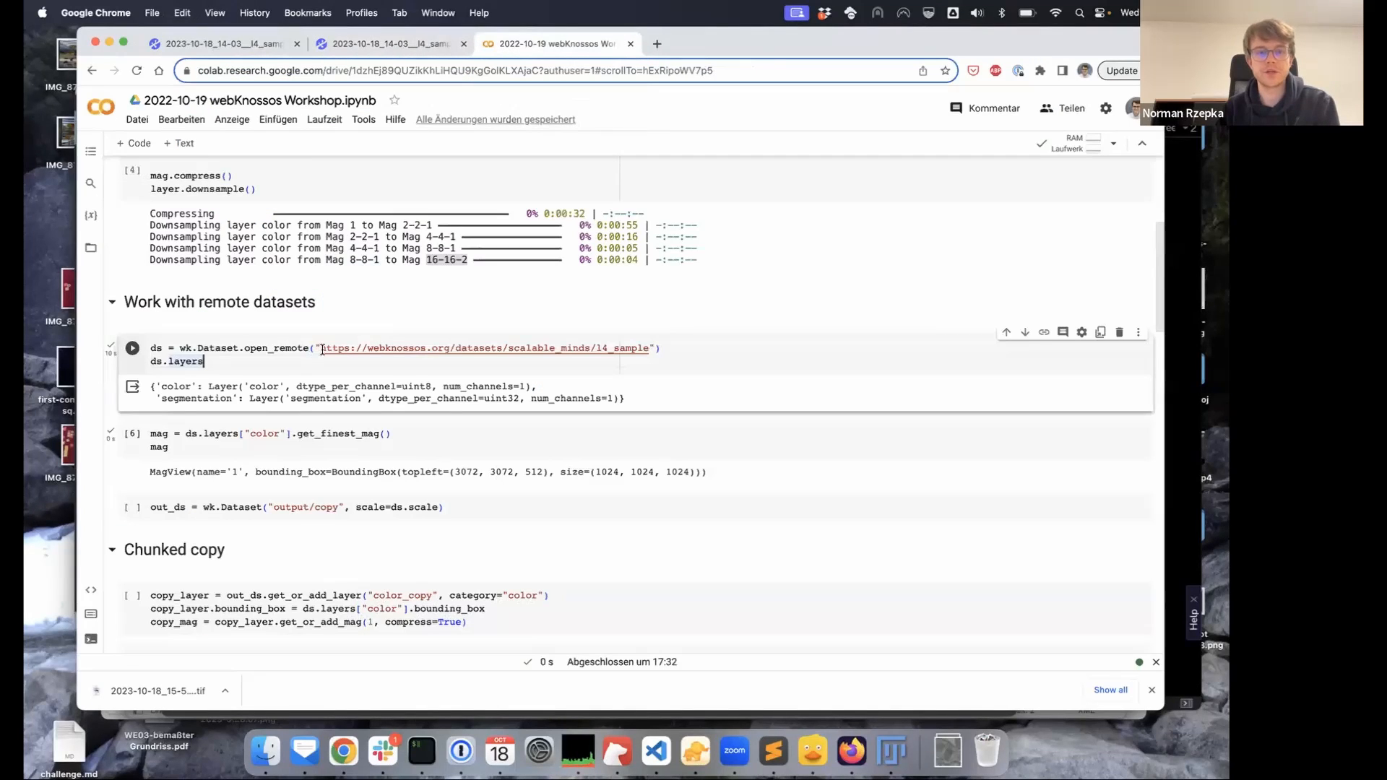
left_click_drag(647, 349, 322, 349)
left_click(691, 355)
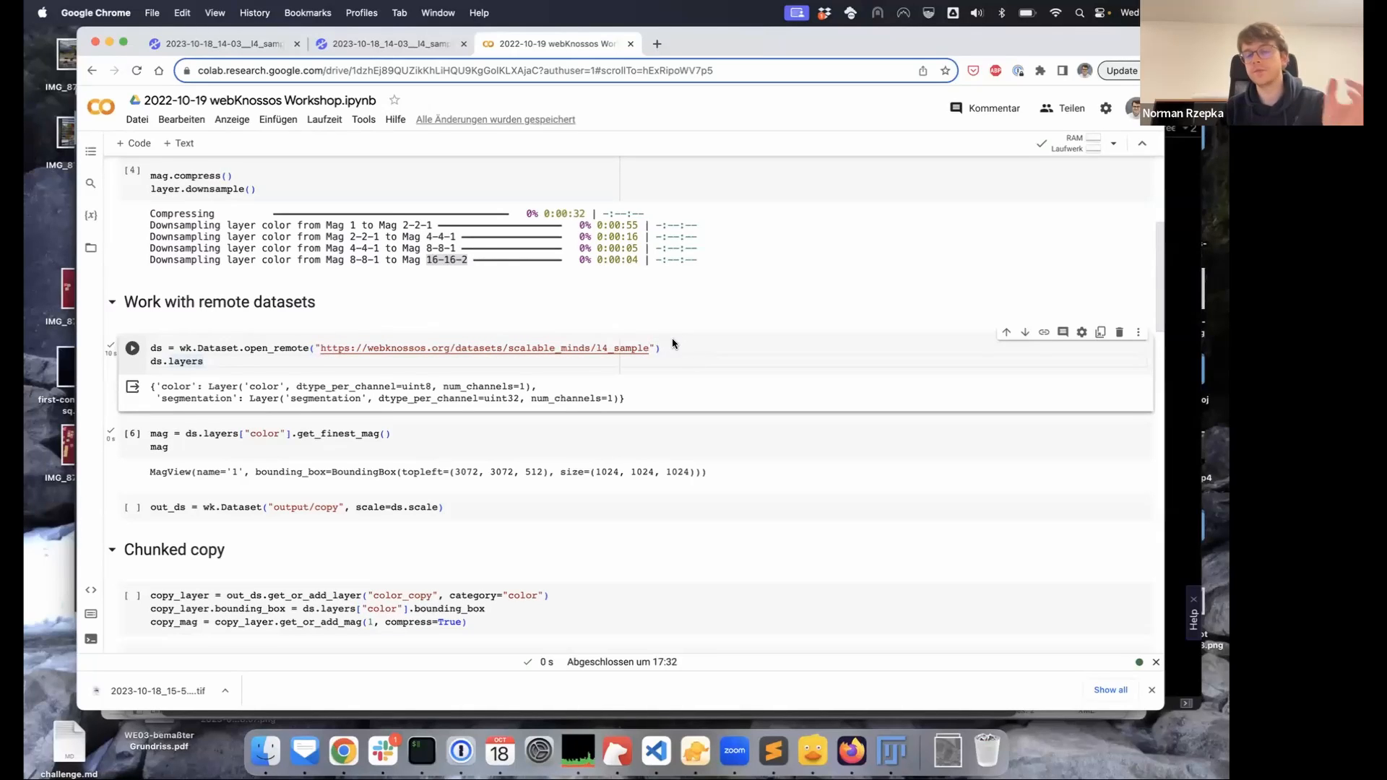
left_click(663, 349)
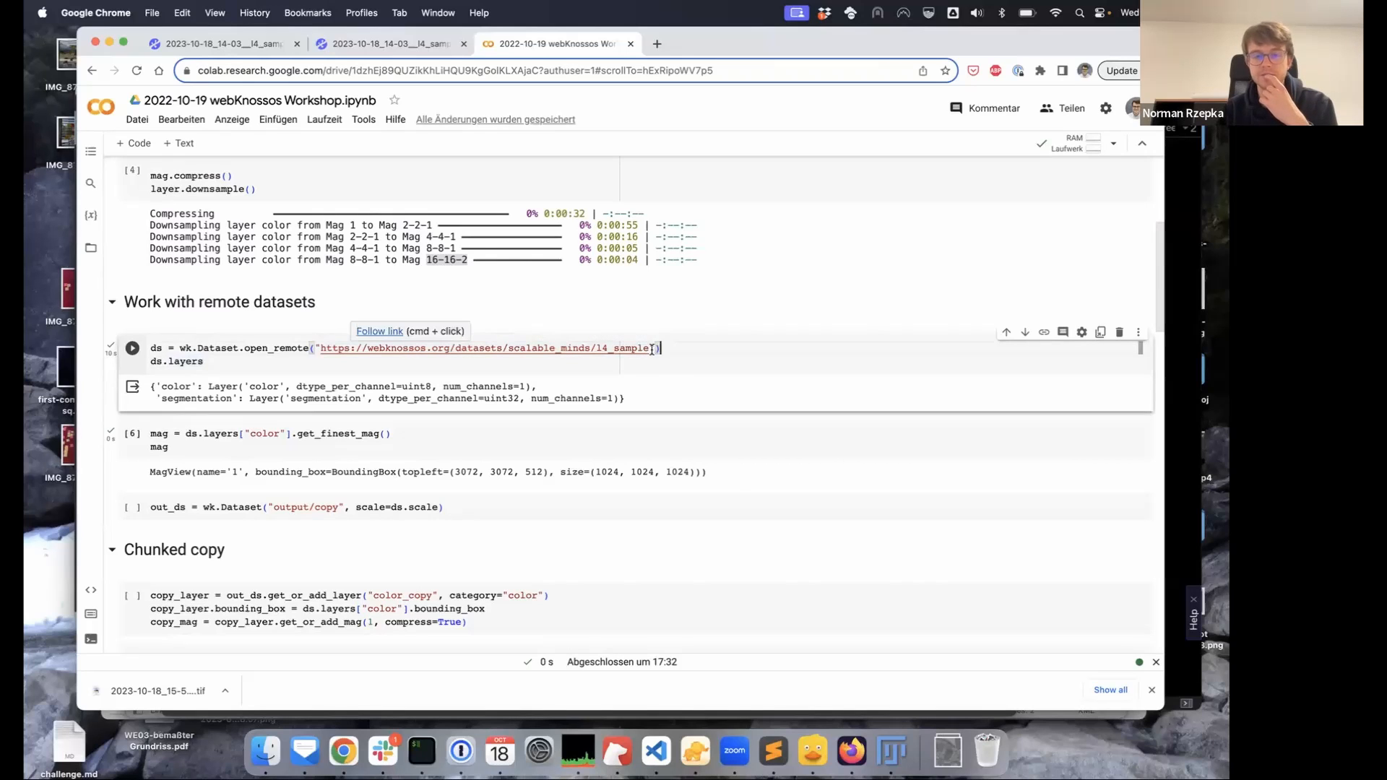
left_click(608, 349)
left_click_drag(647, 348, 321, 348)
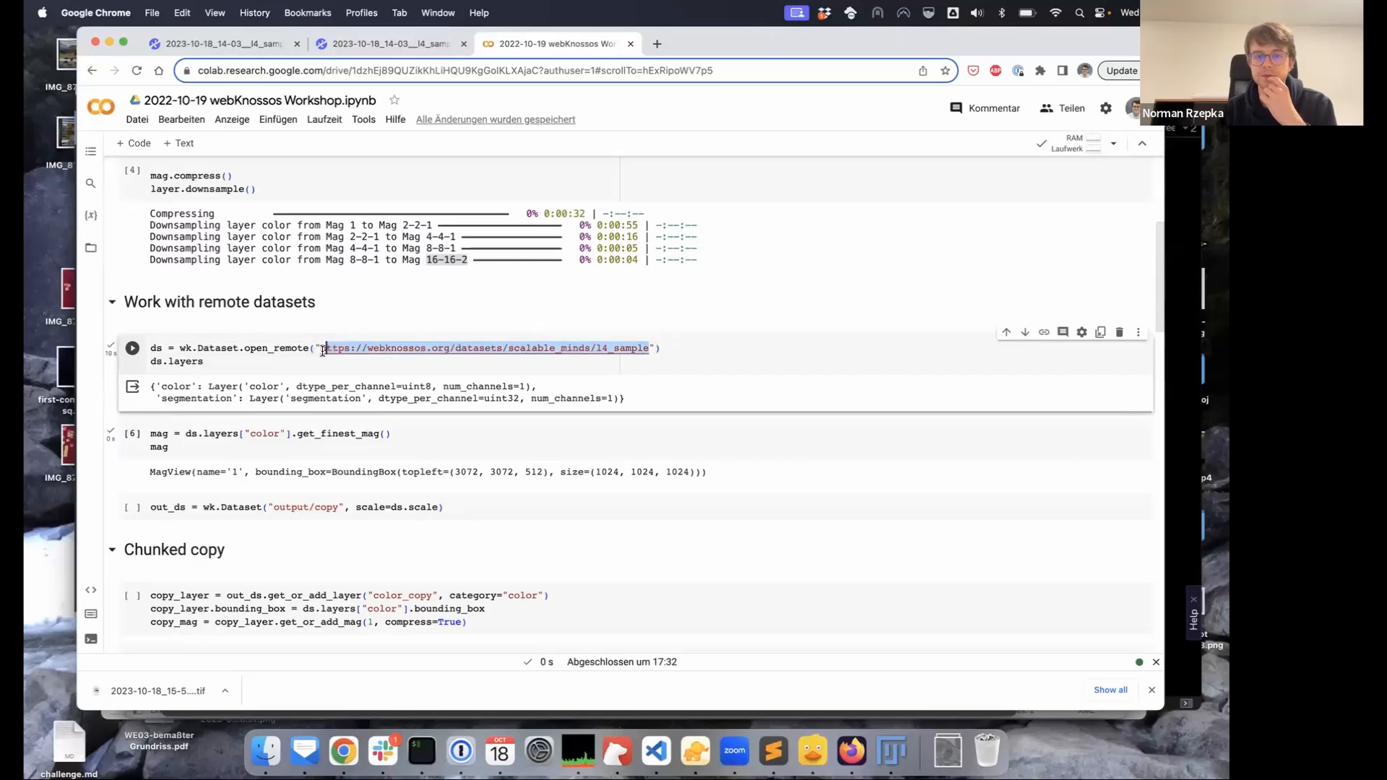
left_click(709, 346)
Point out the ds variable and its layers attribute, then Cmd-click the l4_sample URL into a new tab
scroll(707, 340, "down", 3)
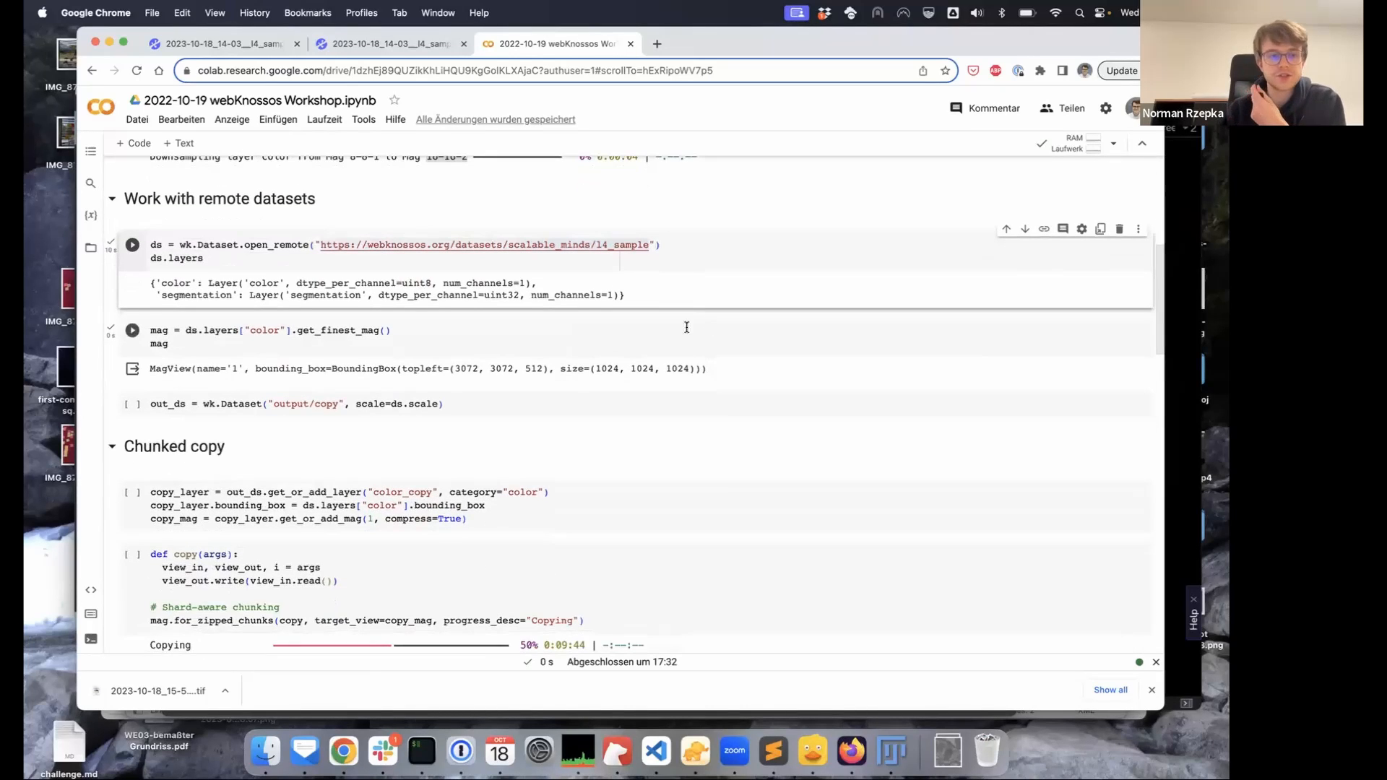
double_click(157, 244)
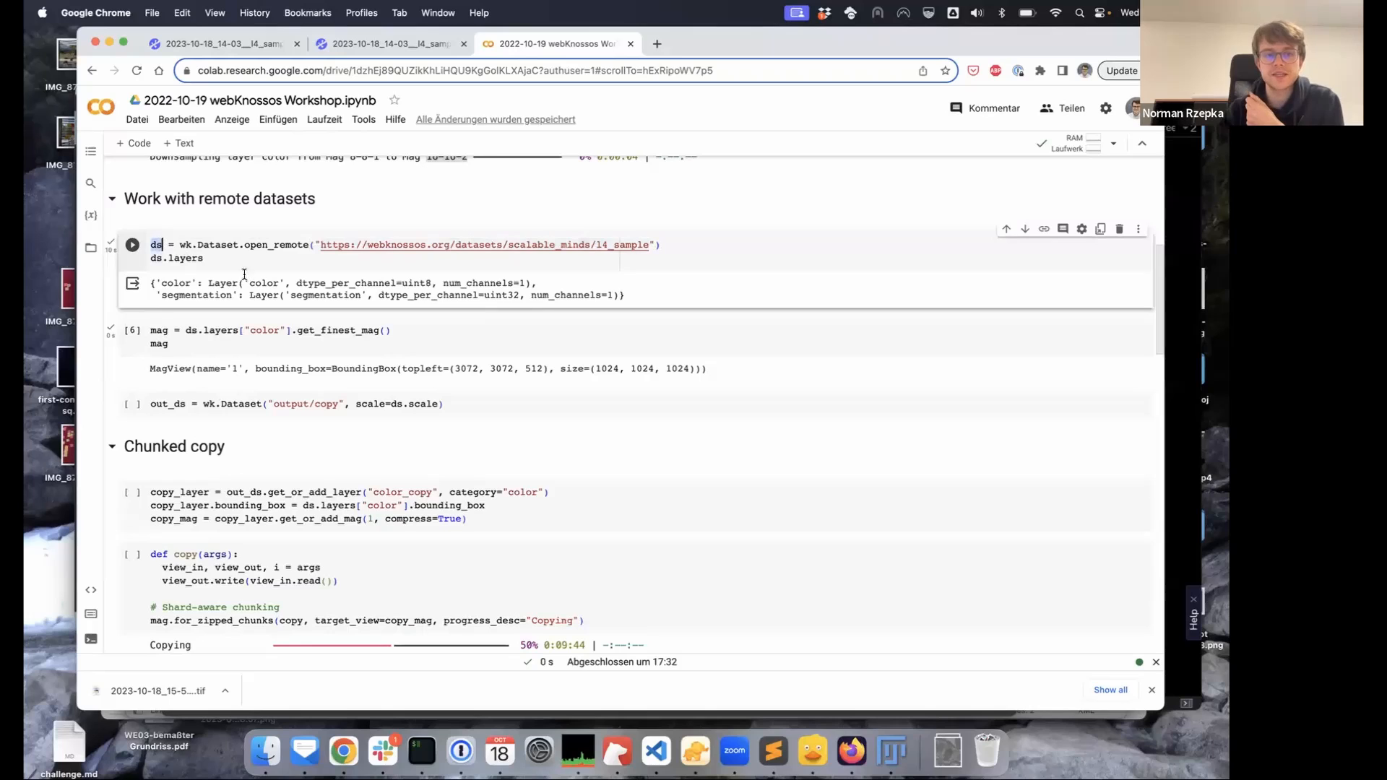
double_click(172, 258)
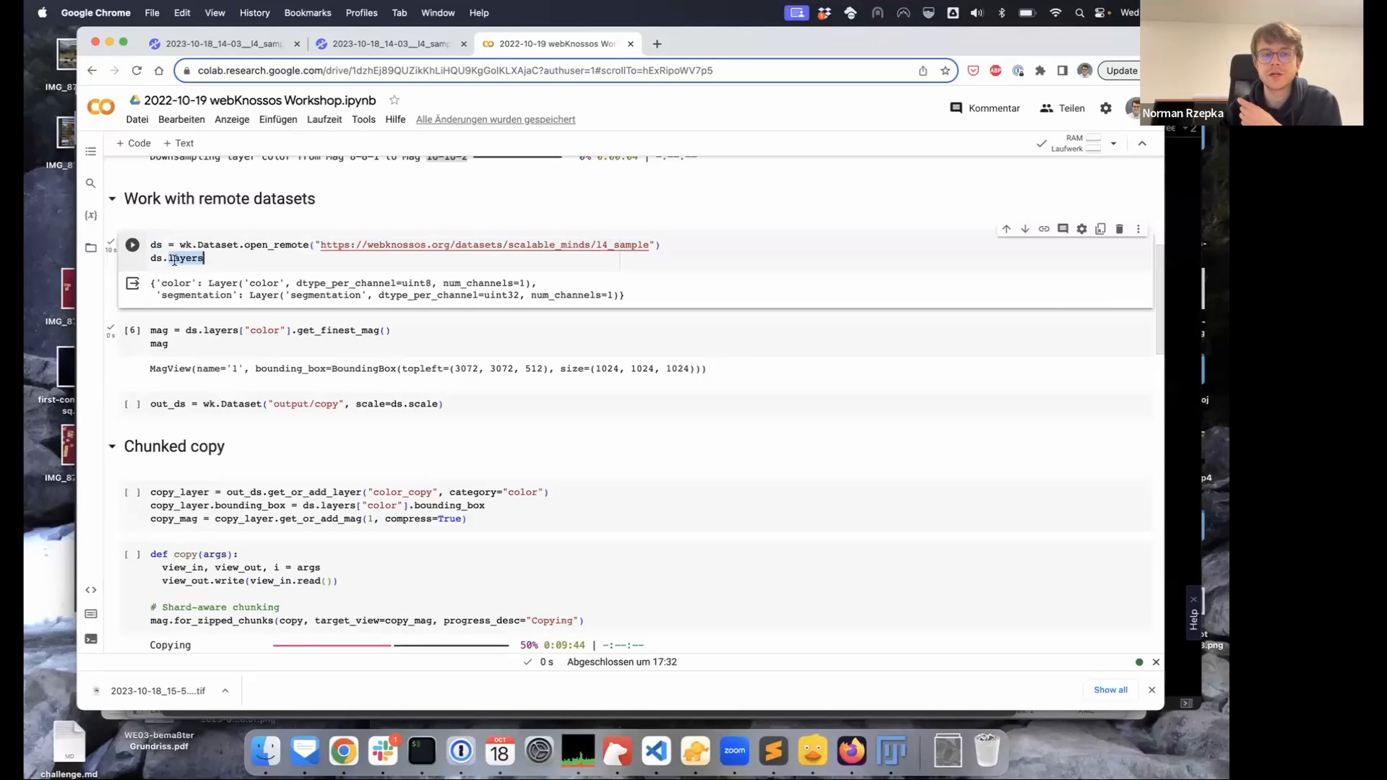
left_click(208, 258)
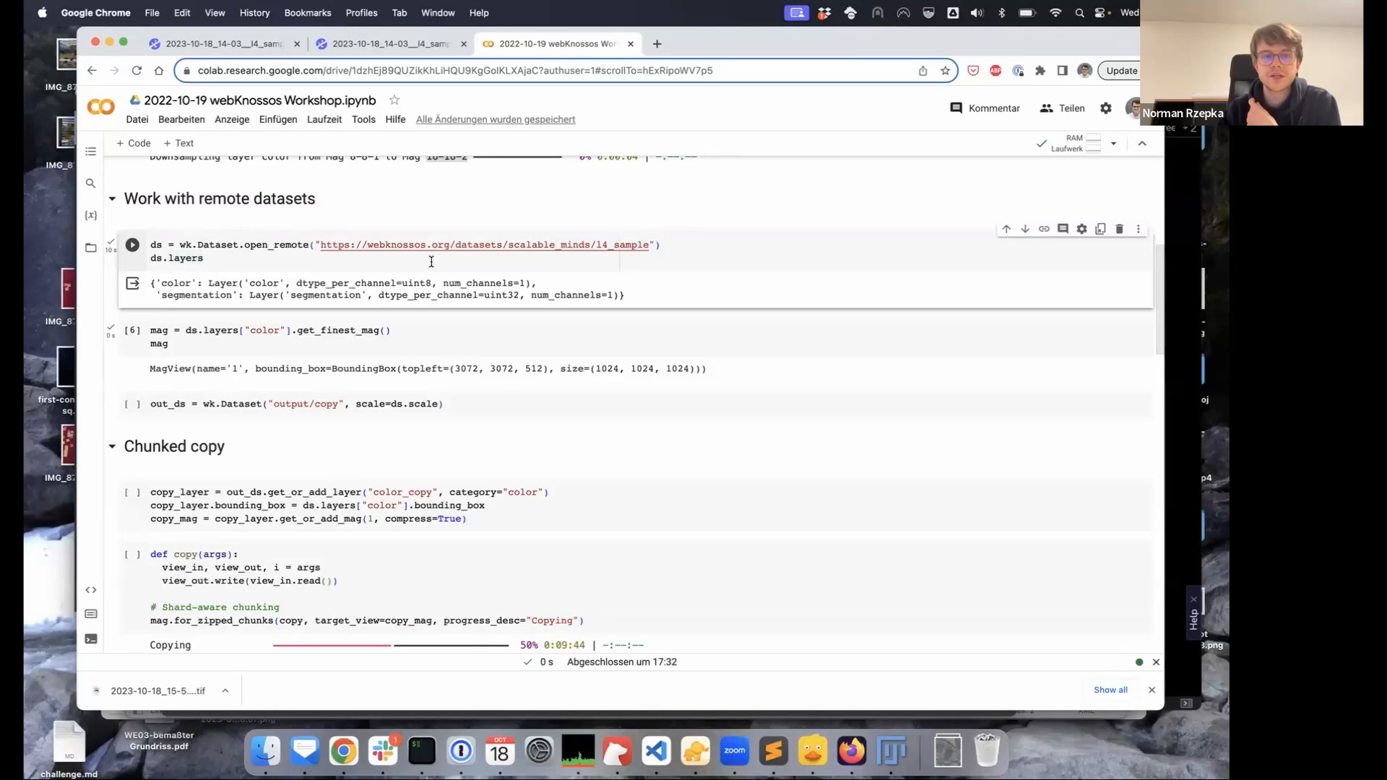
left_click(520, 244, "super")
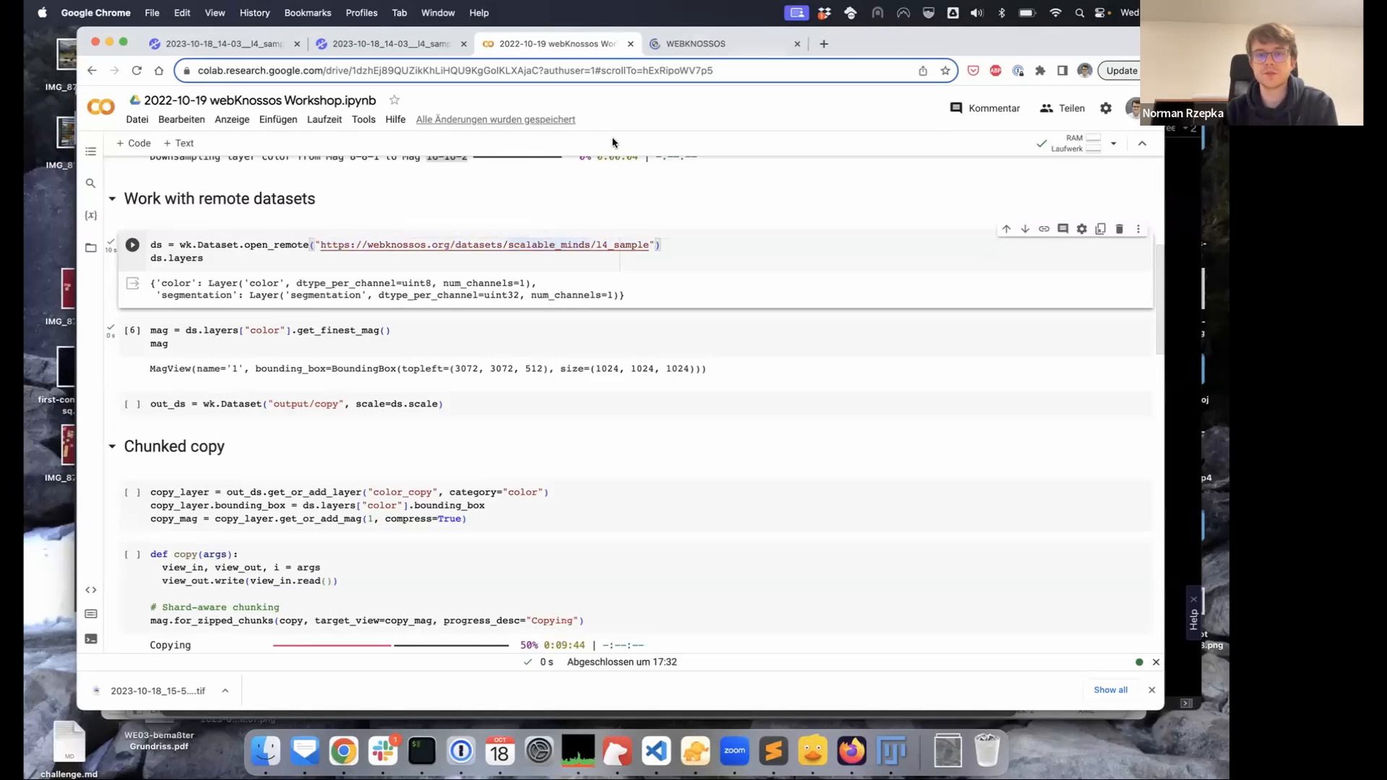
View the remote l4_sample dataset, zooming out and panning the XY view to centre the EM data and segmentation
left_click(697, 43)
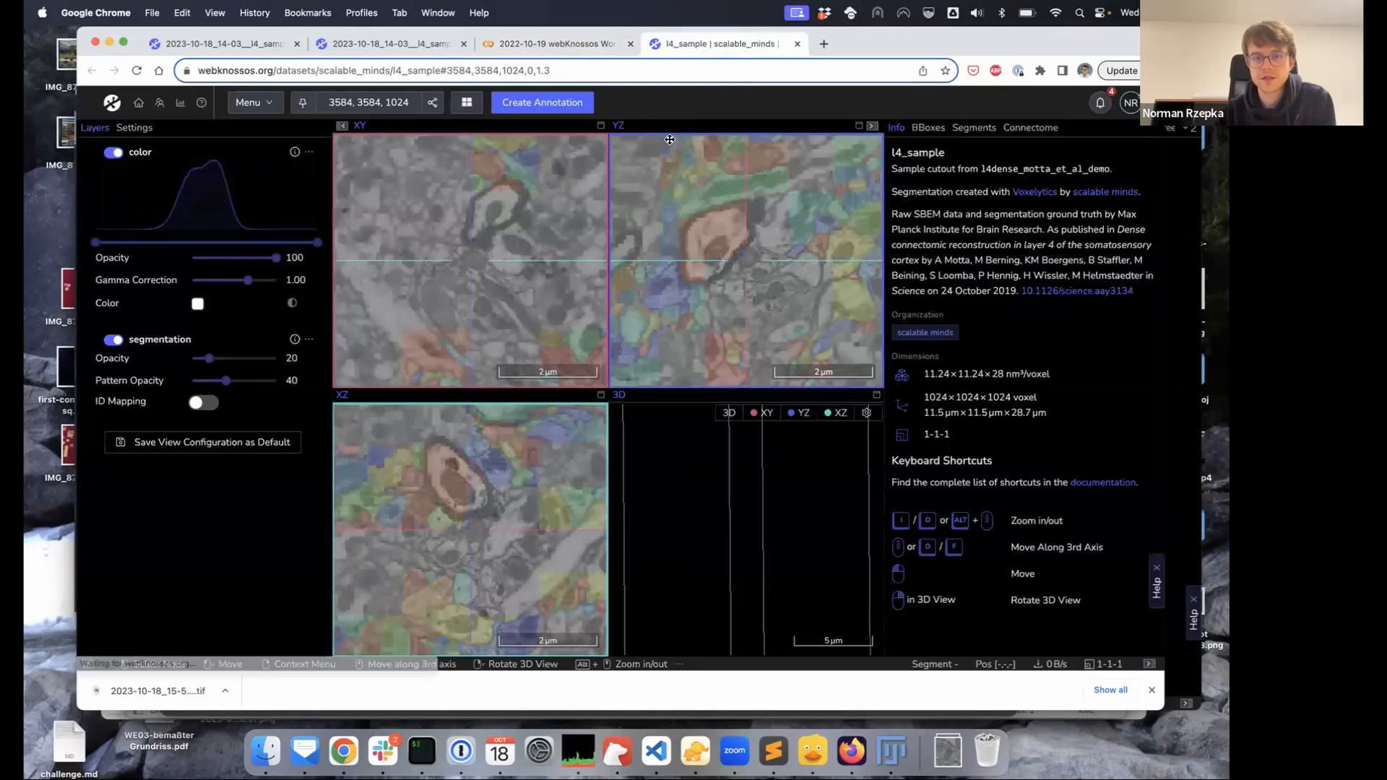
scroll(528, 229, "down", 5, "alt")
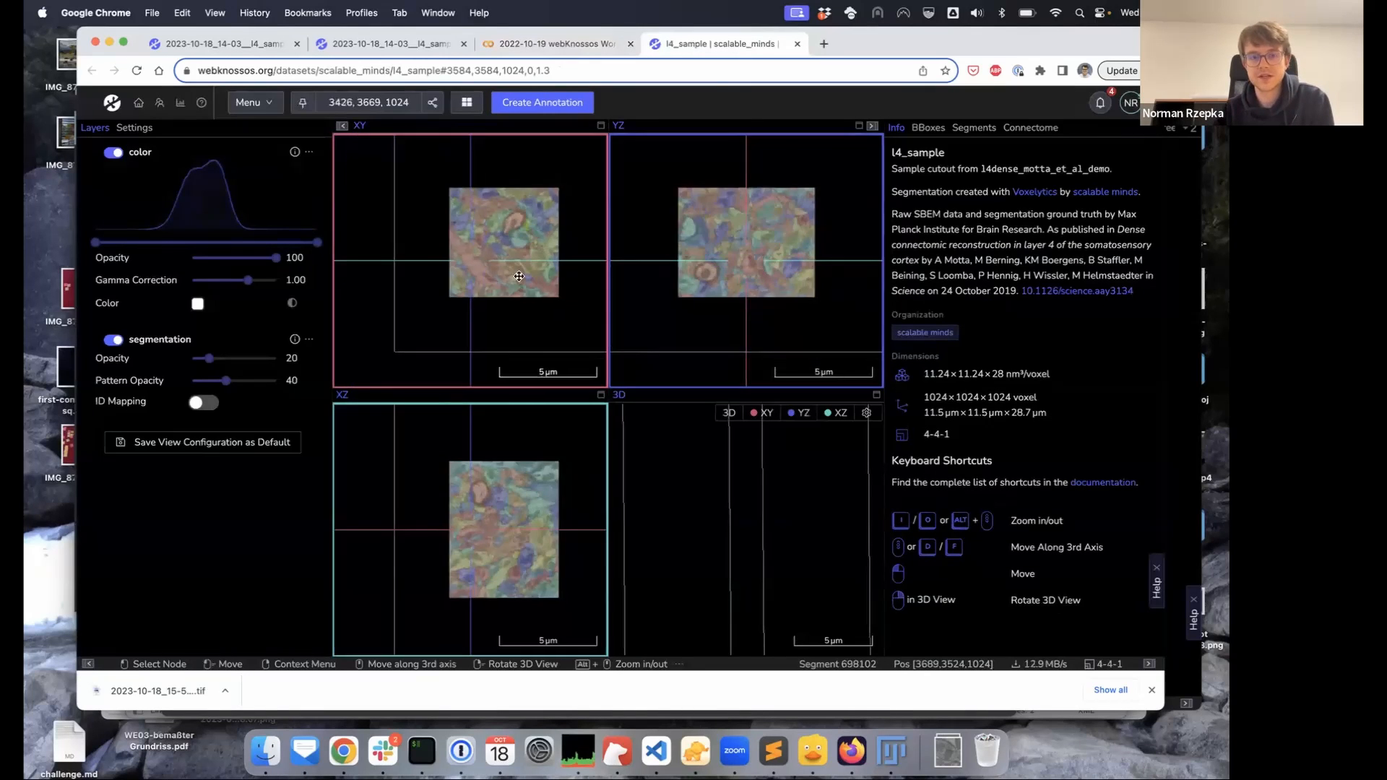
left_click_drag(550, 163, 526, 198)
left_click_drag(555, 245, 533, 235)
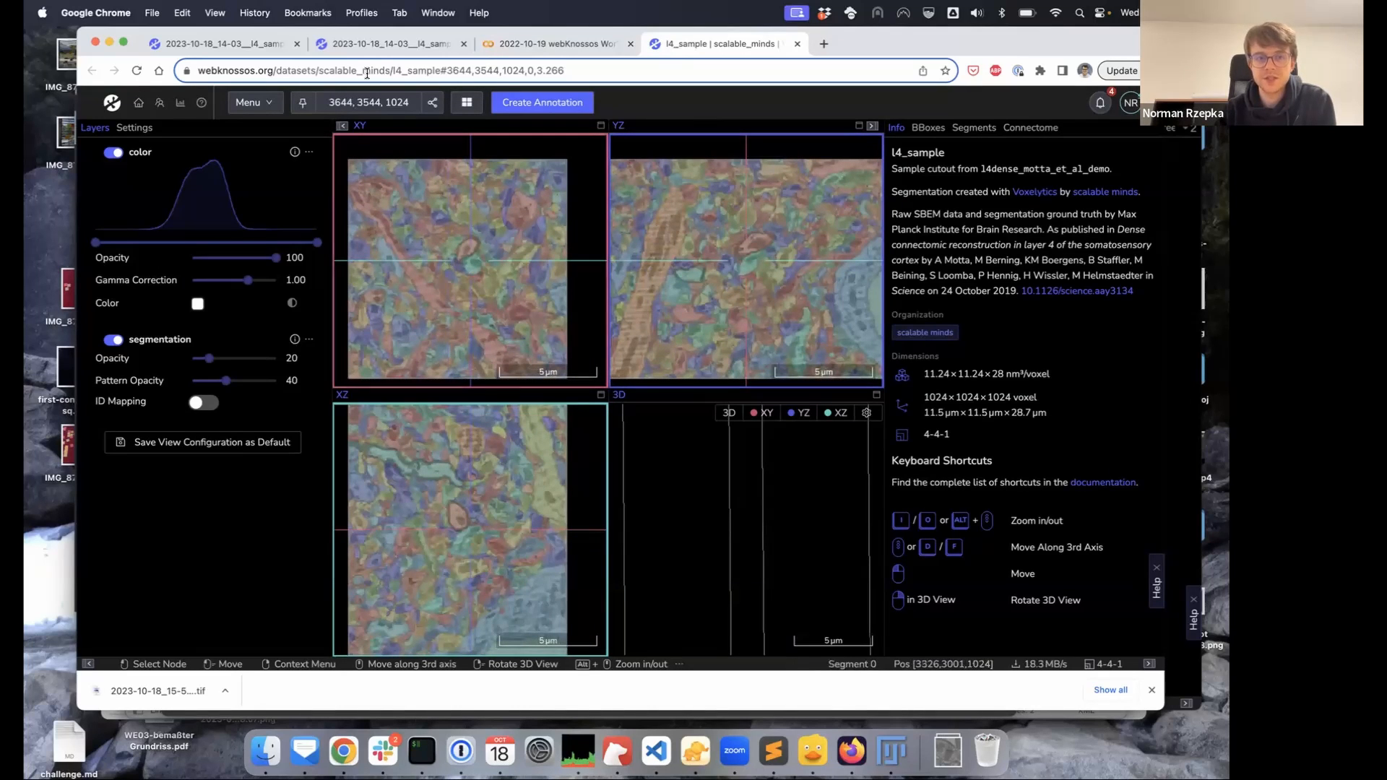
In Colab, point out the color layer in the output and the get_finest_mag call returning MagView '1'
left_click(549, 42)
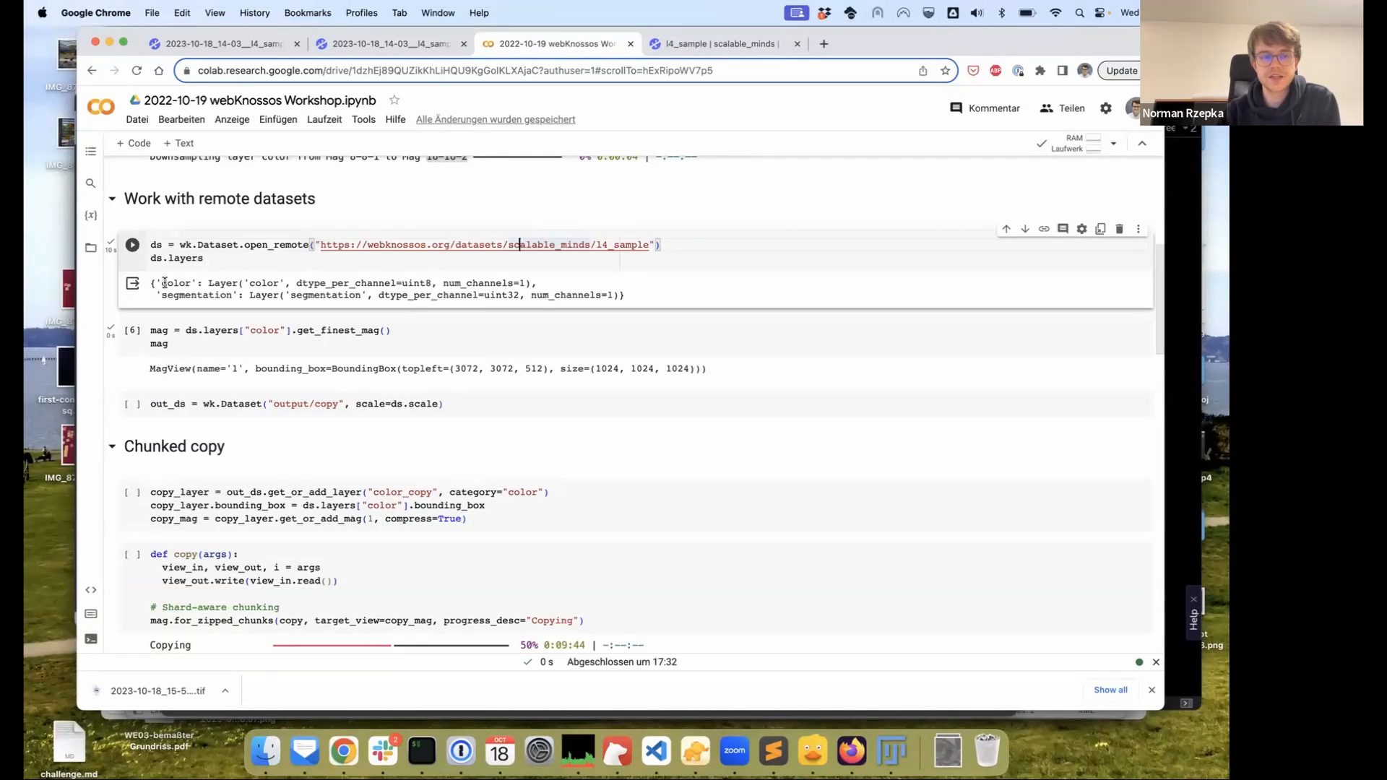
left_click_drag(162, 282, 189, 281)
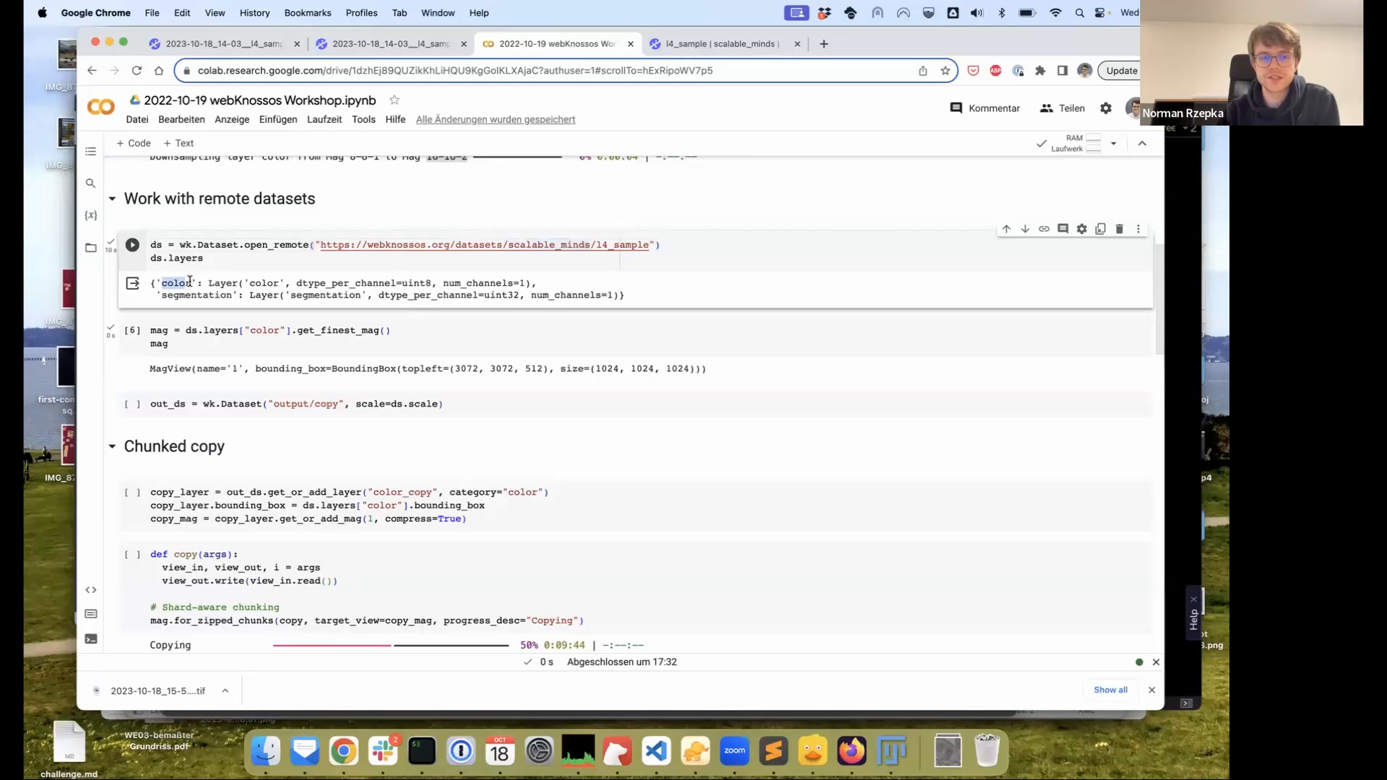
left_click(189, 281)
scroll(192, 279, "down", 3)
left_click(156, 238)
double_click(158, 234)
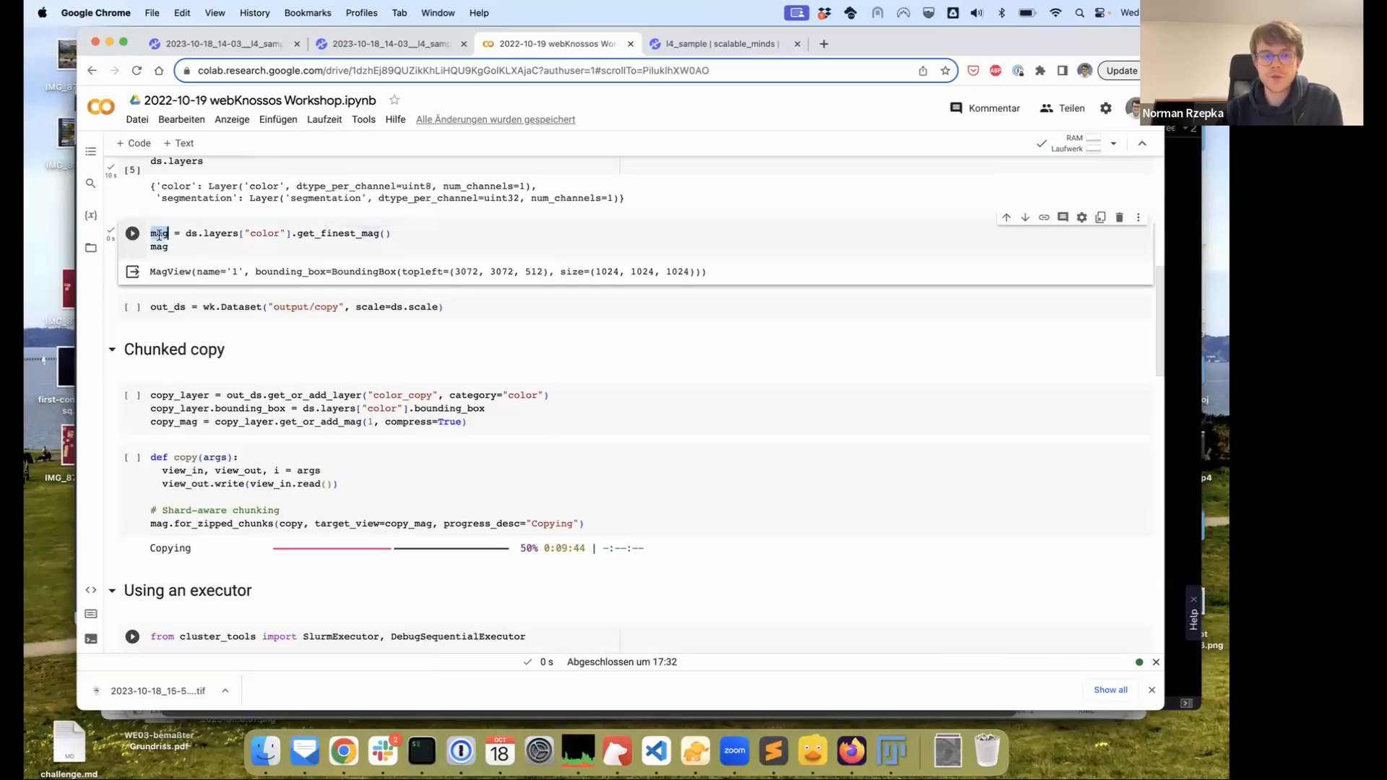
double_click(354, 233)
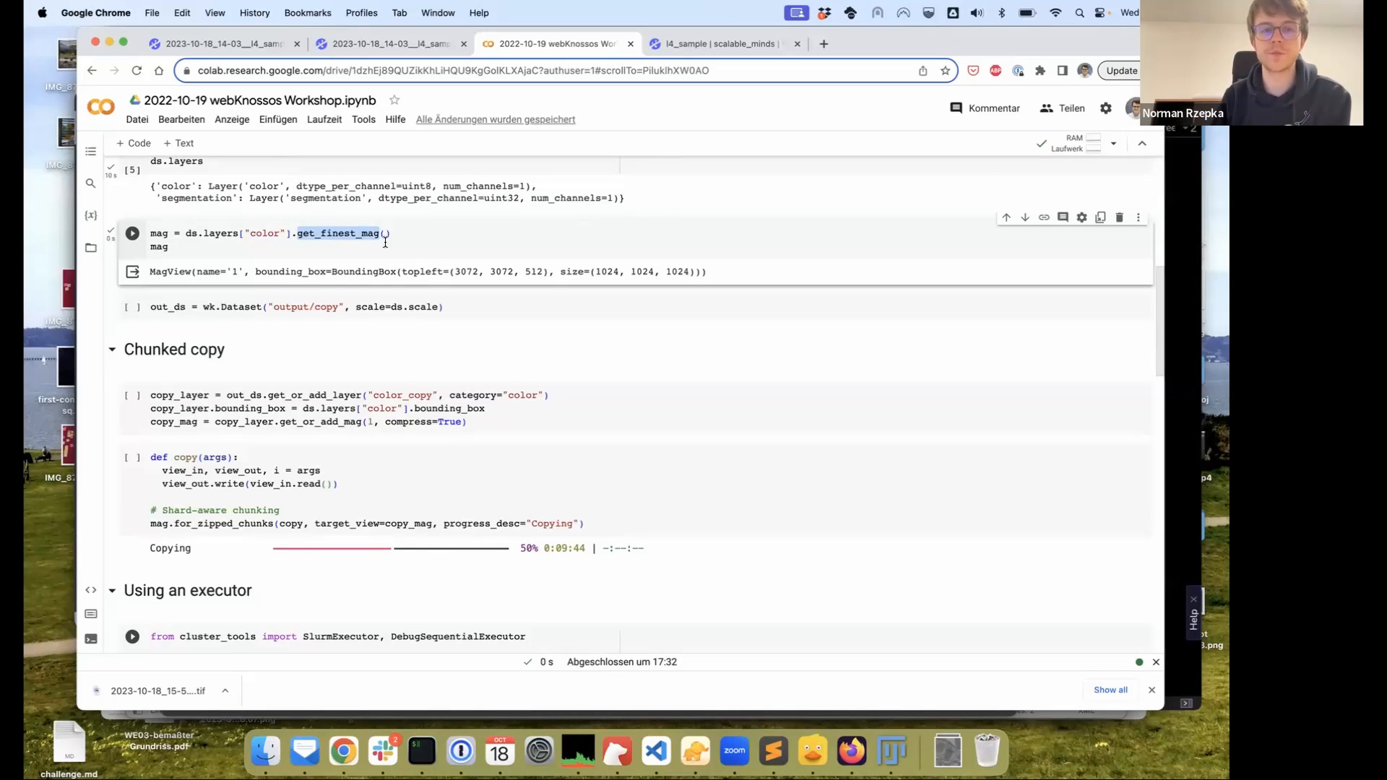
Run the cell creating the empty output/copy dataset and highlight its out_ds line
scroll(371, 232, "down", 1)
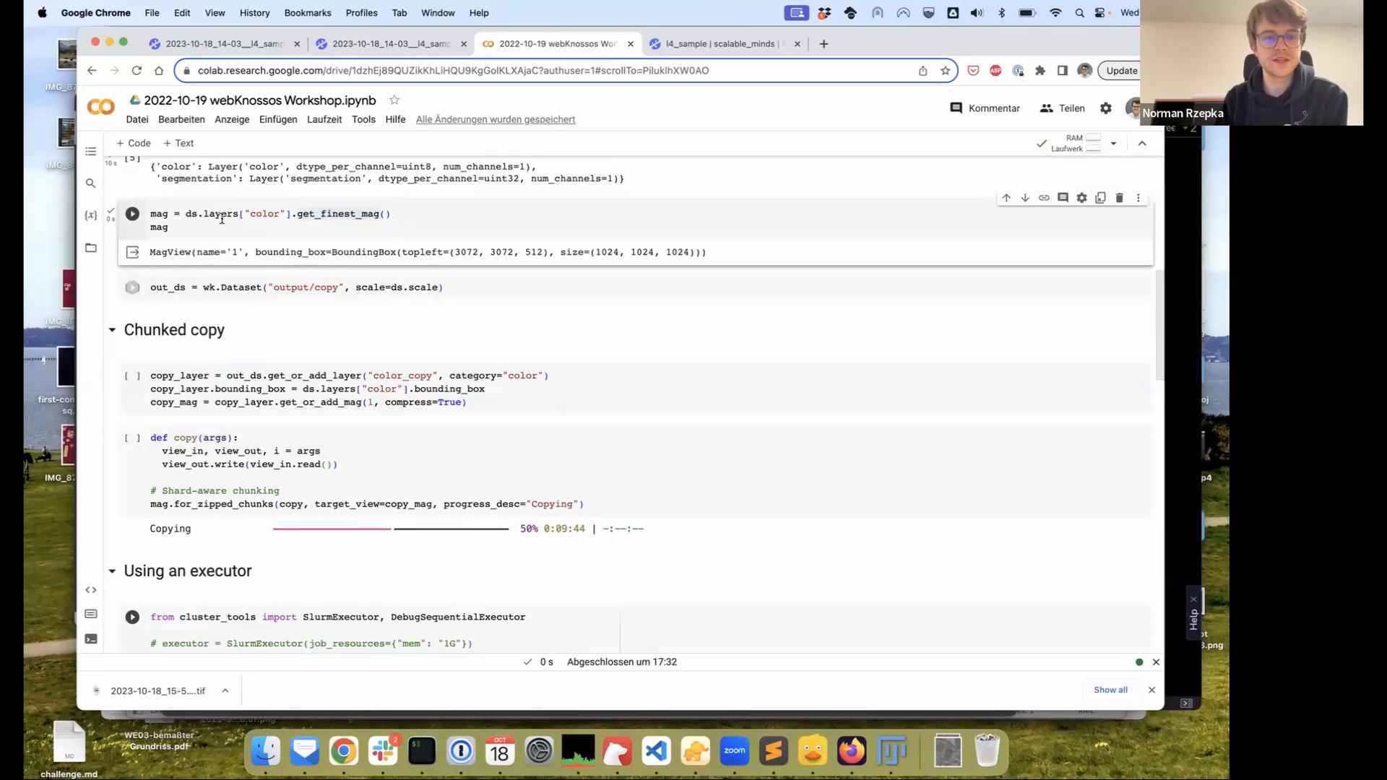
scroll(188, 303, "down", 2)
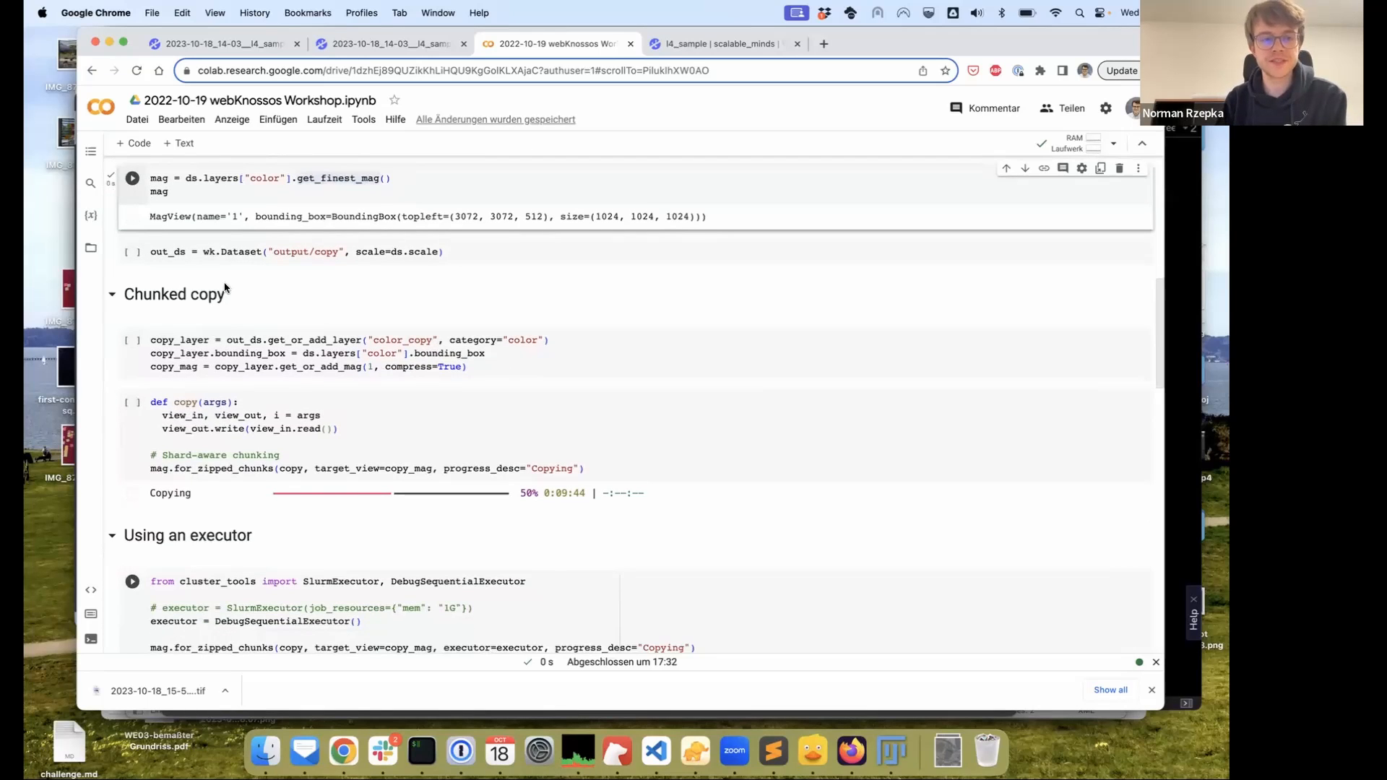
left_click(134, 252)
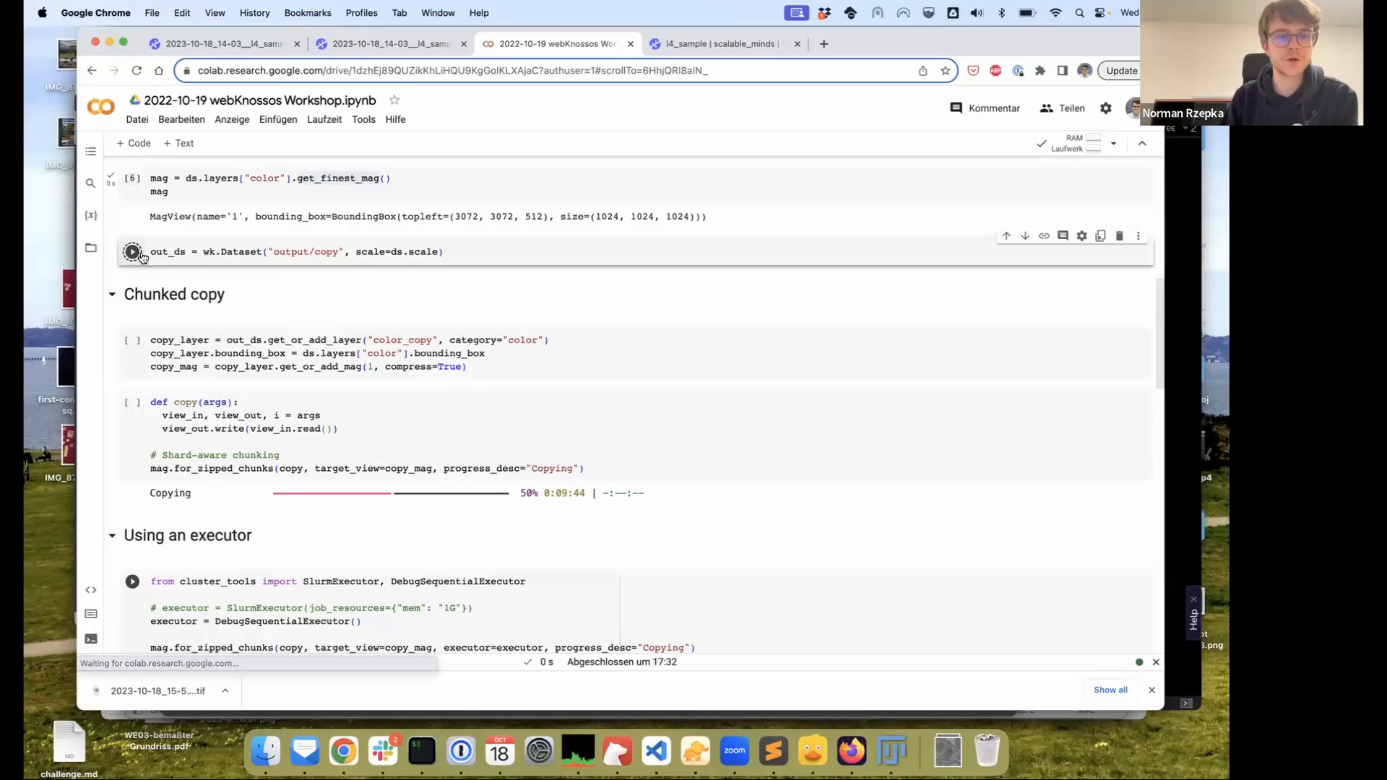
left_click(421, 174)
scroll(354, 267, "down", 2)
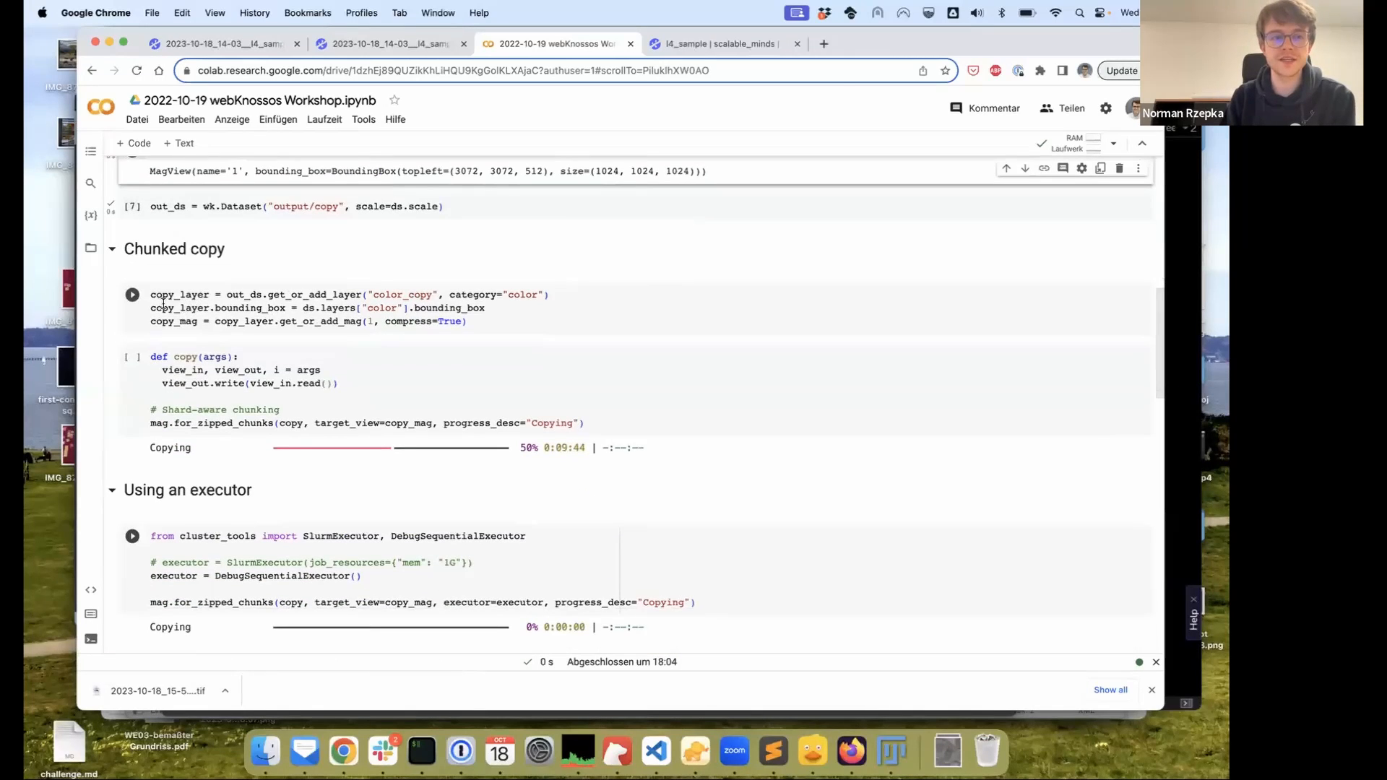
left_click_drag(152, 208, 473, 205)
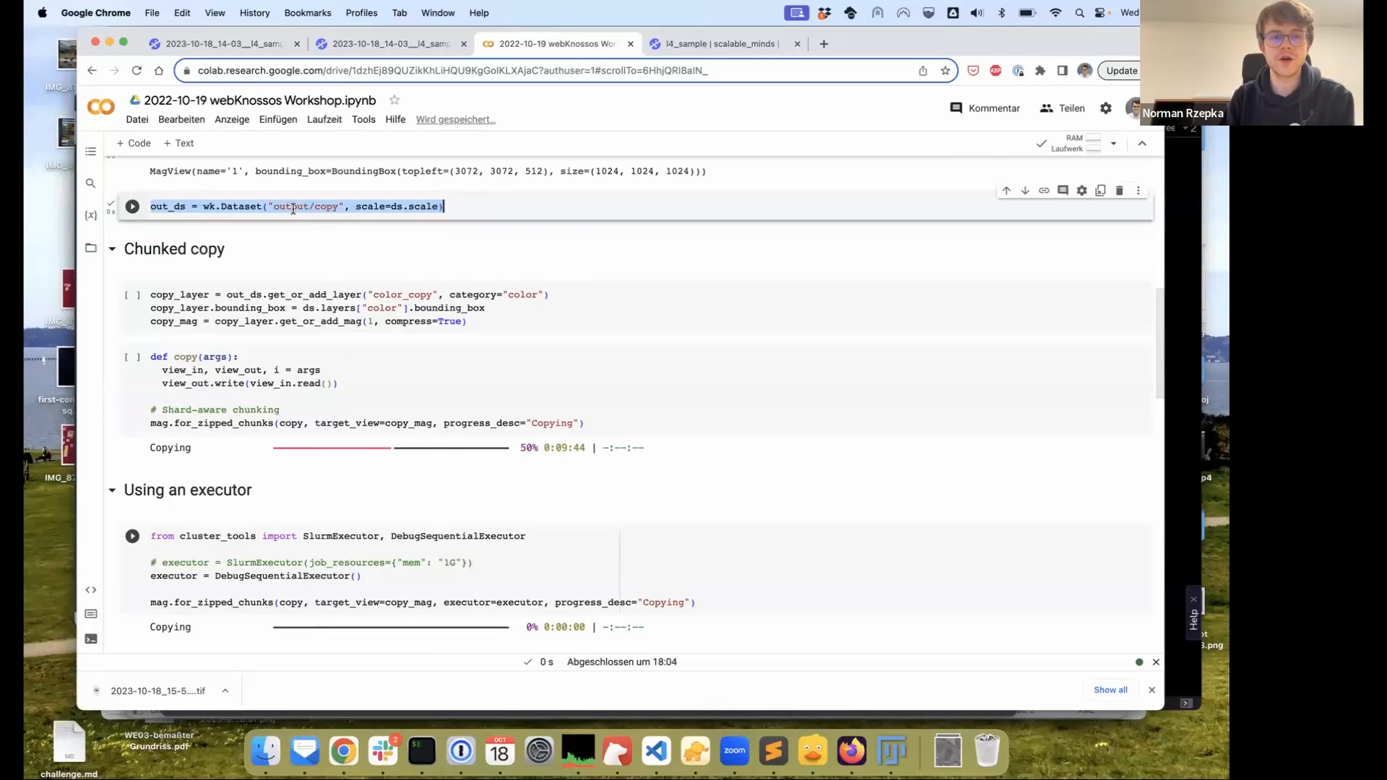
Expand the output and copy folders in the Files panel to reveal datasource-properties.json
left_click(90, 250)
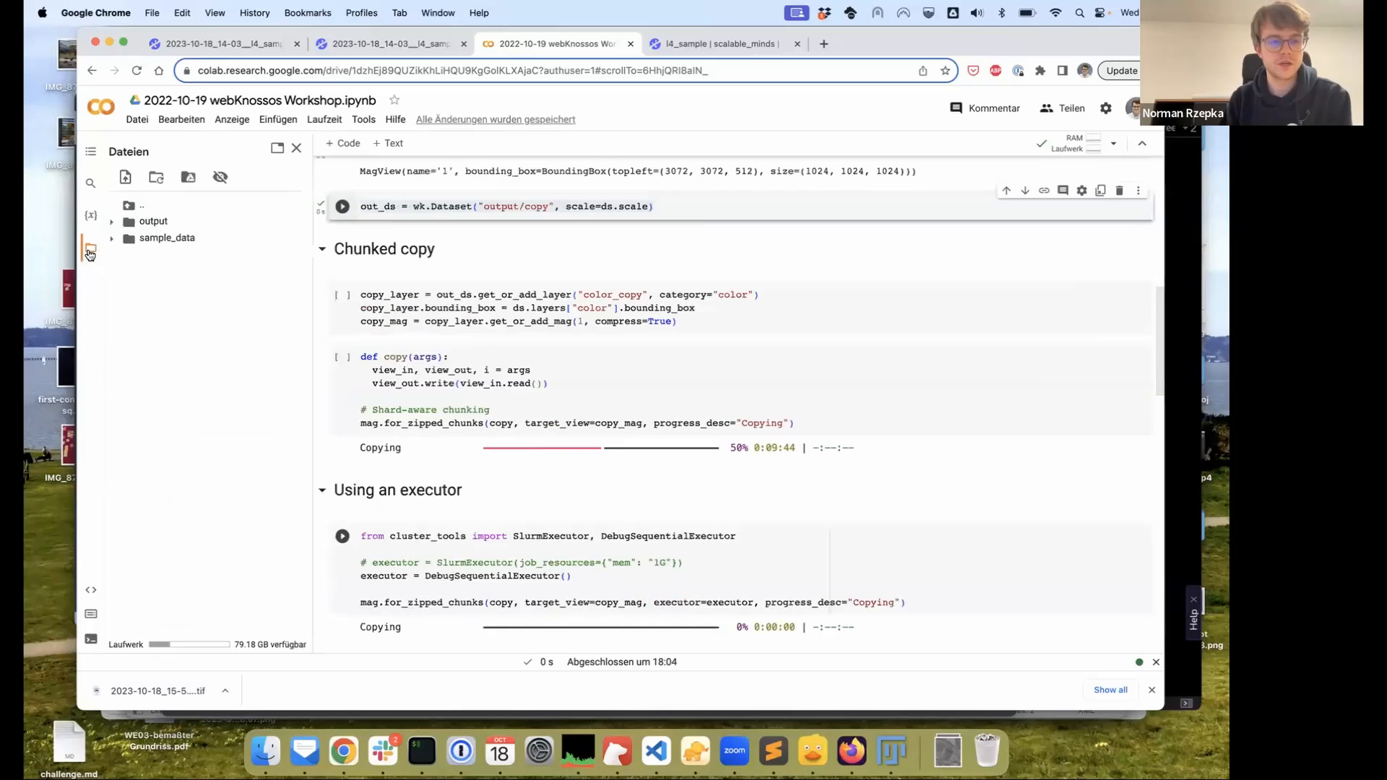
left_click(112, 221)
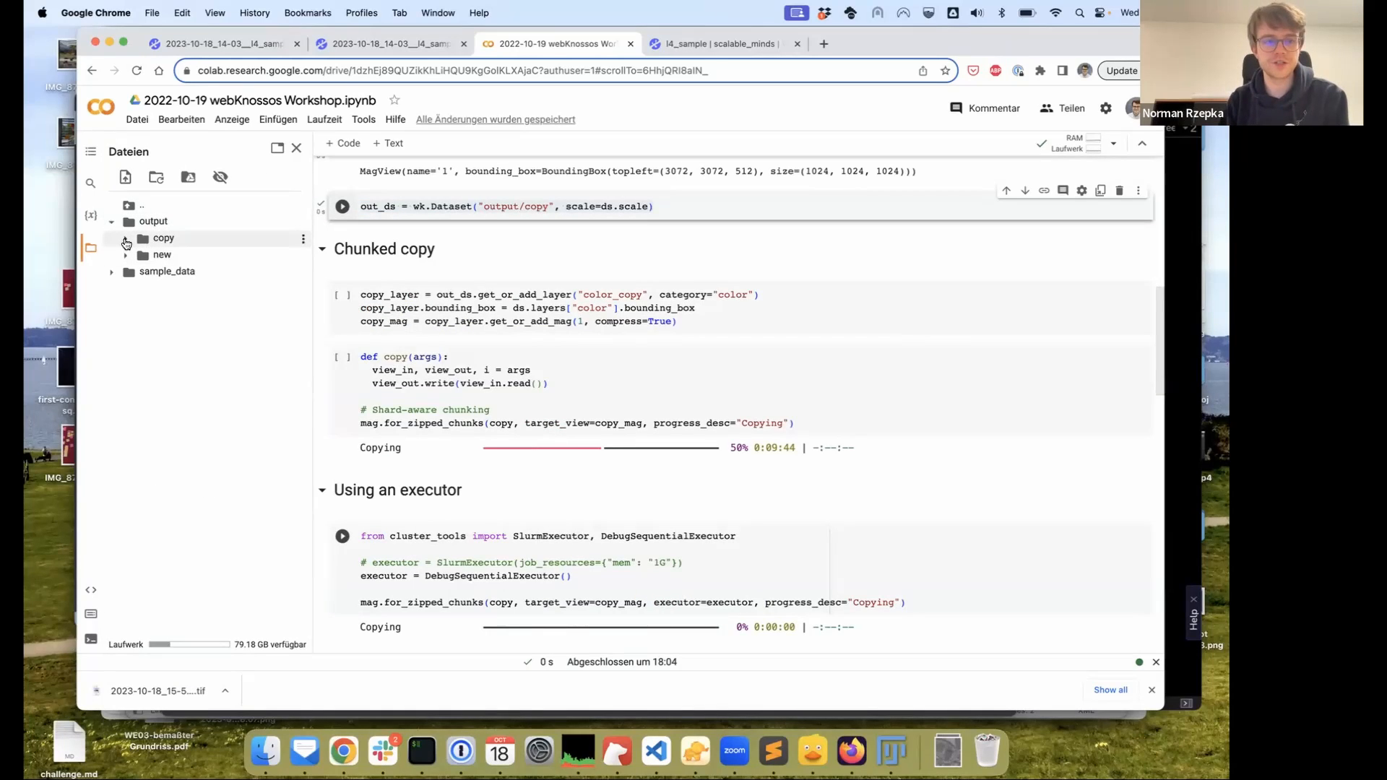
left_click(125, 240)
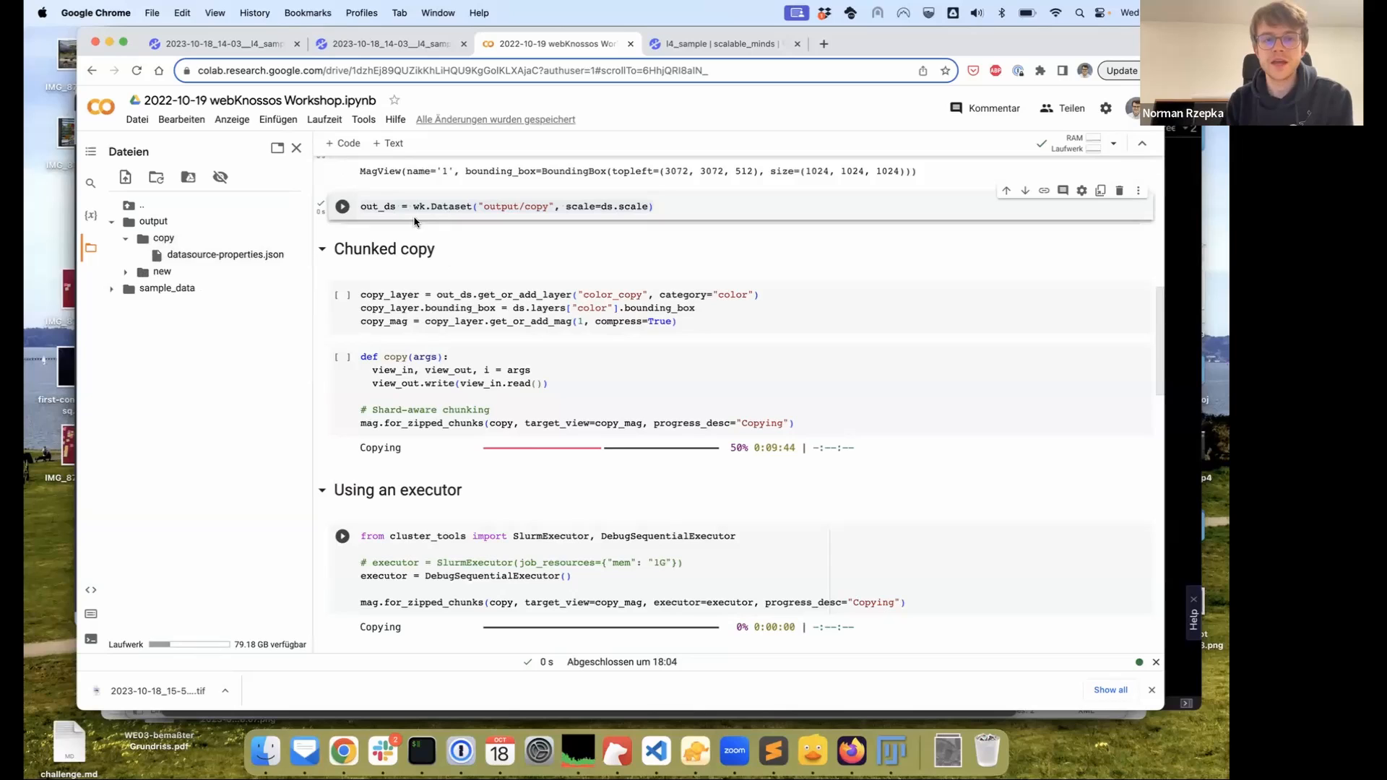
Explain the copy_layer line adding color_copy to out_ds from ds.layers["color"]
left_click(375, 295)
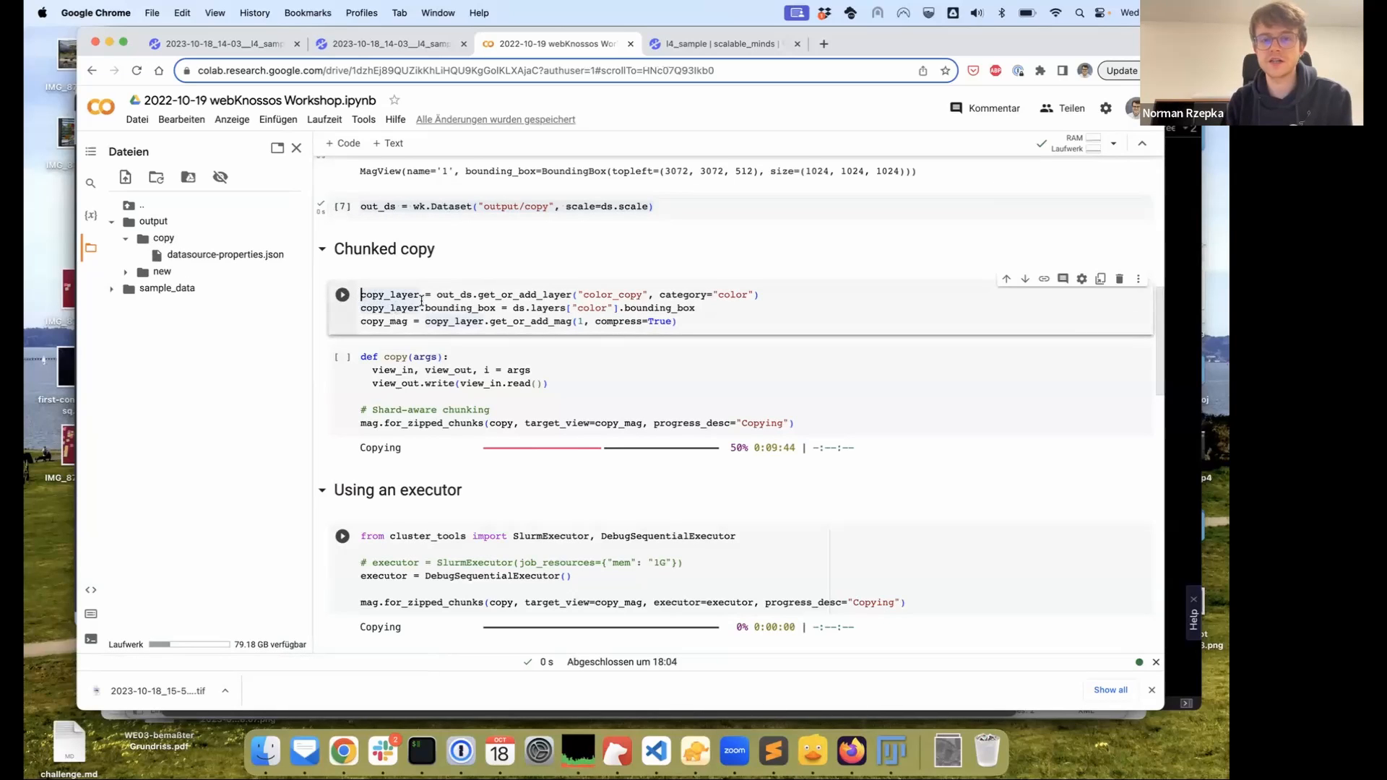
left_click_drag(584, 295, 642, 295)
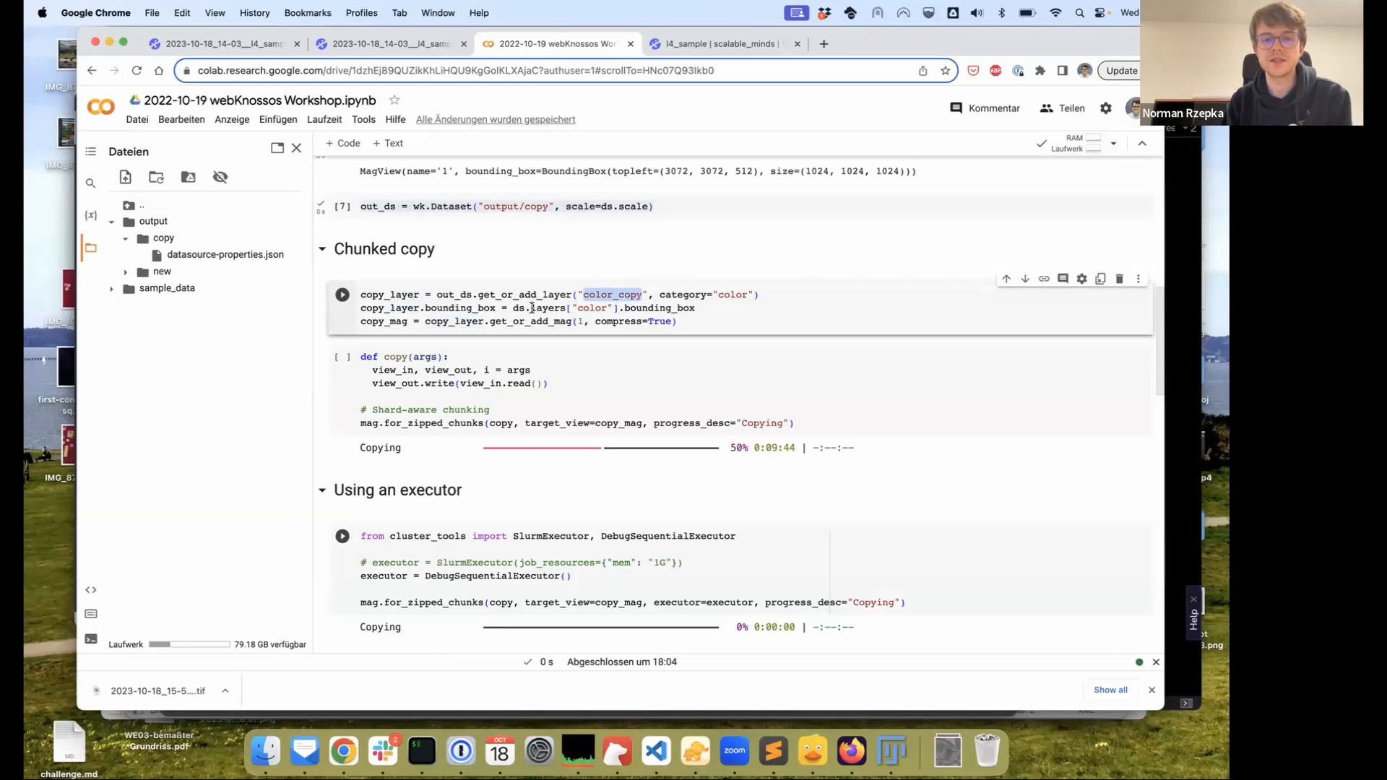
double_click(444, 297)
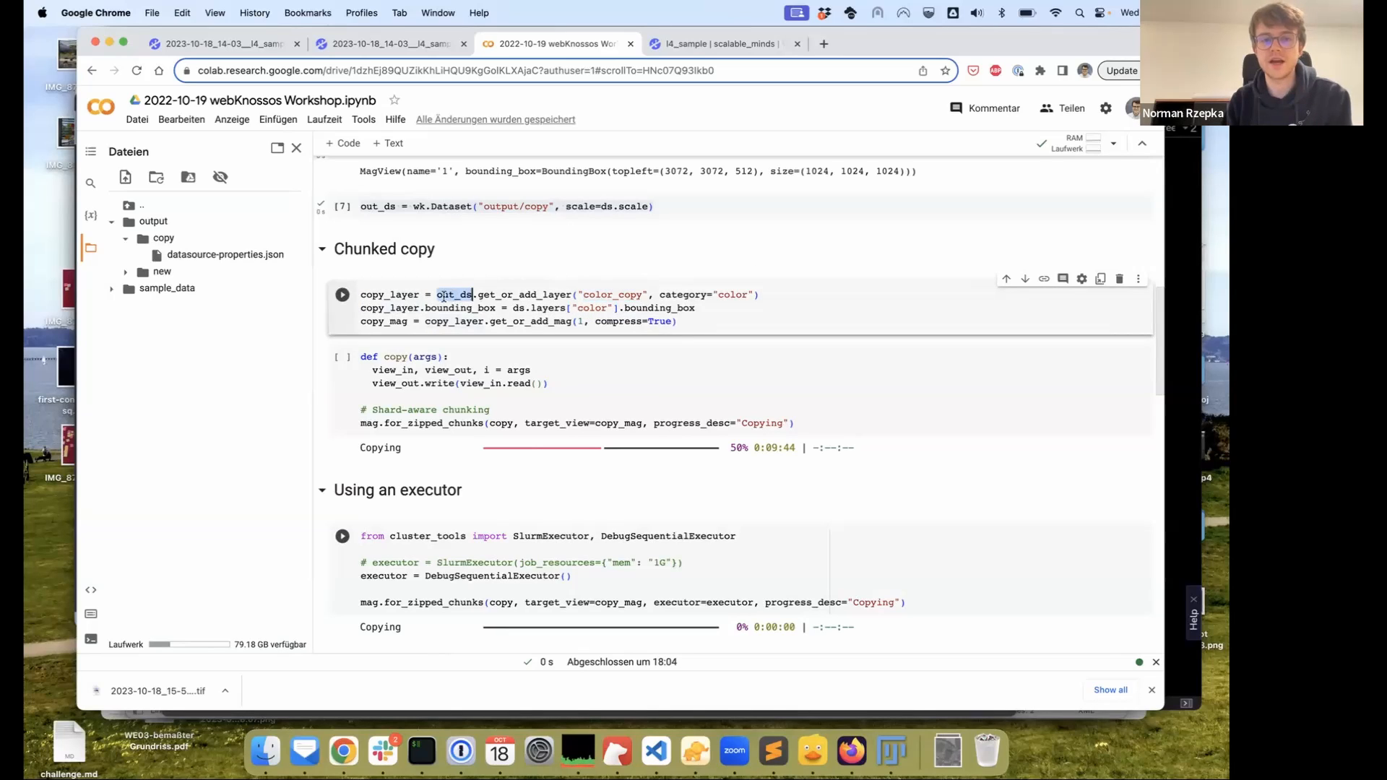
double_click(518, 307)
scroll(523, 302, "up", 2)
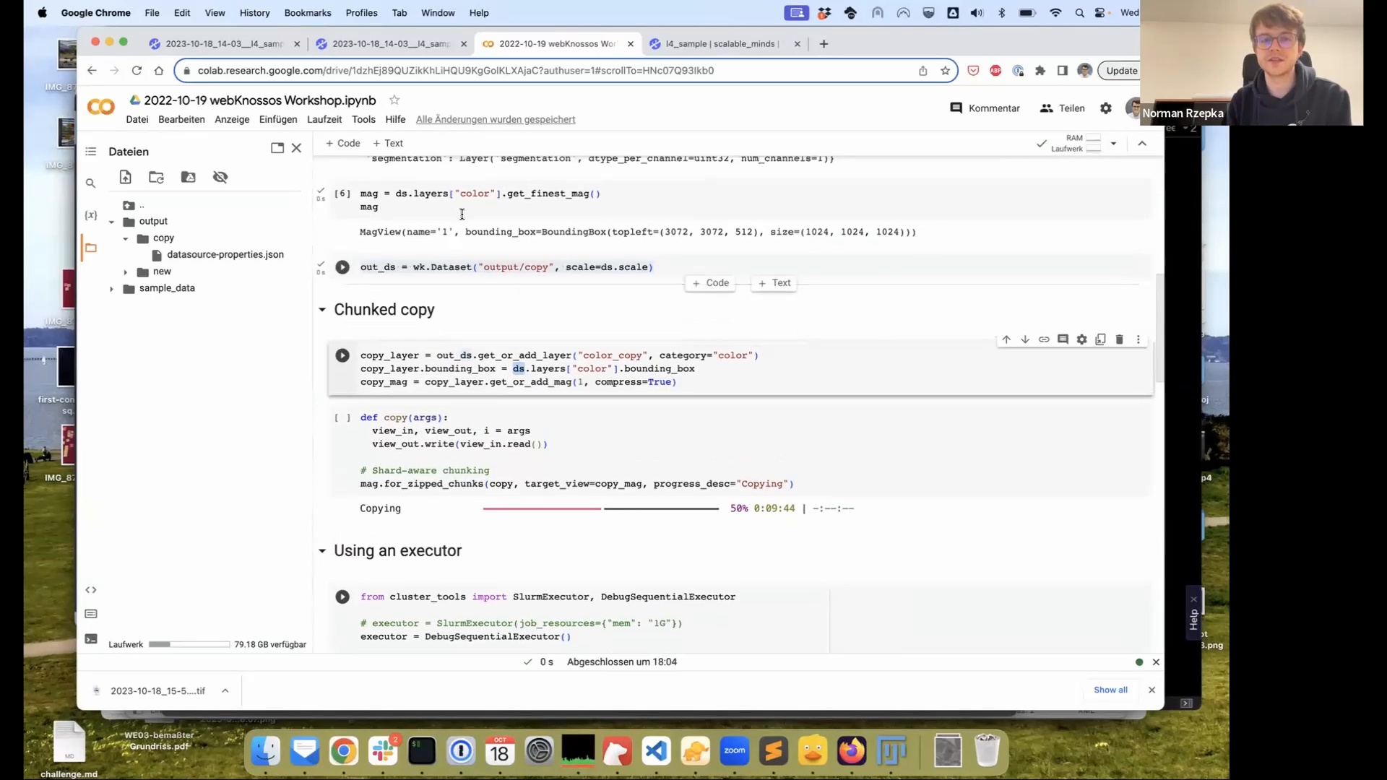
left_click_drag(615, 369, 513, 368)
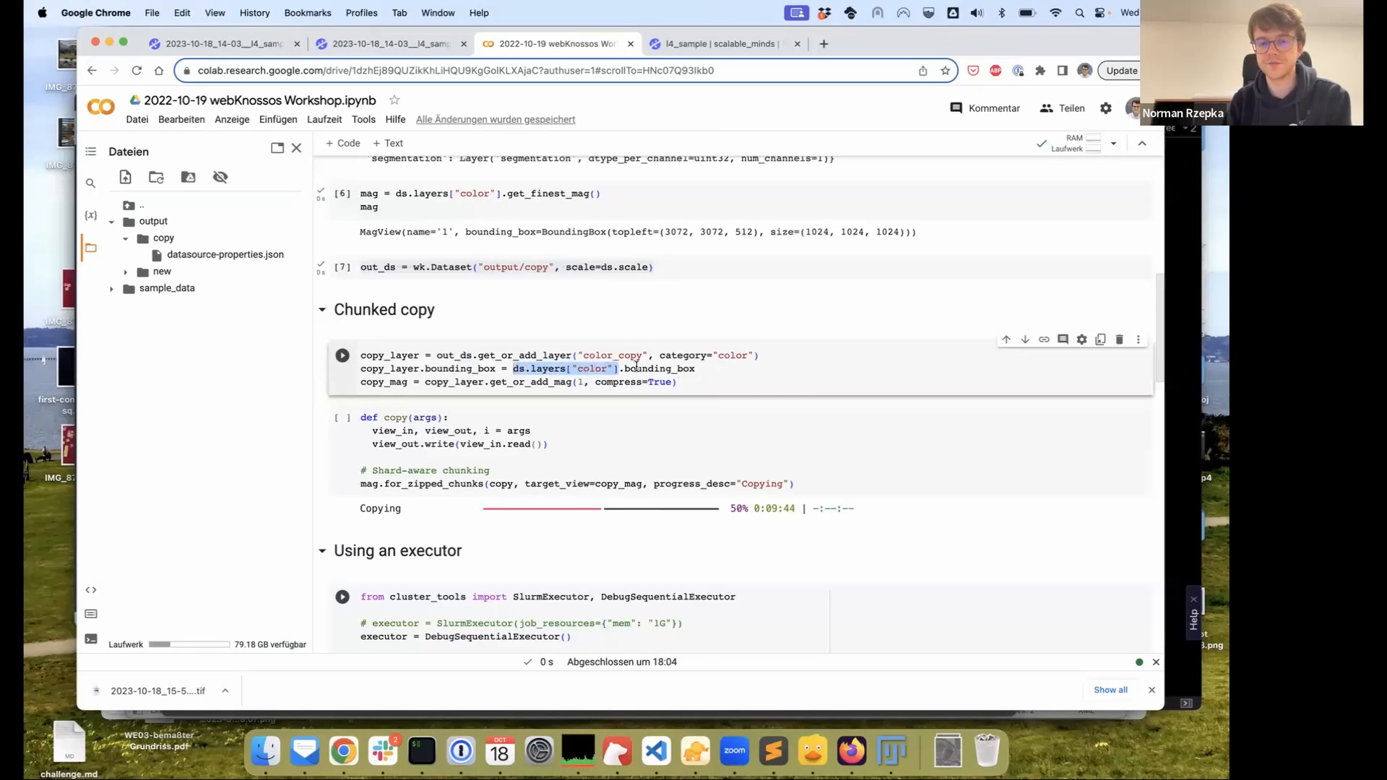
scroll(635, 365, "down", 1)
Highlight the bounding_box and get_or_add_mag lines, then run the cell as [8]
double_click(663, 345)
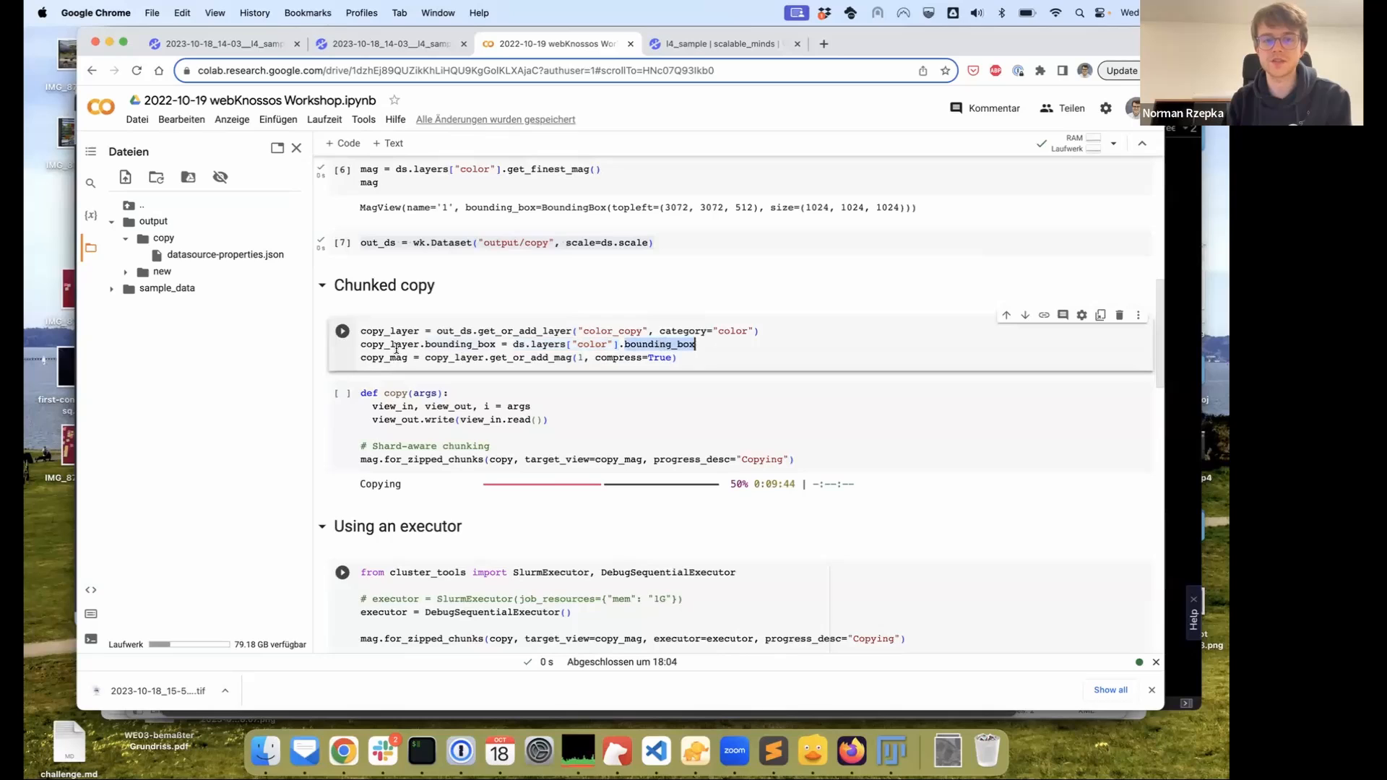
scroll(476, 327, "down", 1)
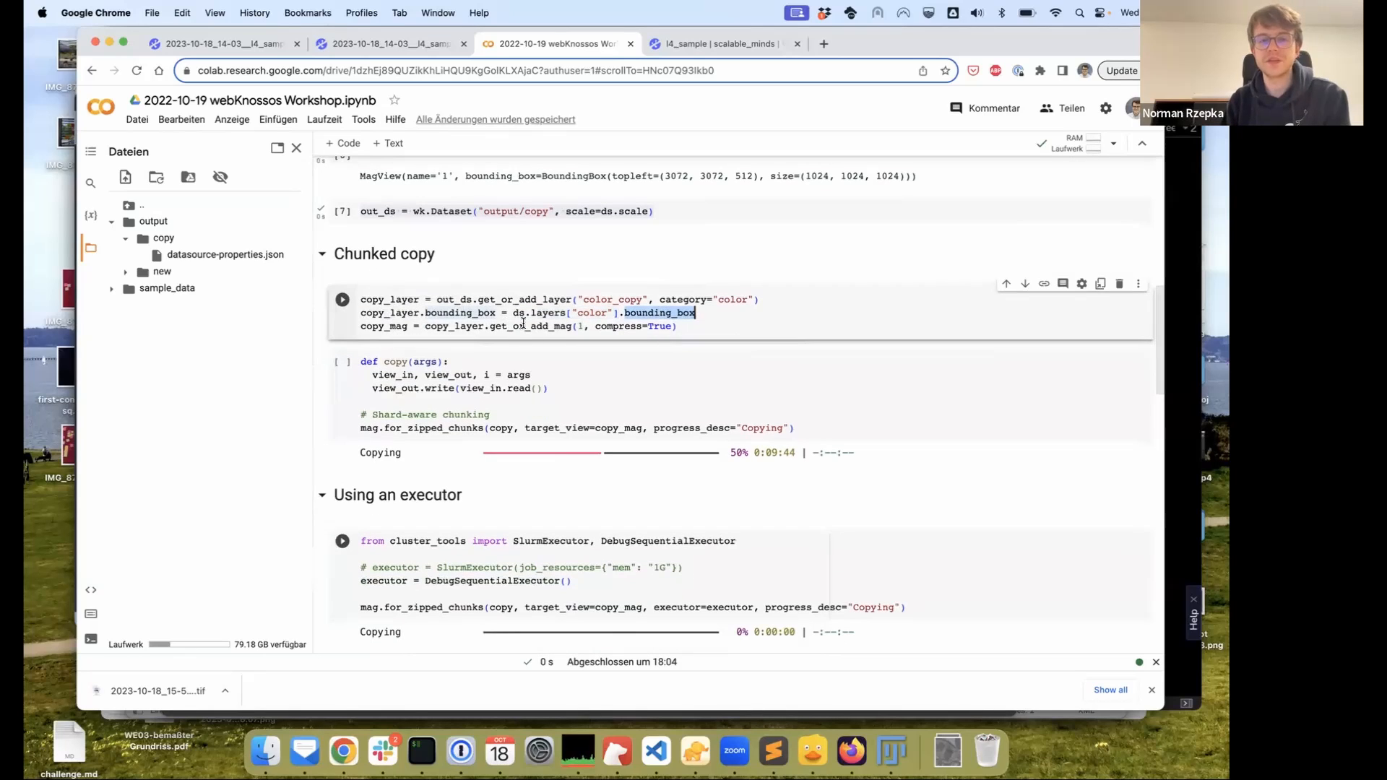
double_click(523, 326)
left_click_drag(688, 329, 344, 303)
left_click(342, 300)
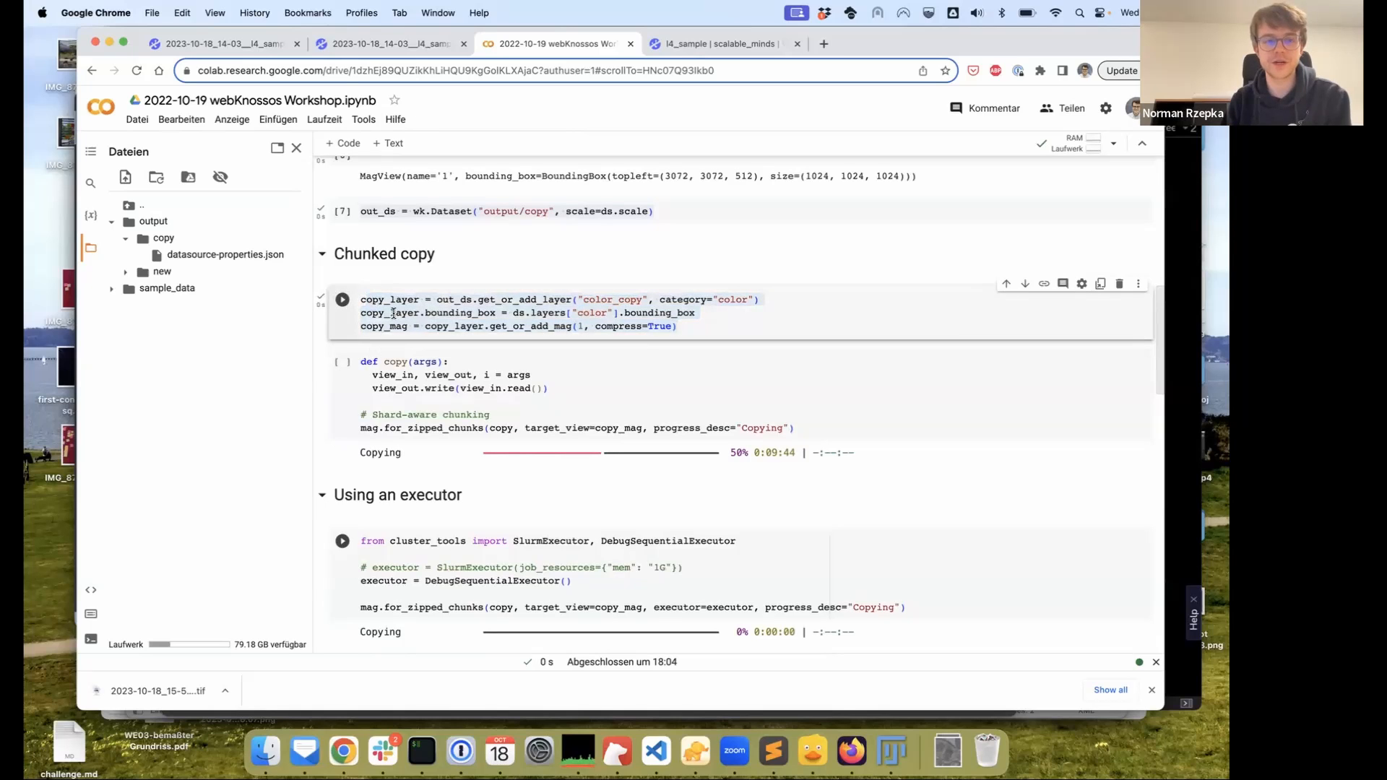
scroll(480, 316, "down", 1)
scroll(448, 314, "down", 1)
Explain the mag.for_zipped_chunks call in the copy function, then start the chunked copy into color_copy
left_click(359, 308)
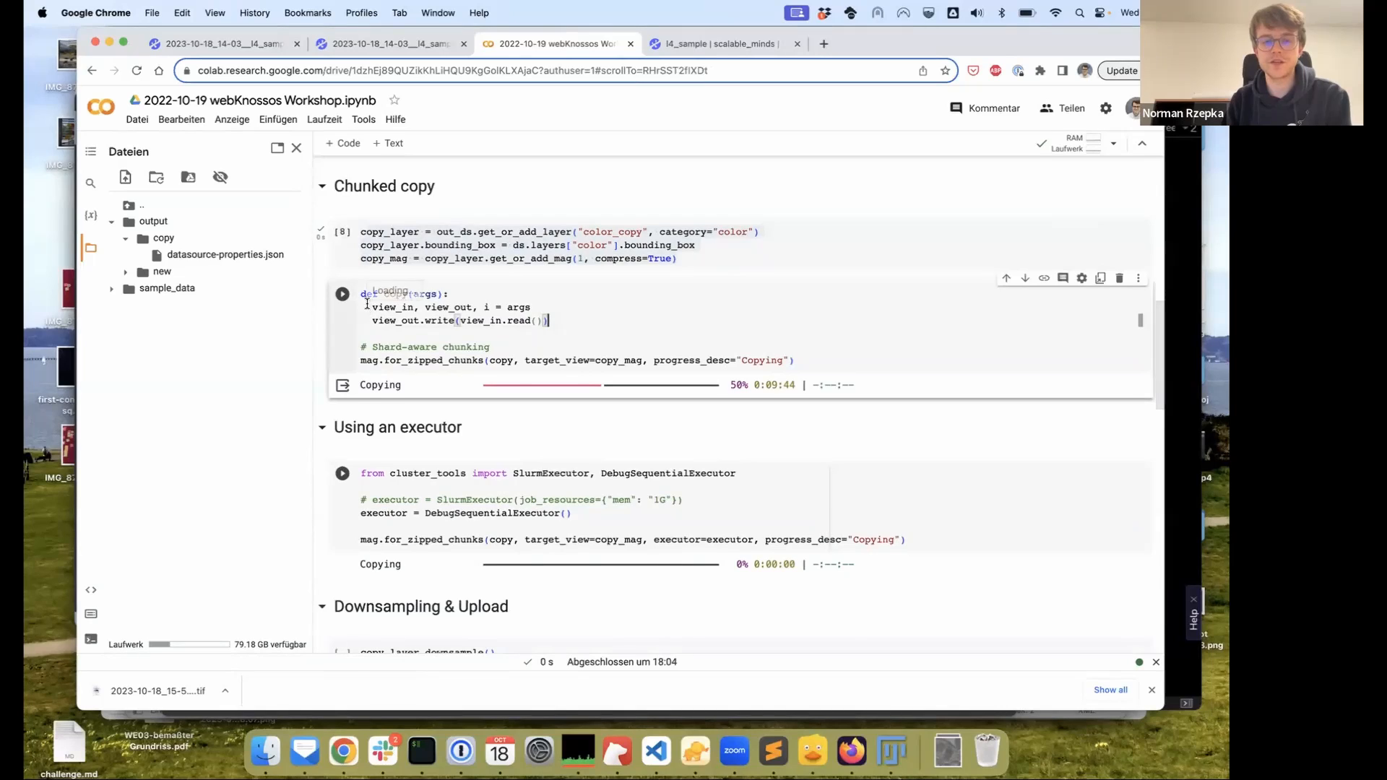
scroll(375, 312, "down", 1)
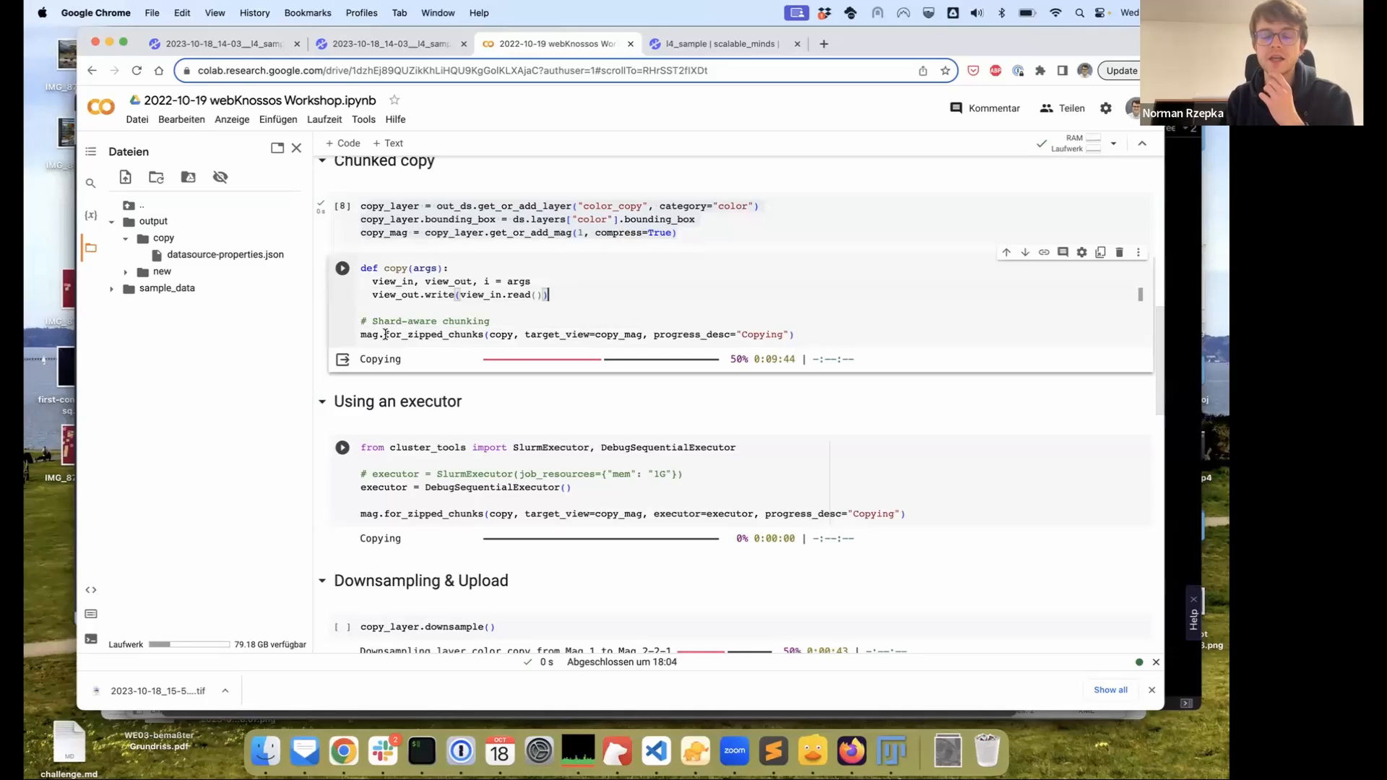
mouse_move(382, 334)
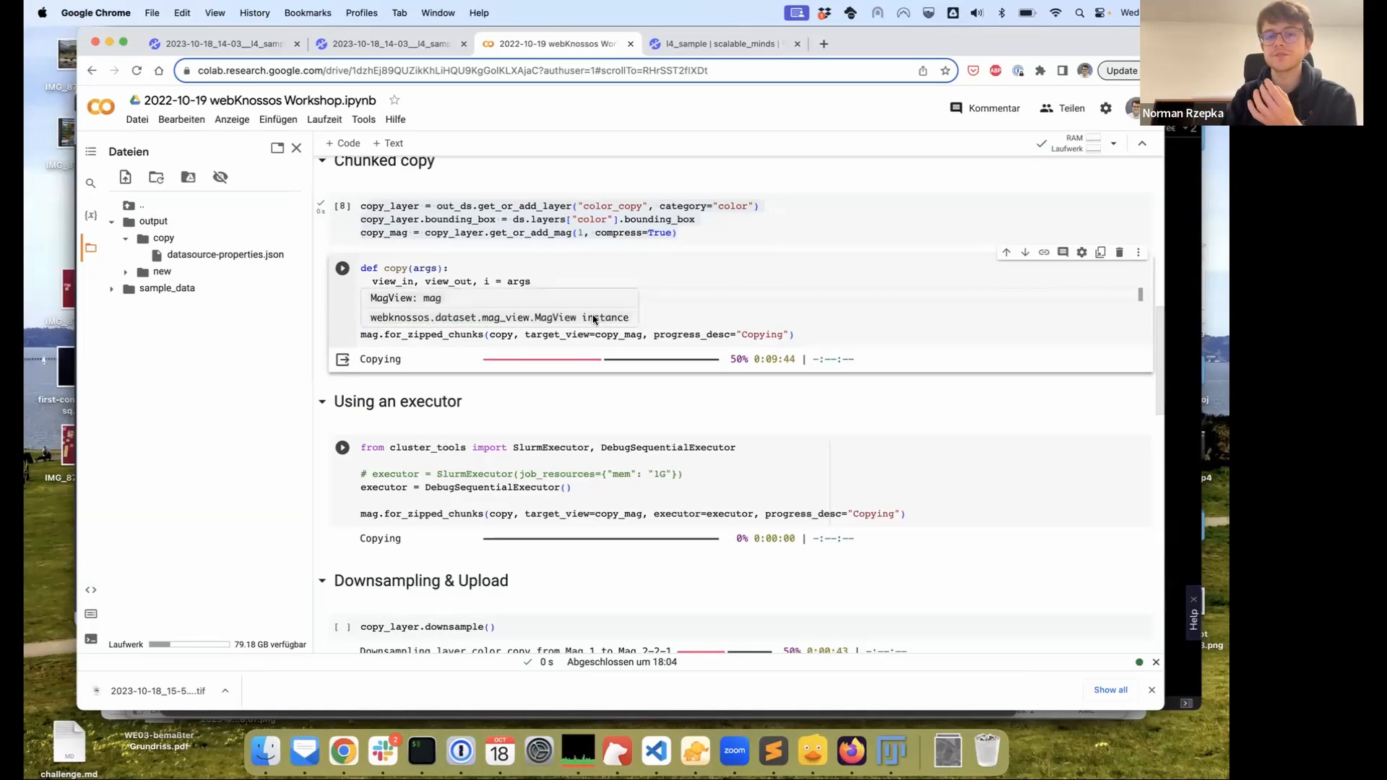
left_click(798, 334)
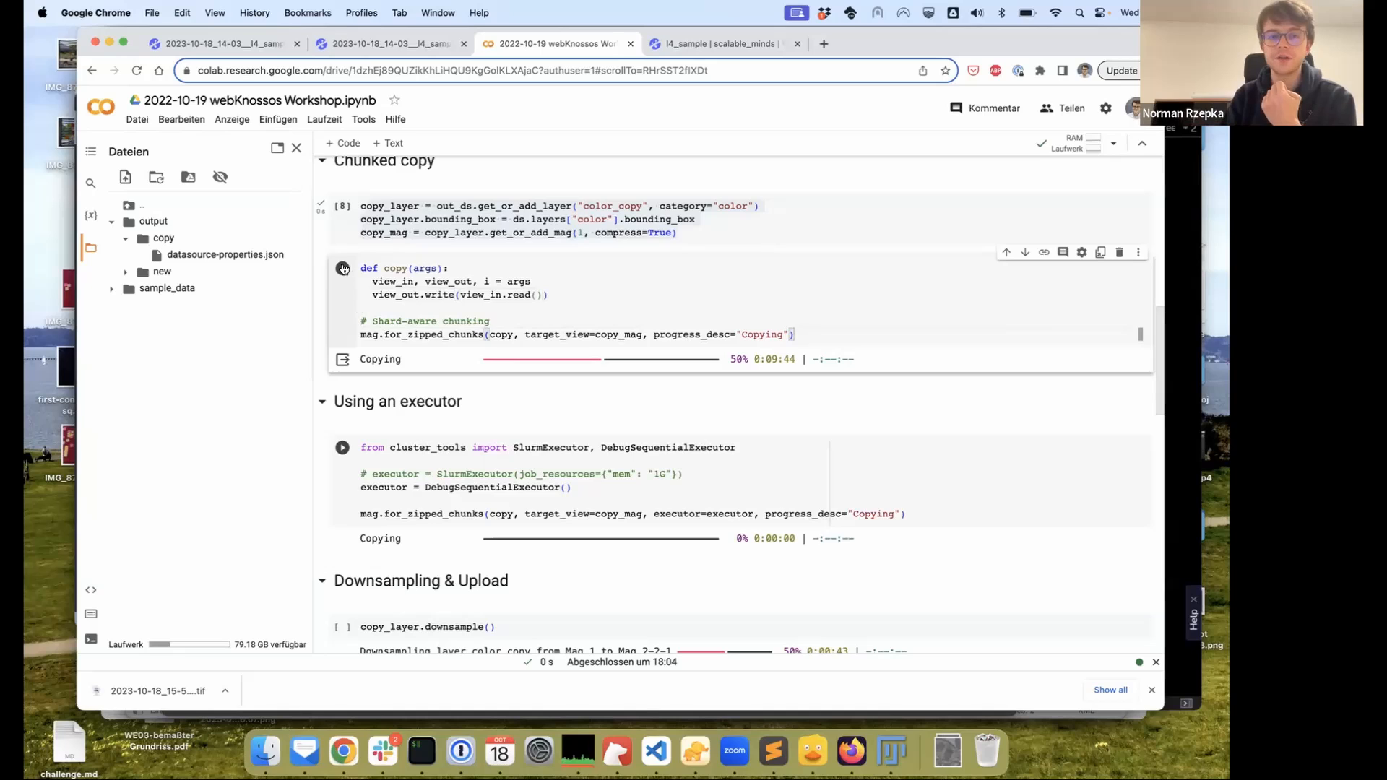
left_click_drag(383, 335, 481, 337)
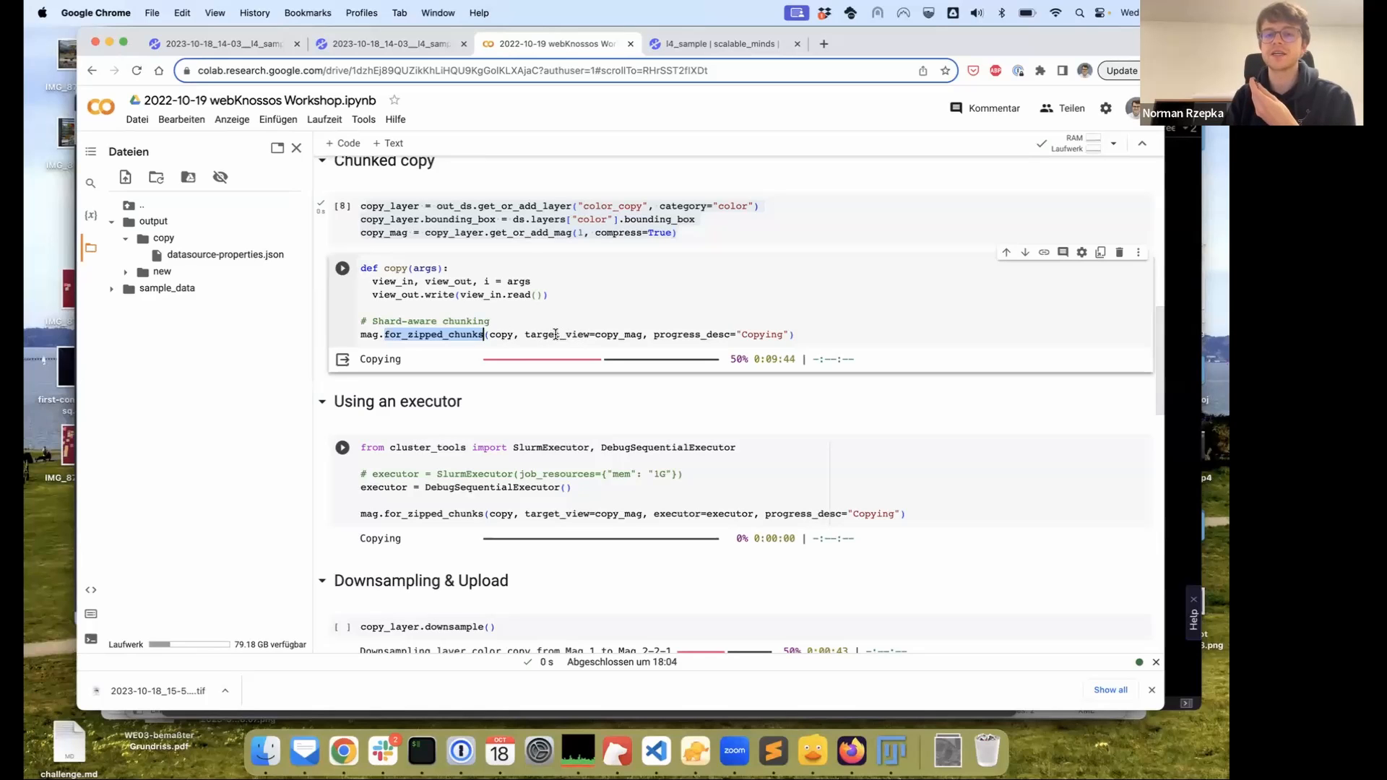
mouse_move(512, 336)
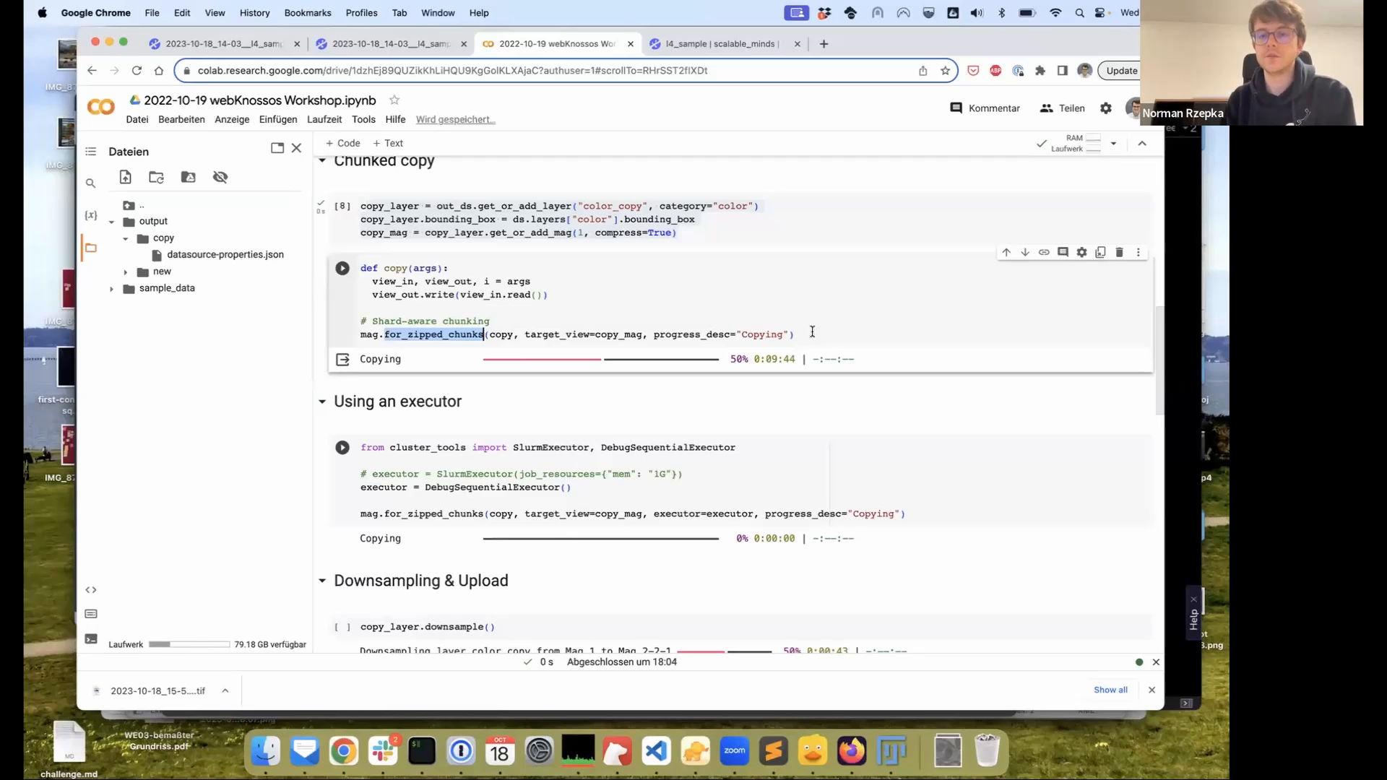
key("End")
left_click(341, 268)
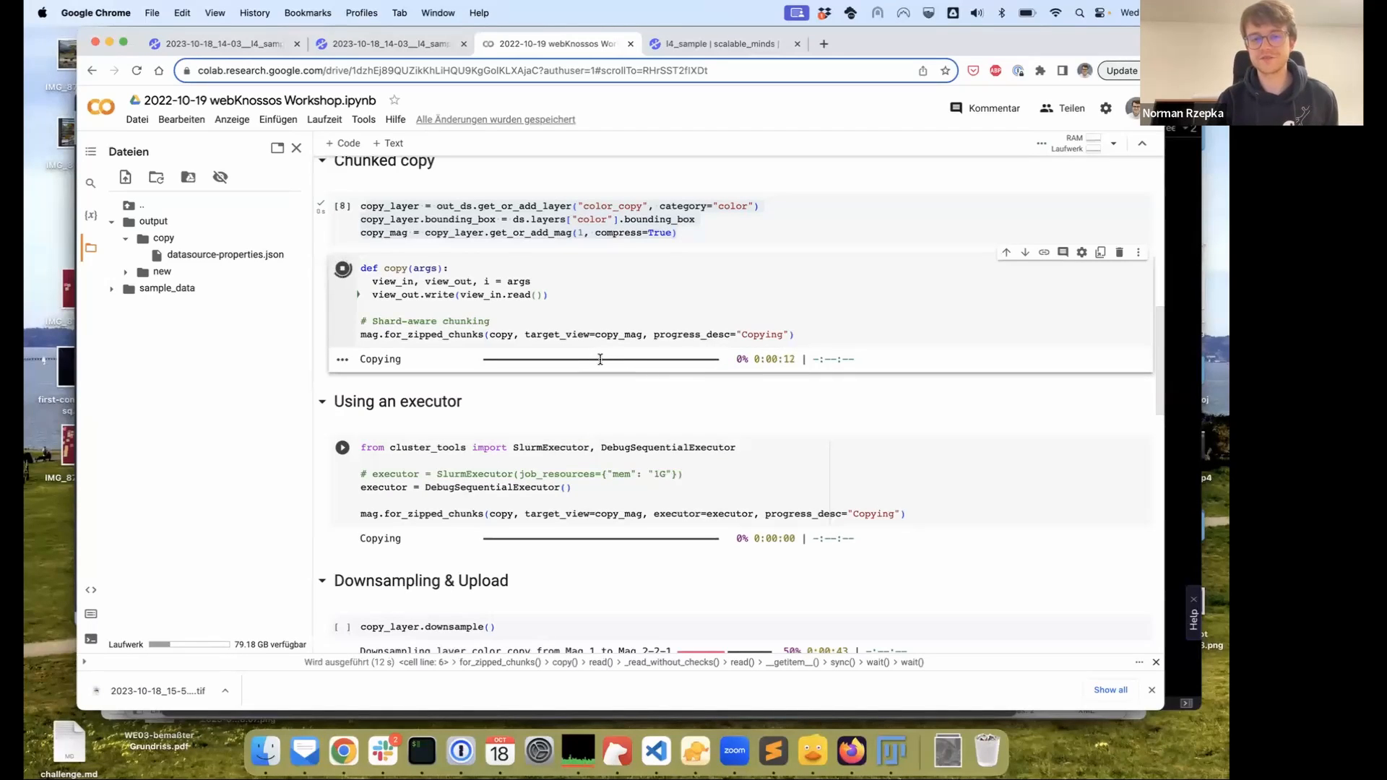
scroll(743, 306, "down", 2)
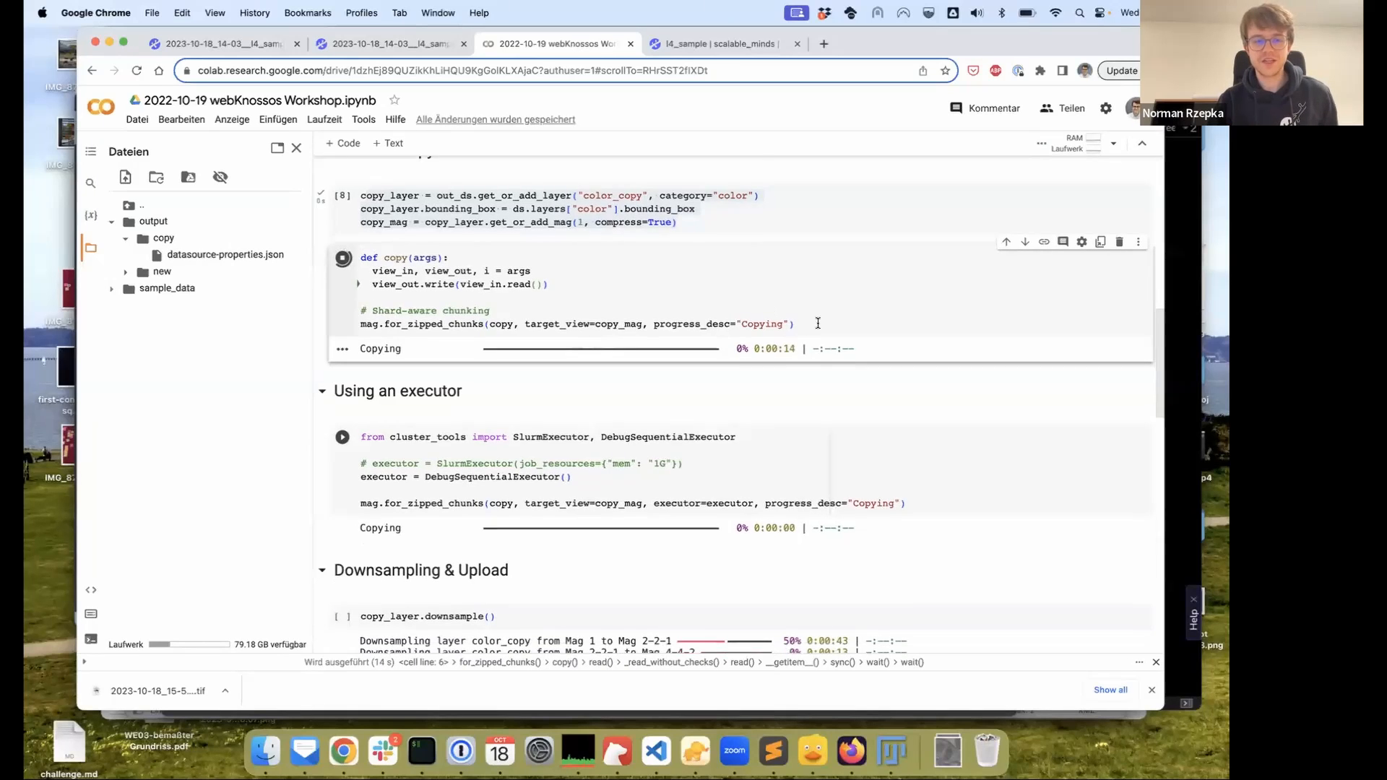
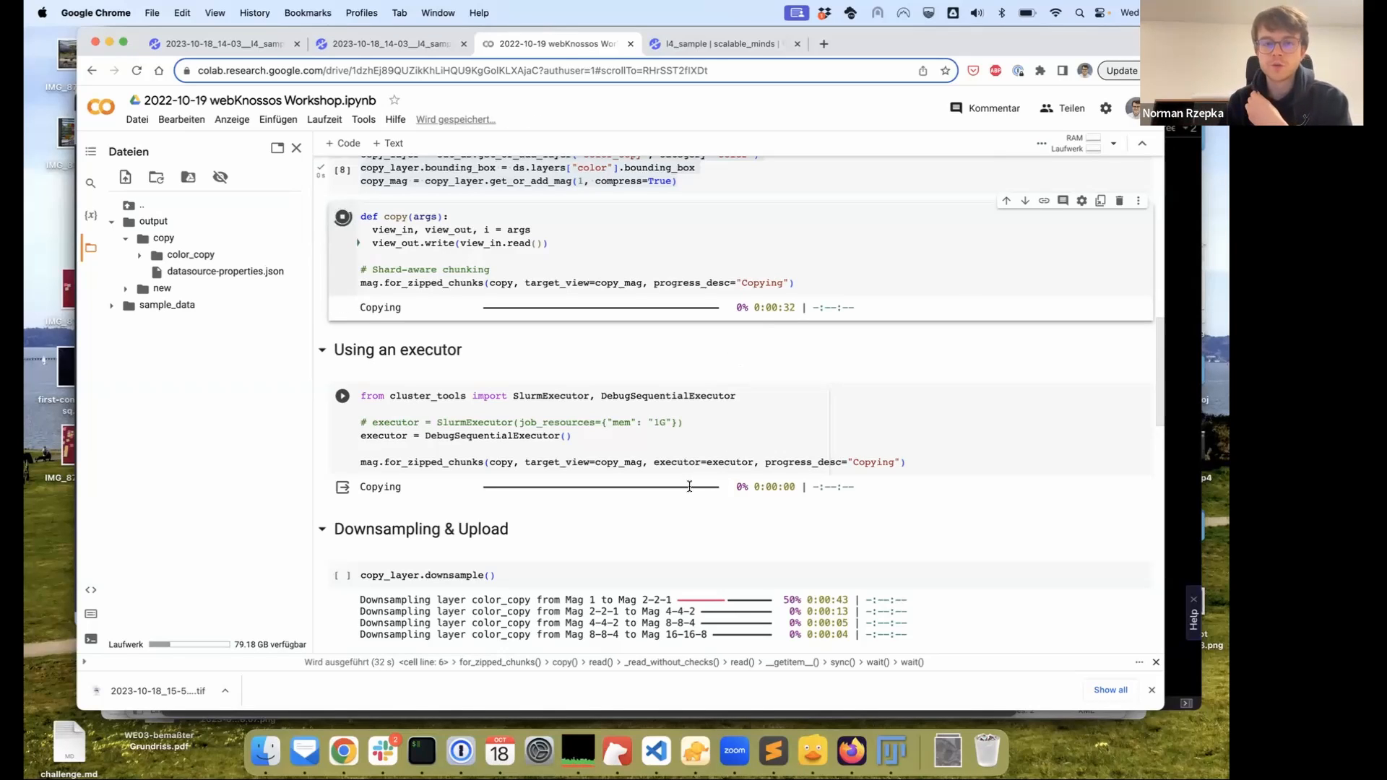
Scroll the workshop notebook and highlight the SlurmExecutor import while explaining it
scroll(691, 484, "down", 3)
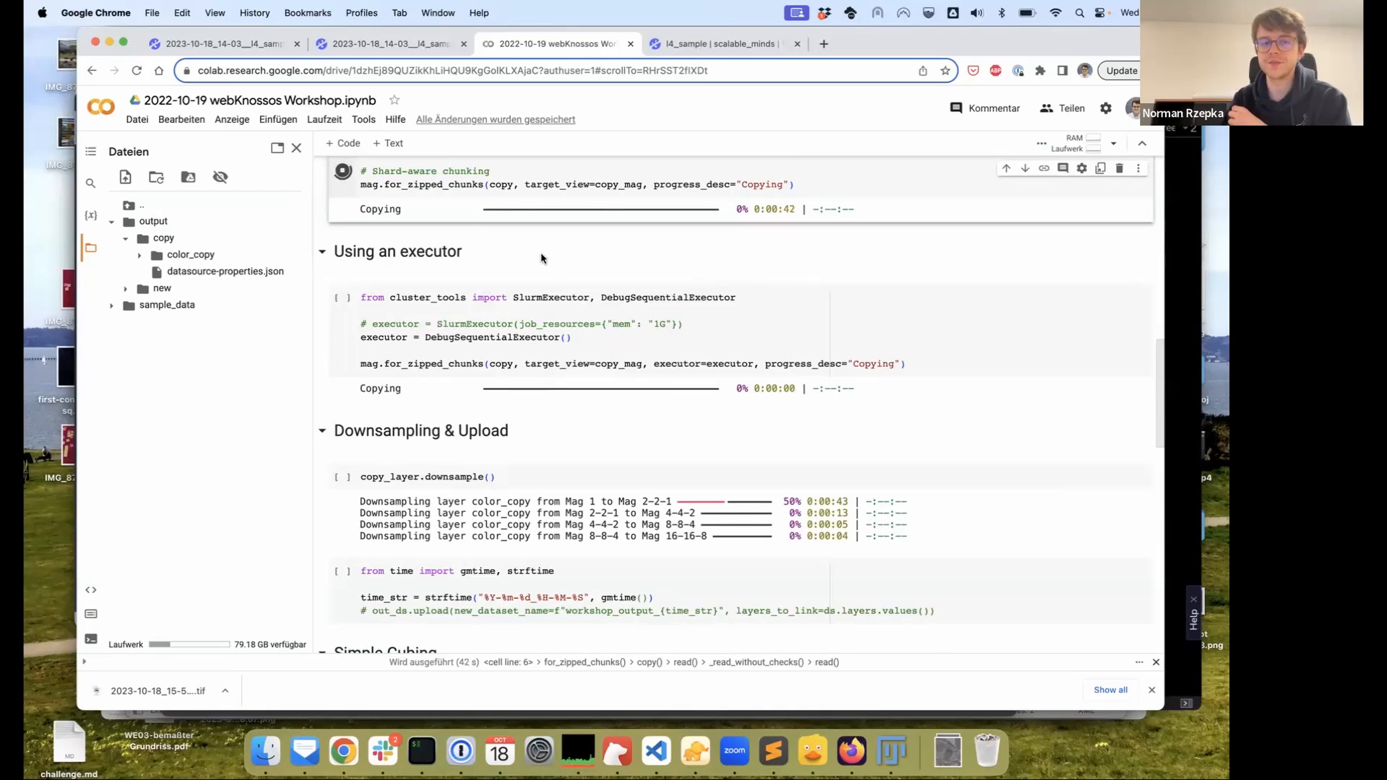
scroll(556, 270, "down", 1)
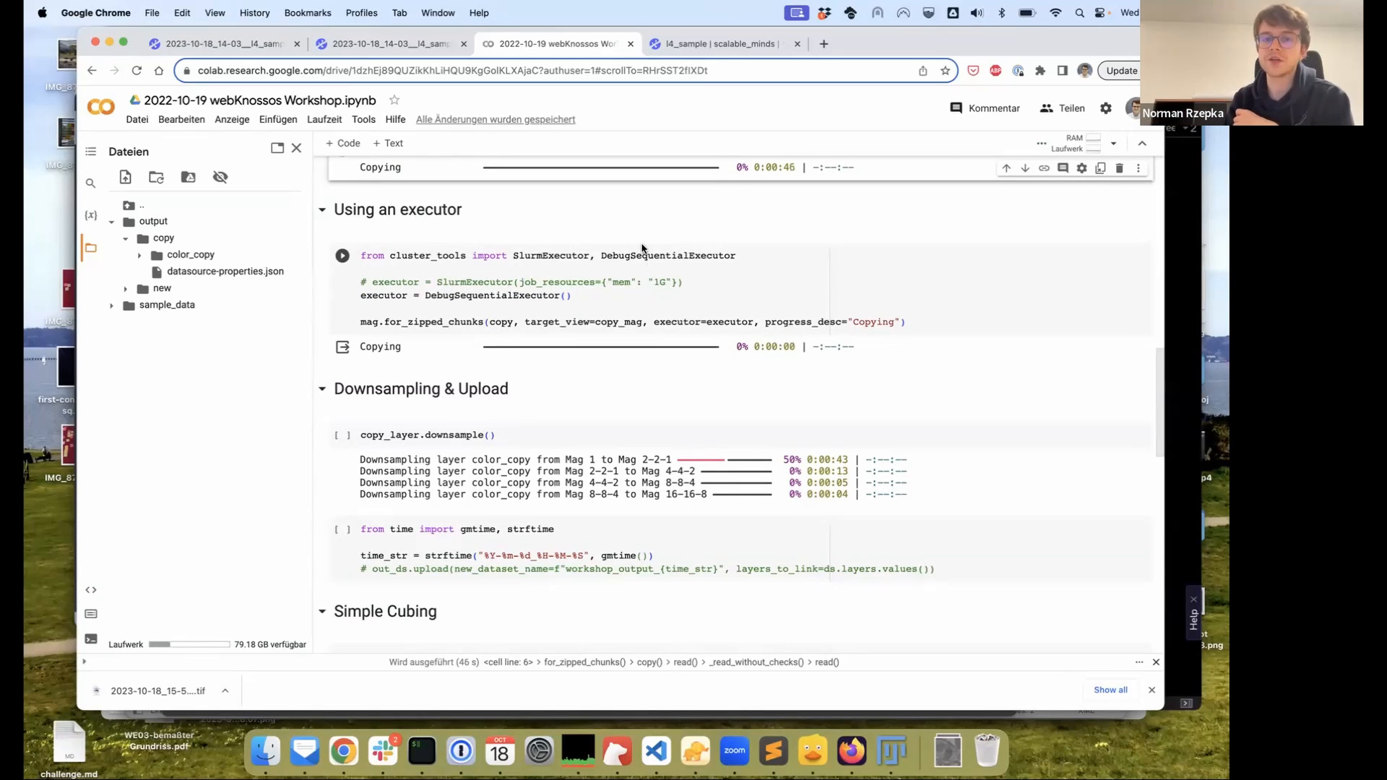
left_click_drag(513, 254, 591, 255)
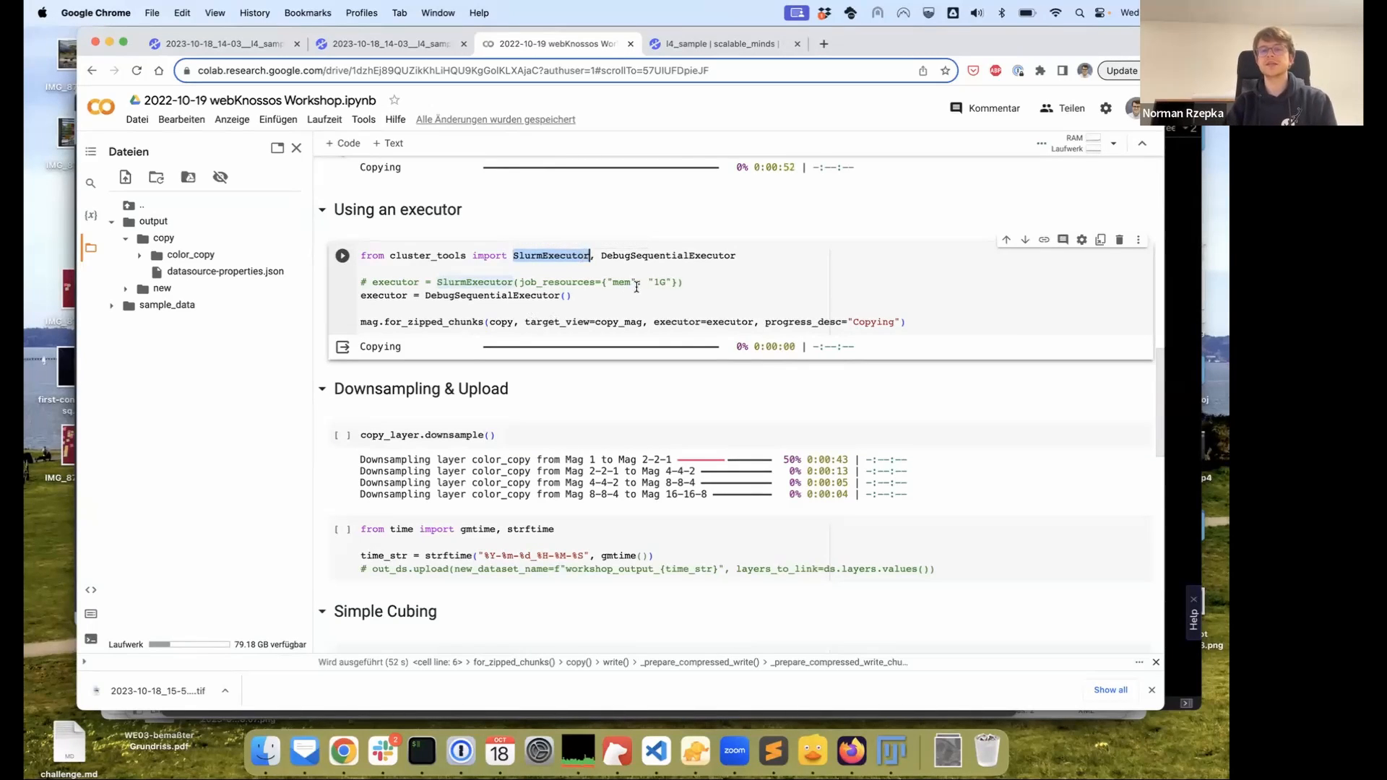
scroll(699, 274, "down", 1)
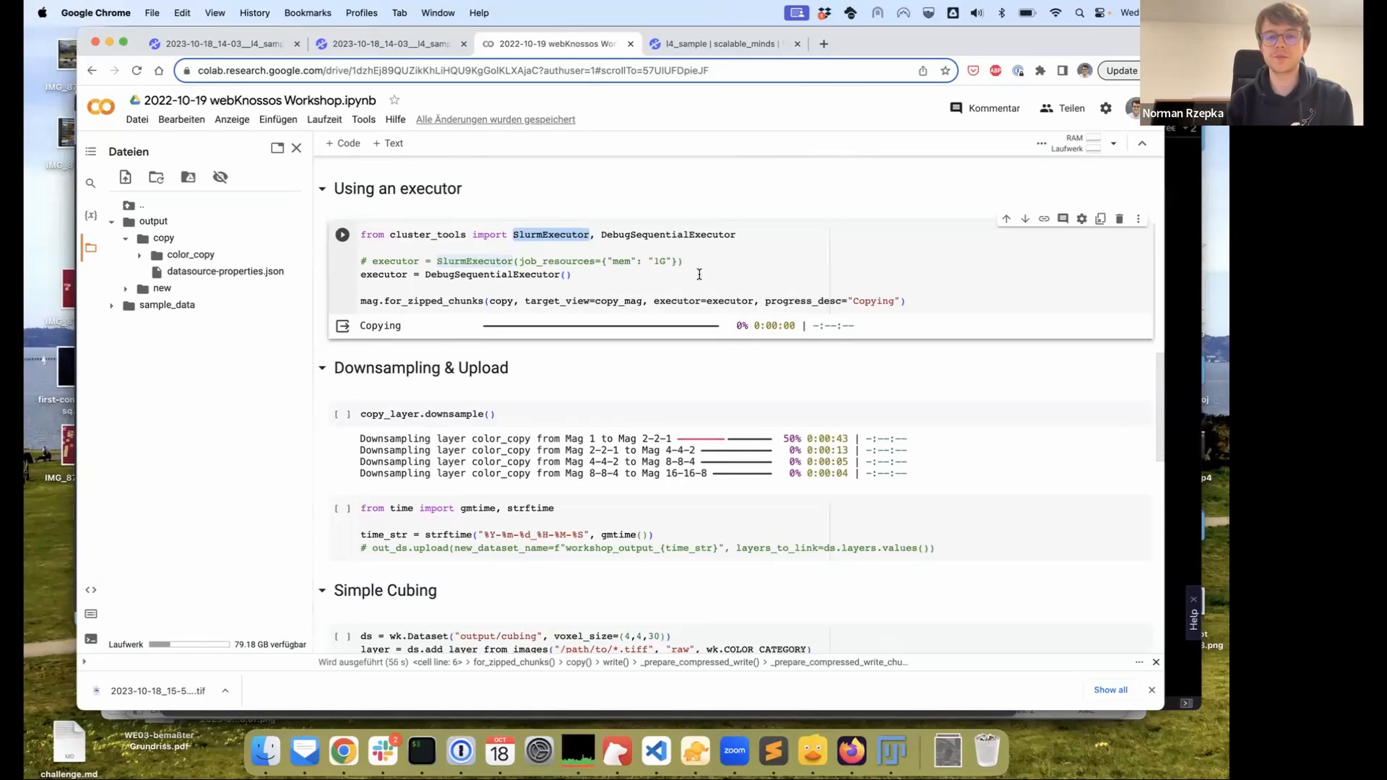
scroll(699, 274, "down", 2)
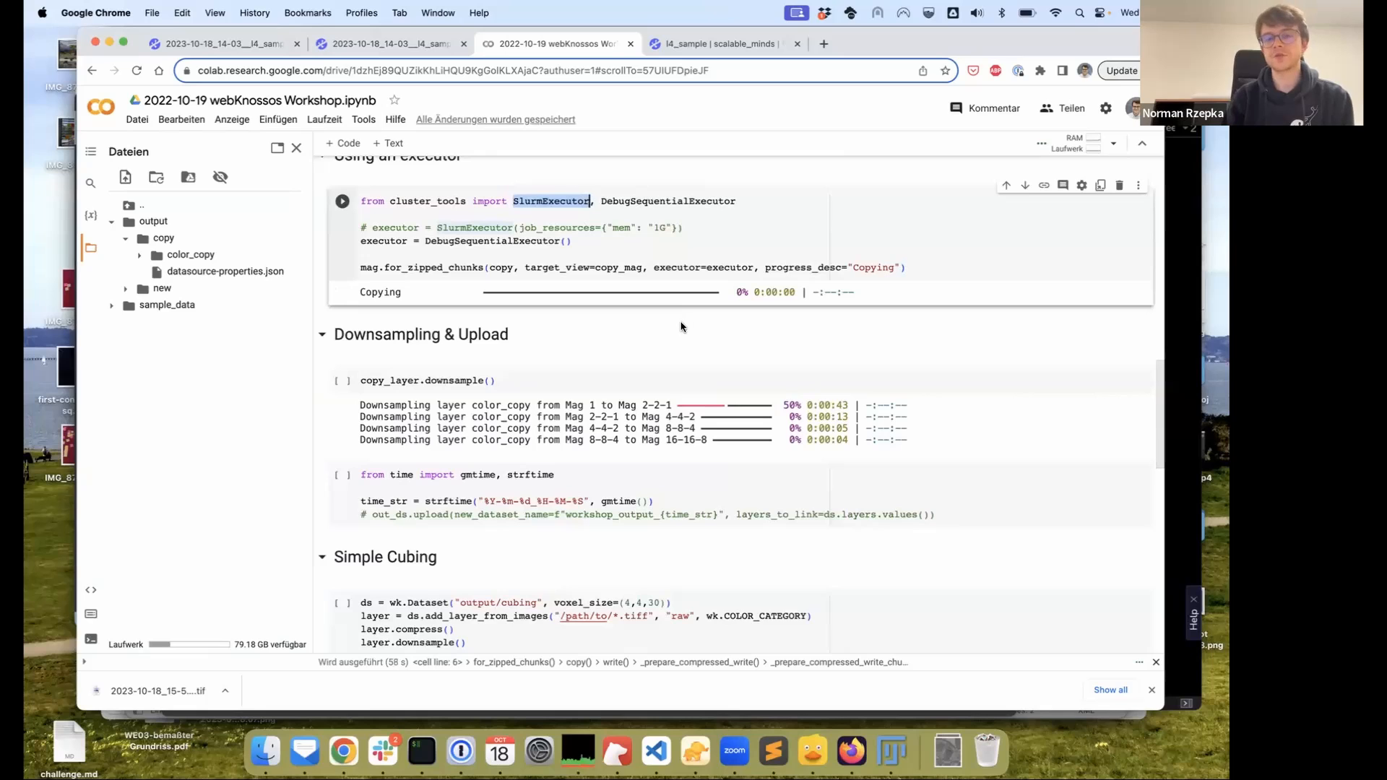
scroll(693, 325, "down", 2)
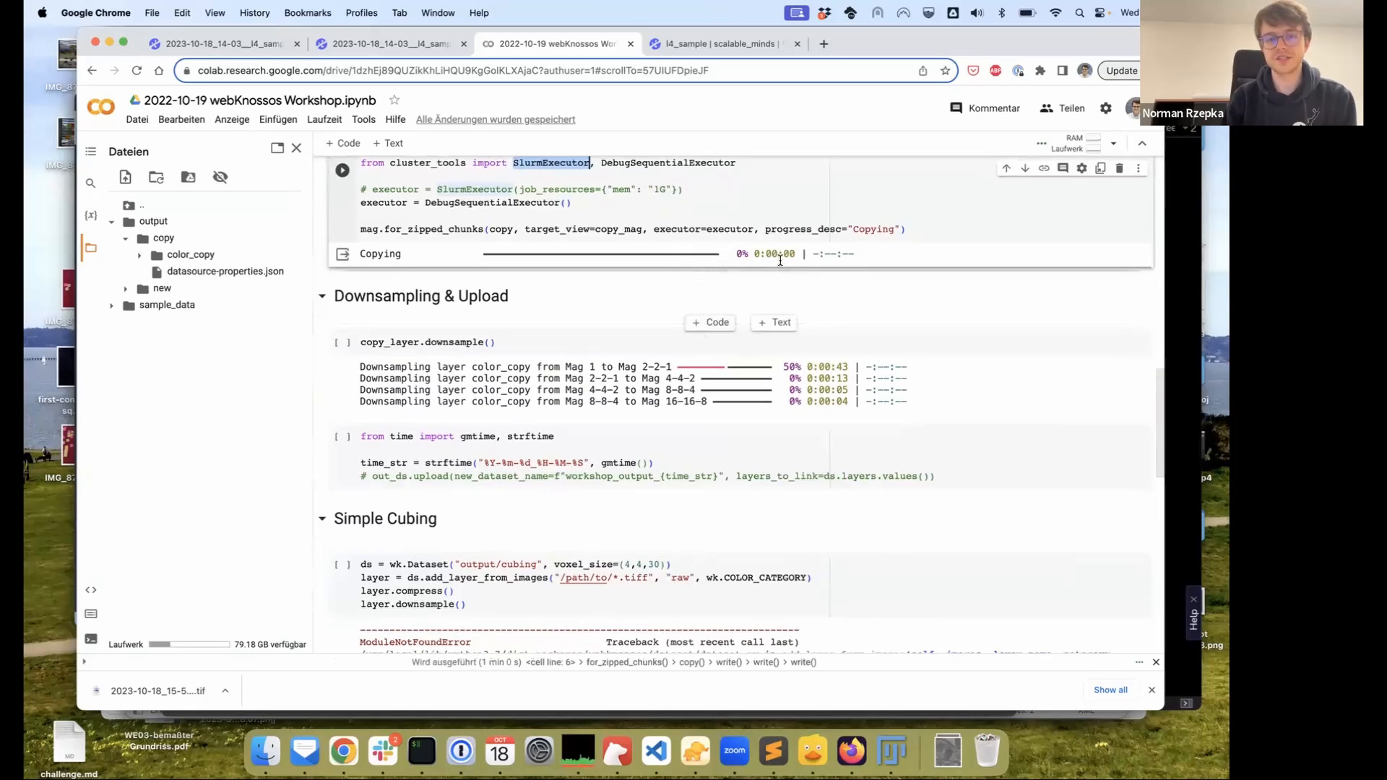
scroll(798, 272, "down", 6)
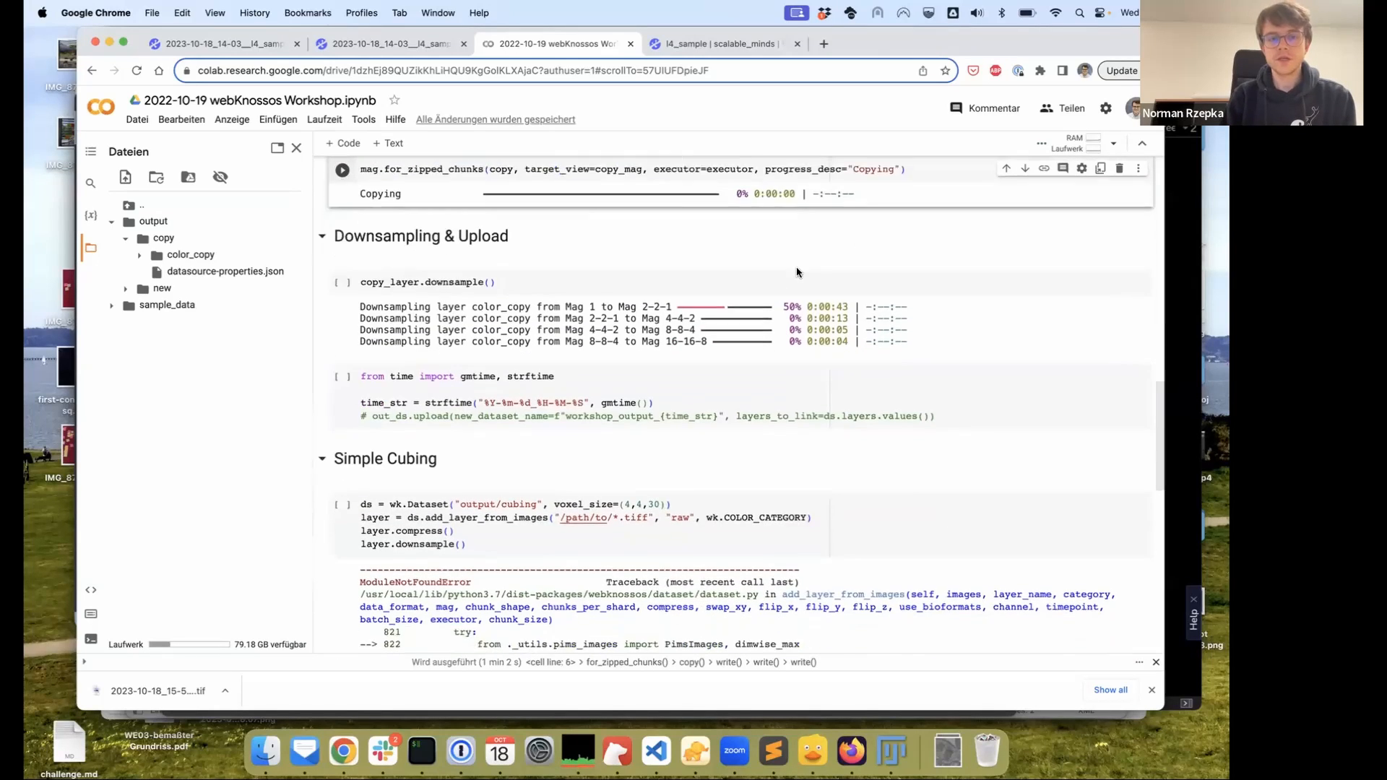
scroll(803, 274, "down", 6)
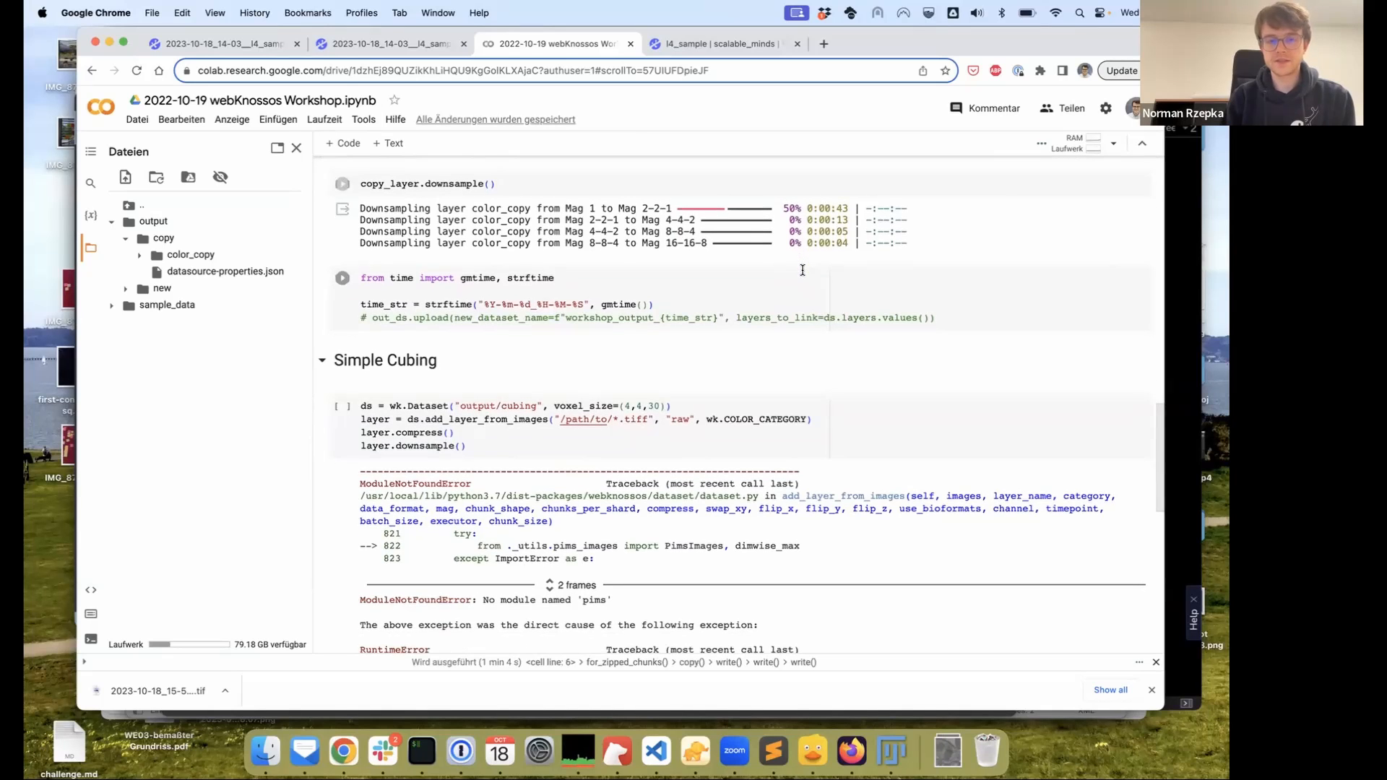
scroll(807, 283, "down", 1)
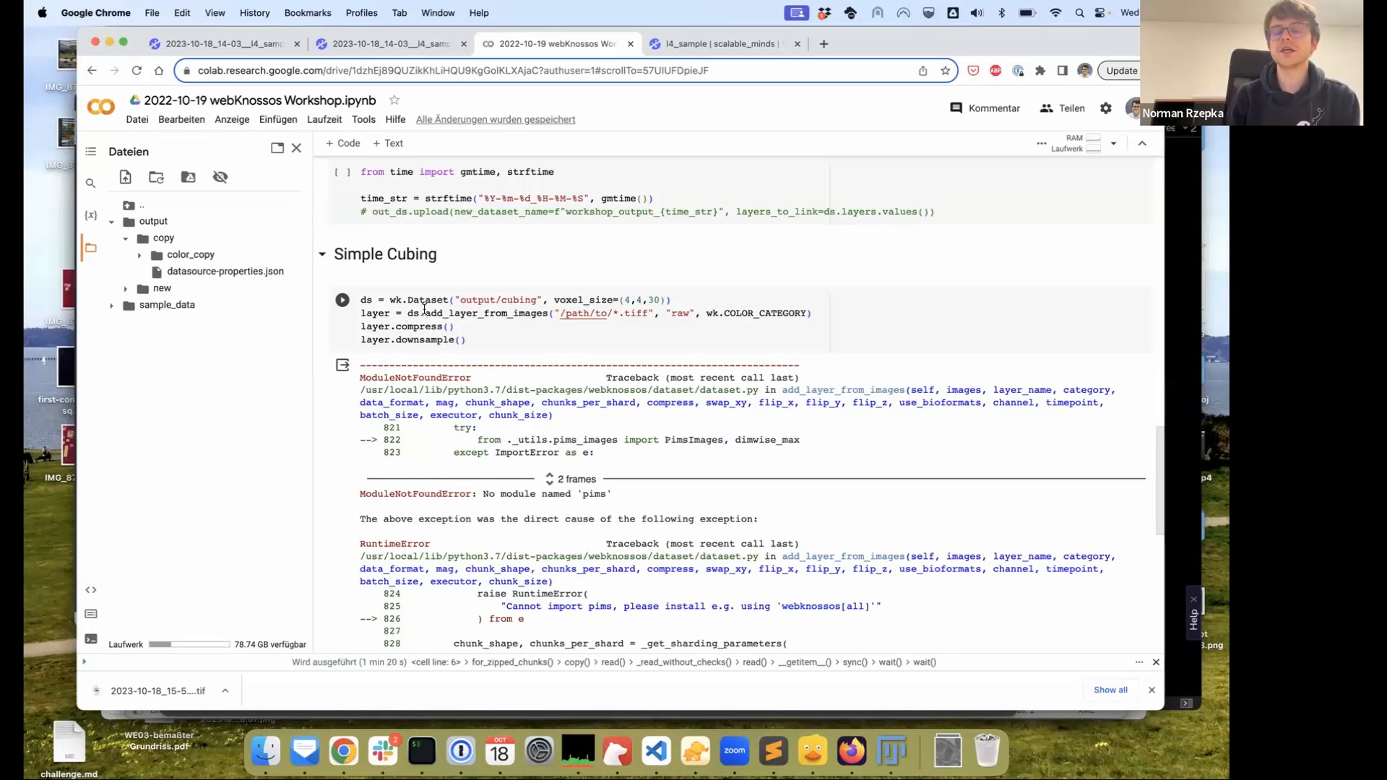
Highlight the add_layer_from_images call and its /path/to/*.tiff argument, briefly showing the l4_sample dataset
left_click_drag(425, 313, 548, 312)
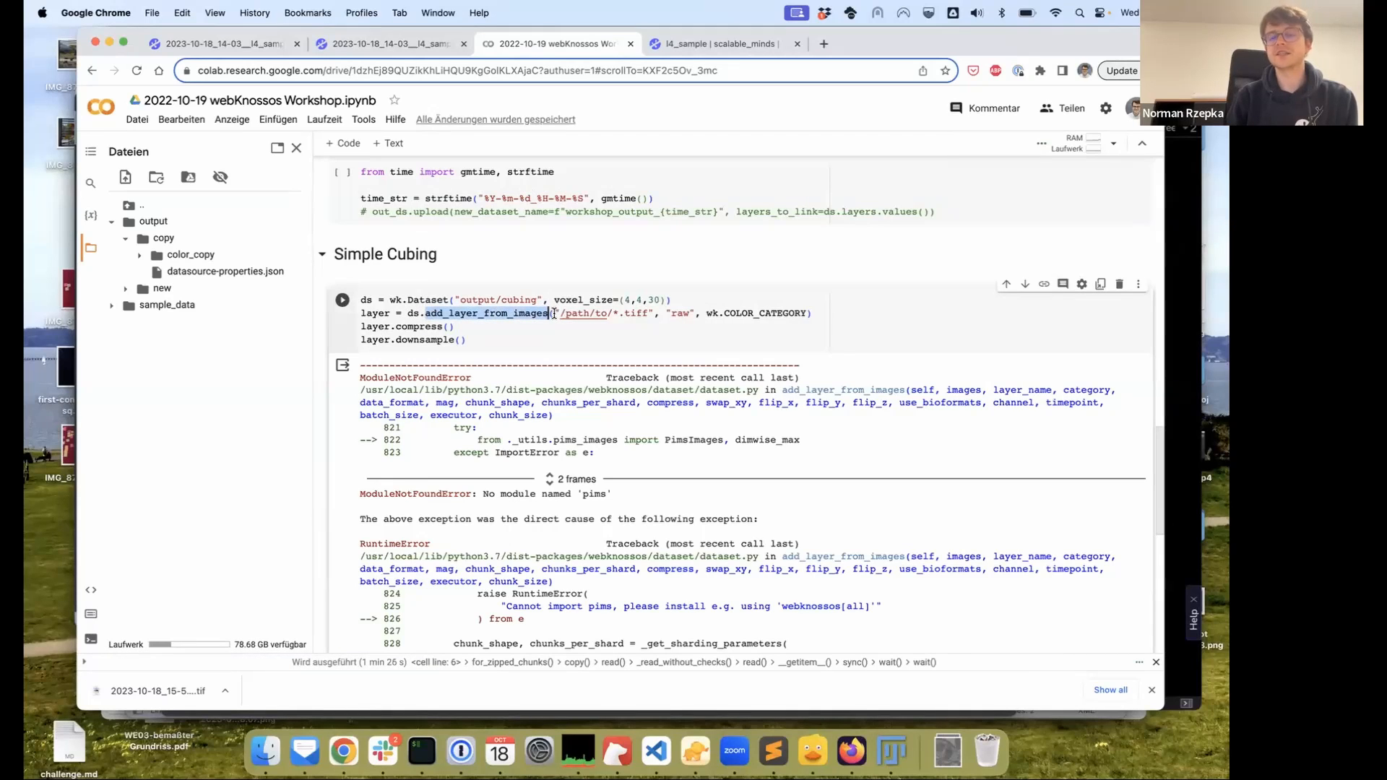
left_click_drag(555, 312, 654, 313)
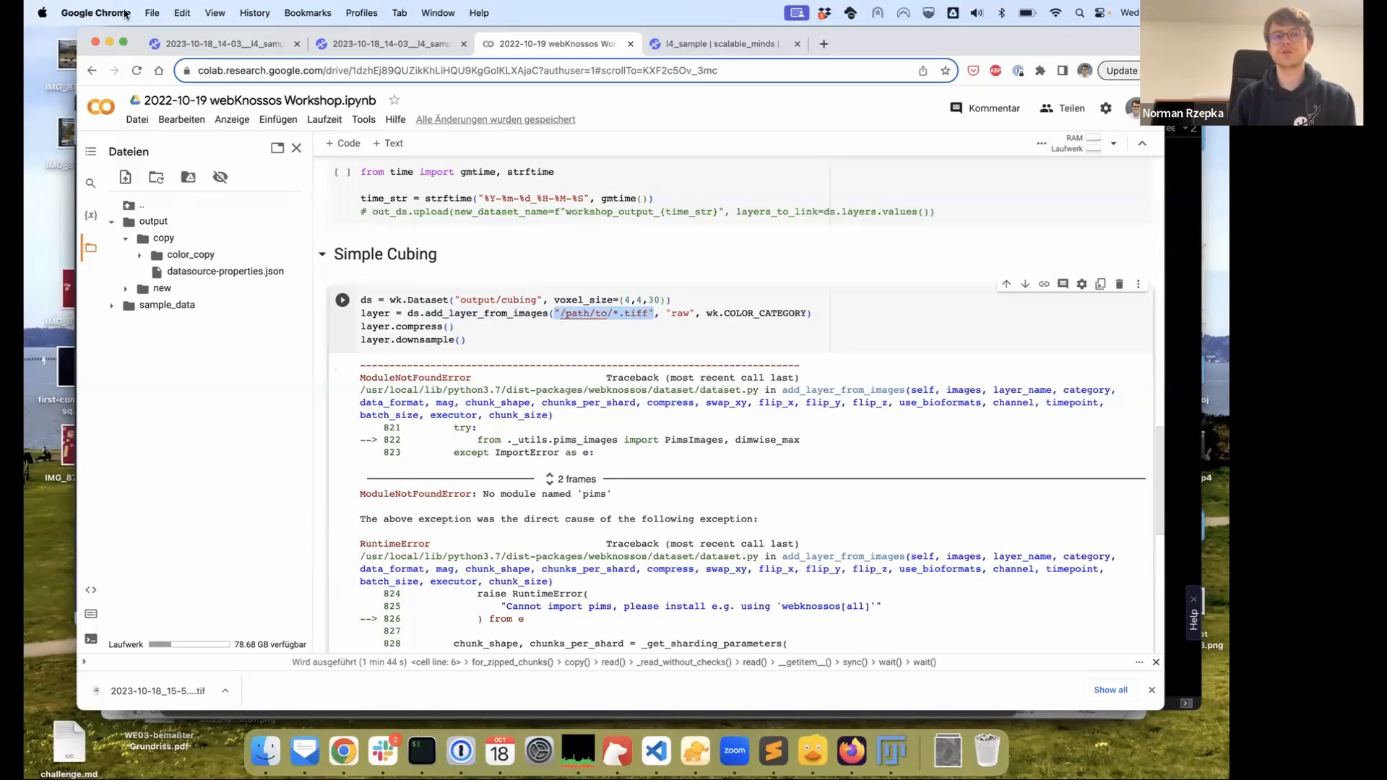
left_click(747, 43)
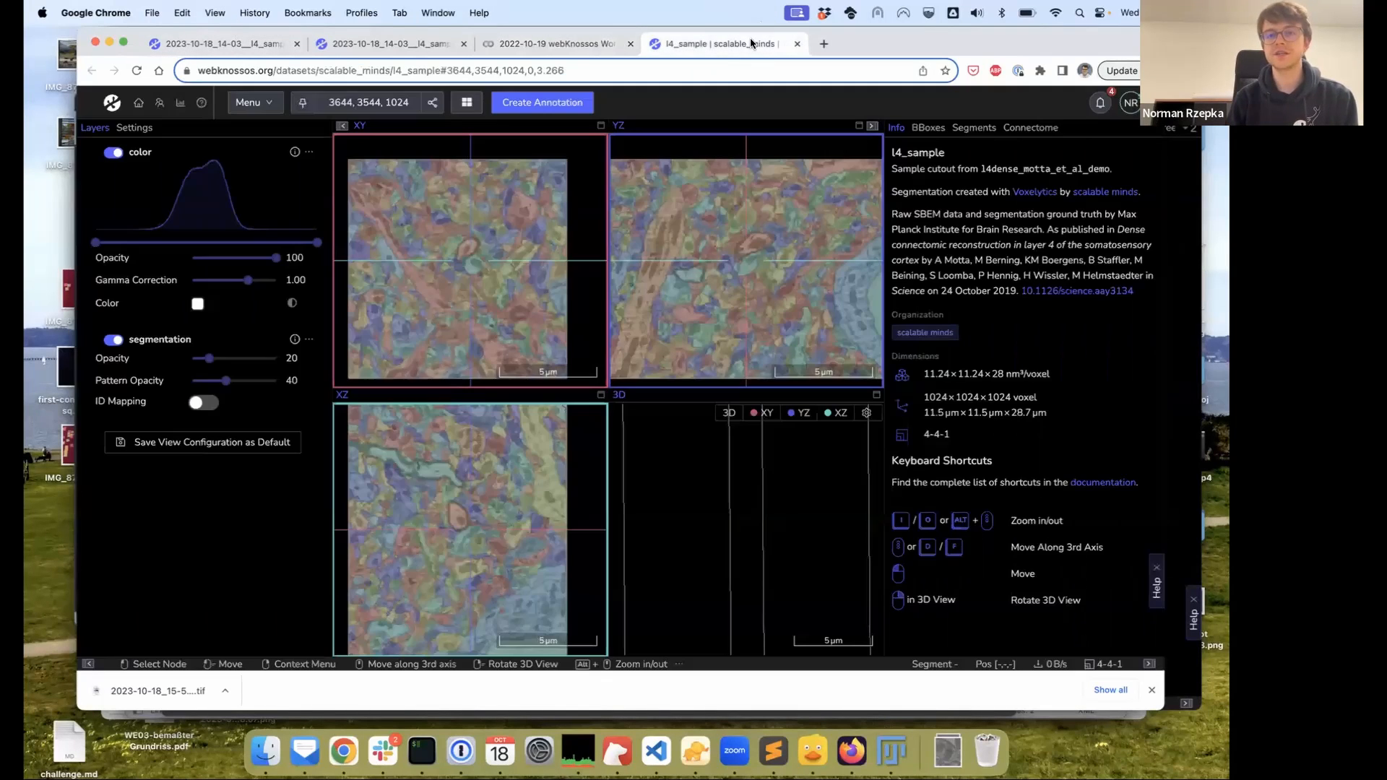
left_click(580, 48)
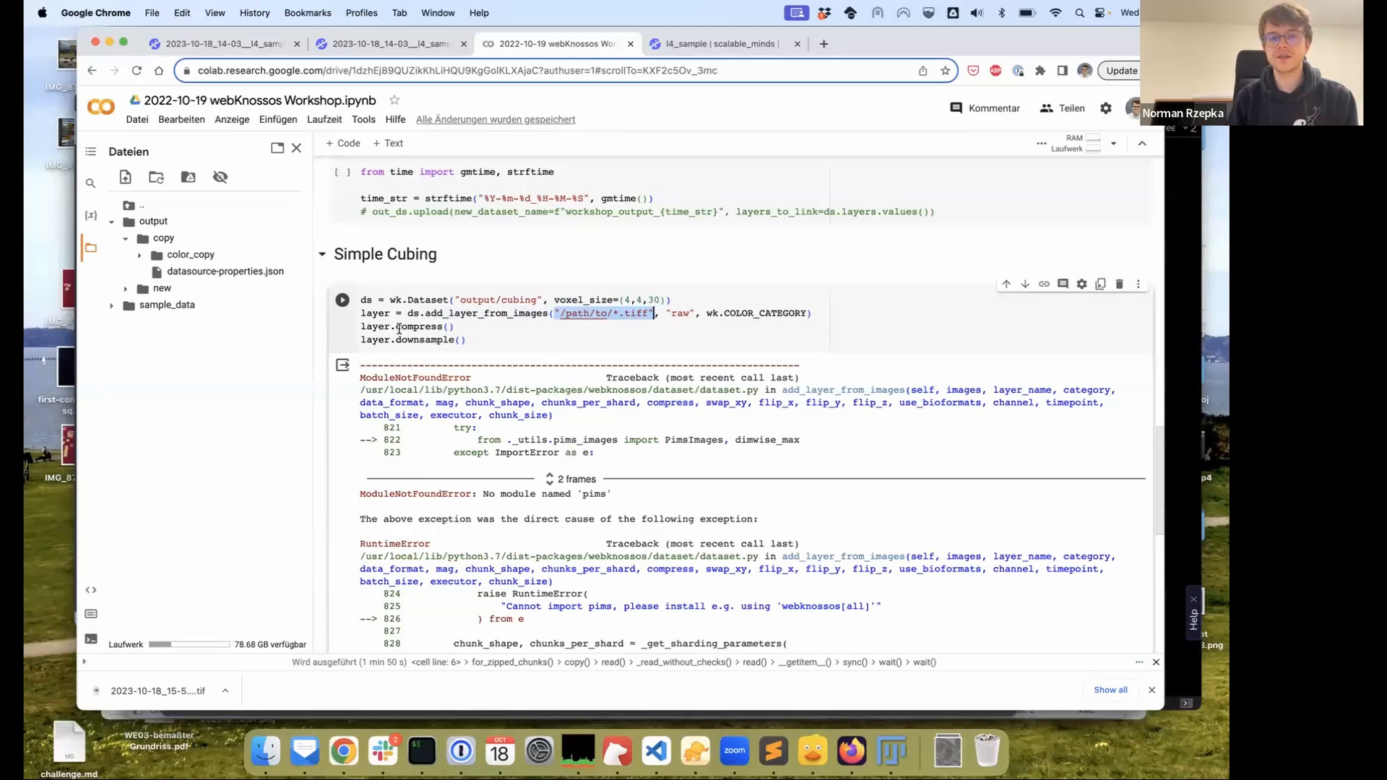
Highlight the compress and downsample steps in the notebook
double_click(402, 326)
double_click(425, 340)
scroll(463, 338, "down", 5)
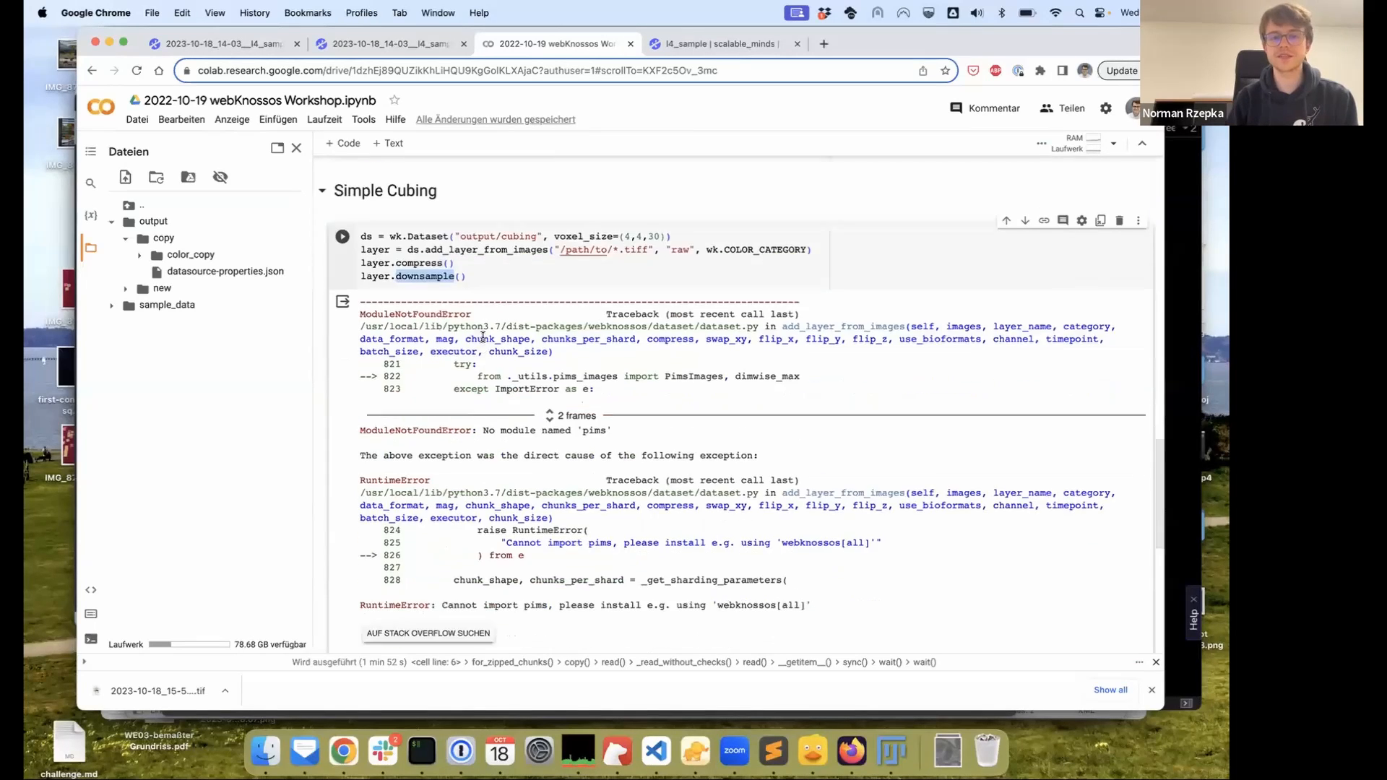
scroll(482, 337, "up", 2)
scroll(482, 337, "up", 10)
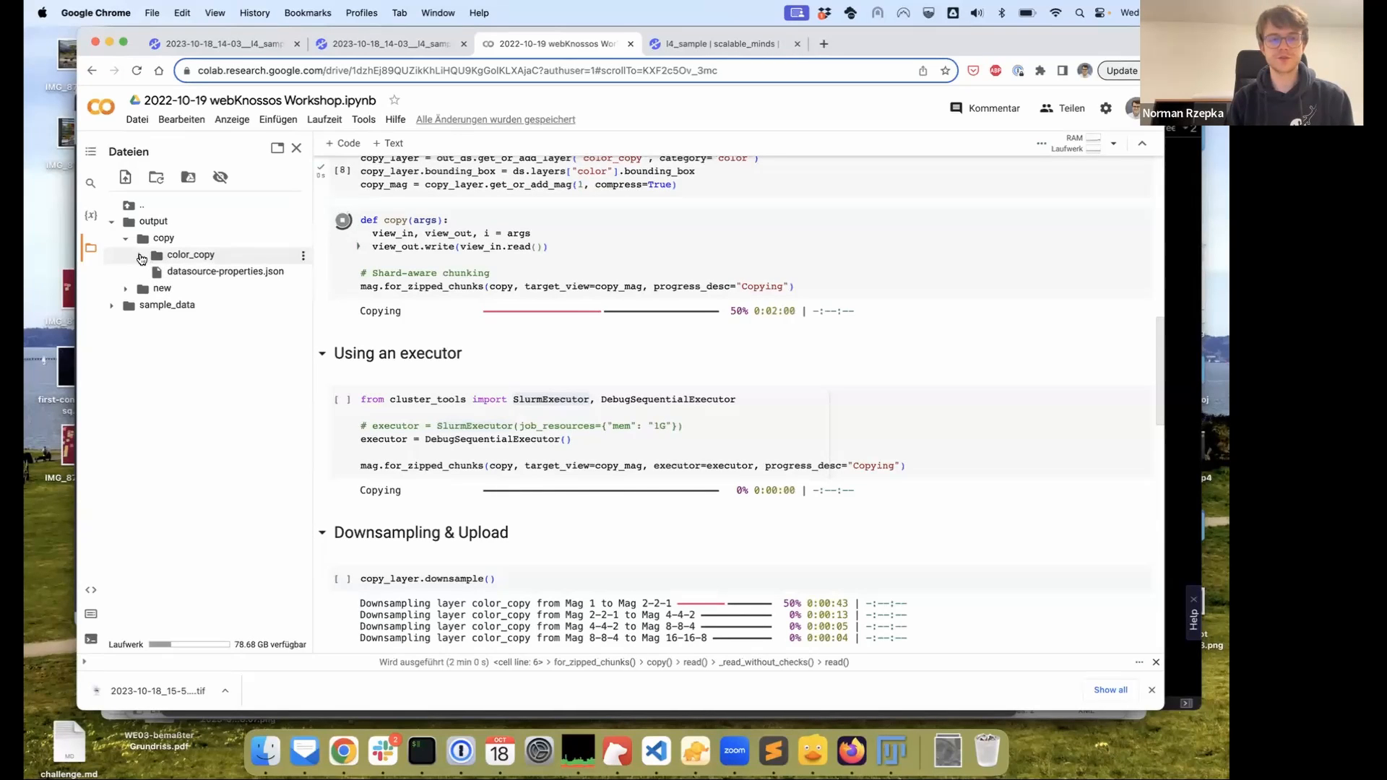
Expand the color_copy folder in the Files pane to reveal its folder 1
left_click(140, 256)
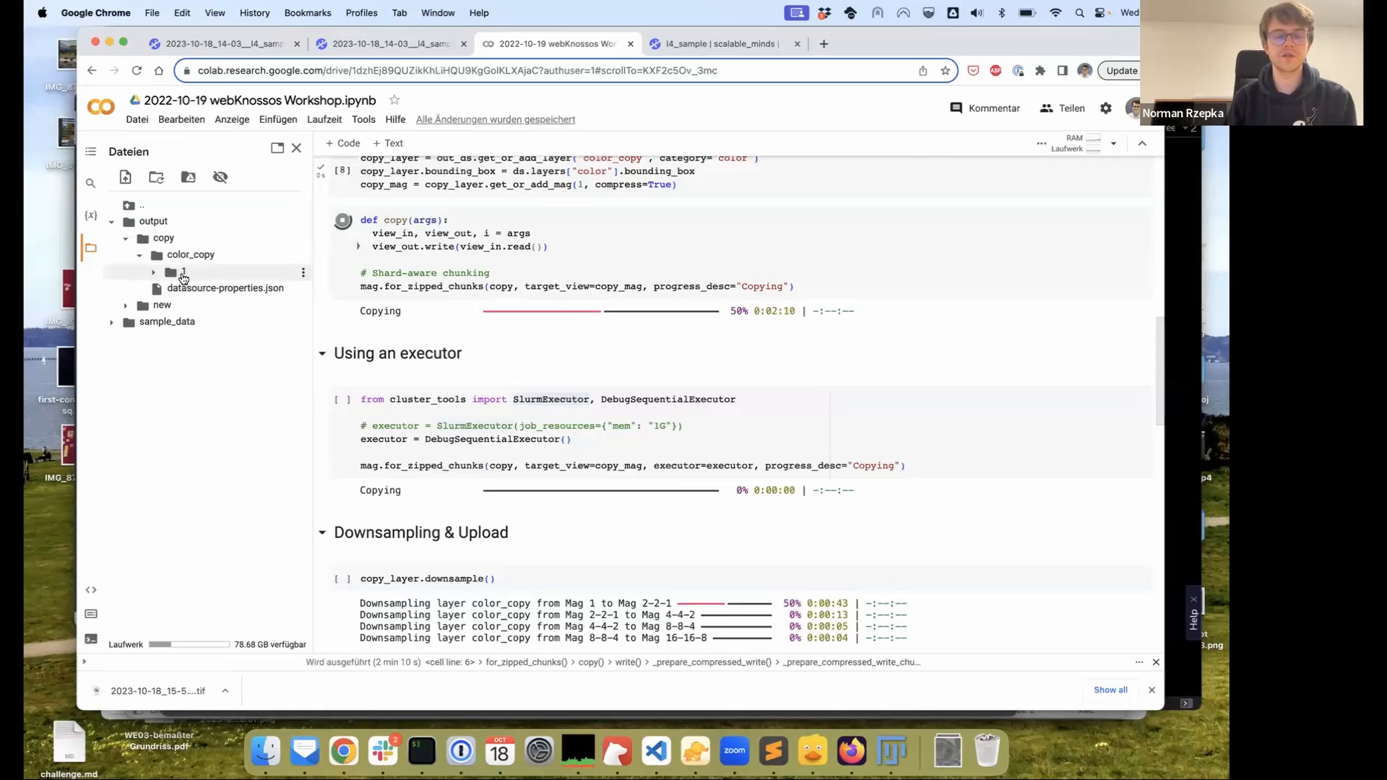
scroll(570, 267, "down", 1)
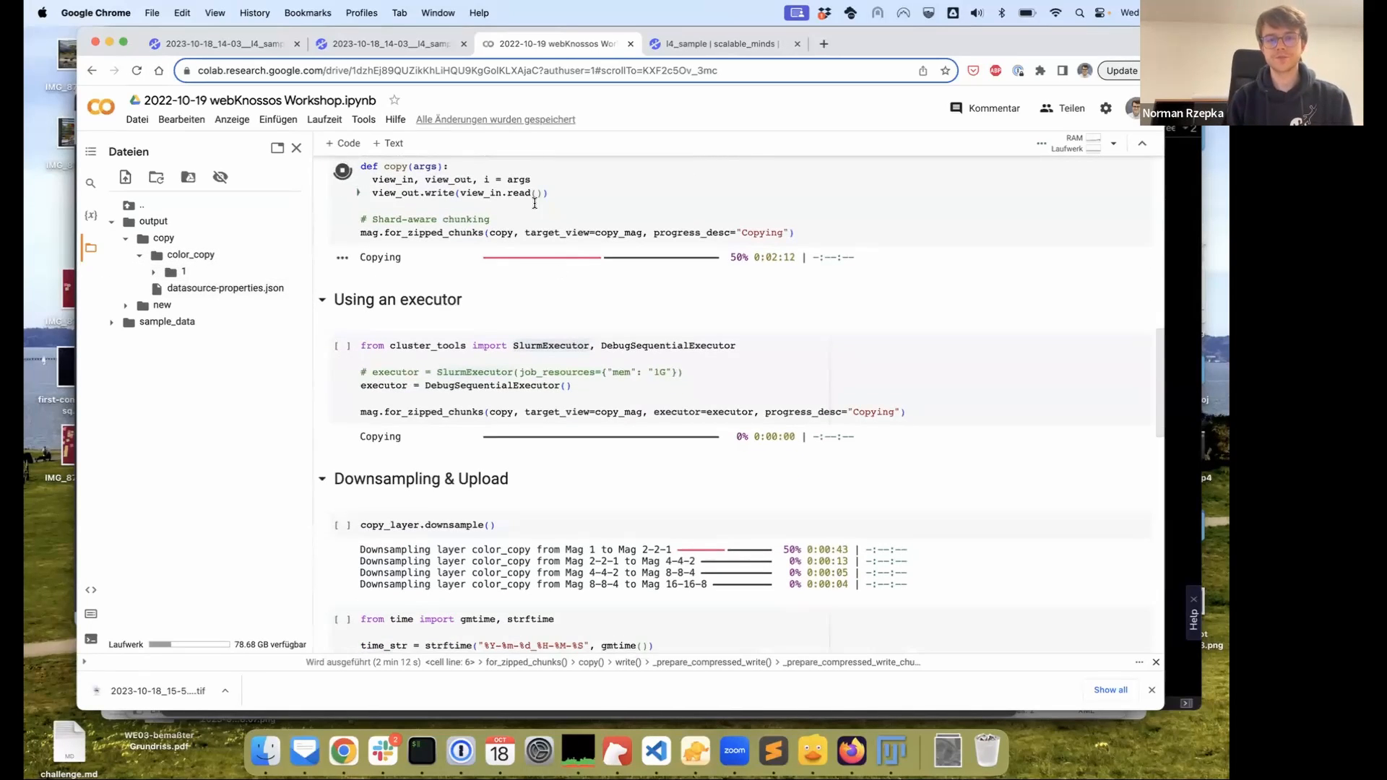
scroll(573, 258, "up", 1)
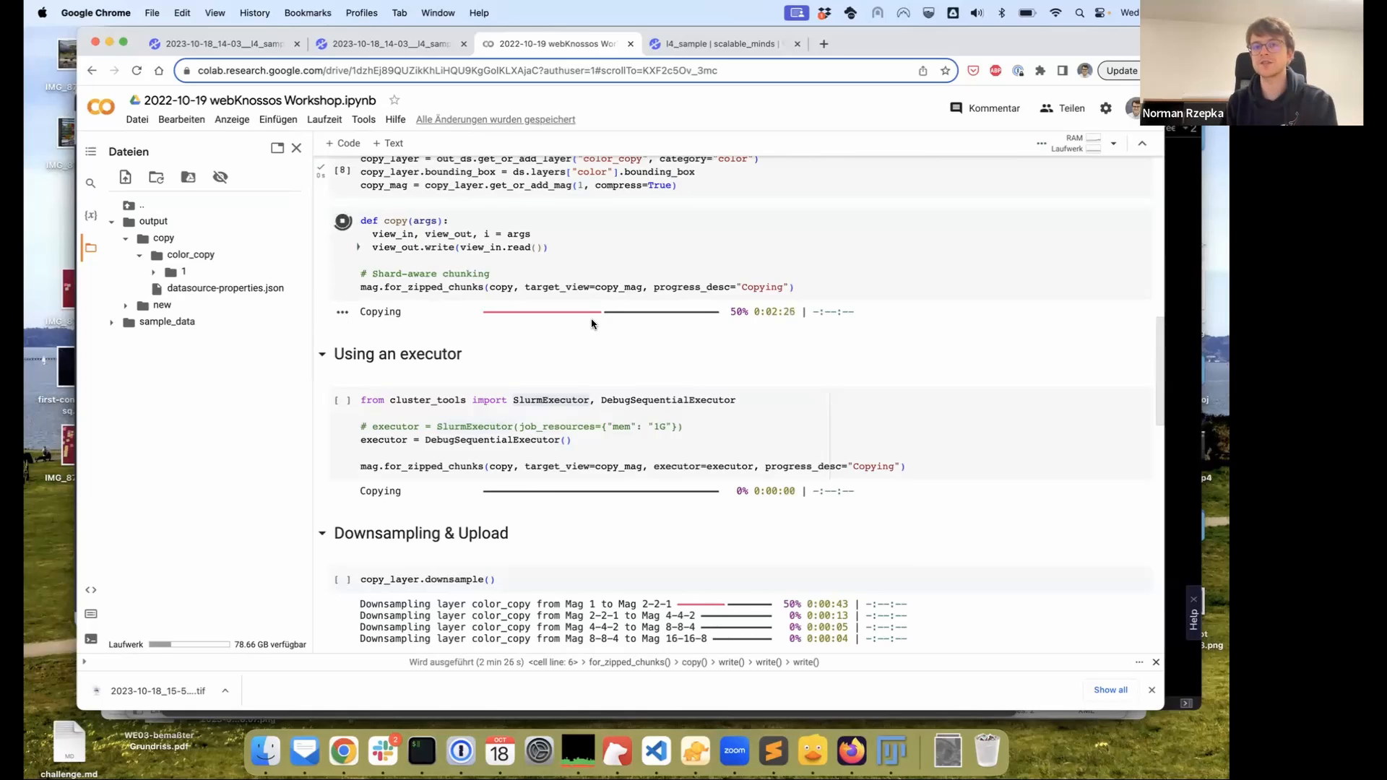
Open the WEBKNOSSOS documentation site in a new browser tab
key("super+t")
type("doc")
key("Return")
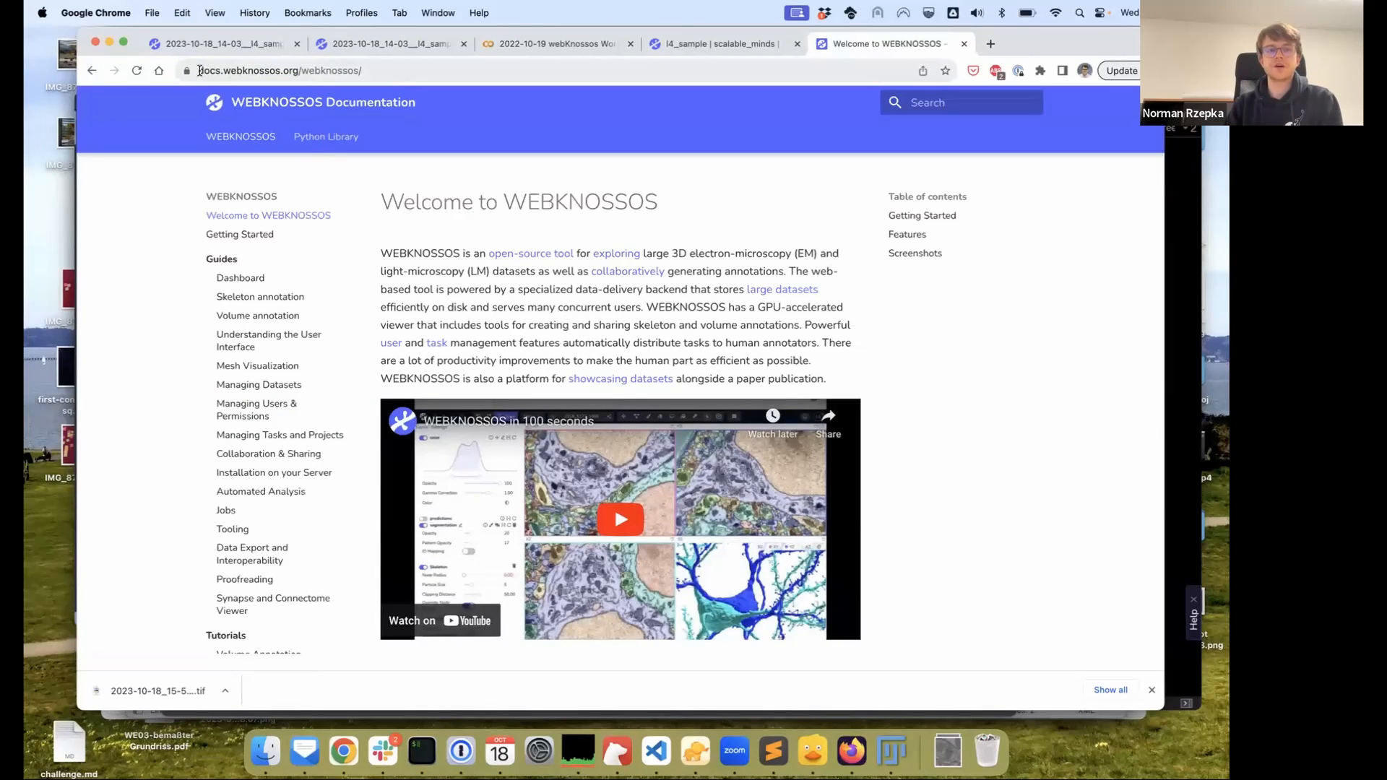
Open the Python Library docs and expand the Dataset, Annotation and Administration Examples sections
left_click(318, 142)
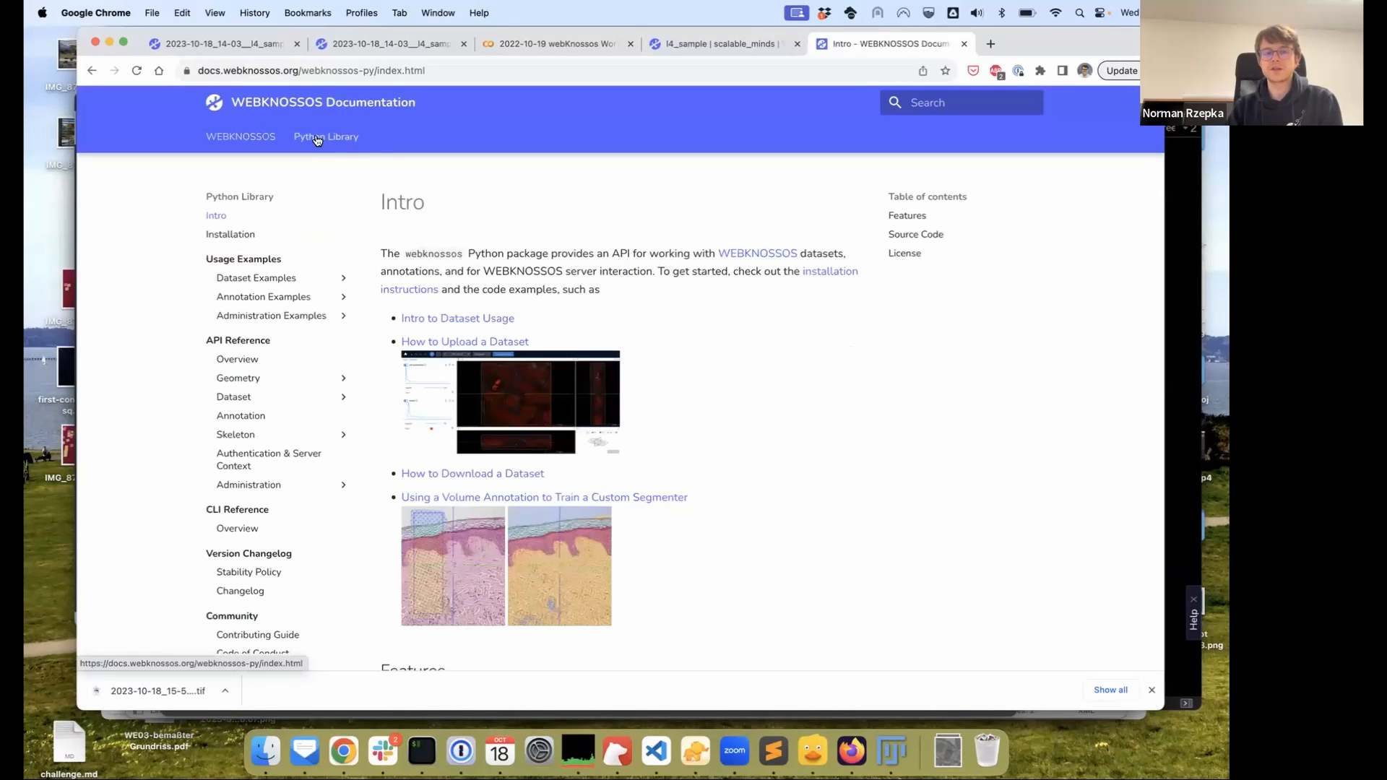
left_click(268, 280)
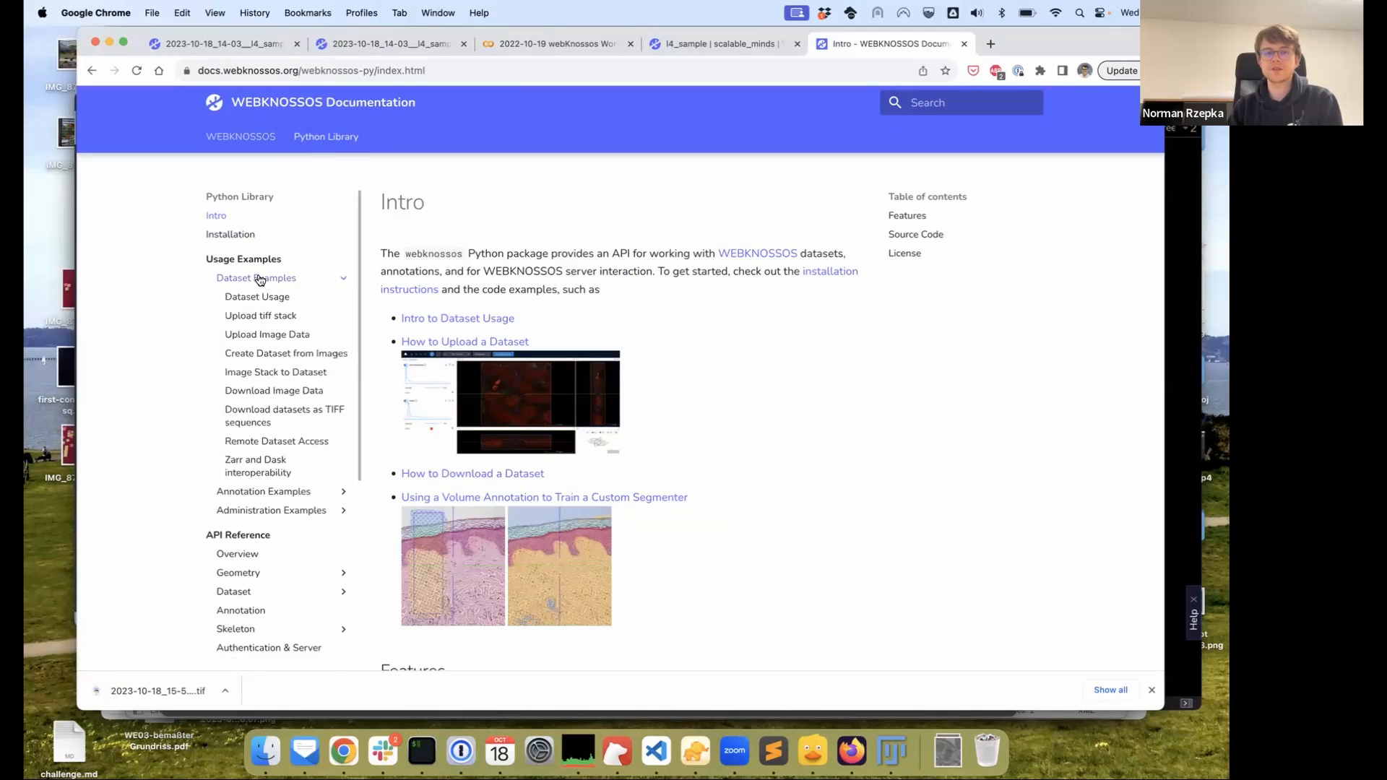
left_click(302, 490)
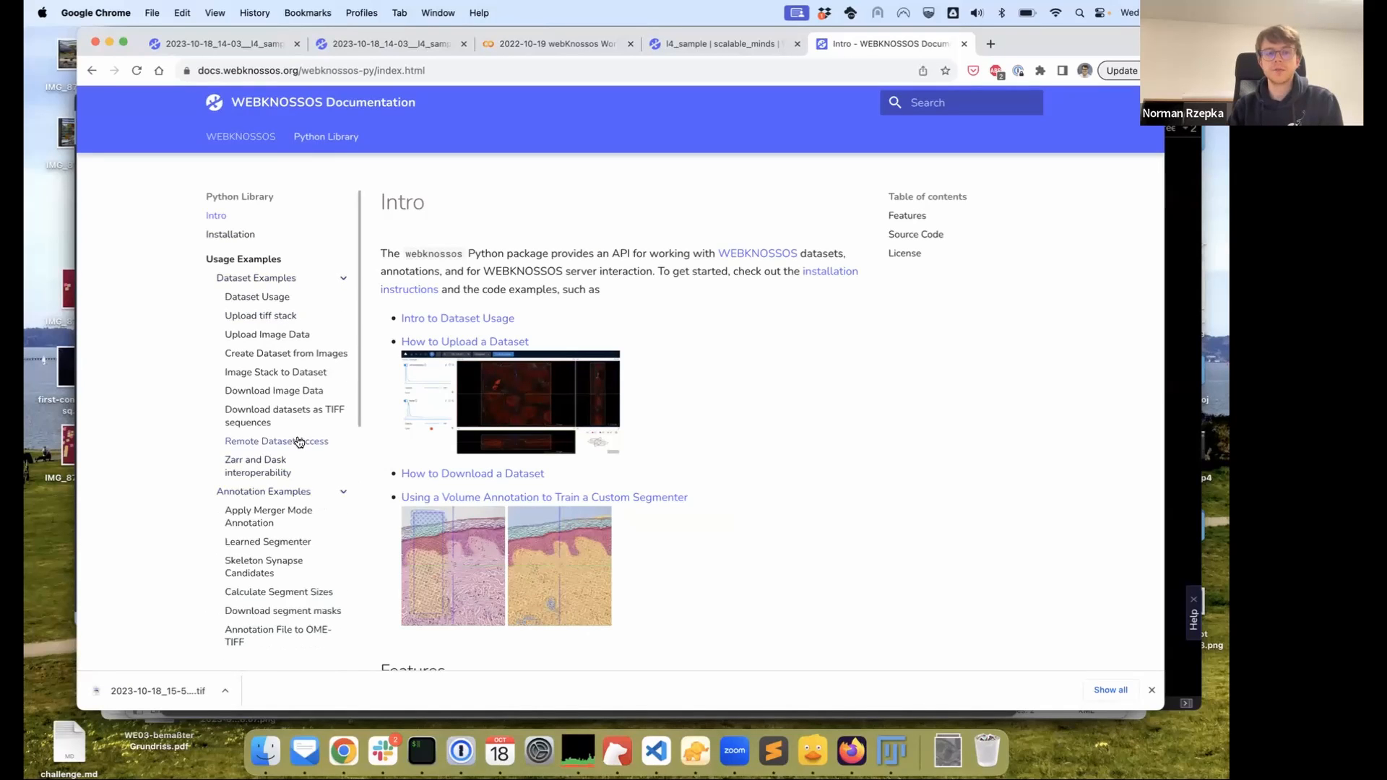
scroll(299, 442, "down", 3)
scroll(298, 444, "down", 1)
left_click(294, 447)
scroll(289, 441, "down", 3)
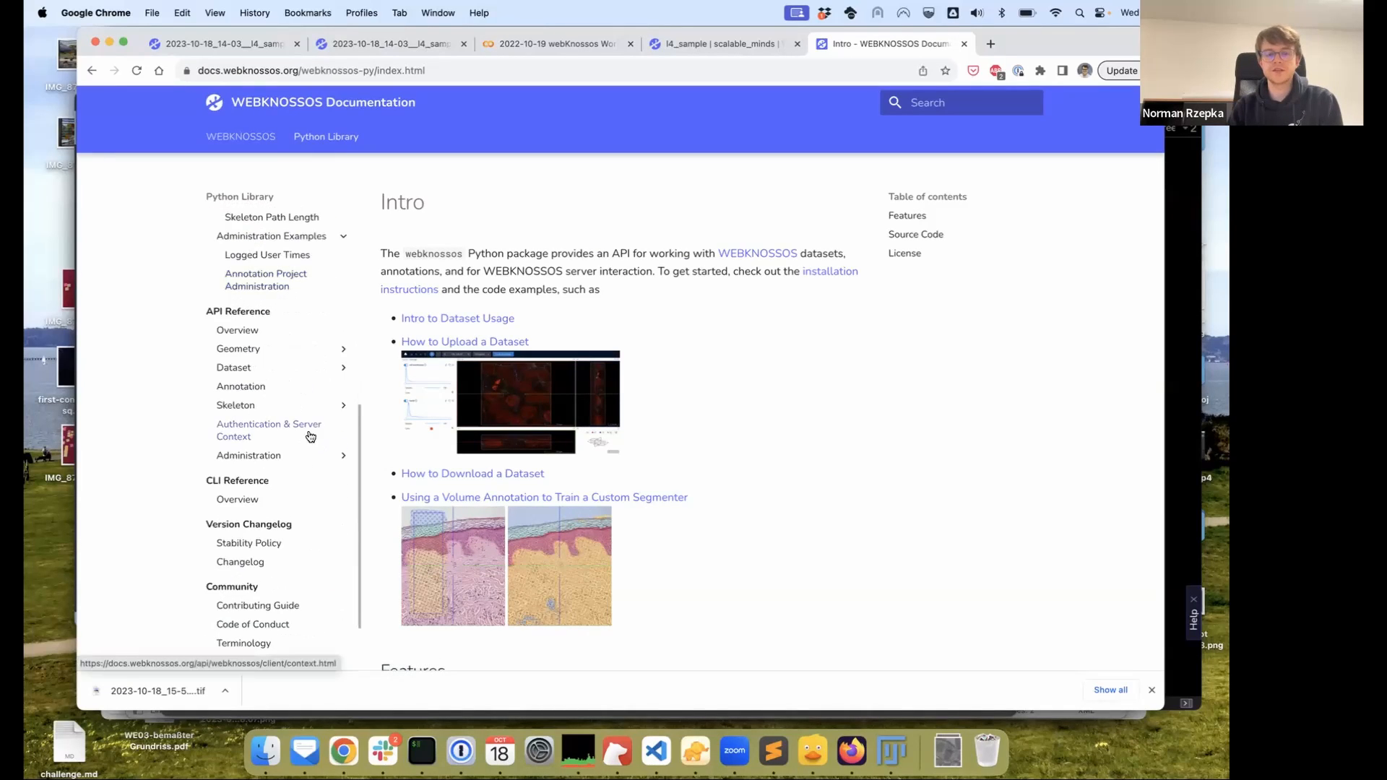
Open the Dataset Layer API reference page, read through it, then start a new tab
left_click(255, 369)
left_click(237, 405)
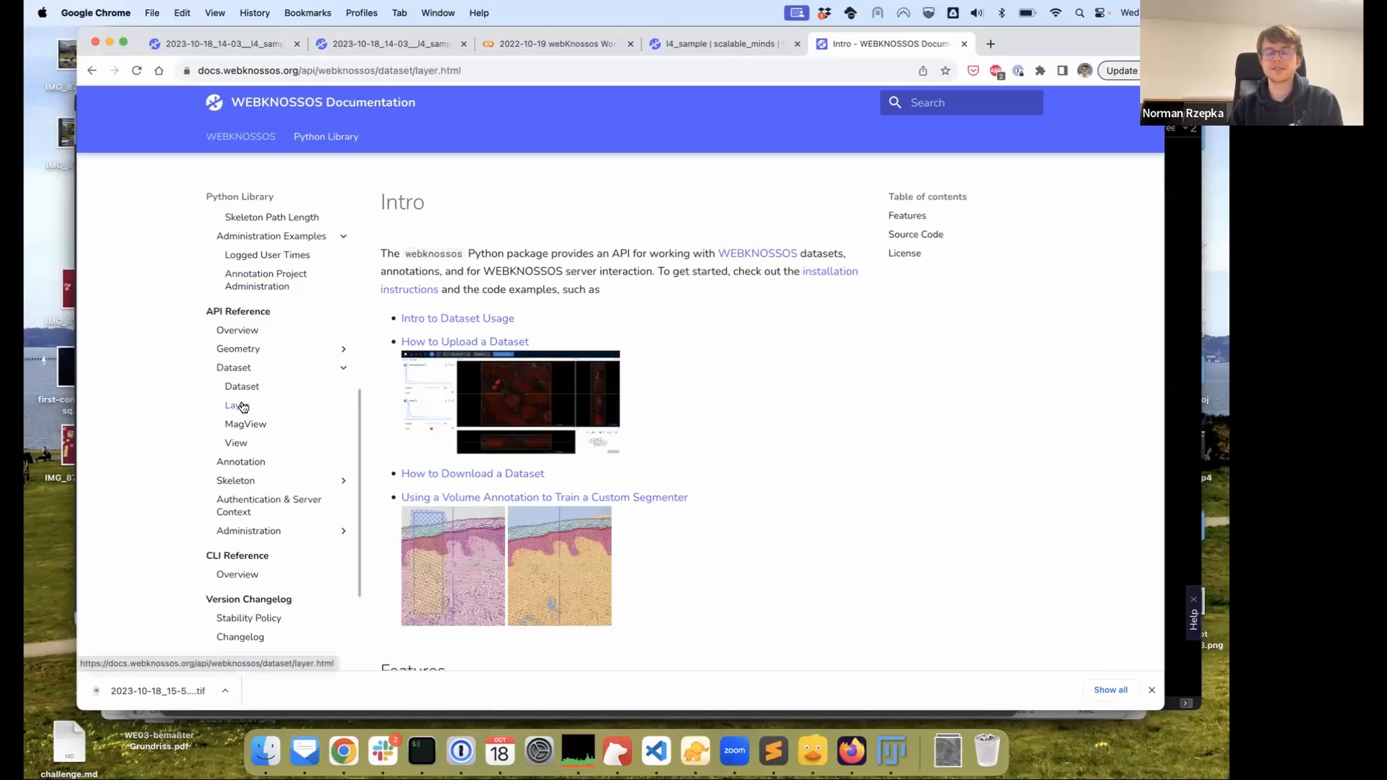
scroll(516, 440, "down", 5)
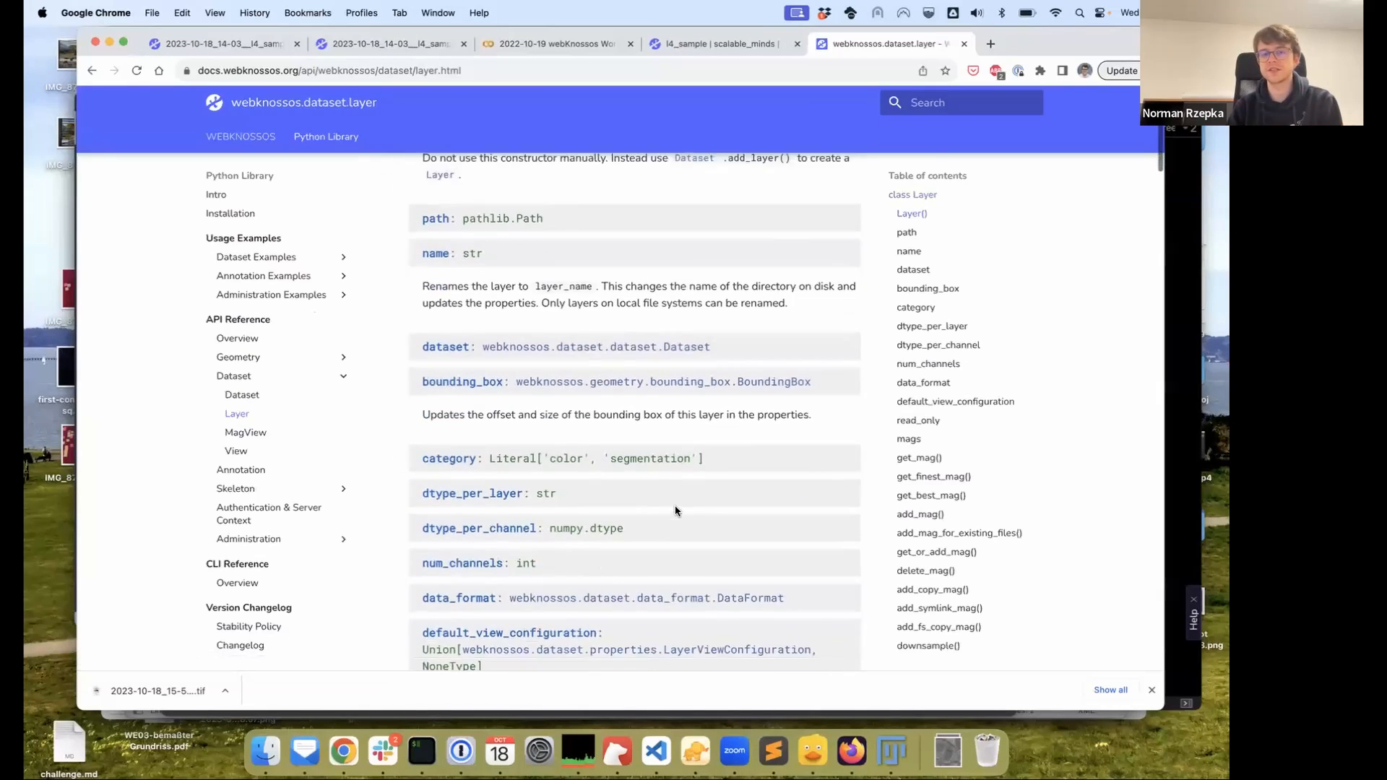
scroll(516, 441, "down", 10)
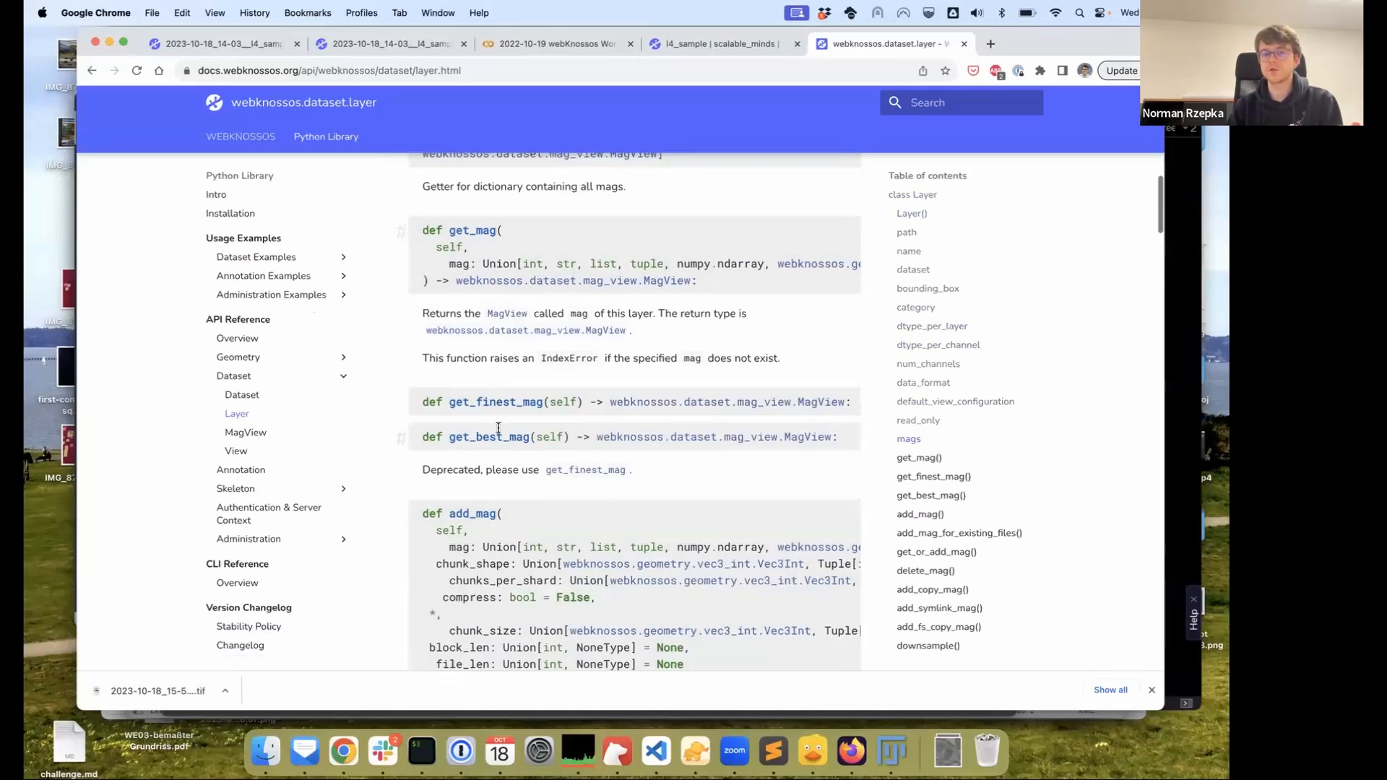
scroll(503, 399, "down", 3)
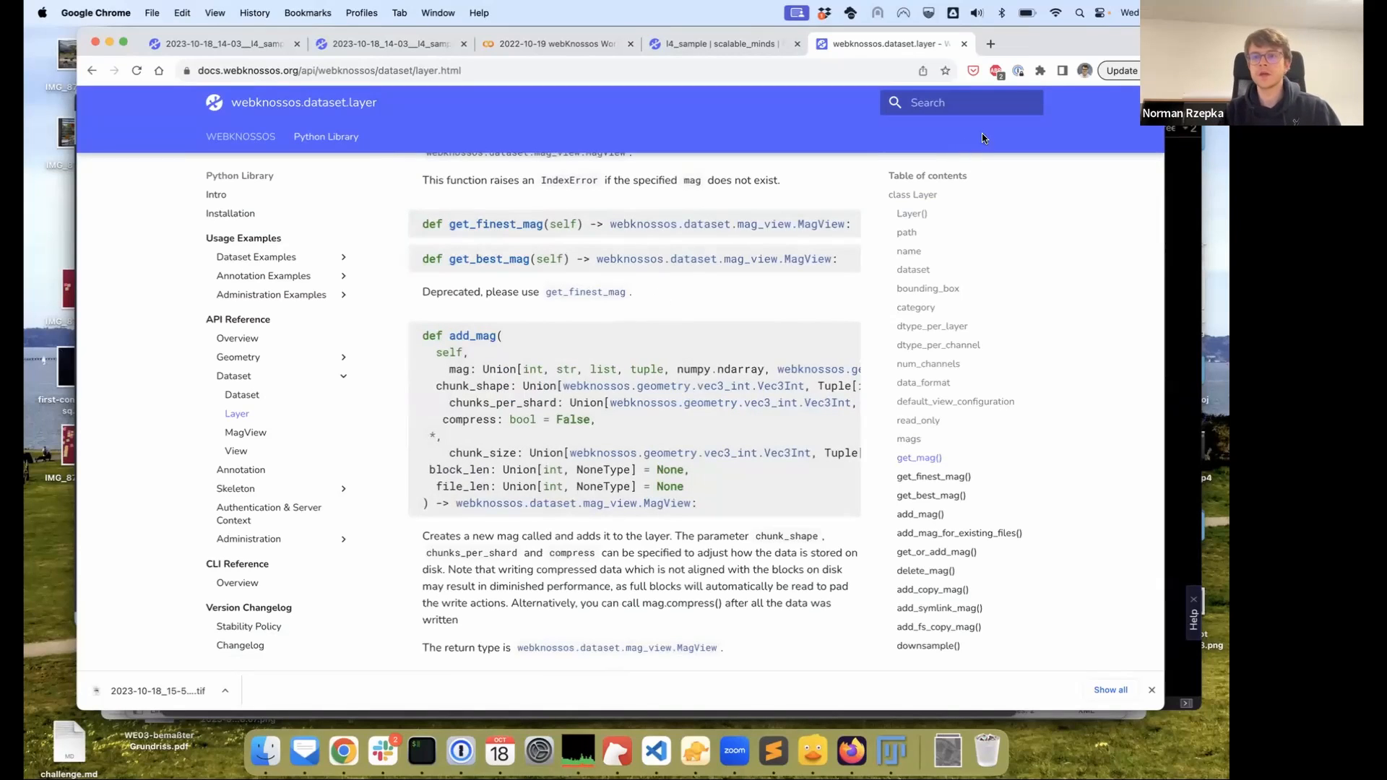
scroll(246, 376, "down", 3)
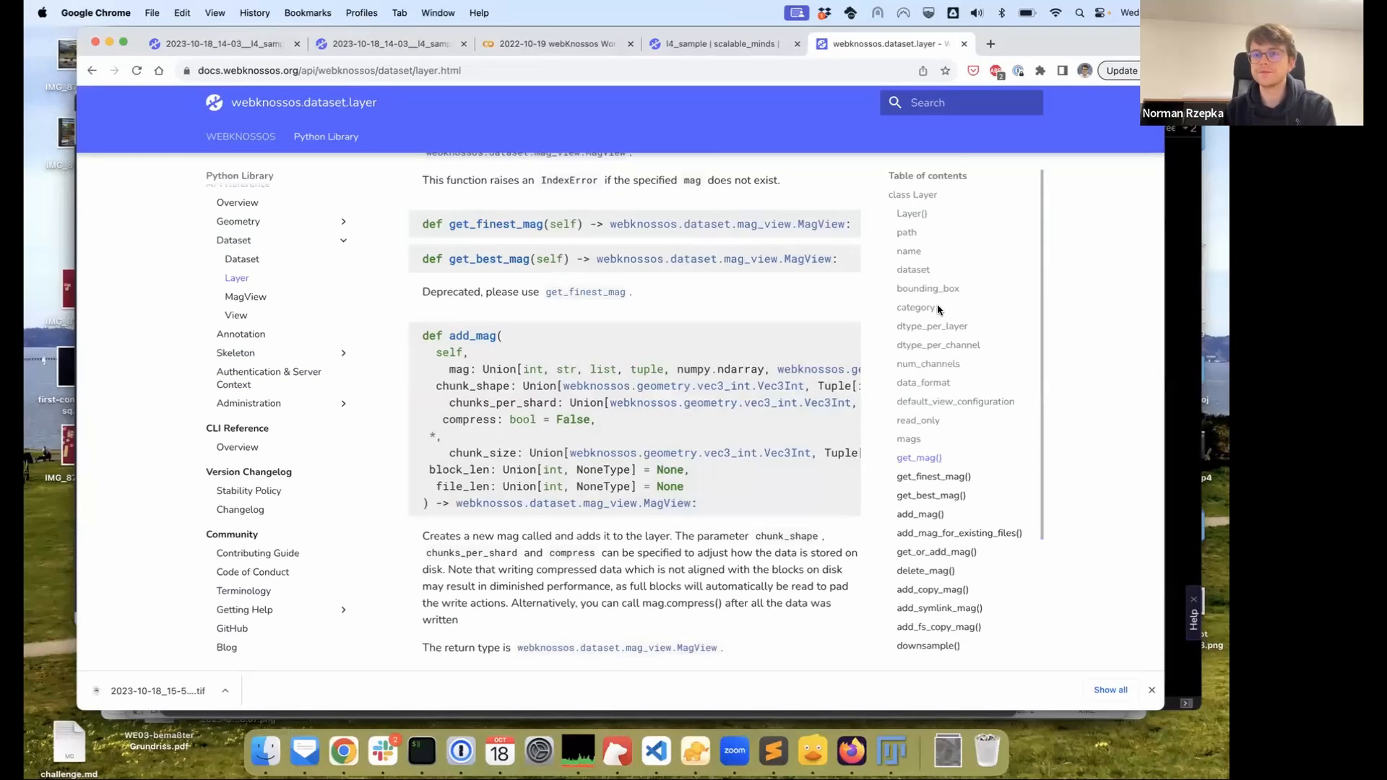
left_click(990, 45)
Go to the image.sc forum, correcting the mistyped address
type("image")
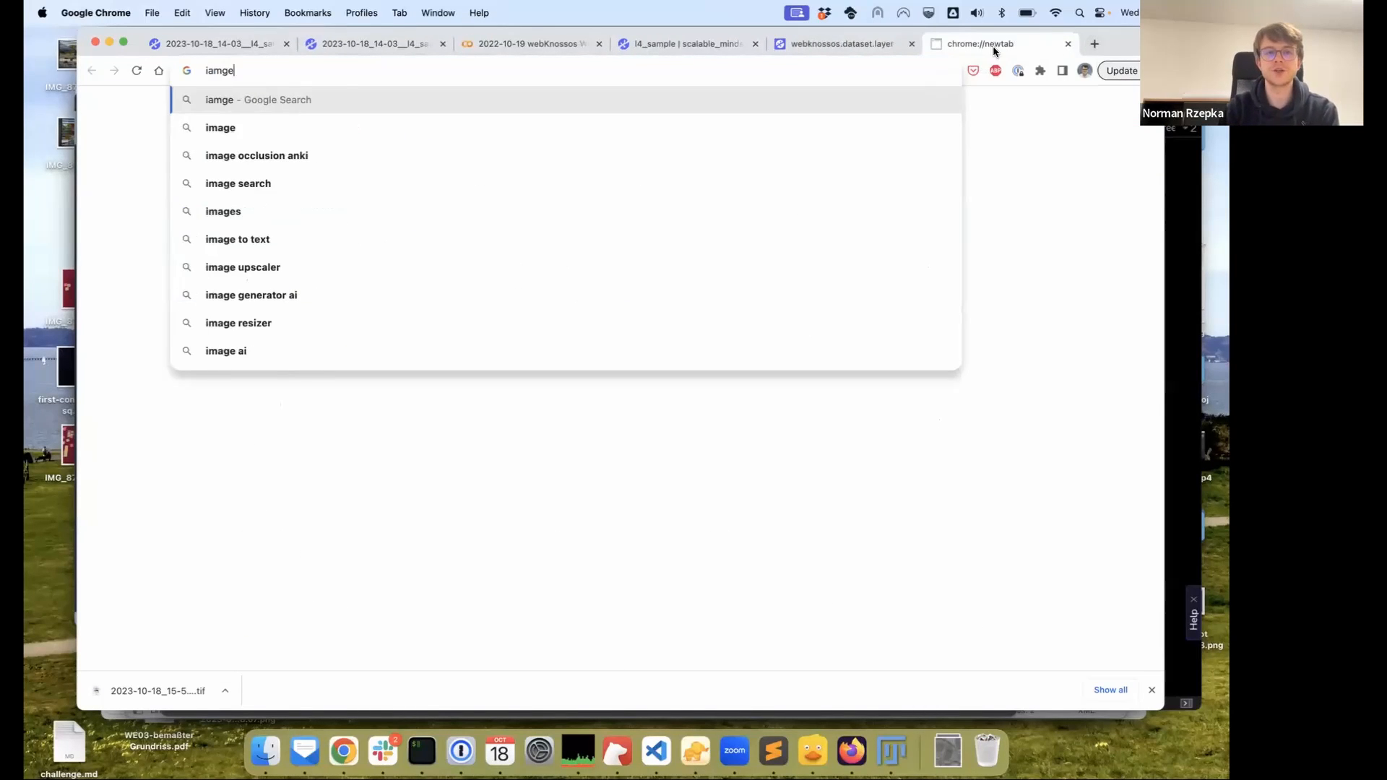
key("BackSpace")
key("BackSpace")
key("BackSpace")
key("BackSpace")
type("mage.sc")
key("Return")
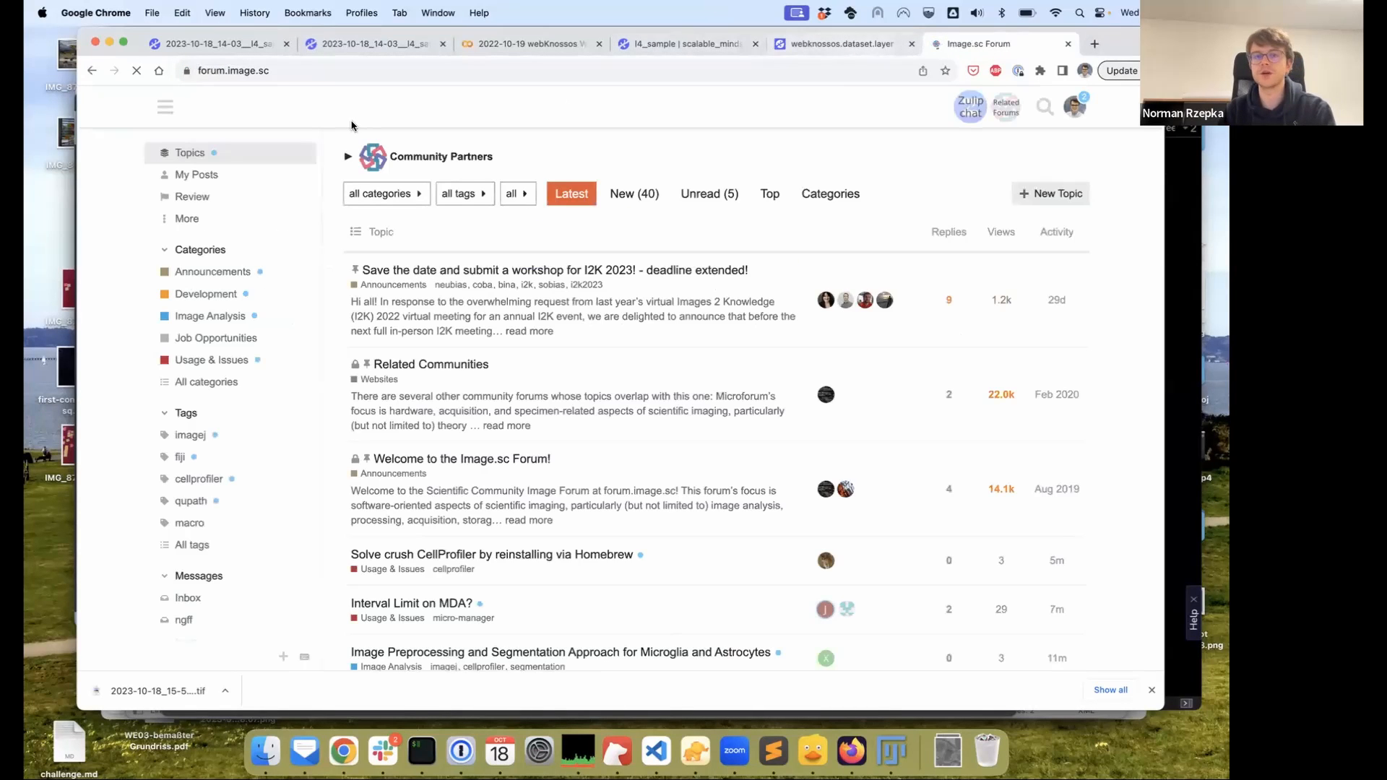
Show the forum topics tagged webknossos via Community Partners, then close the forum tab
left_click(347, 156)
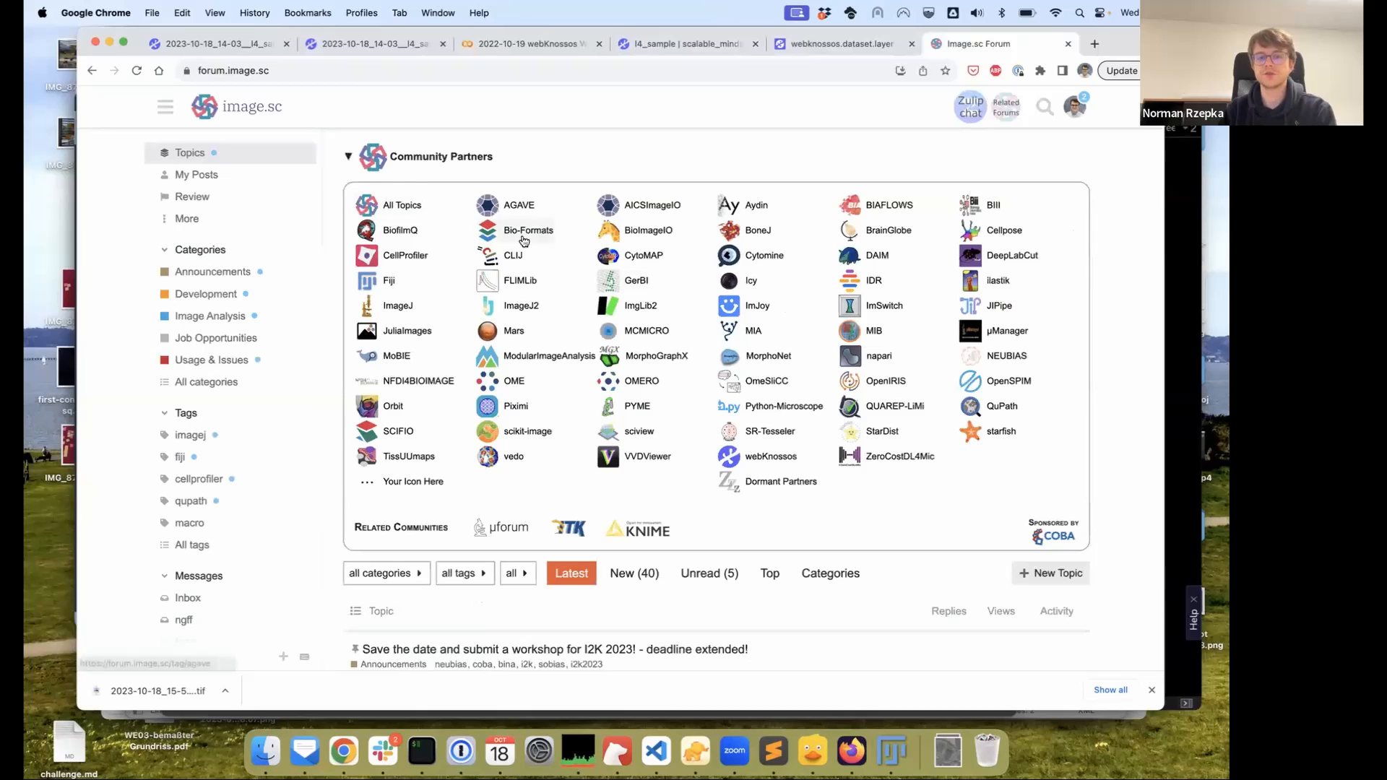
left_click(770, 456)
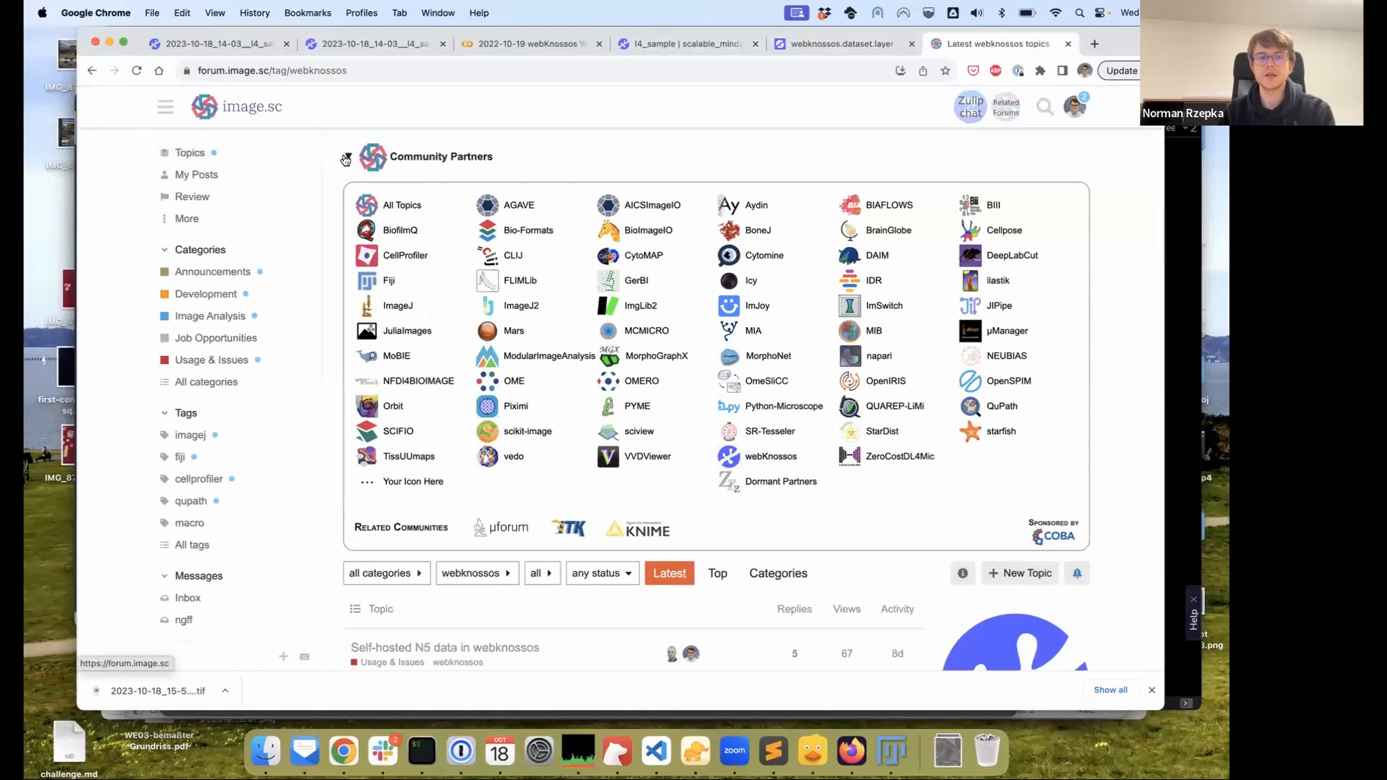
left_click(346, 157)
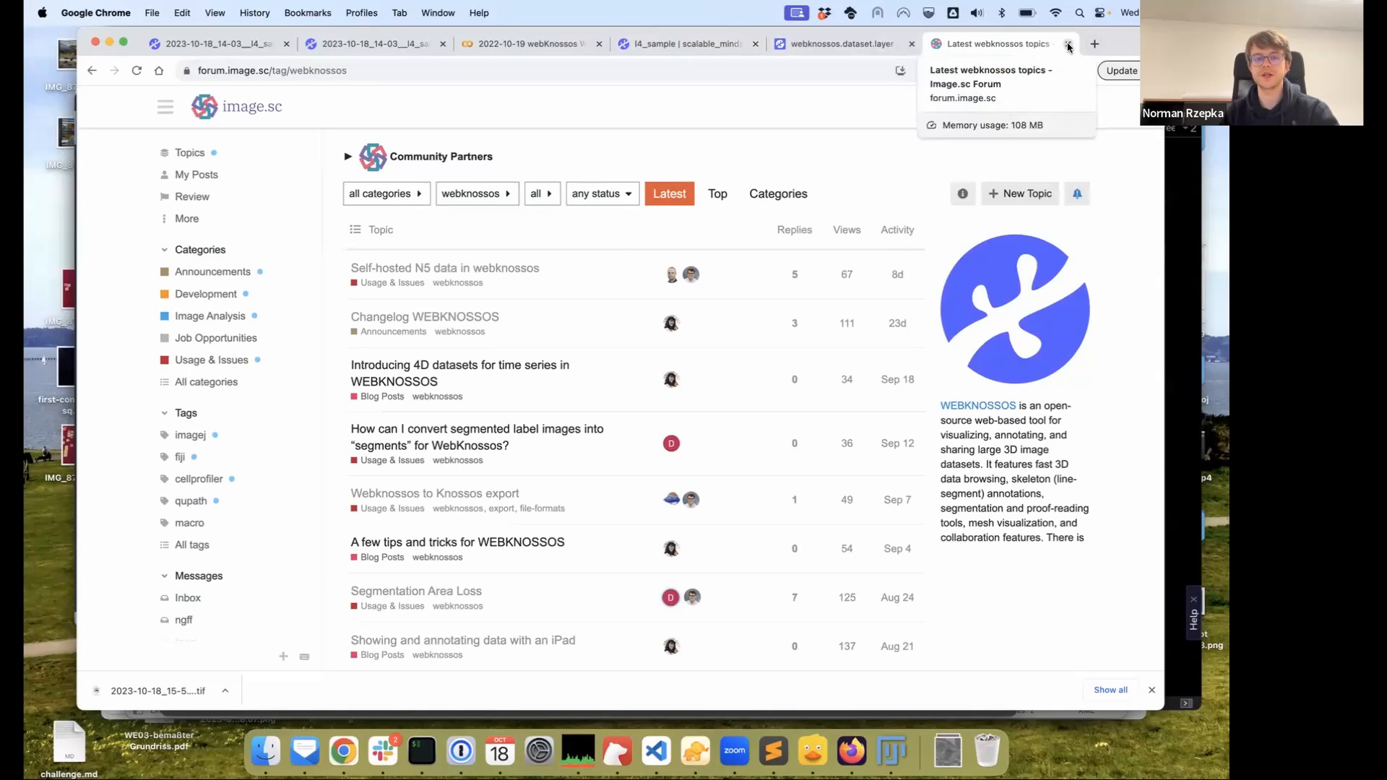
left_click(1068, 47)
scroll(730, 311, "down", 5)
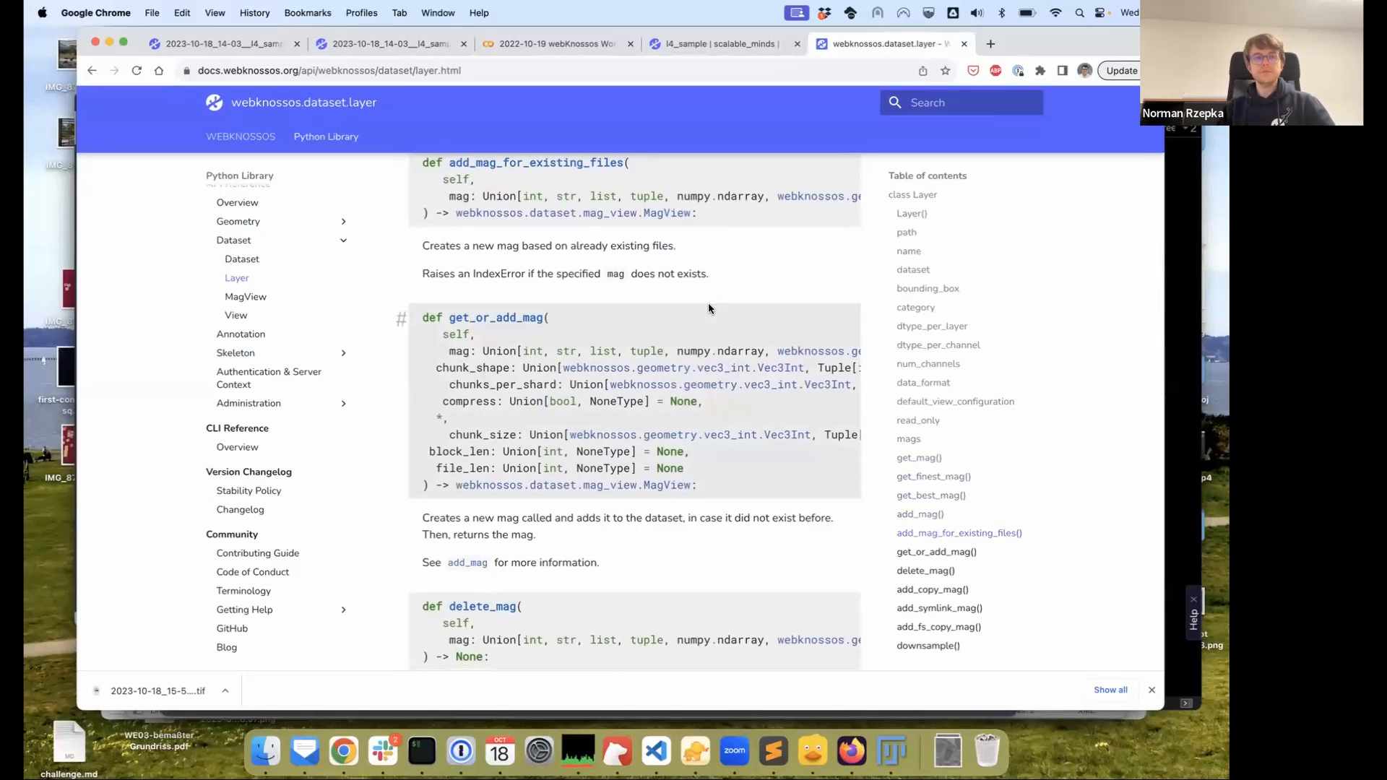
Revisit the shard-aware copying and Using an executor cells, then switch to the l4_sample viewer
left_click(555, 45)
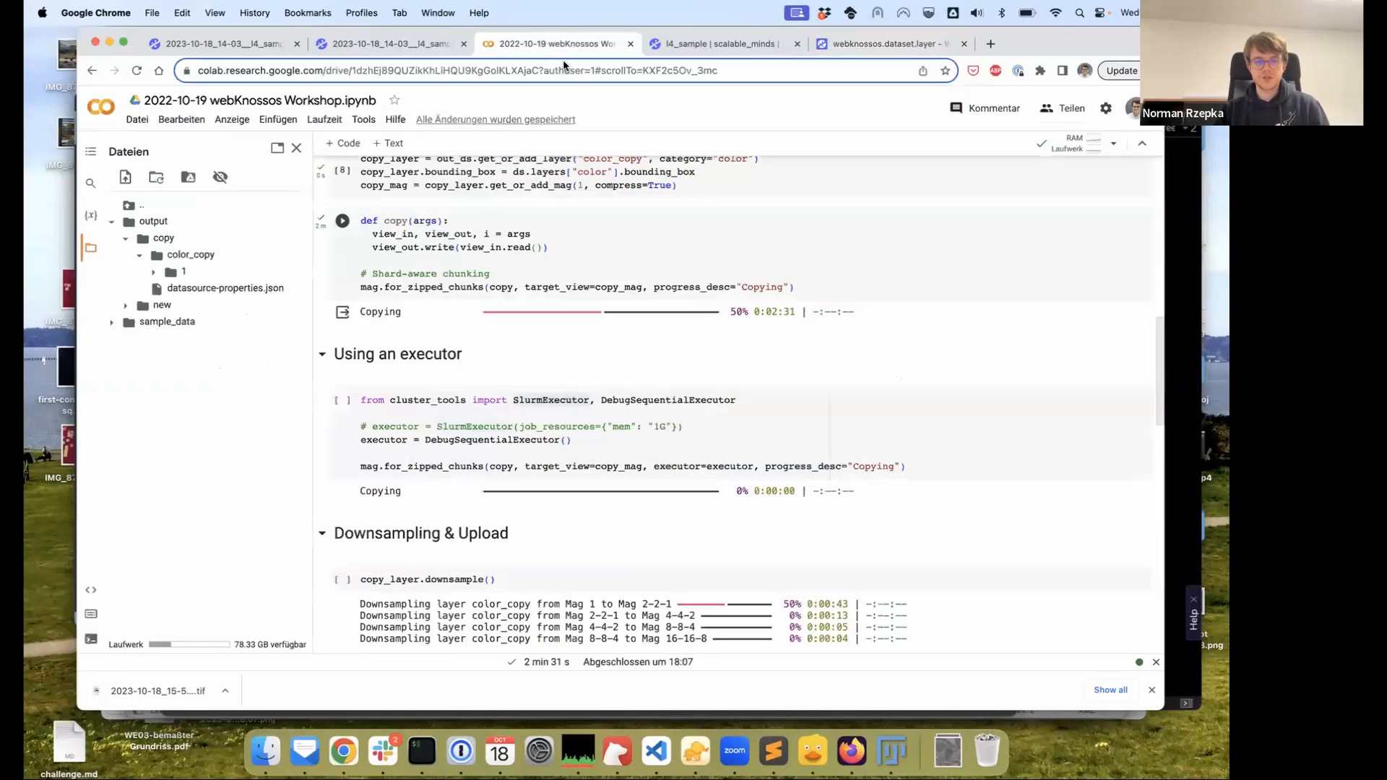
scroll(539, 283, "up", 1)
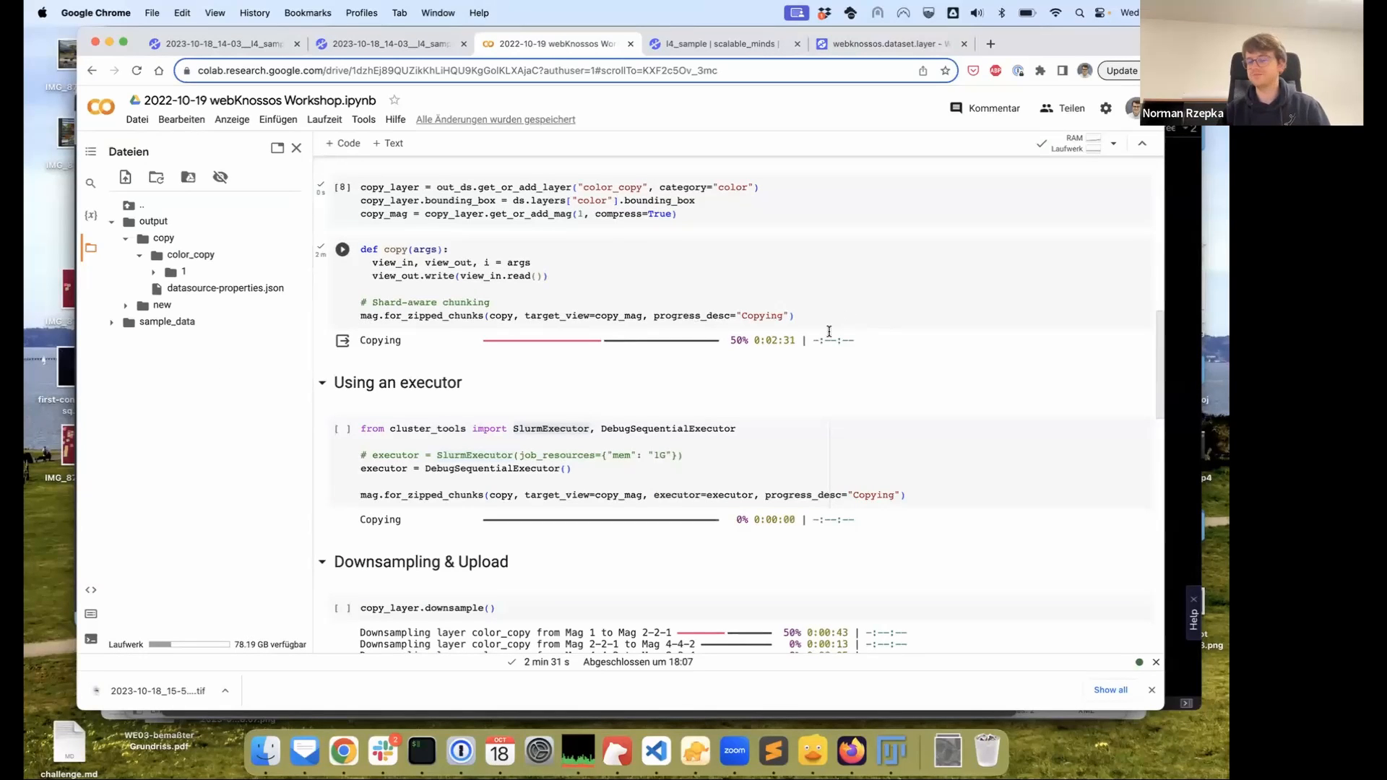
left_click(487, 341)
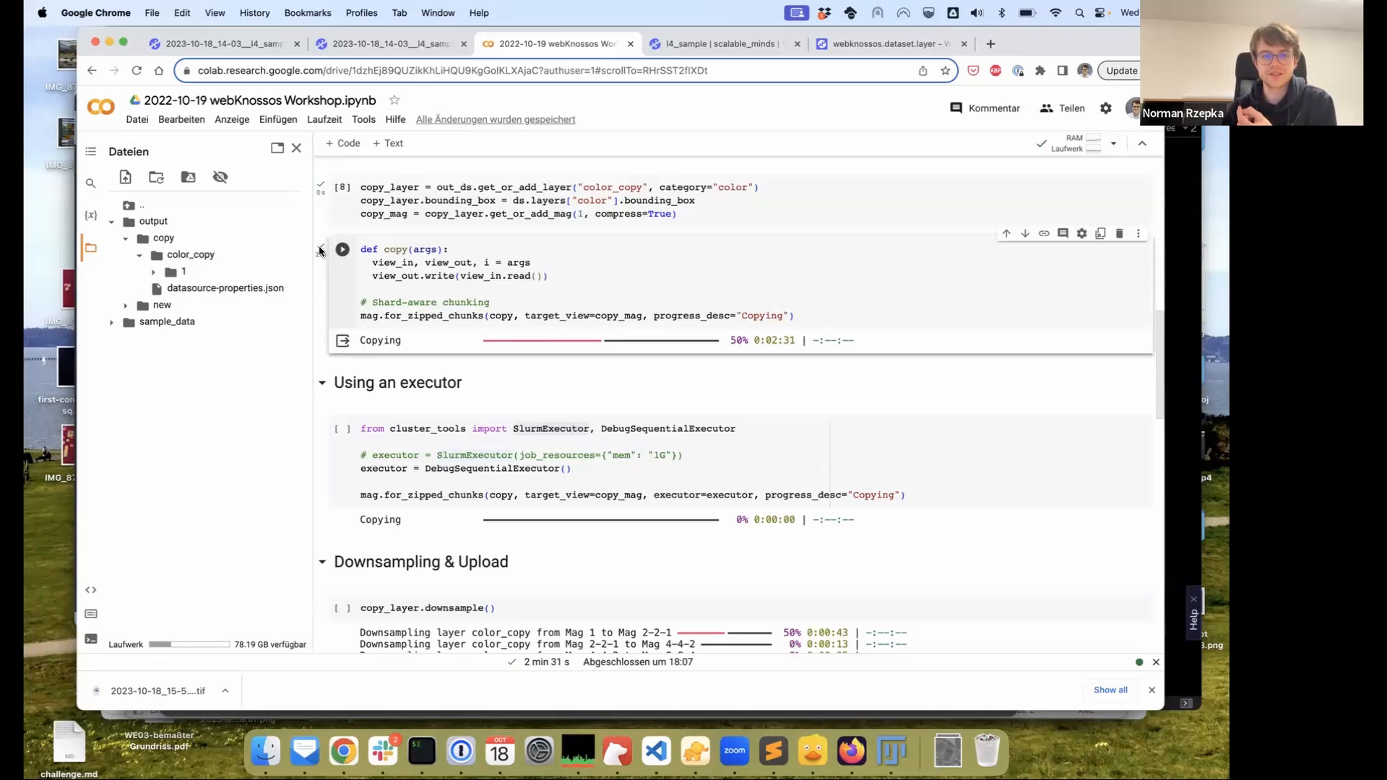
left_click(508, 366)
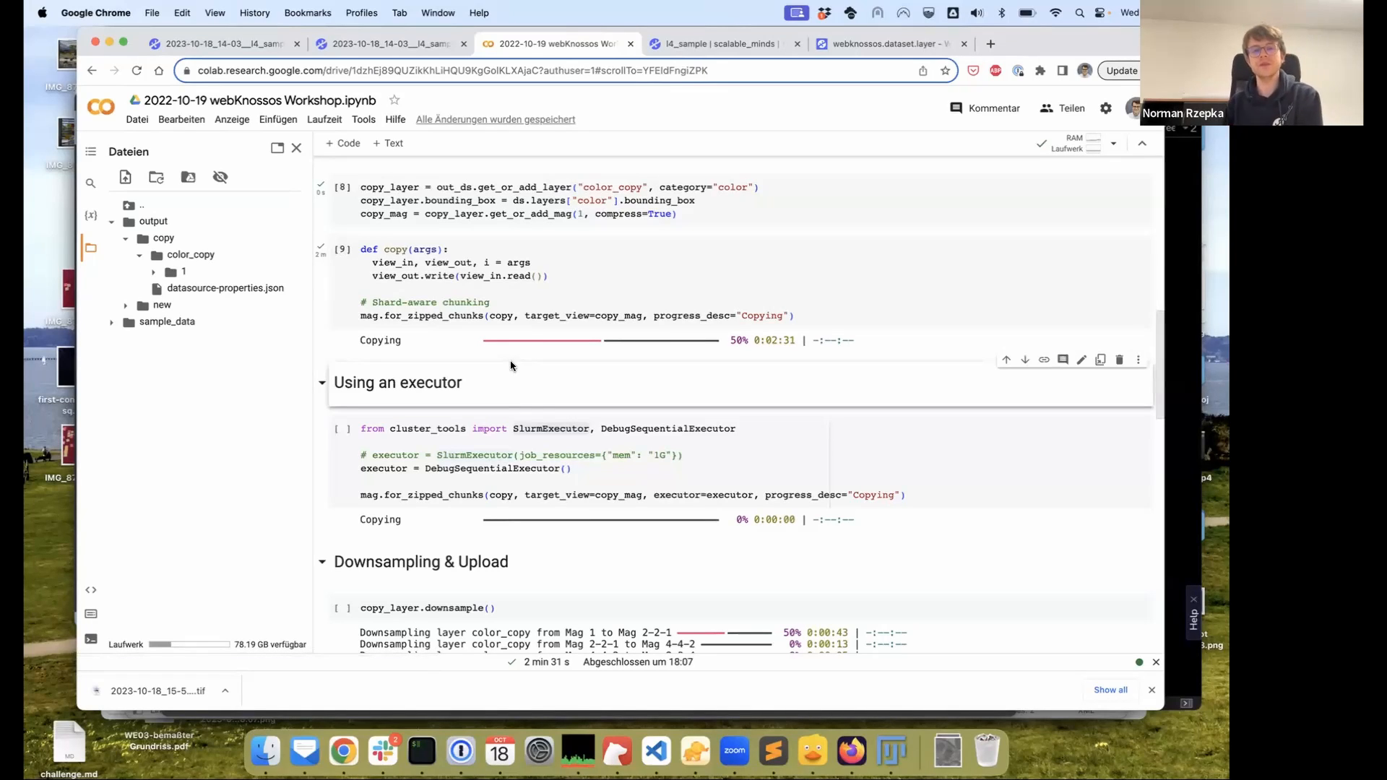
left_click(726, 48)
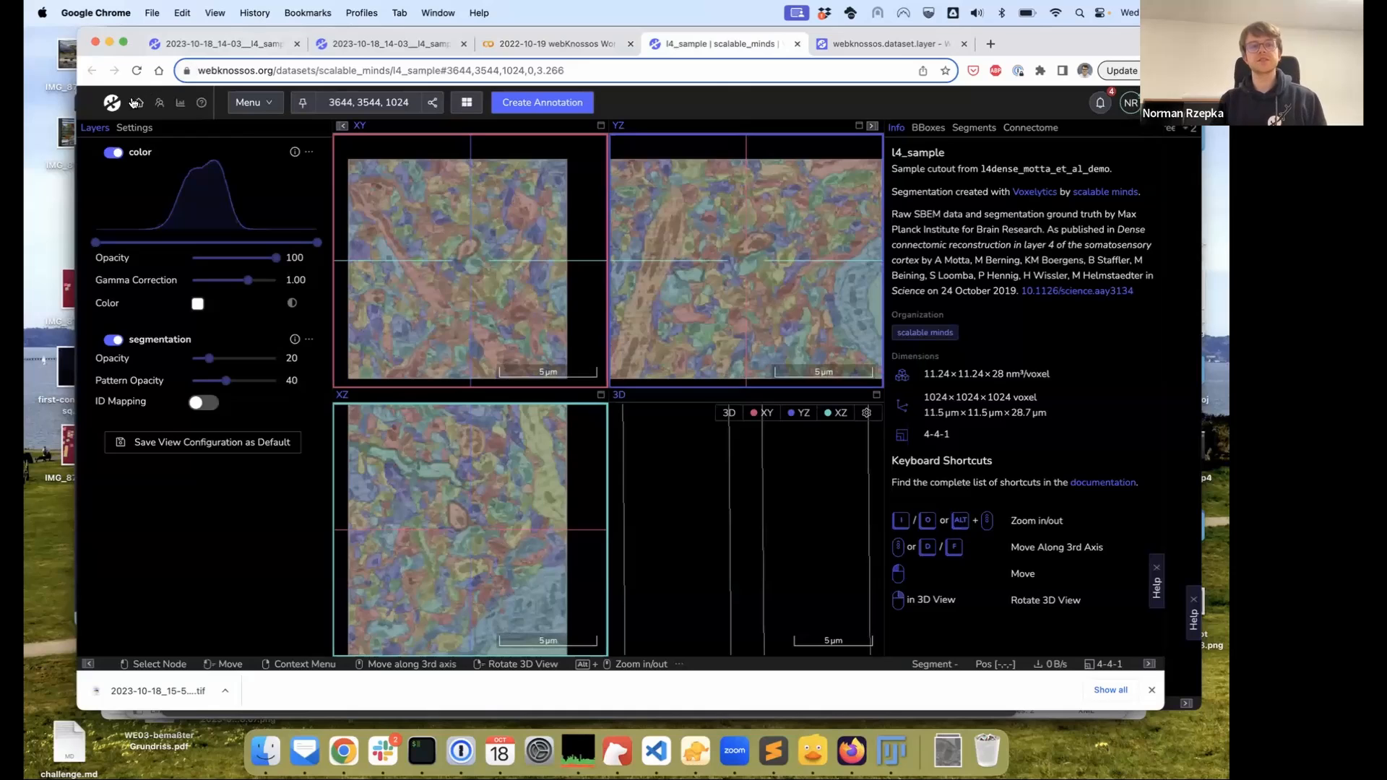
Choose Datasets from the navbar's home menu to list all datasets
mouse_move(138, 103)
left_click(161, 140)
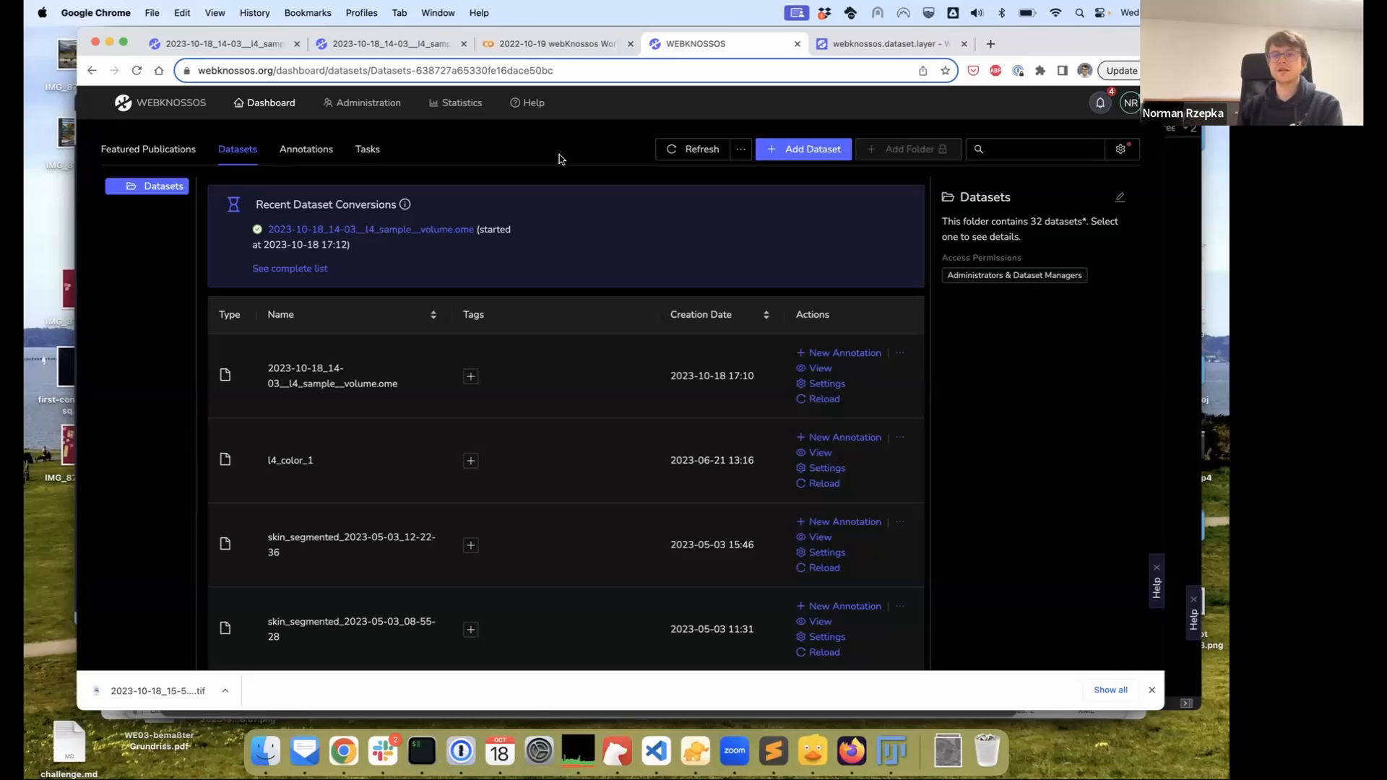
Open the Add Remote Dataset form, focus its Dataset URL field, then open a blank tab
left_click(809, 150)
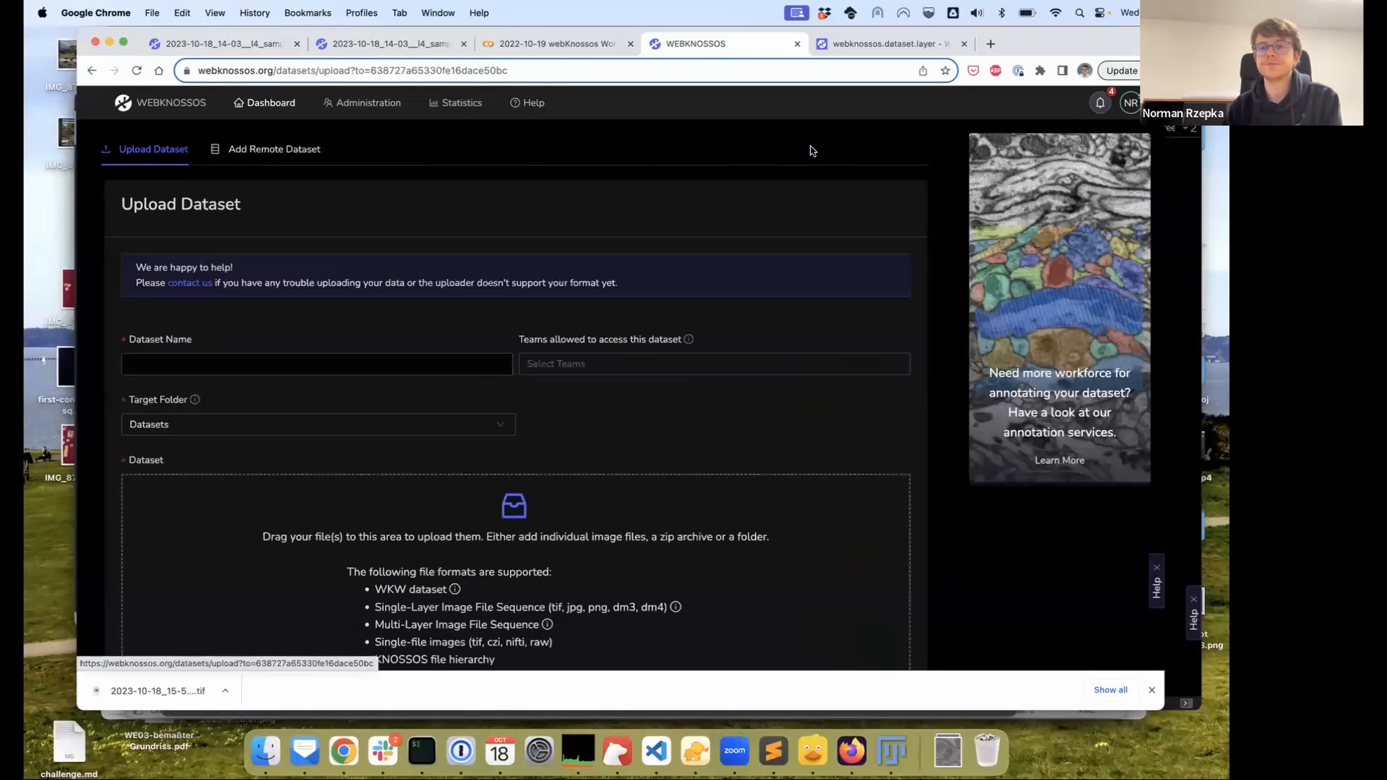
left_click(274, 152)
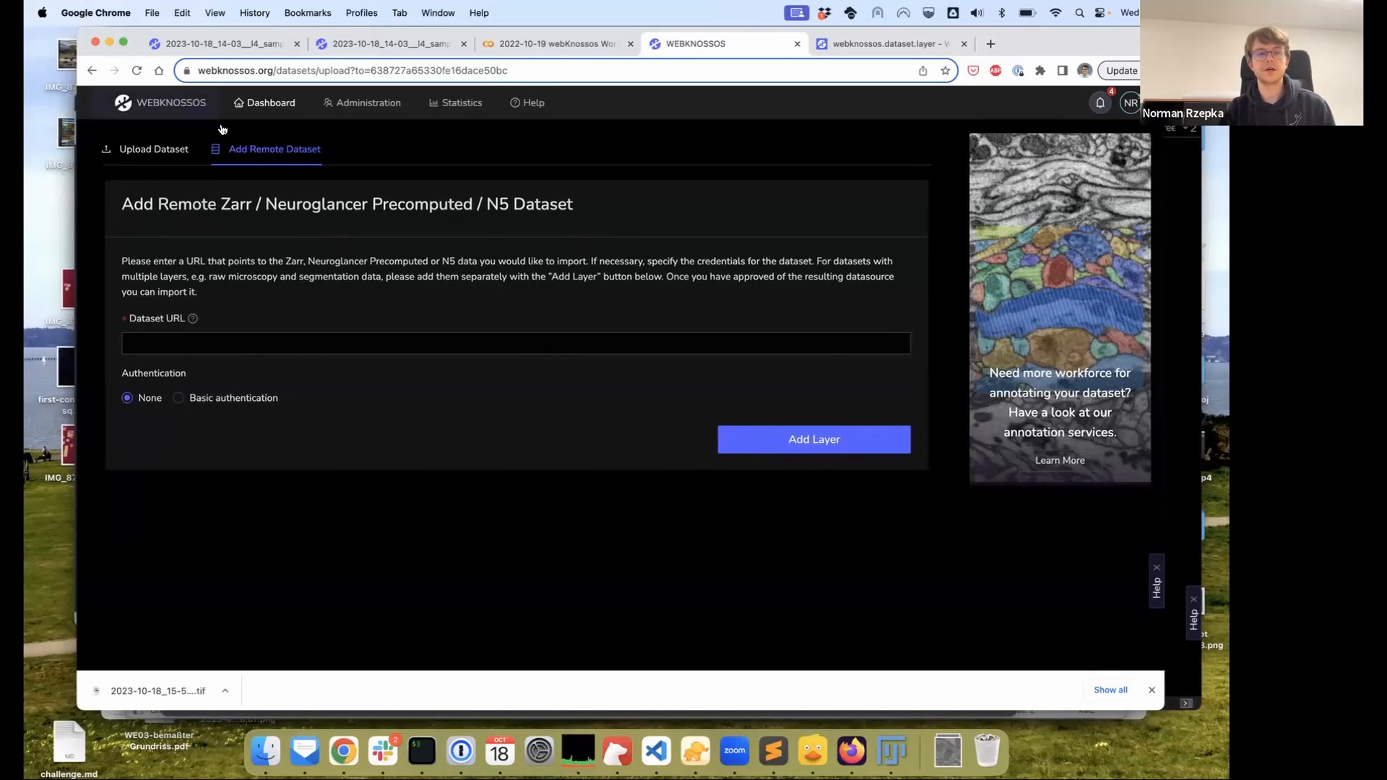
left_click(91, 73)
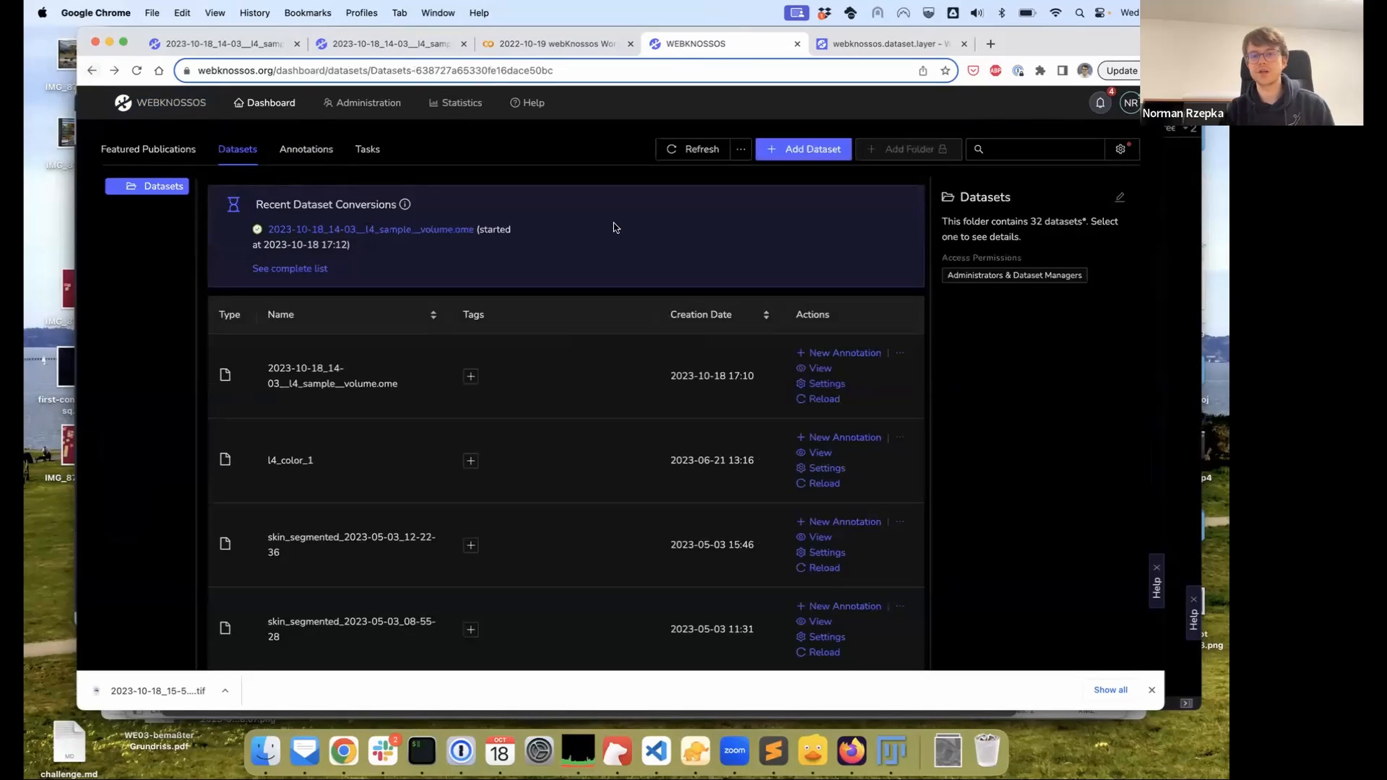
left_click(807, 145)
left_click(264, 159)
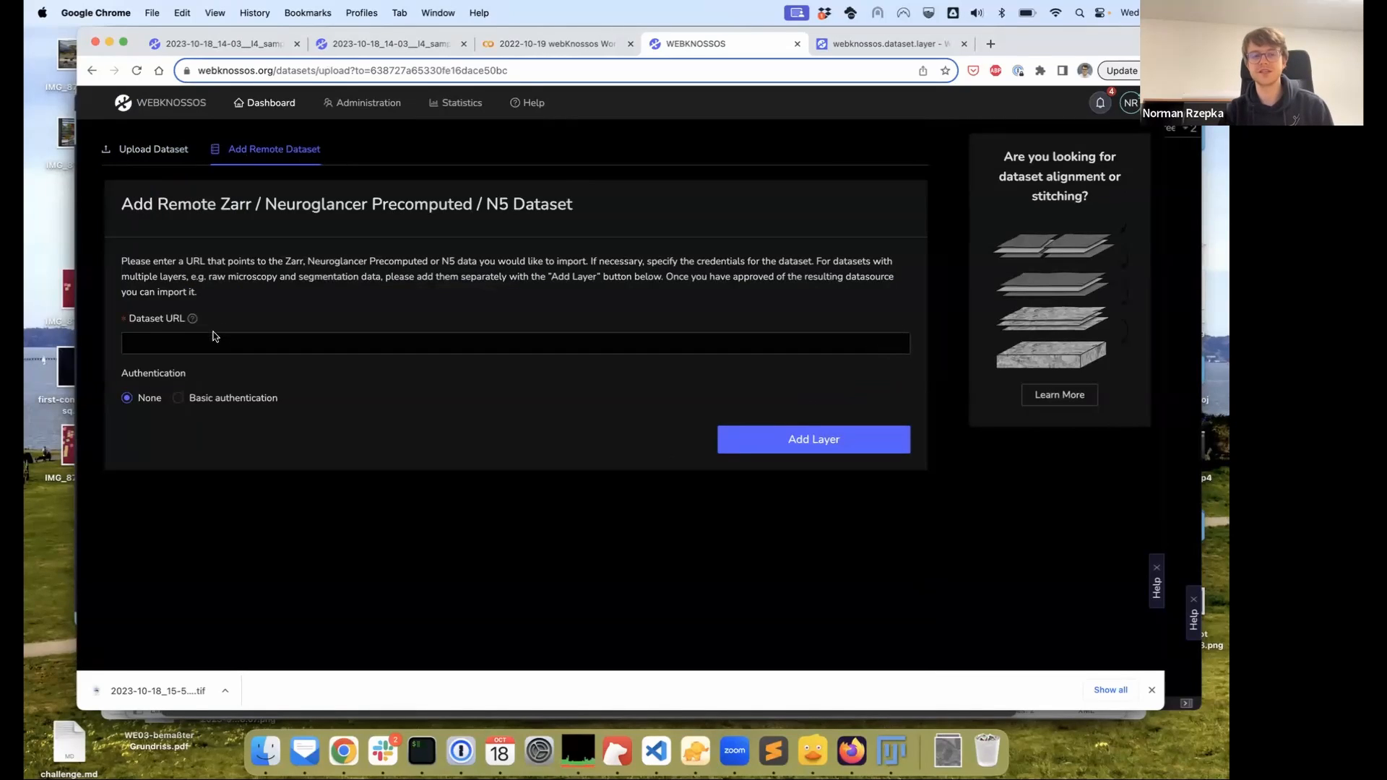
left_click(234, 350)
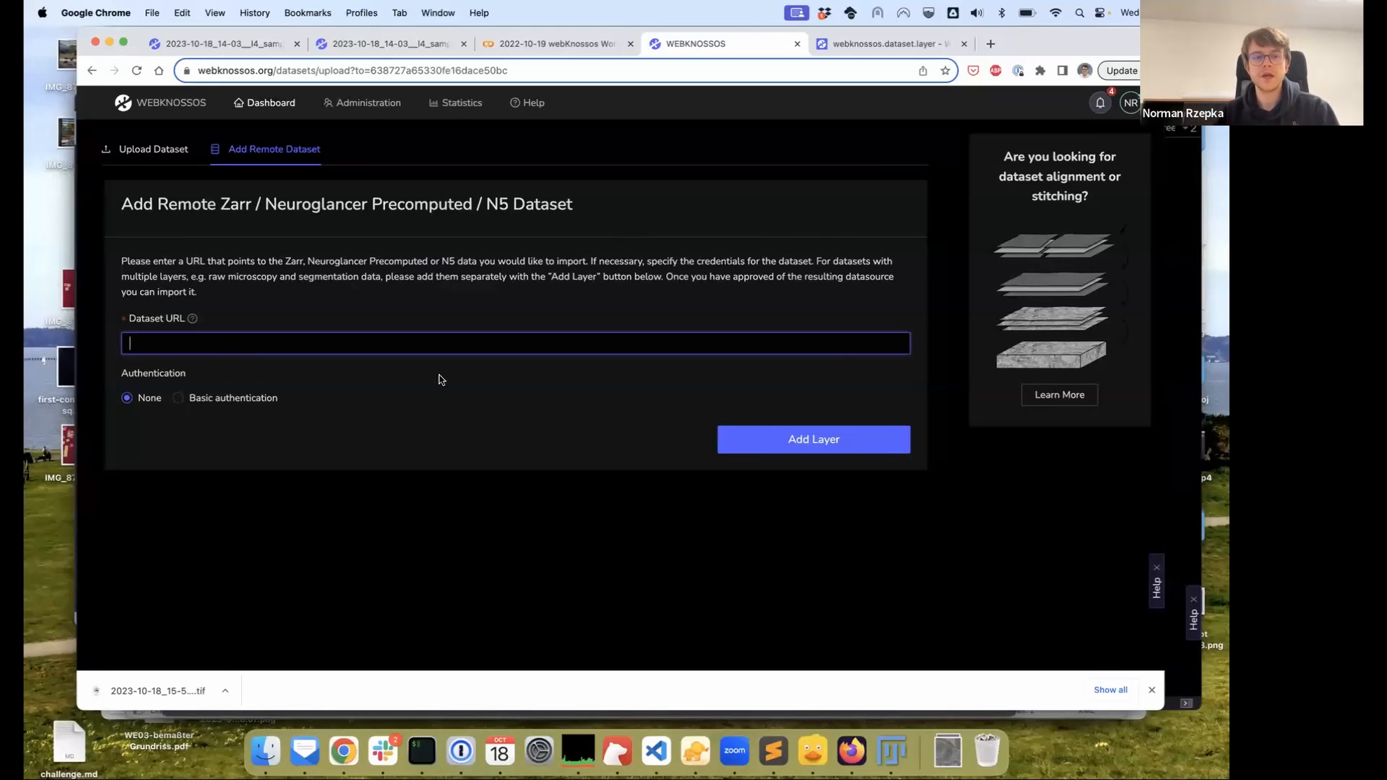
key("super+t")
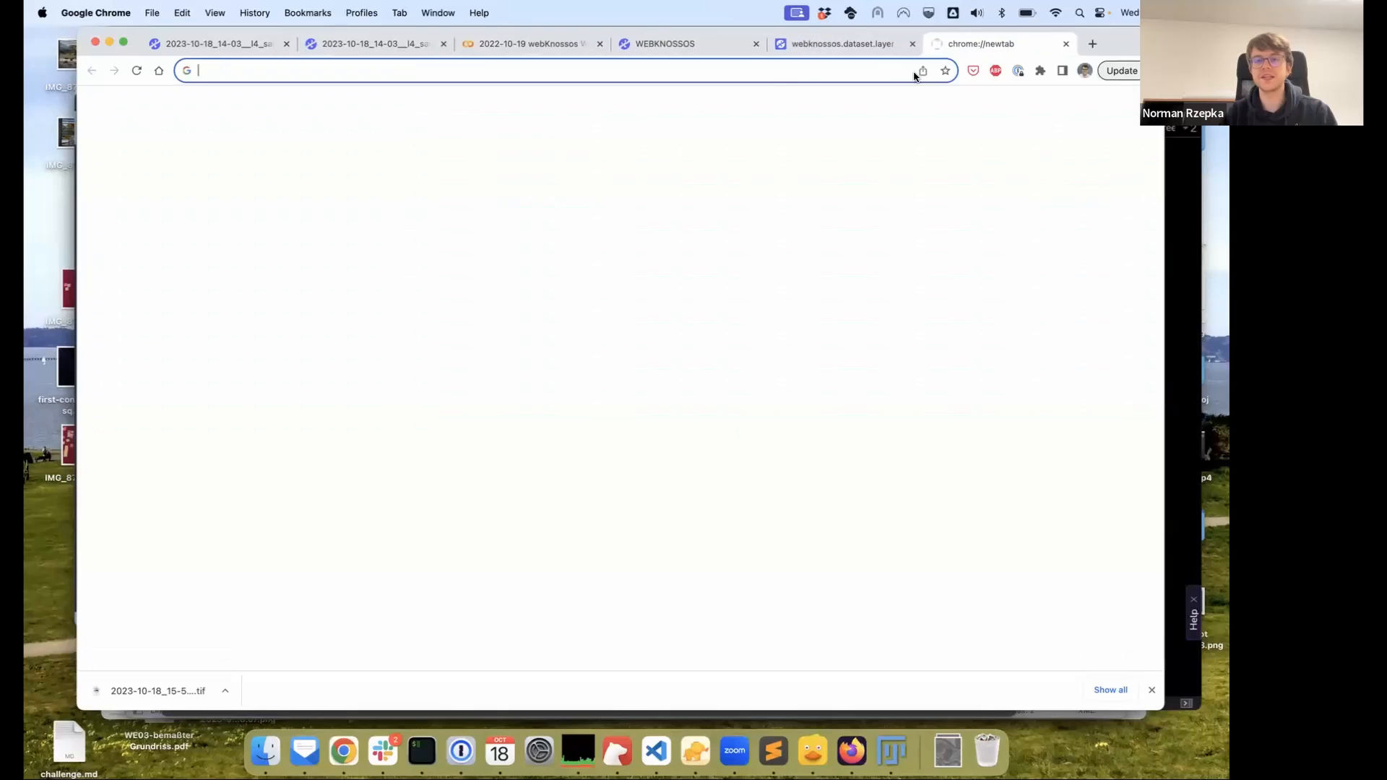
Search for 'idr ome zarr' and open the IDR OME-NGFF Samples catalog
left_click(763, 79)
type("idr")
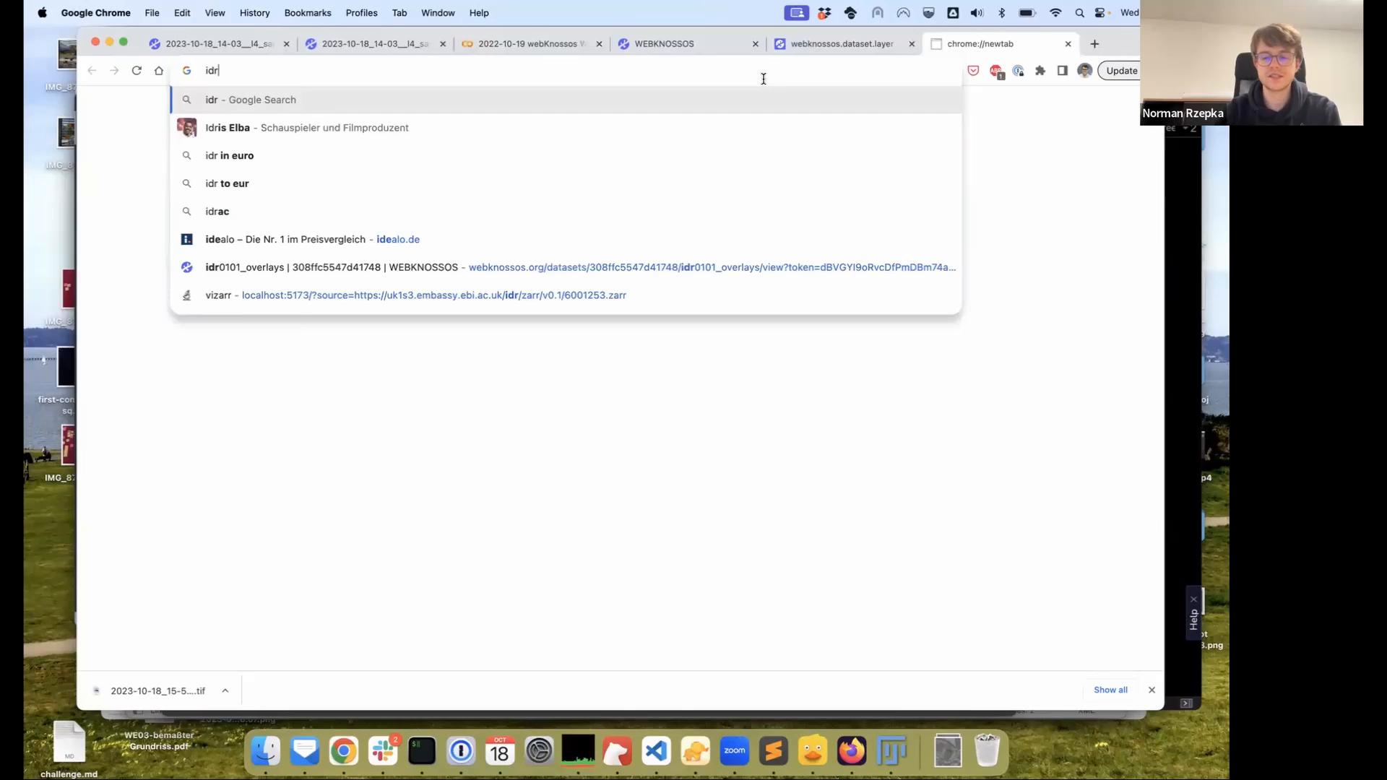
type(" ome zarr")
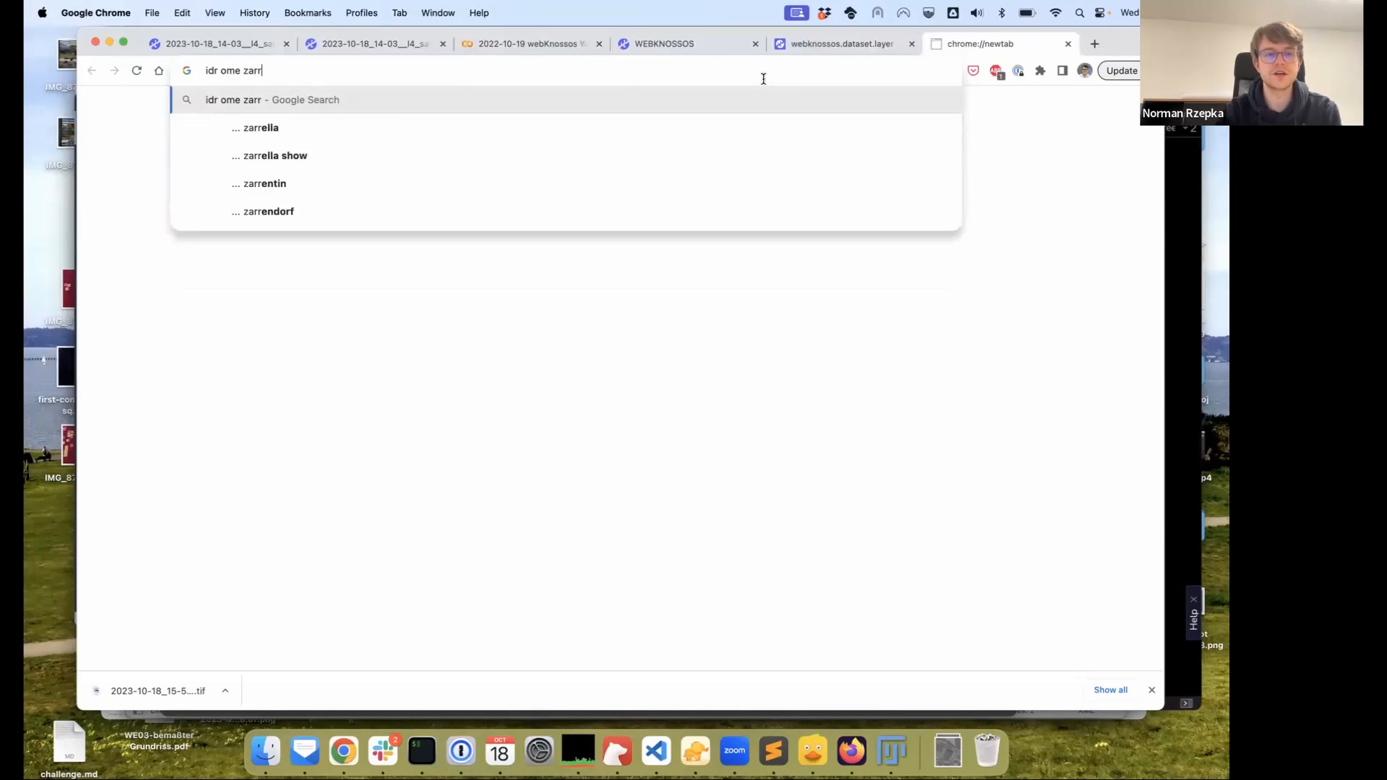
key("Return")
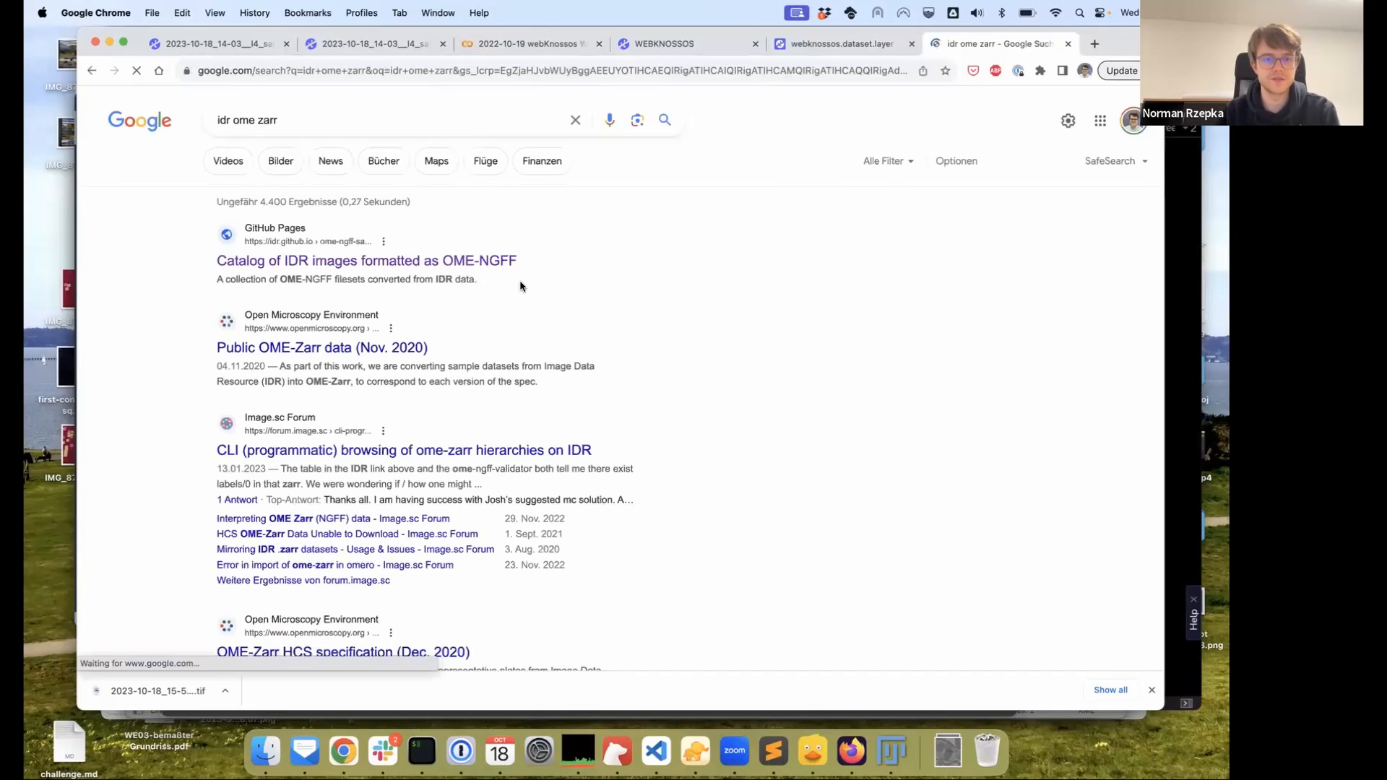
left_click(469, 267)
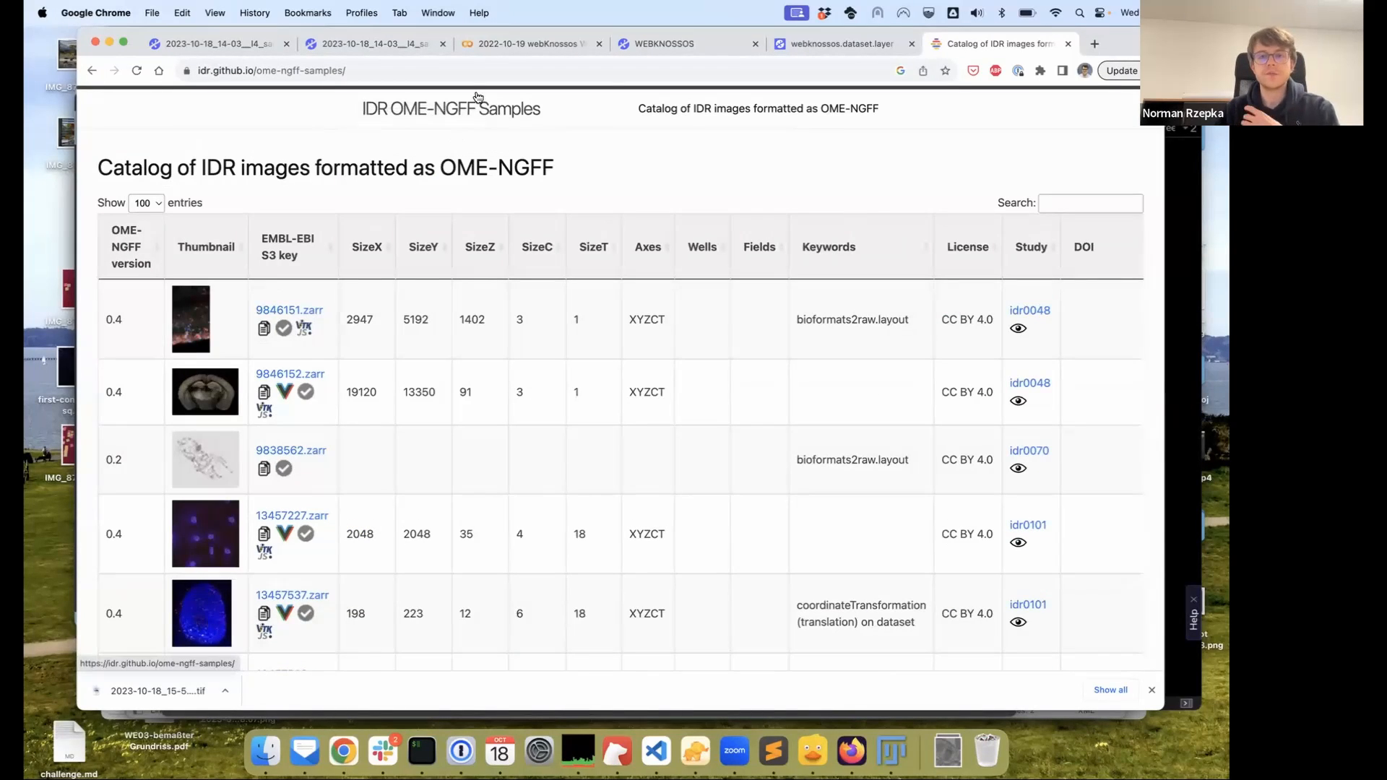
scroll(598, 423, "down", 3)
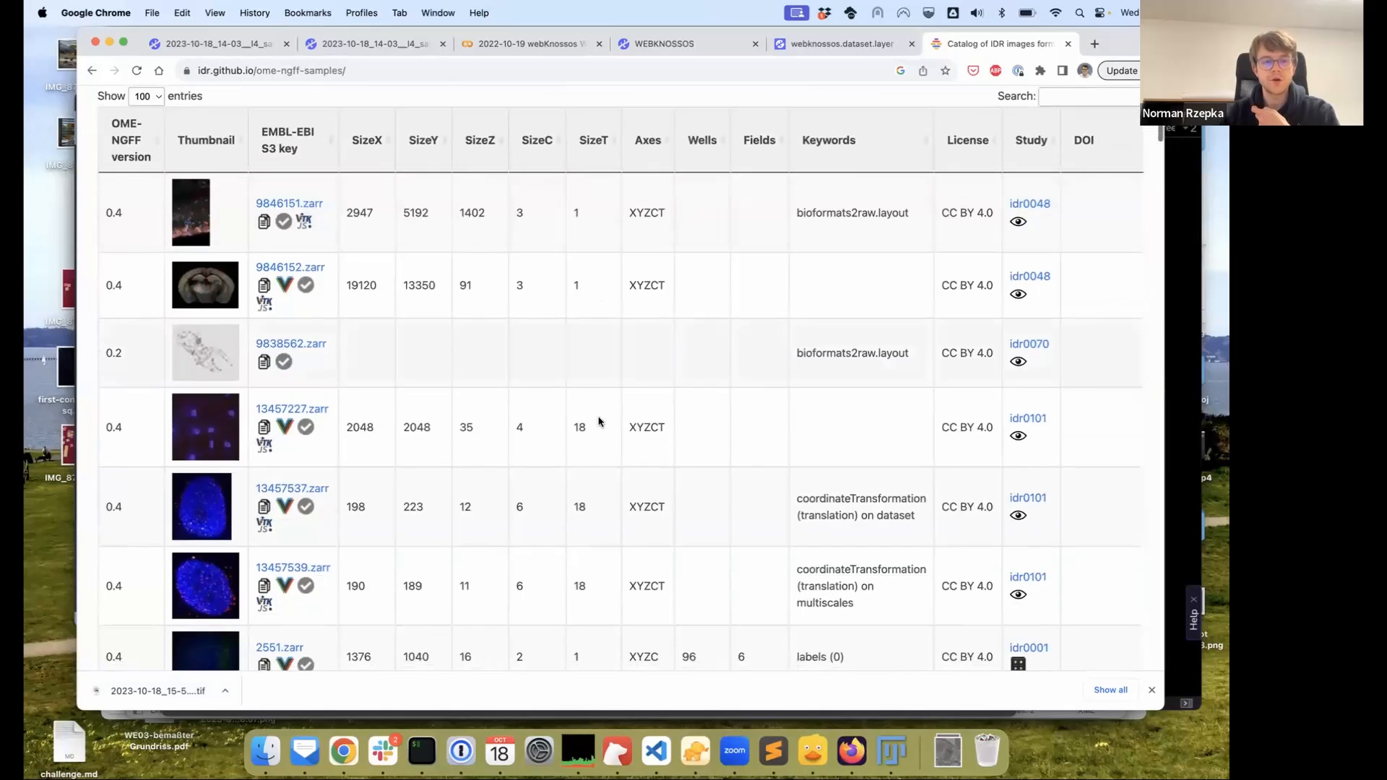
scroll(599, 423, "down", 6)
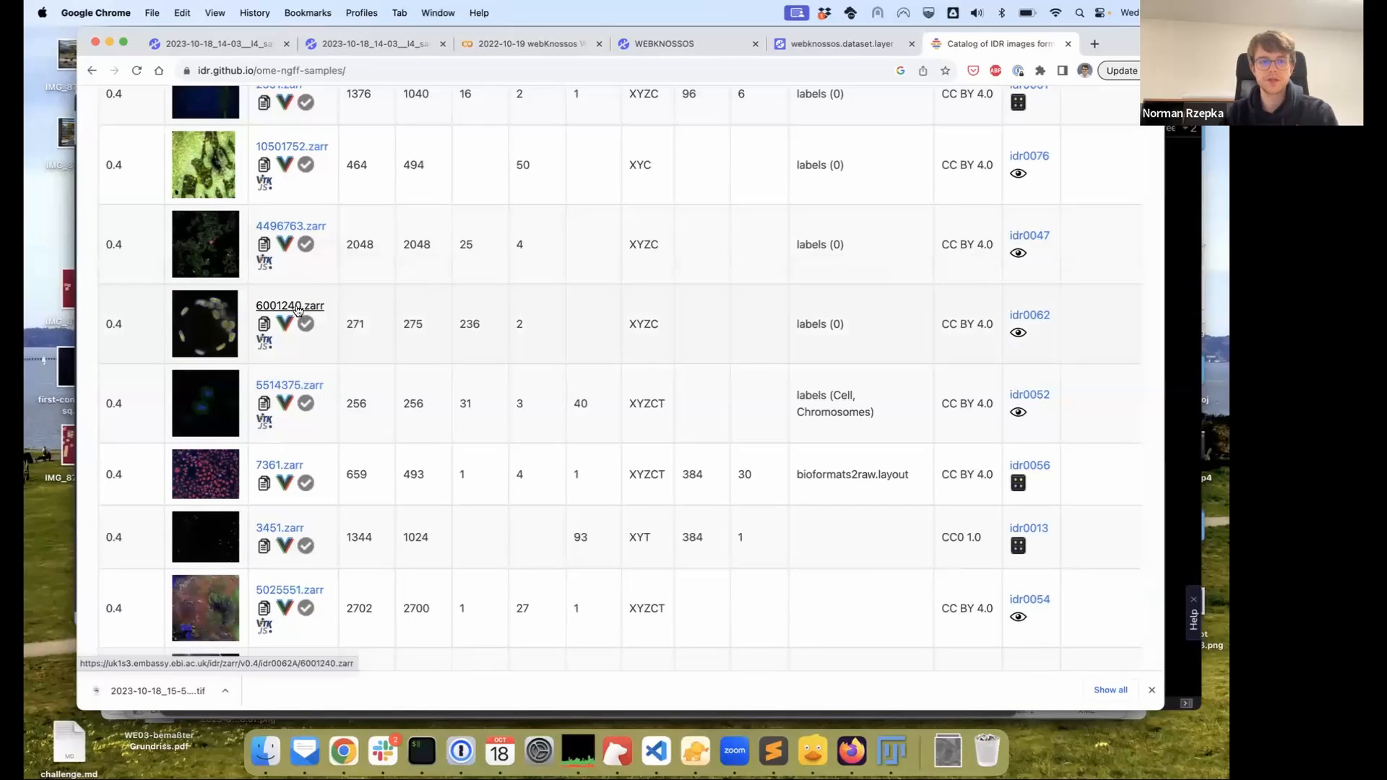
Preview the 6001240.zarr image in vizarr and pan across the nuclei
left_click(298, 309)
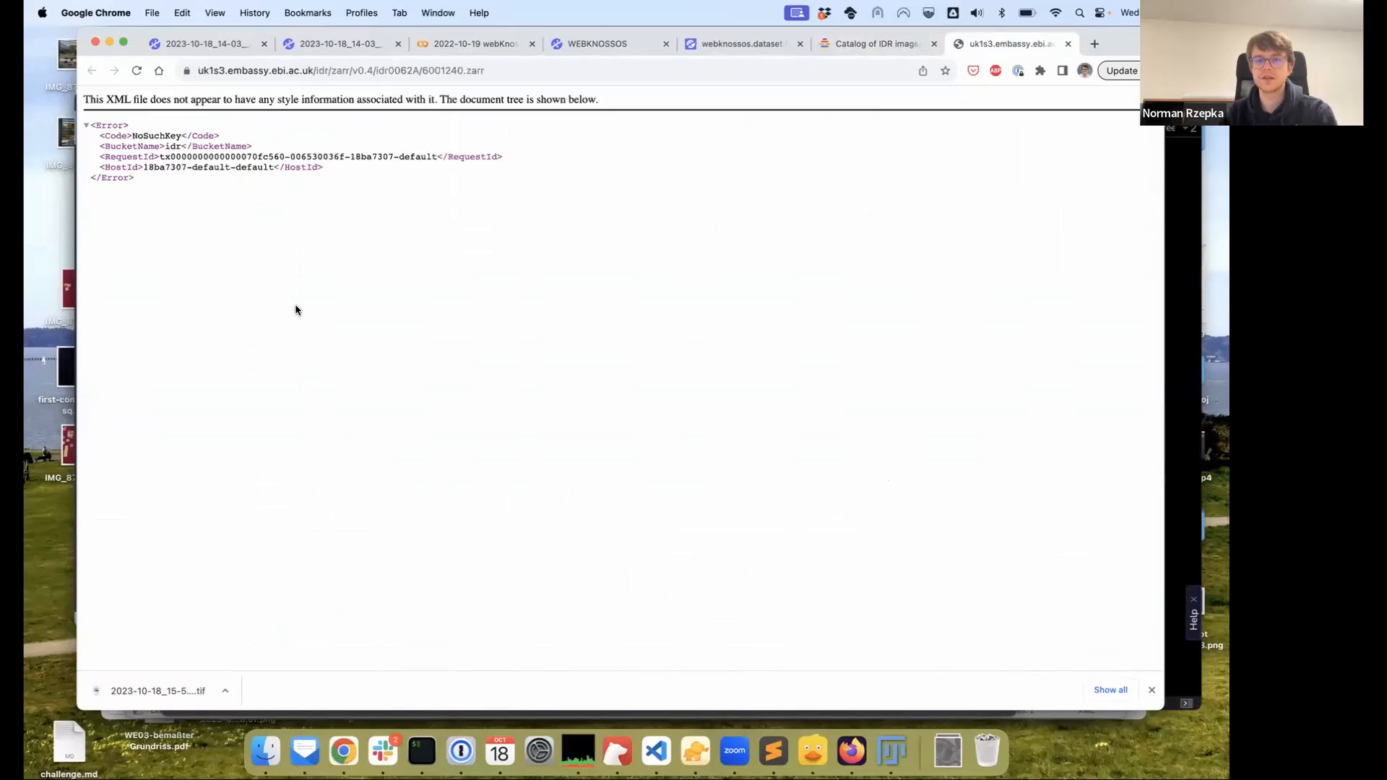
left_click(1068, 43)
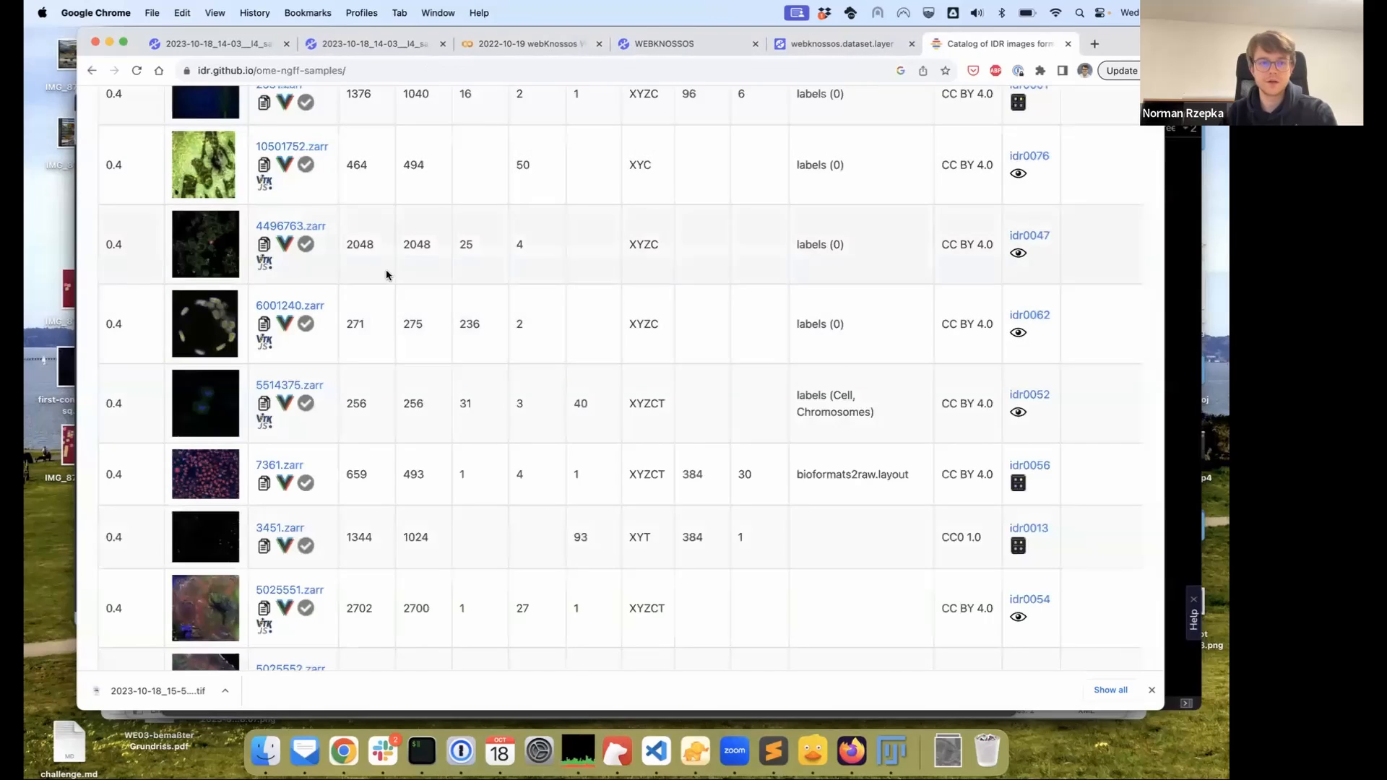
left_click(286, 324)
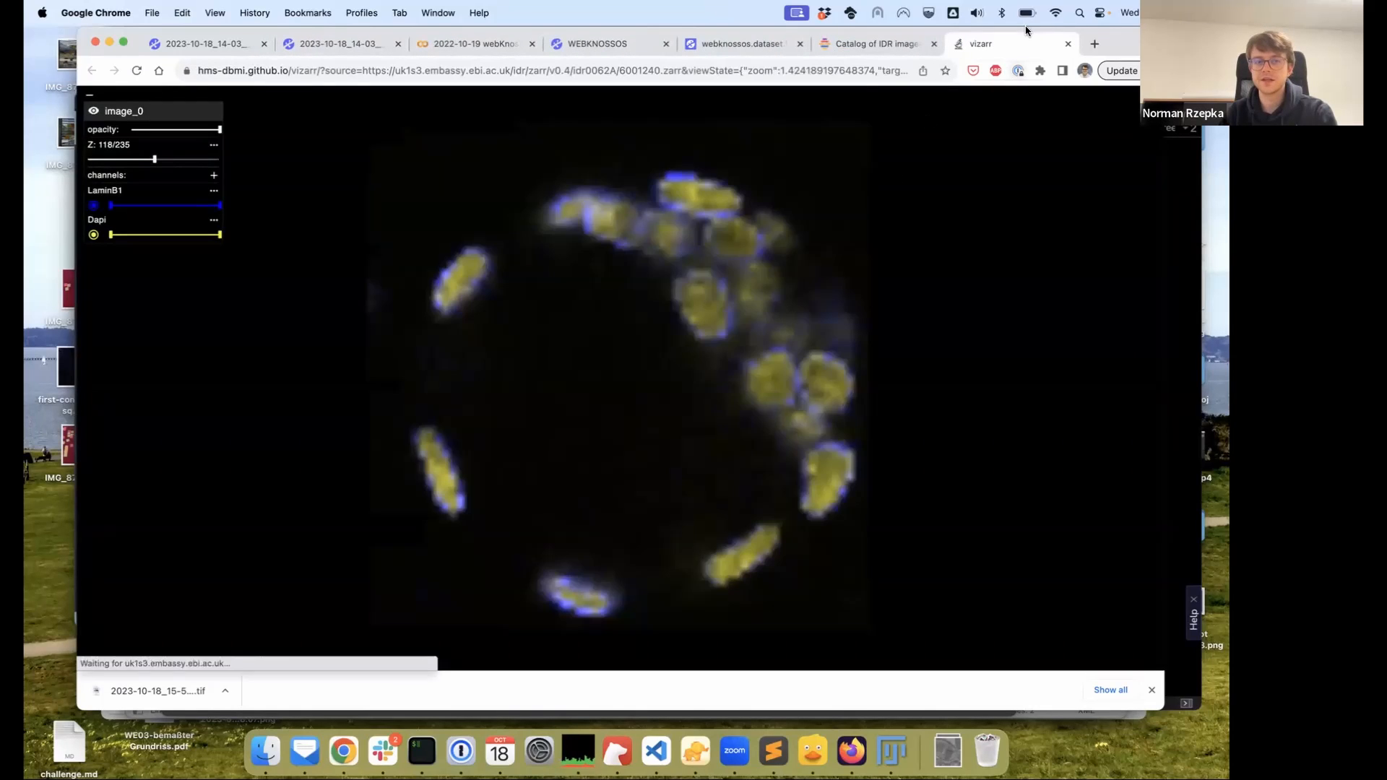
scroll(691, 275, "up", 5)
scroll(692, 274, "down", 5)
left_click_drag(812, 384, 831, 406)
left_click_drag(747, 291, 769, 254)
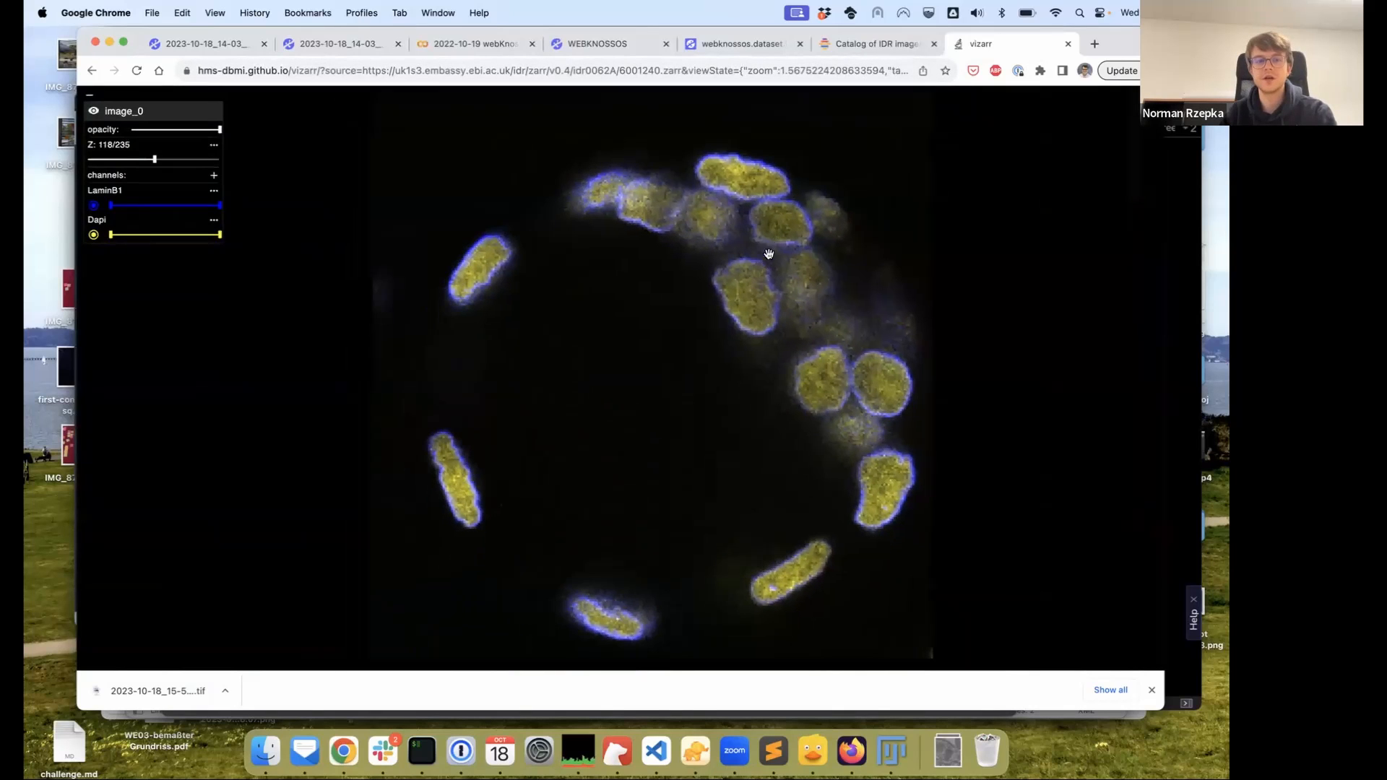
Copy the 6001240.zarr link address and return to the WEBKNOSSOS Dataset URL field
left_click(895, 45)
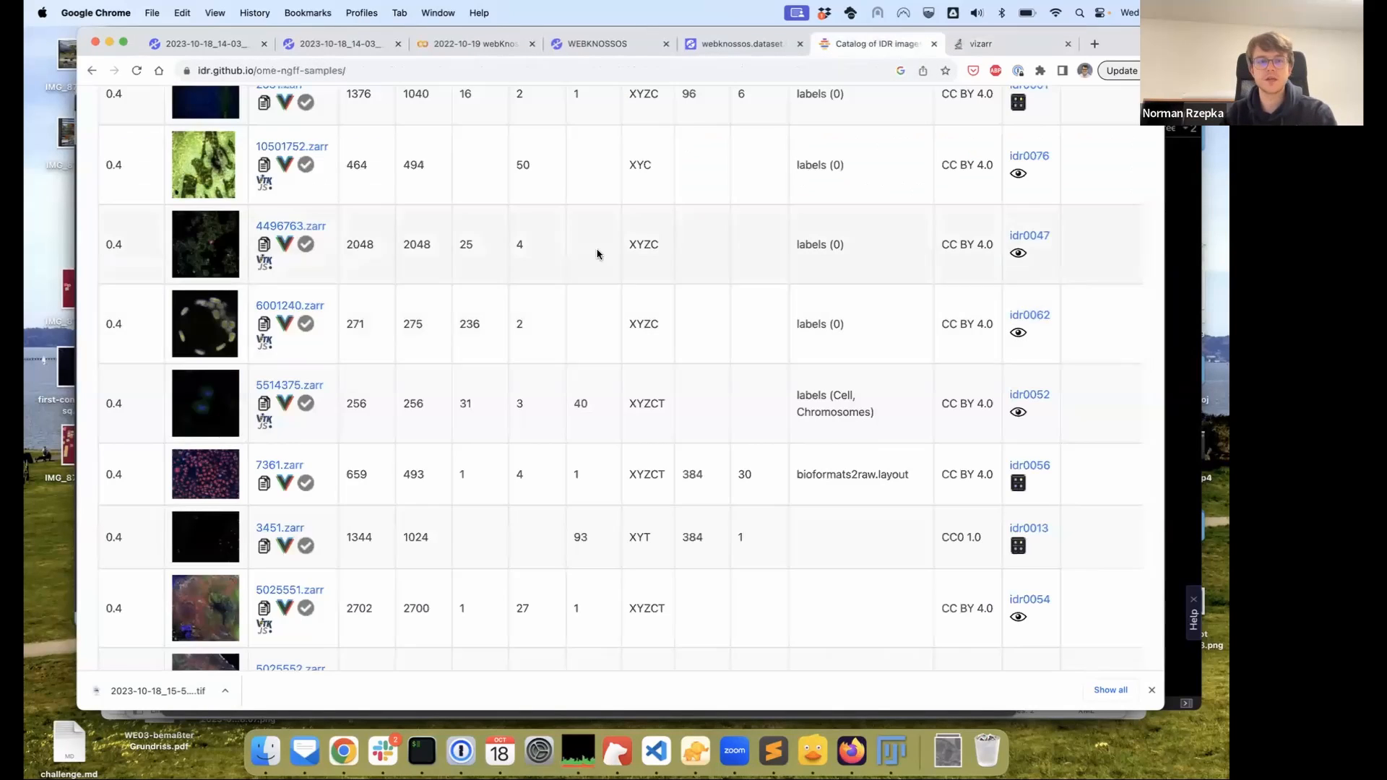
right_click(278, 303)
left_click(311, 369)
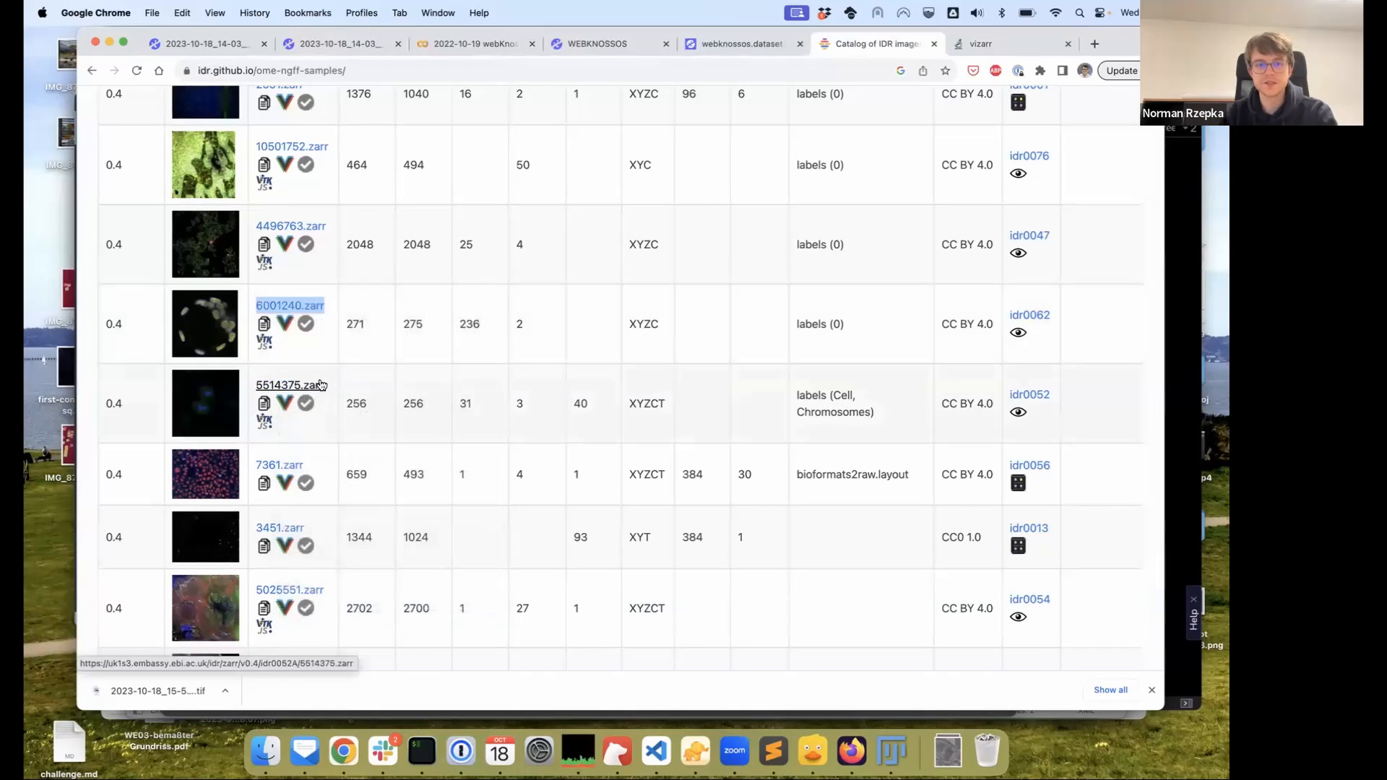
right_click(314, 304)
left_click(307, 364)
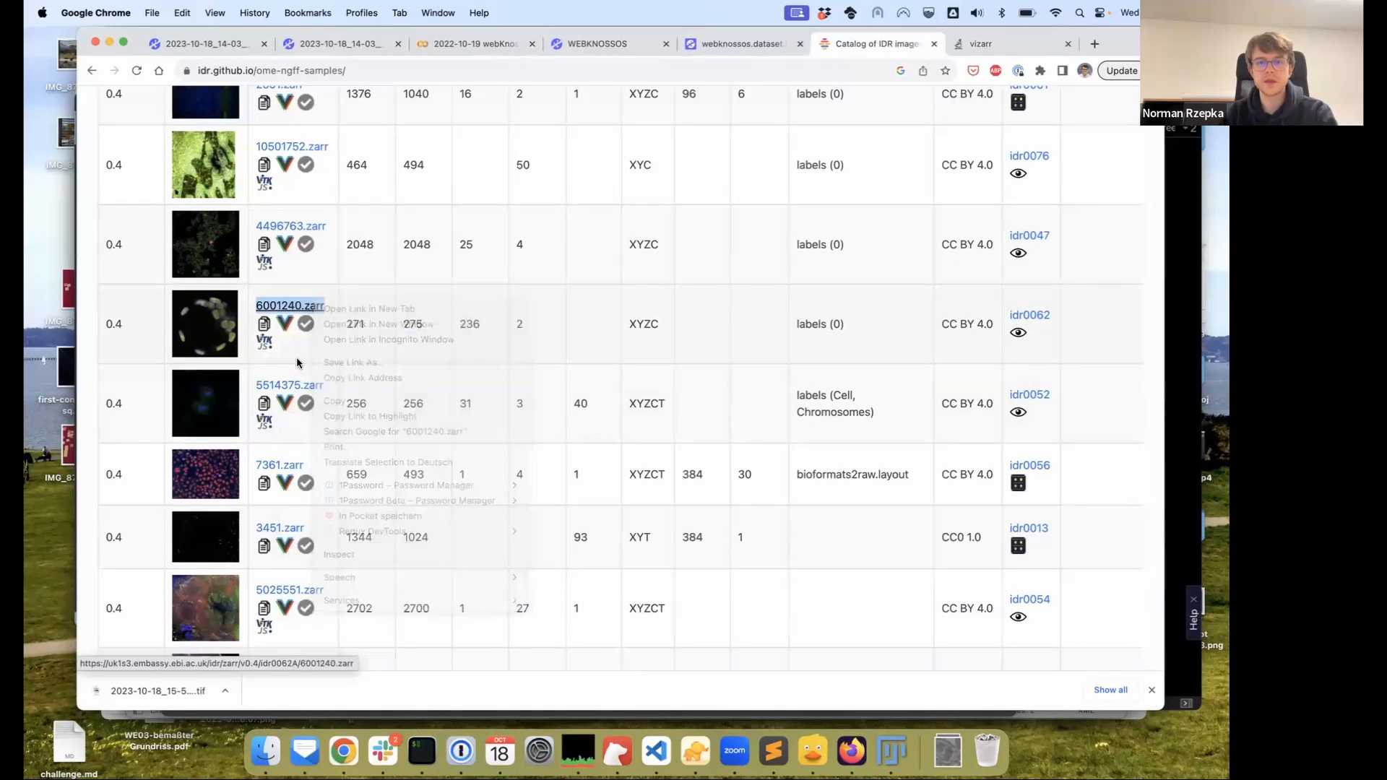
left_click(600, 43)
left_click(451, 339)
Paste the 6001240.zarr URL, load its layers, and name the dataset 6001240
key("super+v")
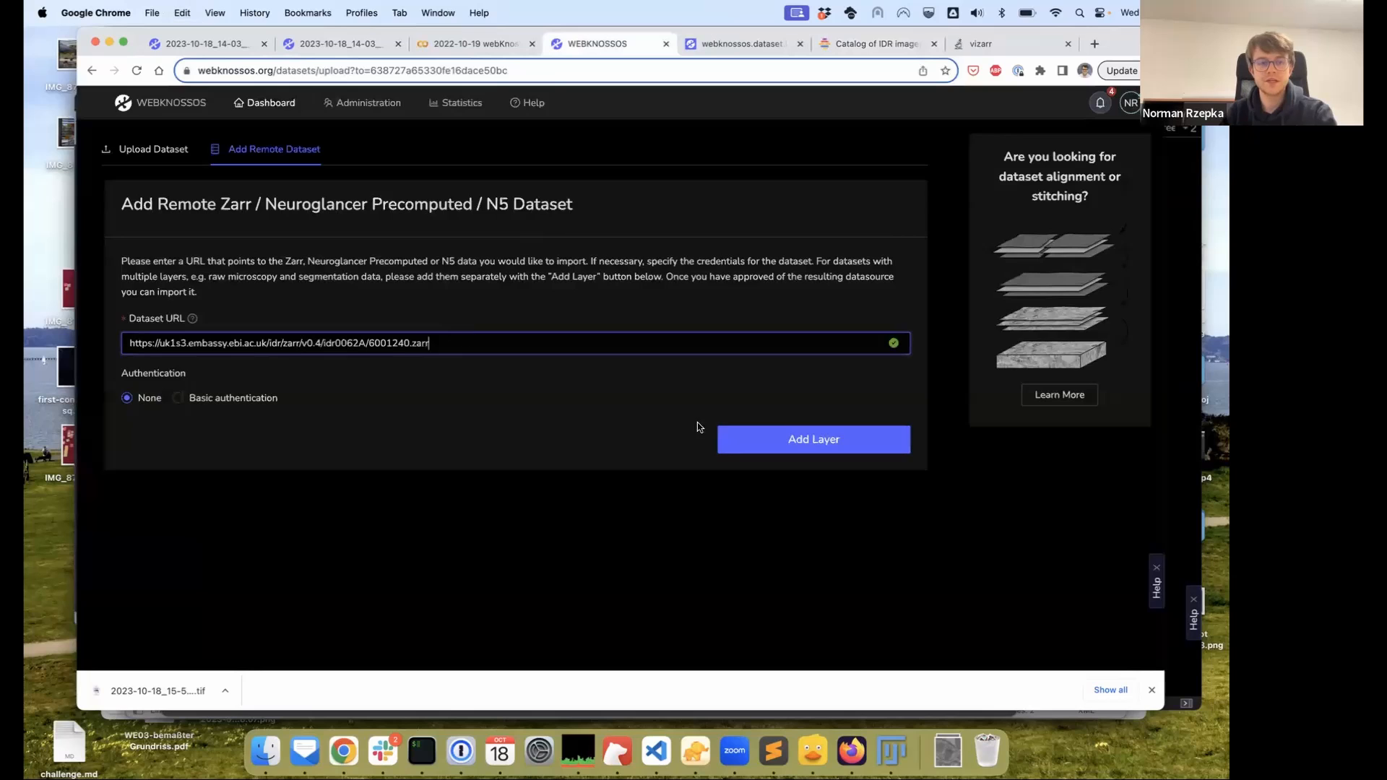
left_click(798, 449)
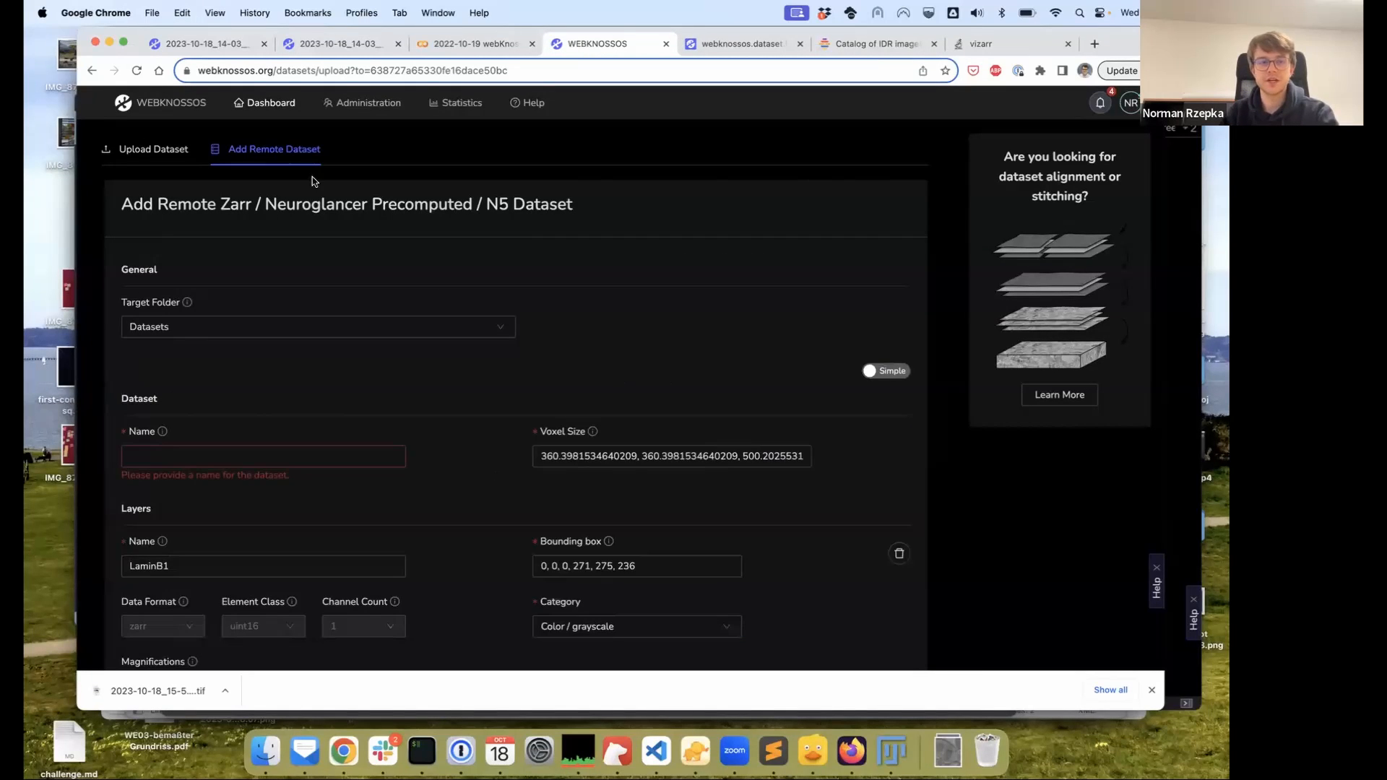
left_click(267, 456)
scroll(249, 430, "down", 2)
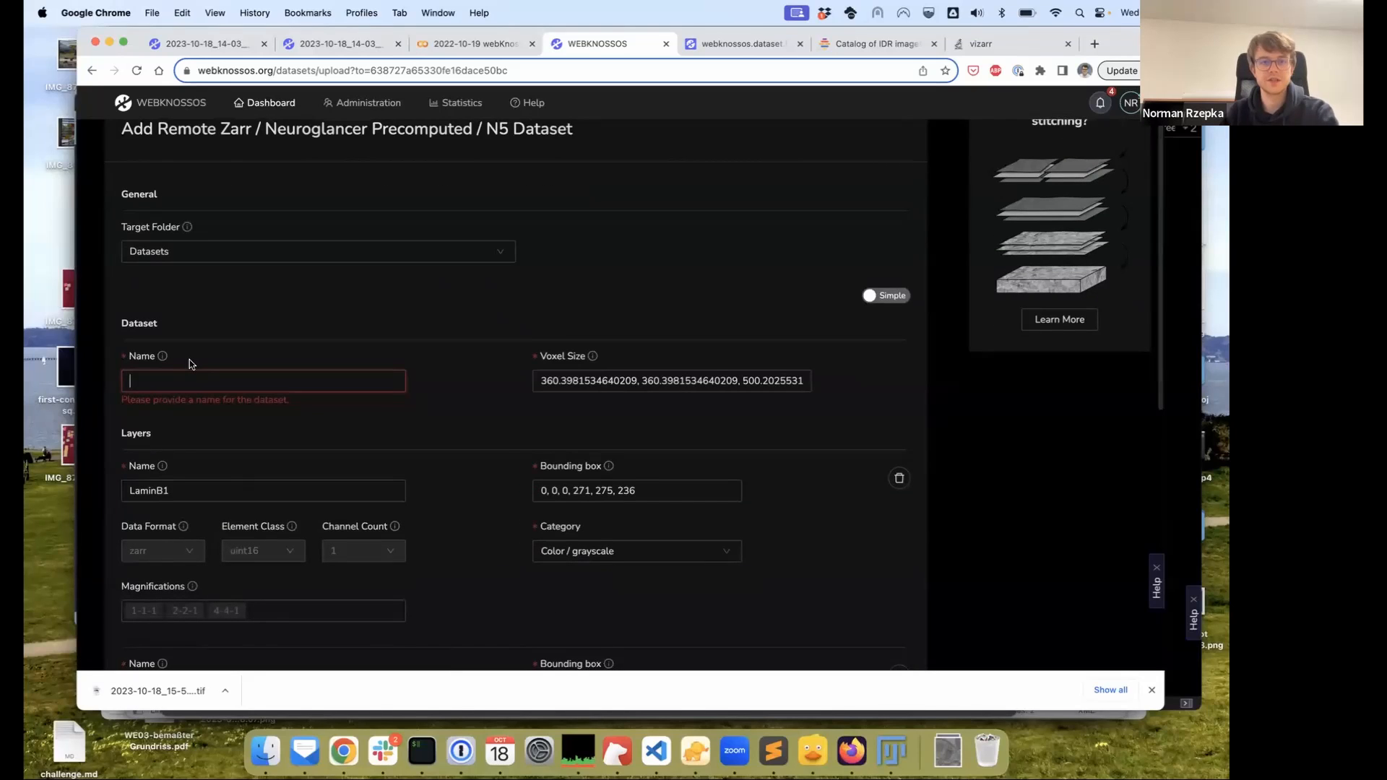
key("super+v")
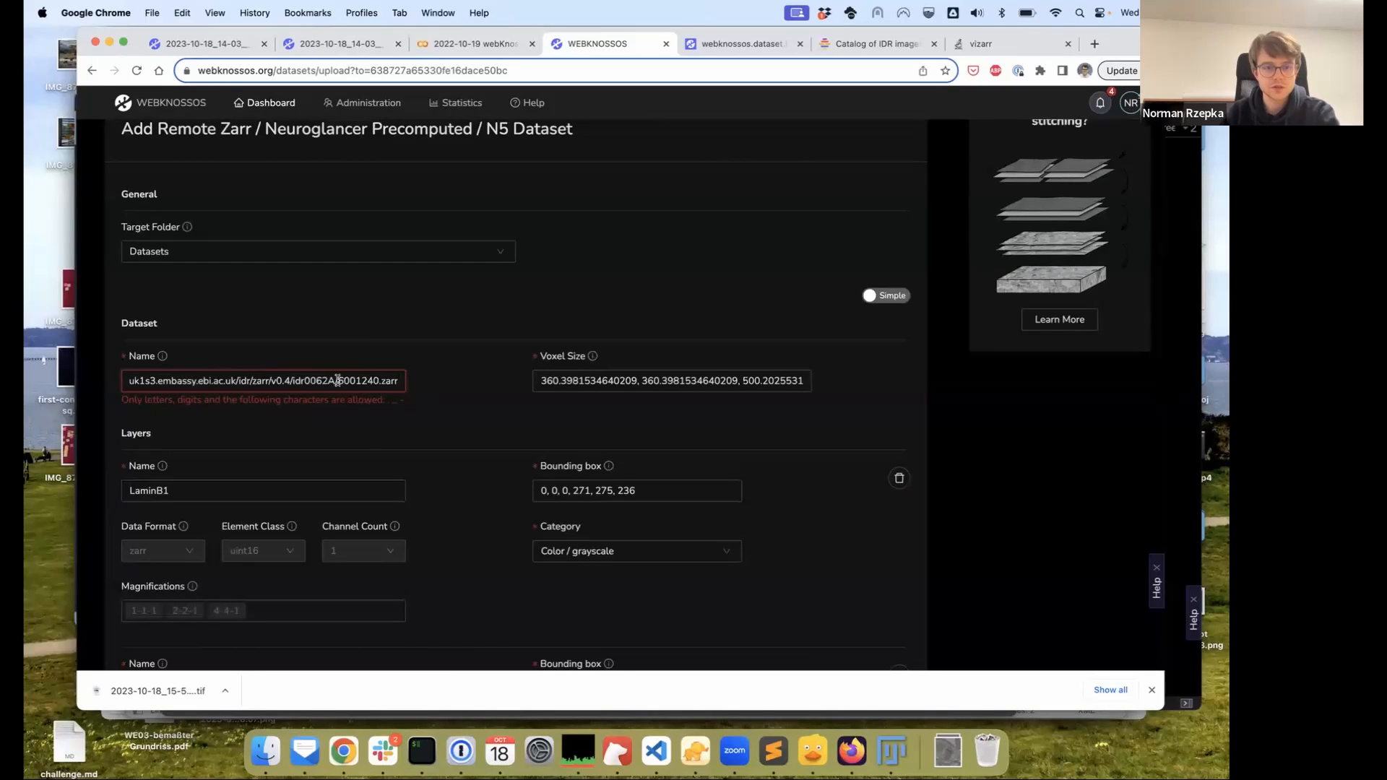
left_click_drag(337, 381, 57, 382)
key("BackSpace")
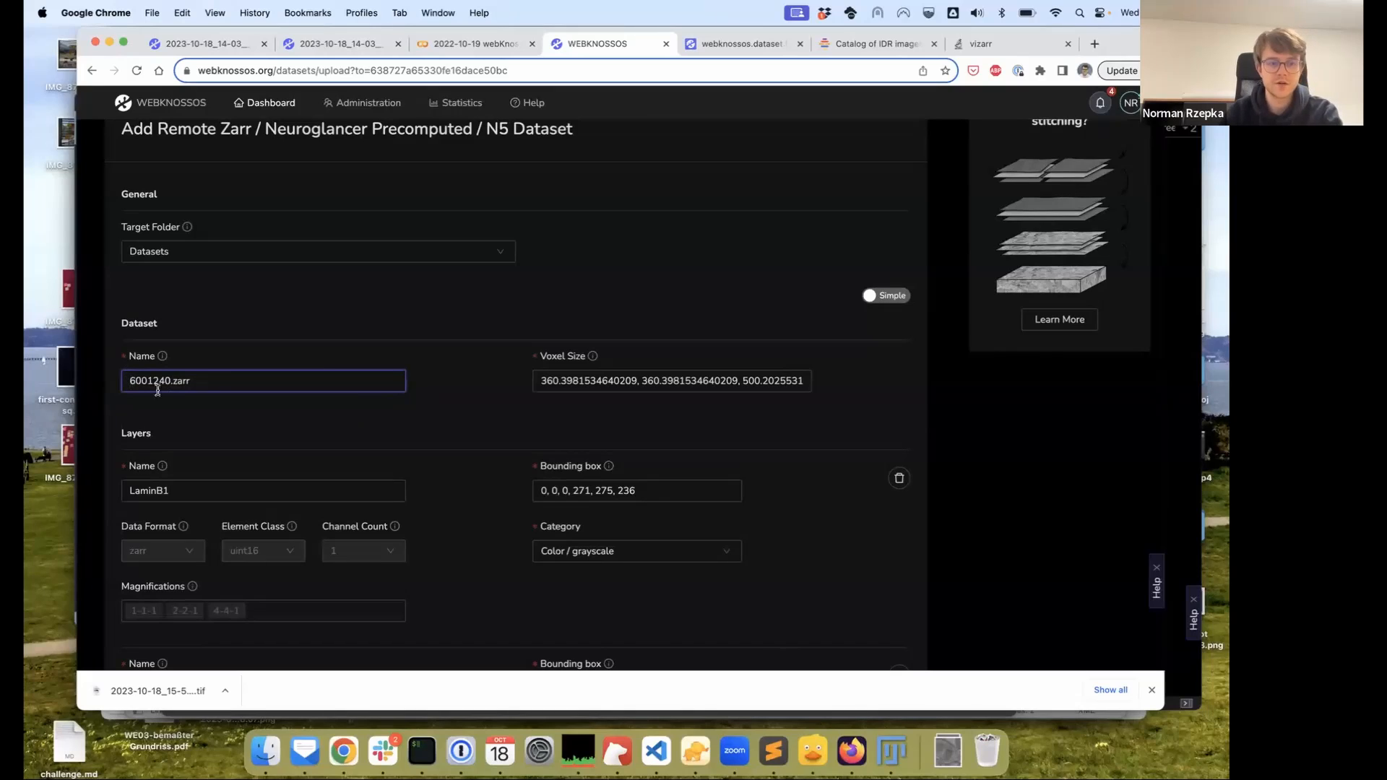
left_click_drag(172, 381, 229, 381)
key("BackSpace")
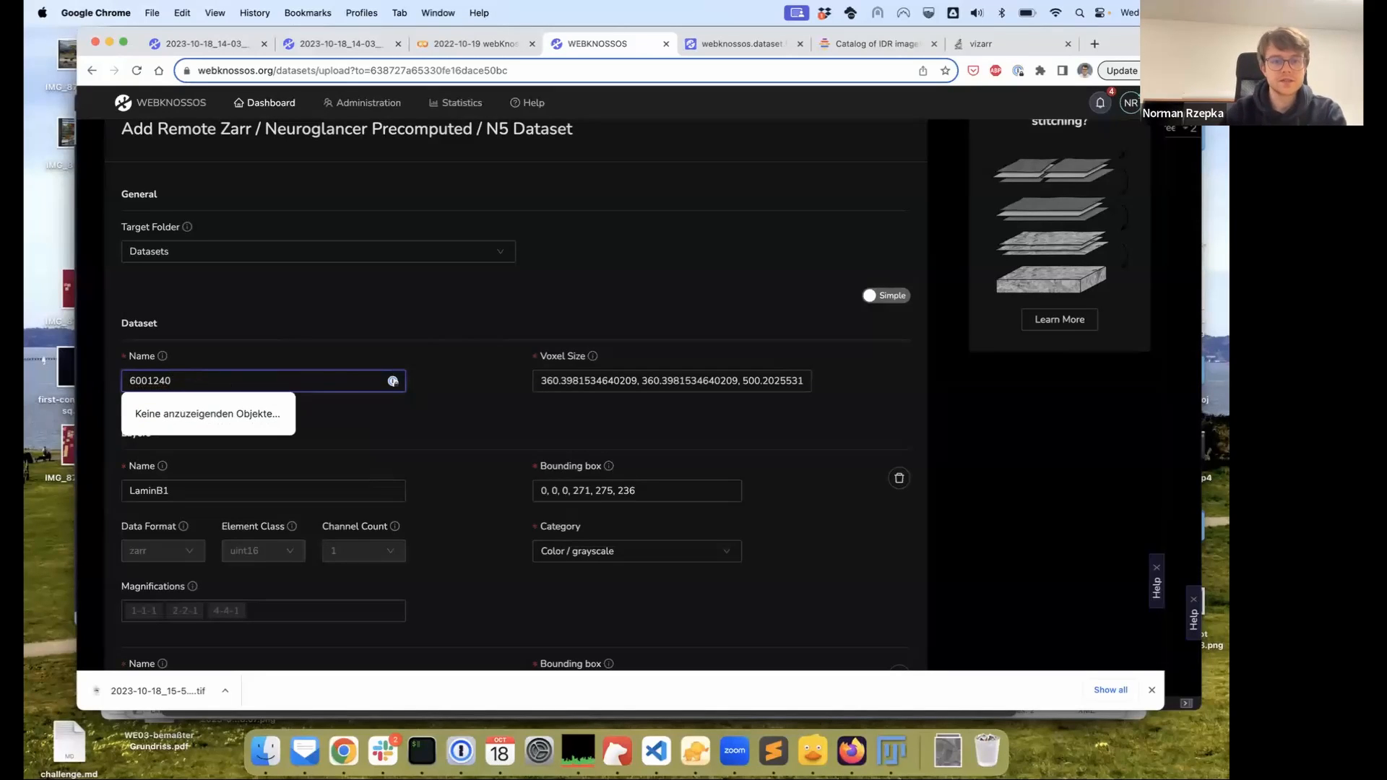
left_click(452, 376)
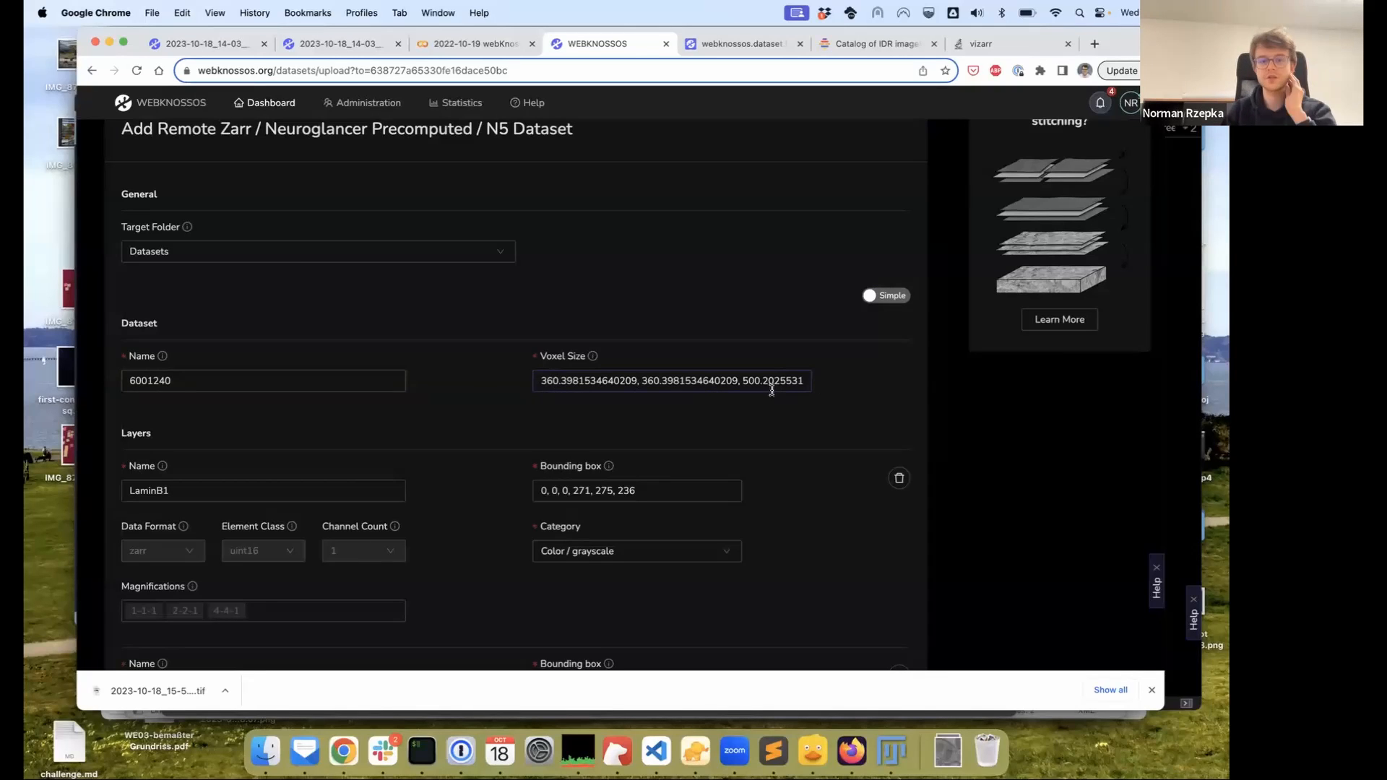
Review the LaminB1, Dapi and labels-0 layer settings and import the dataset
scroll(771, 390, "down", 3)
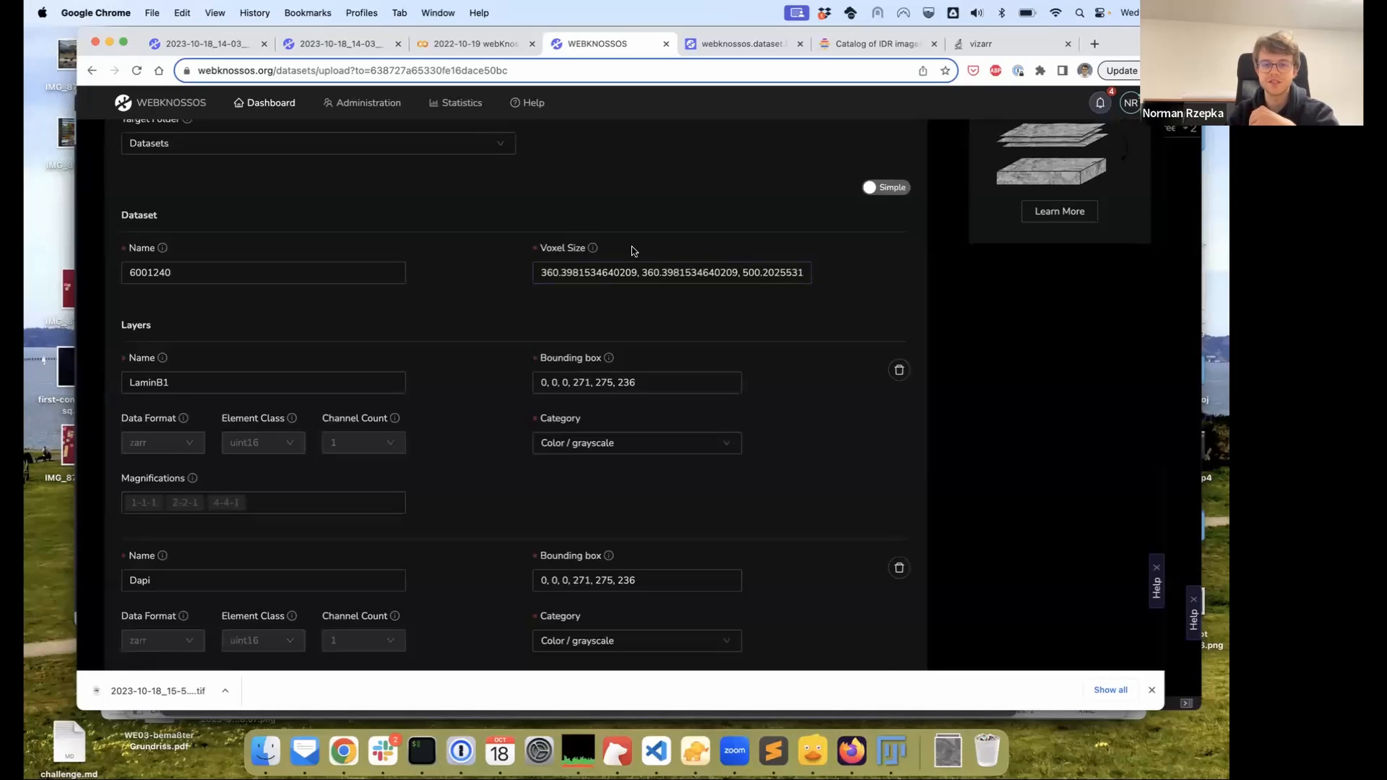
scroll(852, 315, "down", 2)
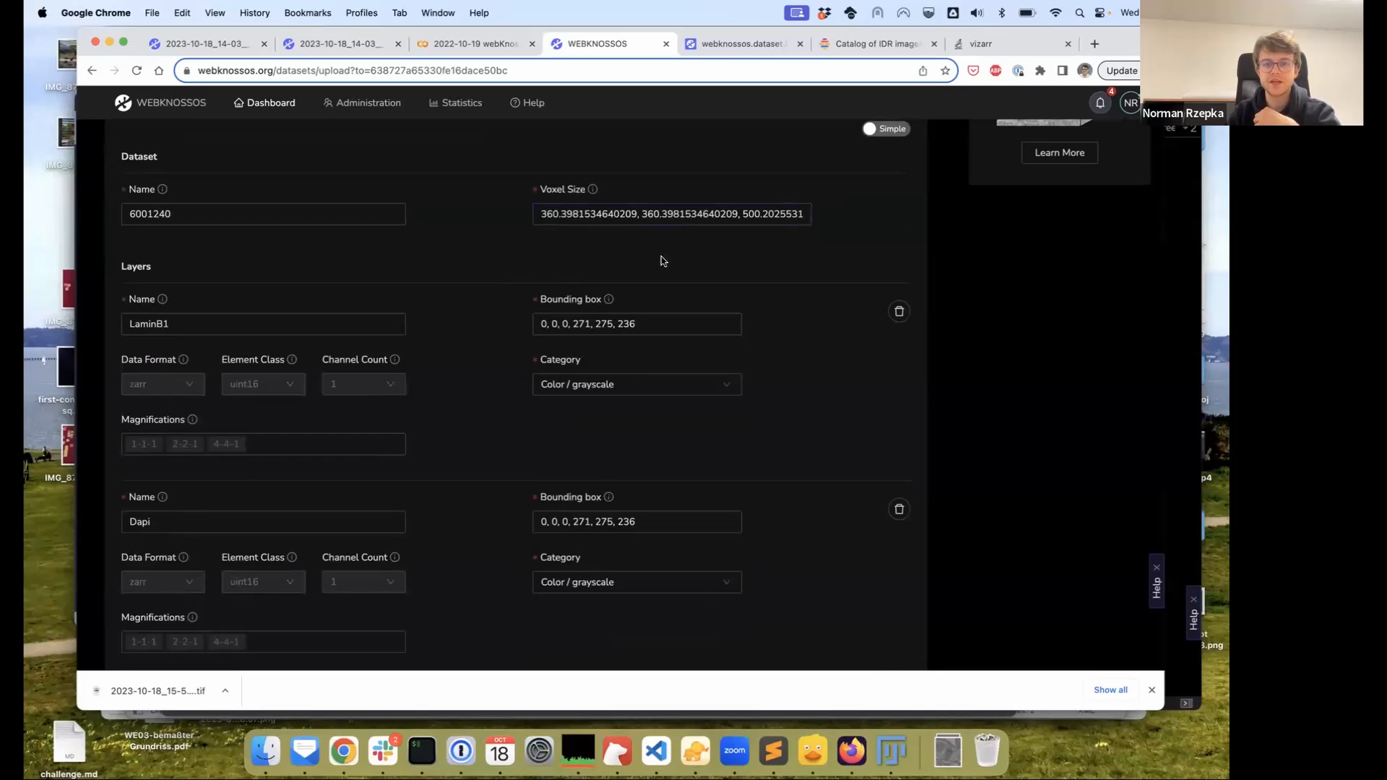
scroll(672, 268, "down", 2)
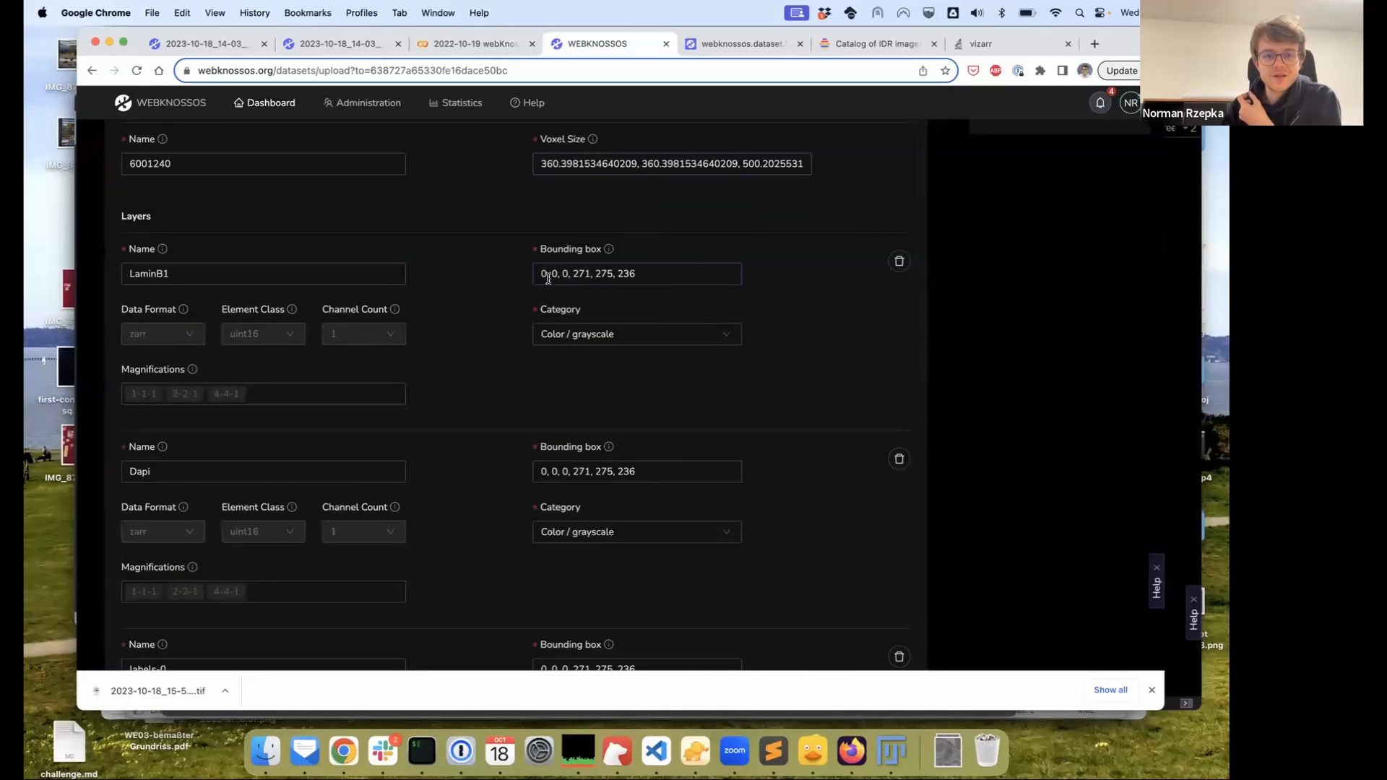
scroll(427, 331, "down", 10)
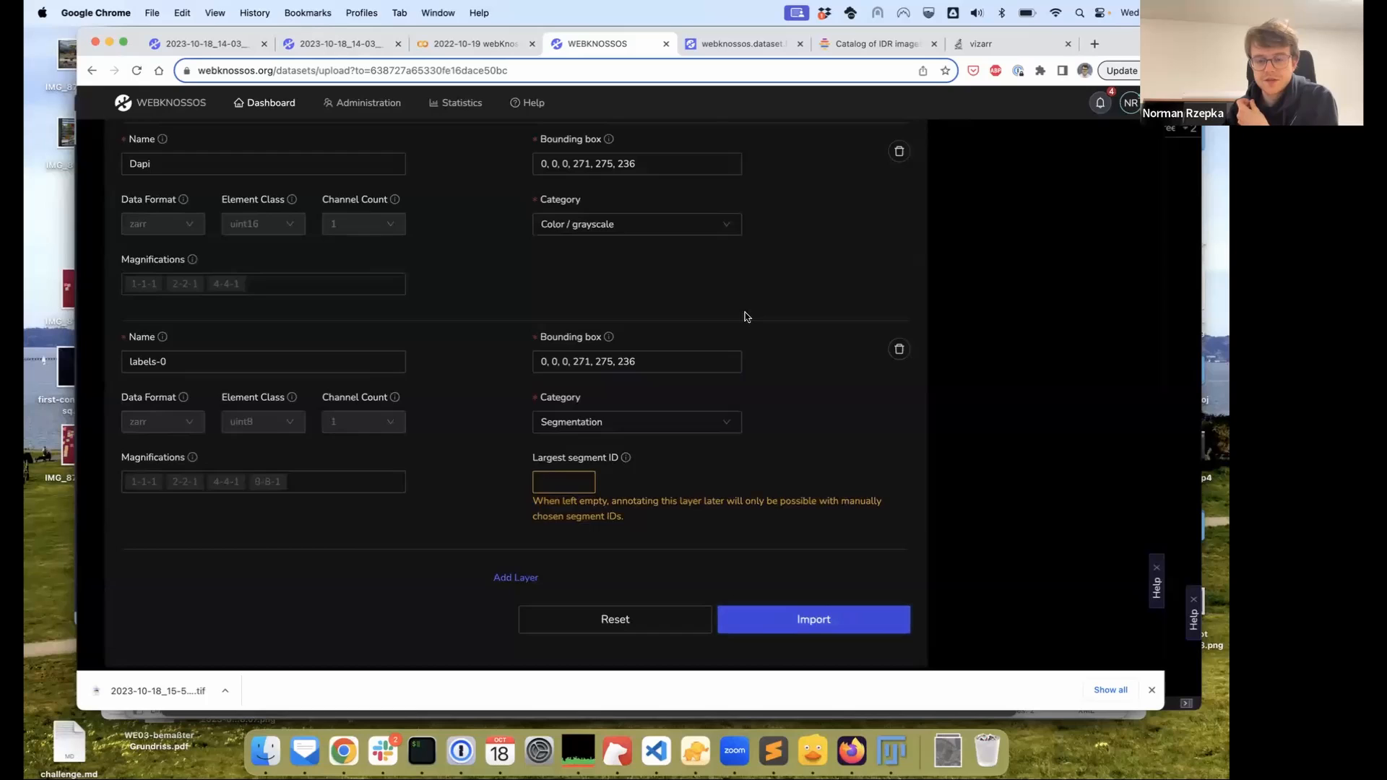
left_click(499, 225)
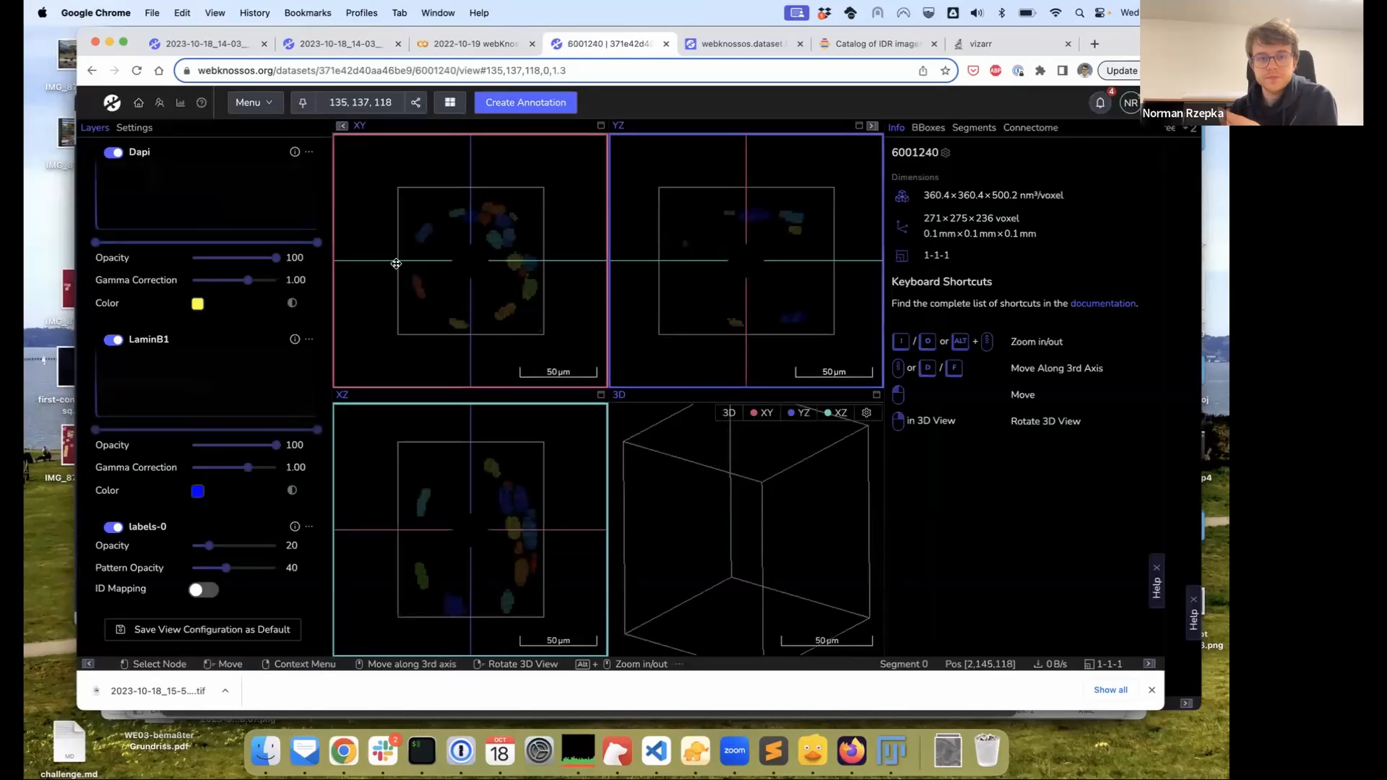
Pan the XY view and clip the Dapi layer's histogram so the nuclei brighten
left_click_drag(462, 282, 448, 274)
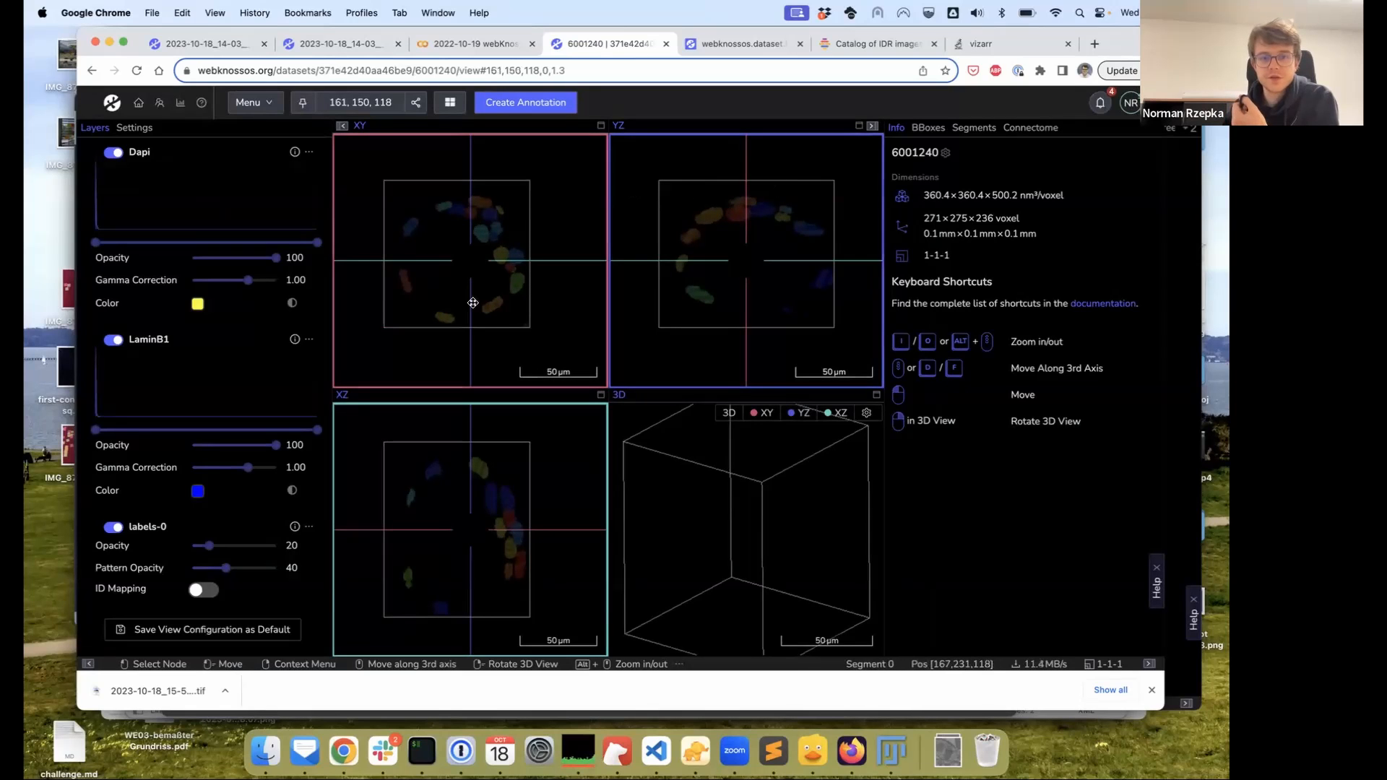
left_click(315, 158)
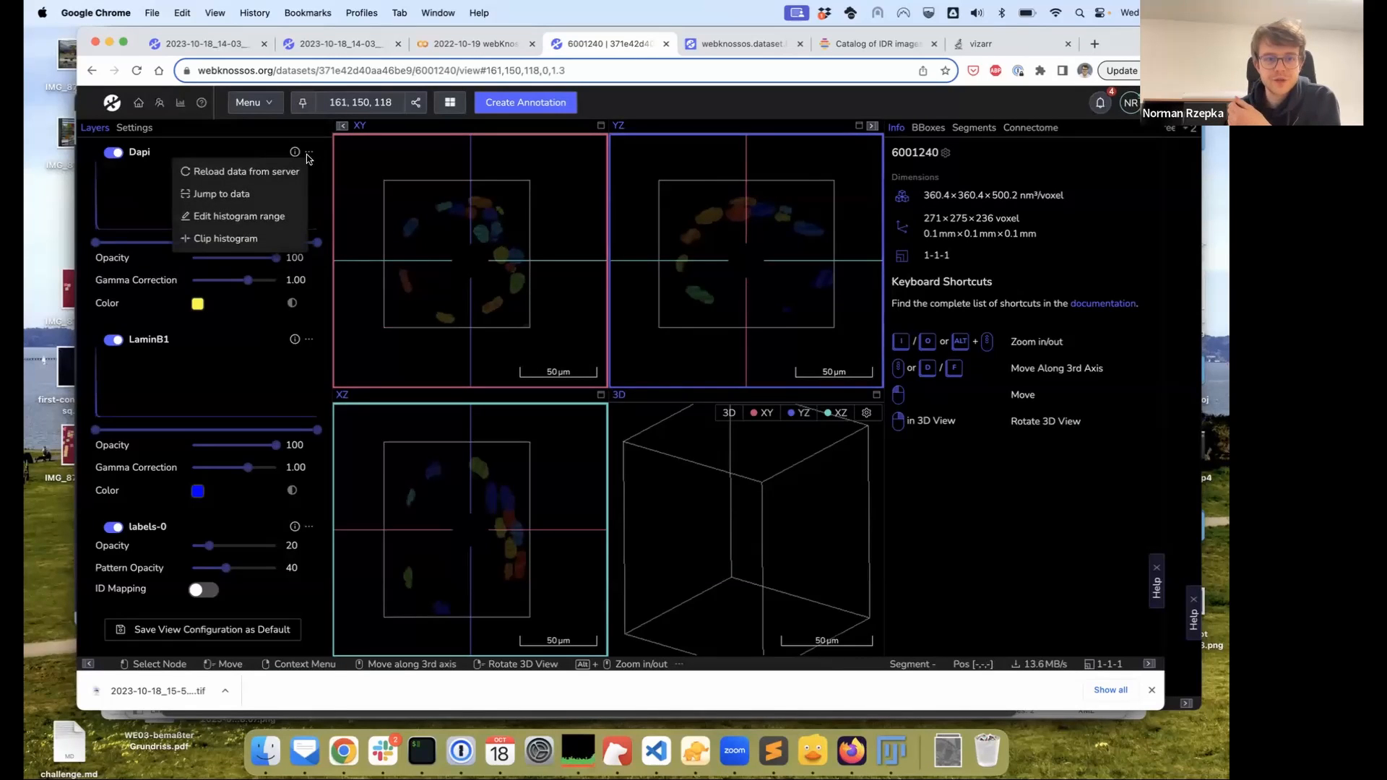
left_click(260, 240)
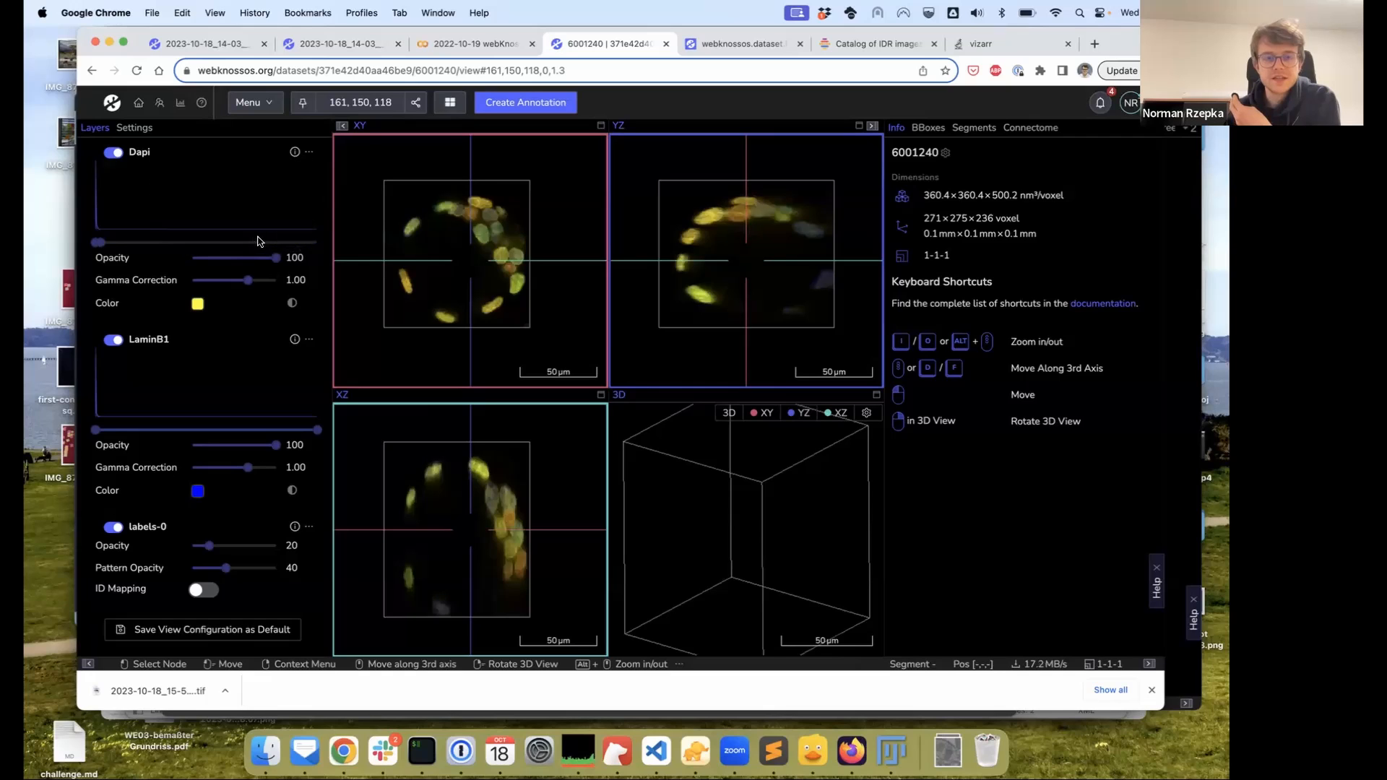
left_click(311, 339)
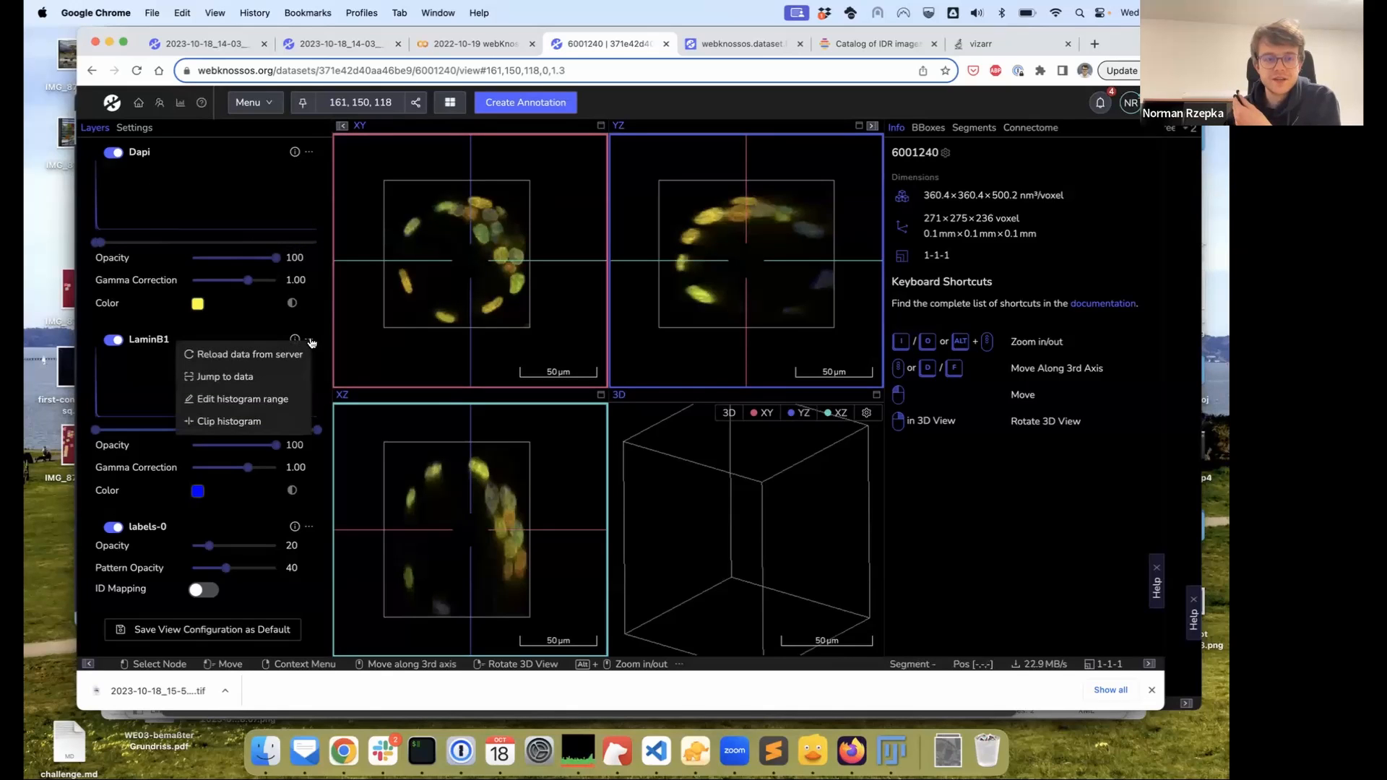
Clip the LaminB1 histogram, then switch off the LaminB1 and labels-0 layers
left_click(265, 423)
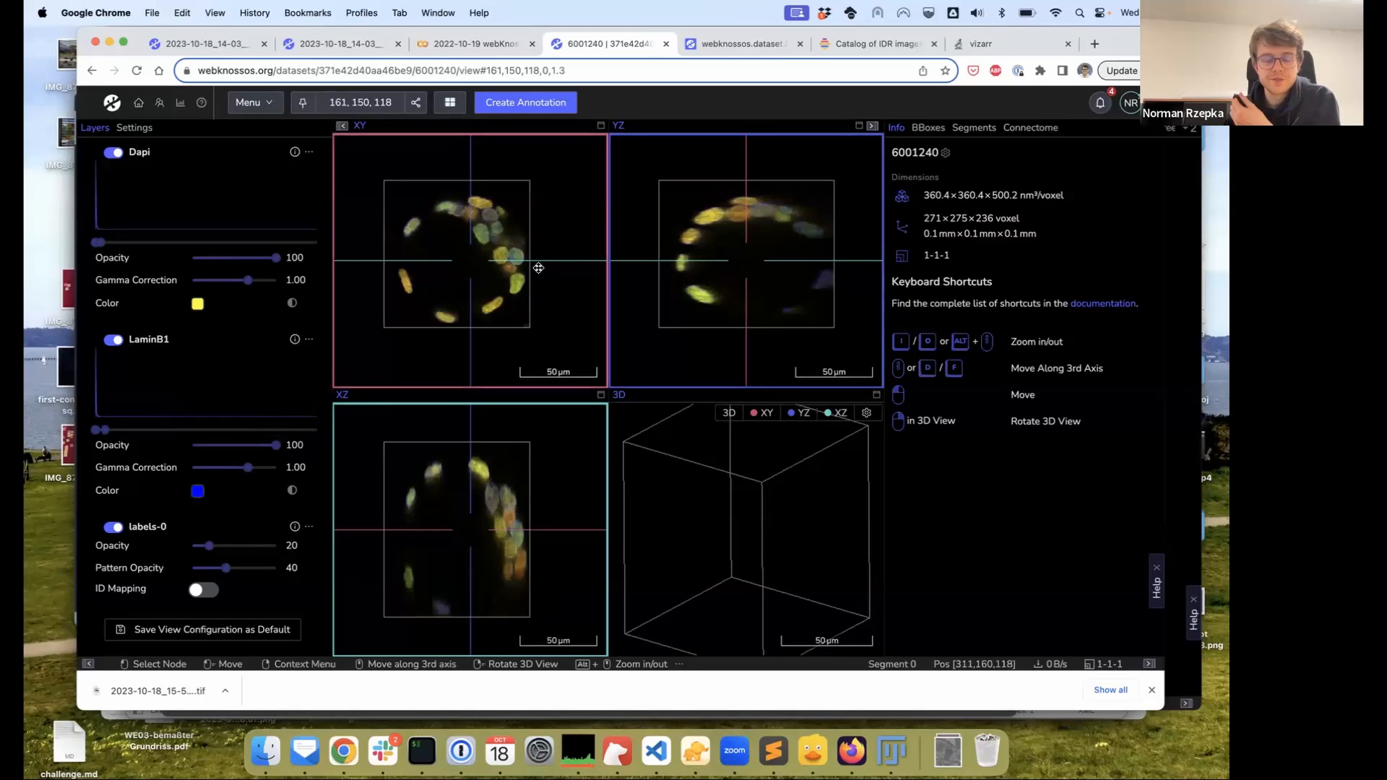
left_click(115, 341)
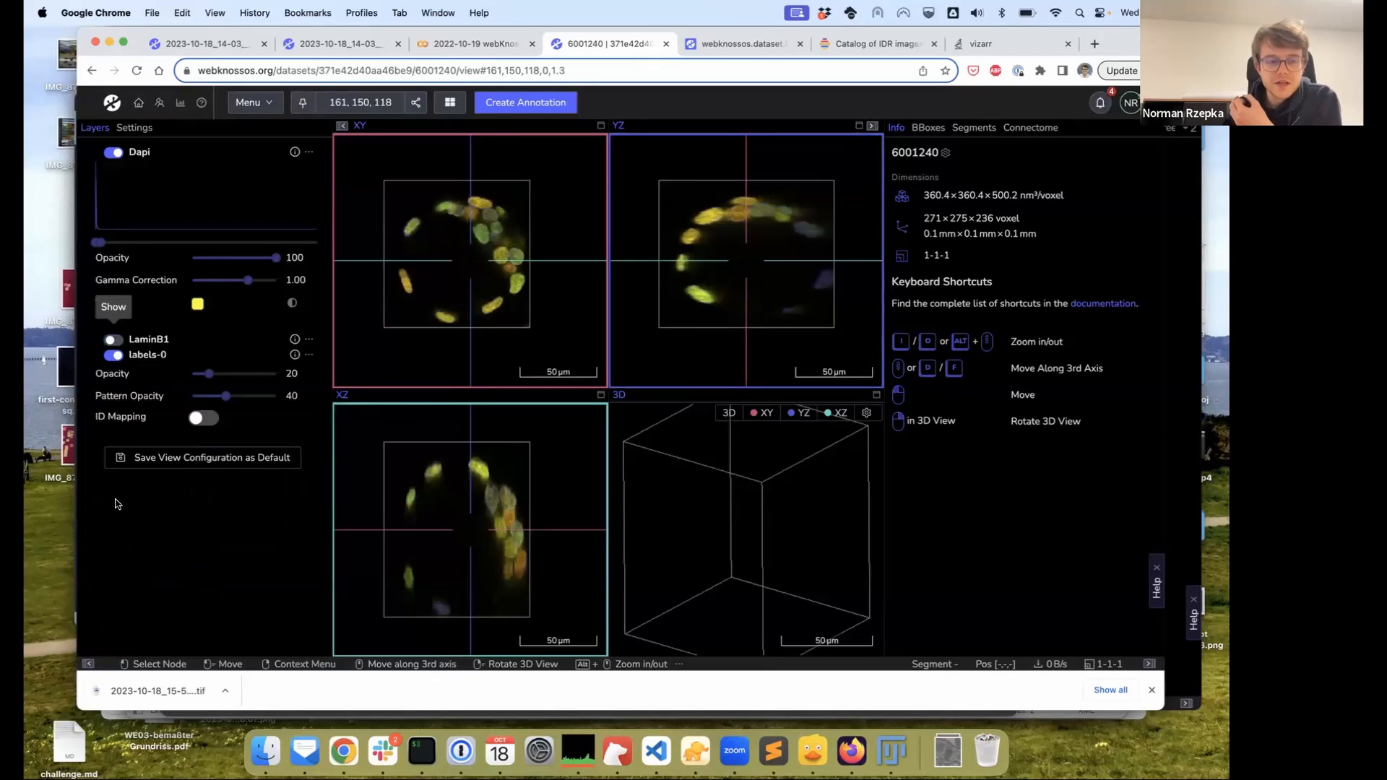
left_click(113, 354)
left_click_drag(486, 253, 461, 267)
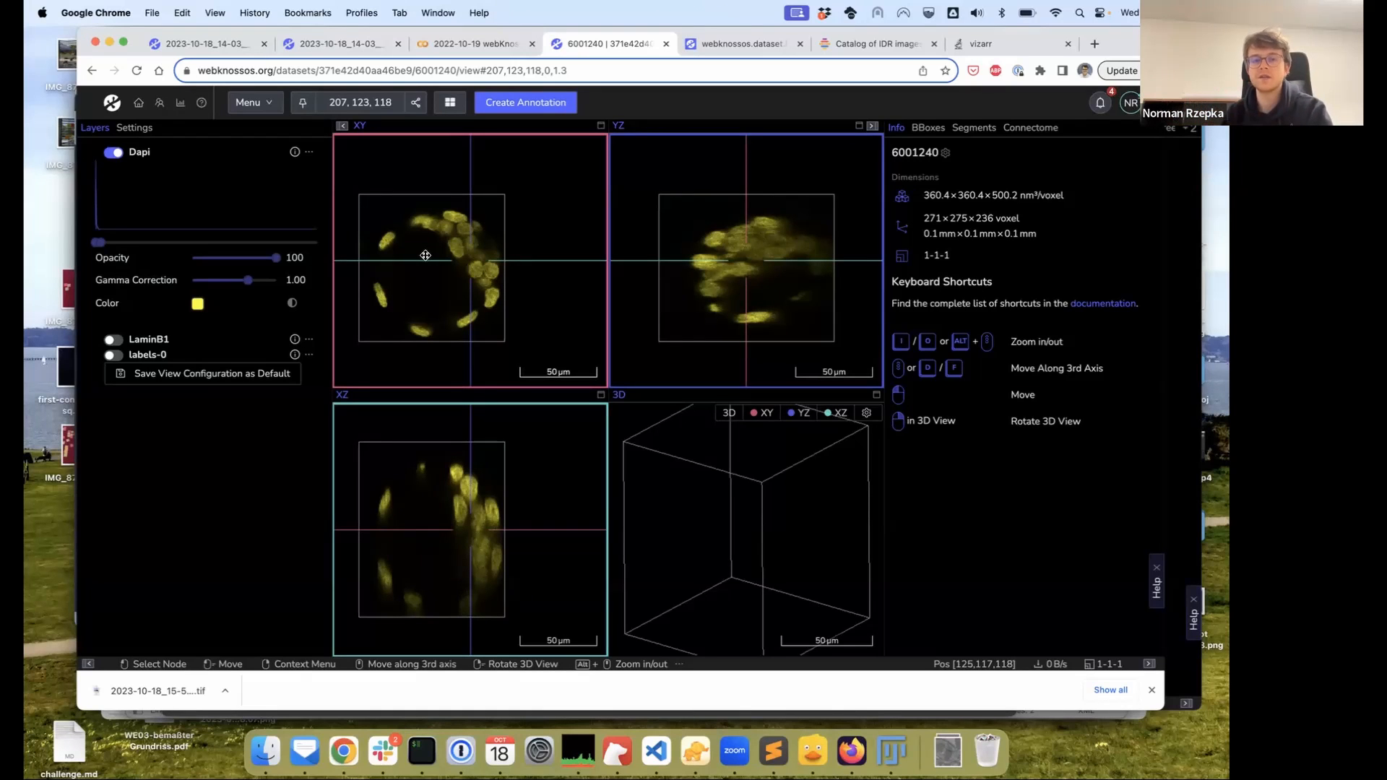
Try other Dapi colours, keep it pure yellow, and pan the XY view
left_click(197, 303)
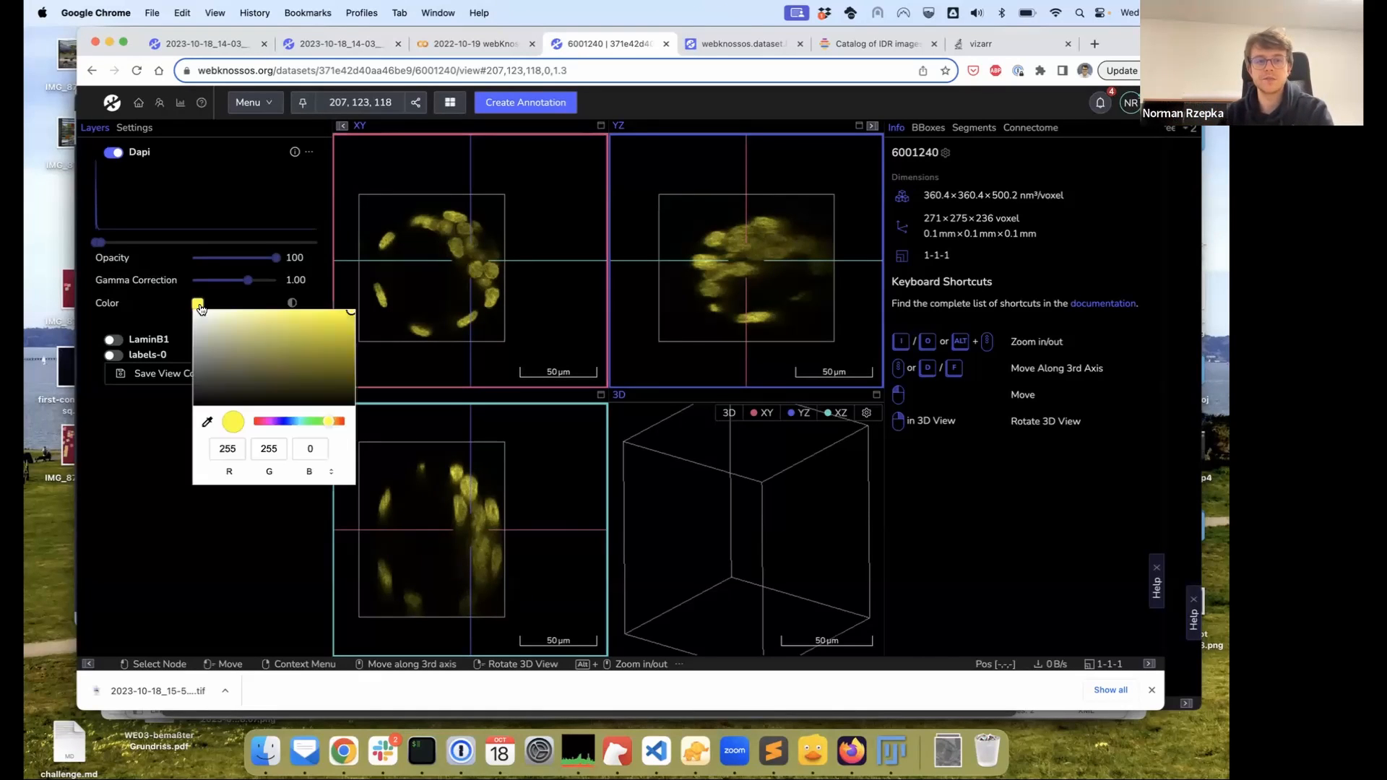
left_click_drag(263, 383, 354, 309)
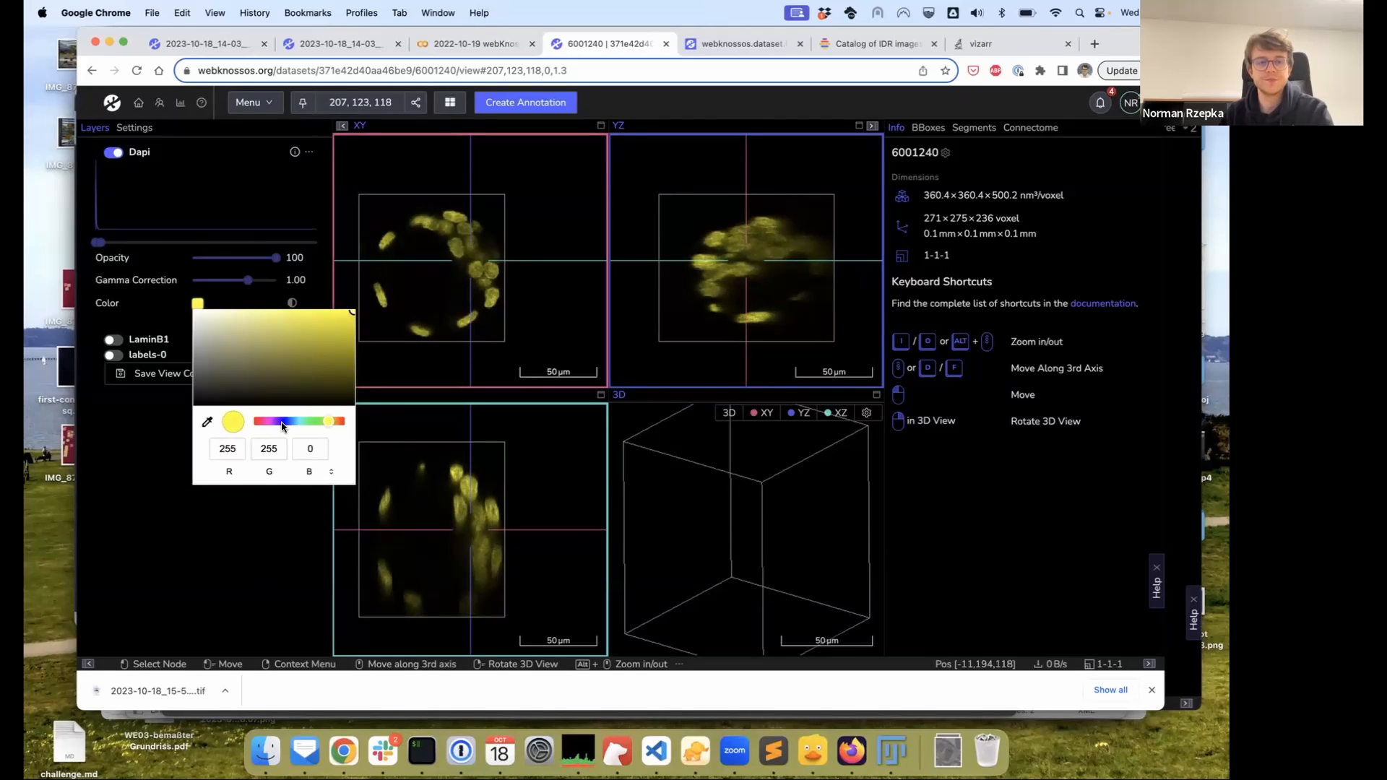
left_click(149, 465)
left_click_drag(440, 303, 445, 313)
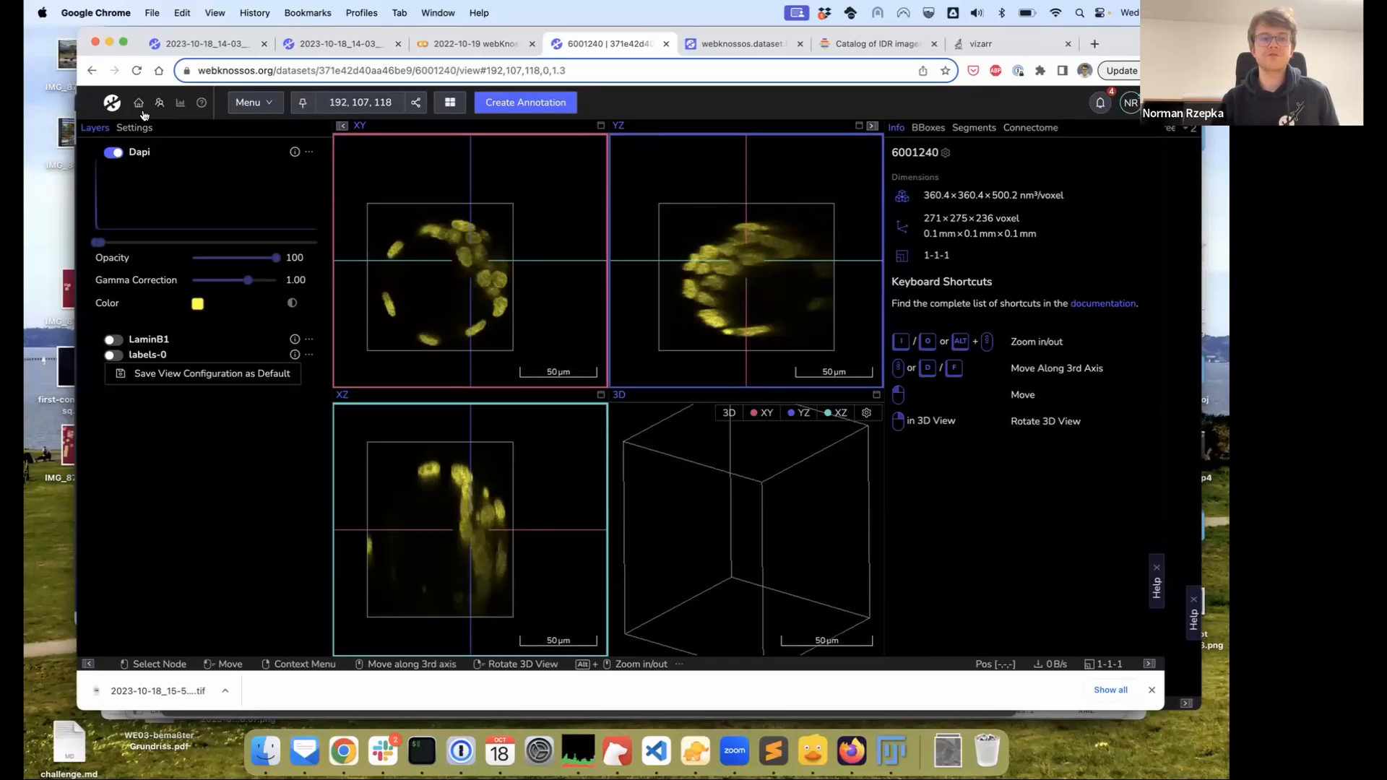
Create a new Zarr streaming link for the EM annotation under Menu > Zarr Links
left_click(320, 69)
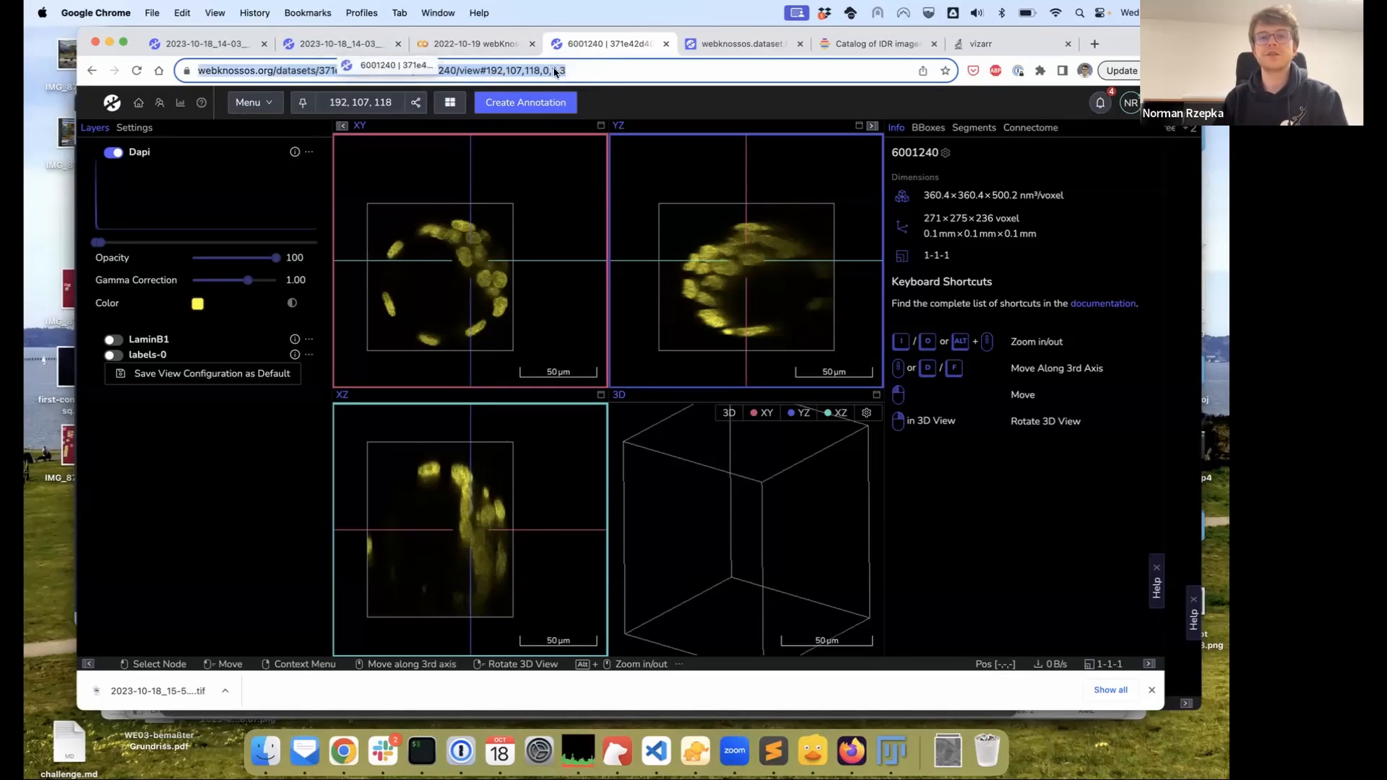
left_click(593, 71)
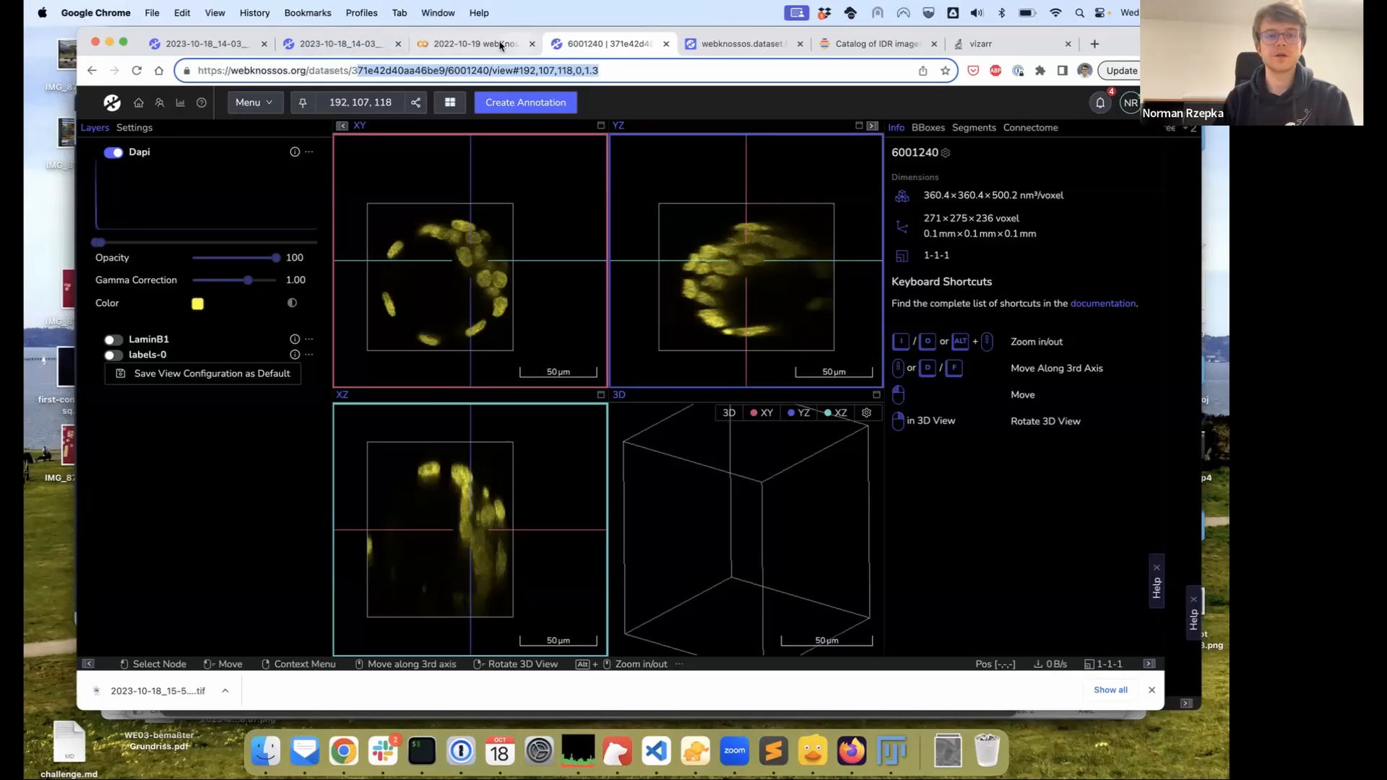
left_click(234, 45)
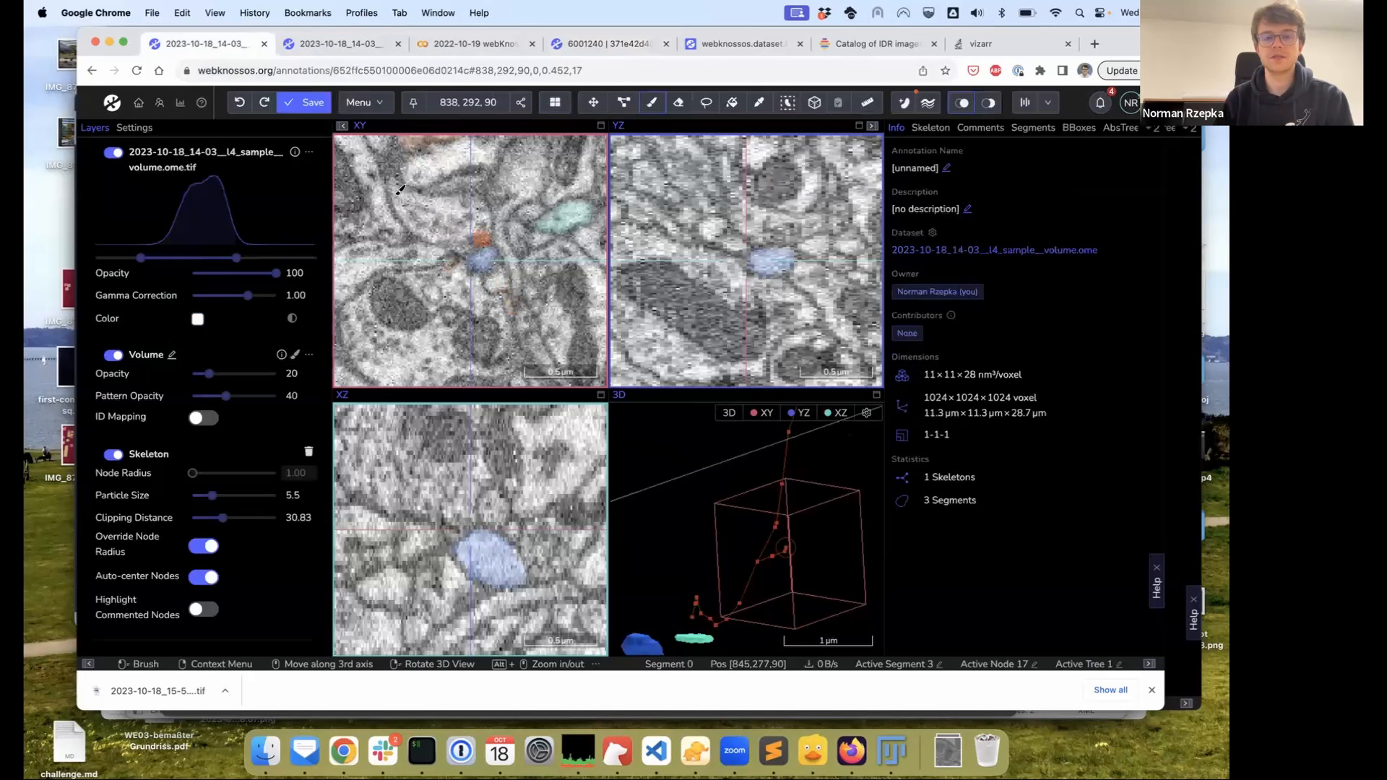
left_click(376, 113)
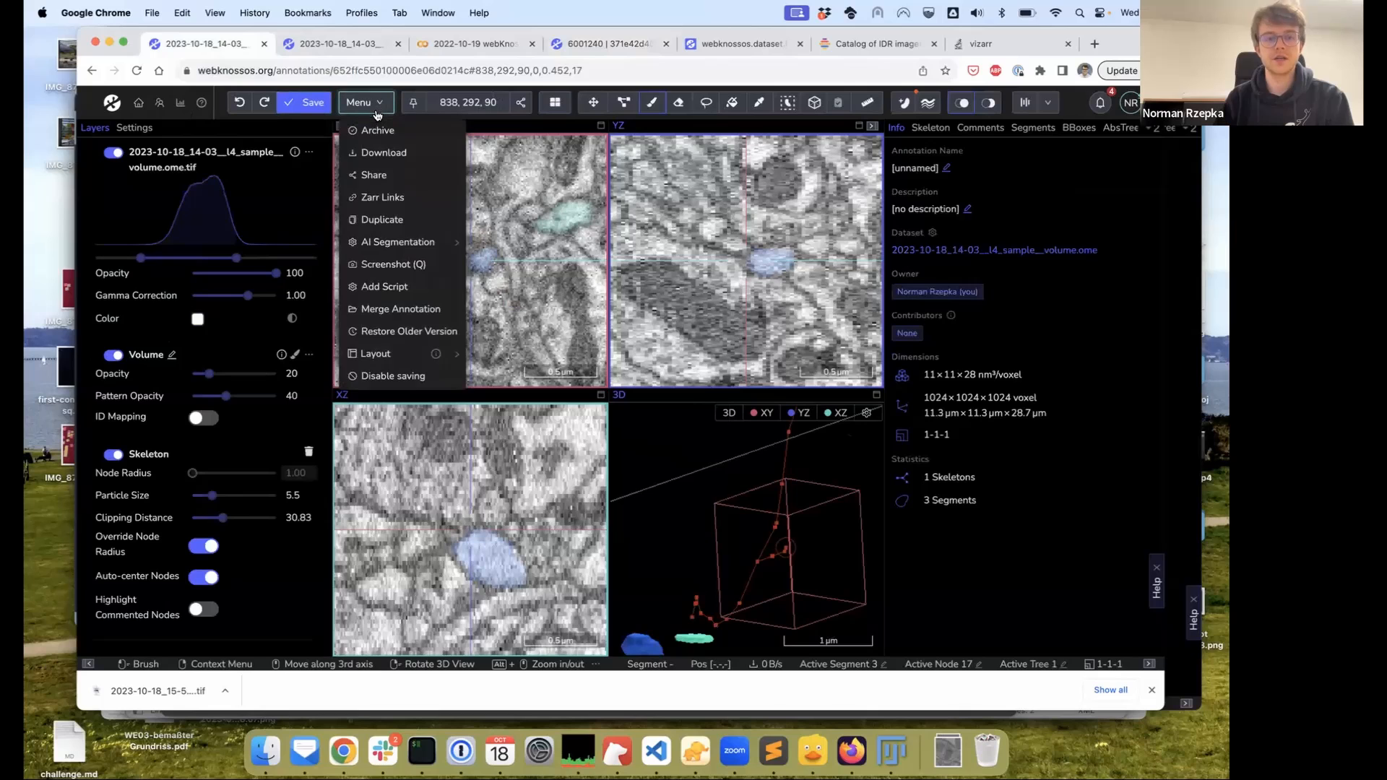
left_click(402, 199)
left_click(639, 274)
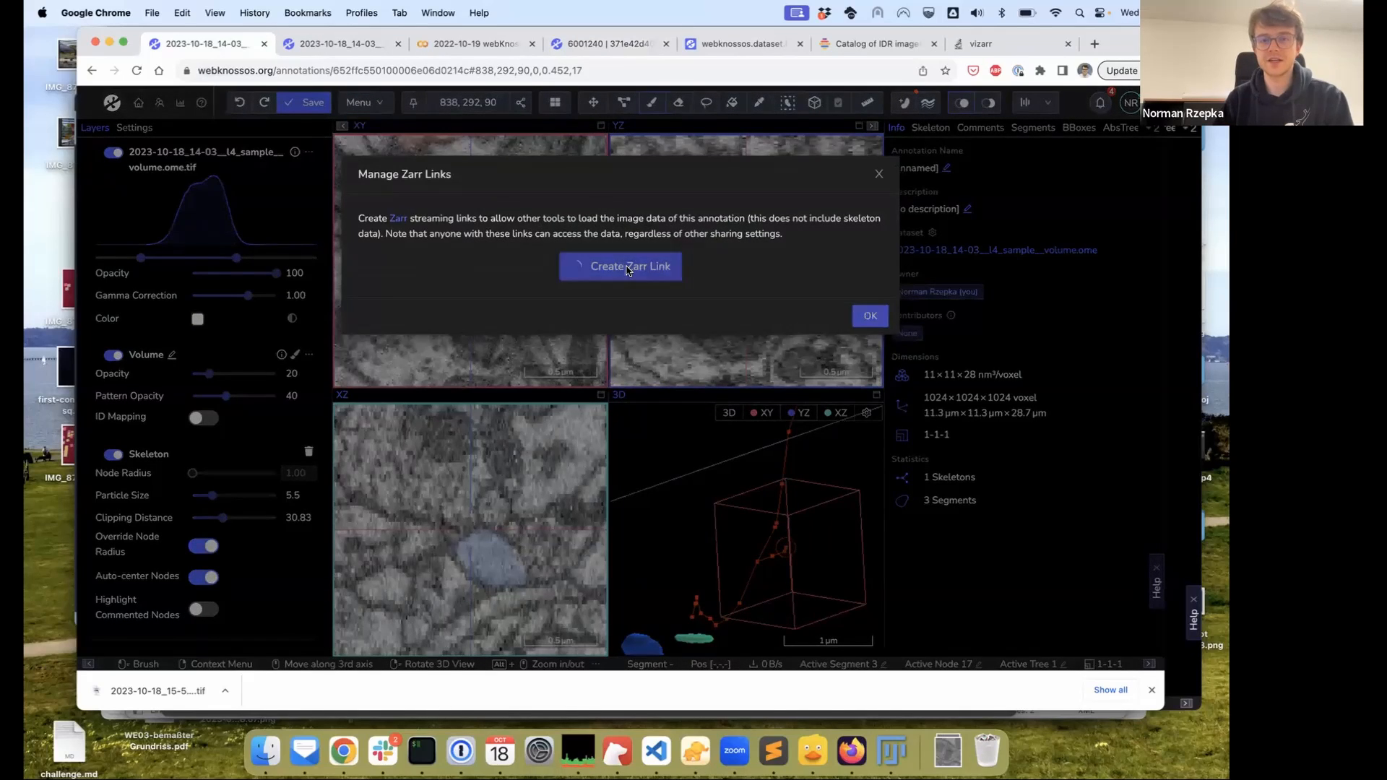
mouse_move(642, 290)
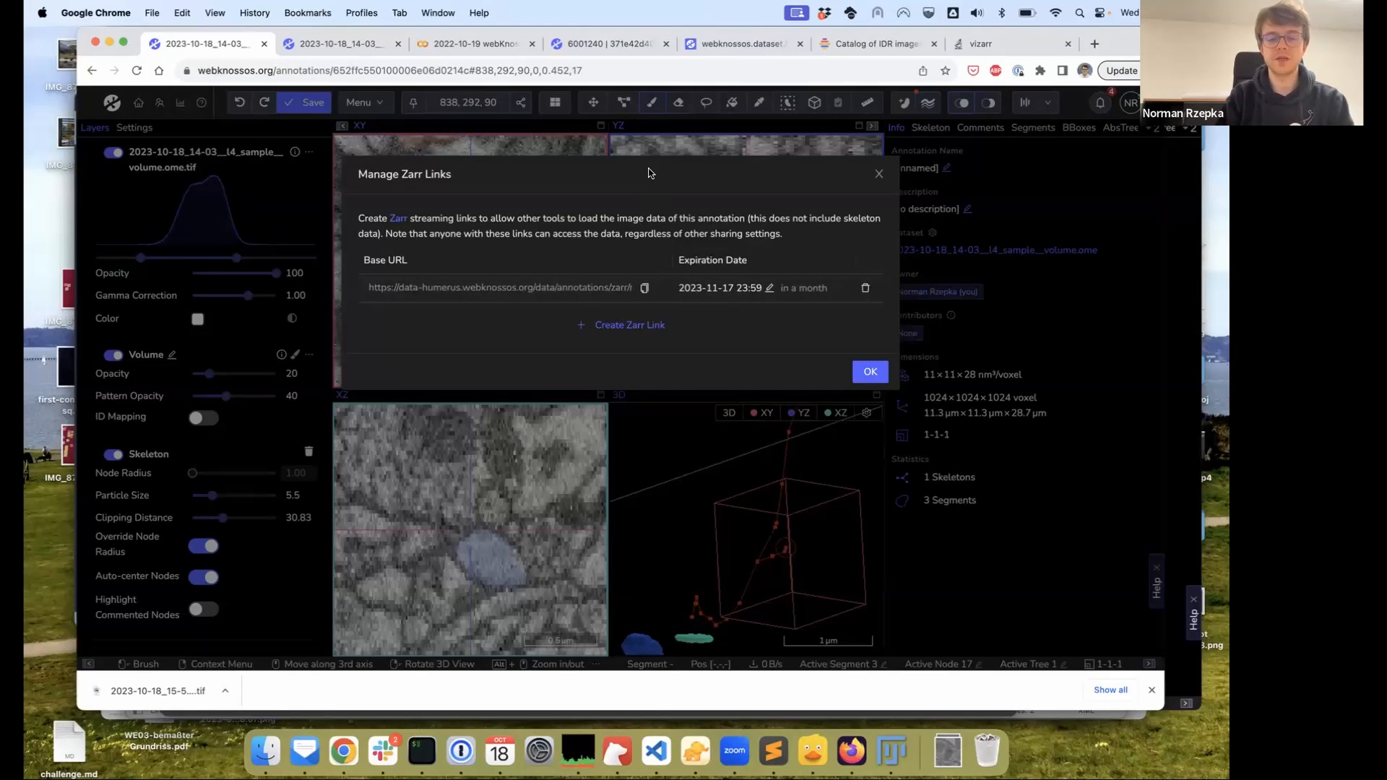
Load neuroglancer-demo.appspot.com in a new browser tab
key("super+t")
type("neurog")
key("Return")
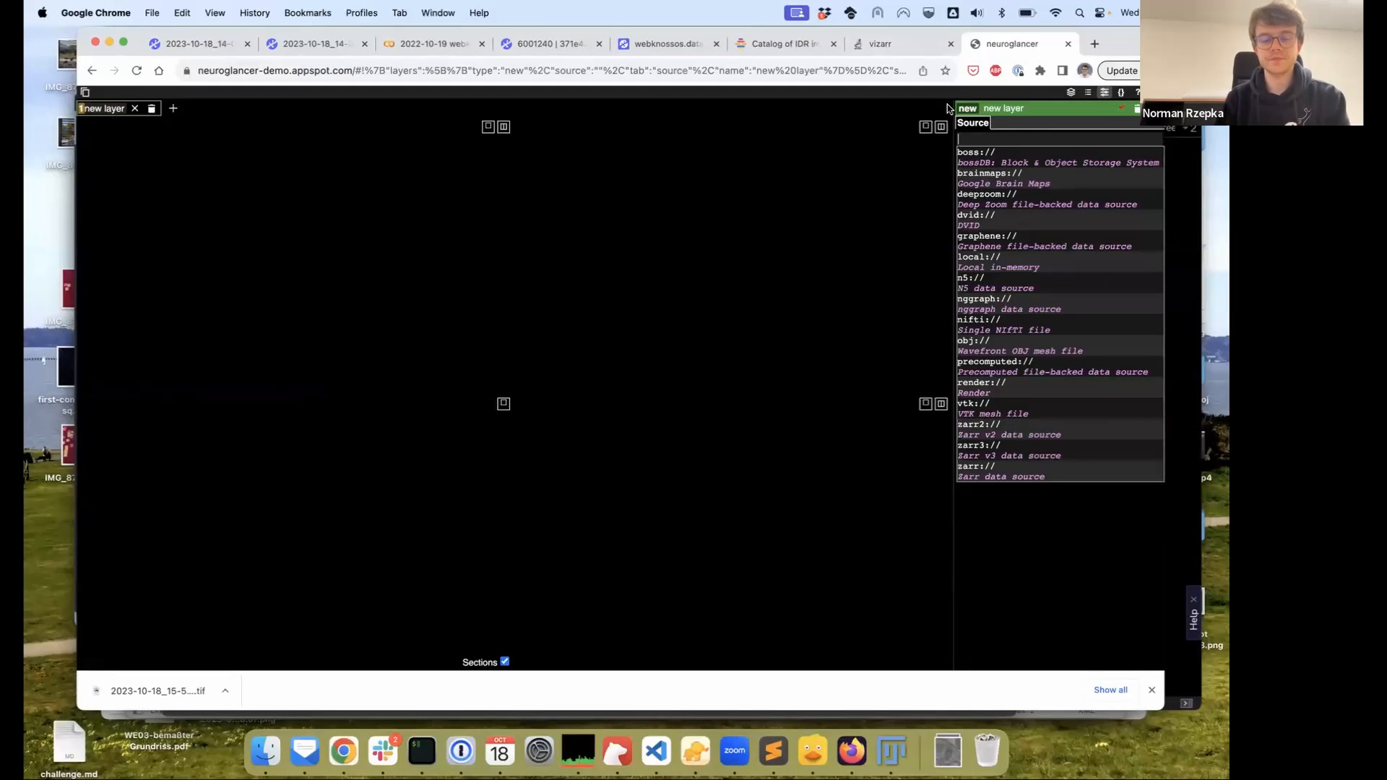
Start the Neuroglancer source with zarr:// and copy the image layer's Zarr URL from WEBKNOSSOS
type("zarr")
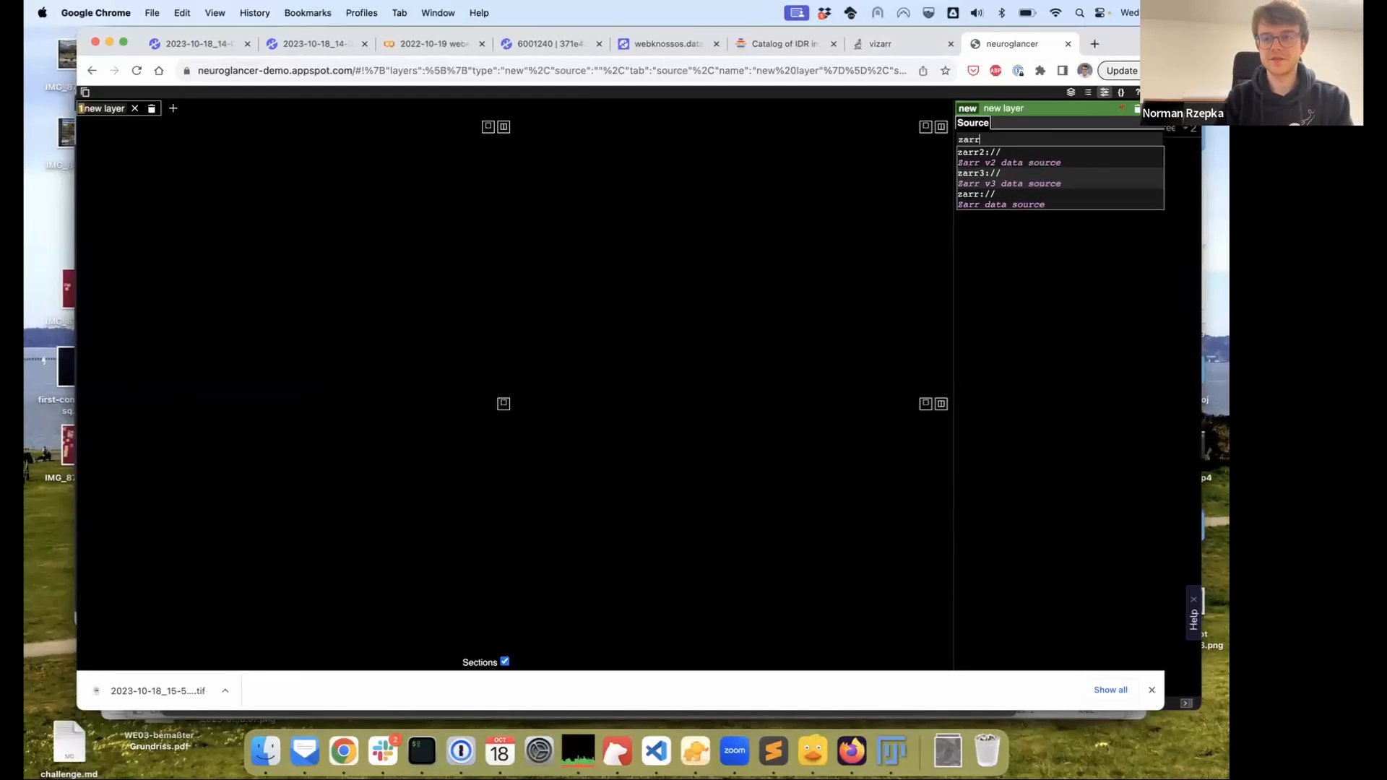
type("://")
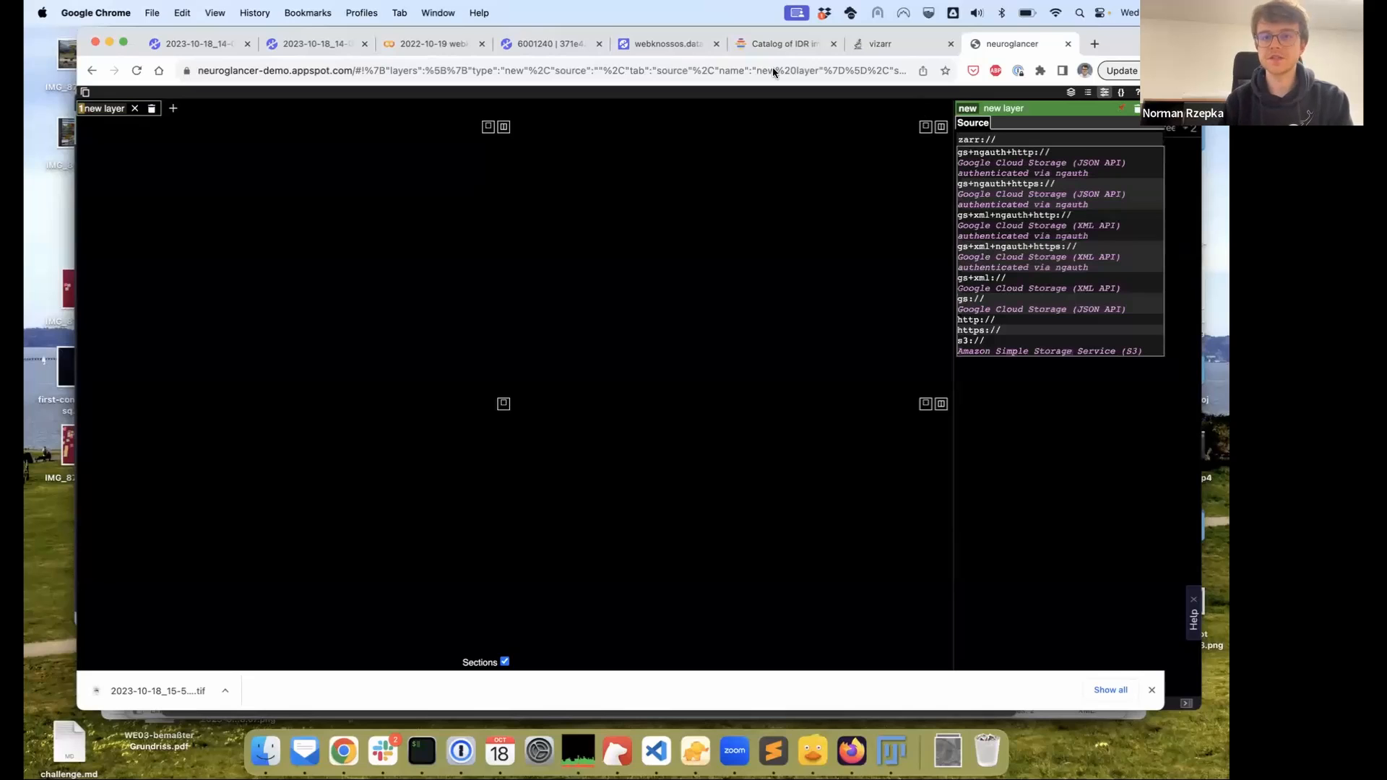
left_click(185, 45)
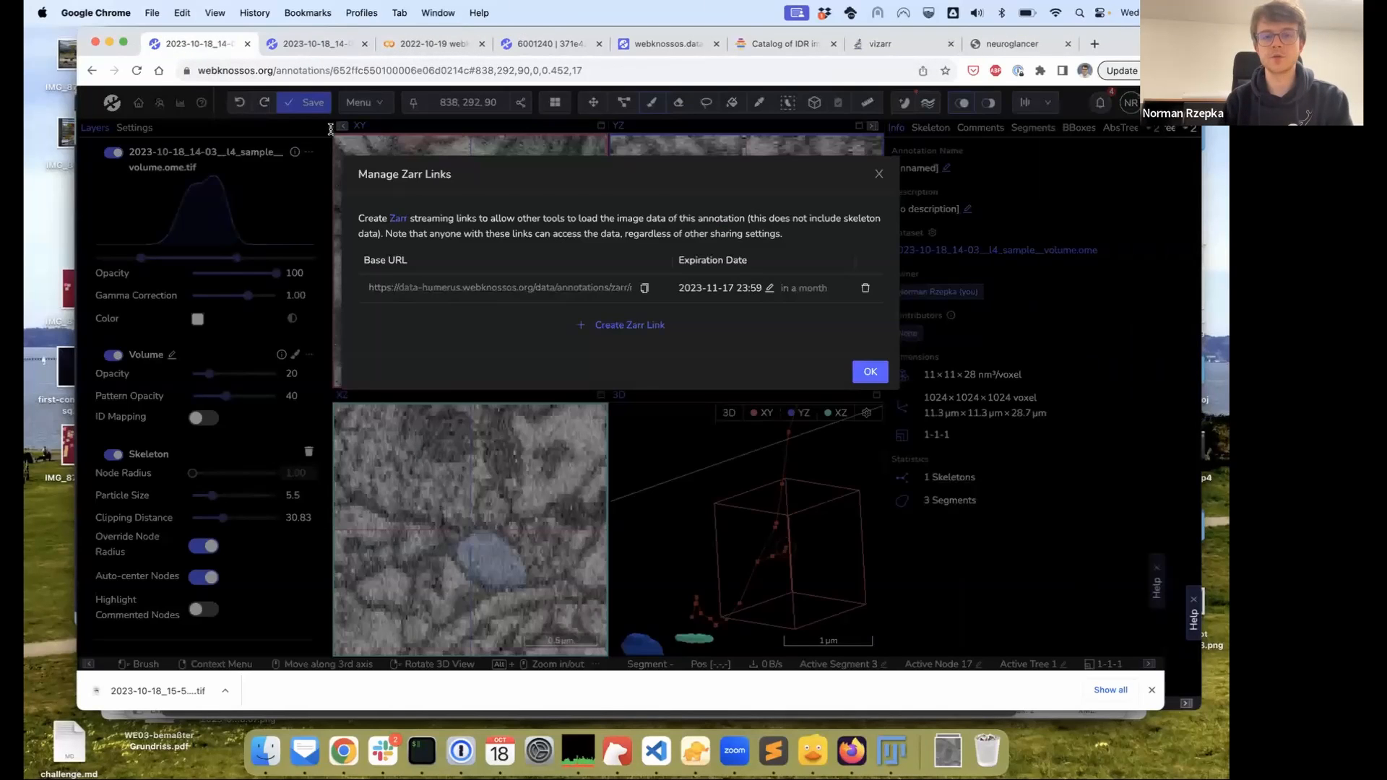
left_click(644, 287)
left_click(675, 334)
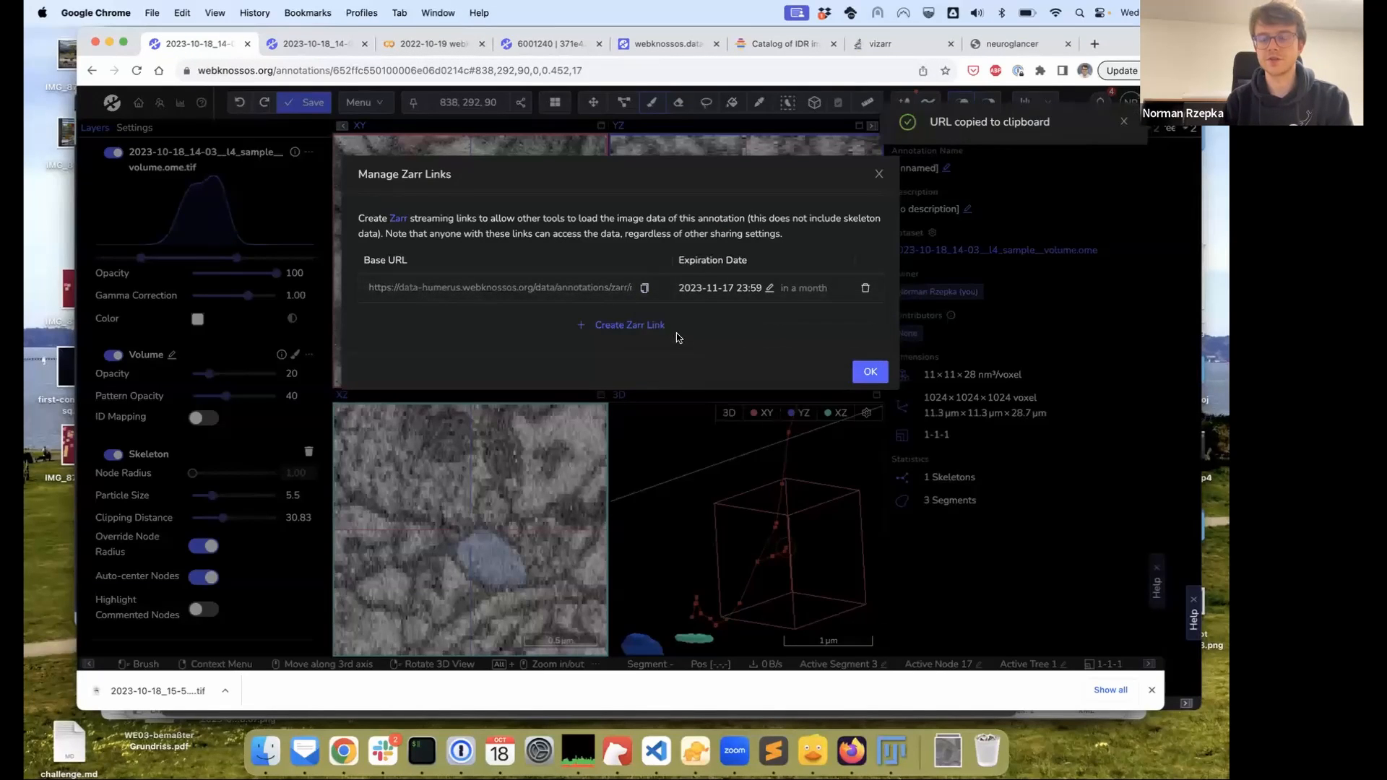
left_click(1018, 45)
left_click(1004, 142)
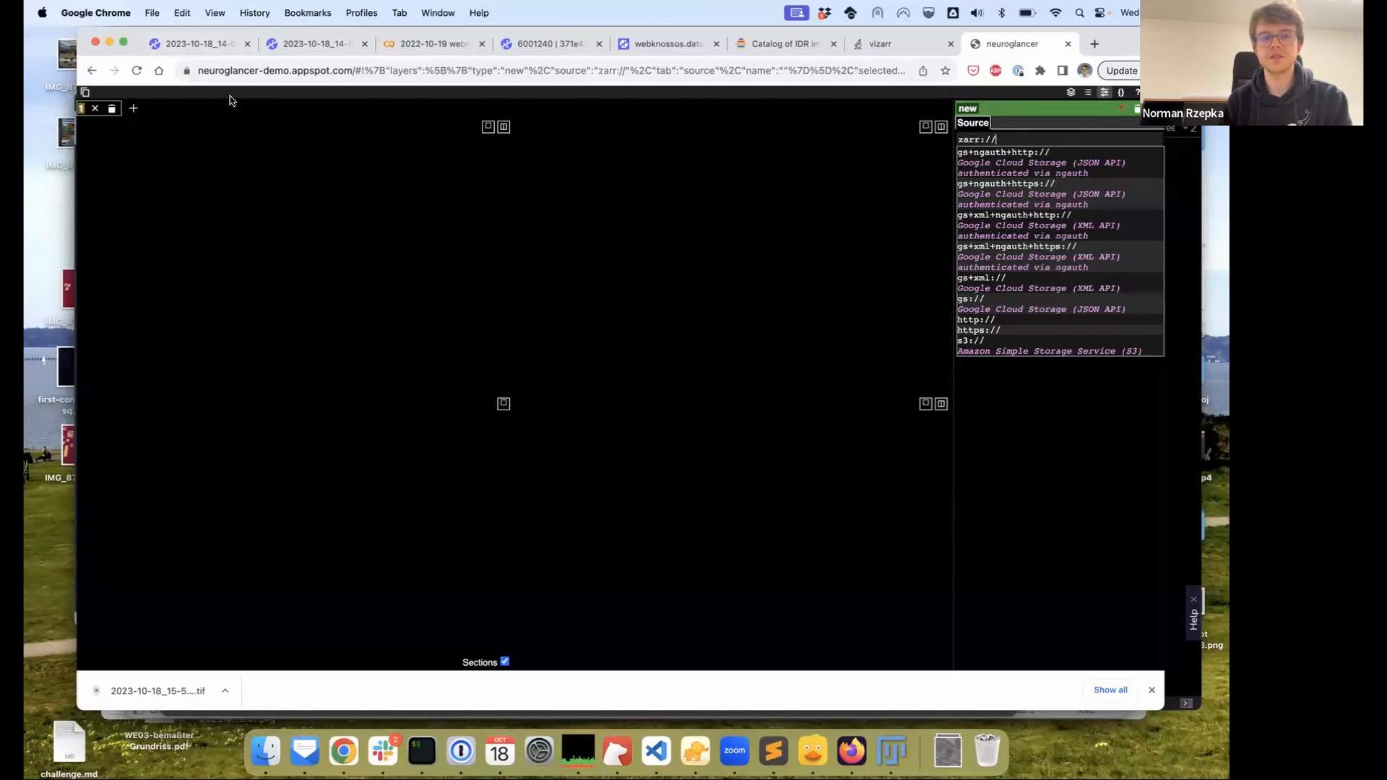
Paste the image layer's Zarr URL after zarr:// and add it as an image layer
left_click(216, 44)
left_click(645, 287)
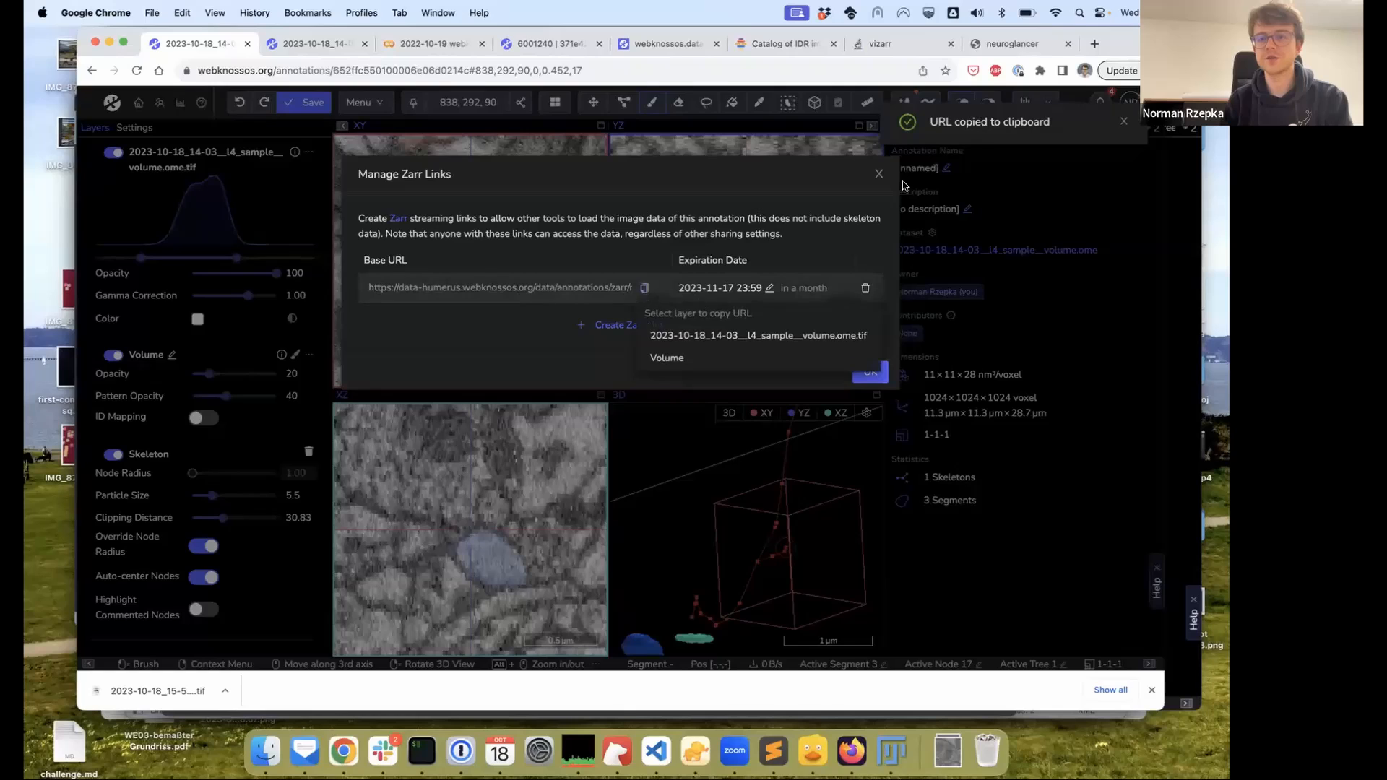
left_click(758, 335)
left_click(1018, 44)
left_click(1022, 141)
key("super+v")
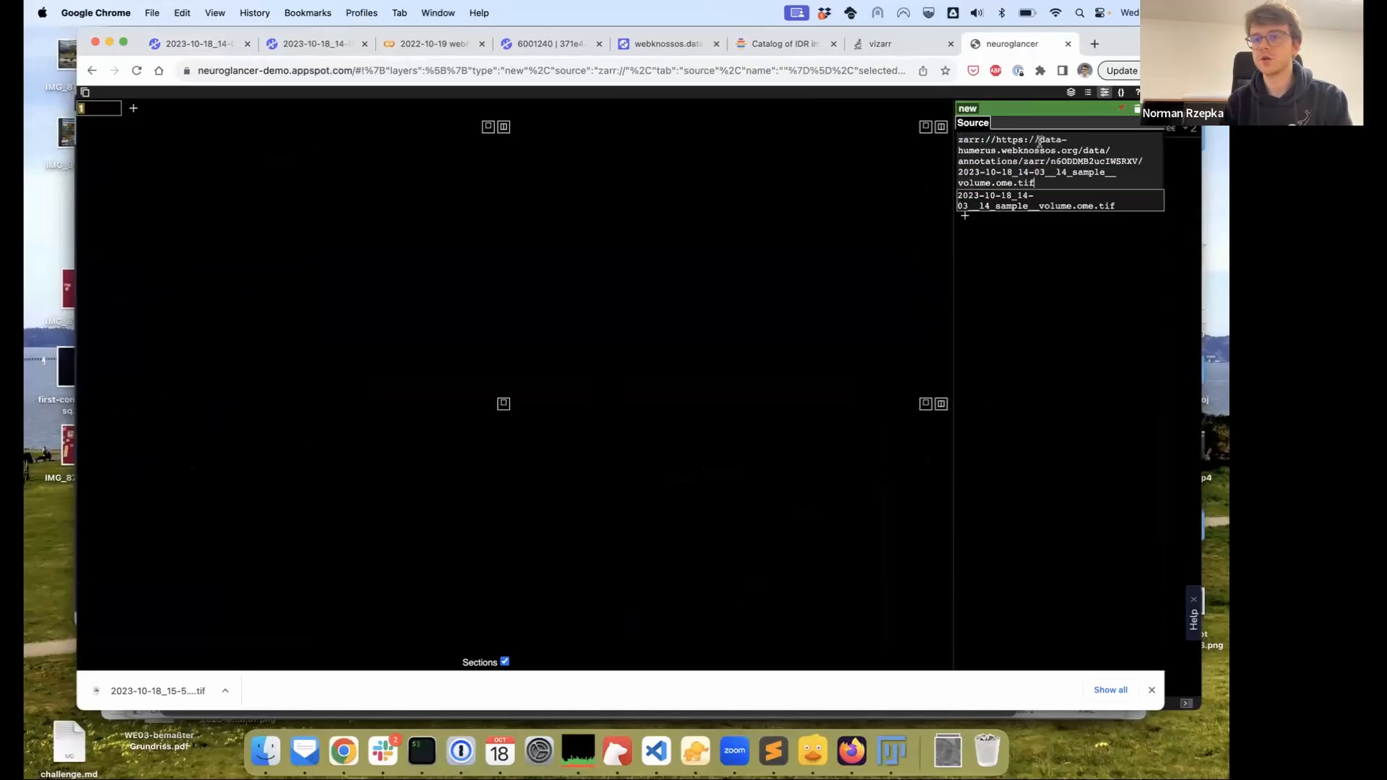
key("Return")
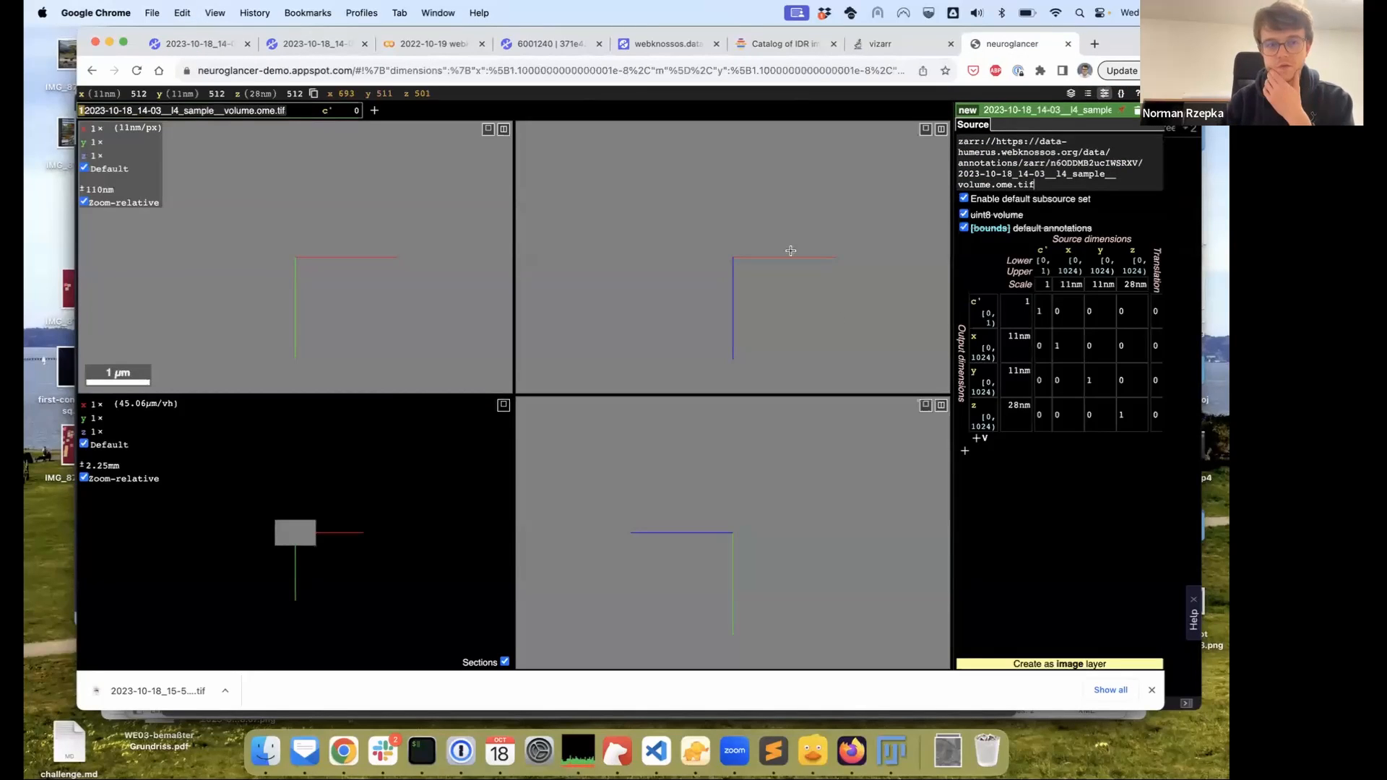
left_click(1049, 664)
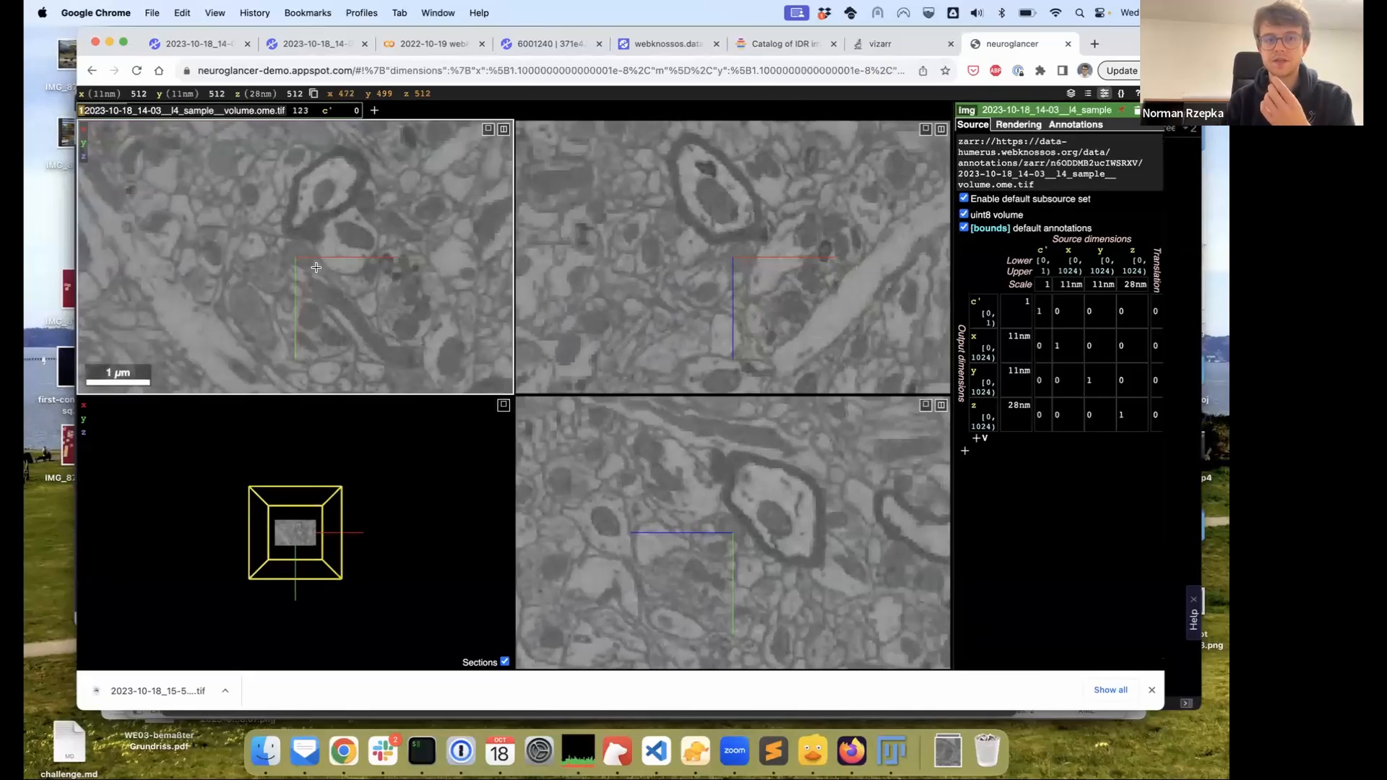
Copy the Volume layer's Zarr URL from the WEBKNOSSOS Zarr links
left_click(202, 43)
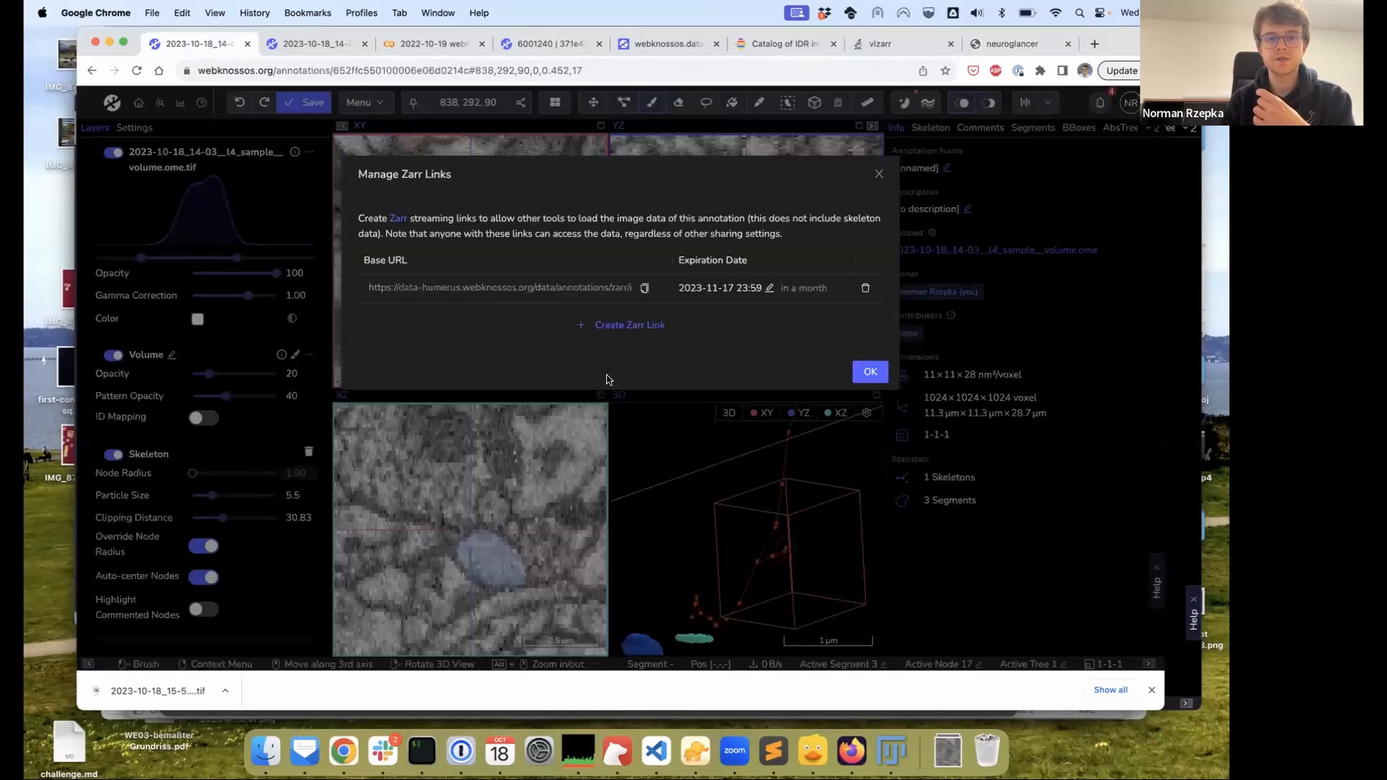
left_click(642, 287)
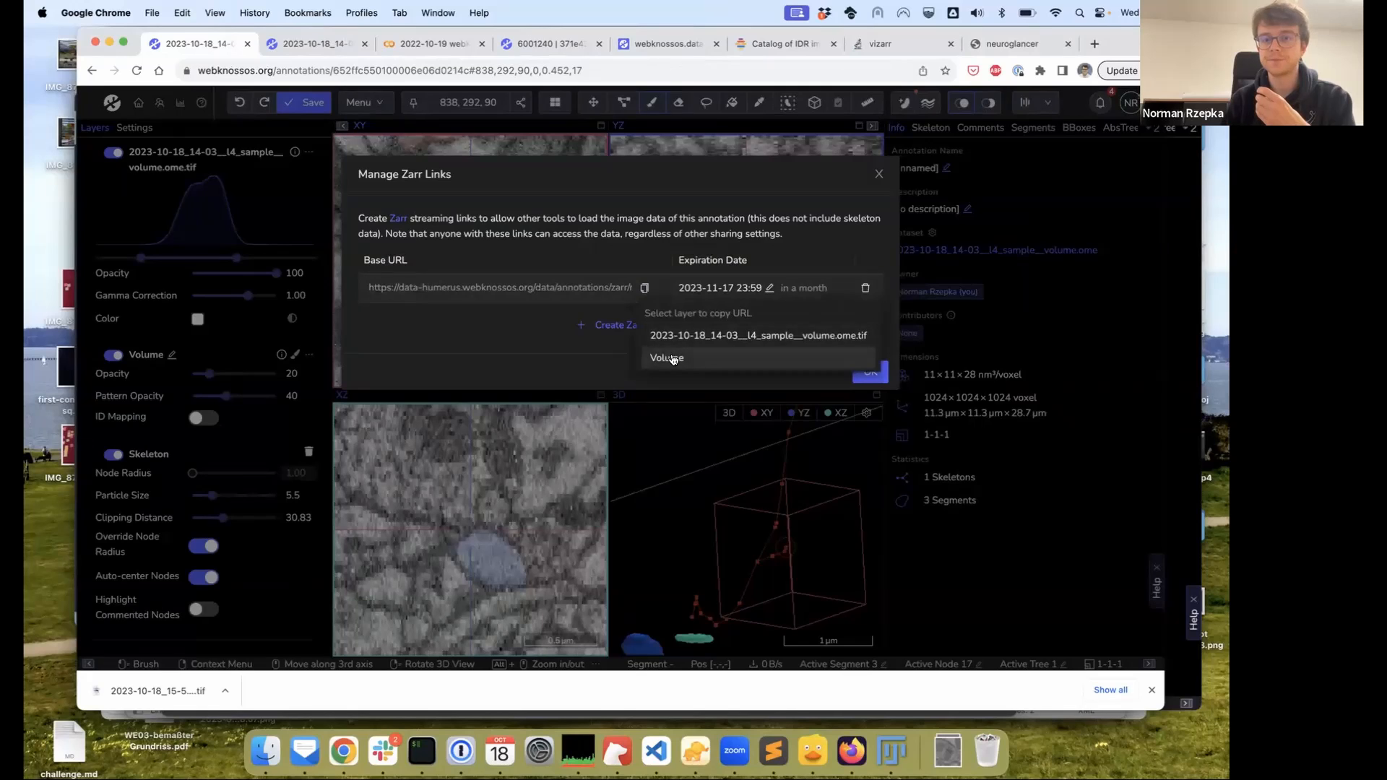
left_click(672, 359)
left_click(1010, 45)
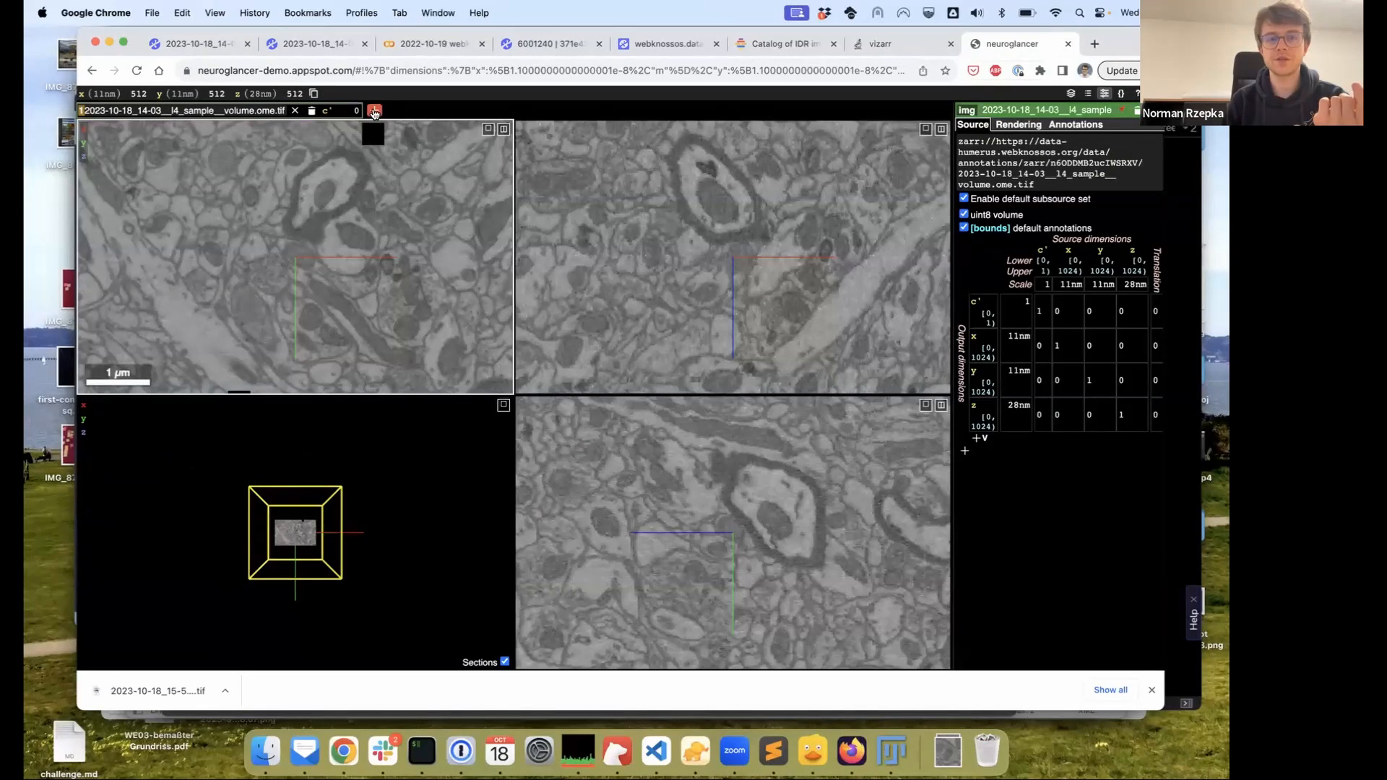
Add a second layer from the Volume's zarr:// URL as a segmentation layer
left_click(374, 112)
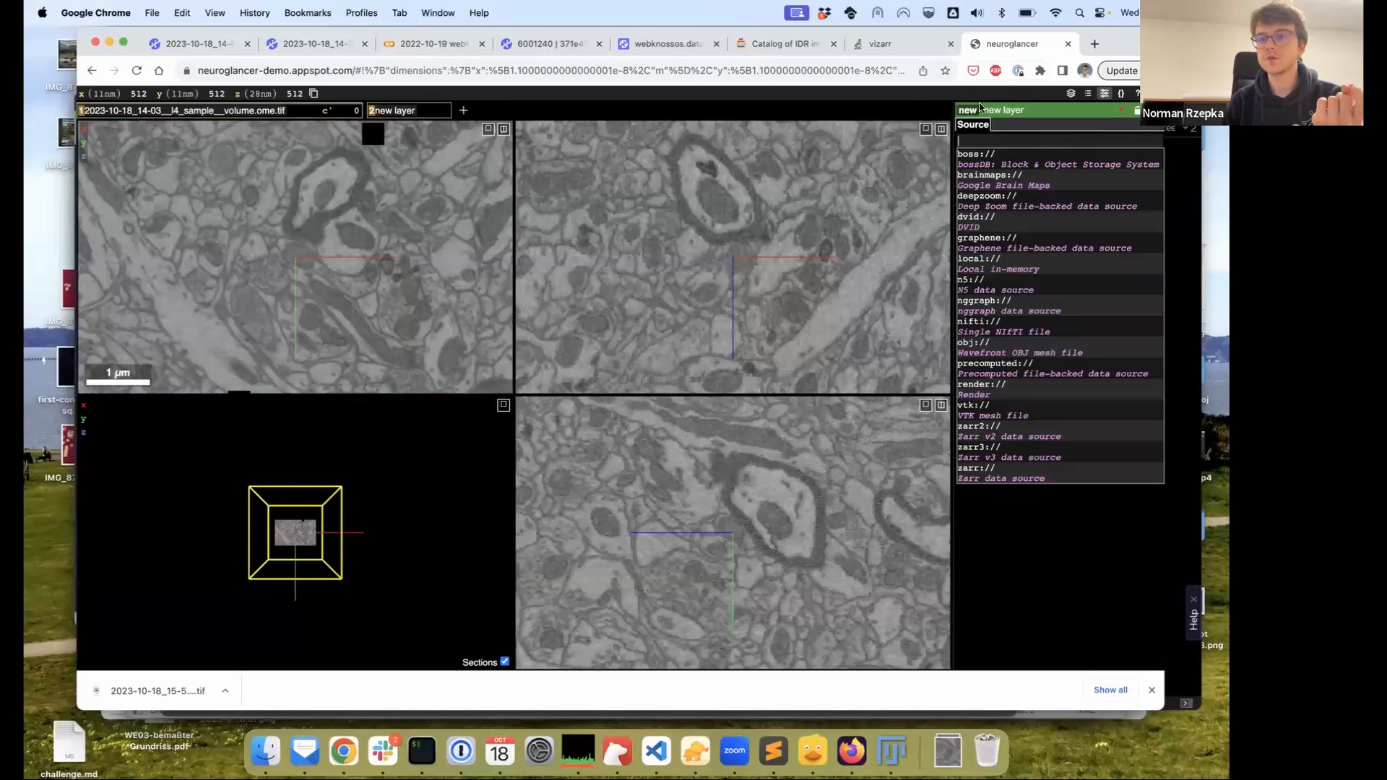
type("zarr://")
key("super+v")
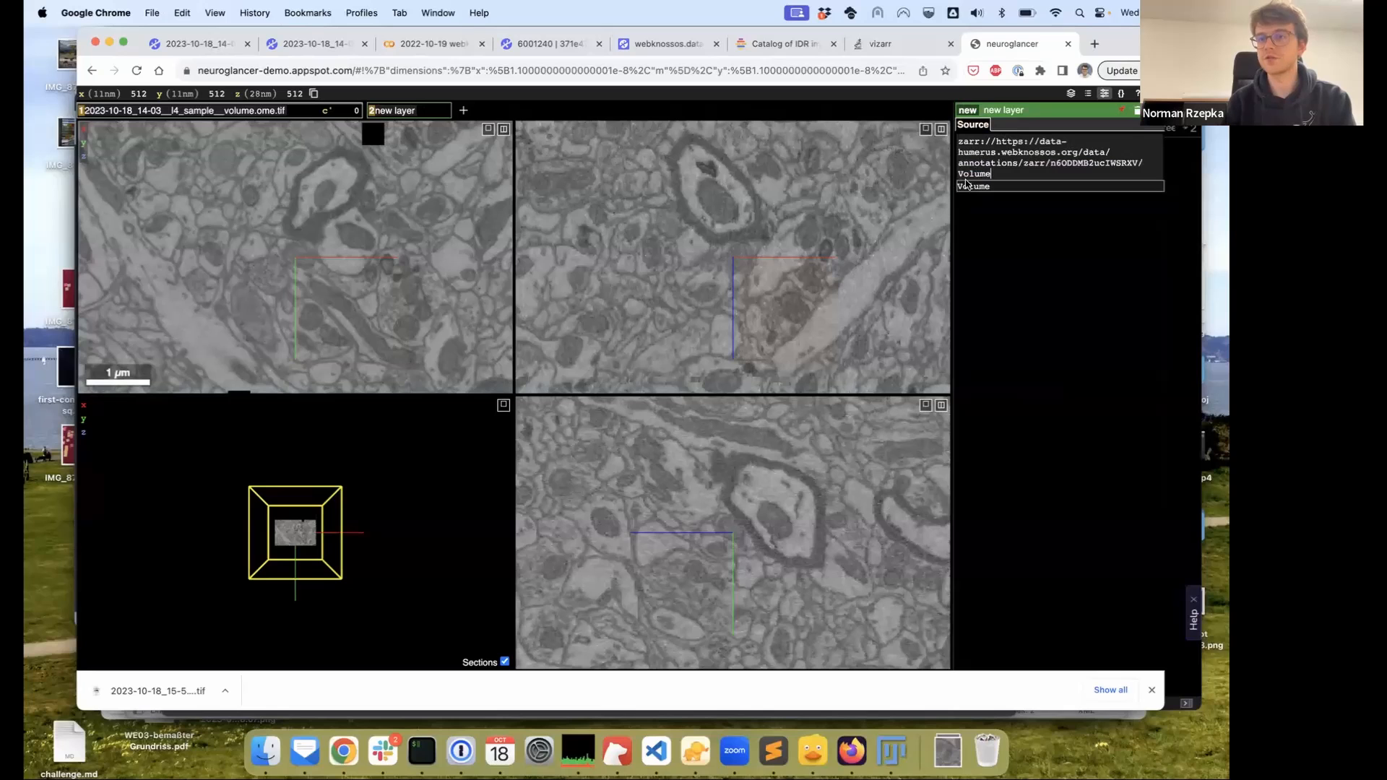
left_click(970, 111)
left_click(979, 145)
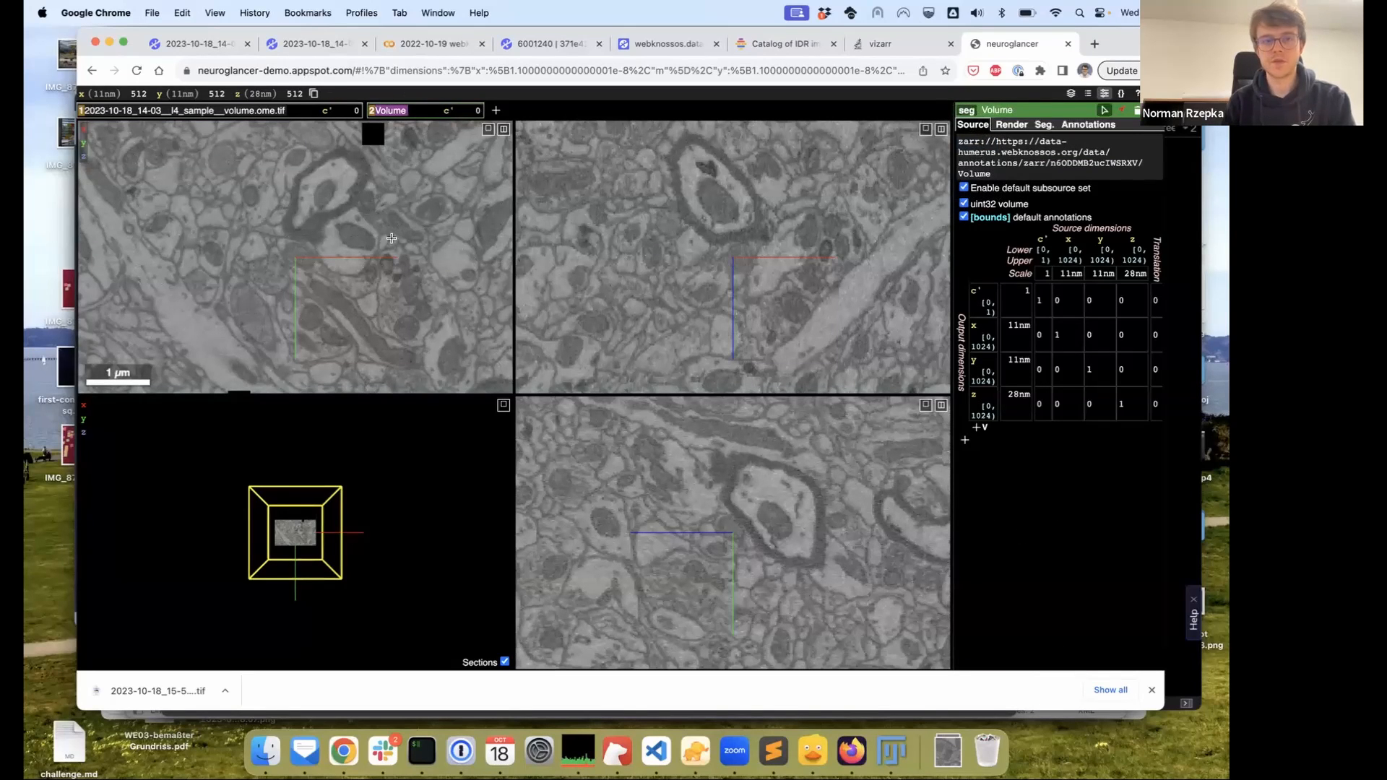
Close the WEBKNOSSOS Zarr links manager, zoom into the Neuroglancer overlay, and switch to vizarr
left_click(180, 43)
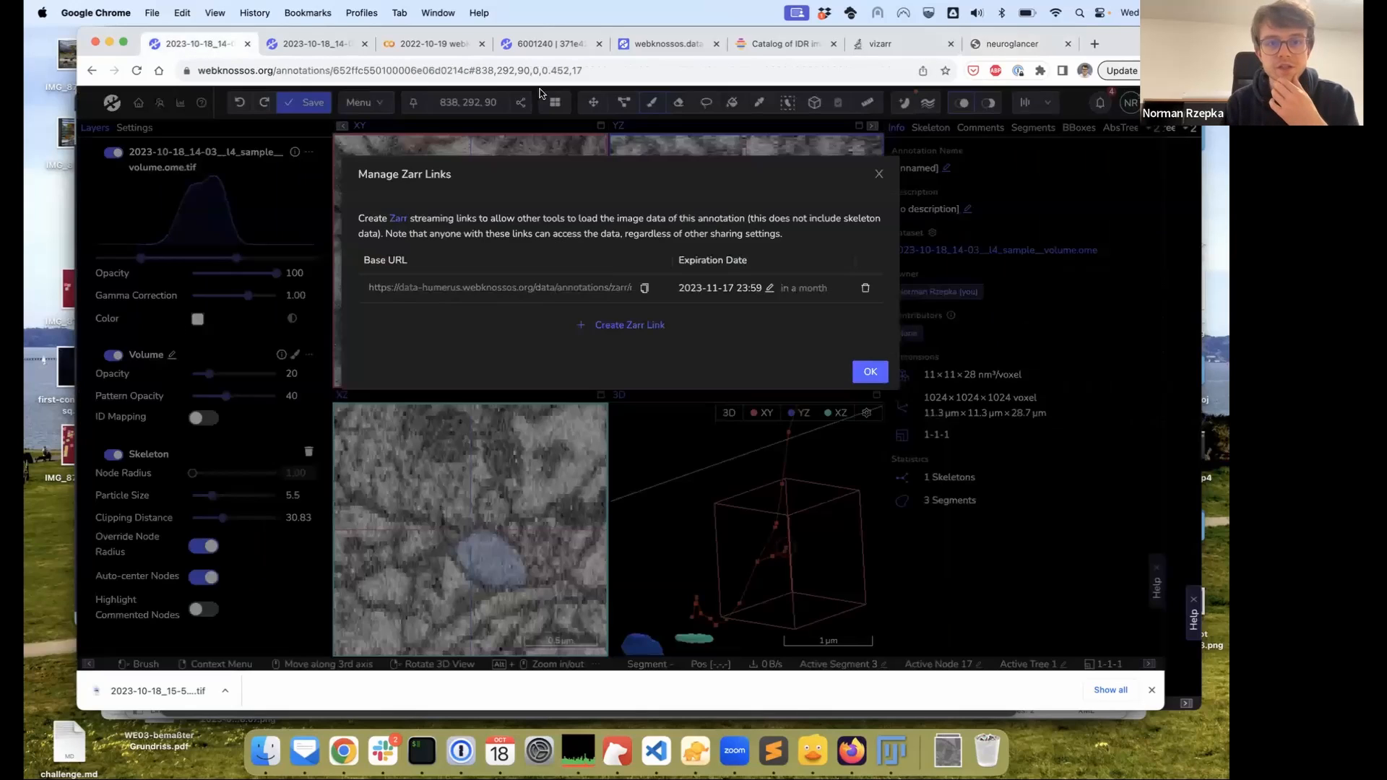
left_click(878, 174)
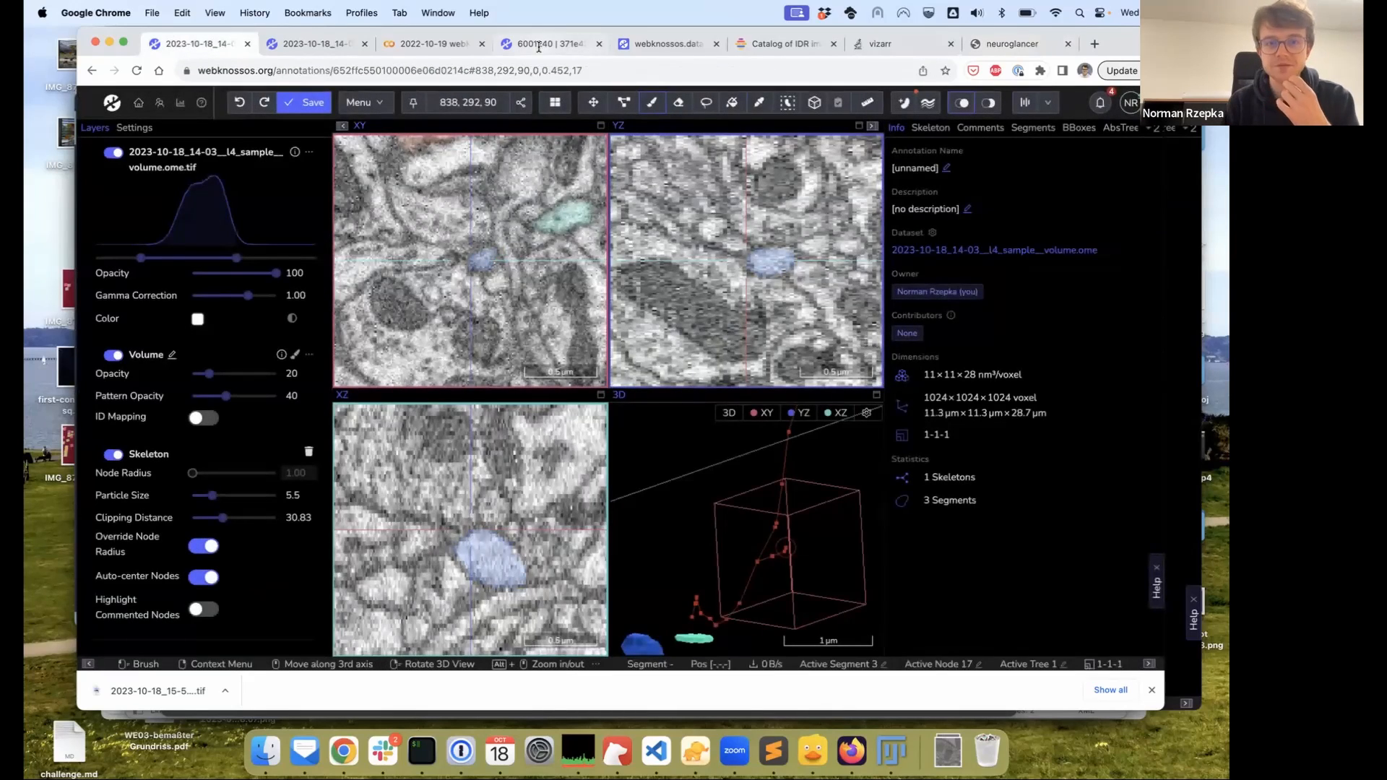
left_click(1001, 44)
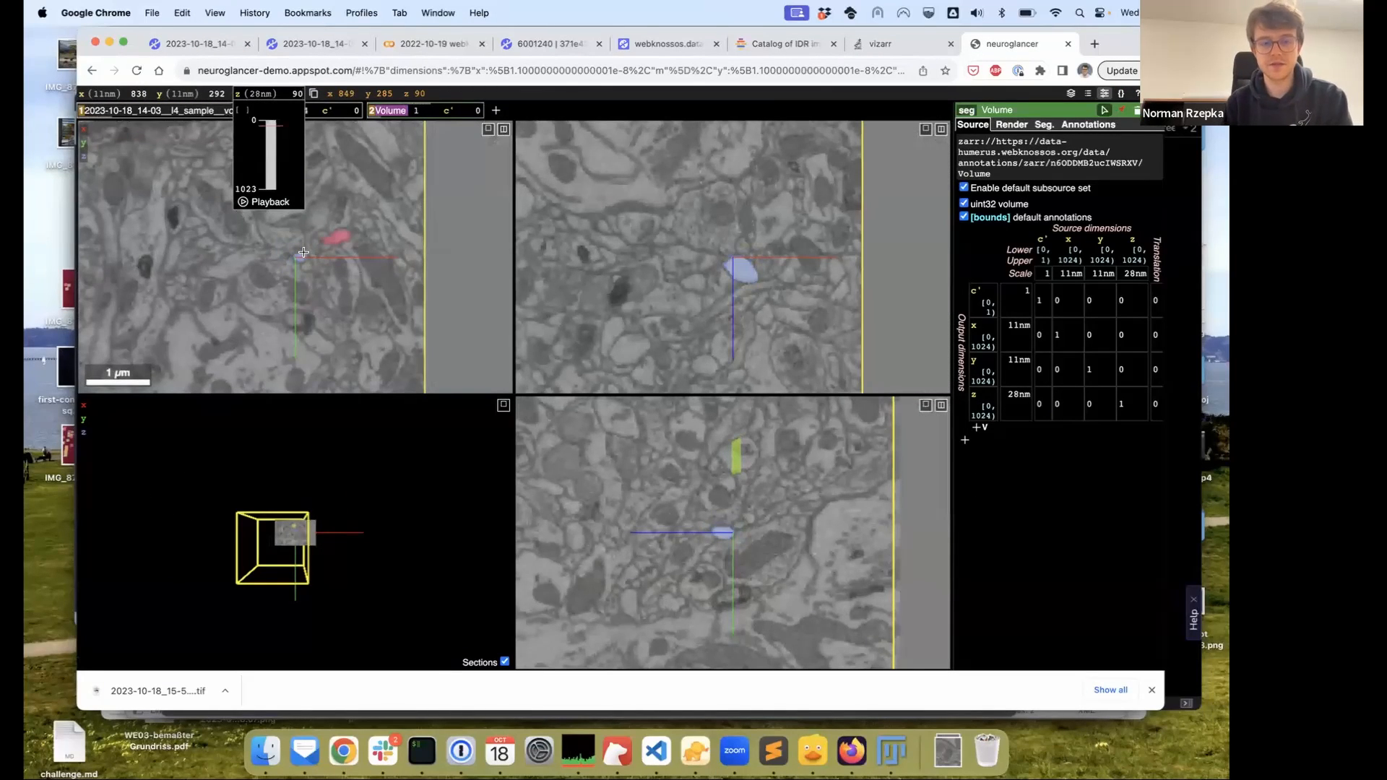
scroll(303, 252, "up", 10, "ctrl")
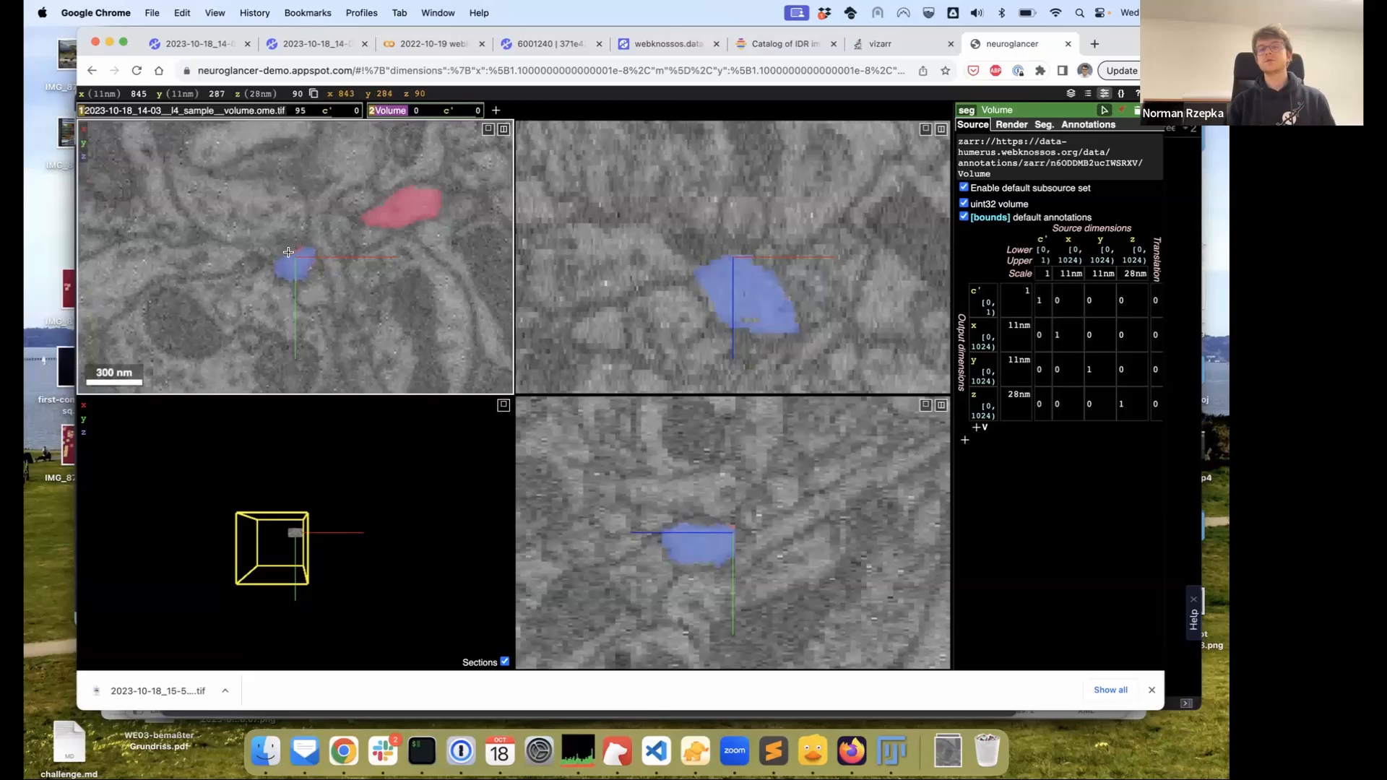
left_click(882, 49)
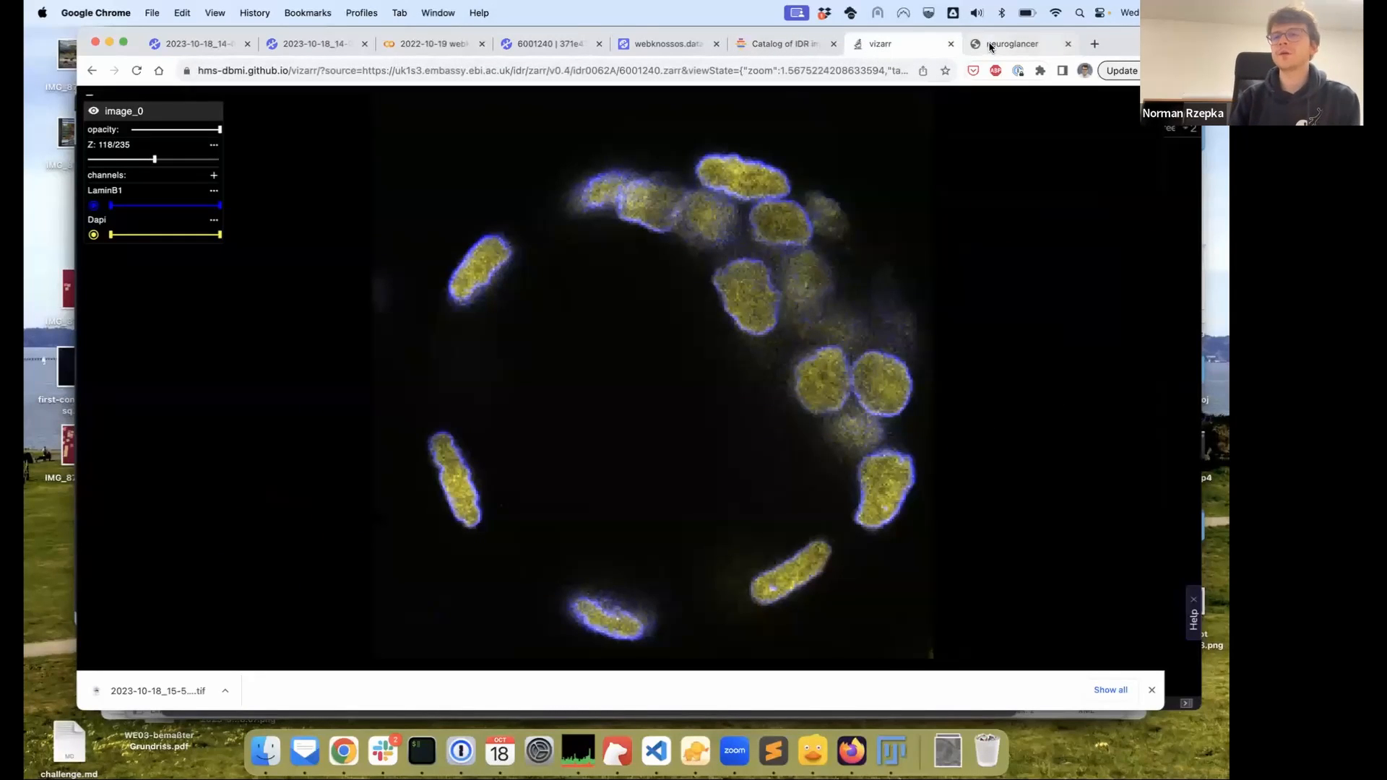
Switch back to Neuroglancer showing the EM image with blue and red segments
left_click(990, 47)
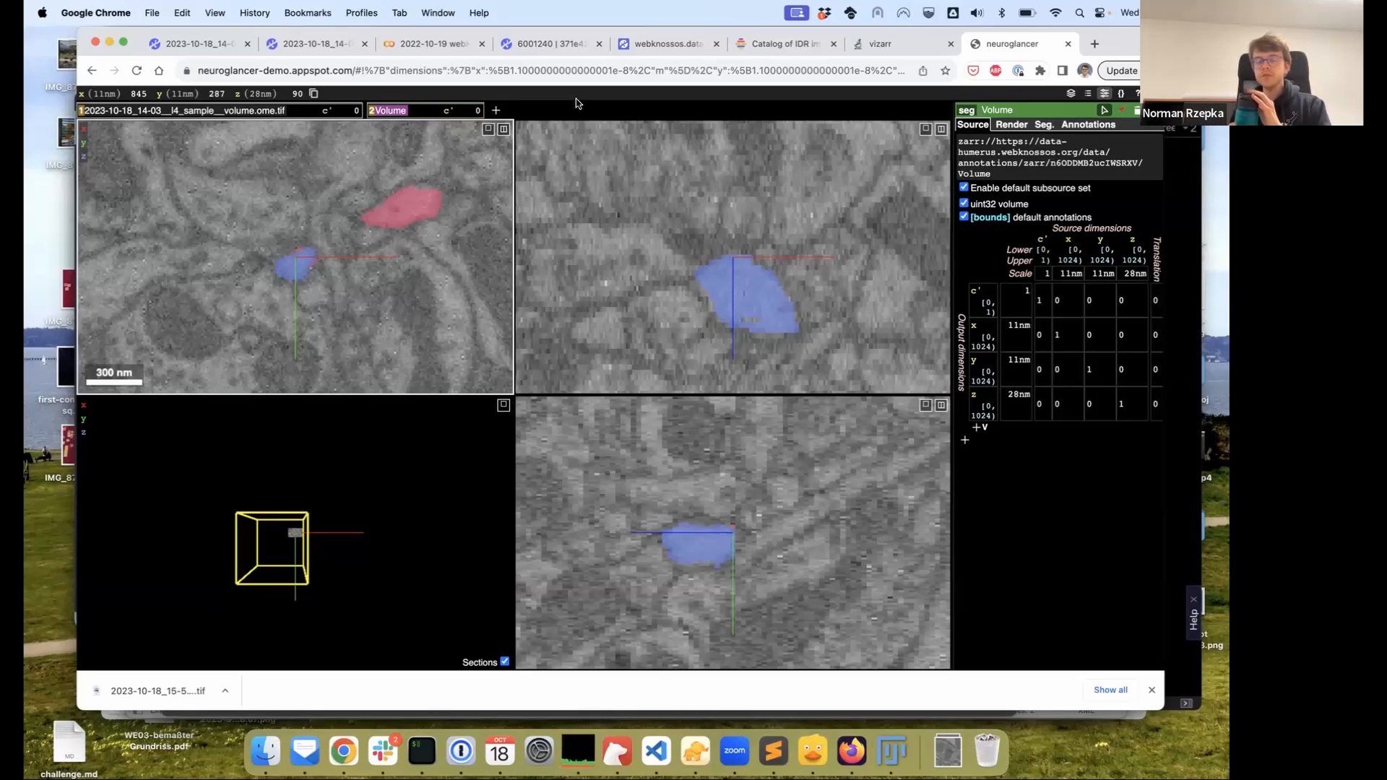
Replace the dataset path in the address bar with the scalable_minds C555_tps_demo link and load it
left_click(567, 49)
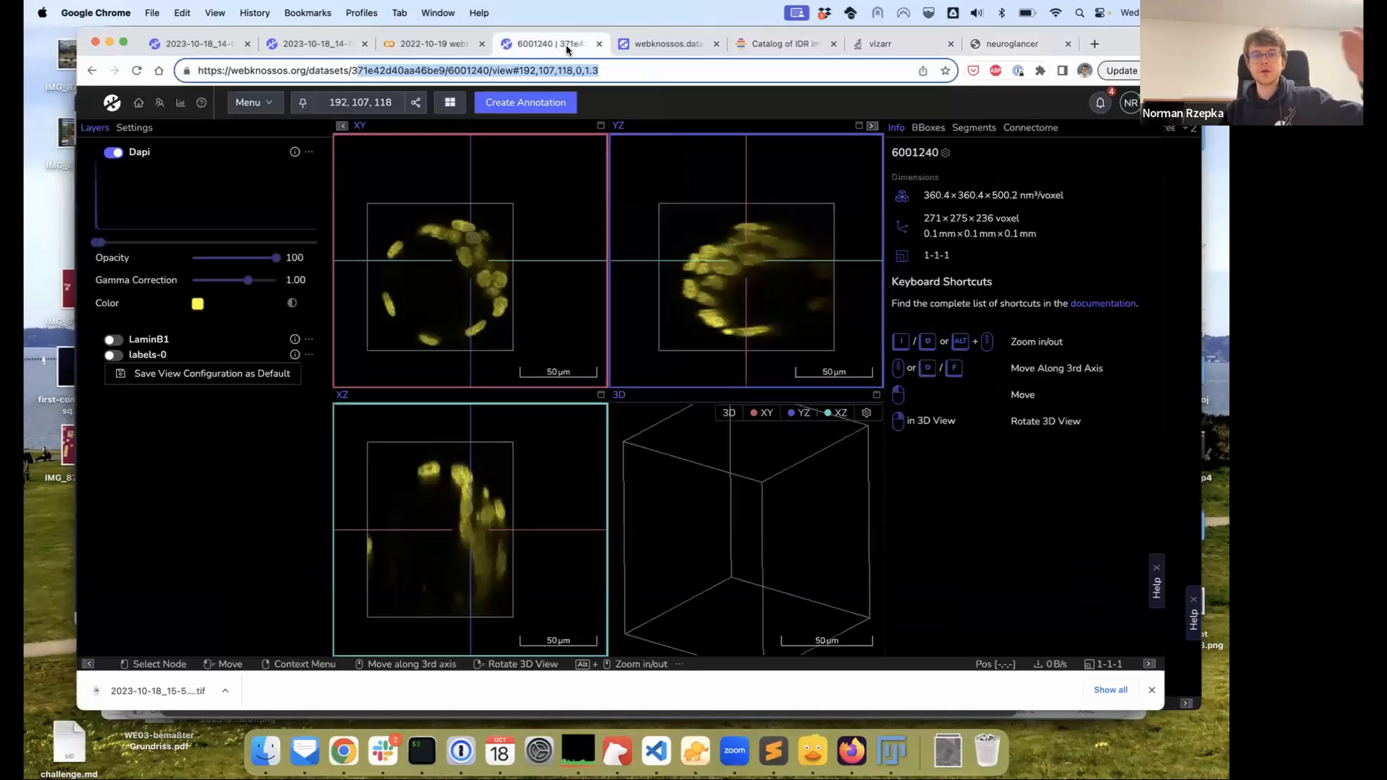
left_click(622, 72)
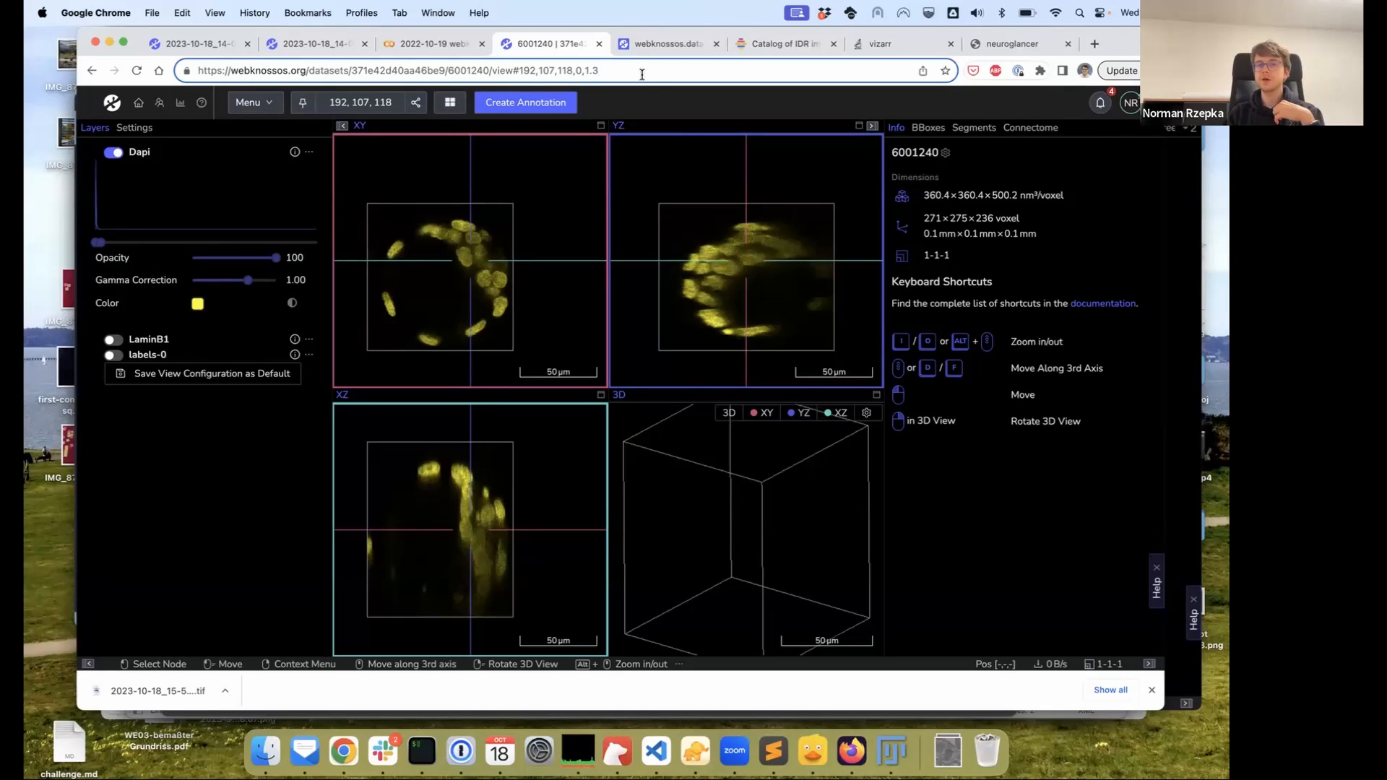
left_click_drag(646, 69, 352, 70)
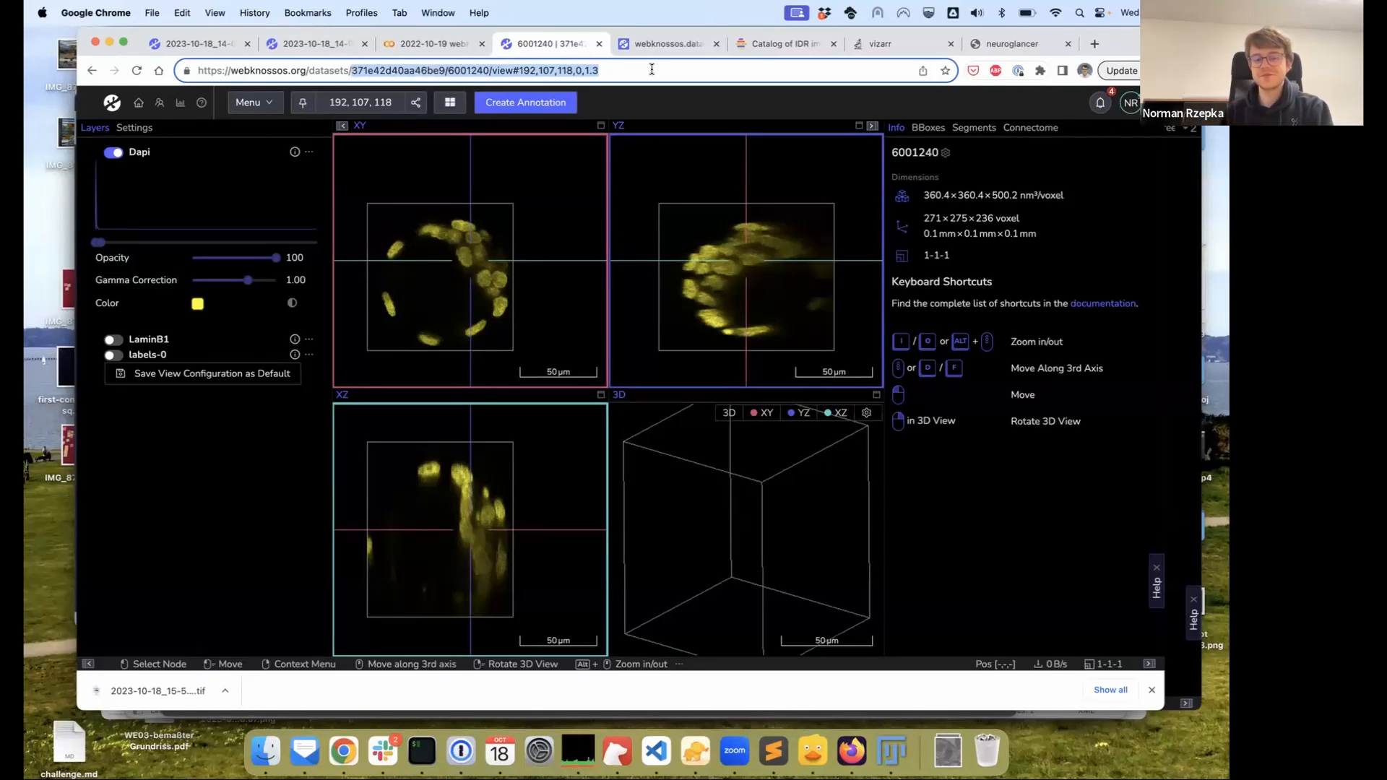
type("sc")
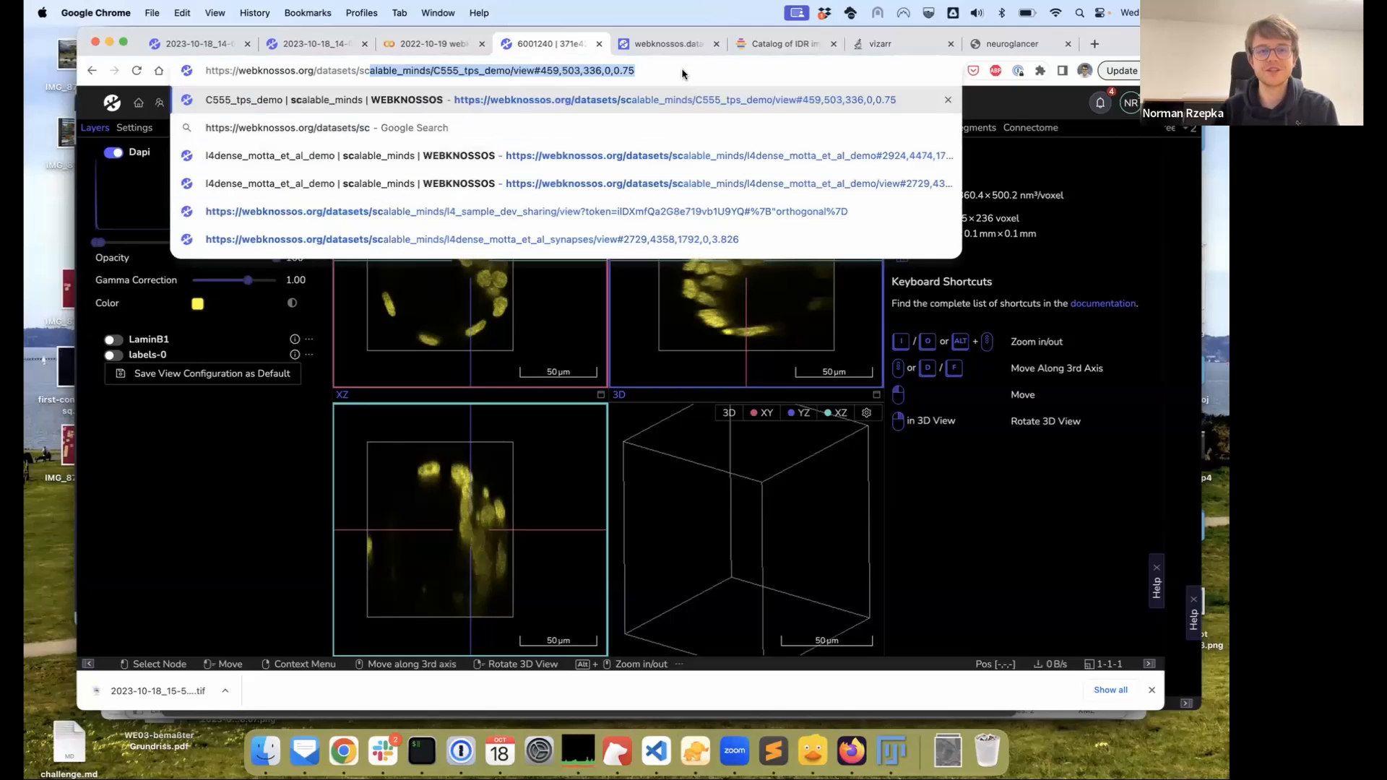
left_click(677, 67)
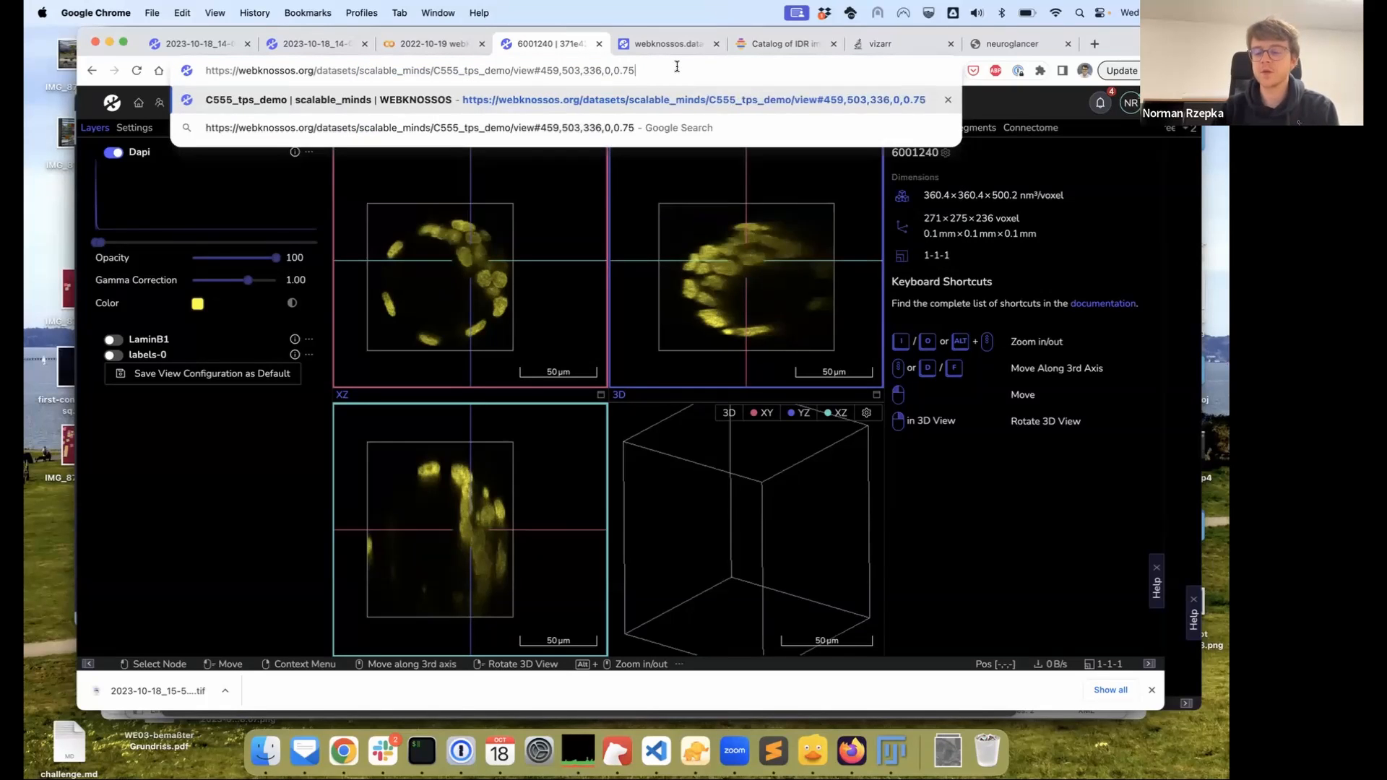
key("Return")
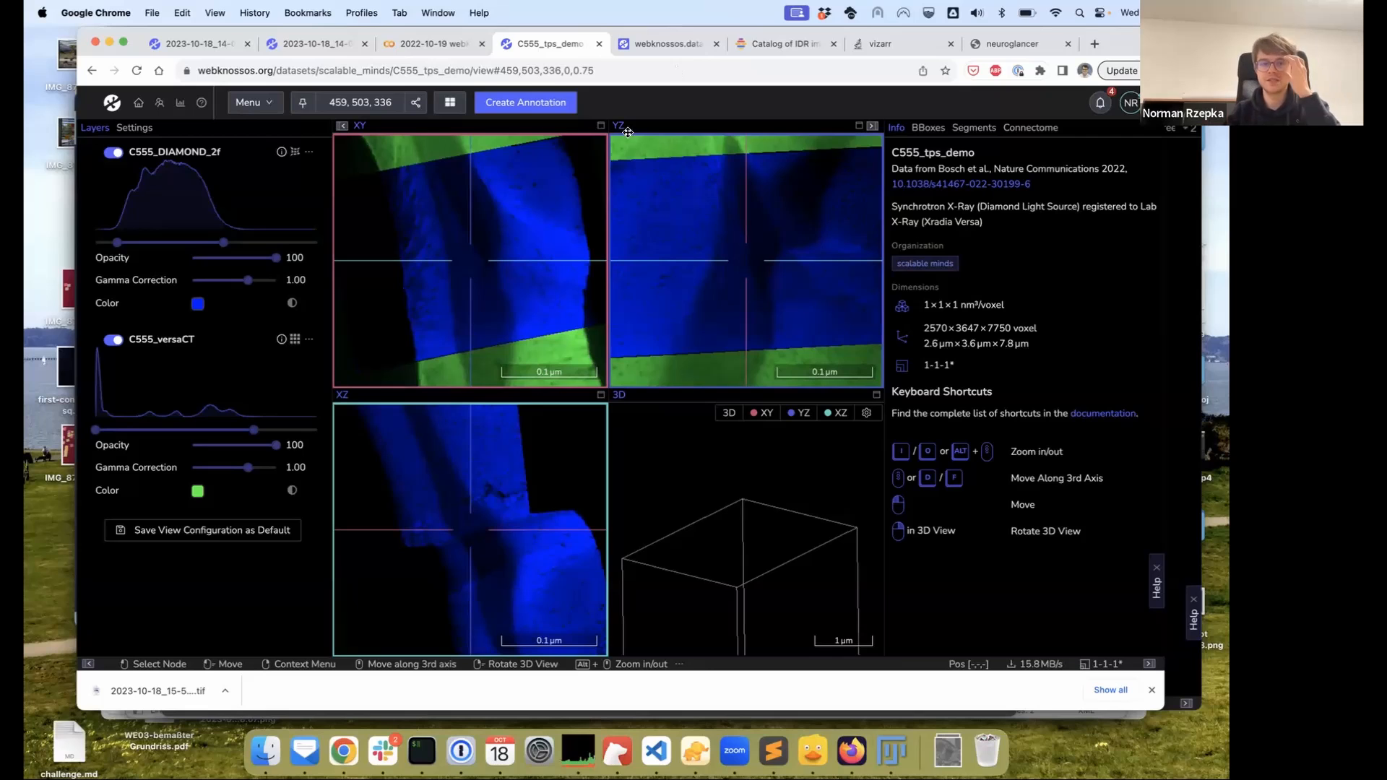
left_click_drag(579, 239, 572, 253)
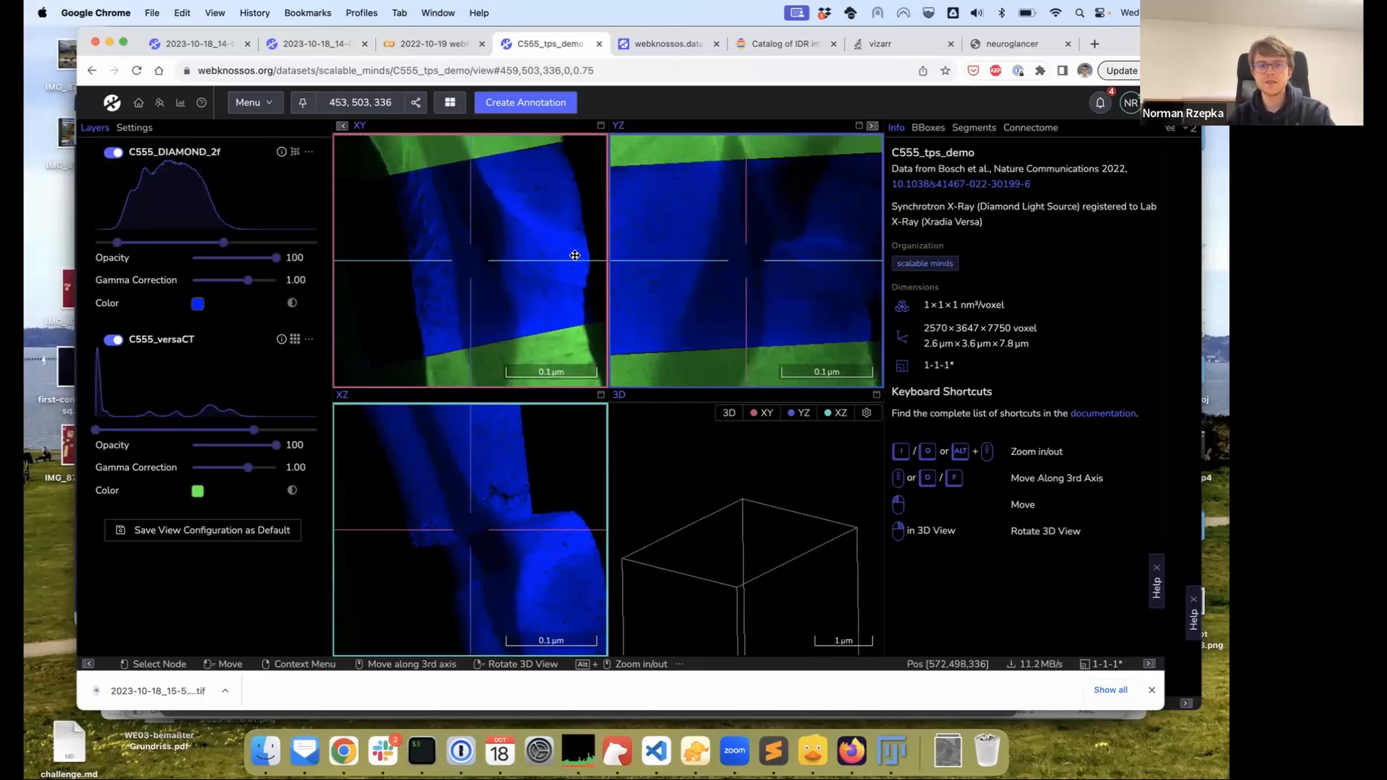
scroll(504, 263, "down", 18, "alt")
scroll(505, 263, "up", 6, "alt")
scroll(505, 263, "down", 3, "alt")
scroll(500, 268, "up", 5, "alt")
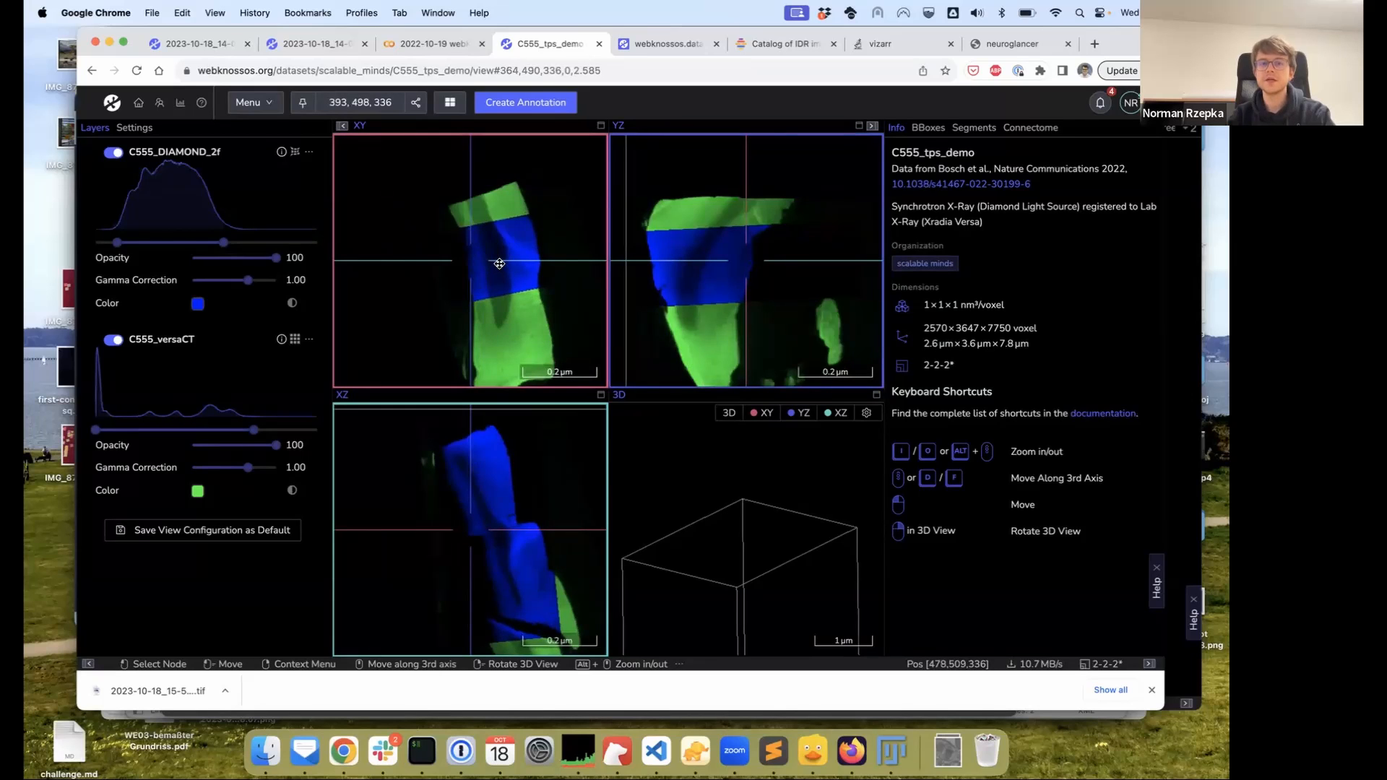
scroll(512, 267, "up", 5, "alt")
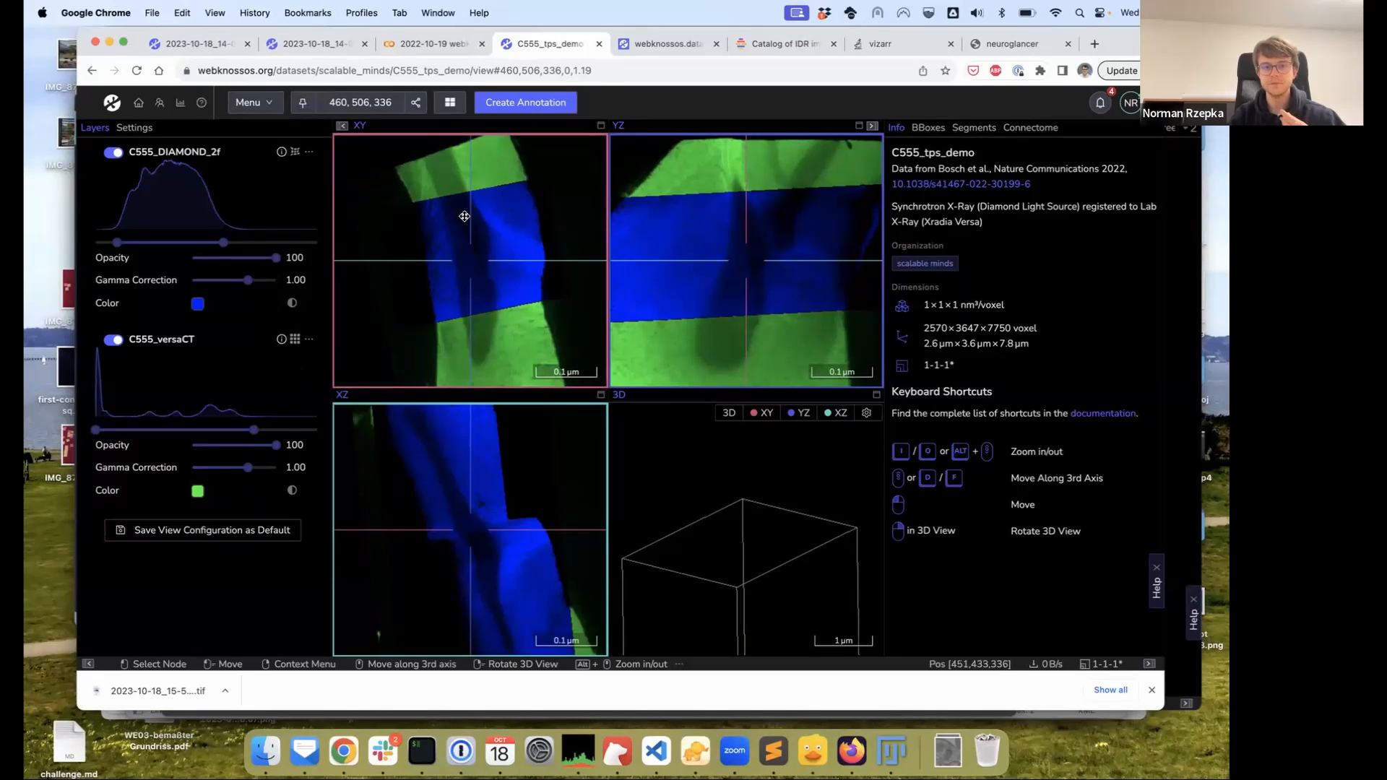
Turn off the thin-plate-spline transformation on the C555_DIAMOND_2f layer
left_click(295, 155)
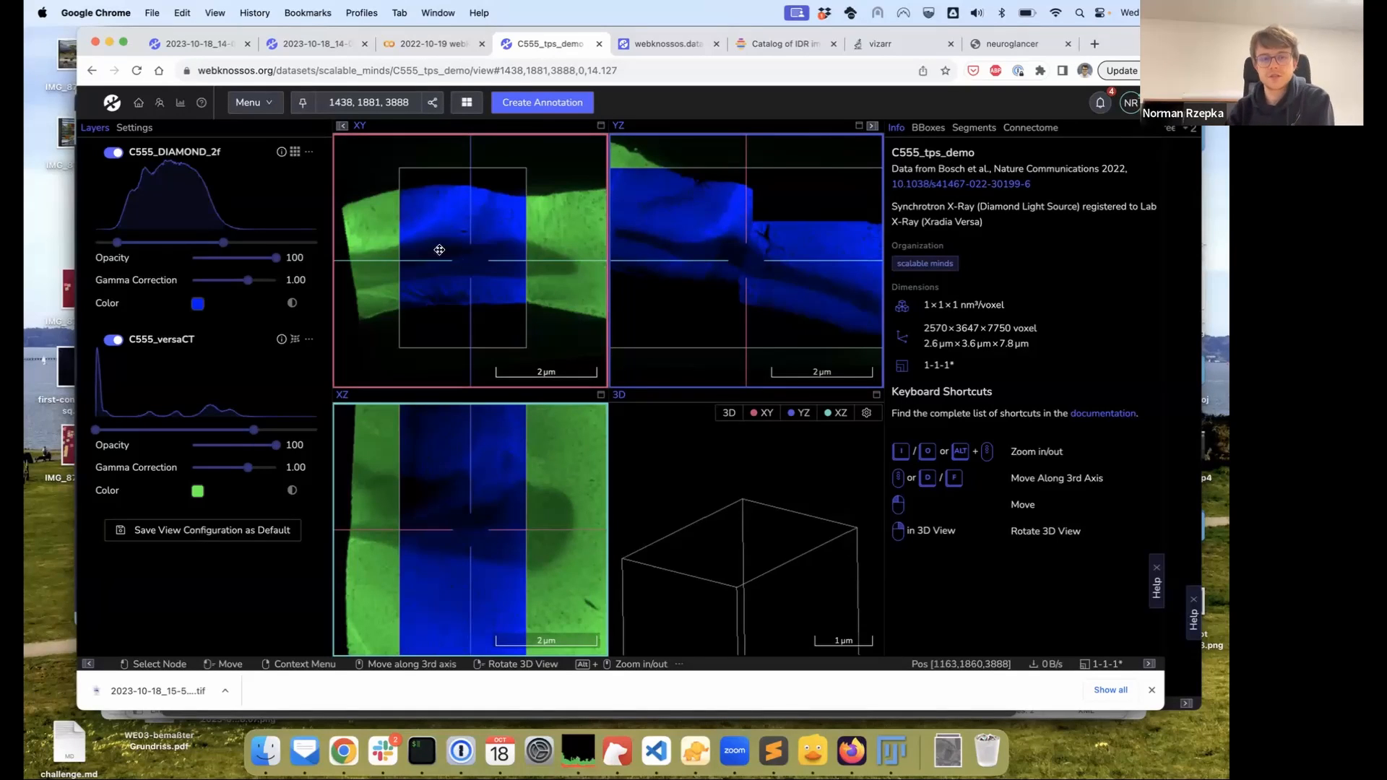
Turn off the transformation on the C555_versaCT layer
left_click(295, 340)
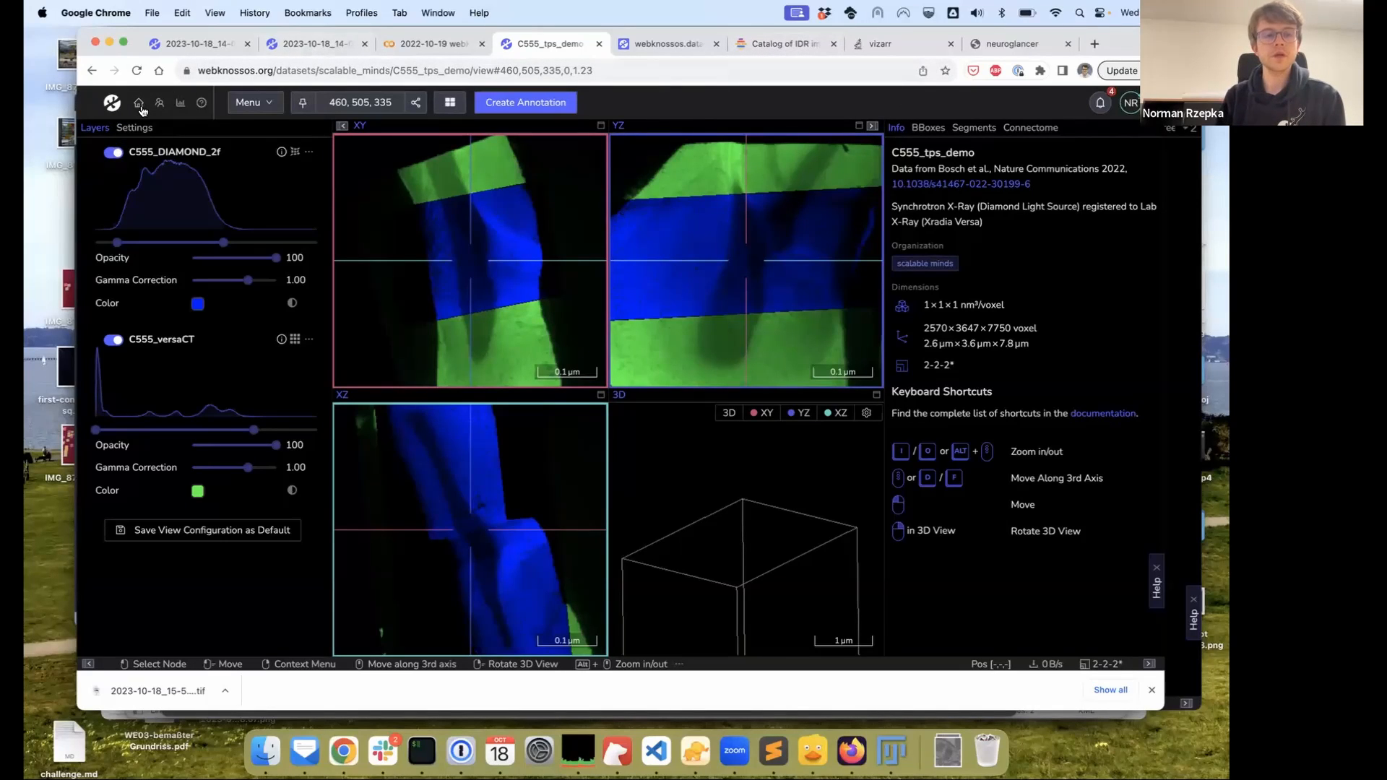
Open the Add Remote Dataset form from the WEBKNOSSOS datasets dashboard
mouse_move(139, 103)
left_click(167, 144)
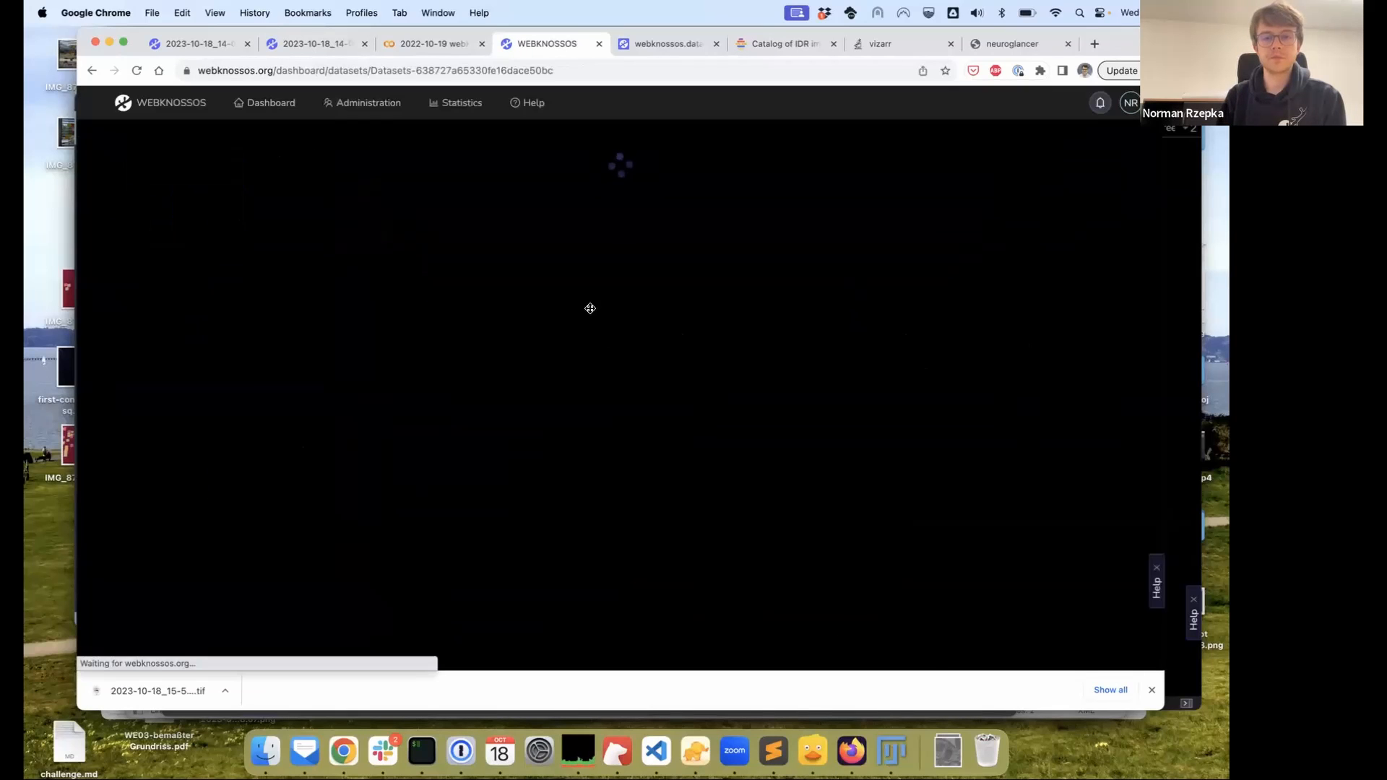
left_click(801, 149)
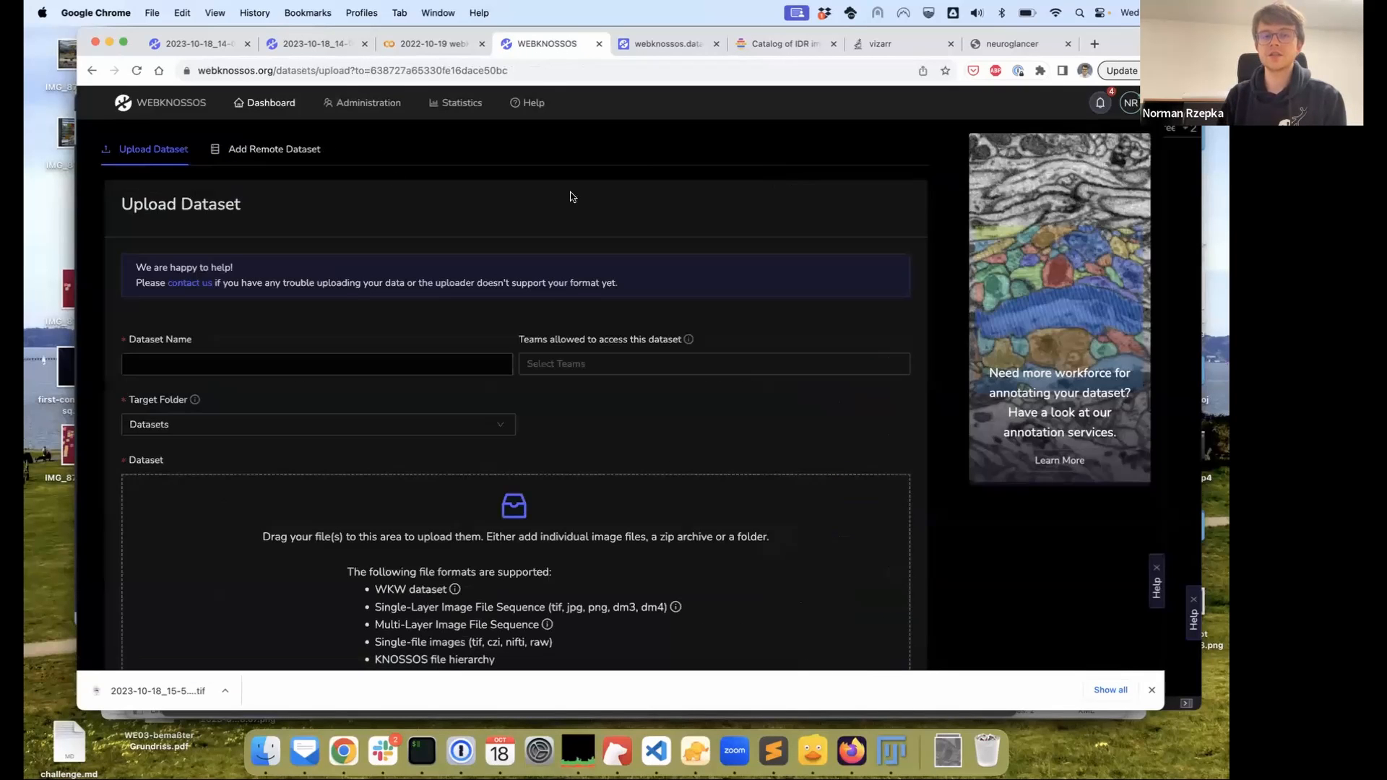
left_click(309, 150)
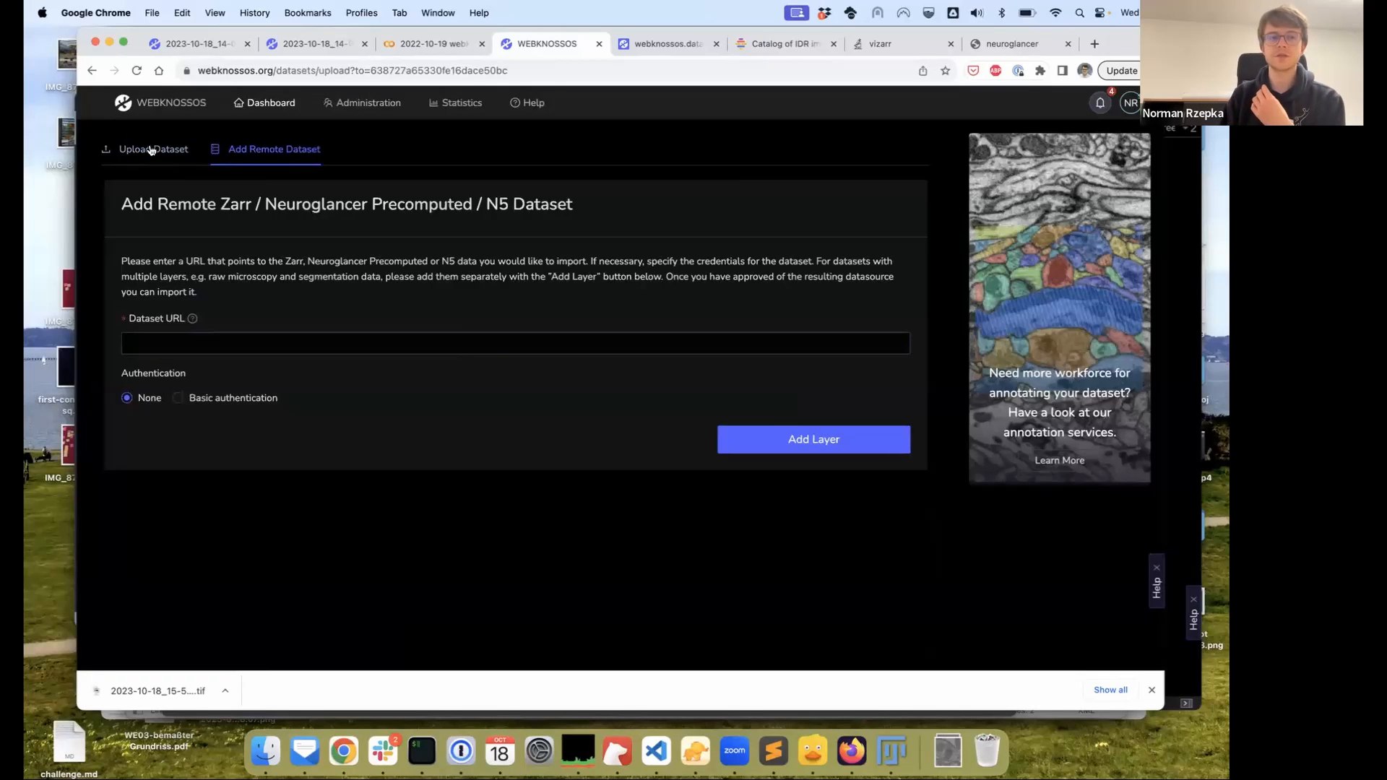
Copy the 5514375.zarr link address from the IDR OME-NGFF samples catalog
left_click(751, 45)
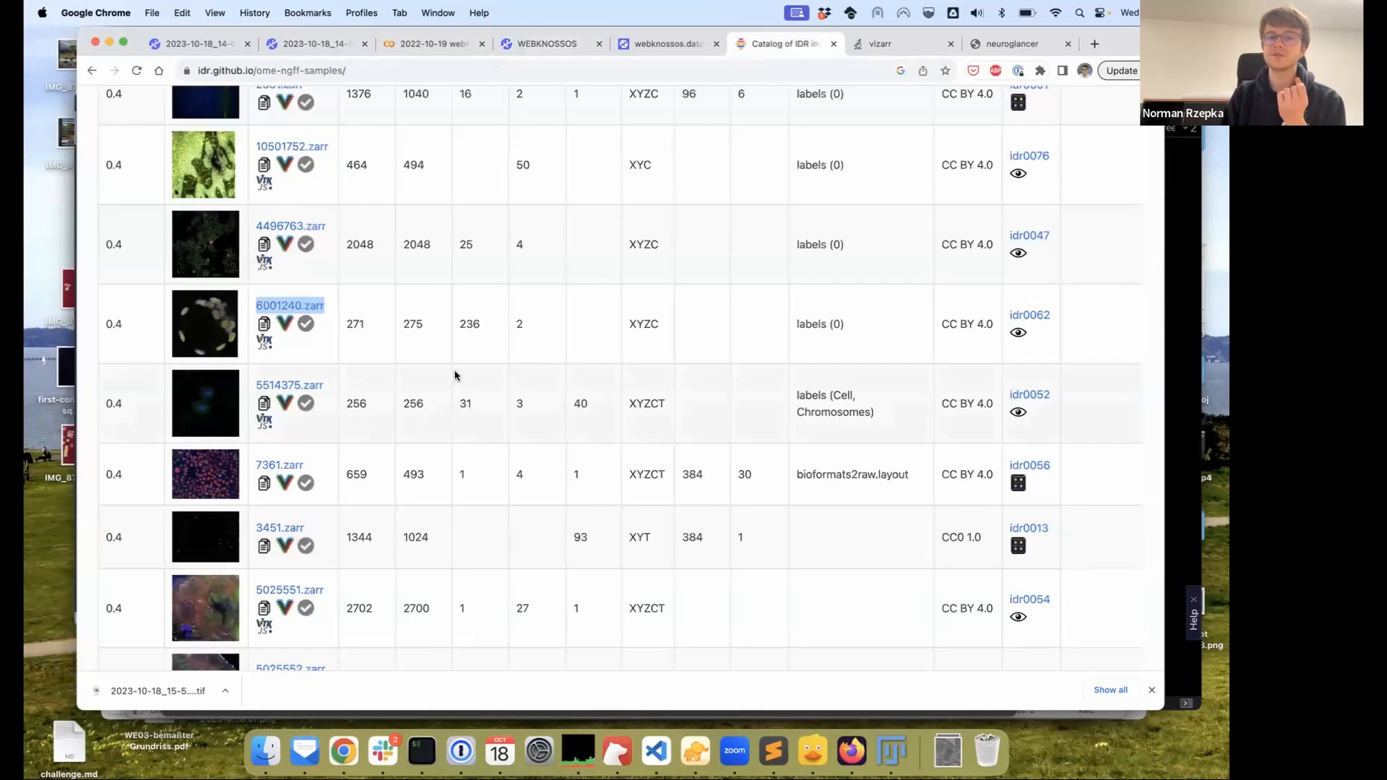
scroll(455, 368, "up", 3)
scroll(456, 368, "down", 2)
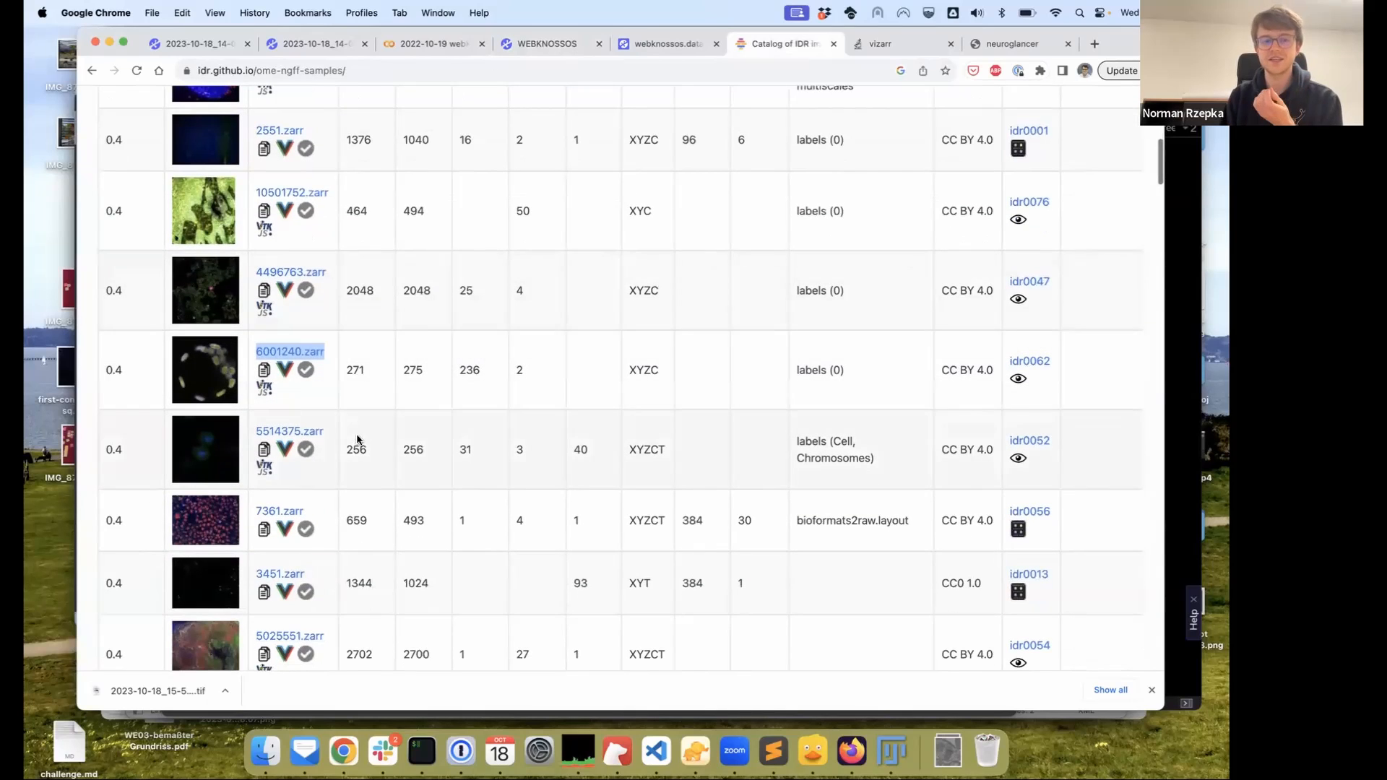
right_click(306, 433)
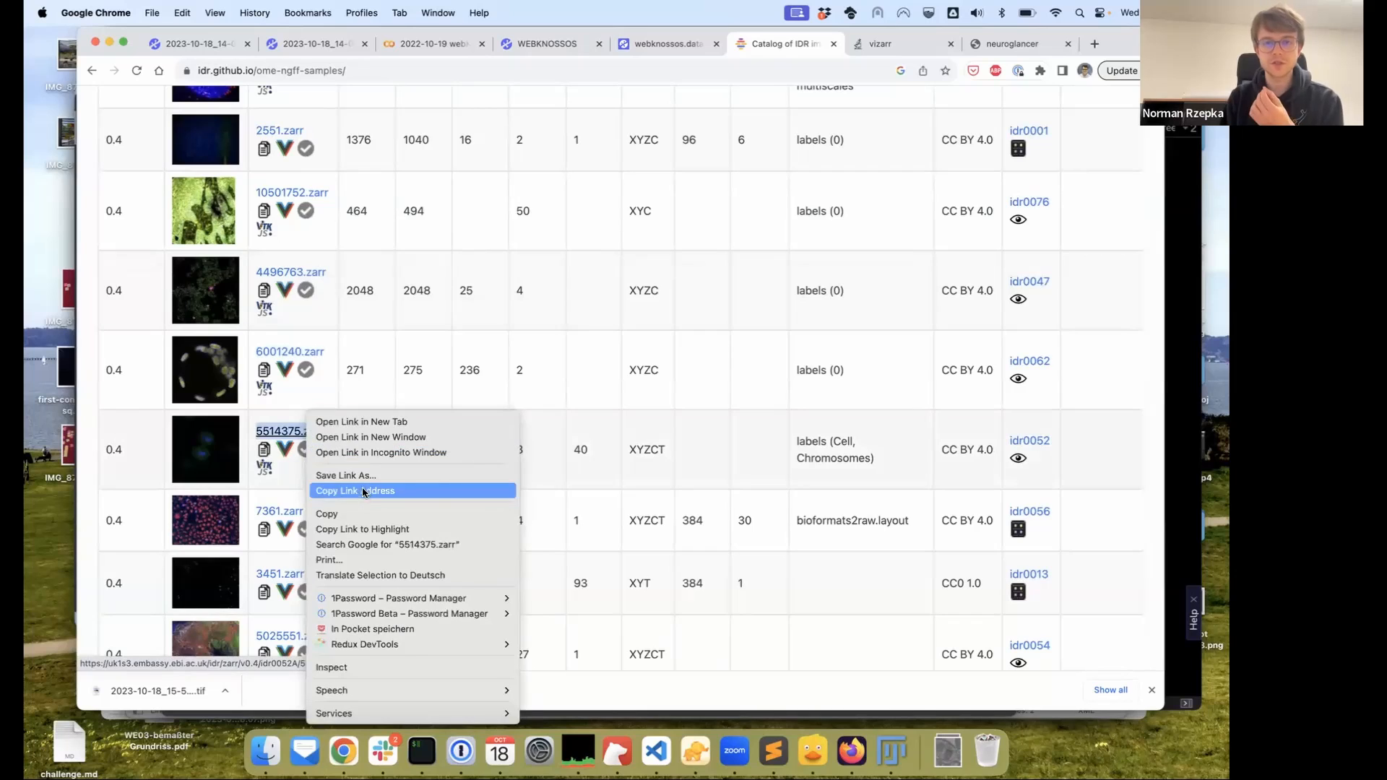
left_click(364, 491)
Paste 5514375.zarr as the Dataset URL and add its layers; after the non-uniform voxel size error, return to the catalog
left_click(524, 50)
left_click(382, 336)
key("super+v")
left_click(775, 446)
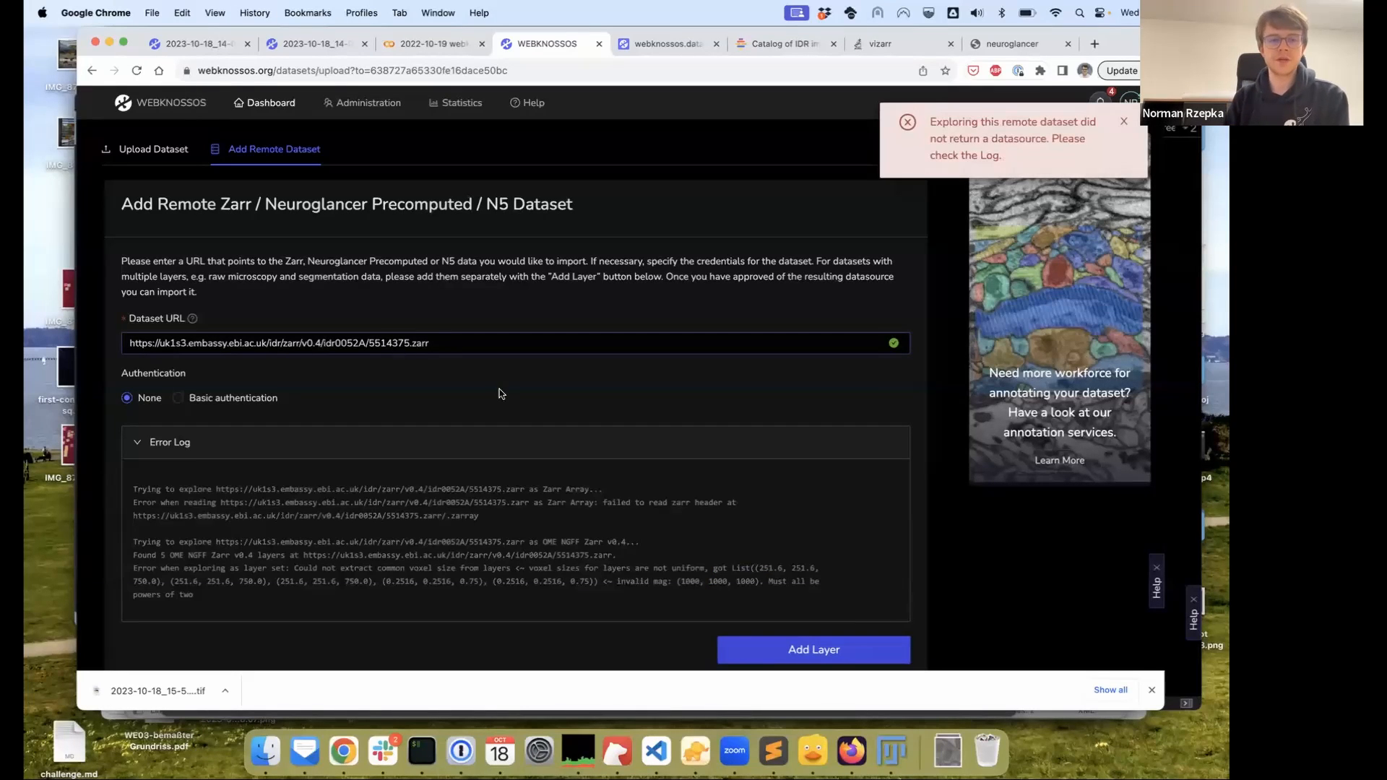
scroll(476, 383, "down", 1)
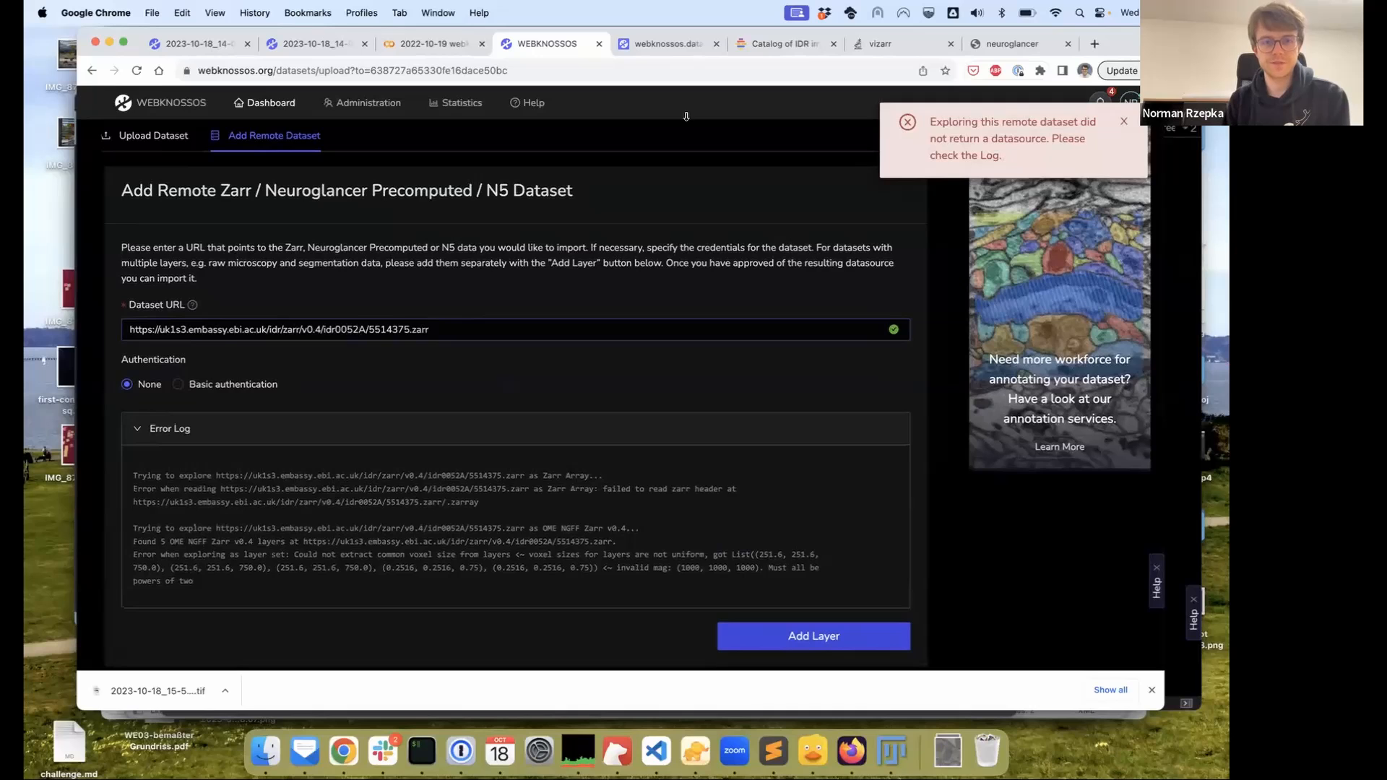
left_click(765, 45)
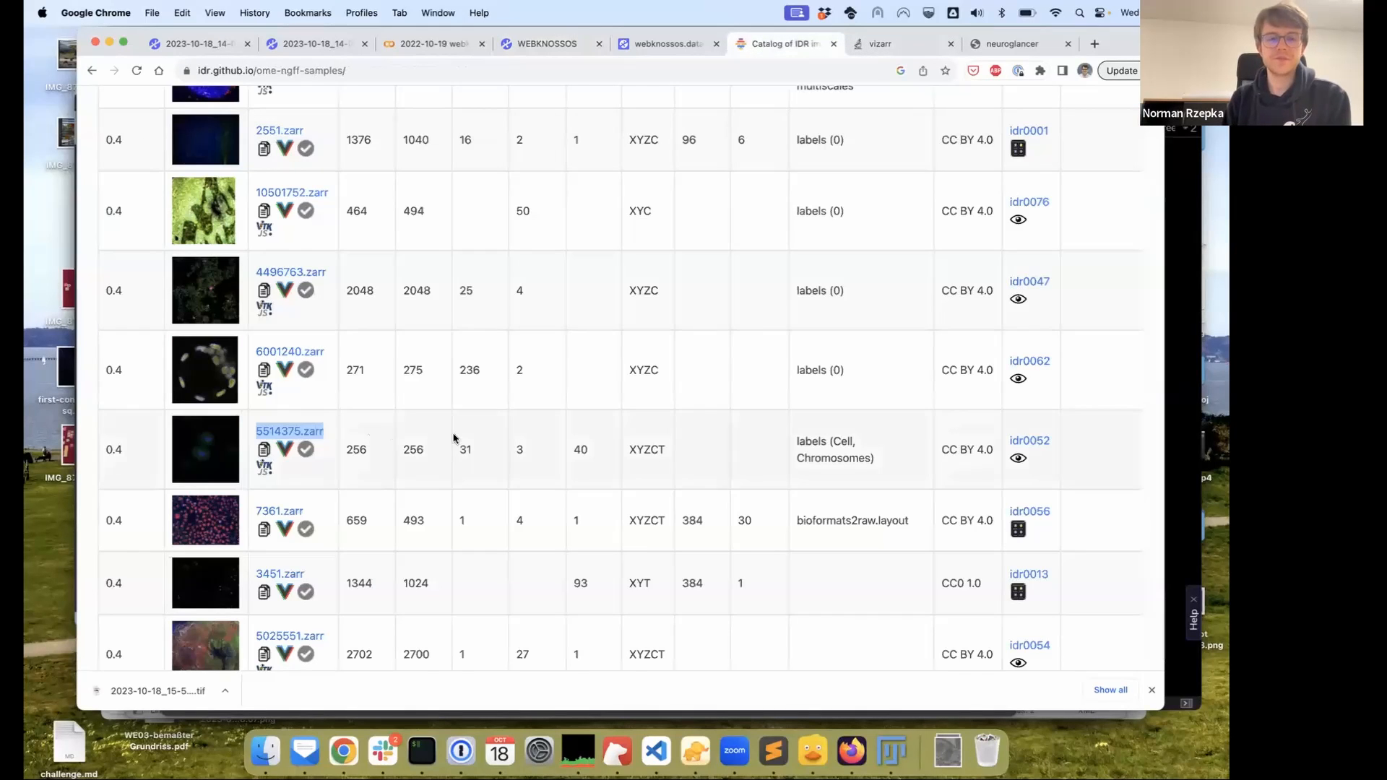
Copy the 13457227.zarr link address from the IDR samples catalog
scroll(453, 440, "up", 1)
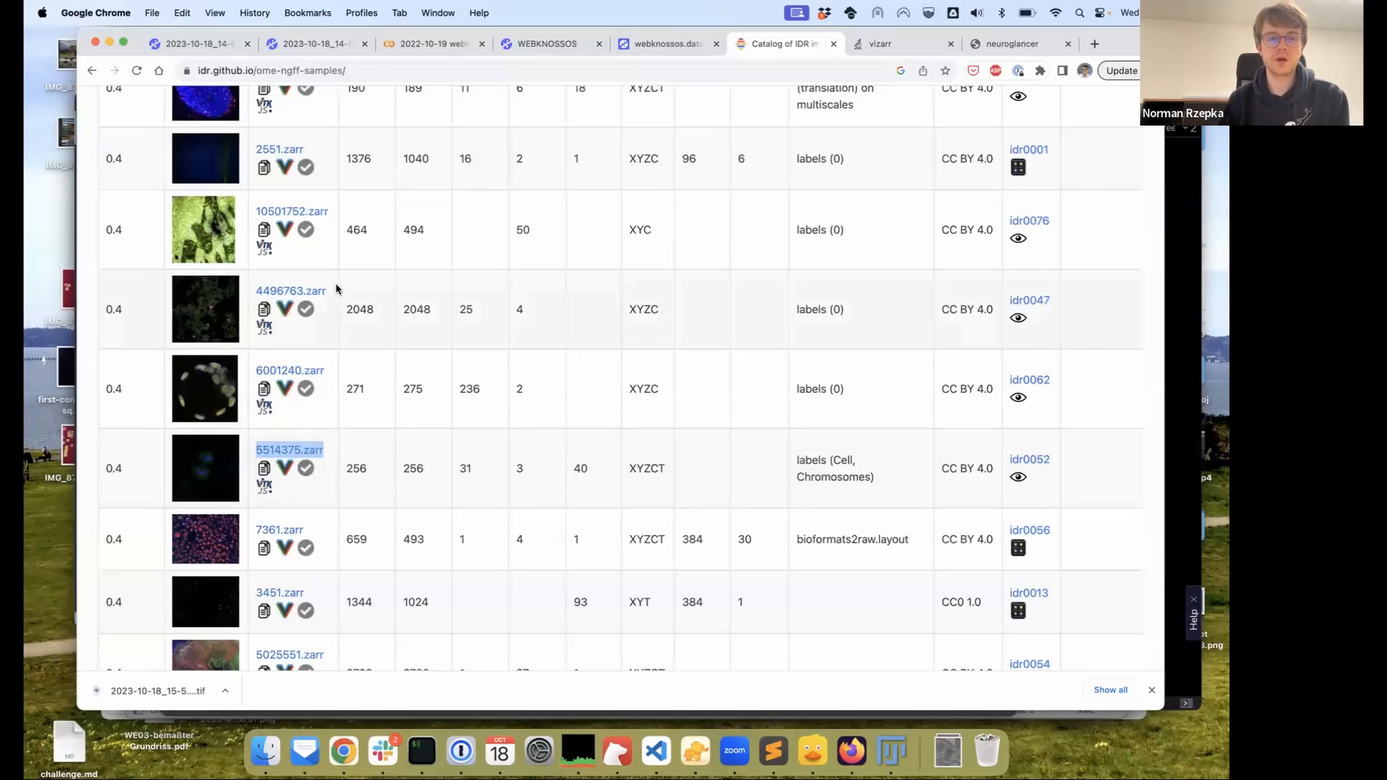
scroll(514, 334, "up", 5)
scroll(513, 335, "down", 1)
scroll(509, 335, "up", 5)
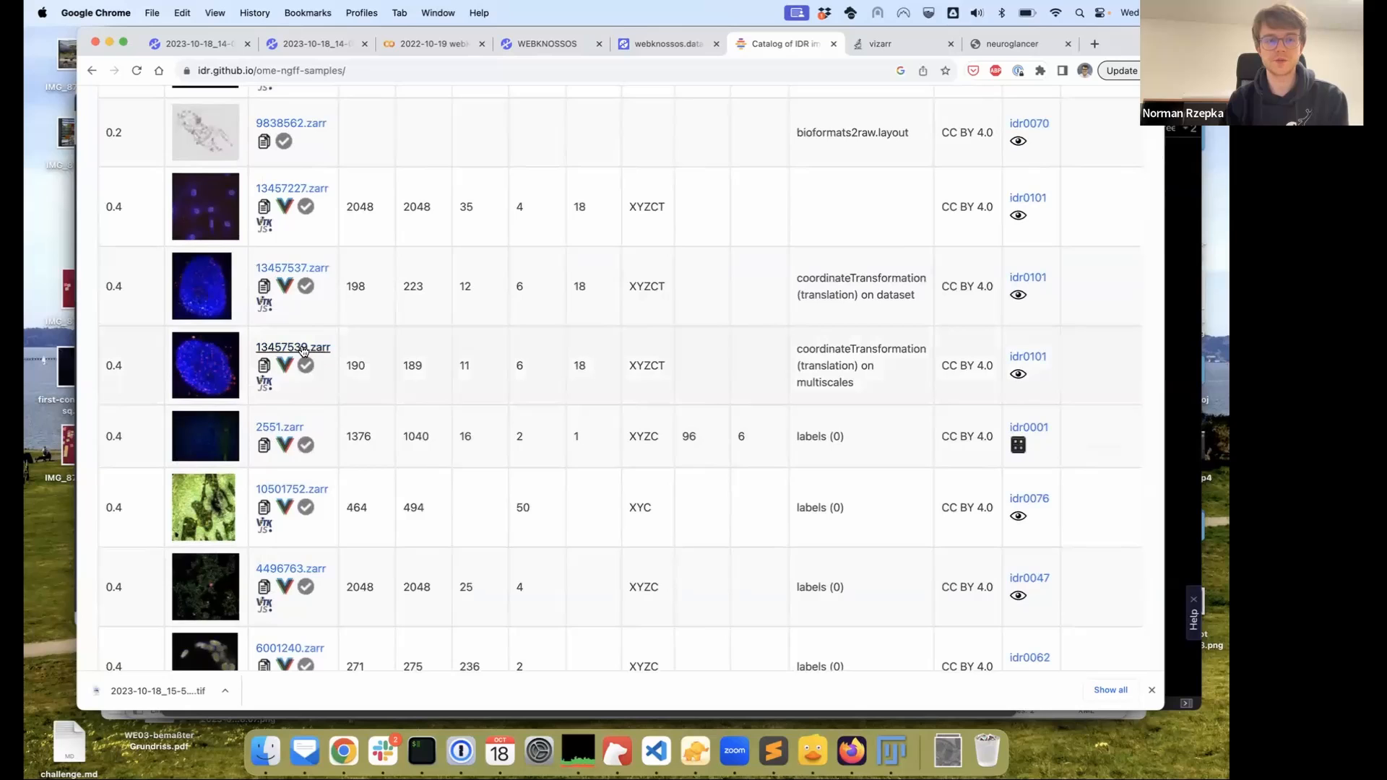
right_click(324, 190)
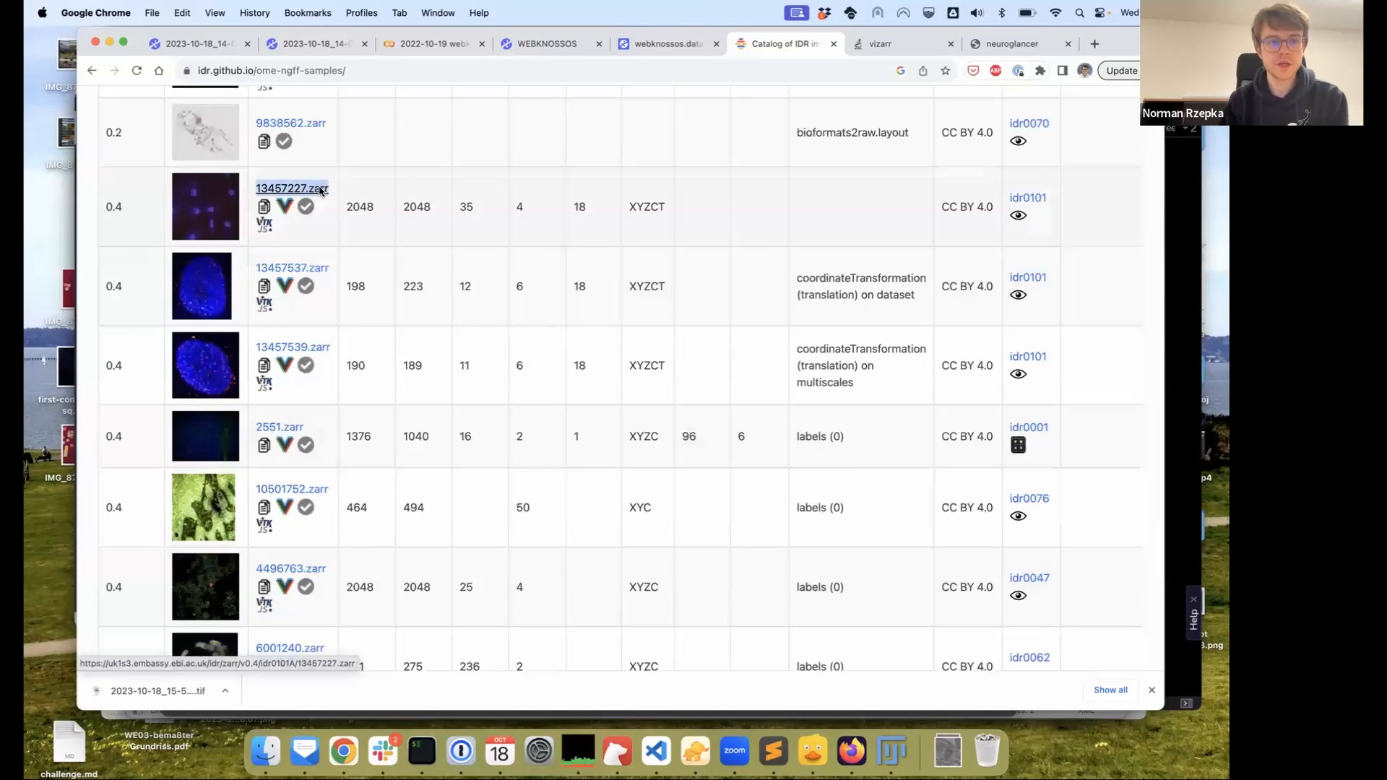
left_click(374, 265)
Replace the WEBKNOSSOS Dataset URL with the 13457227.zarr link and load its layers
left_click(524, 48)
triple_click(468, 326)
key("super+v")
left_click(795, 637)
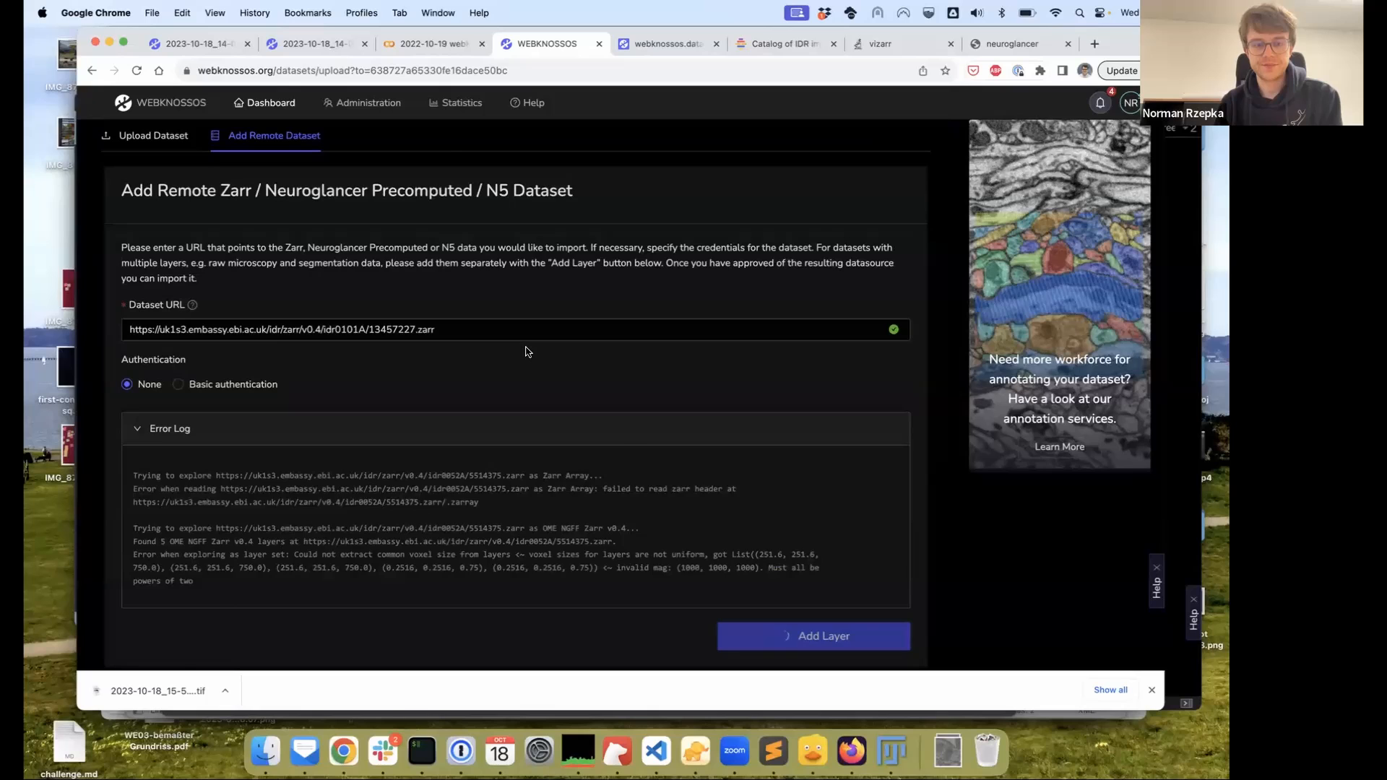
Paste the URL into the Name field and trim it down to 13457227.zarr
scroll(528, 351, "down", 1)
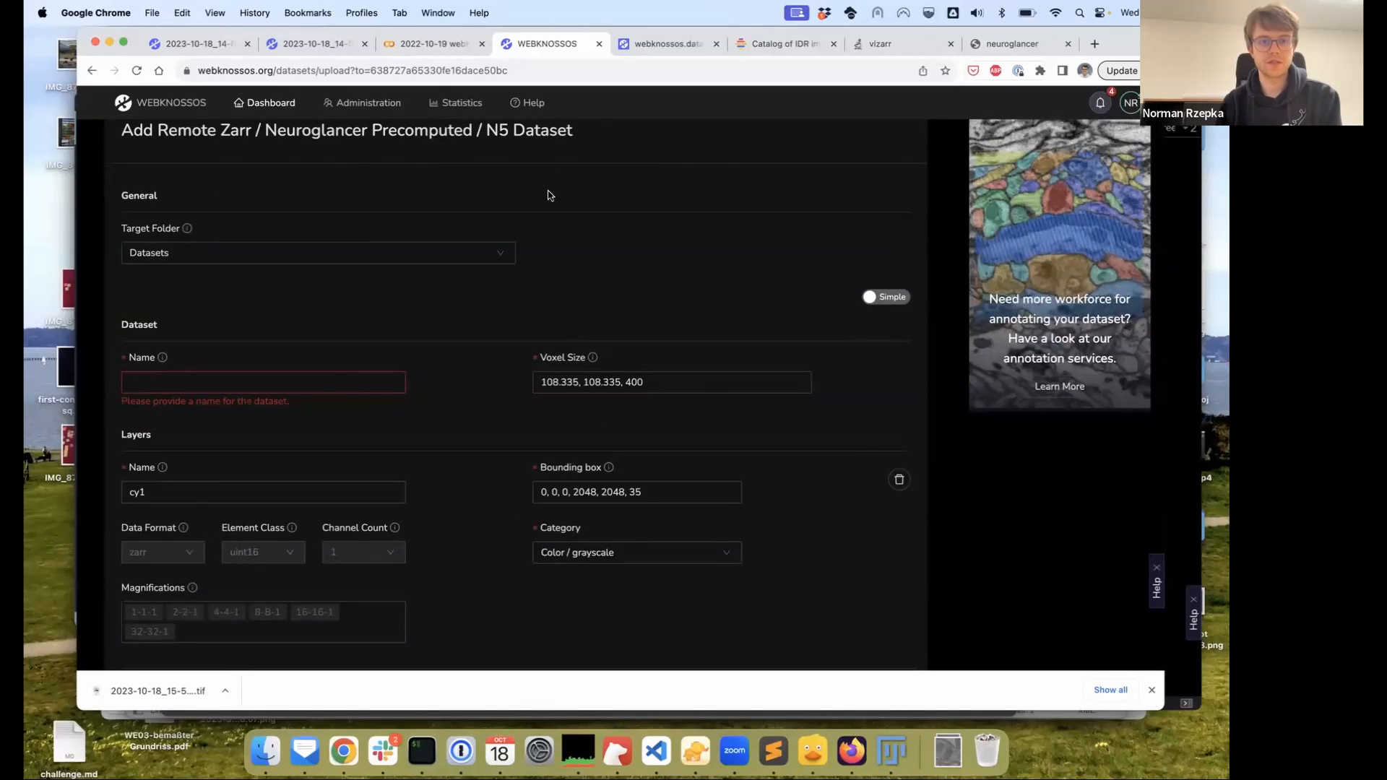
left_click(343, 387)
key("super+v")
double_click(330, 383)
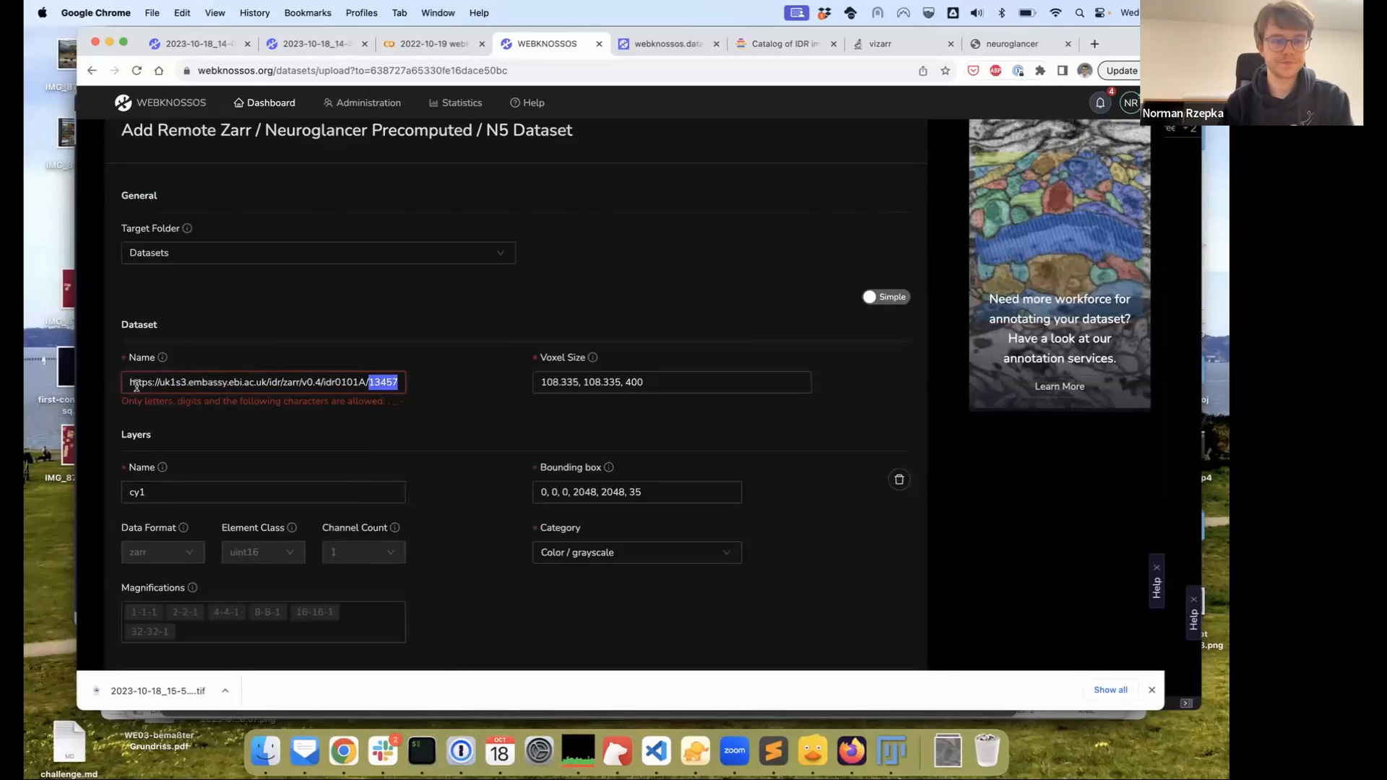
left_click_drag(136, 386, 134, 386)
left_click(172, 385)
left_click_drag(370, 381, 126, 369)
key("BackSpace")
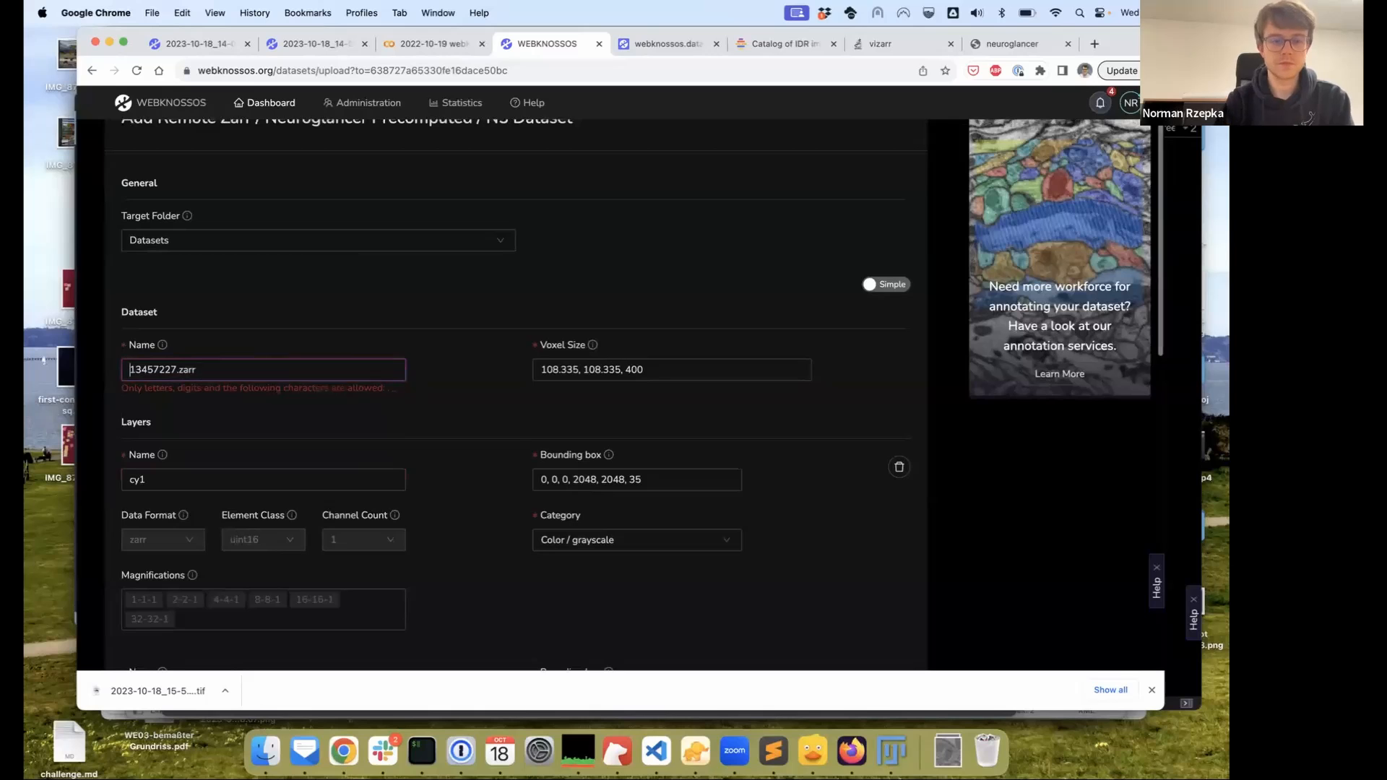
Import the 13457227.zarr dataset with its layers cy1–cy4
scroll(426, 402, "down", 5)
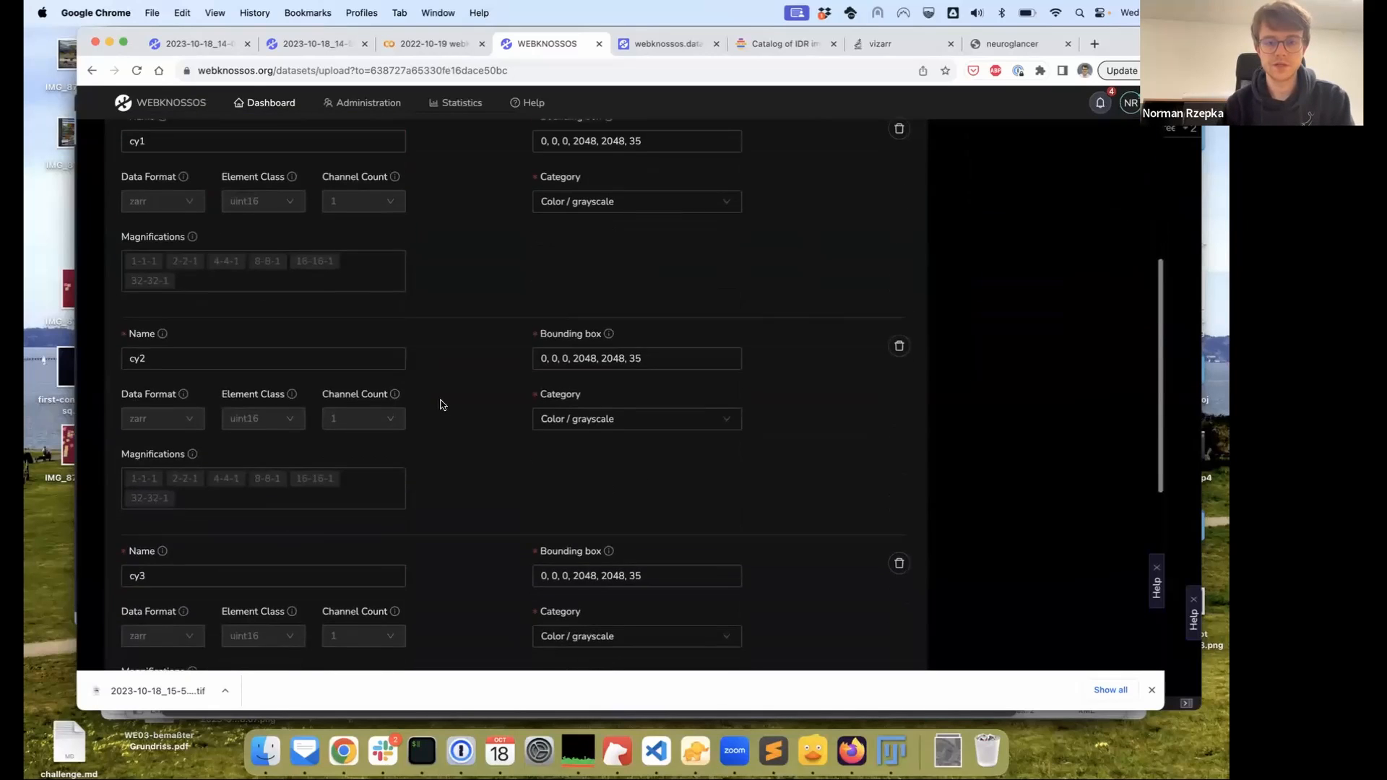
scroll(442, 405, "down", 6)
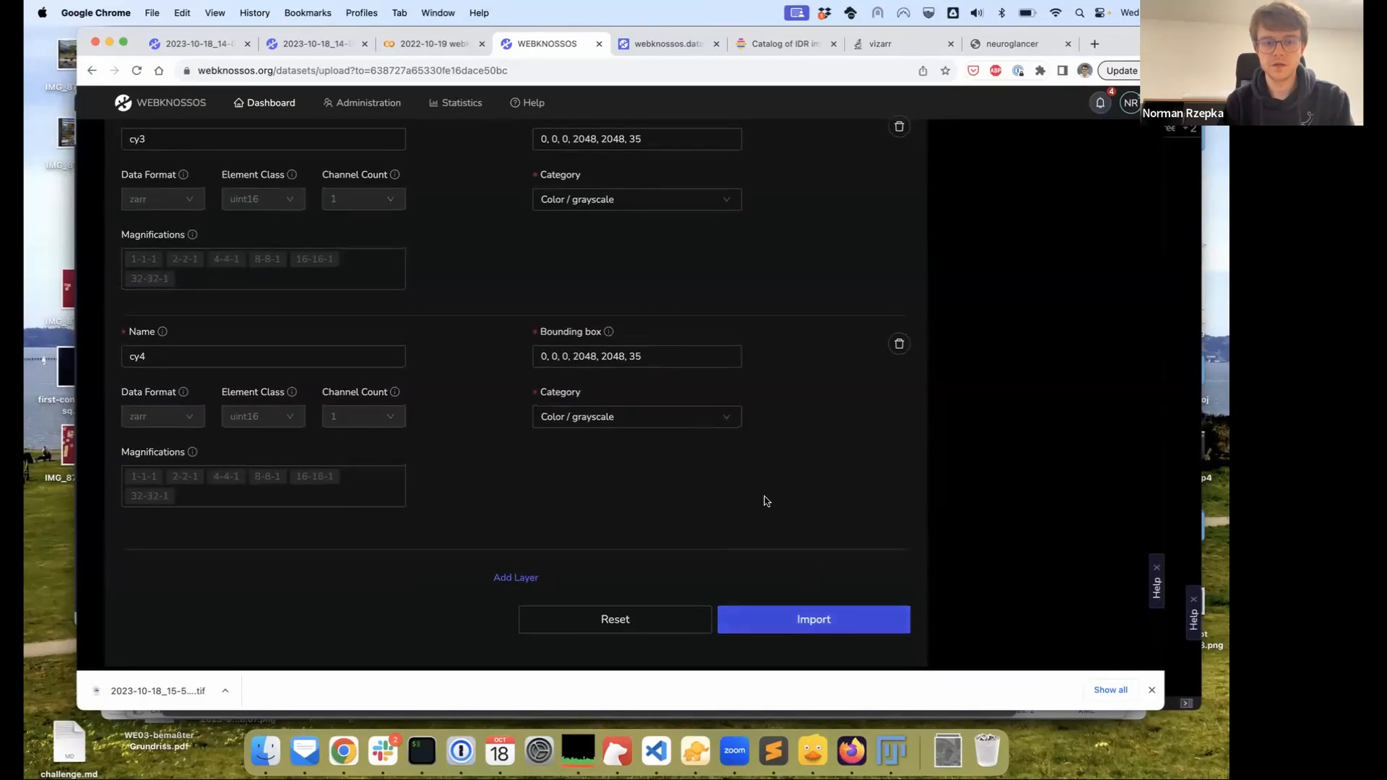
key("Return")
Open the imported 13457227.zarr dataset in the viewer and hide the cy2 channel
left_click(468, 224)
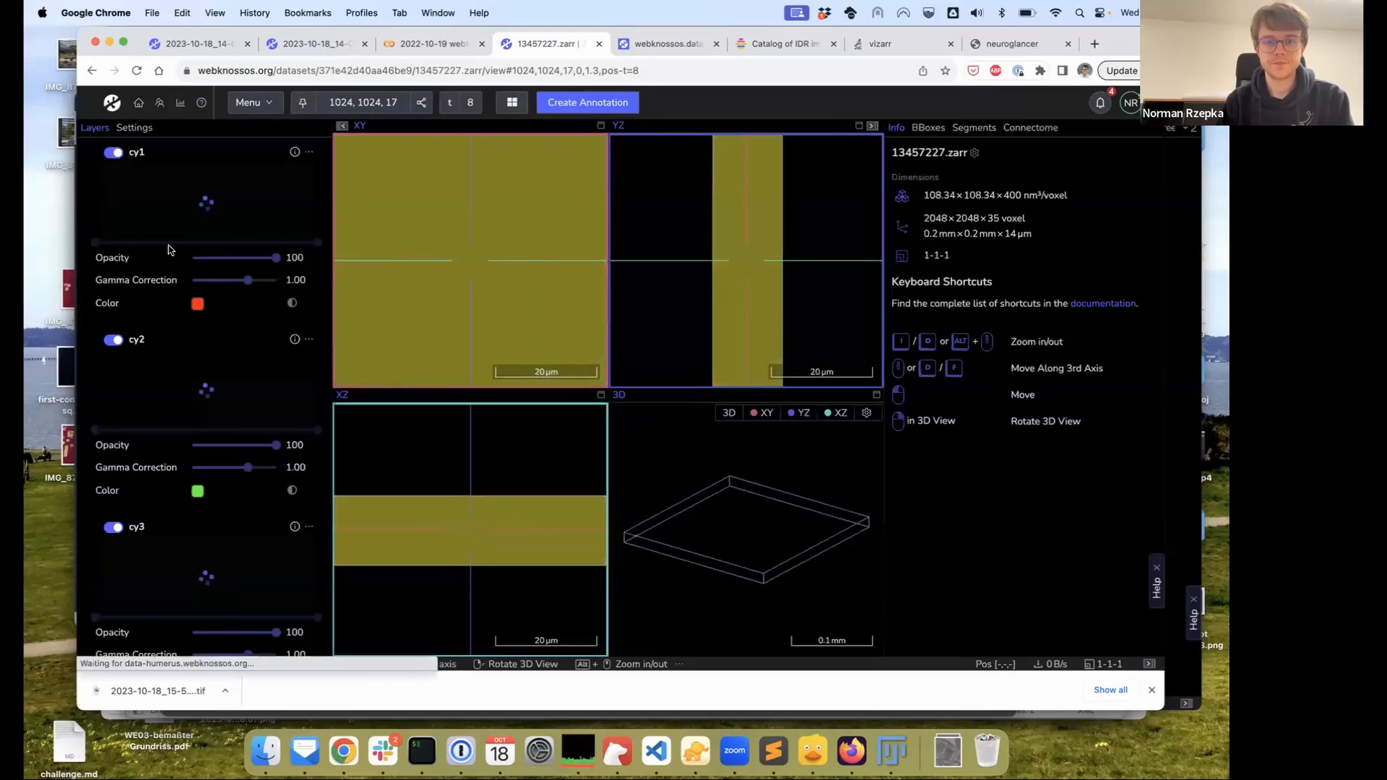
left_click(309, 153)
left_click(113, 339)
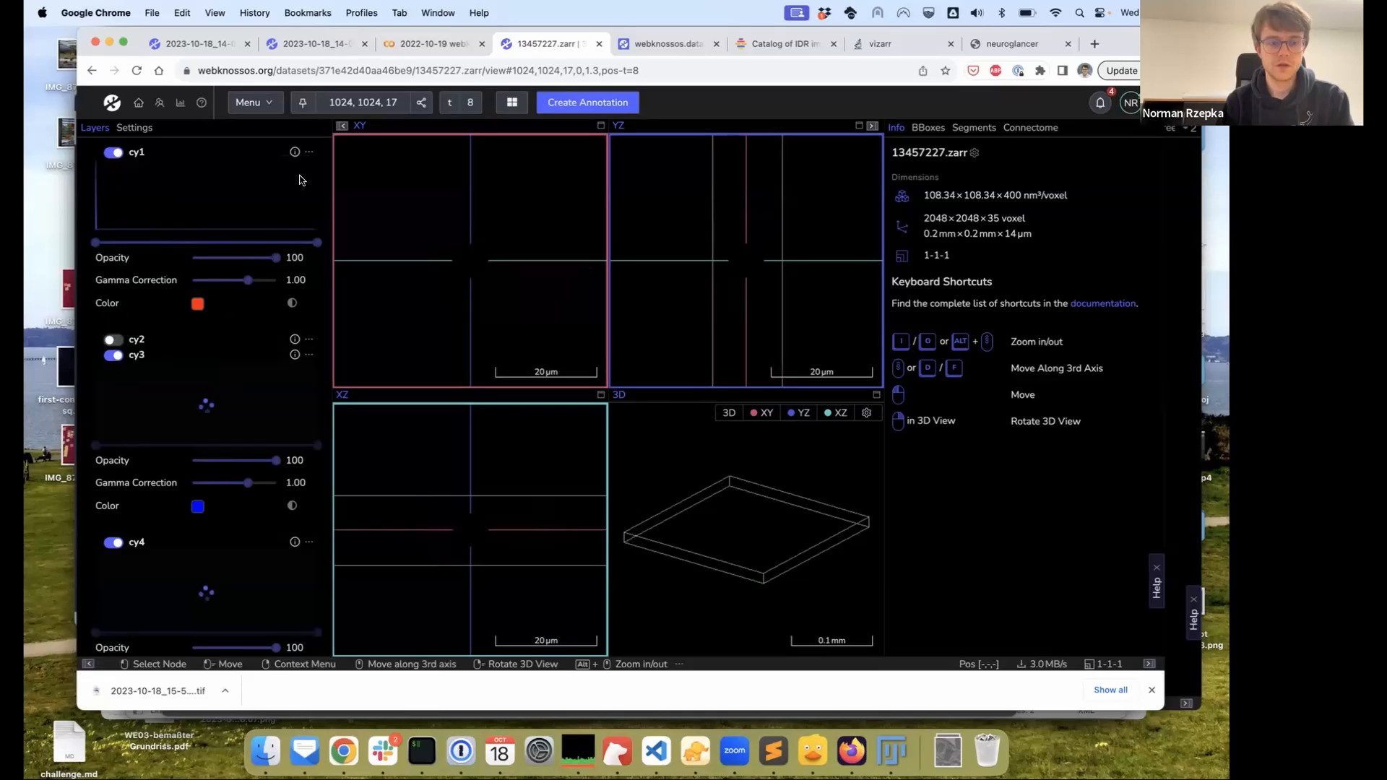
Clip cy1's histogram, hide cy3 and cy4, and inspect the red signal in XY
mouse_move(309, 153)
left_click(216, 239)
left_click(114, 355)
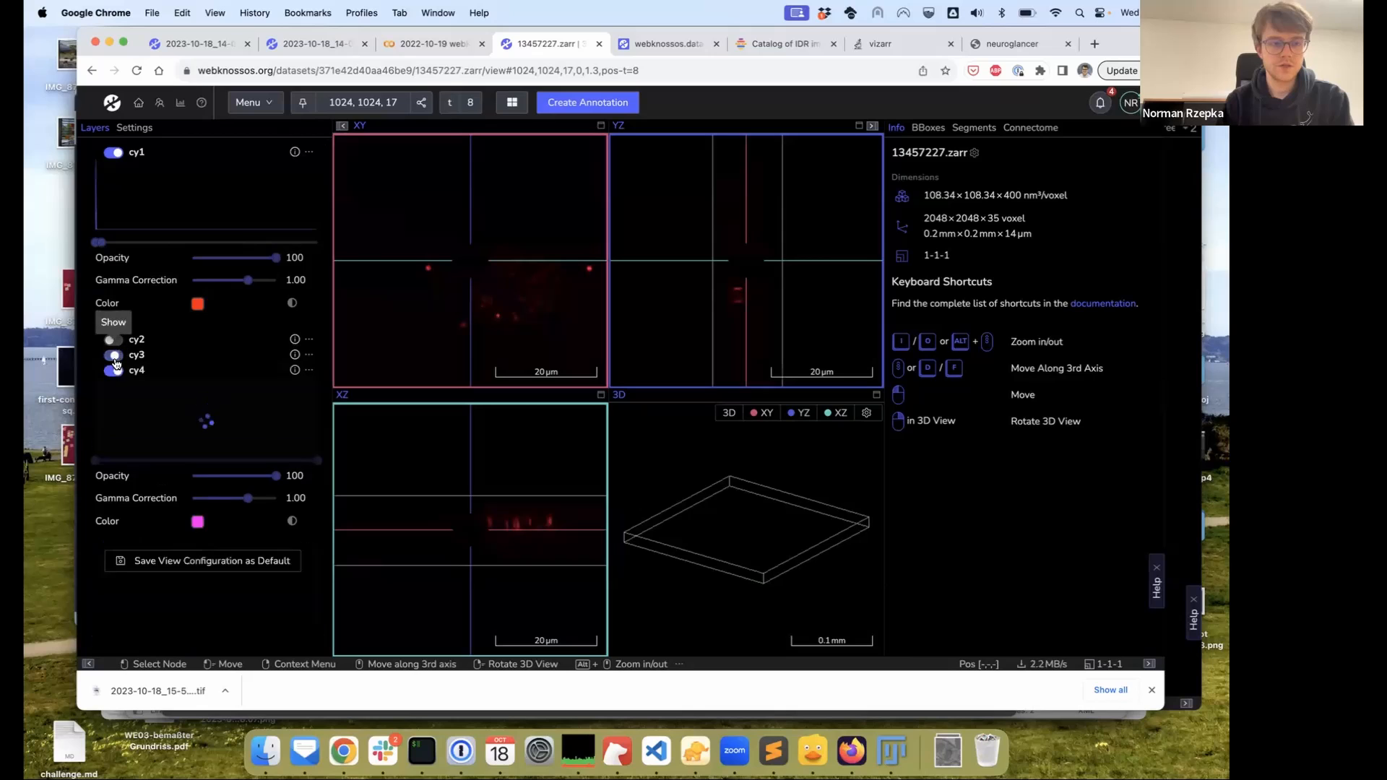
left_click(113, 370)
mouse_move(517, 323)
left_mouse_down()
mouse_move(511, 298)
mouse_move(512, 310)
left_mouse_up()
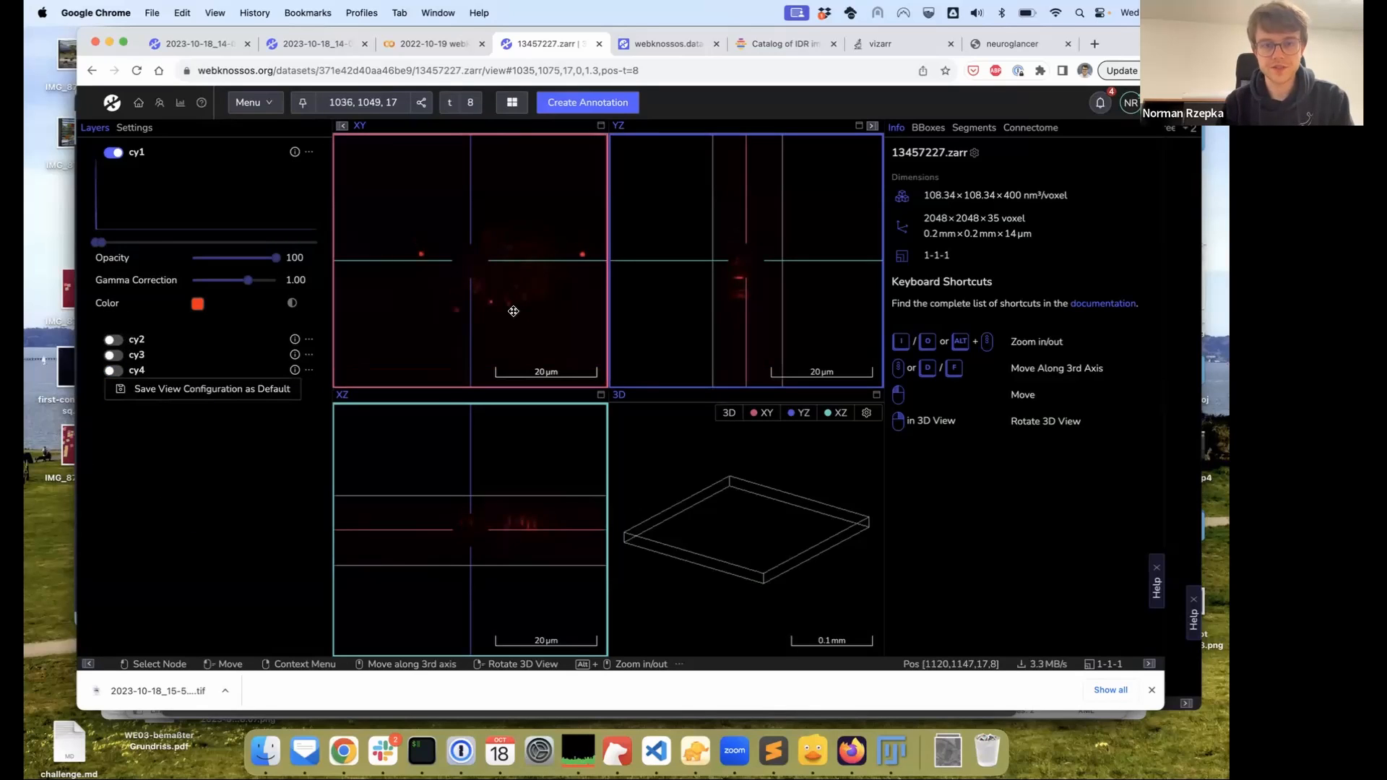
scroll(454, 282, "down", 8, "alt")
scroll(456, 281, "up", 8, "alt")
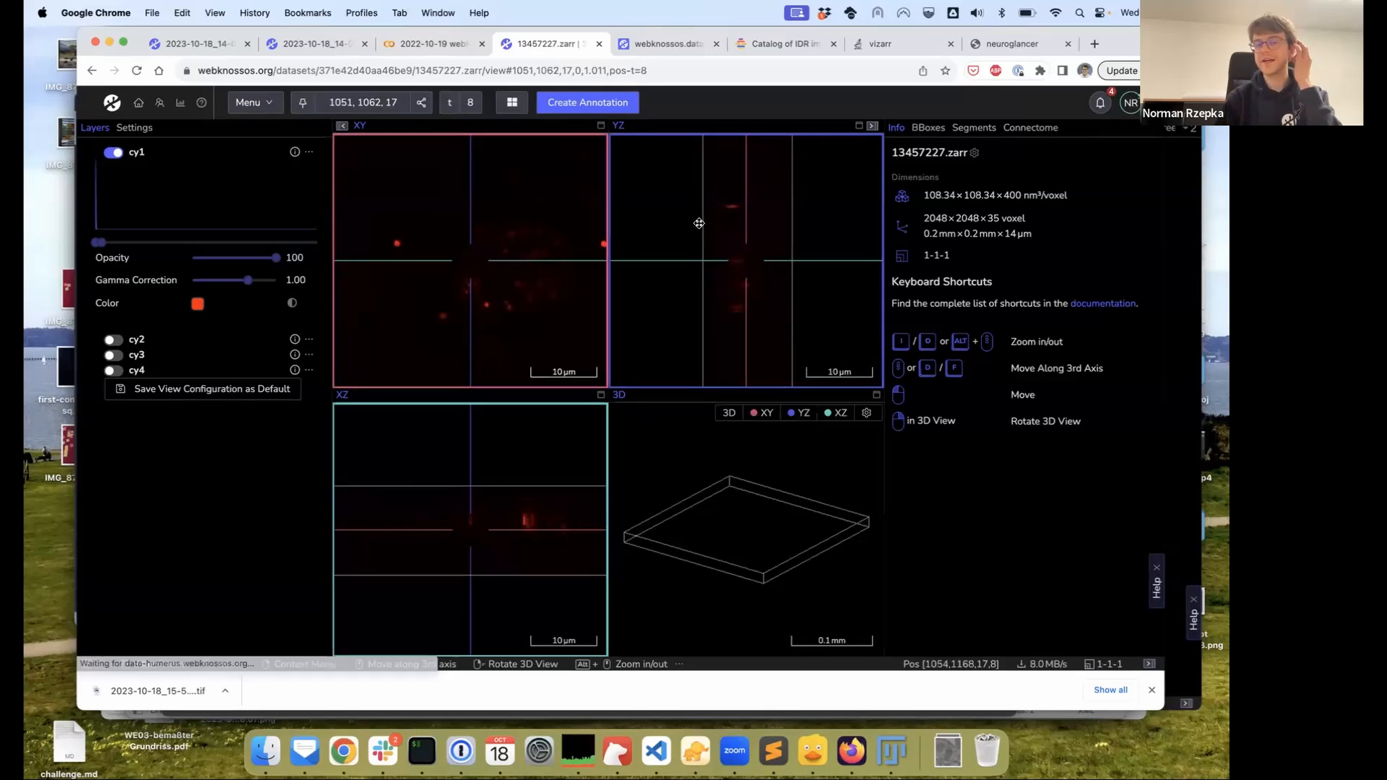
mouse_move(465, 103)
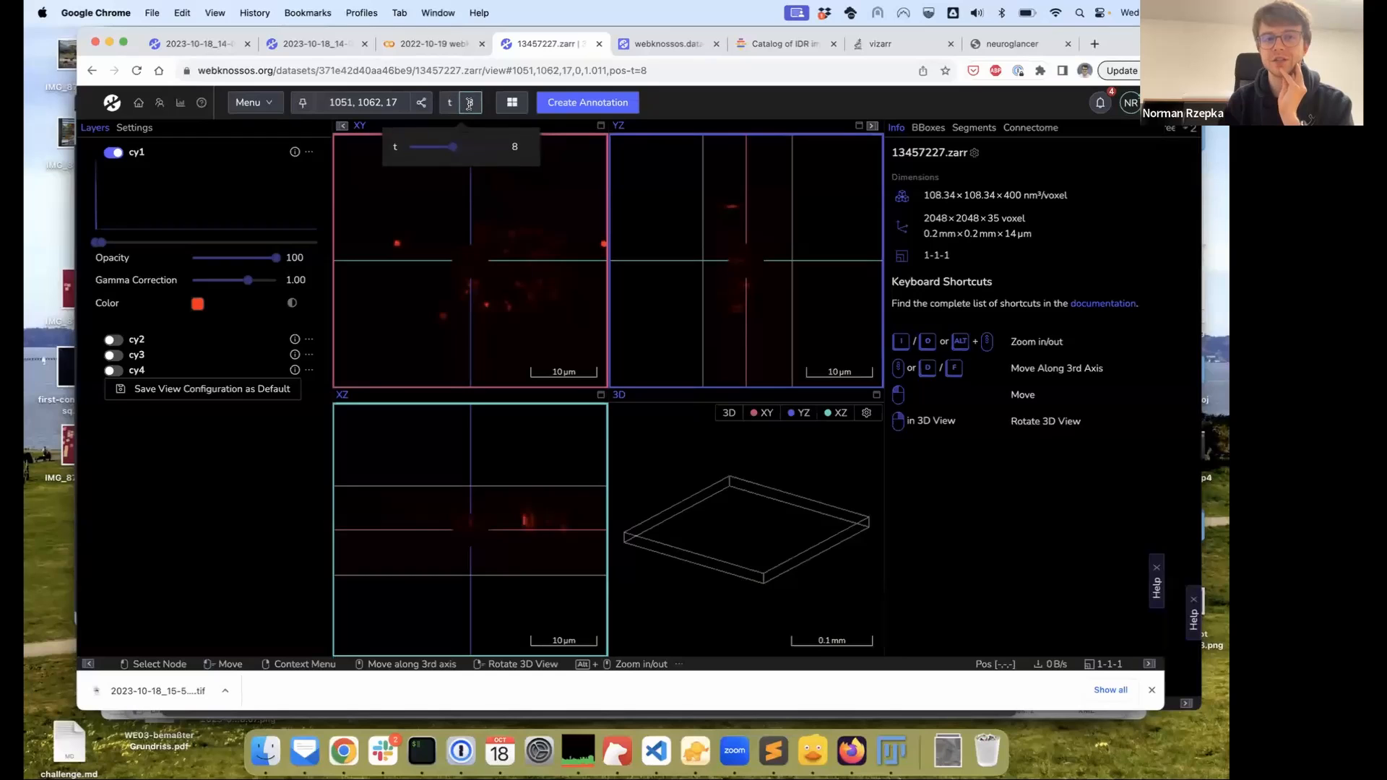
Move the time slider from timepoint 8 to timepoint 13
mouse_move(453, 151)
left_click_drag(453, 152, 426, 150)
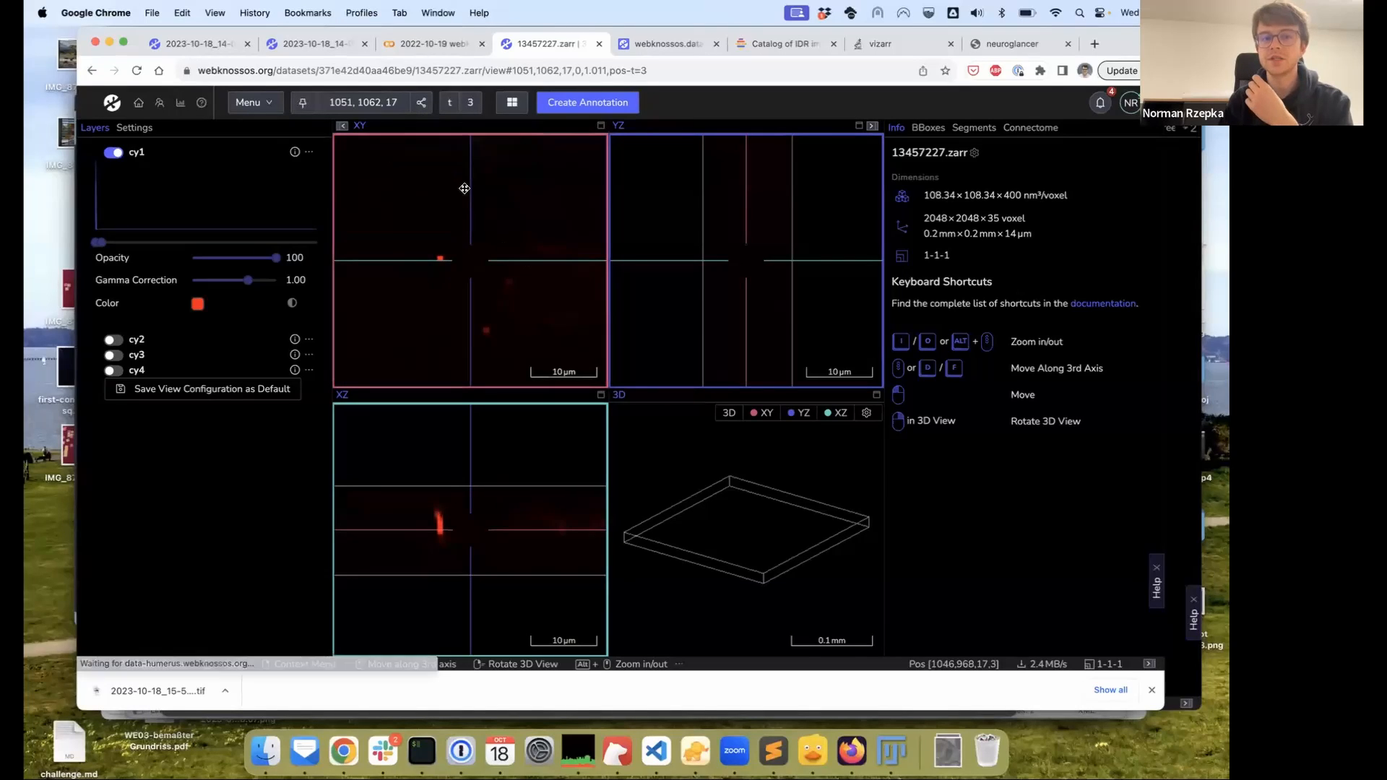
mouse_move(469, 102)
left_click_drag(426, 149, 482, 151)
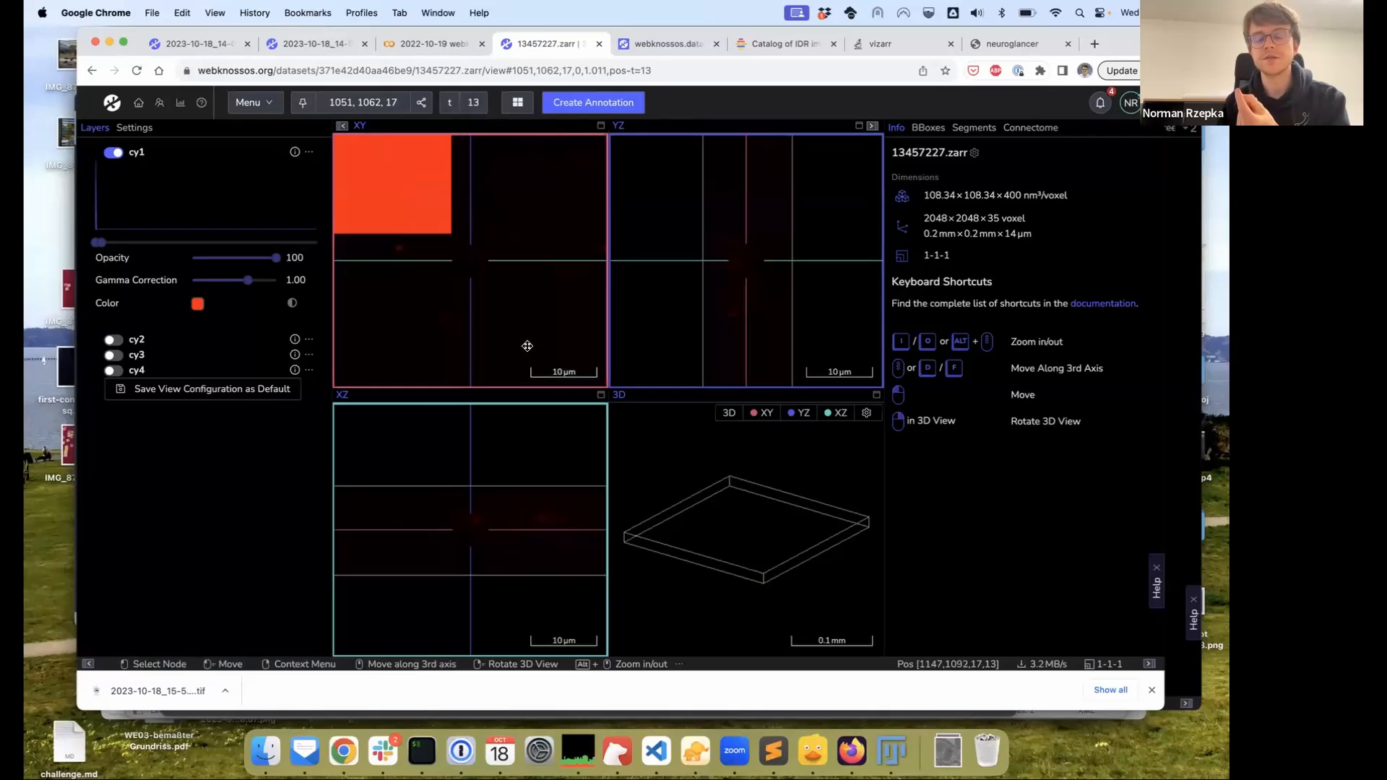
Pan the XY view, narrow cy1's intensity range, and move to slice 12
left_click_drag(545, 265, 478, 268)
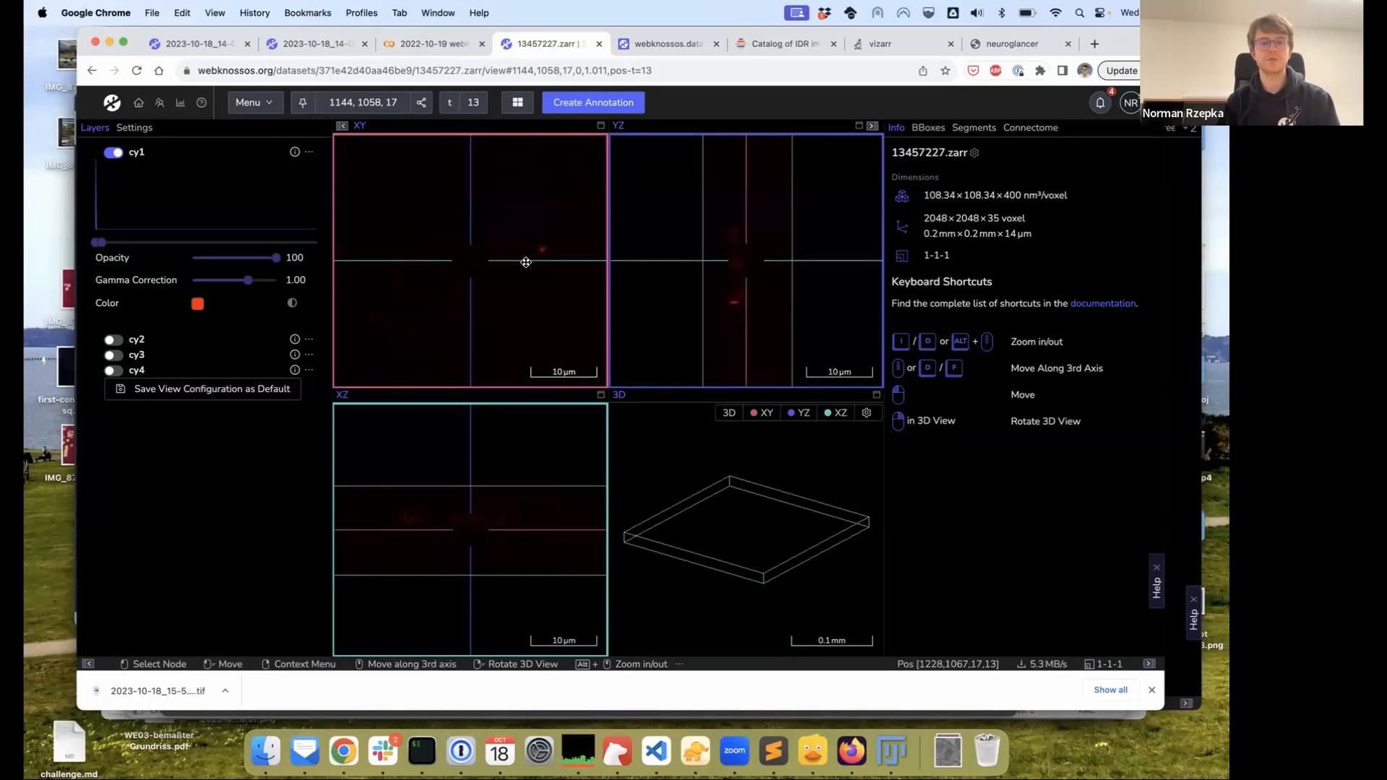
mouse_move(457, 273)
left_mouse_down()
mouse_move(487, 253)
mouse_move(476, 275)
left_mouse_up()
mouse_move(468, 106)
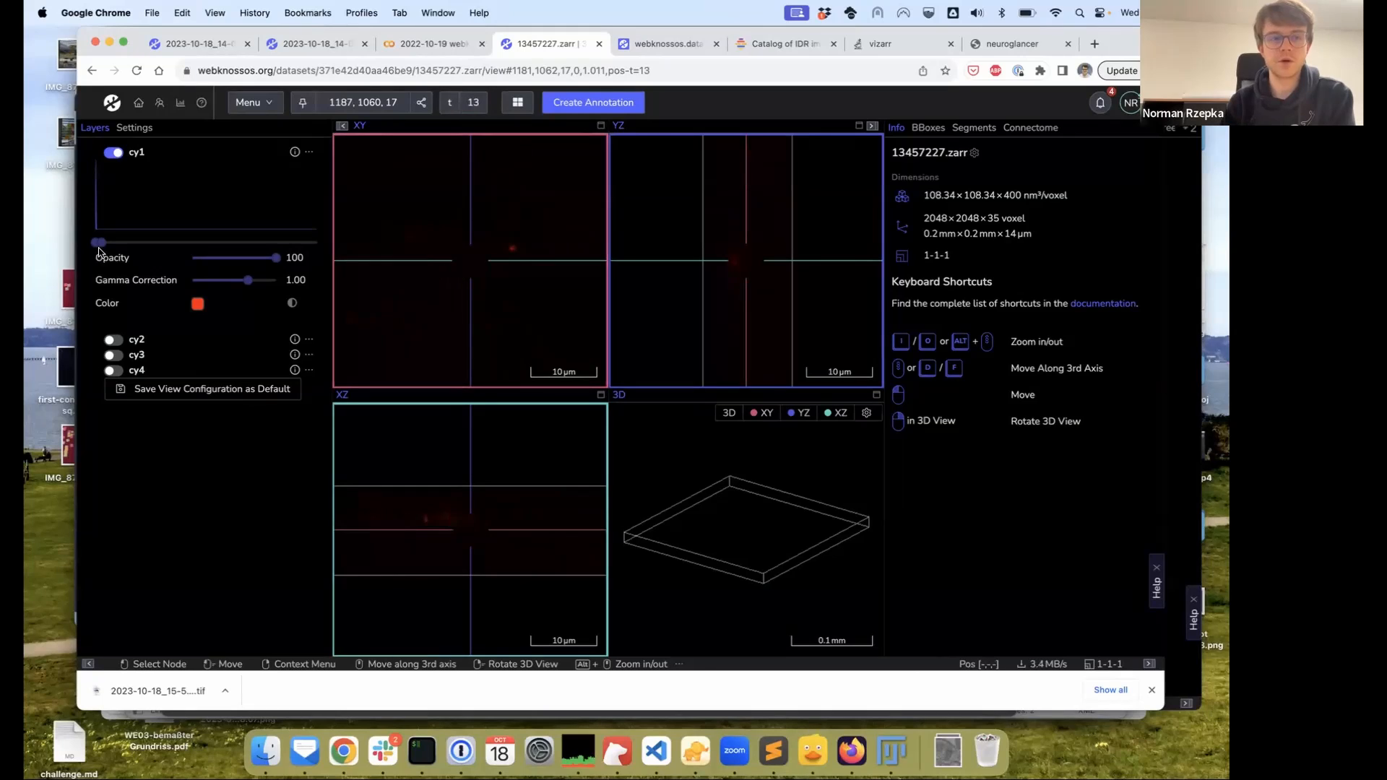
left_click_drag(102, 245, 100, 245)
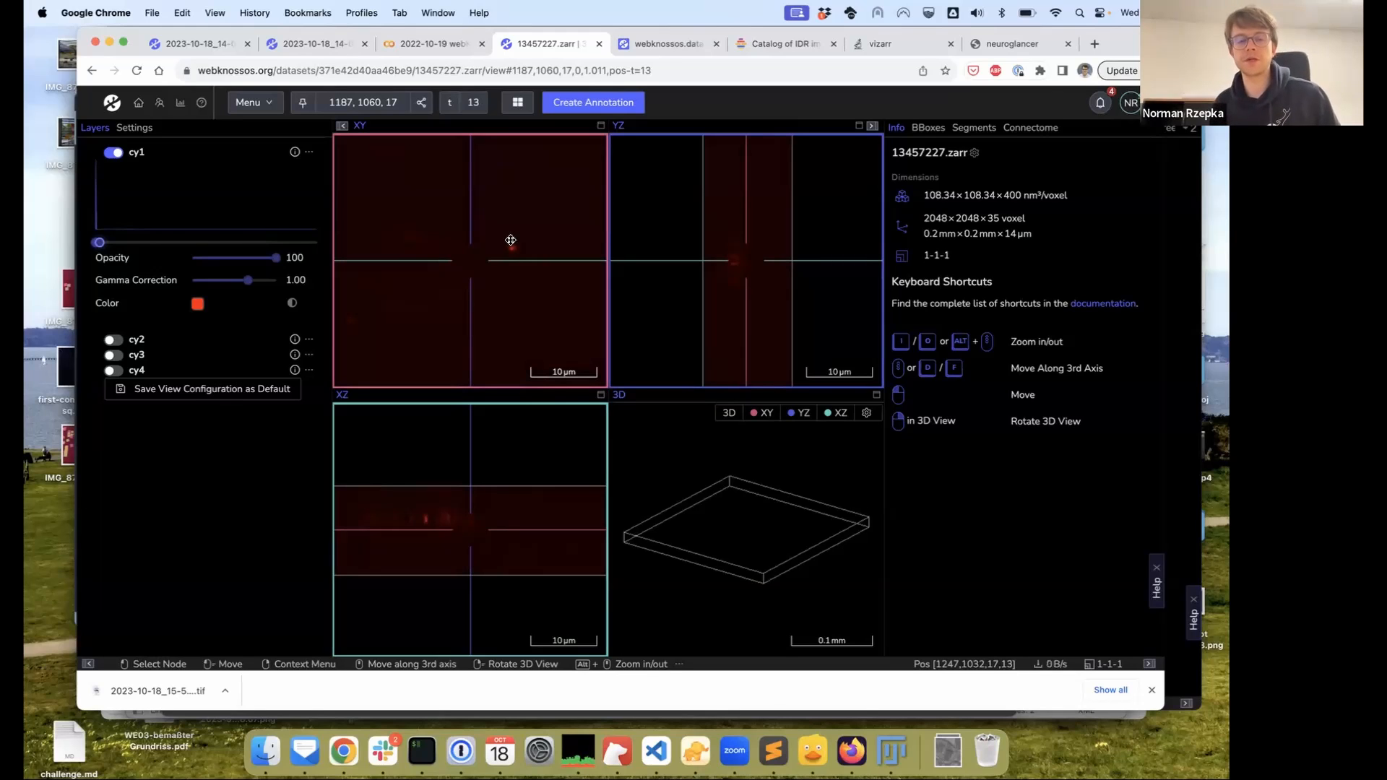
left_click_drag(468, 555, 498, 566)
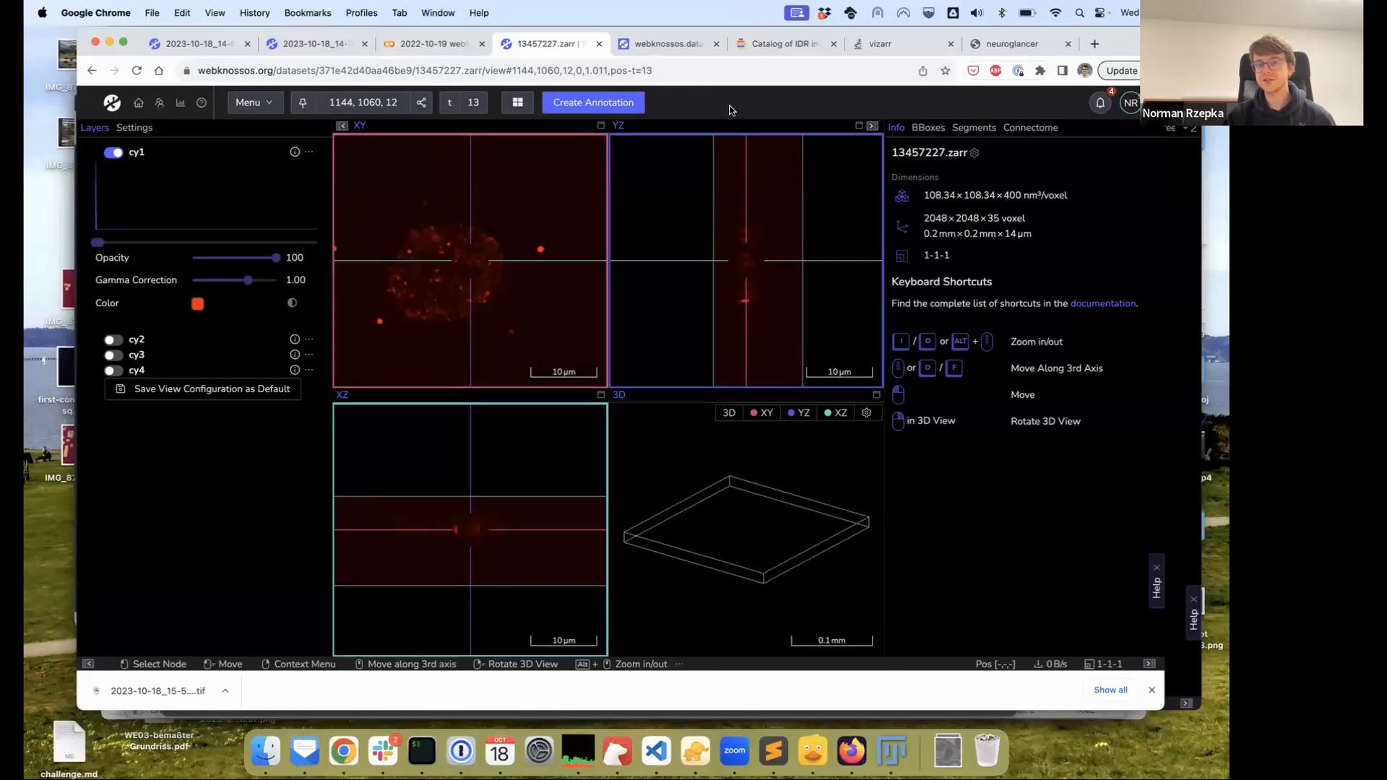
Back on the l4_sample annotation, undo the last orange painting and switch to the Move tool
left_click(201, 43)
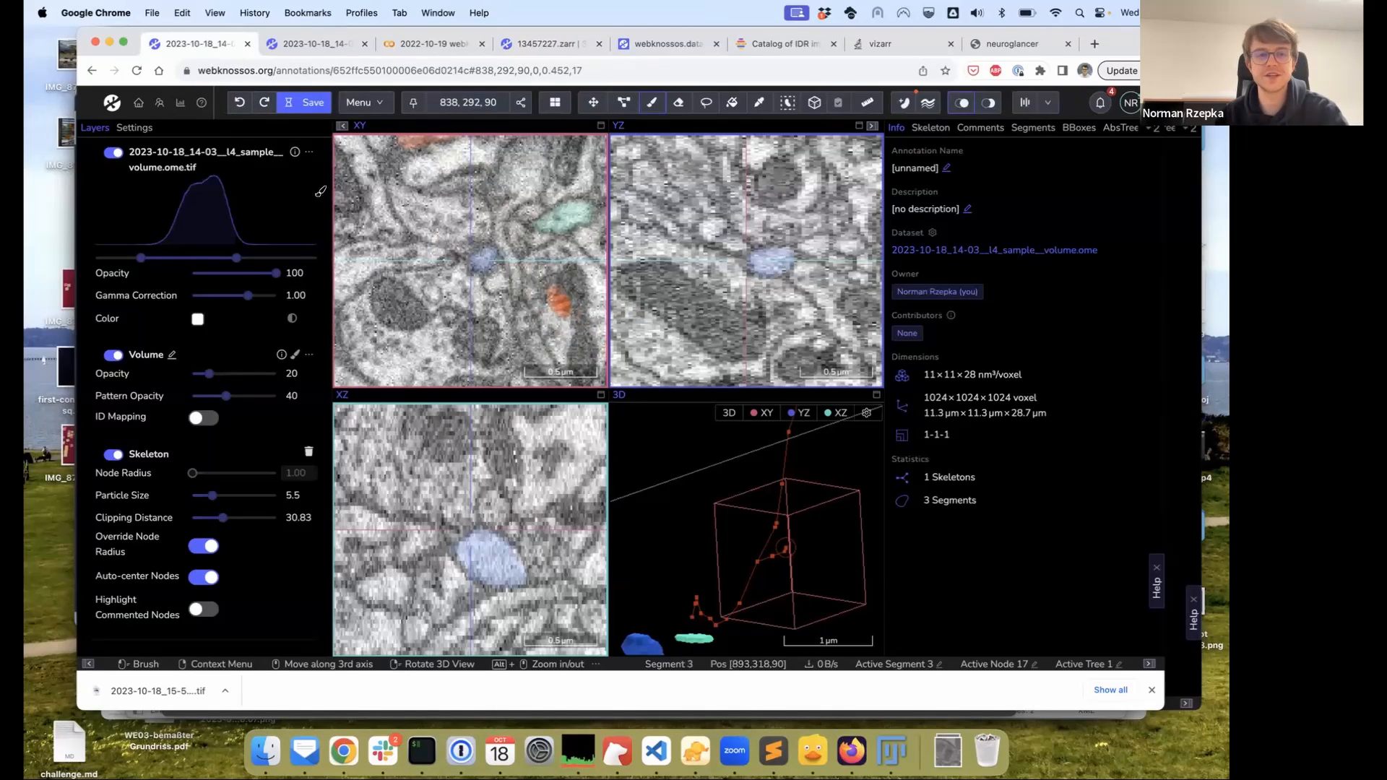
left_click(241, 103)
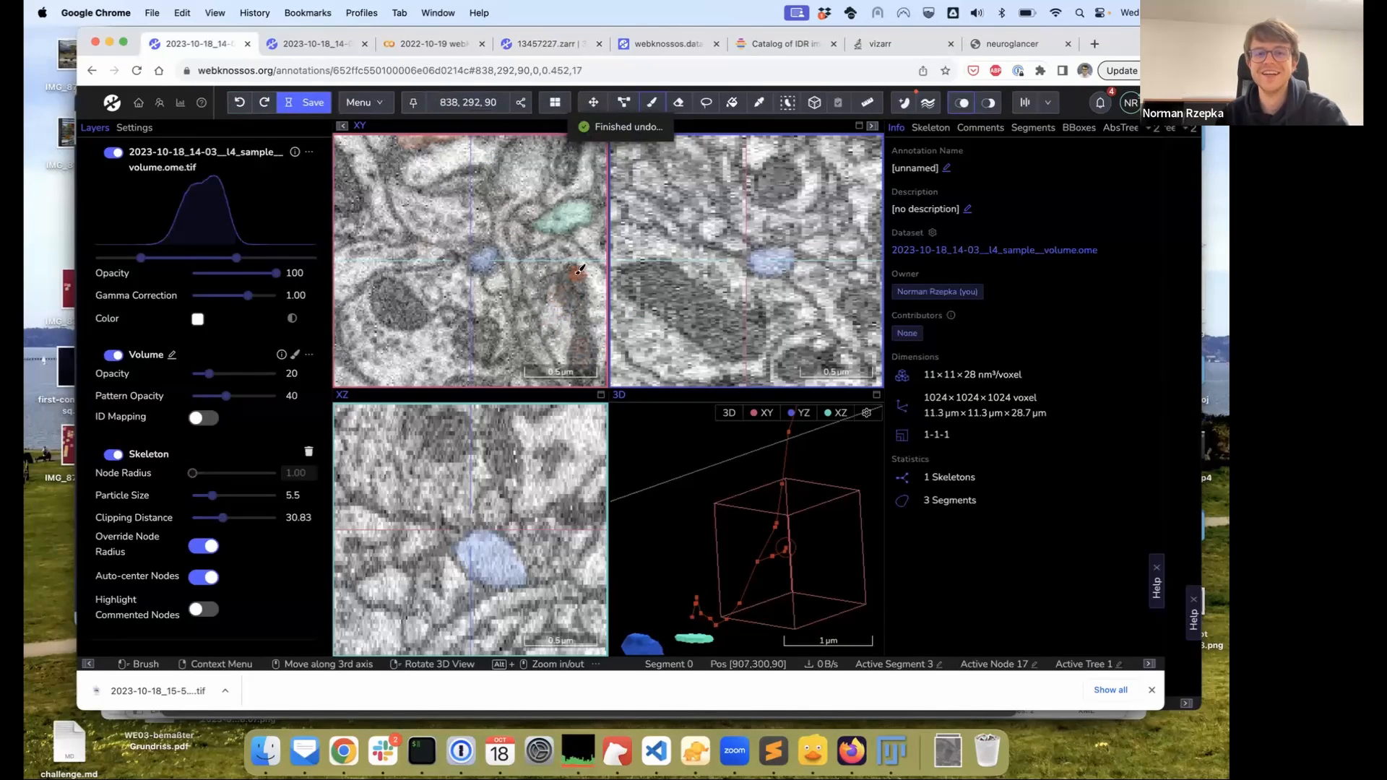
left_click(593, 102)
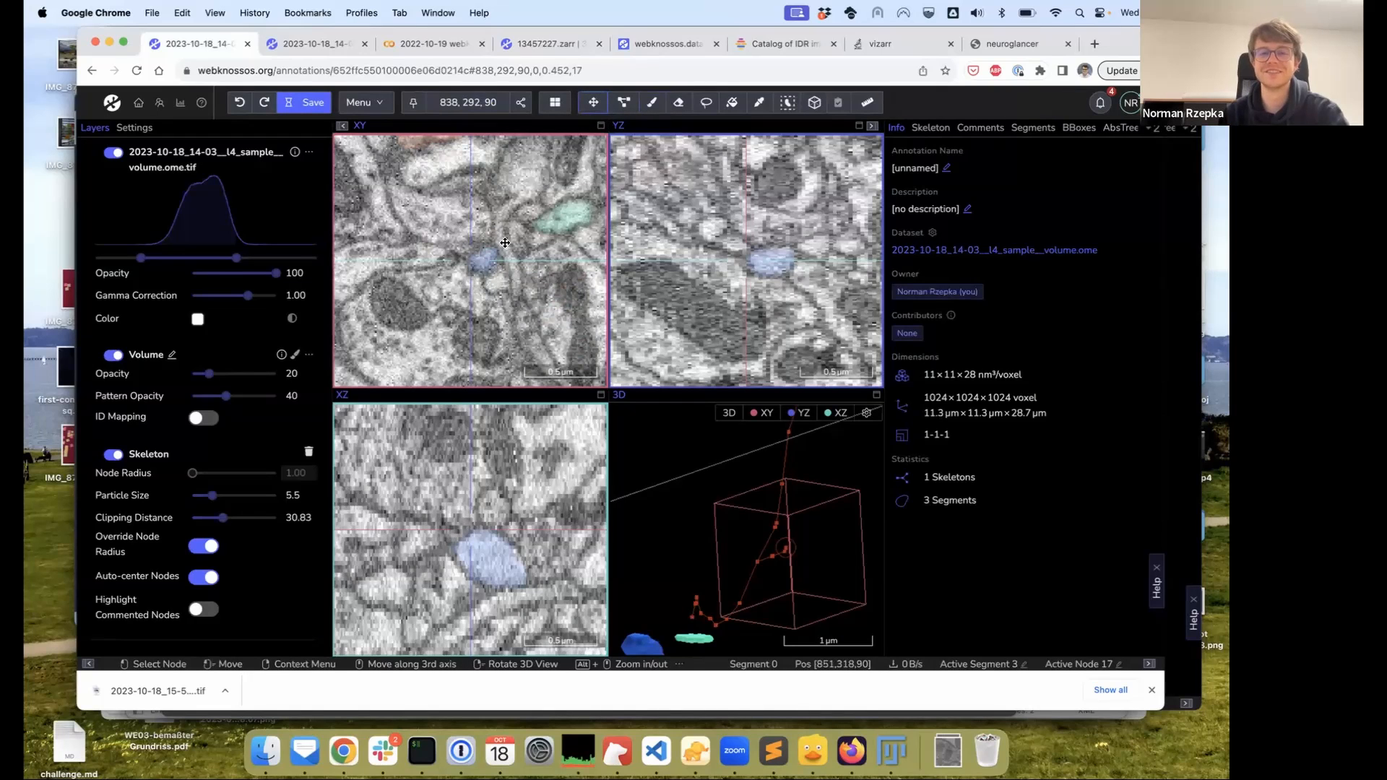
Zoom out and pan to center the EM volume in the viewports
left_click(554, 102)
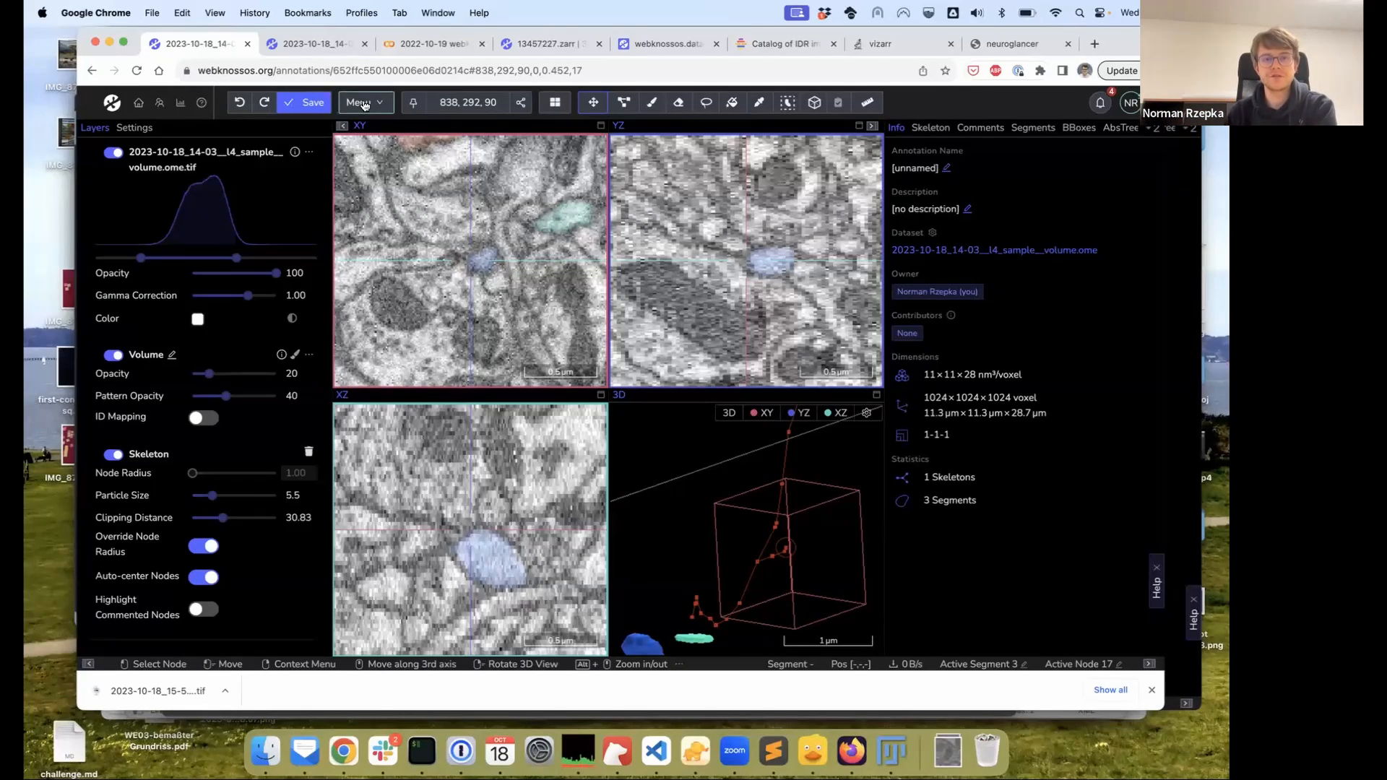
scroll(502, 275, "down", 4, "alt")
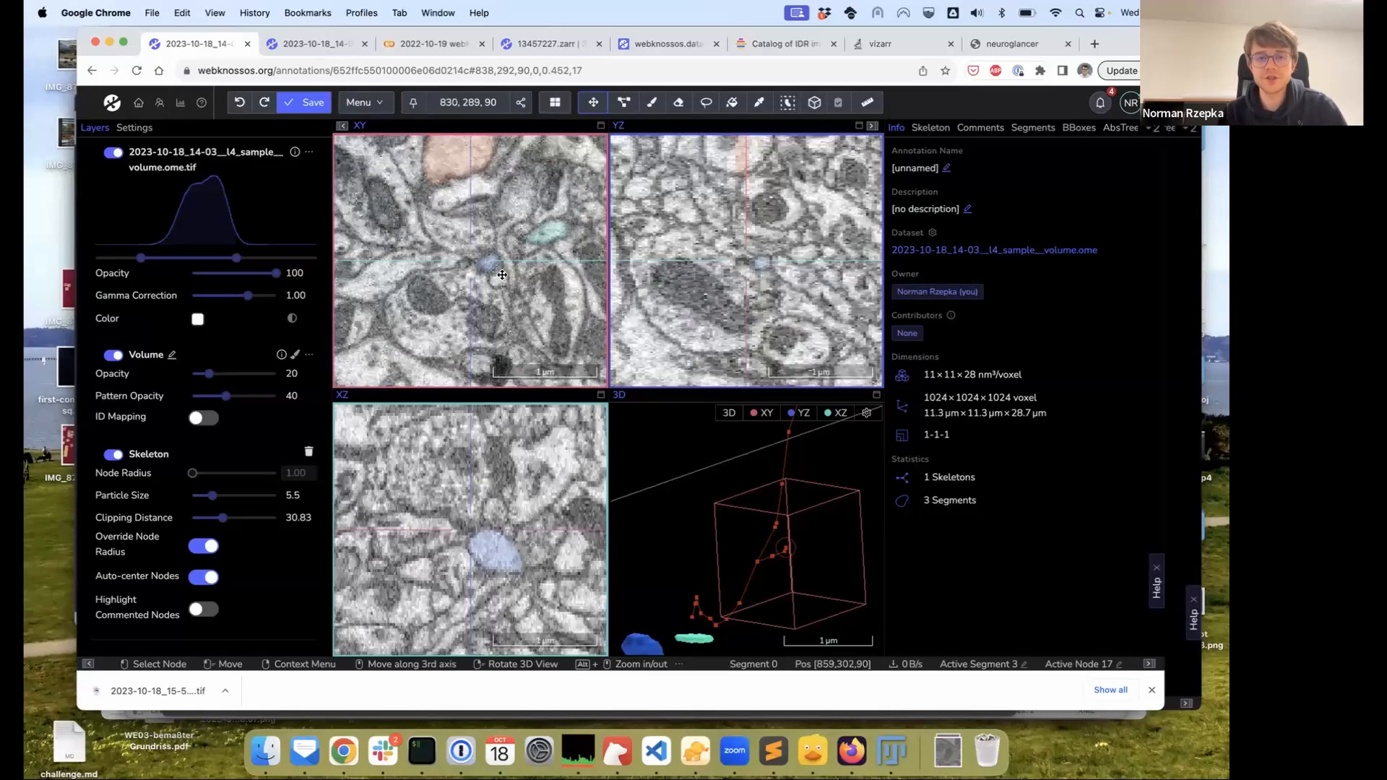
scroll(502, 274, "down", 10, "alt")
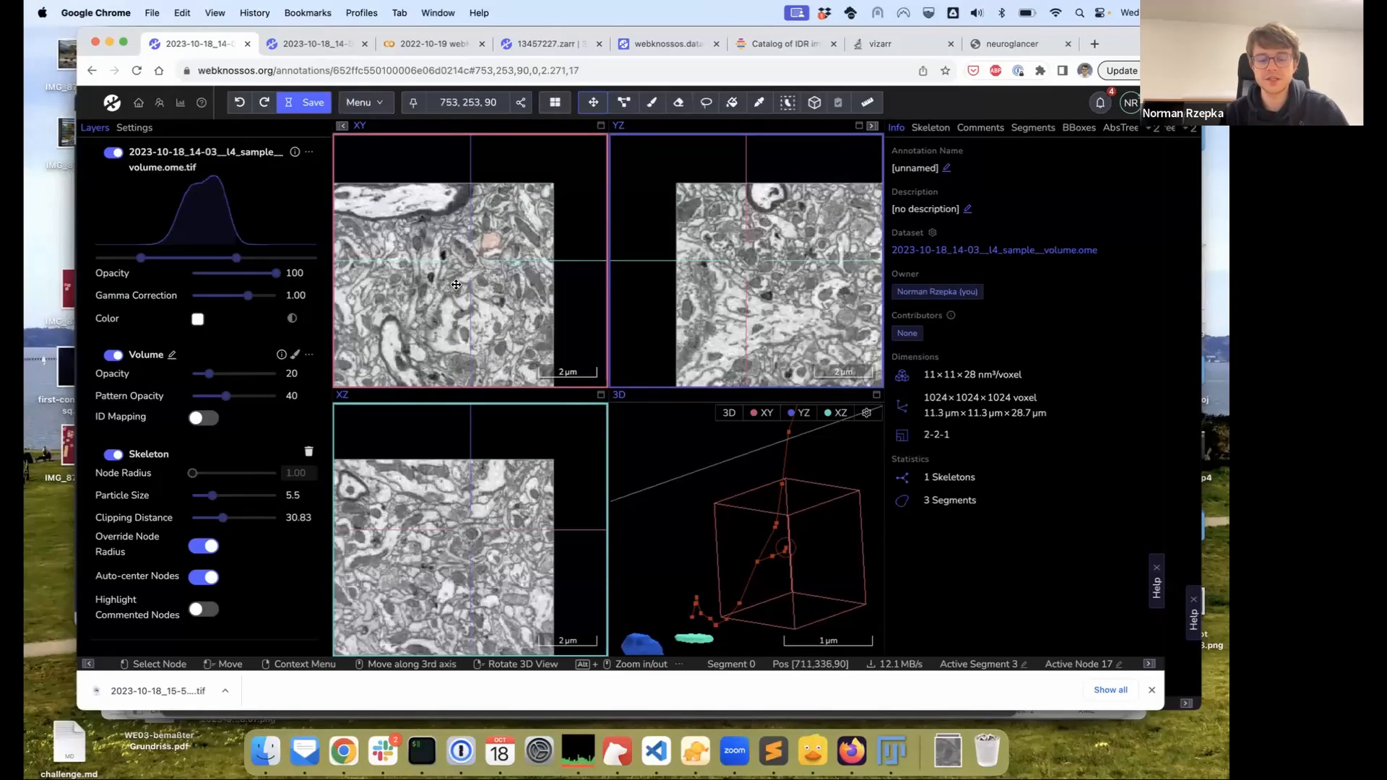
left_click_drag(485, 263, 538, 226)
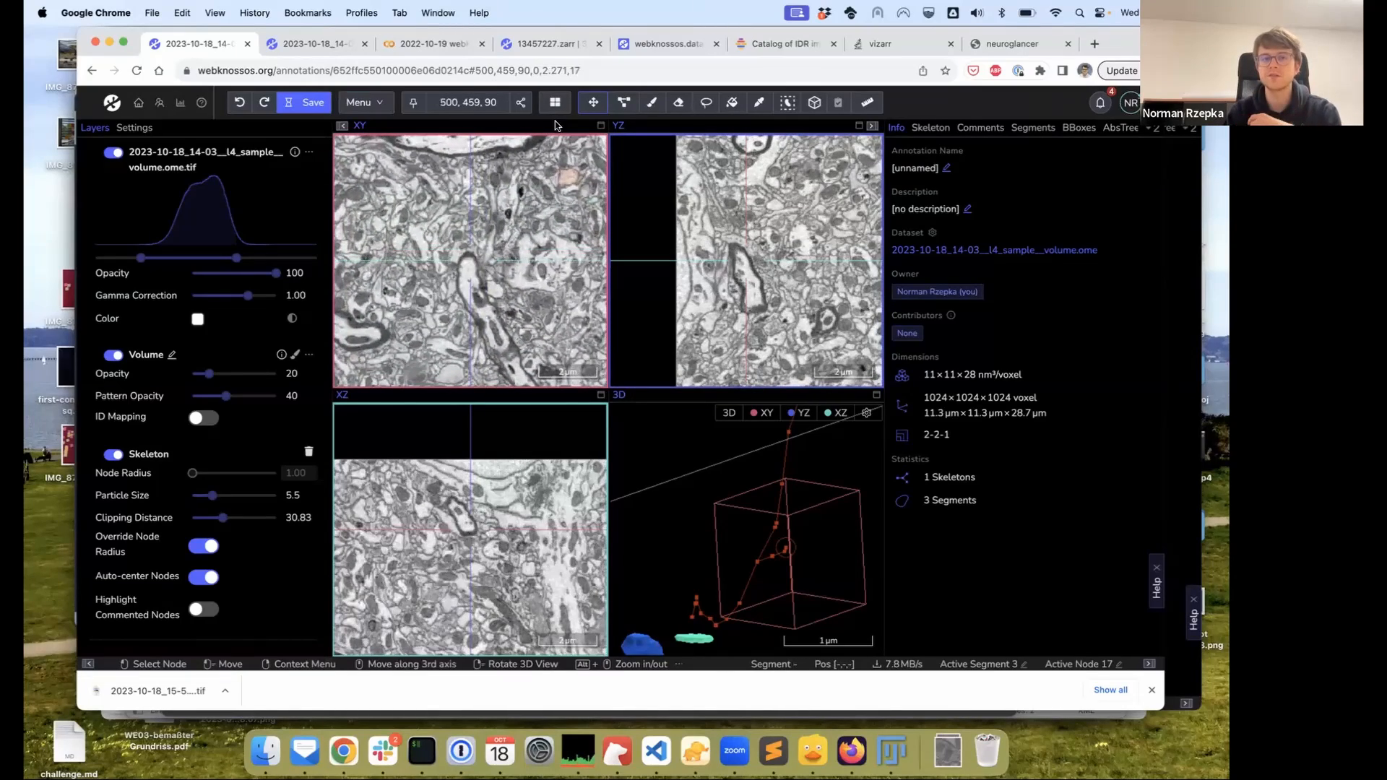
Draw Bounding box 2 in XY and extend its depth to bounds 127, 177, 38, 688, 595, 212
left_click(813, 104)
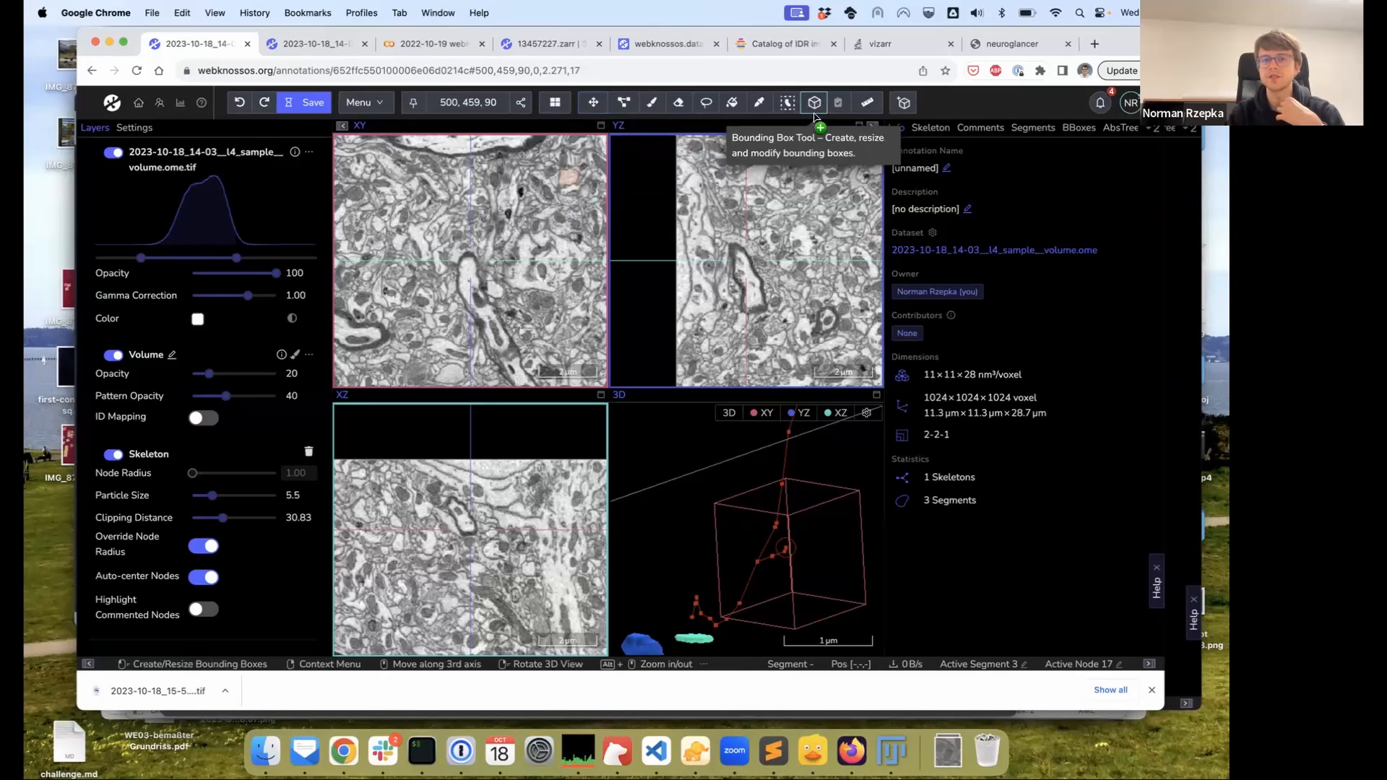
left_click(1078, 128)
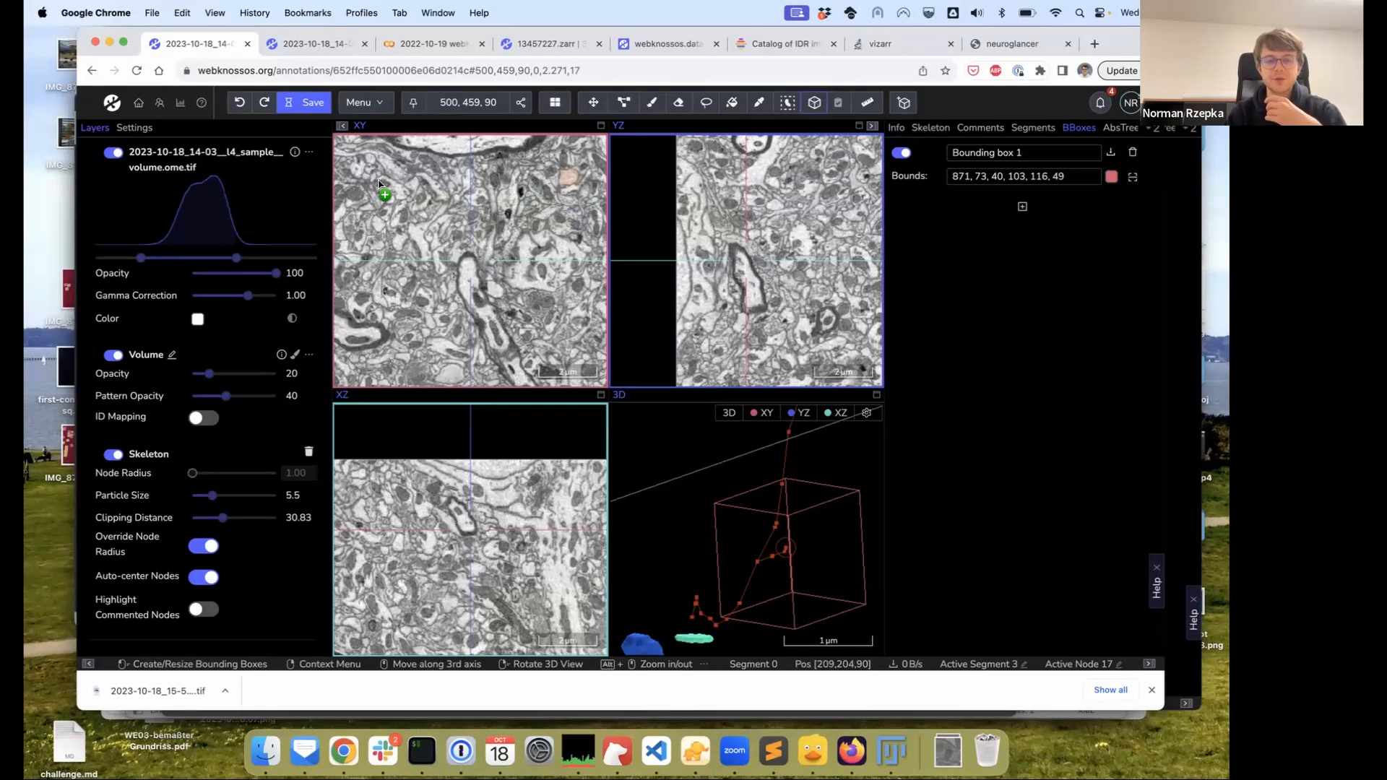
mouse_move(354, 173)
left_mouse_down()
mouse_move(473, 293)
mouse_move(567, 354)
left_mouse_up()
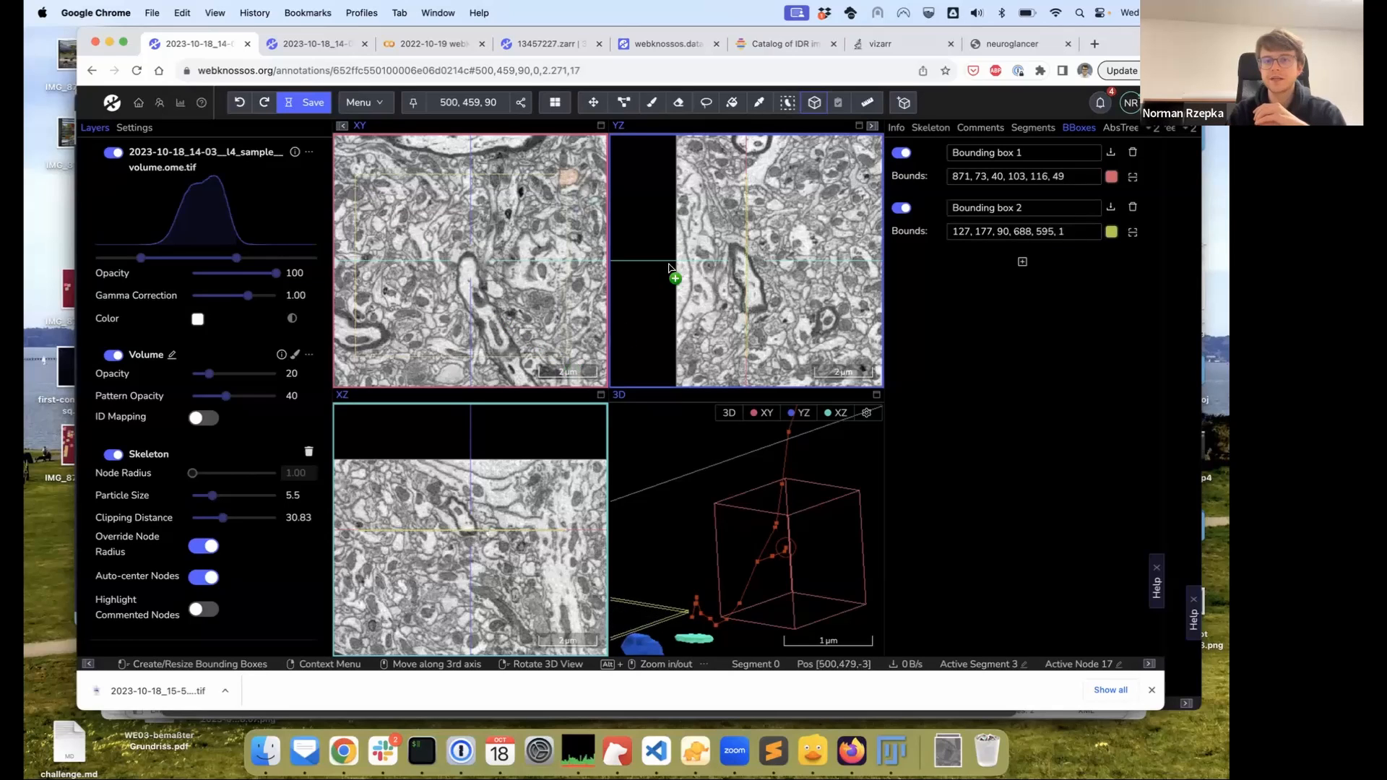
left_click_drag(739, 264, 863, 266)
left_click_drag(746, 265, 702, 266)
Configure AI Neuron Segmentation with Bounding box 2 selected, then close the dialog
left_click(365, 103)
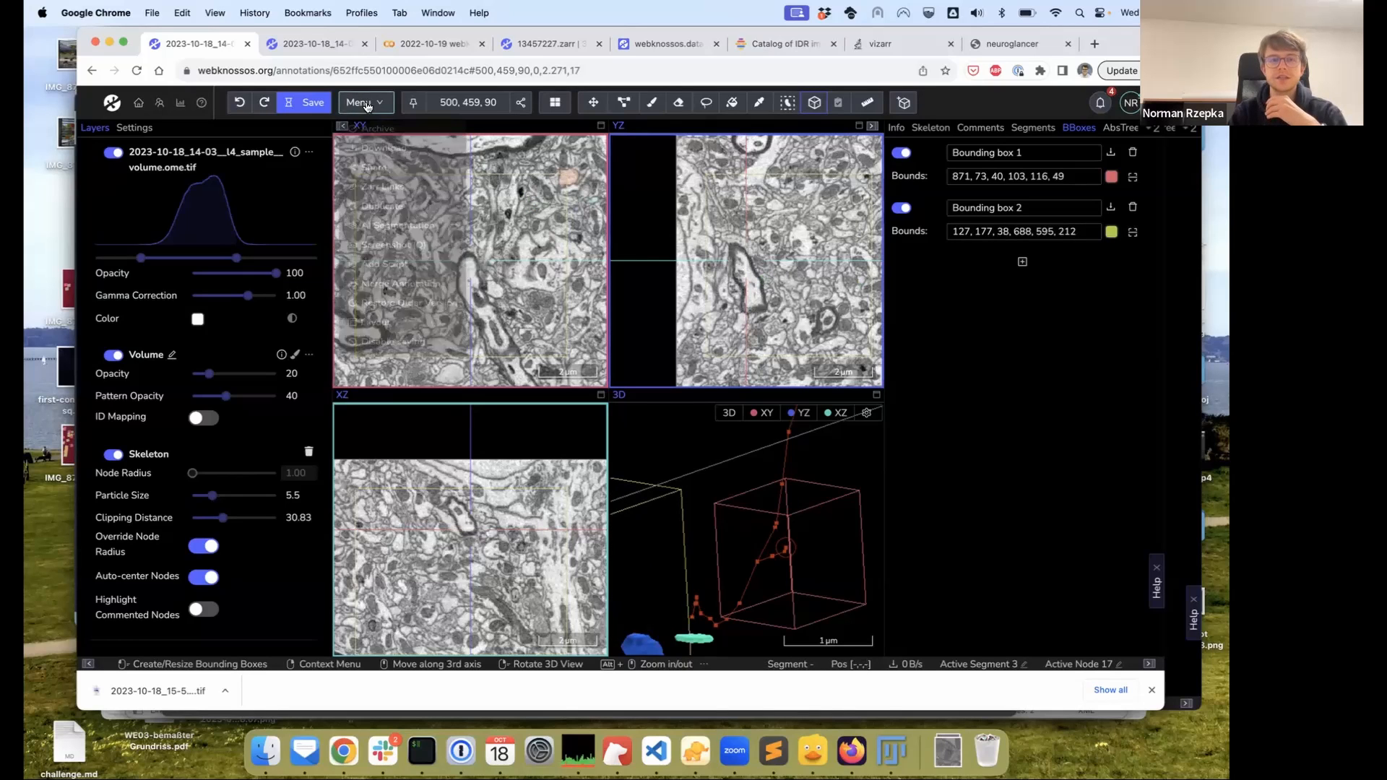
mouse_move(412, 242)
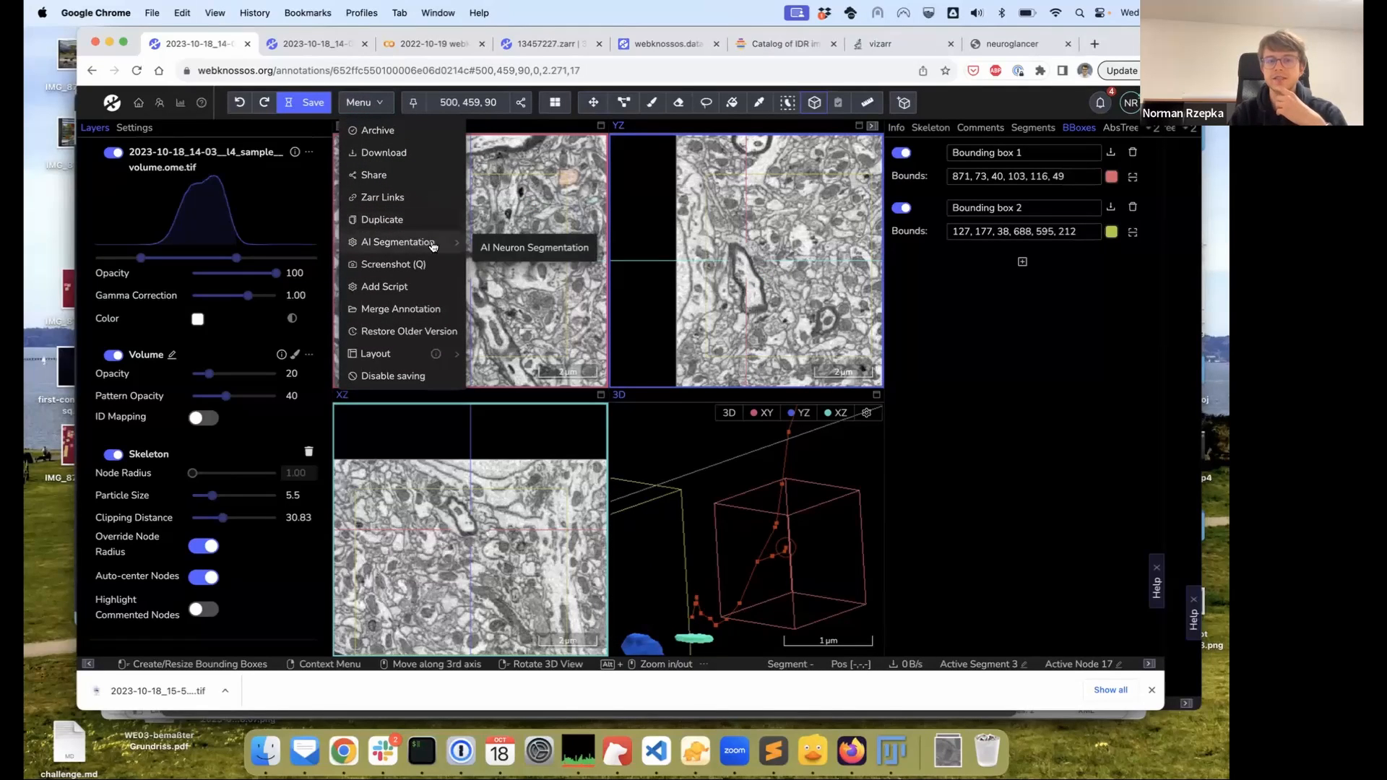
left_click(512, 246)
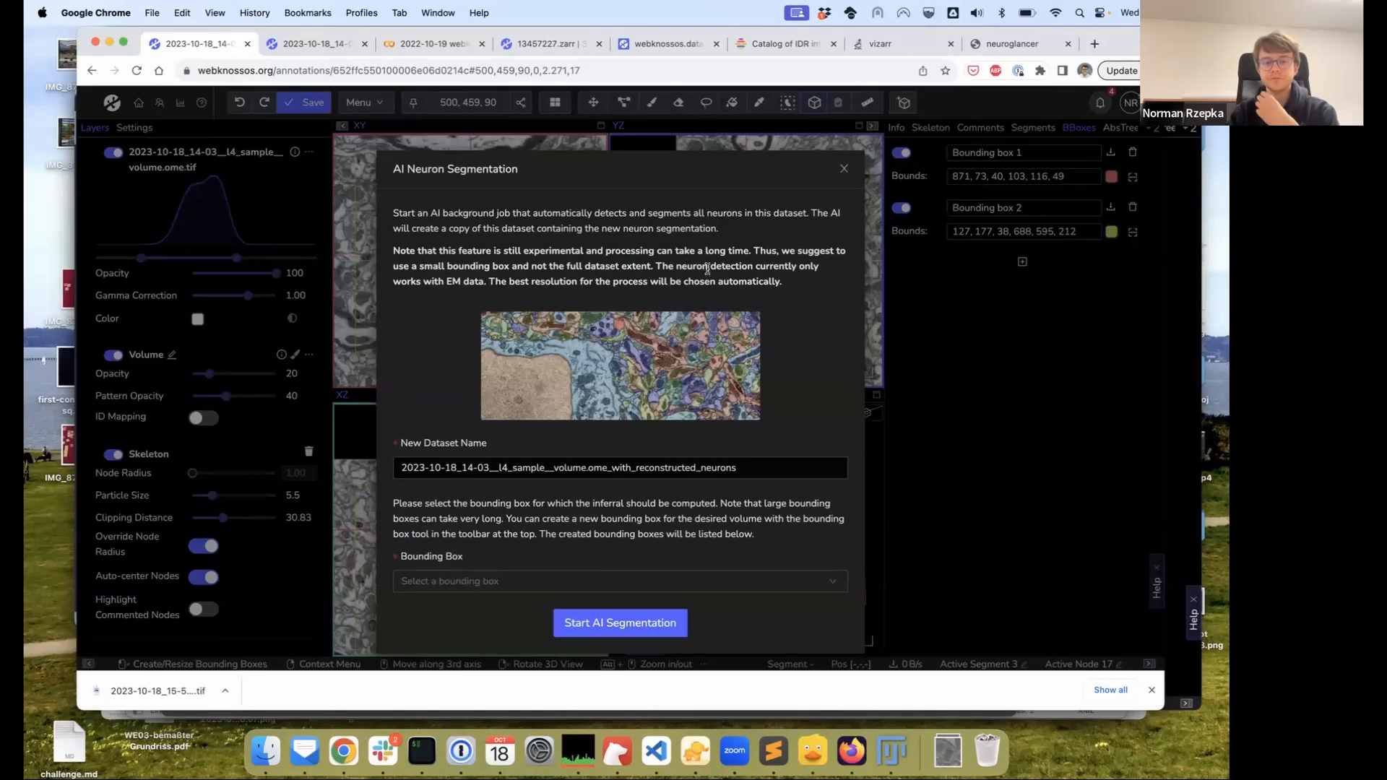
left_click(636, 584)
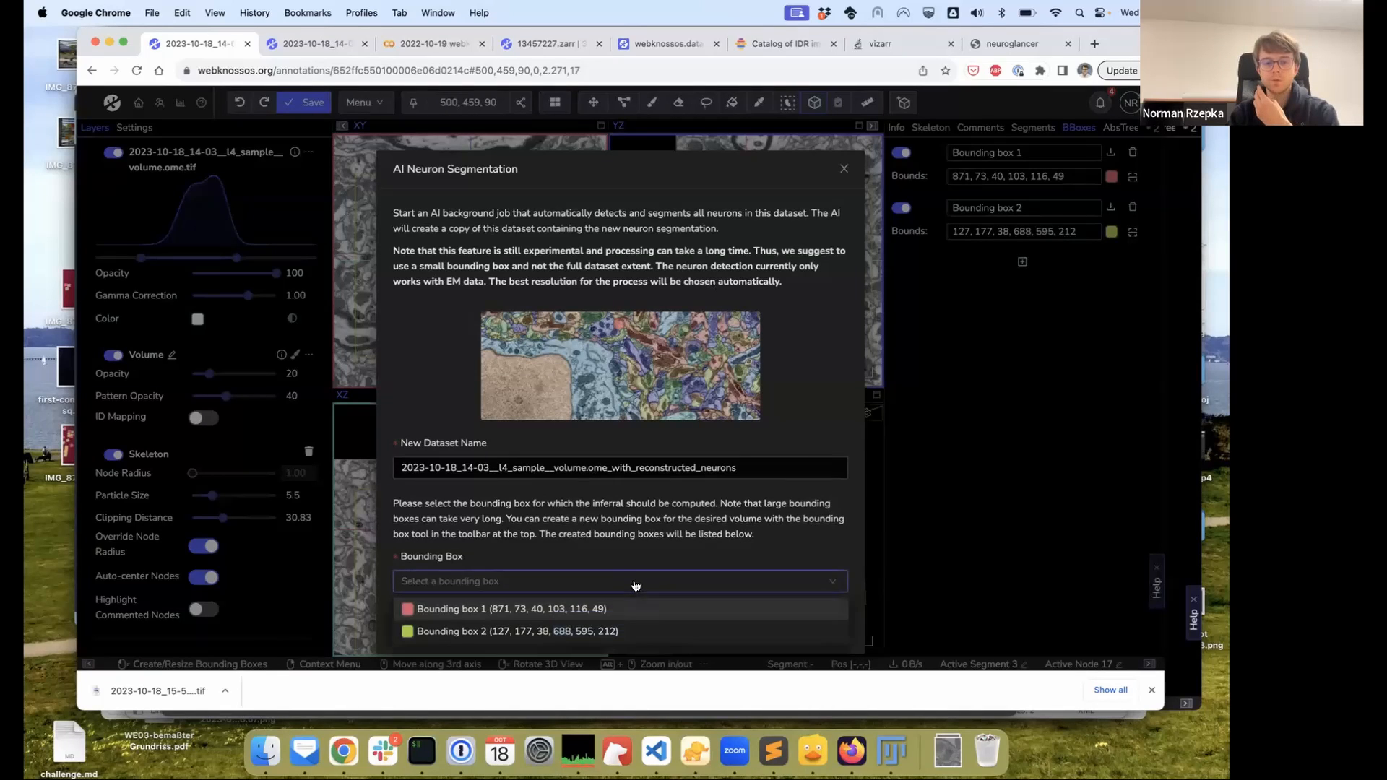
left_click(610, 631)
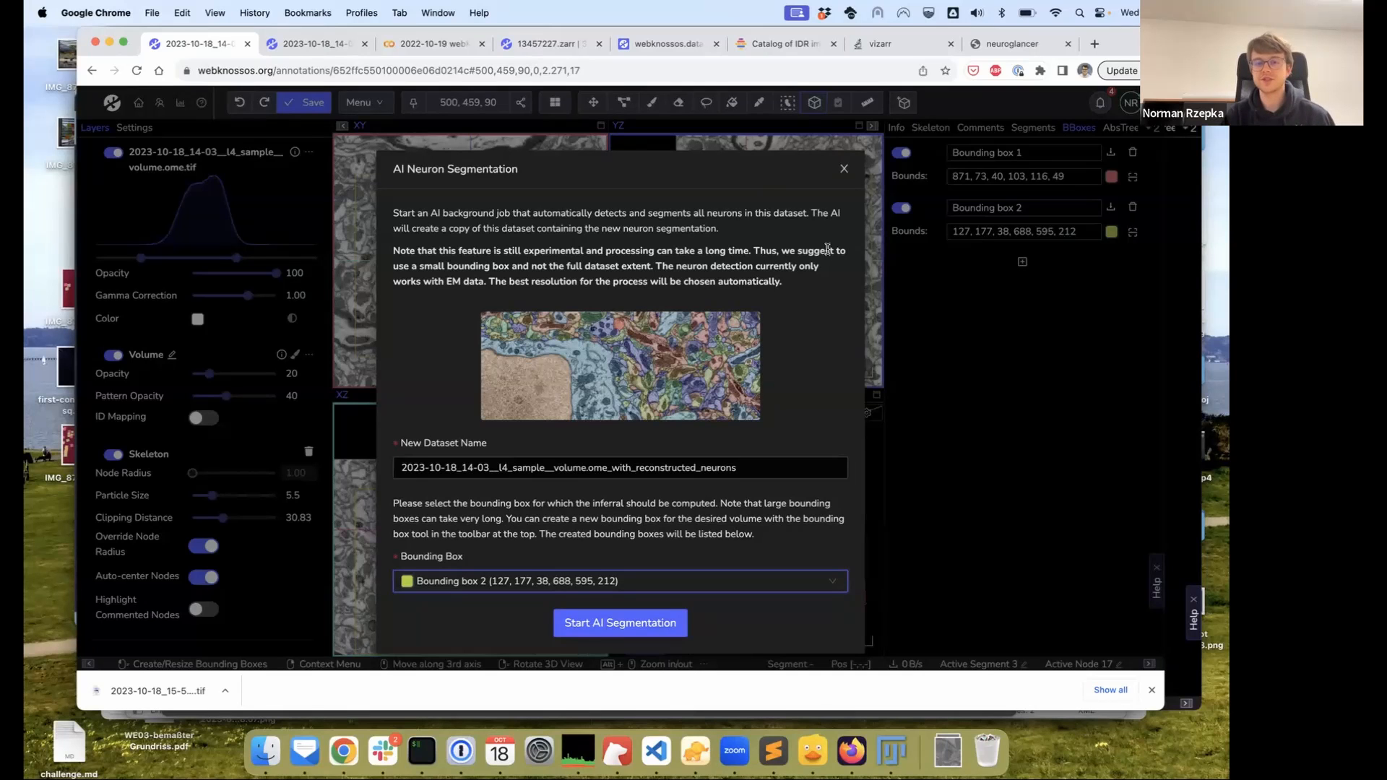
left_click(842, 171)
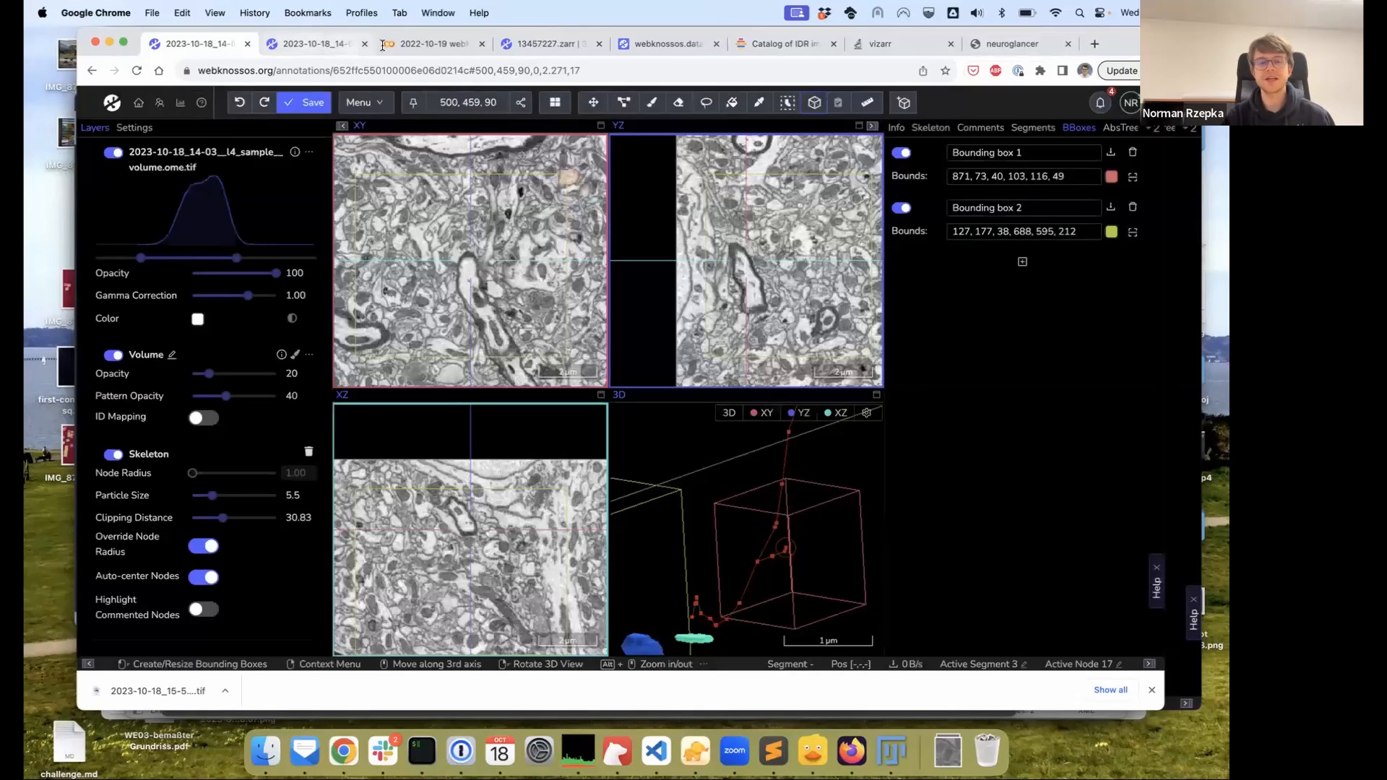
Load the L4 Mouse Cortex Demo dataset (l4dense_motta_et_al_demo) through the browser address
left_click(546, 43)
left_click_drag(320, 75, 697, 77)
type("sc")
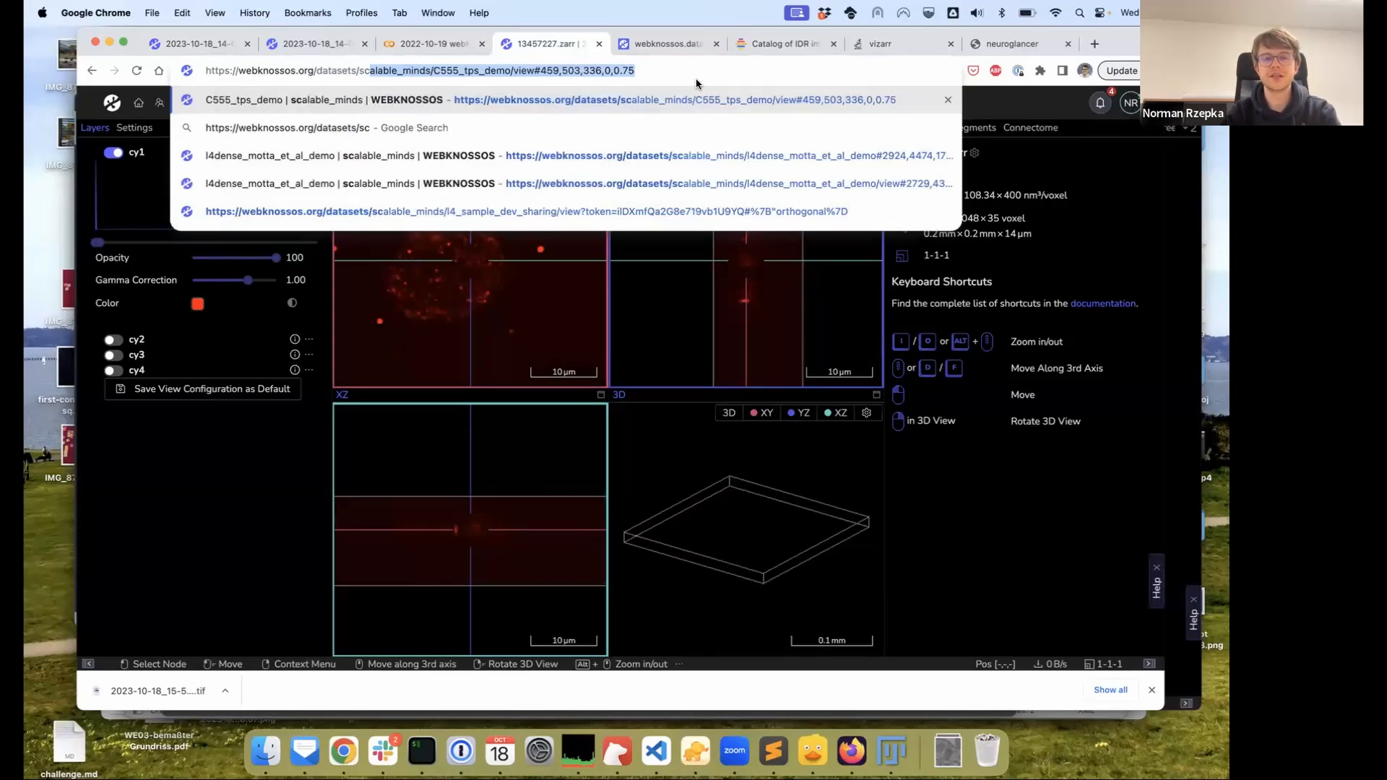
type("alable_minds/l")
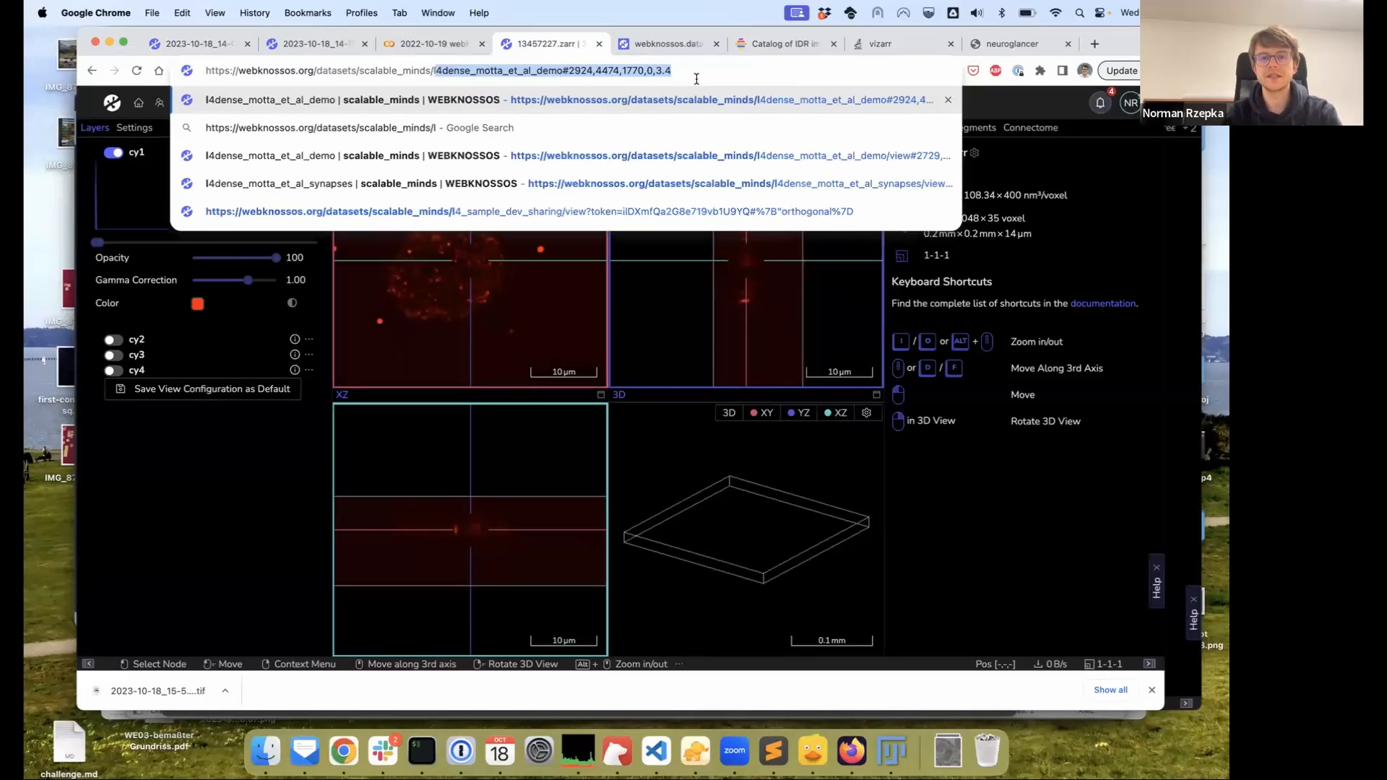
key("Return")
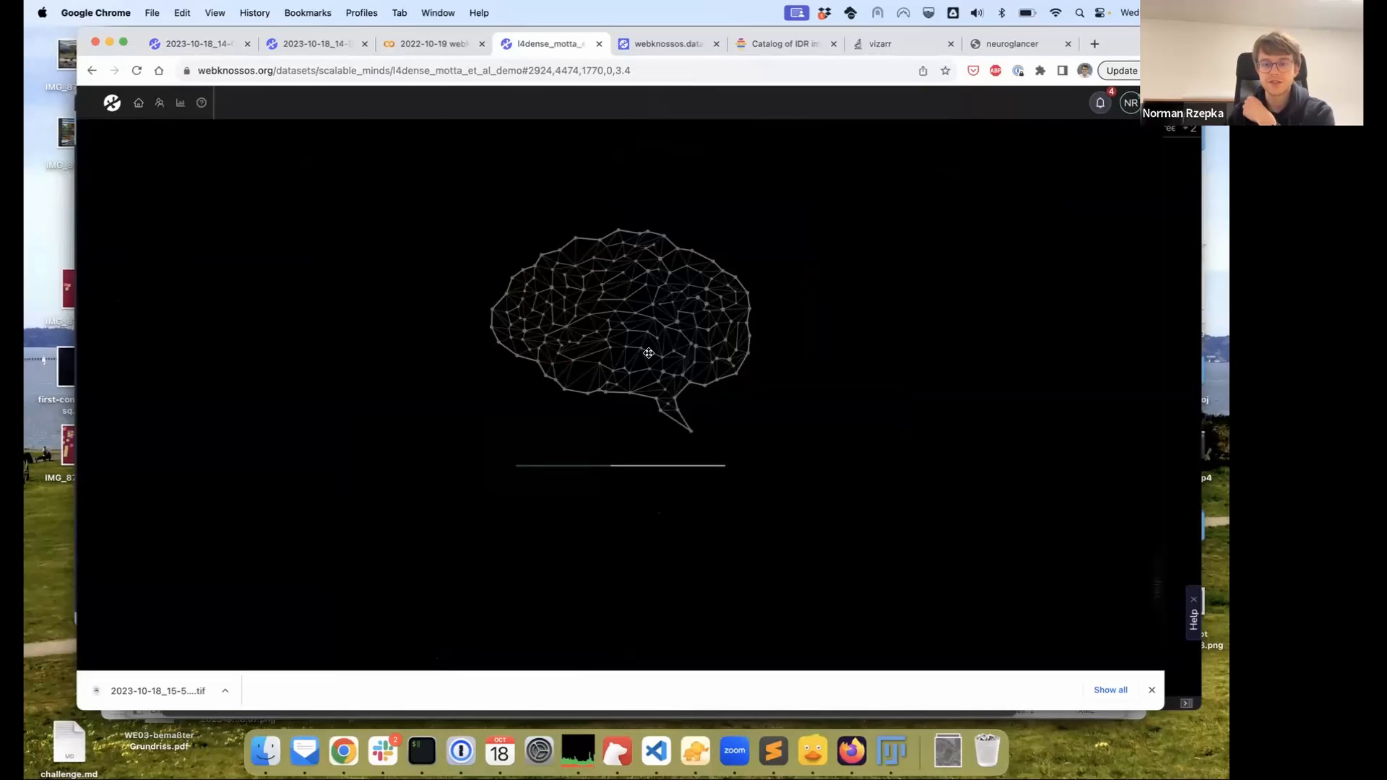
Zoom in the XY view and load the precomputed 3D mesh of segment 355
scroll(491, 270, "down", 10, "alt")
scroll(492, 271, "up", 10, "alt")
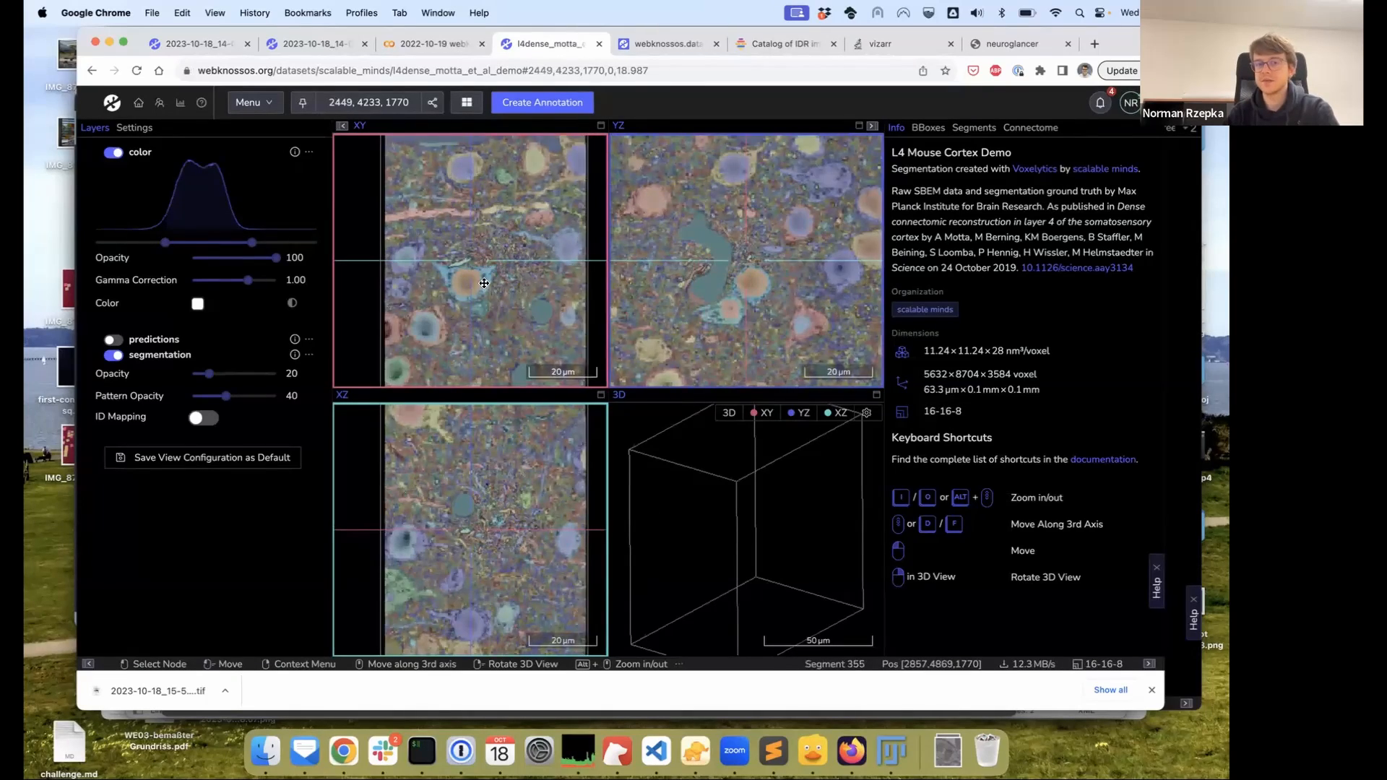
scroll(484, 283, "up", 12, "alt")
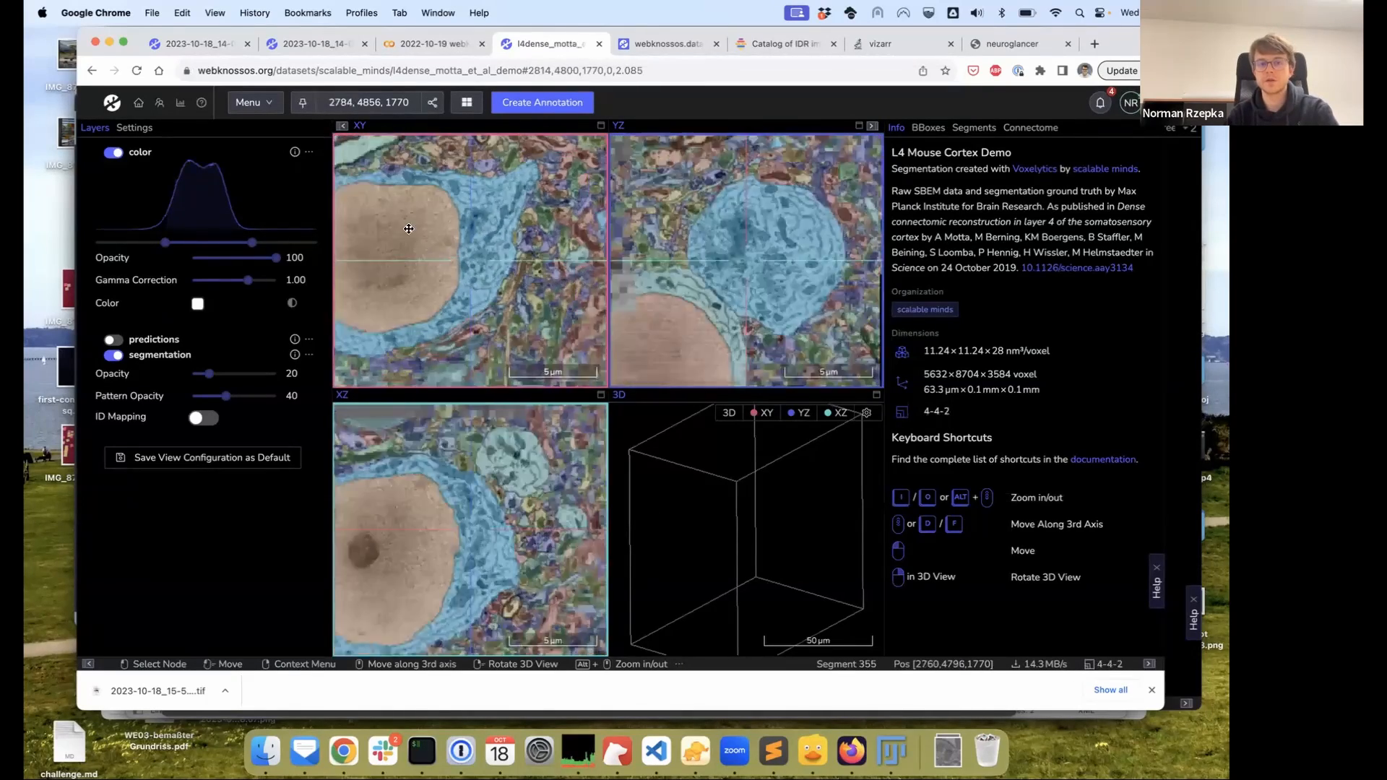
scroll(408, 229, "down", 4, "alt")
right_click(478, 238)
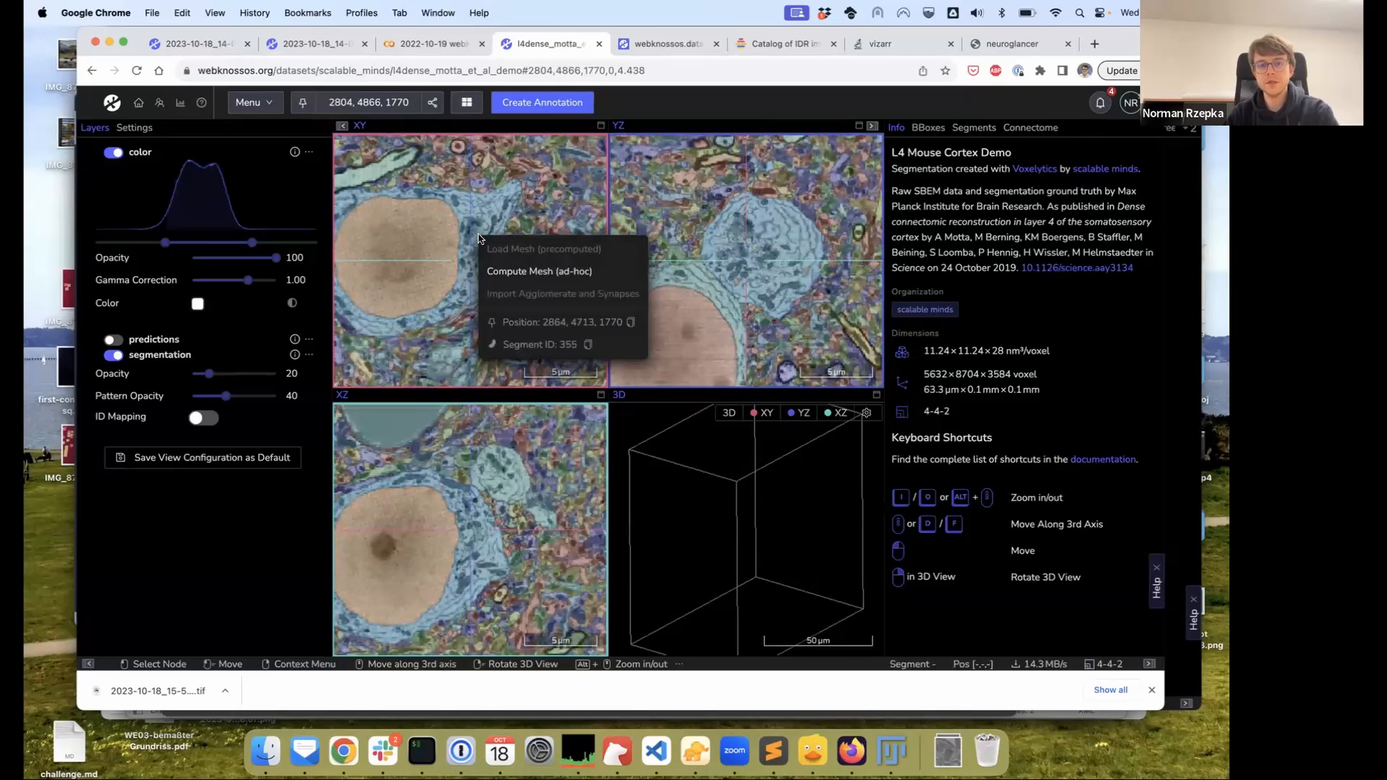
left_click(520, 248)
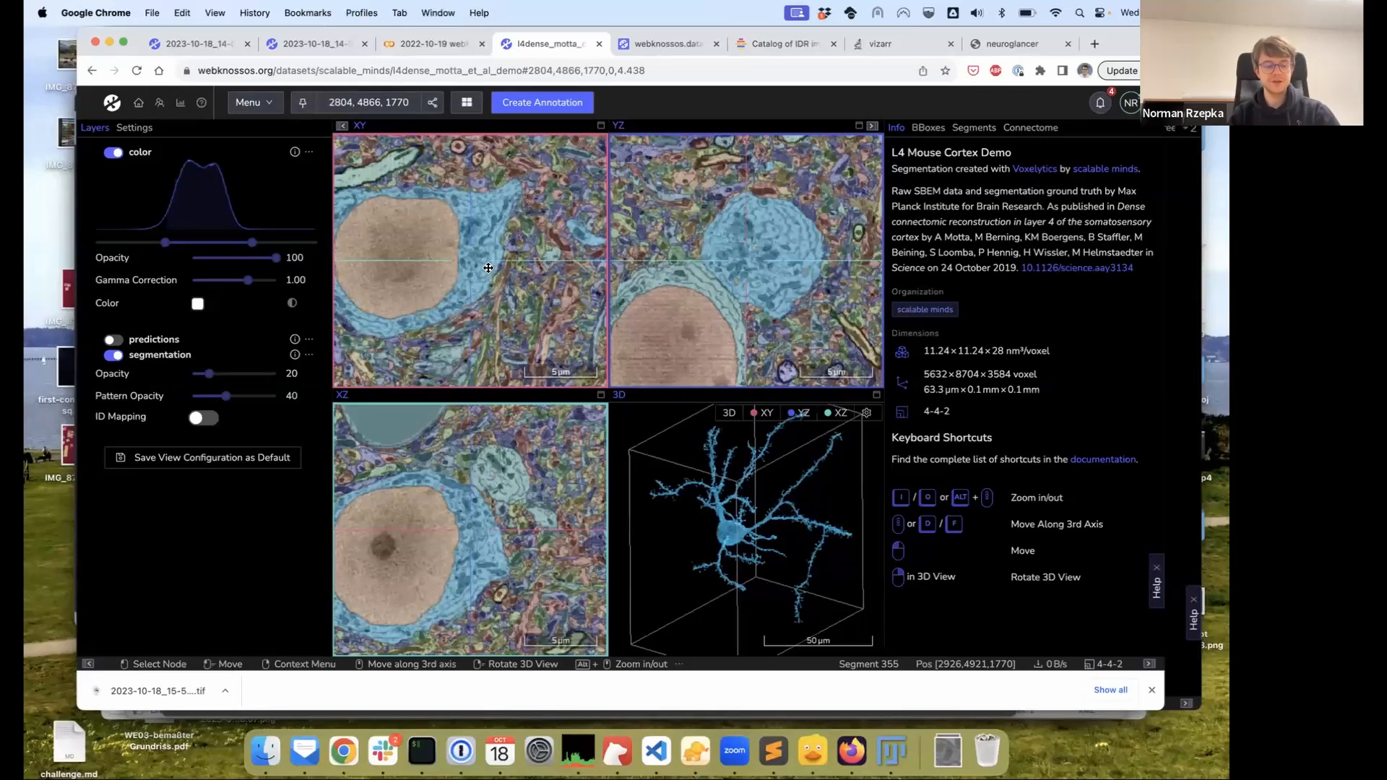
scroll(354, 266, "down", 4)
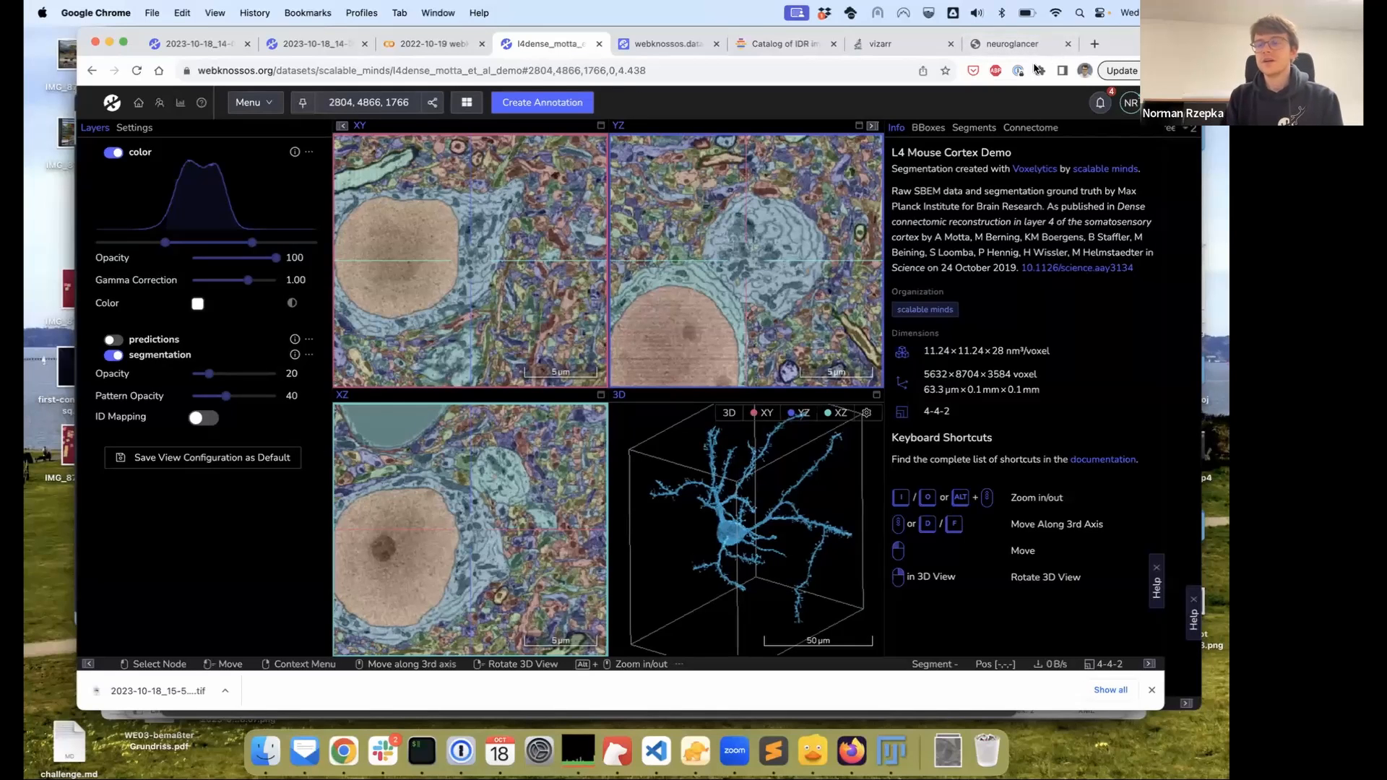
left_click_drag(1113, 46, 1116, 46)
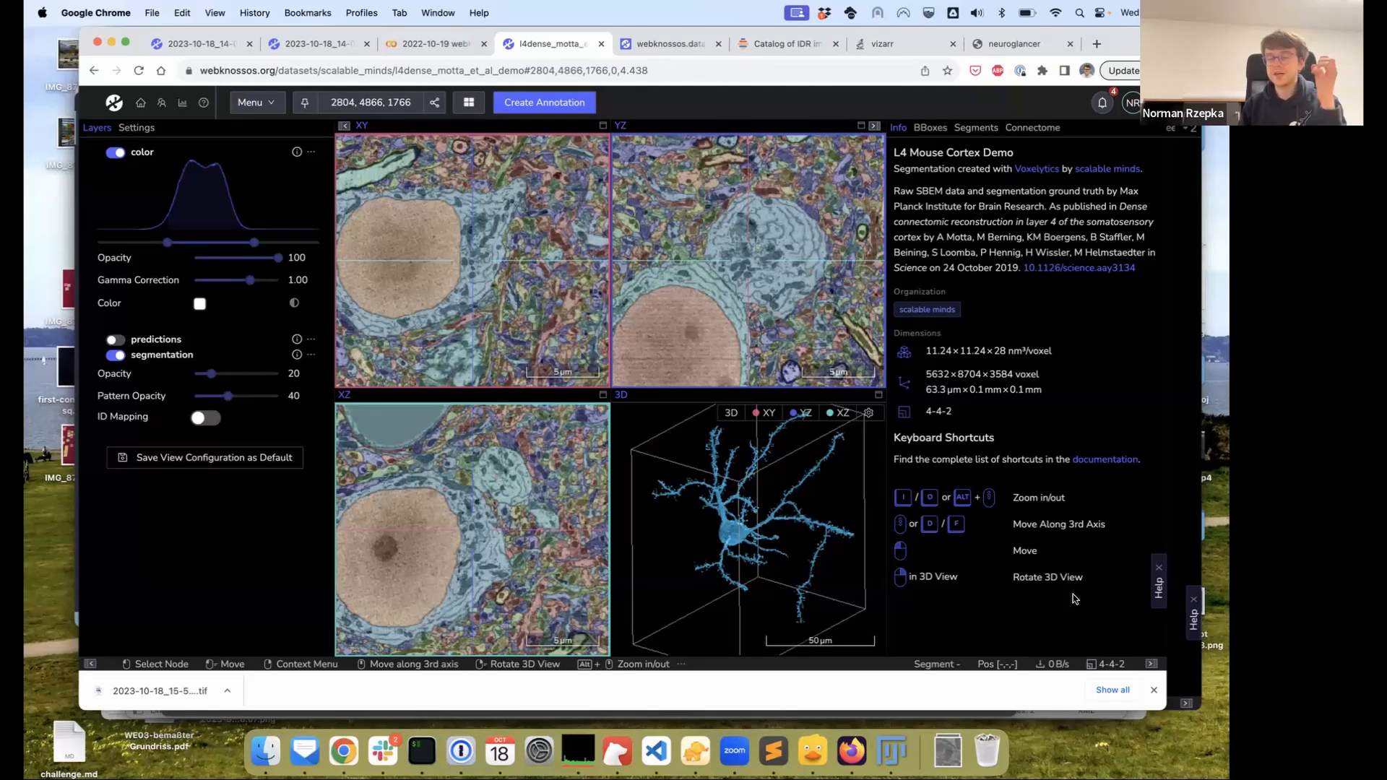
On the l4_sample annotation, open the Skeleton tab and select the 17-node explorative tree
left_click(175, 42)
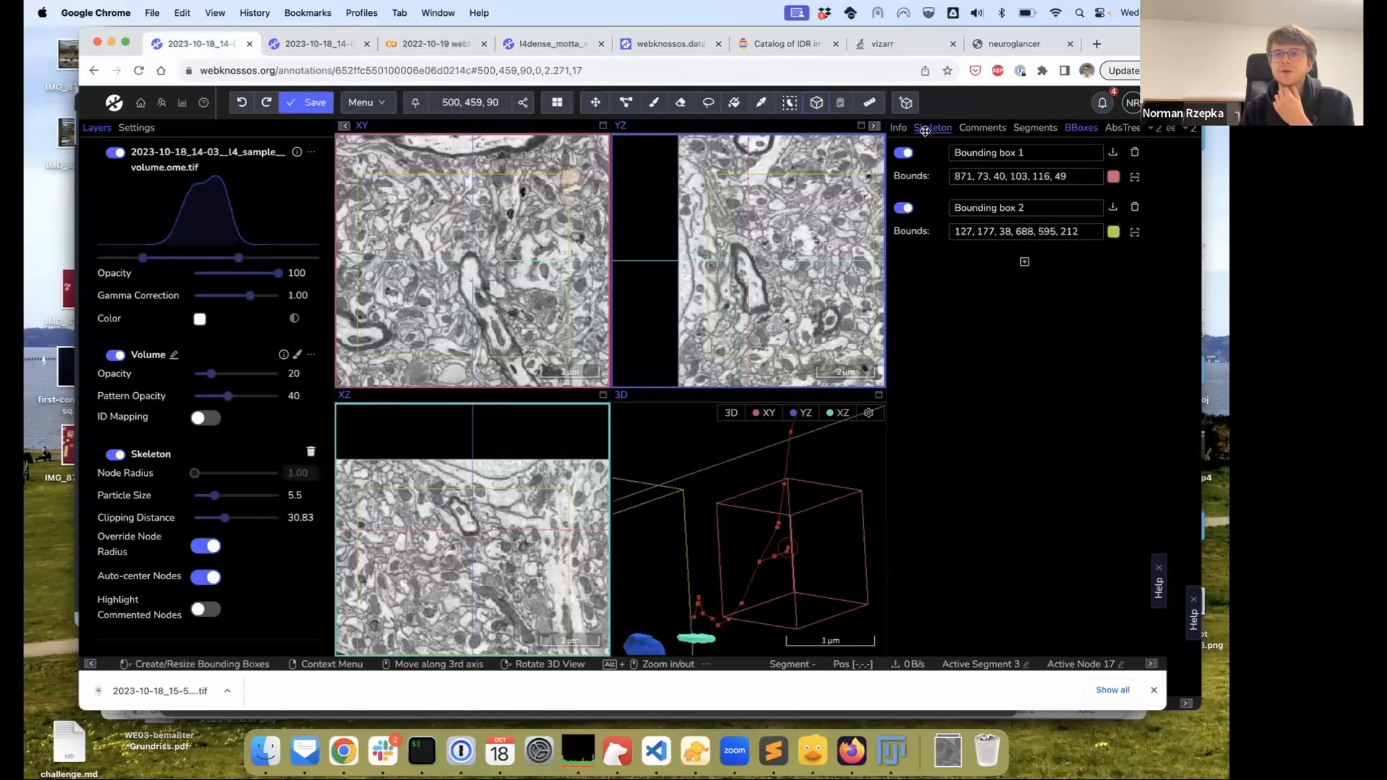
left_click(927, 128)
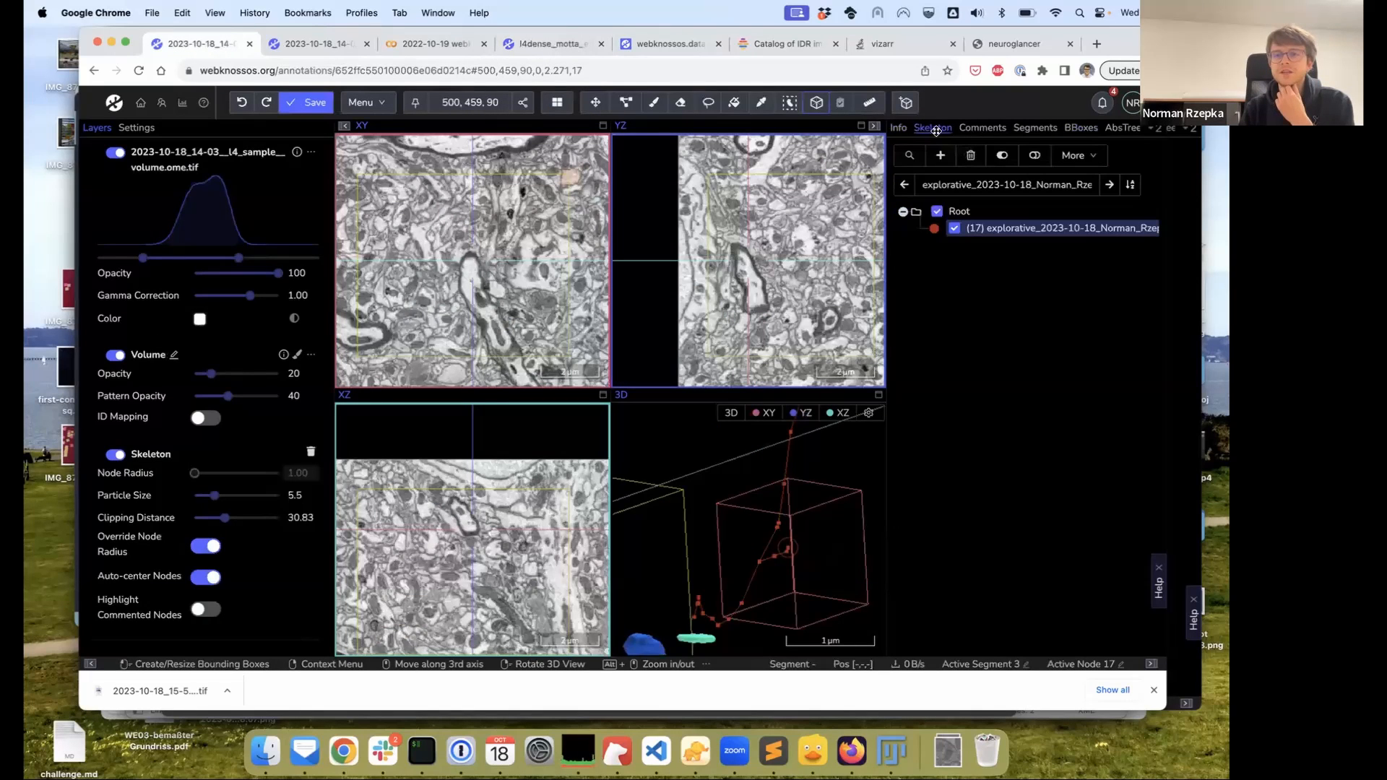
left_click(1049, 128)
left_click(932, 128)
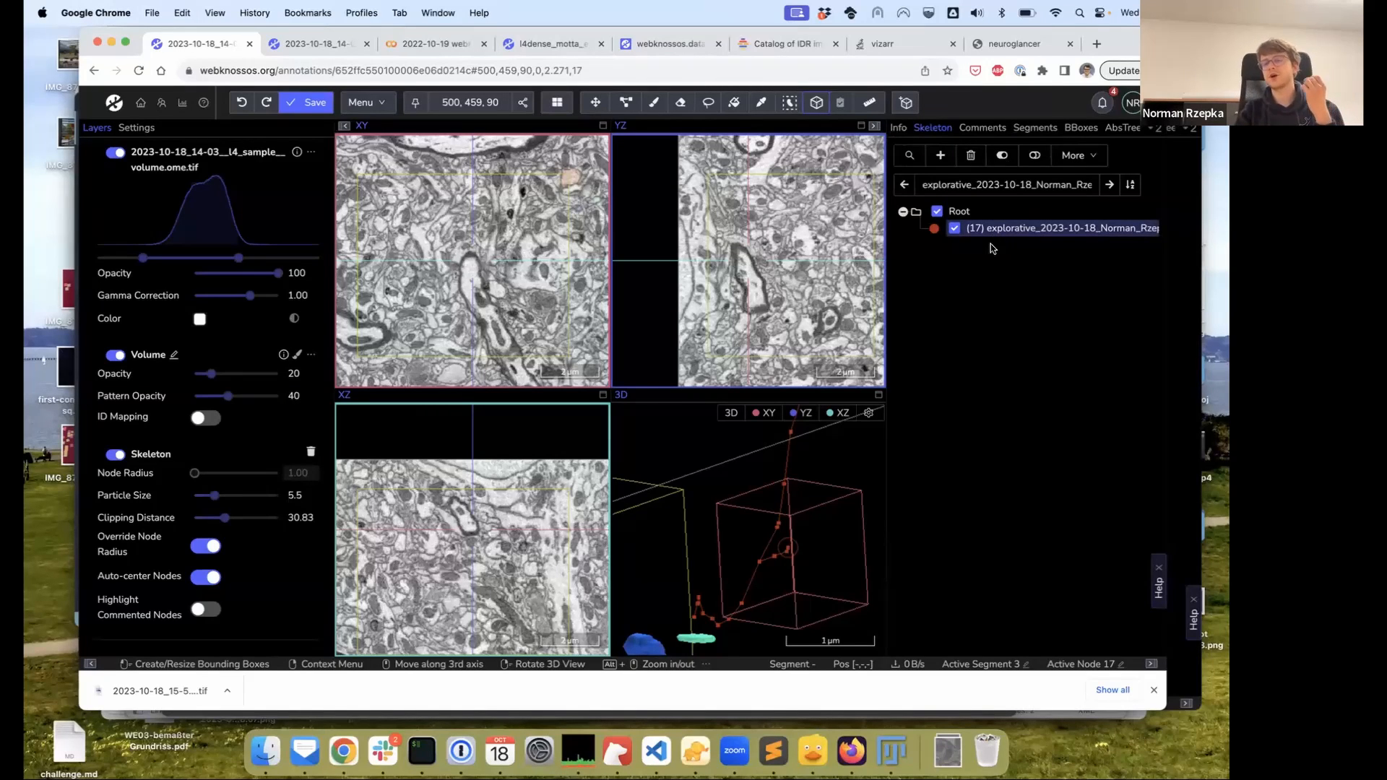
left_click(975, 230)
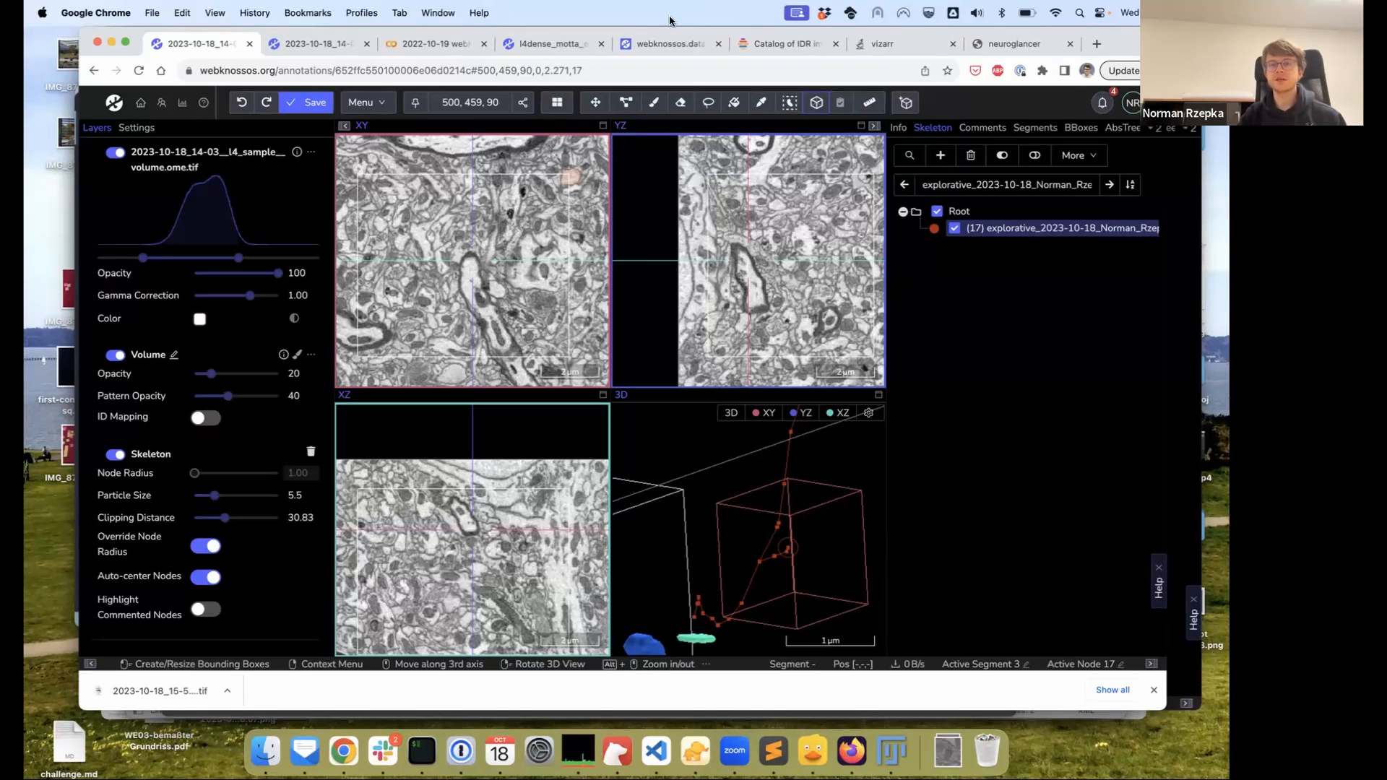
Go to the WEBKNOSSOS documentation and open the Volume annotation guide
left_click(663, 44)
left_click(243, 137)
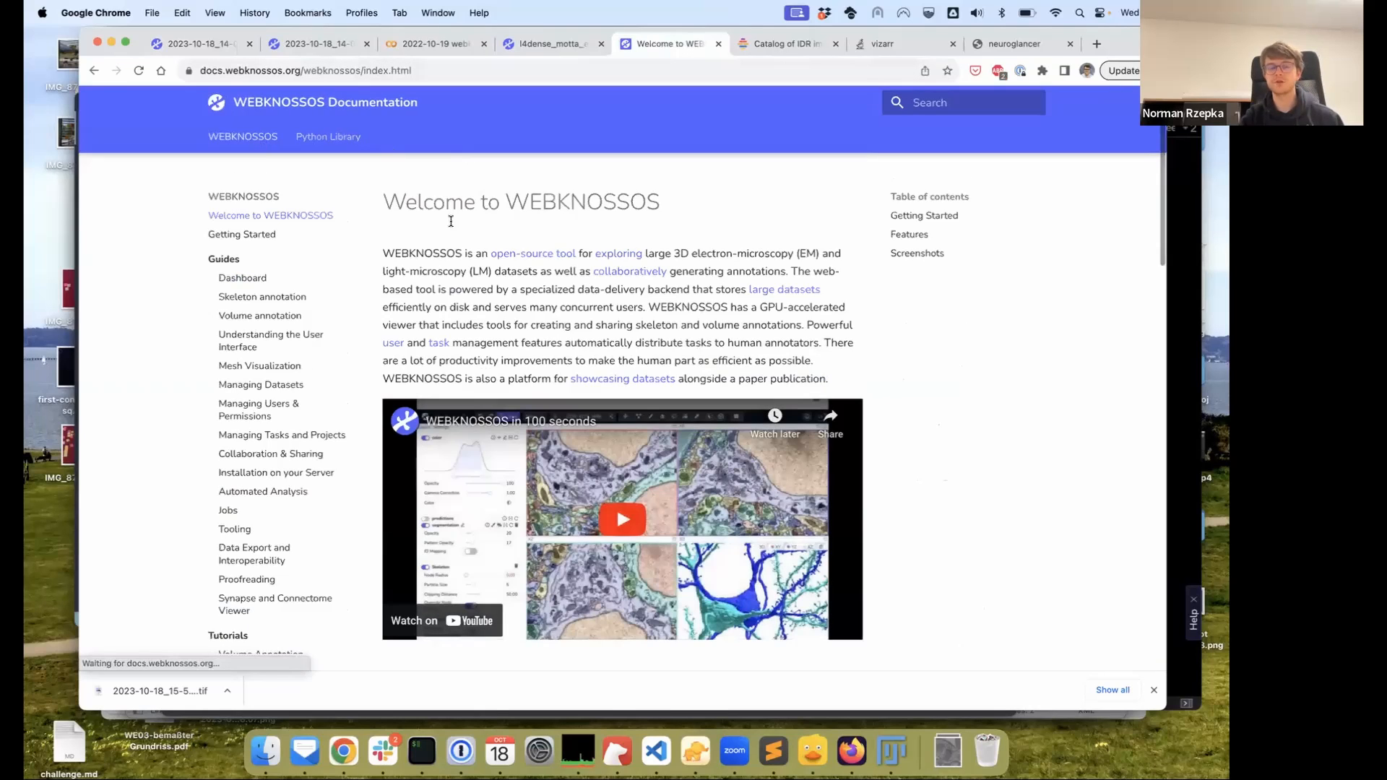
scroll(258, 339, "down", 1)
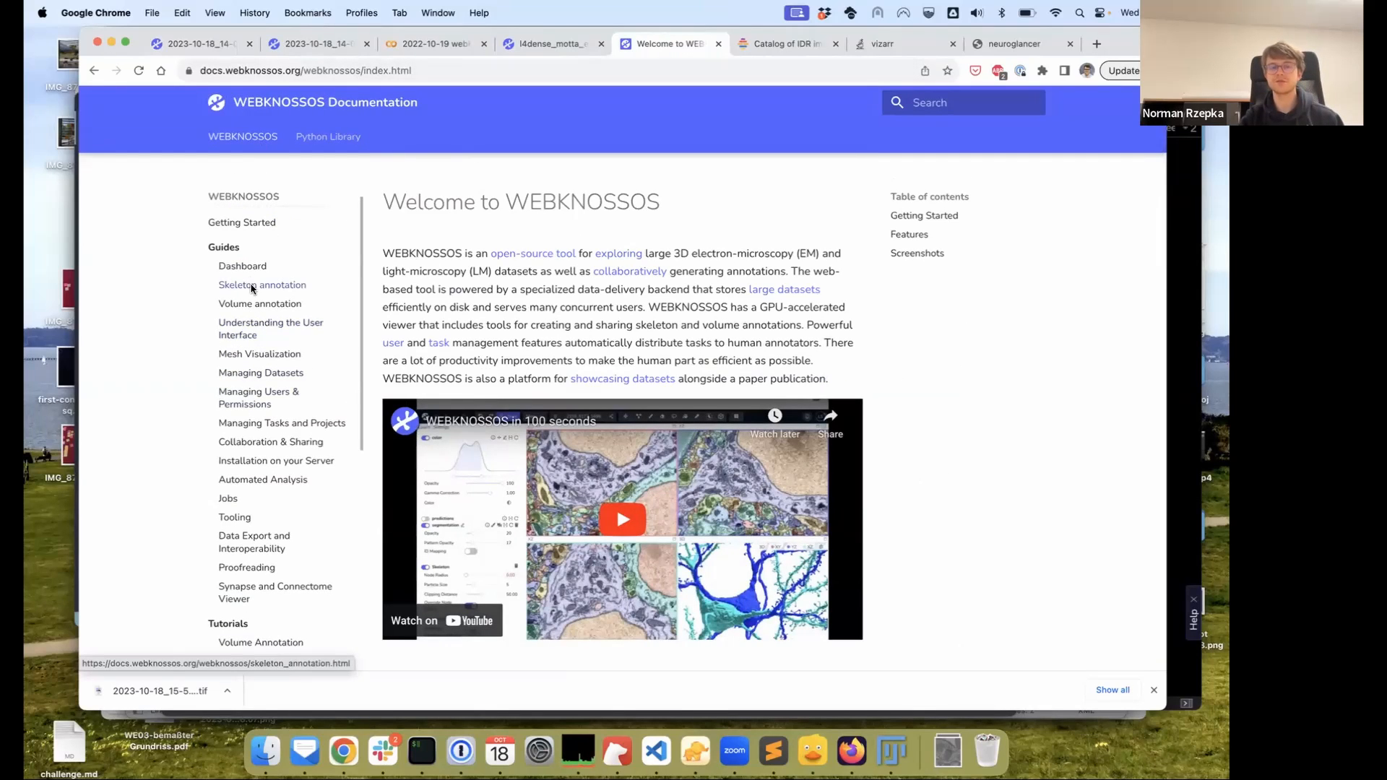
left_click(250, 309)
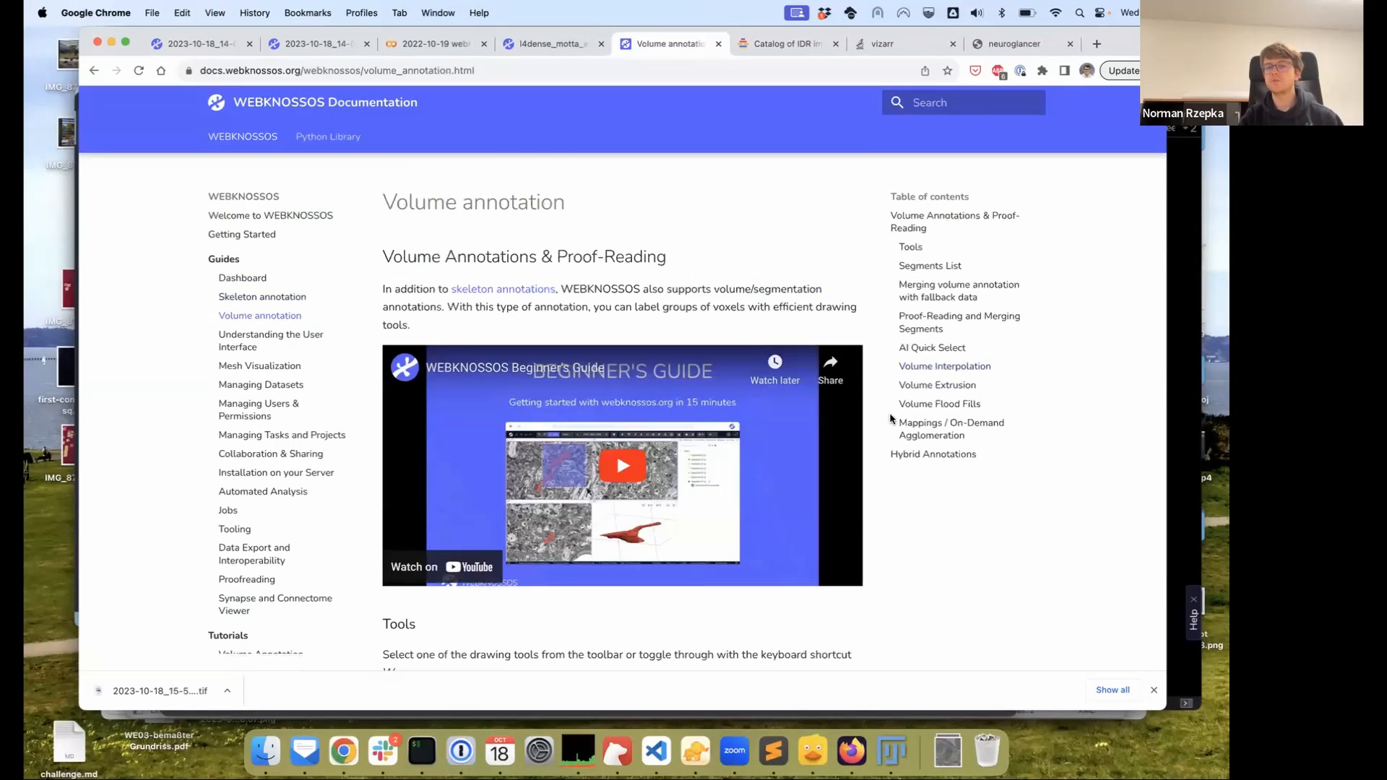
Read through the drawing-tool descriptions, then open Community Support on the image.sc forum
scroll(890, 419, "down", 2)
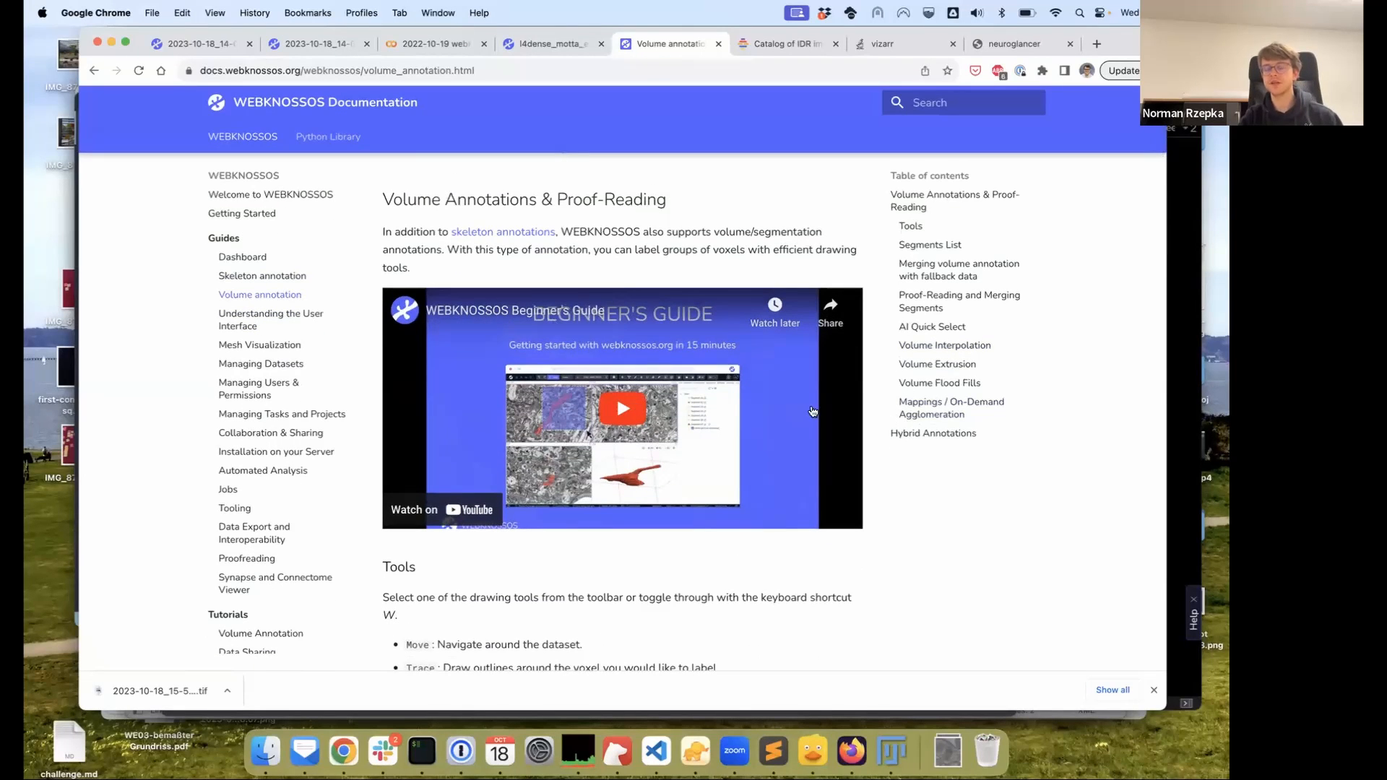
scroll(878, 416, "down", 5)
scroll(876, 416, "down", 1)
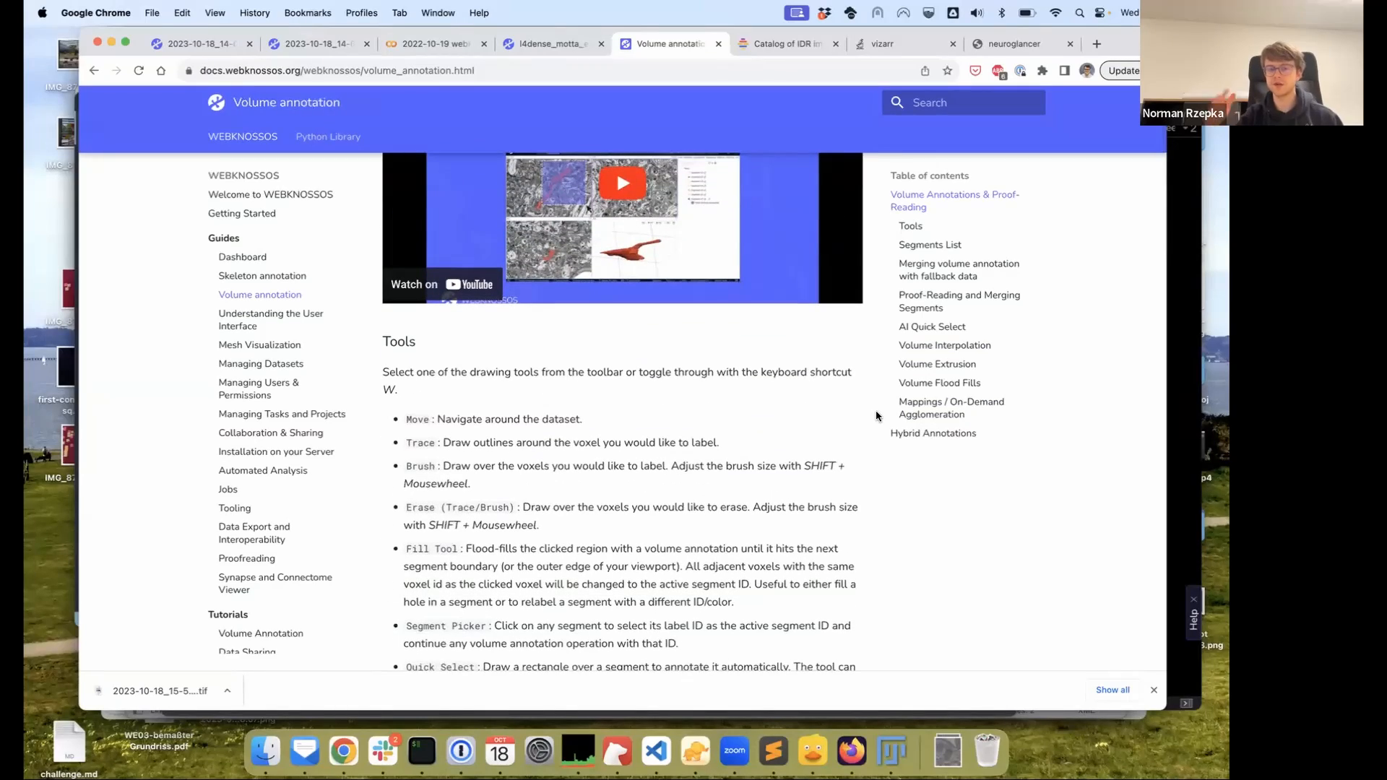
scroll(876, 416, "down", 10)
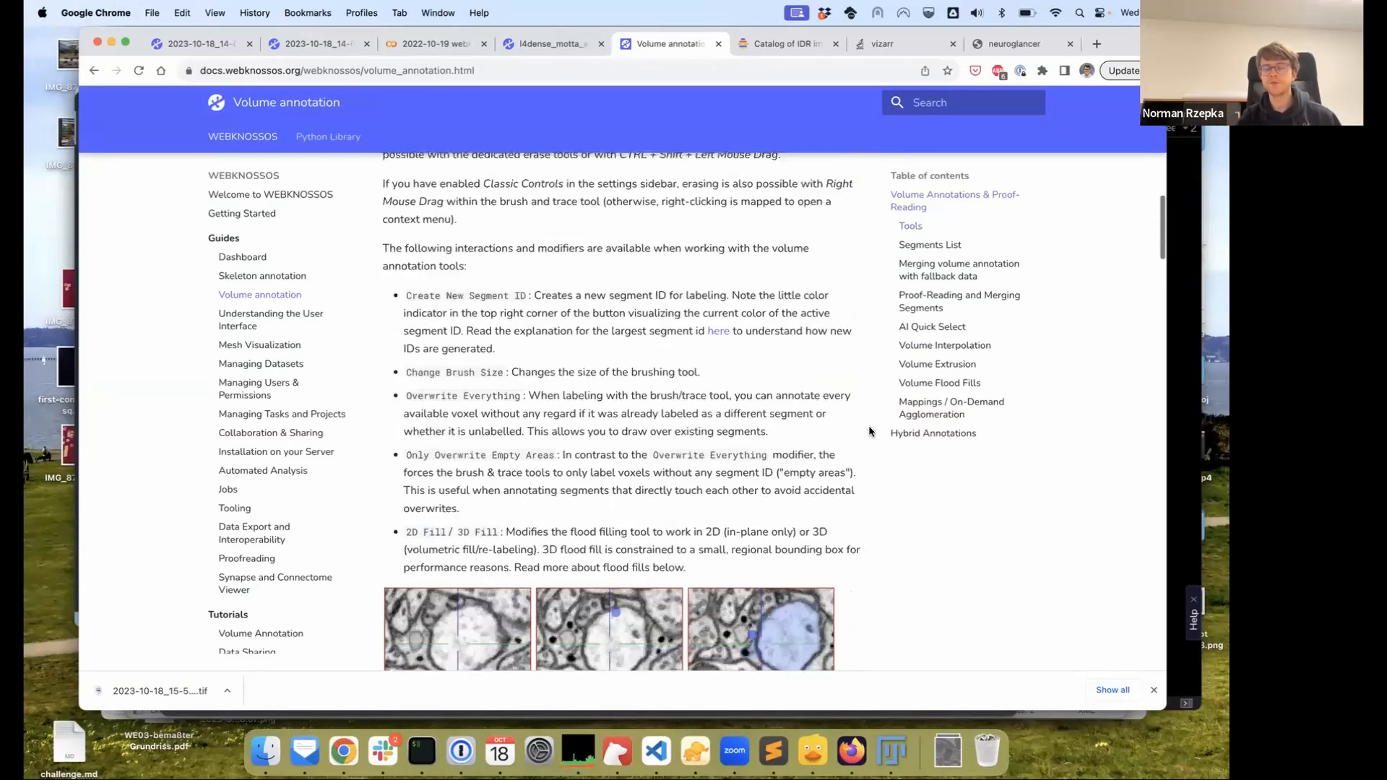
scroll(872, 433, "up", 12)
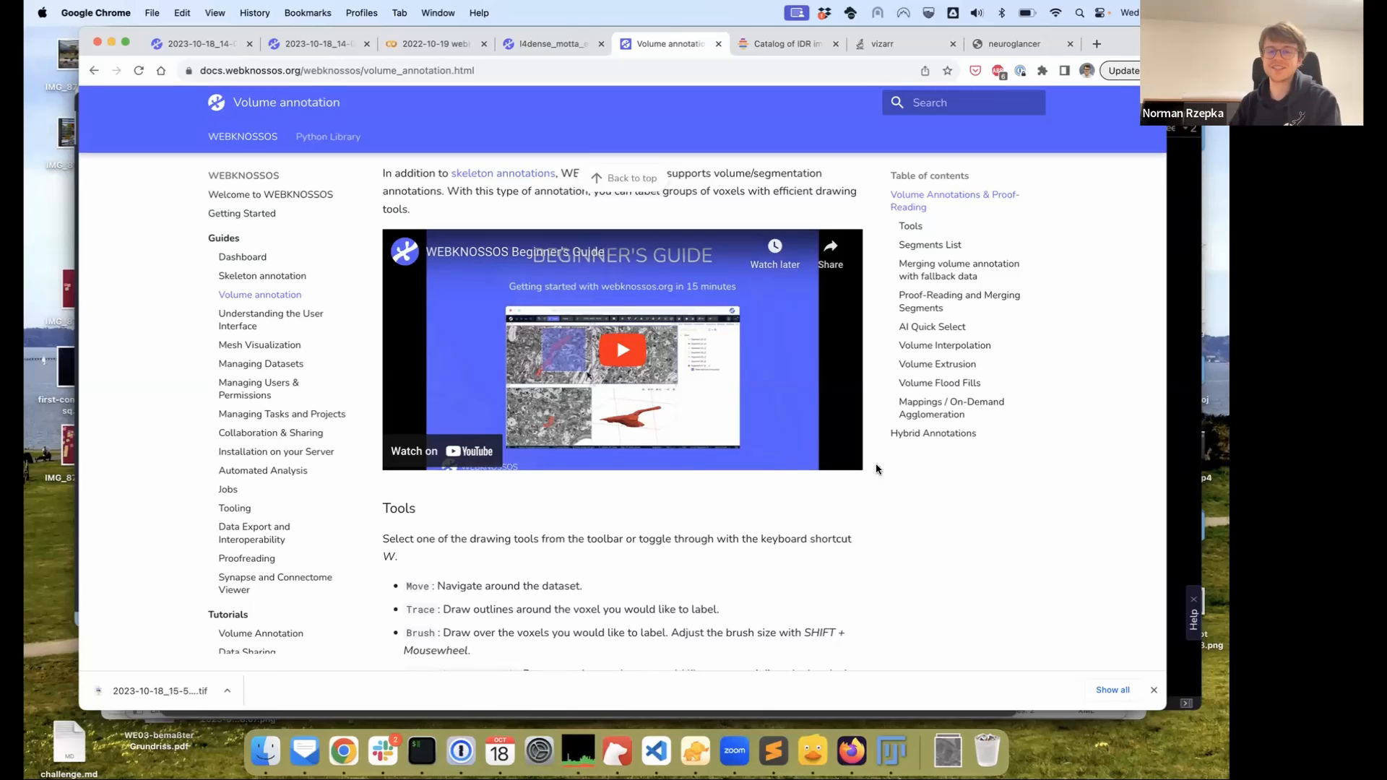
scroll(307, 502, "down", 10)
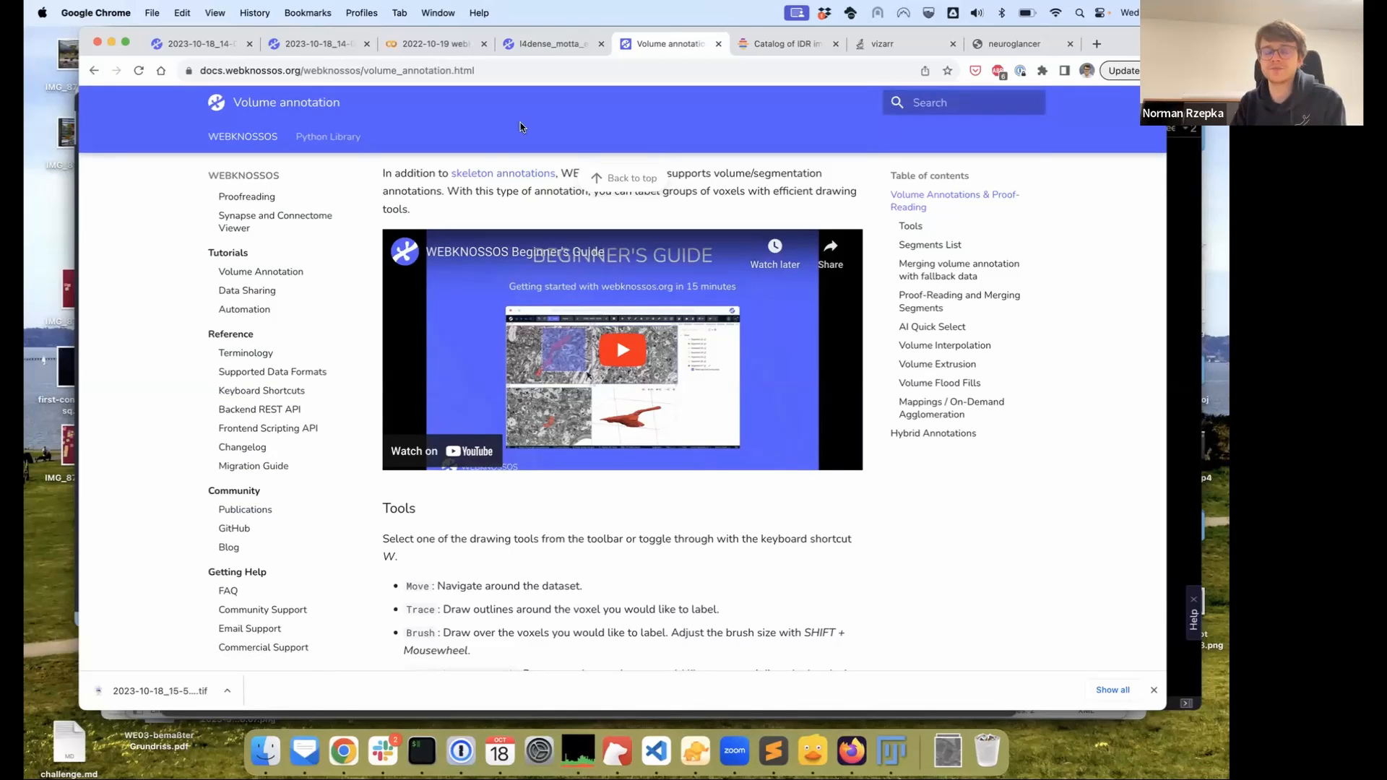
scroll(368, 433, "down", 6)
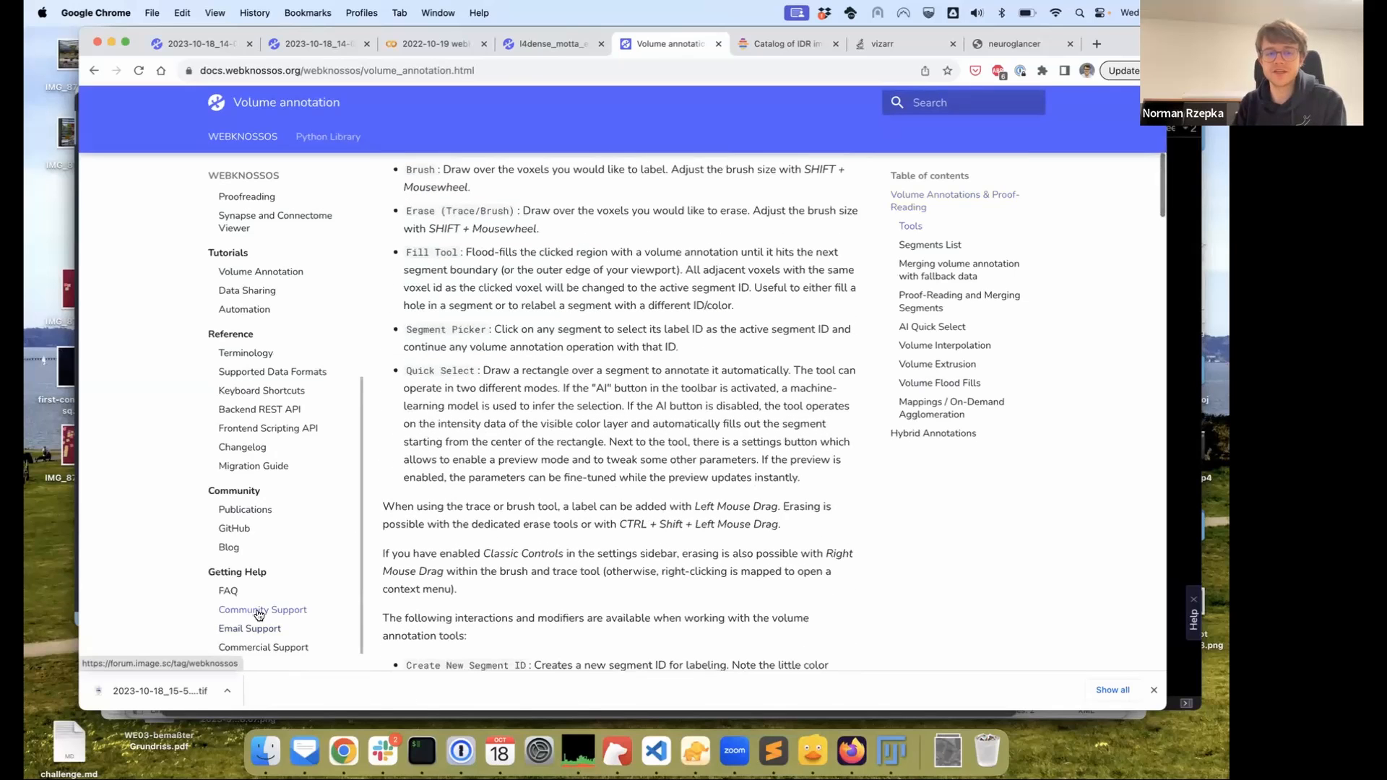
left_click(262, 611)
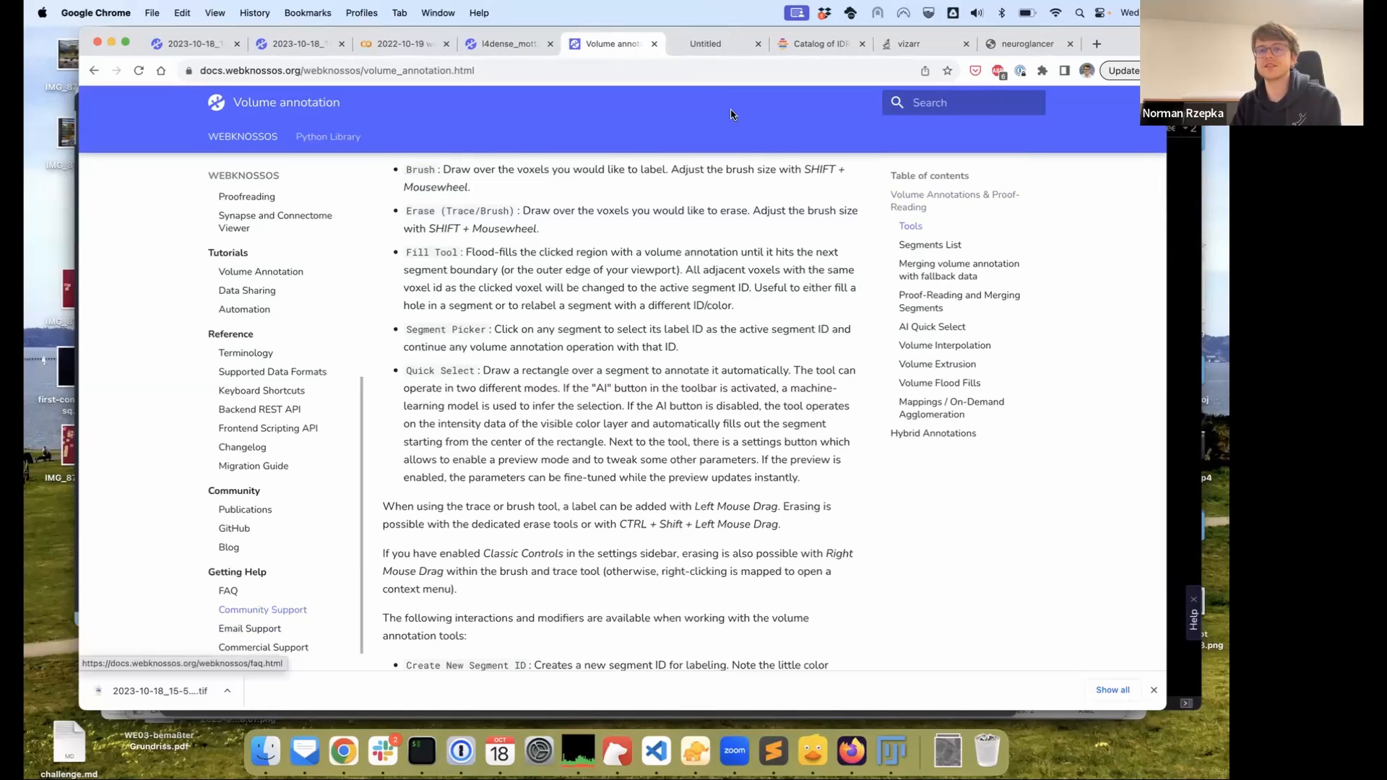